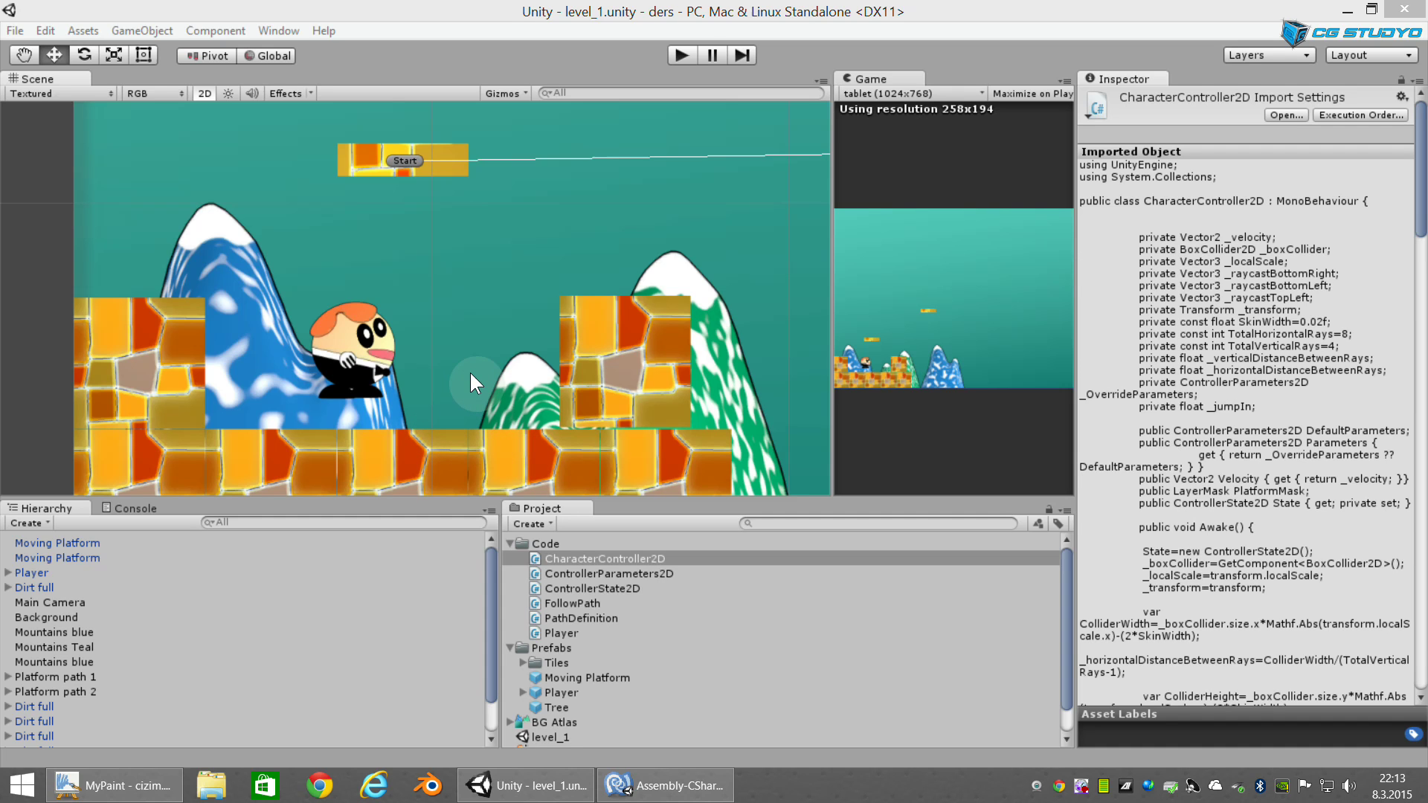
Step: Test-run the level, walking the player right then left, stop Play, and select Player
left_click(685, 49)
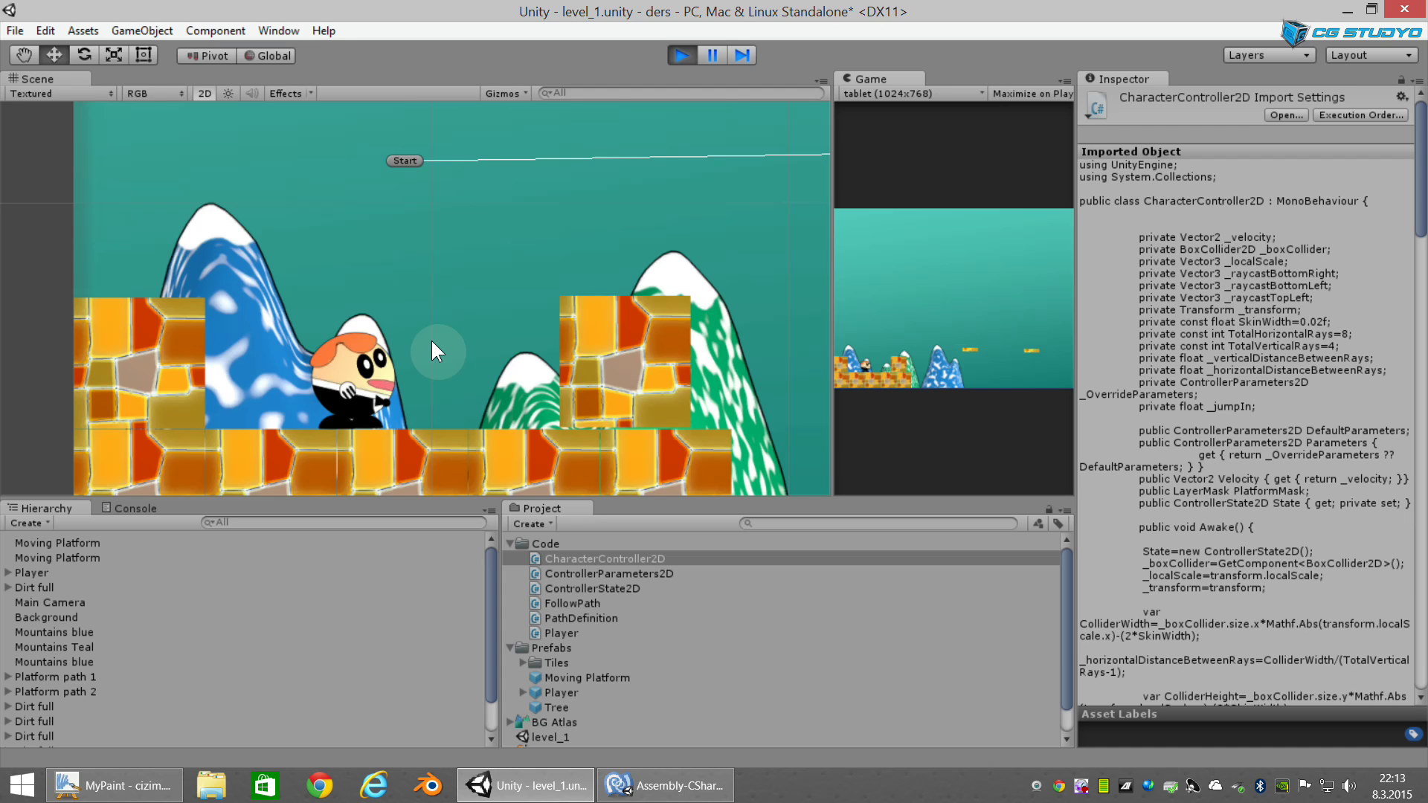
key("Right")
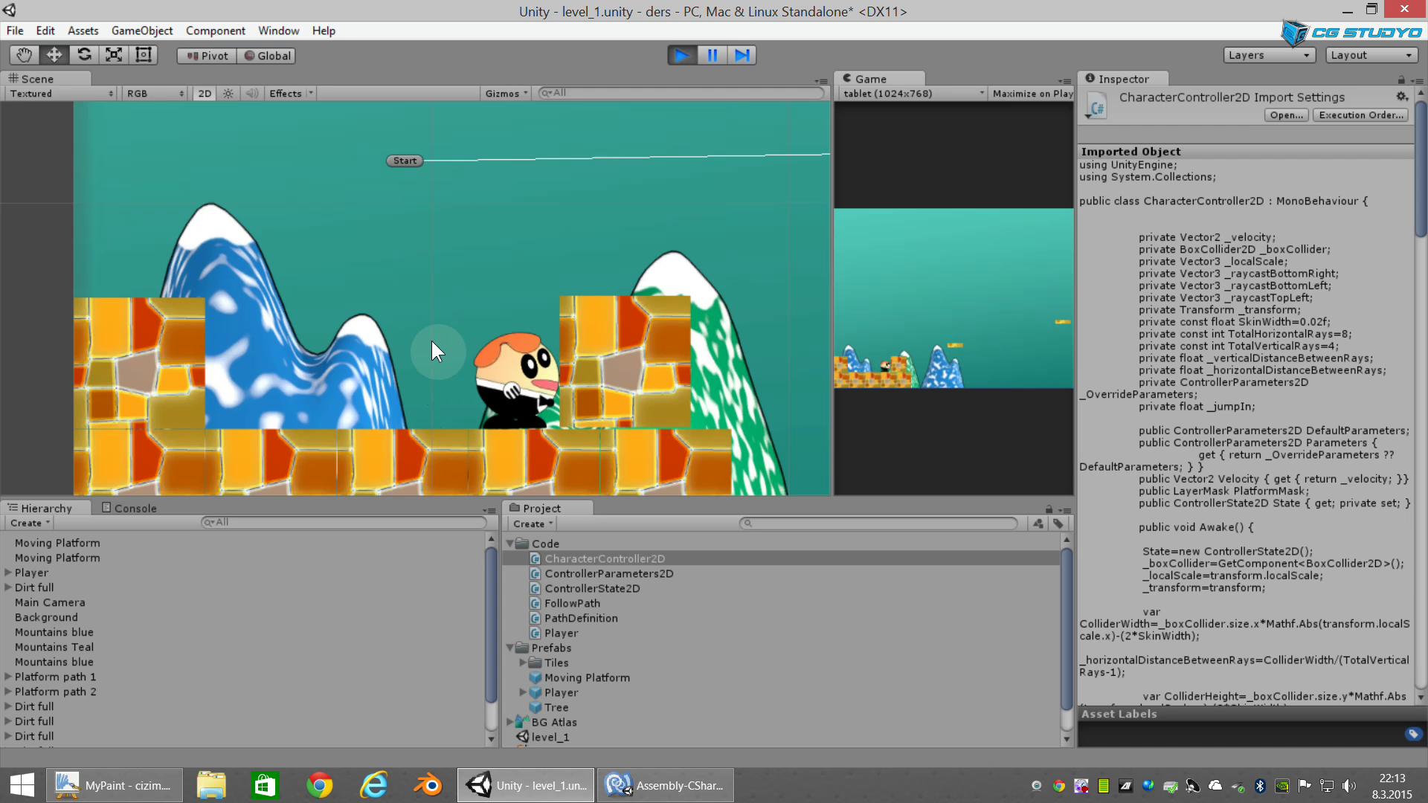
key("Left")
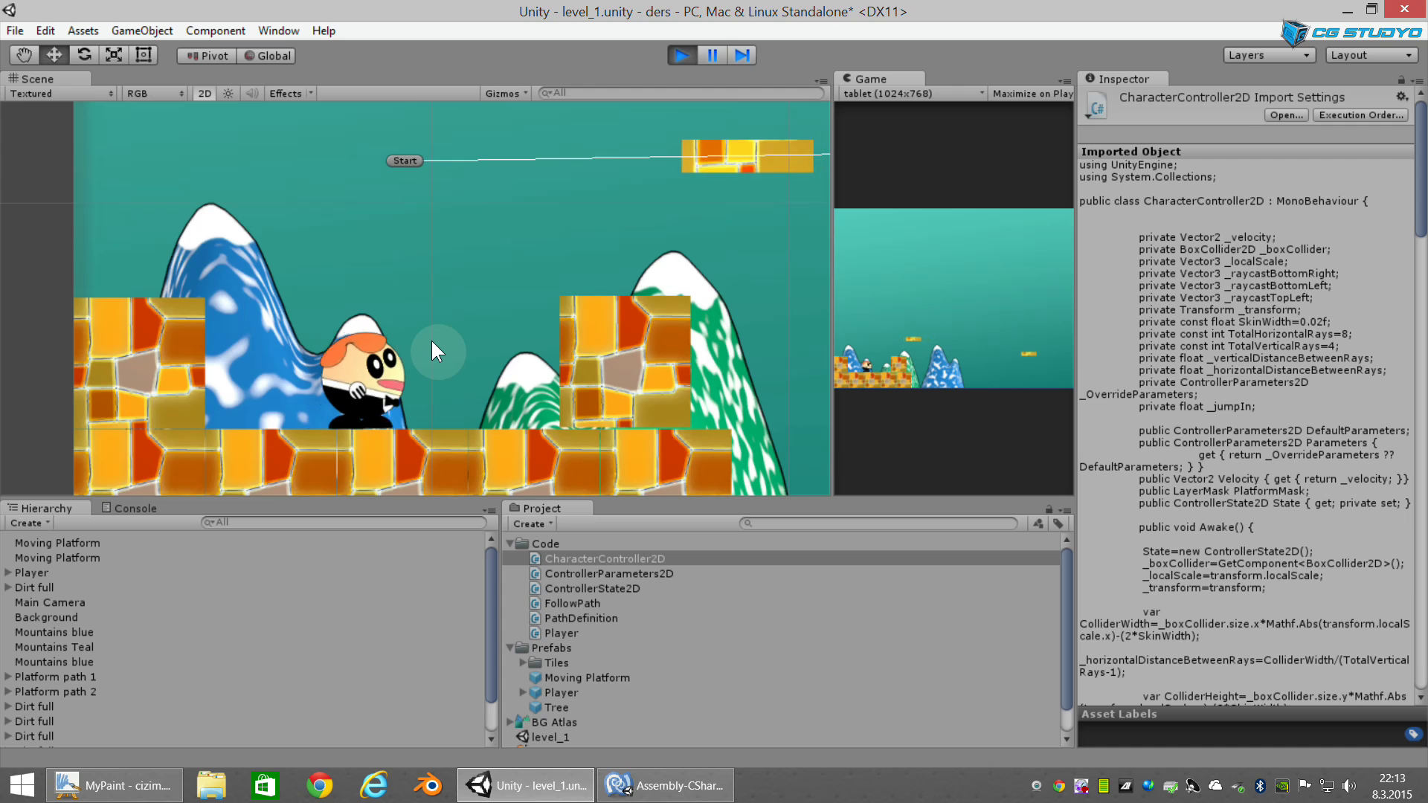
left_click(682, 55)
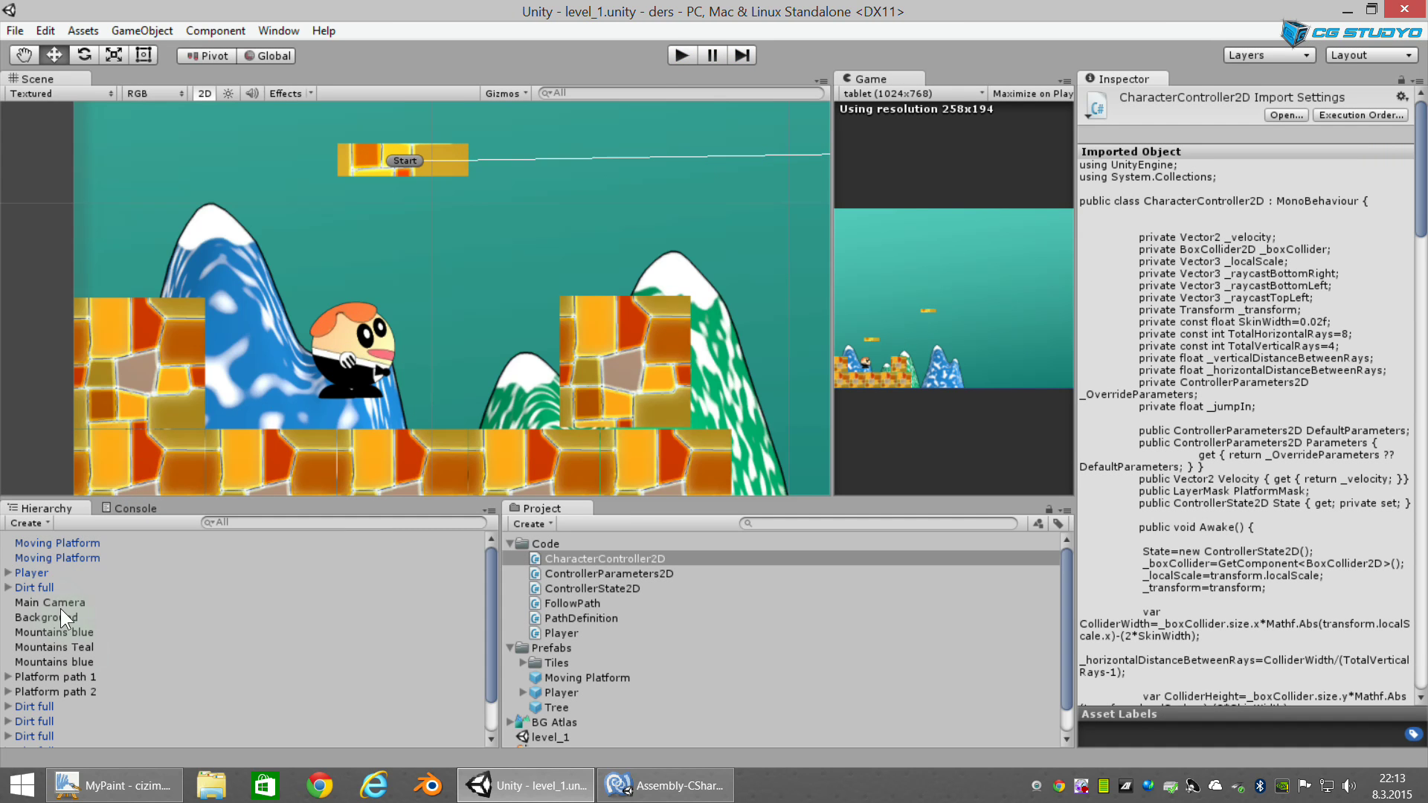
left_click(336, 350)
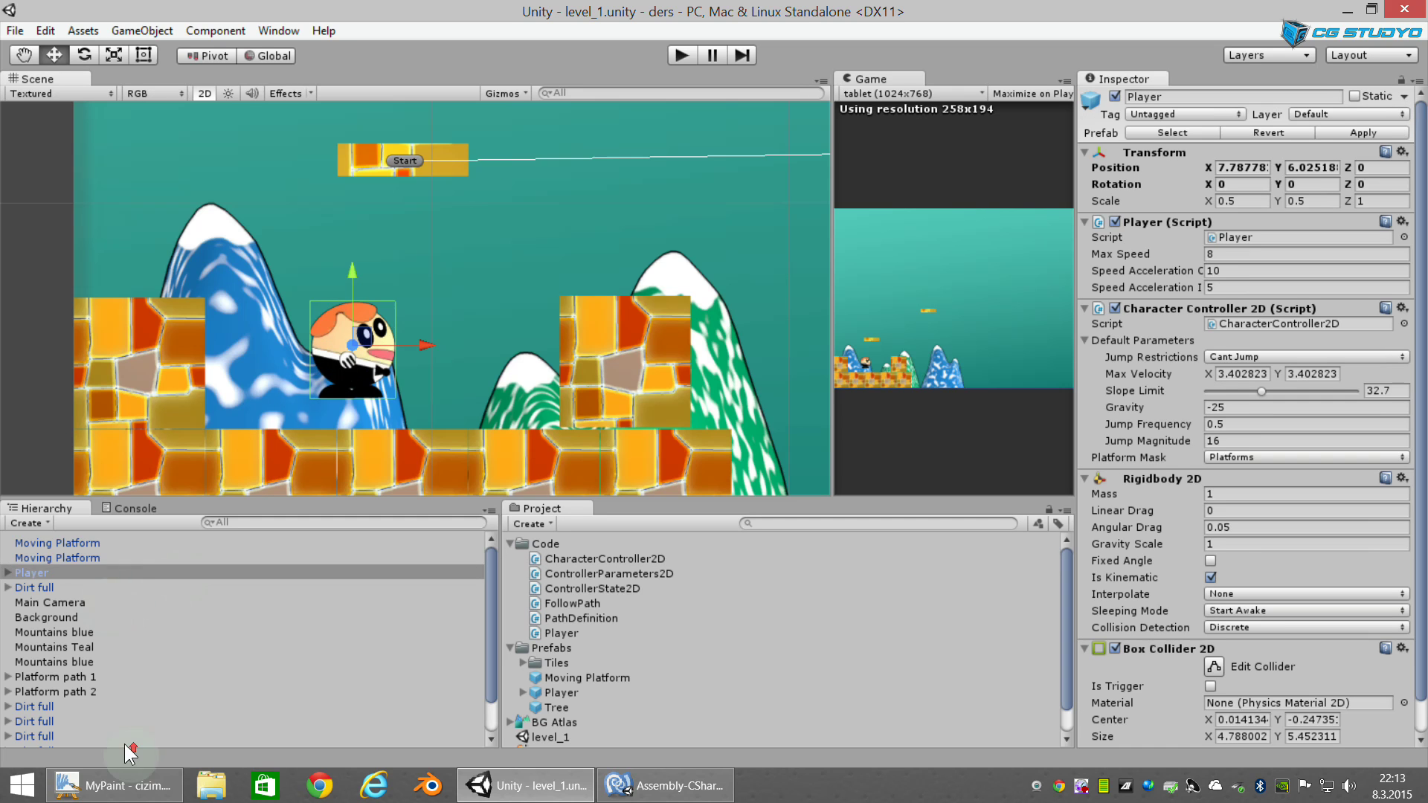
Step: Switch the Player's Character Controller 2D Jump Restrictions from Cant Jump to Can Jump Anywhere
left_click(36, 571)
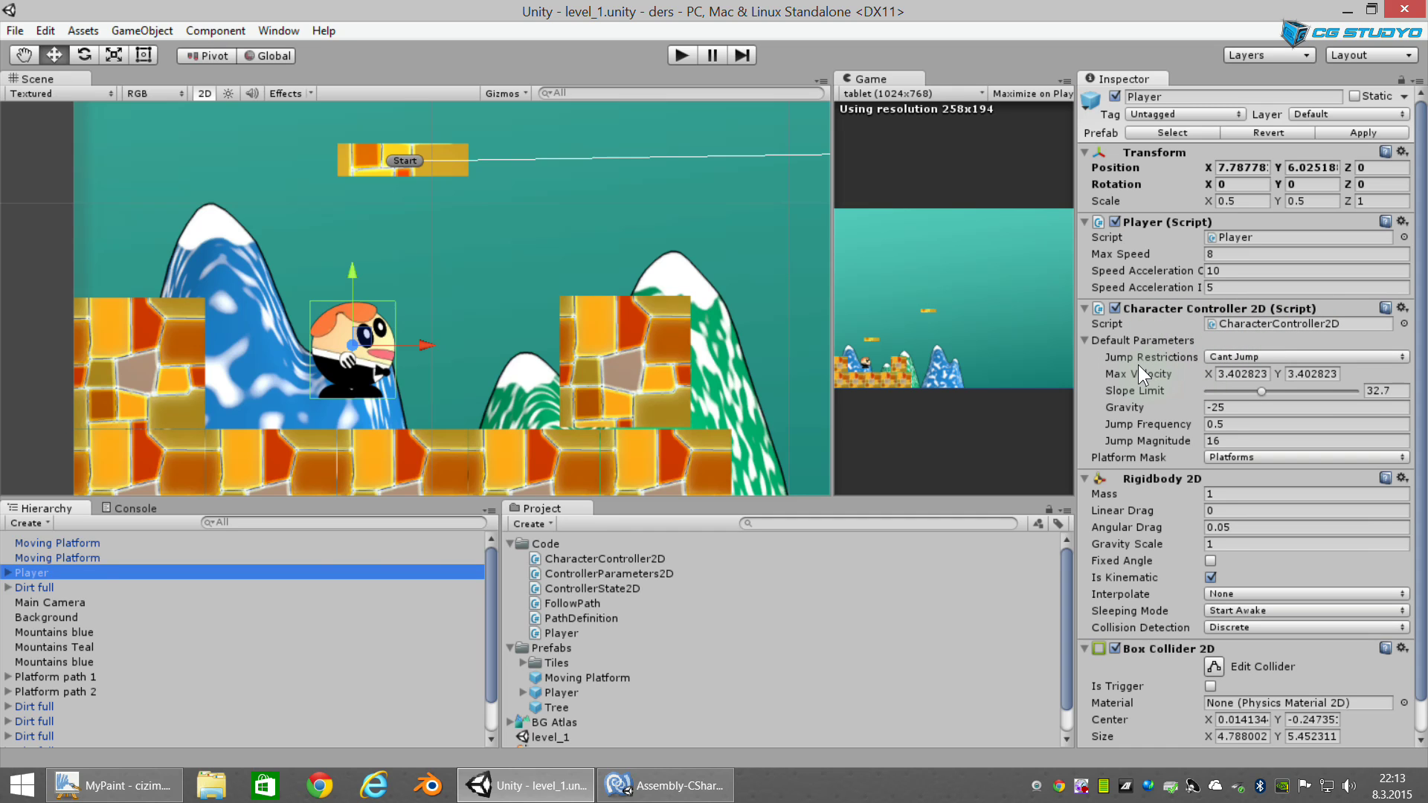
left_click(1230, 356)
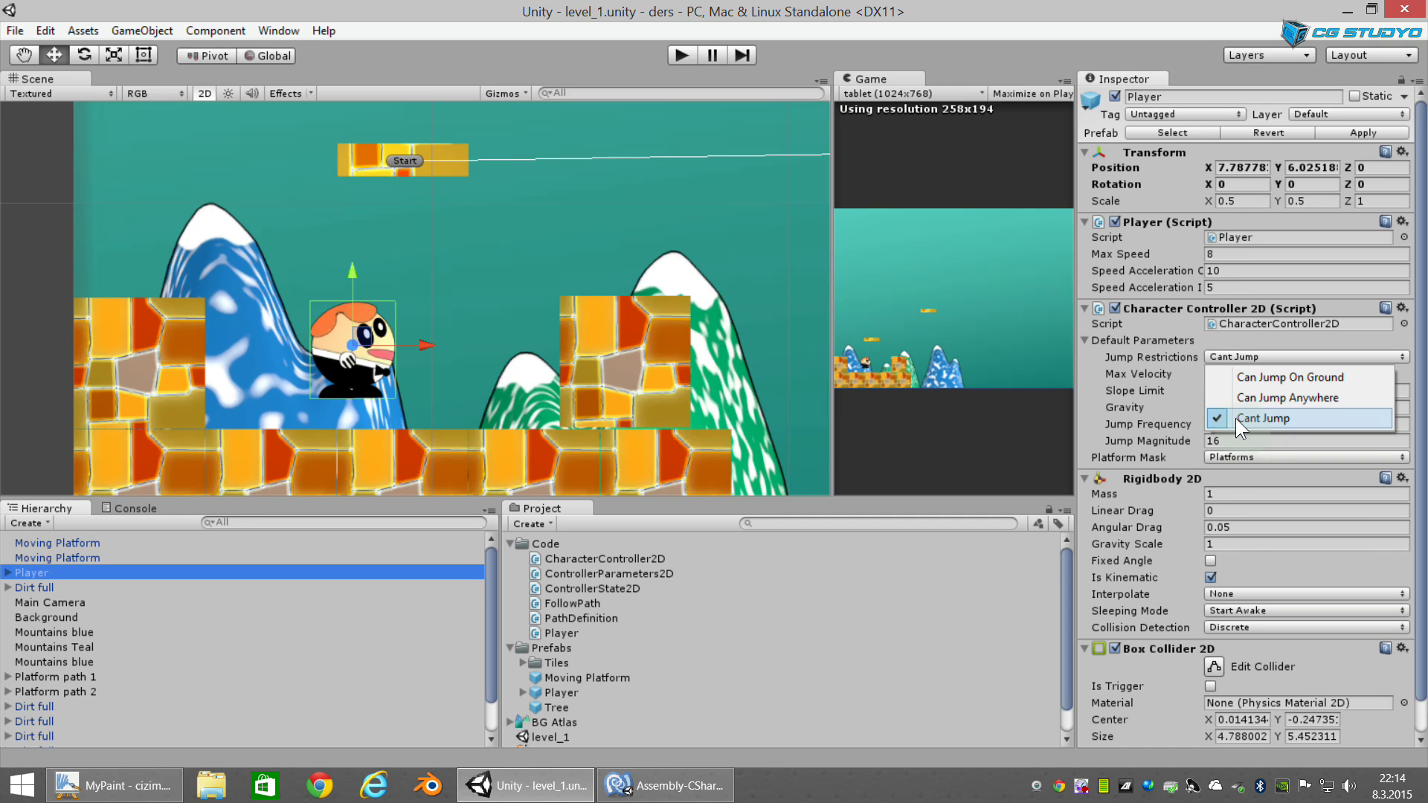
left_click(1273, 397)
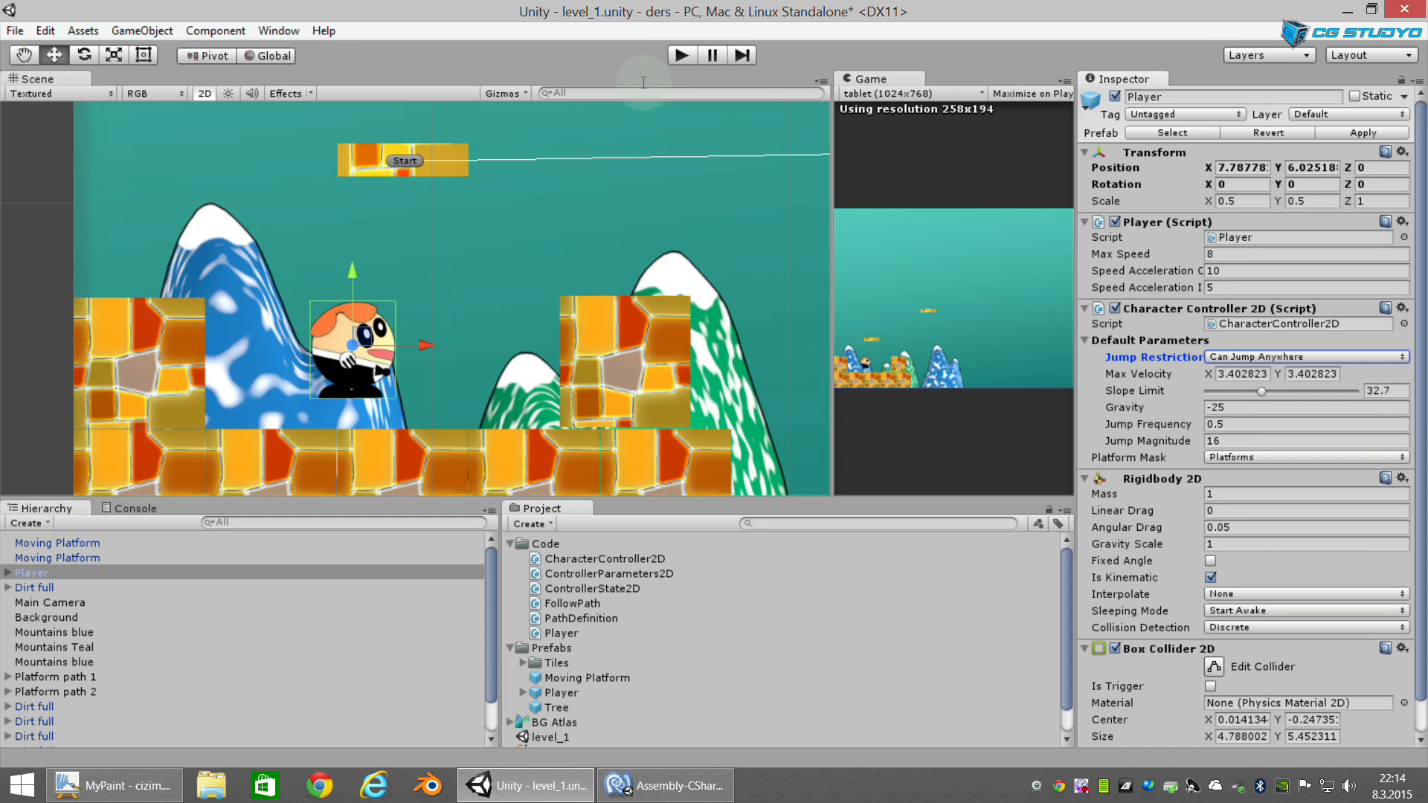
left_click(680, 53)
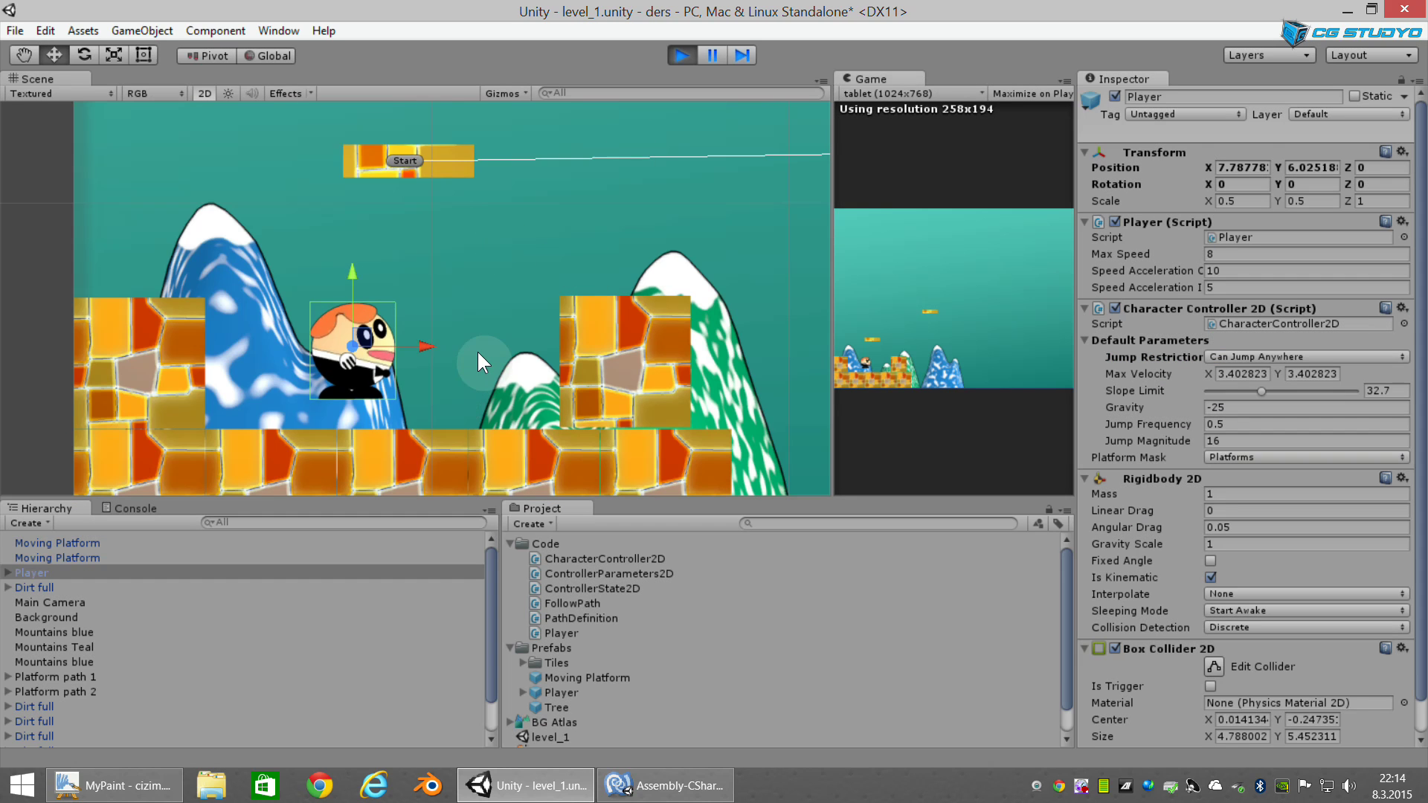
key("Right")
key("space")
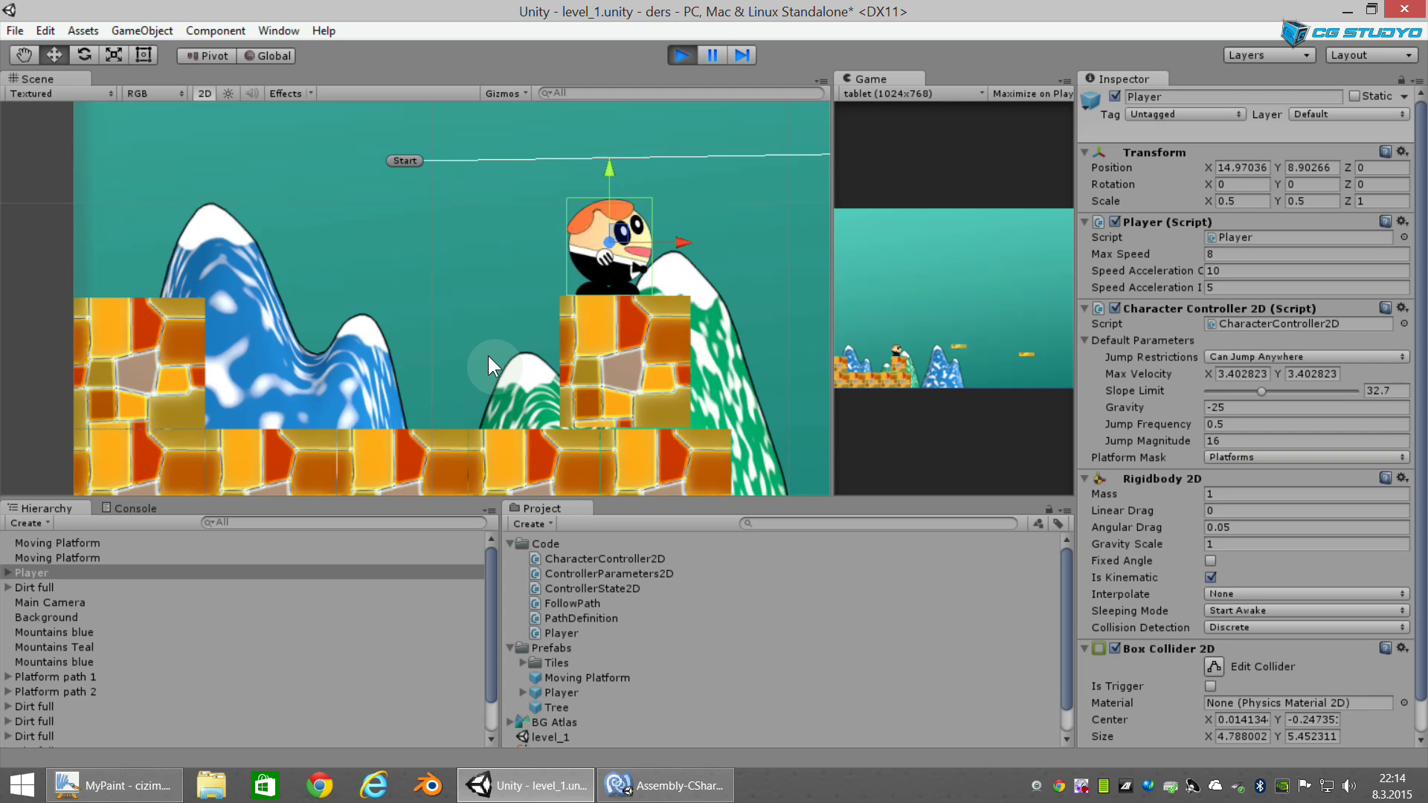
scroll(584, 413, "down", 3)
left_click(1018, 311)
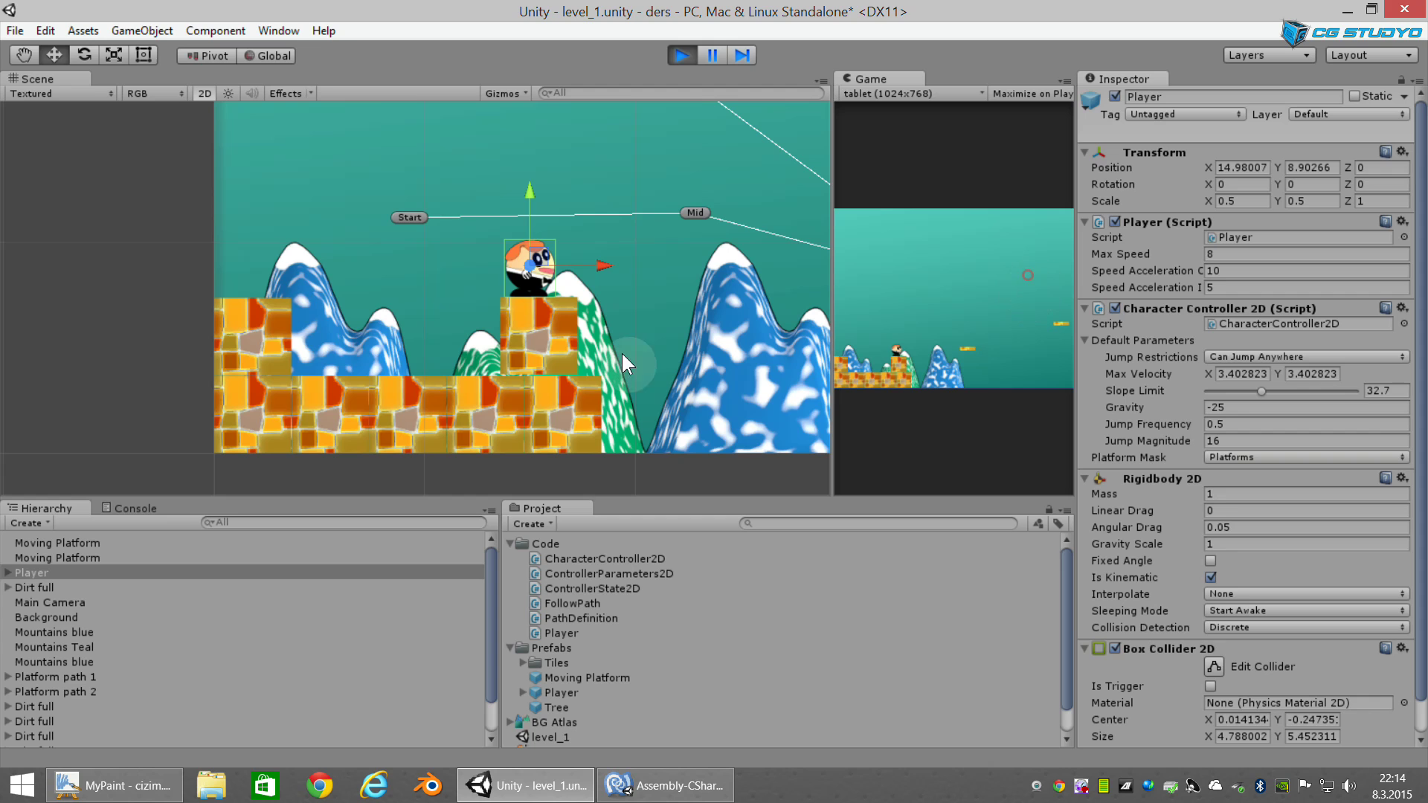
key("Right")
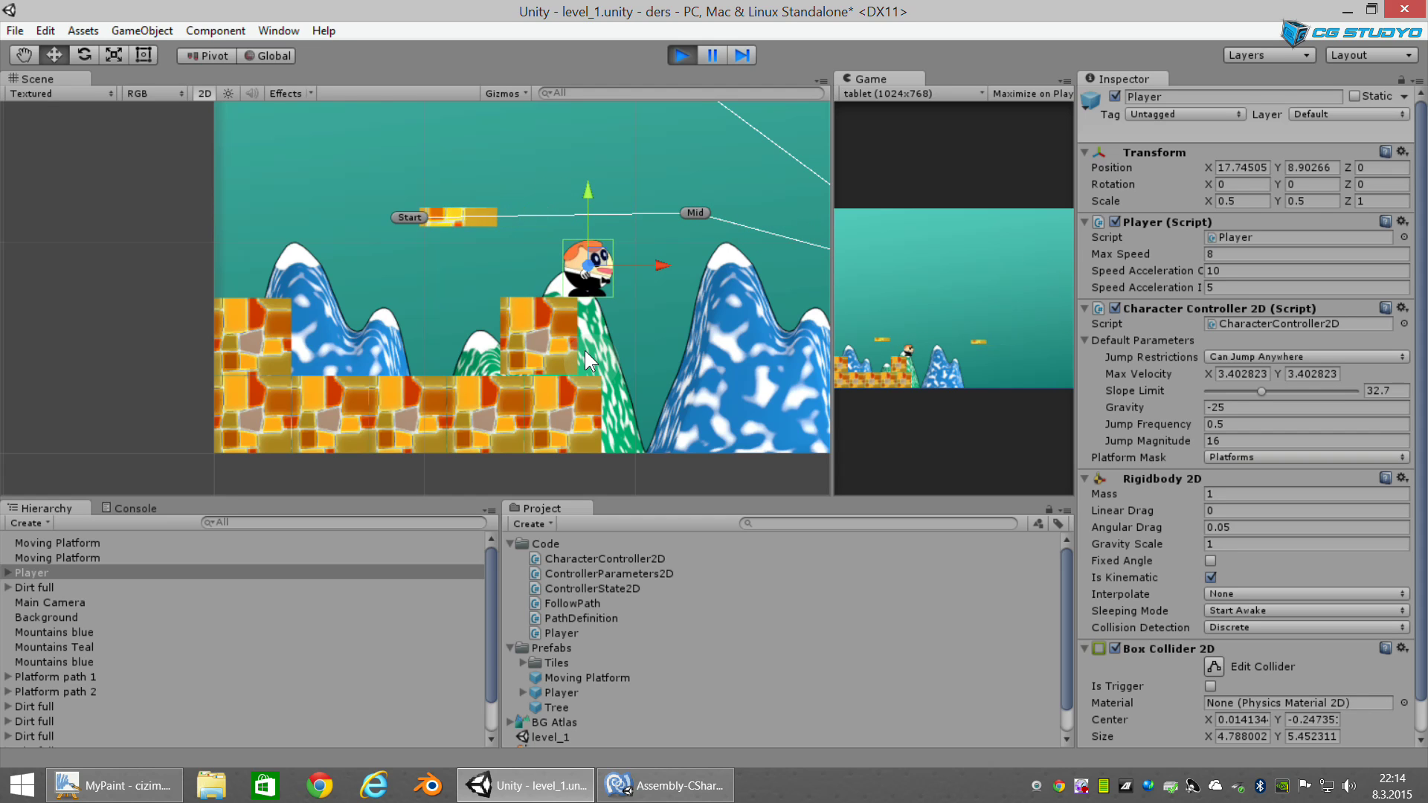
key("Left")
key("space")
key("Right")
key("Left")
key("Left")
key("space")
key("space")
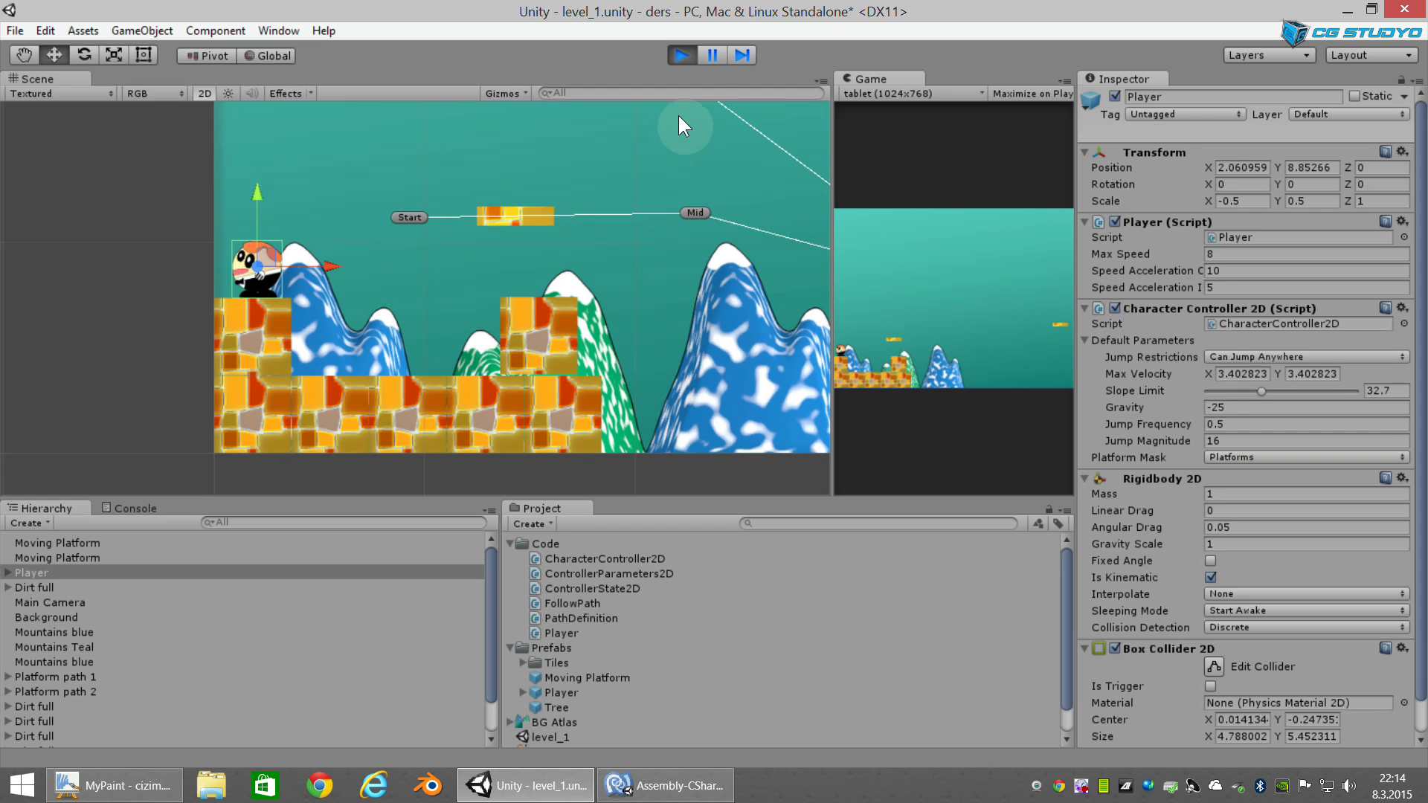
left_click(681, 55)
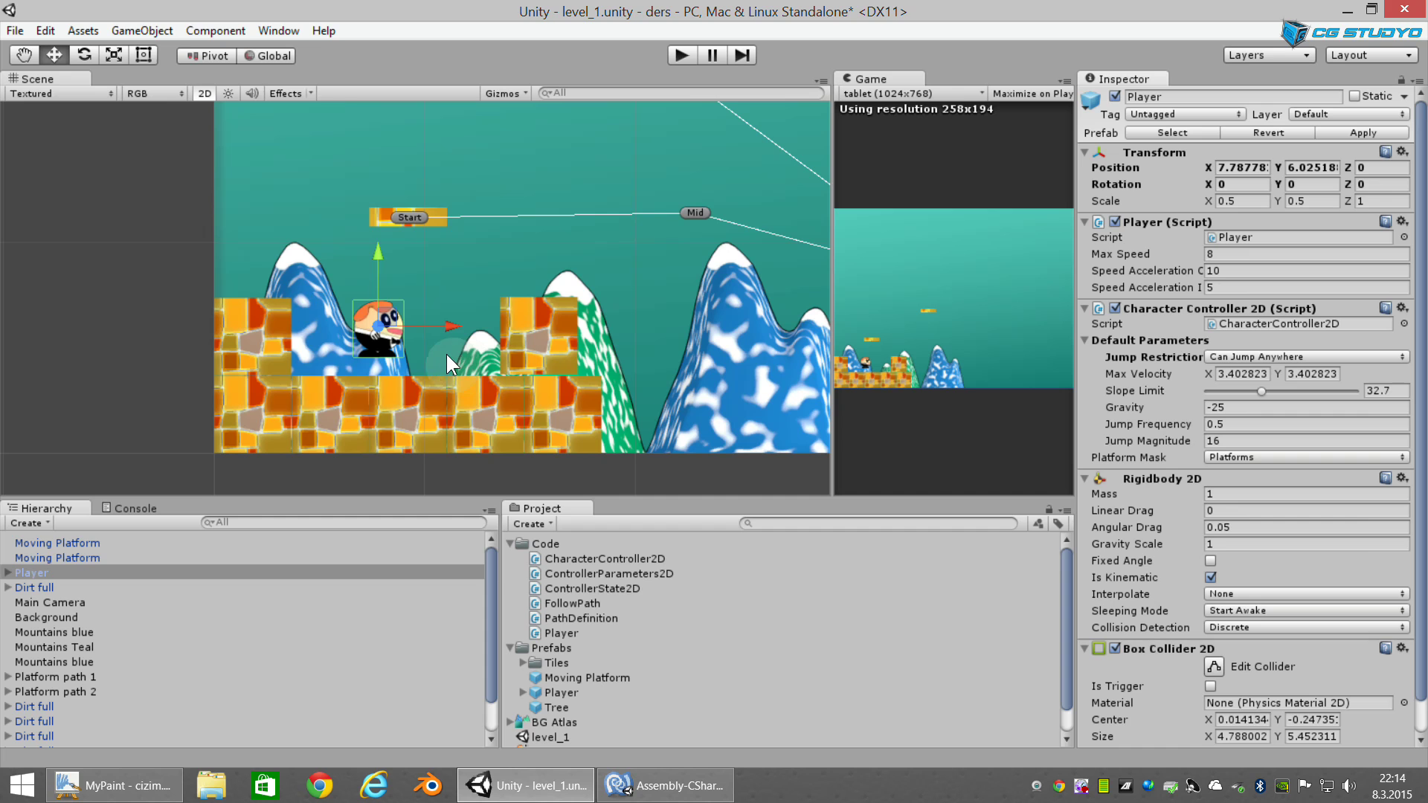
Step: Bring up cizim.ora in MyPaint, zoom in, and put a cyan dot on the box's lower-right corner
left_click(145, 790)
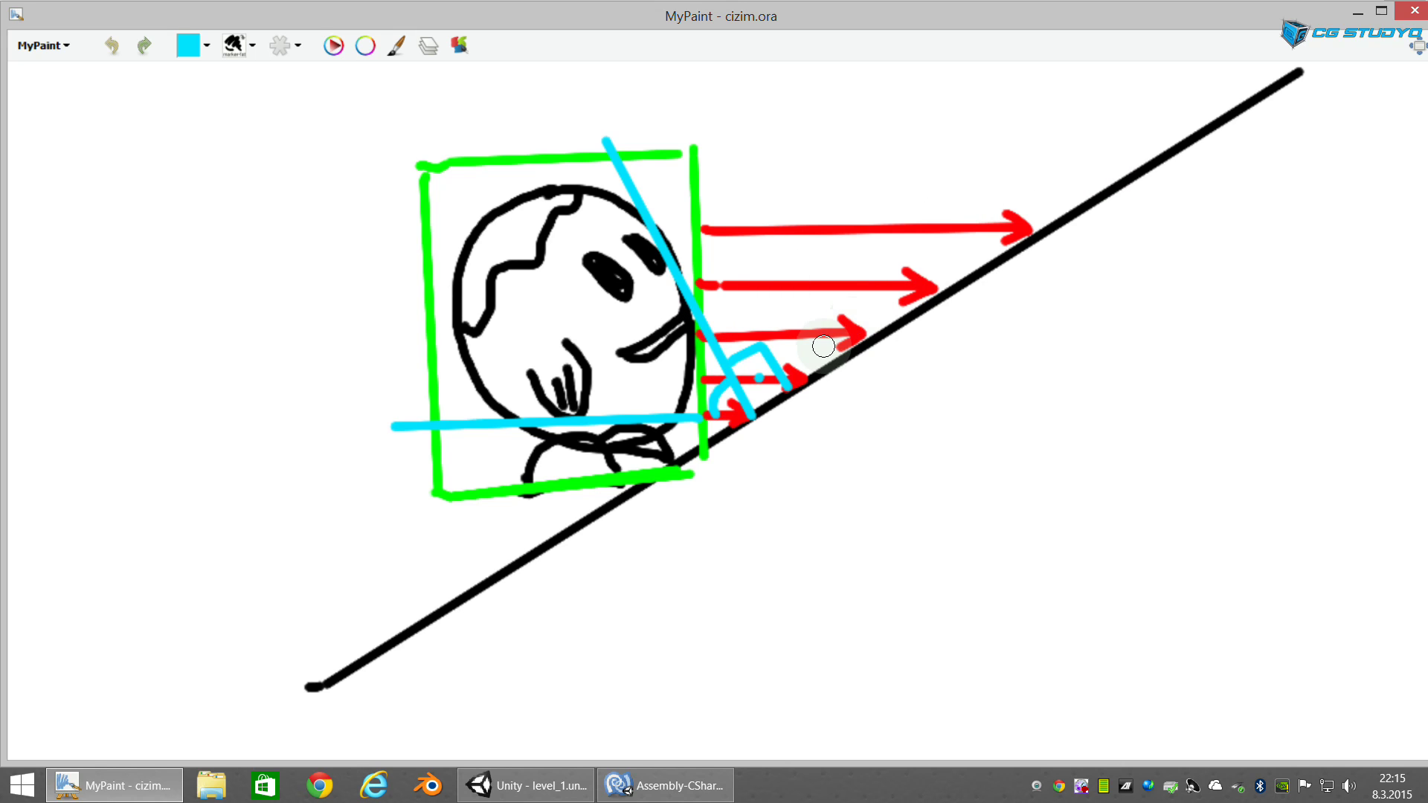
scroll(774, 414, "up", 2)
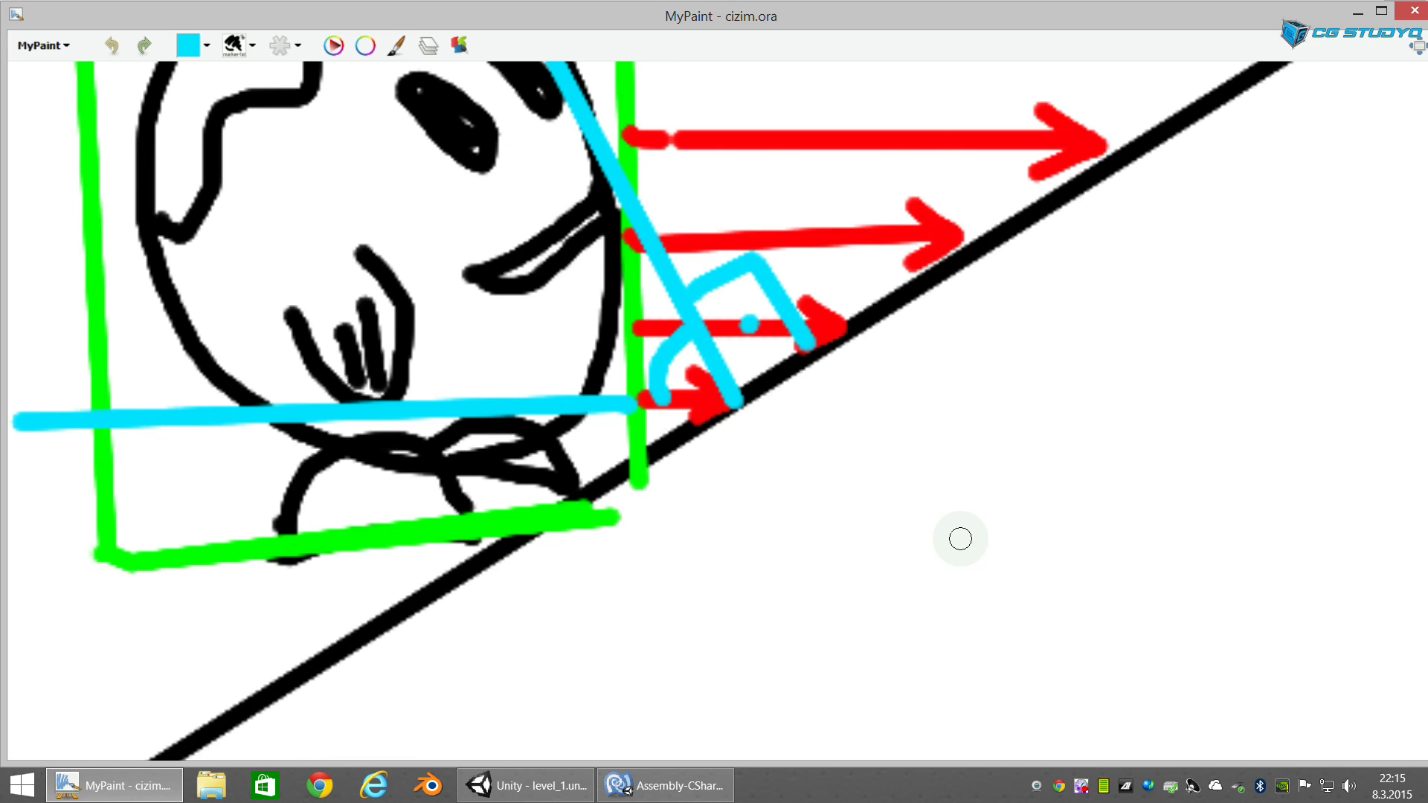
left_click(622, 497)
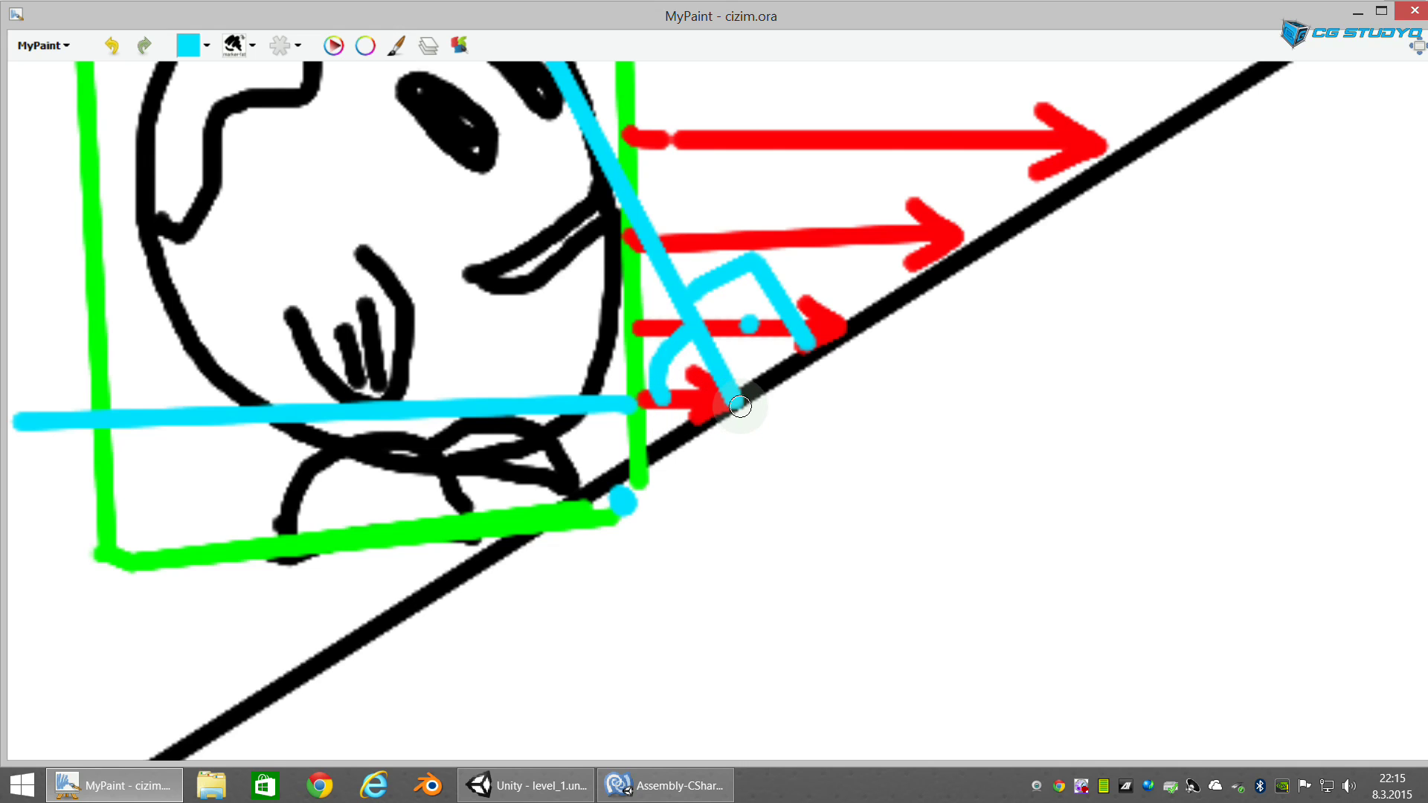
key("x")
key("x")
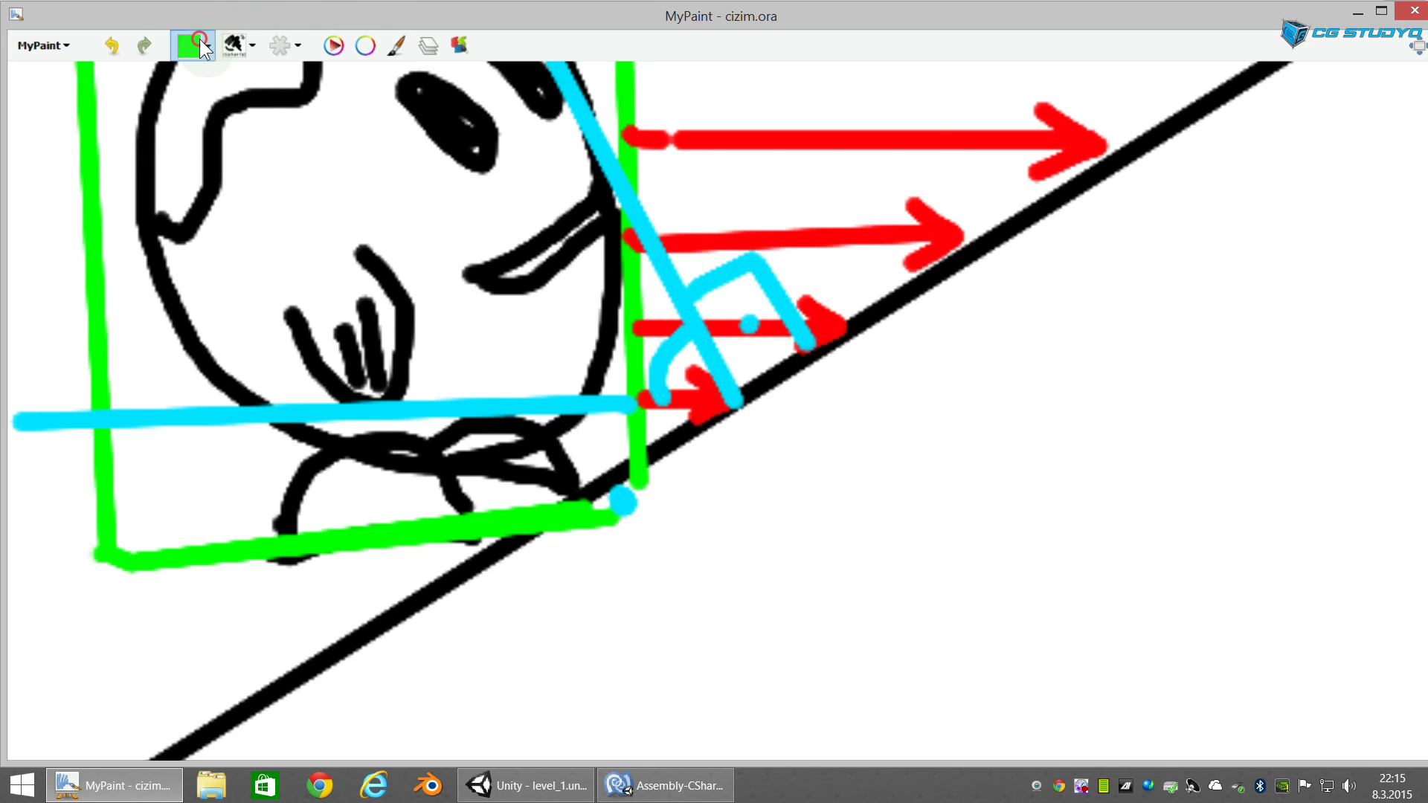
Step: Change the brush to yellow and paint an arc and dot at the right-angle mark
left_click(199, 39)
left_click_drag(280, 102, 321, 122)
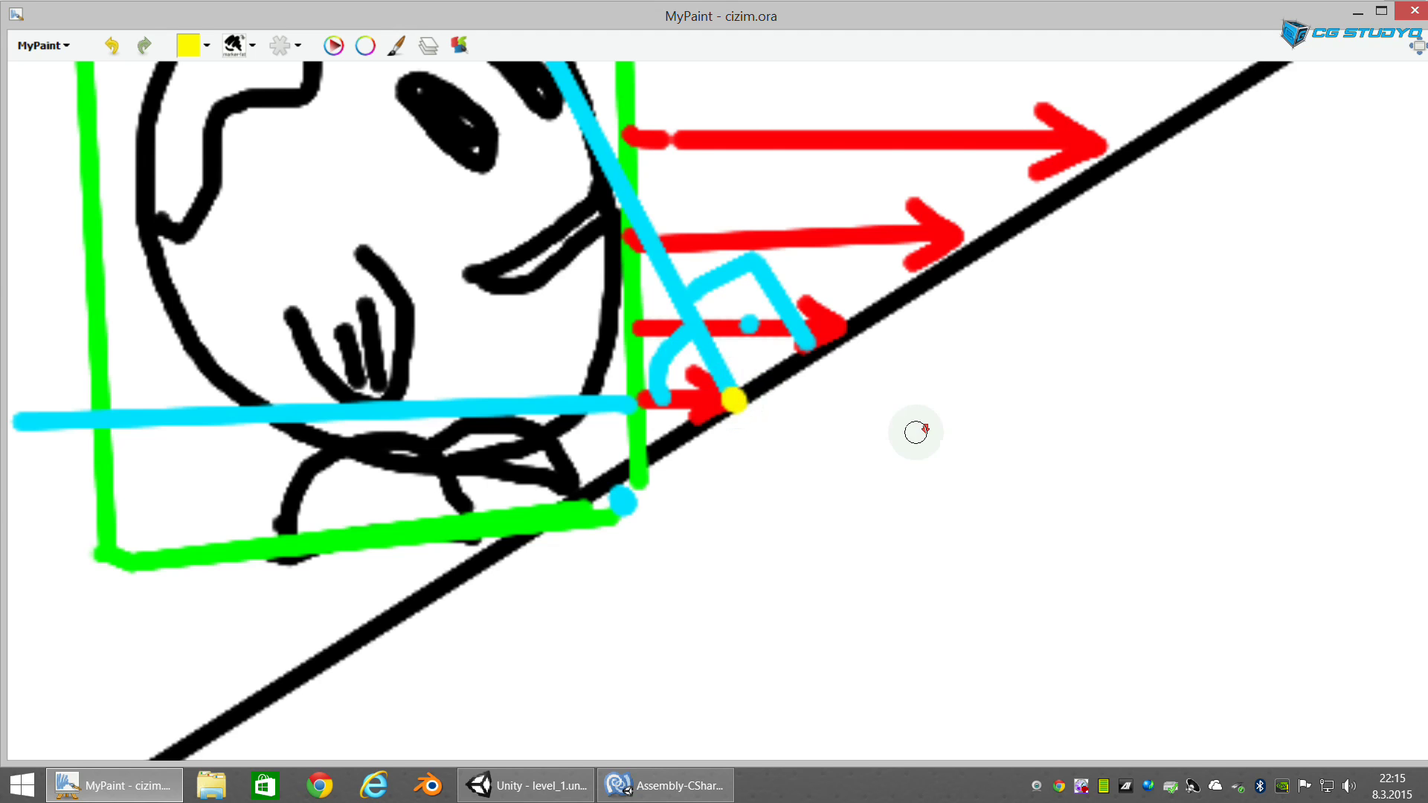
scroll(914, 435, "down", 2)
scroll(915, 435, "up", 1)
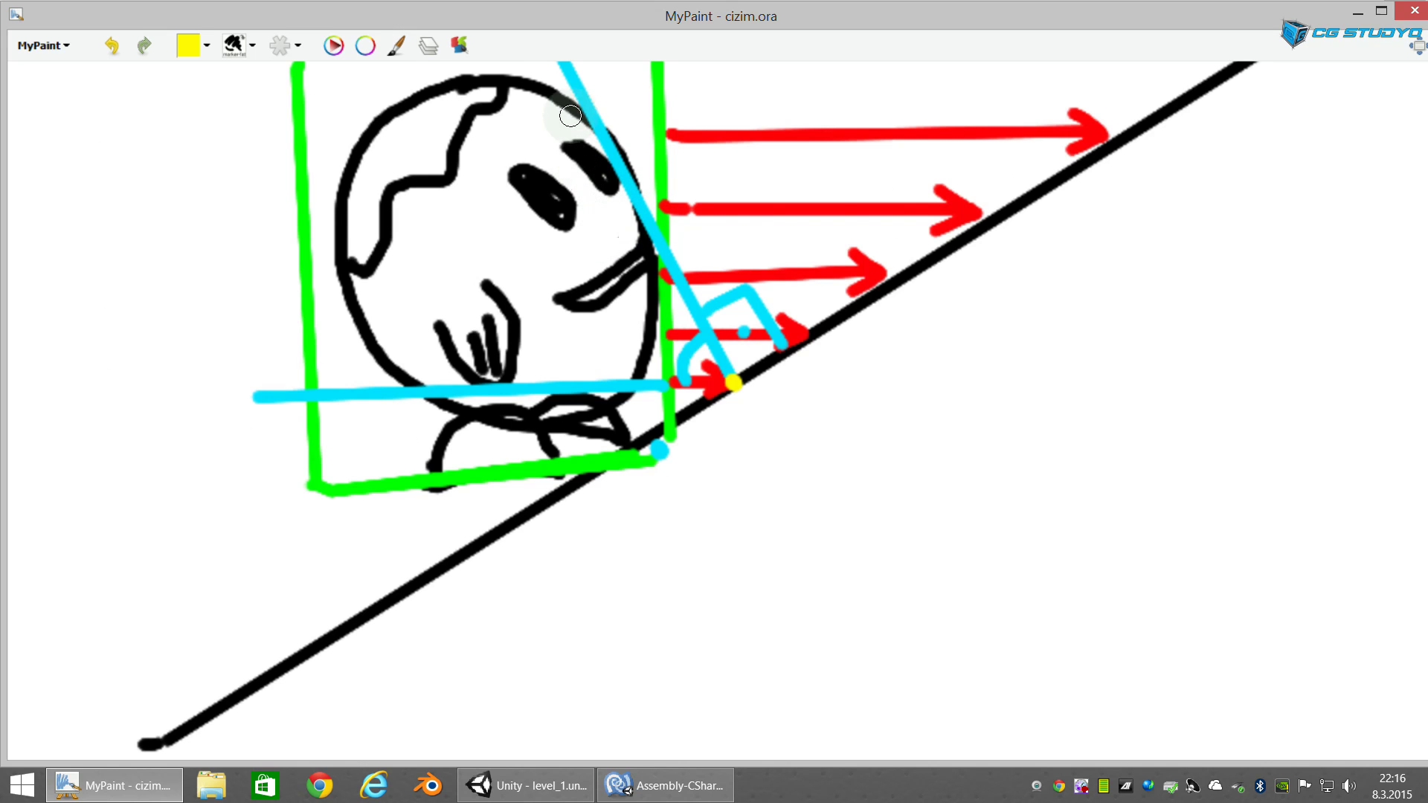
scroll(571, 91, "down", 1)
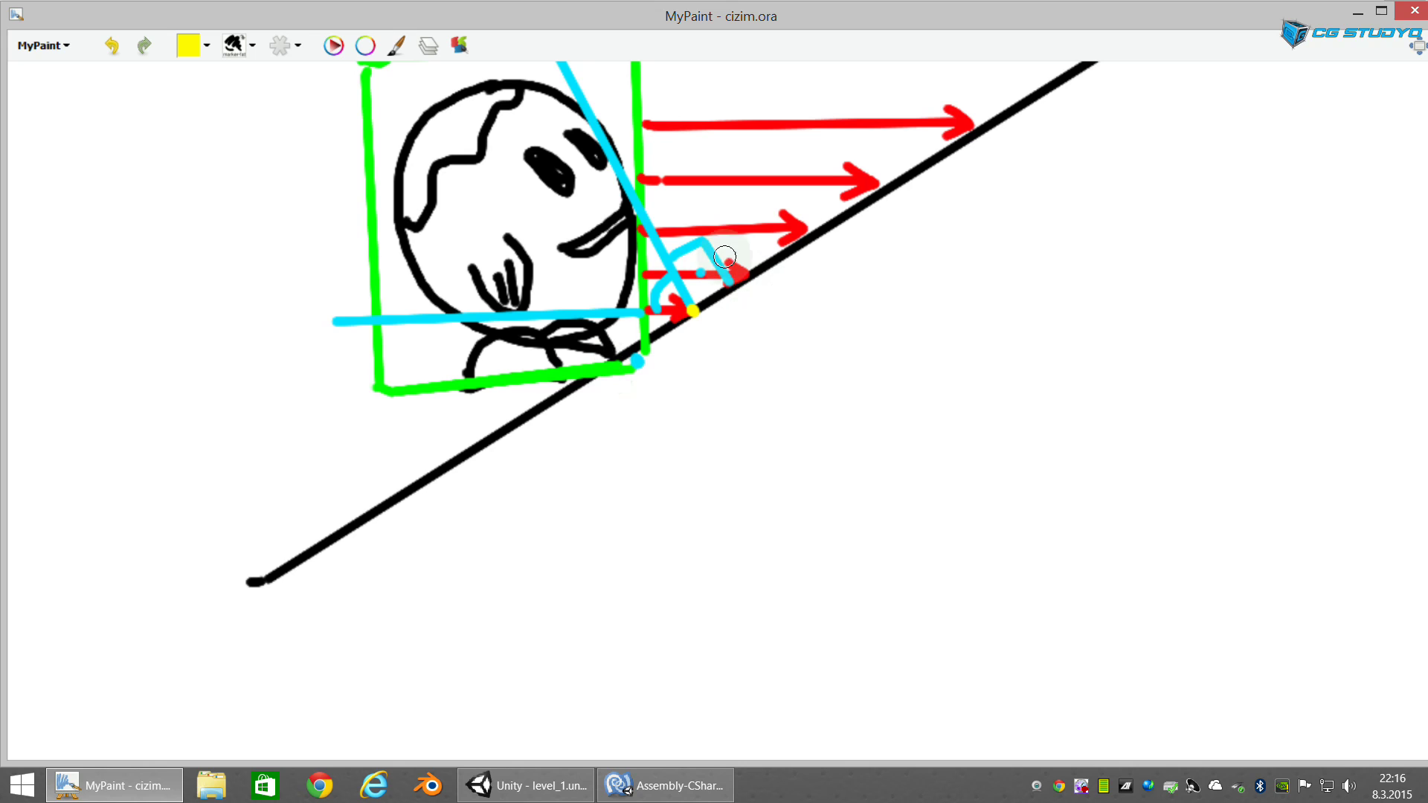
mouse_move(664, 257)
left_mouse_down()
mouse_move(704, 241)
mouse_move(729, 286)
left_mouse_up()
left_click(697, 276)
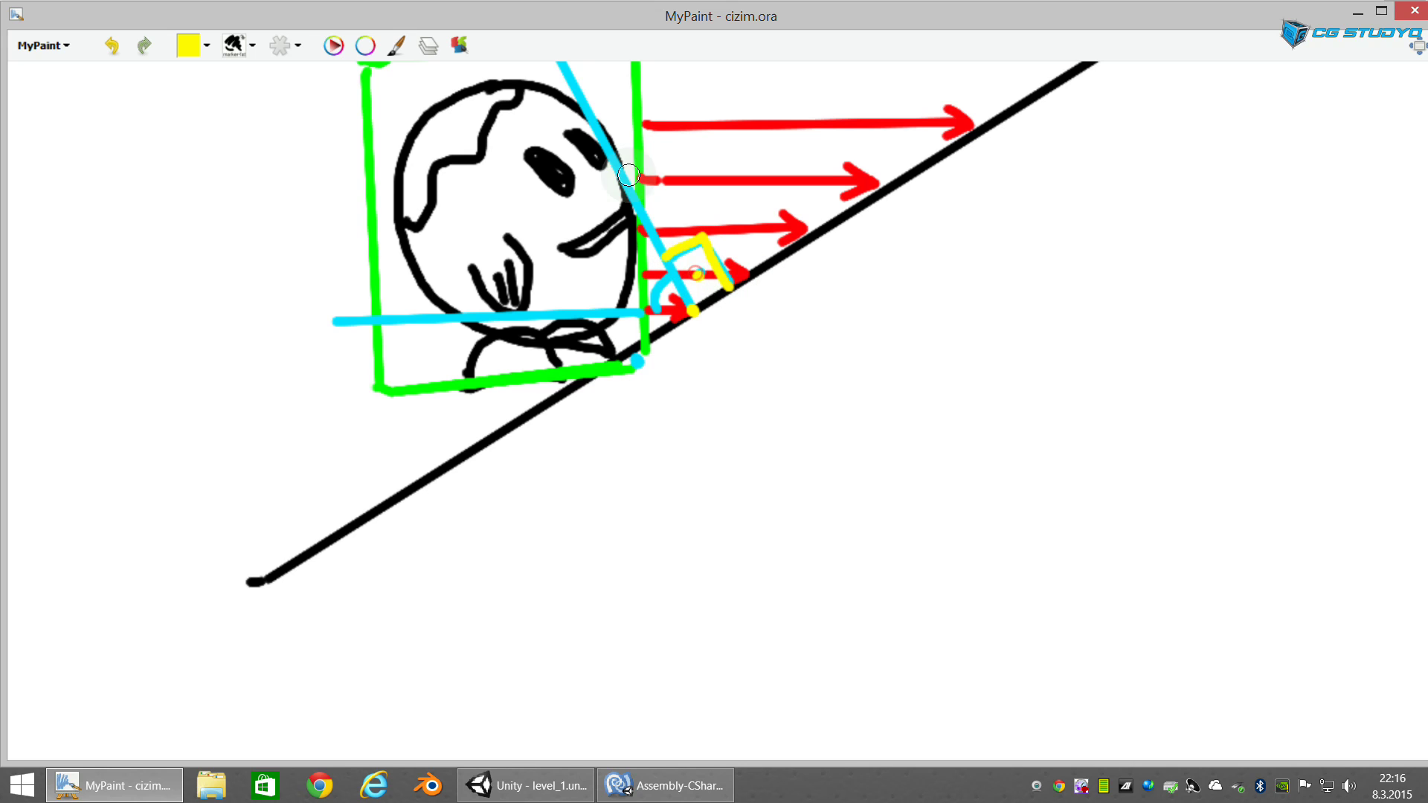
Step: Trace the diagonal and horizontal cyan lines and the angle arc in yellow, and write α
left_click_drag(563, 64, 695, 316)
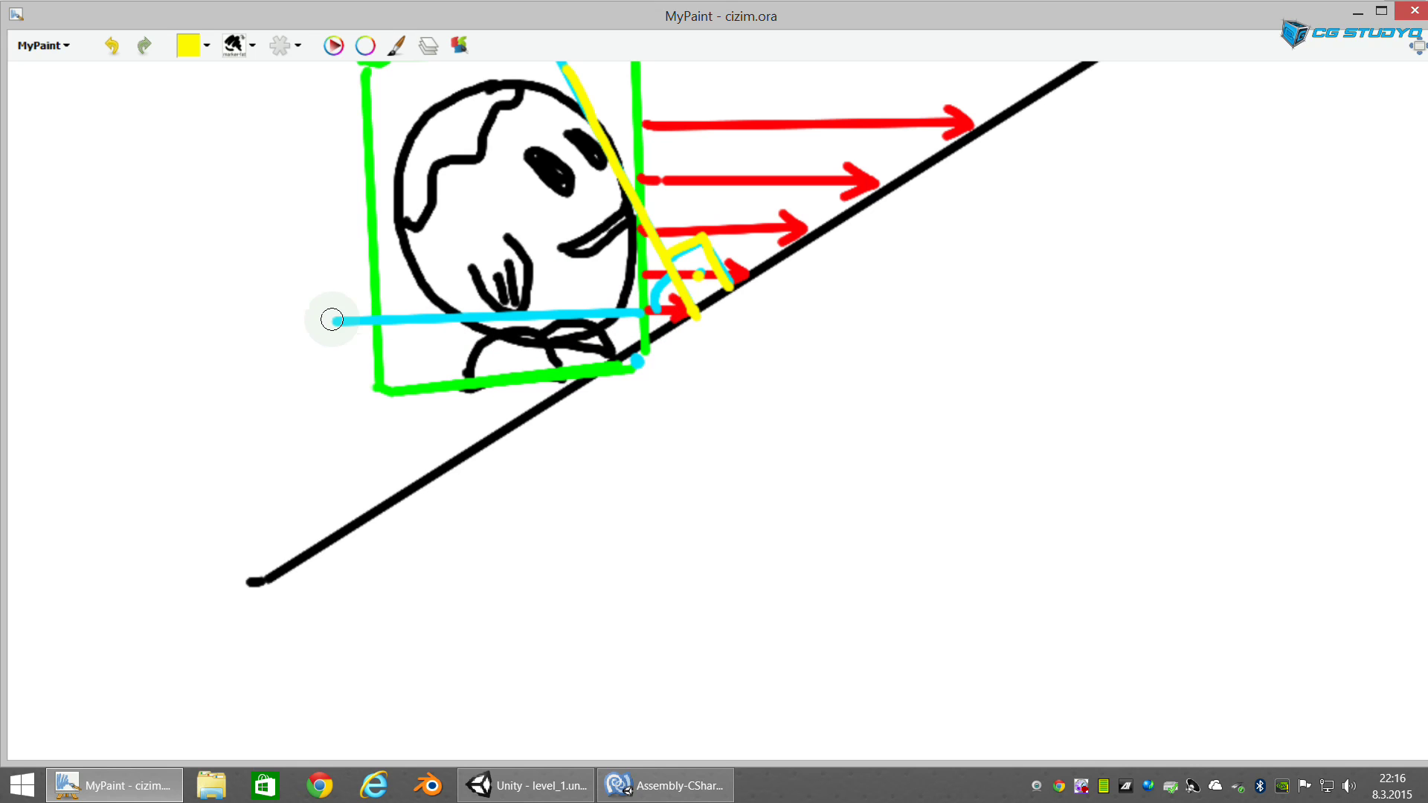
mouse_move(347, 321)
left_mouse_down()
mouse_move(691, 312)
mouse_move(656, 310)
left_mouse_up()
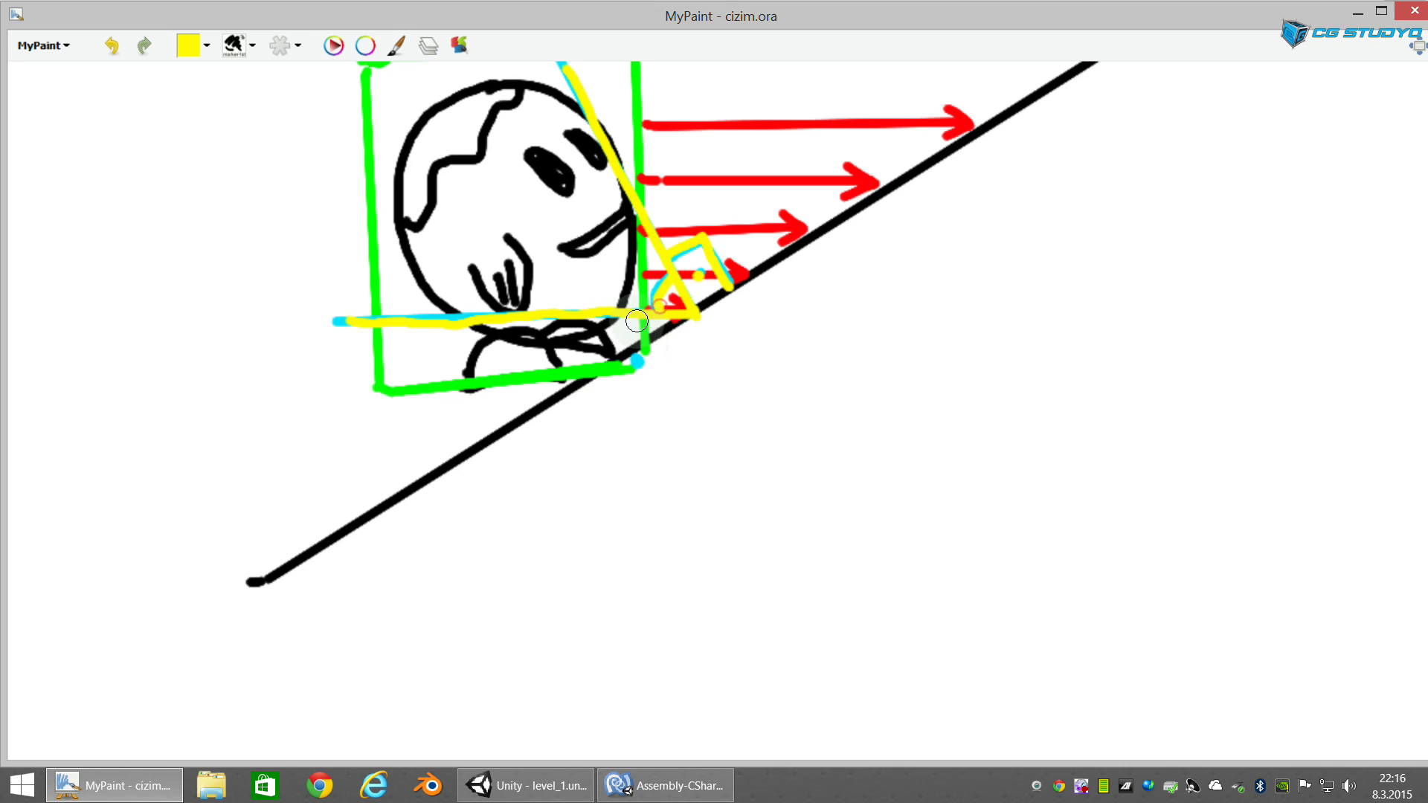
scroll(656, 328, "up", 2)
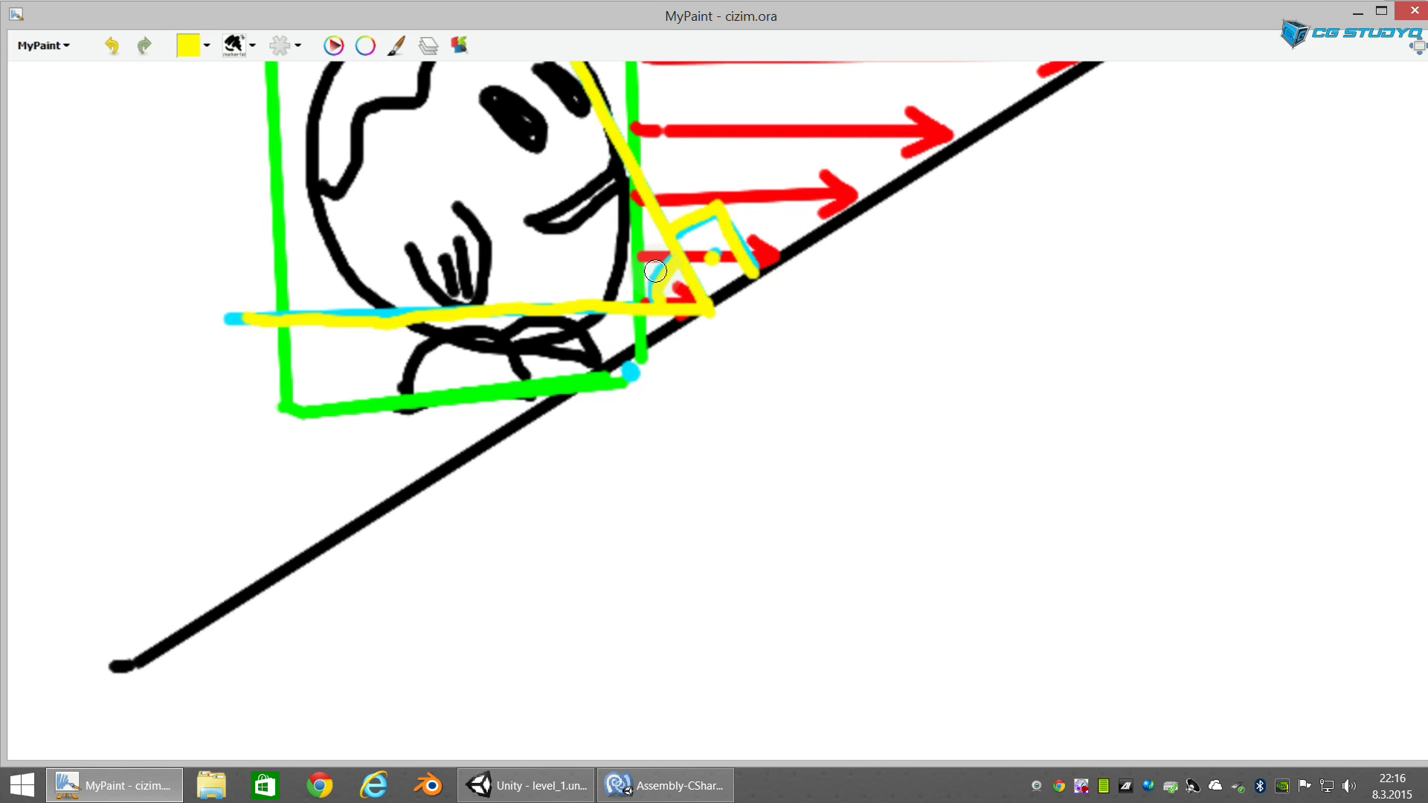
left_click_drag(673, 263, 680, 291)
left_click_drag(614, 323, 659, 267)
left_click_drag(599, 227, 611, 266)
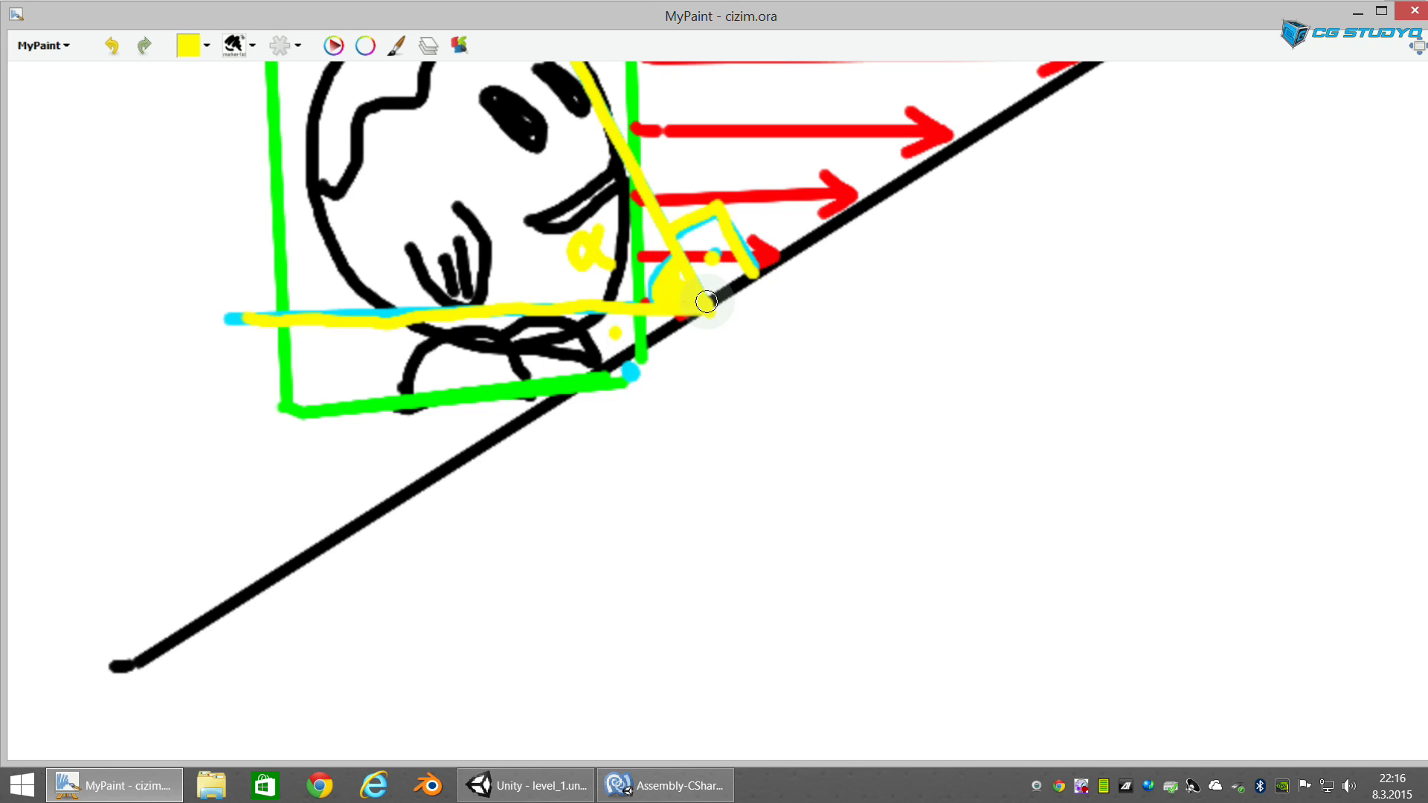
scroll(808, 349, "down", 1)
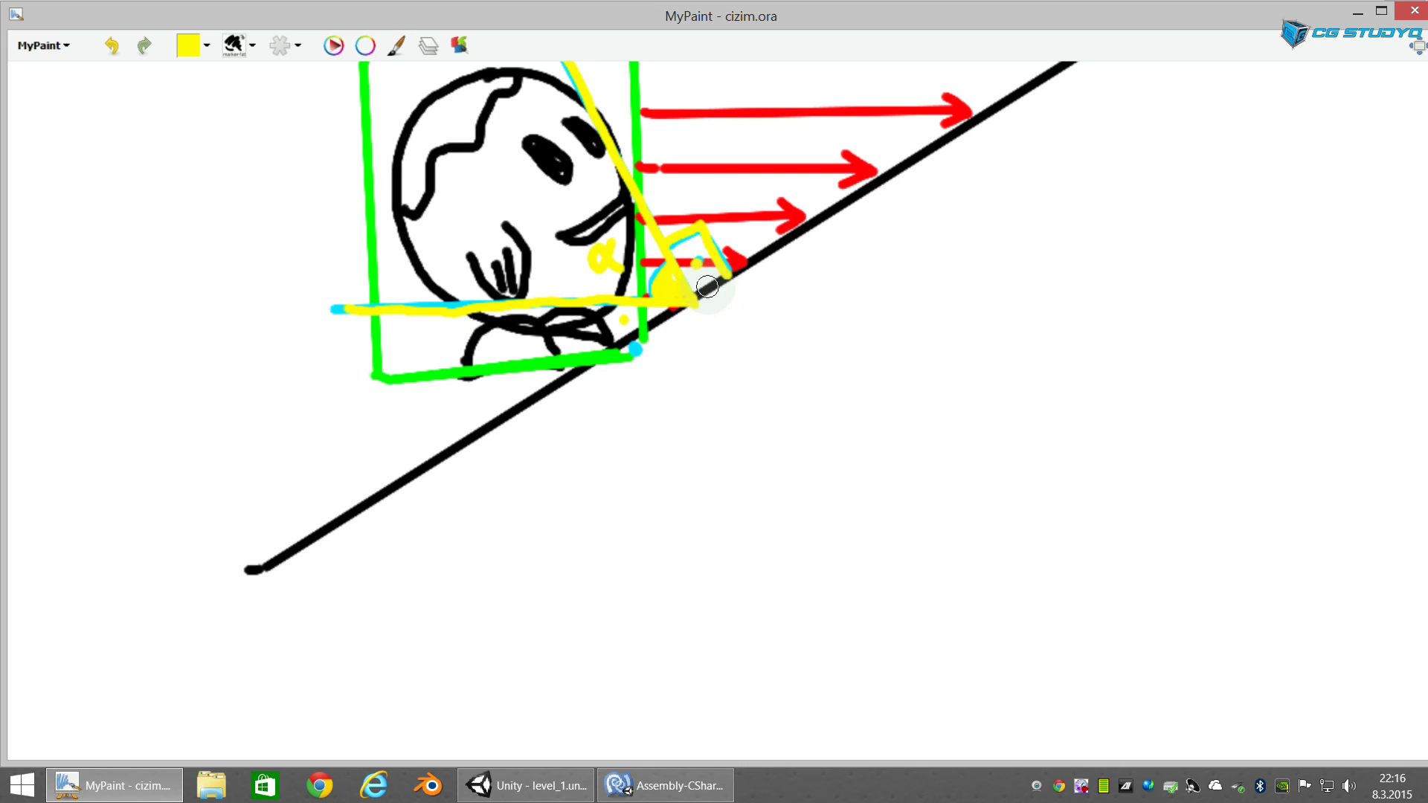
Step: With a black brush, draw a dashed line from the box corner and an end-marked measurement bracket
key("x")
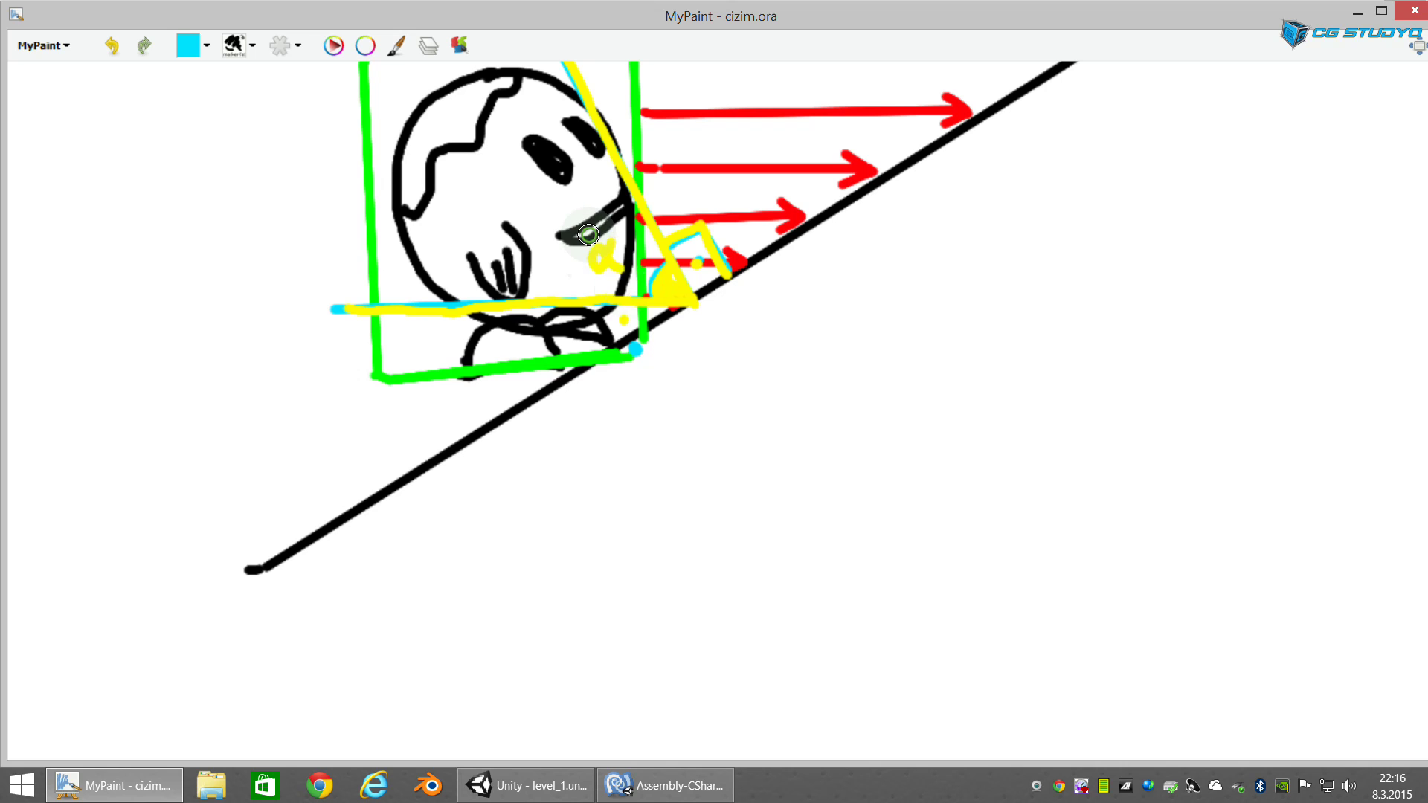
key("x")
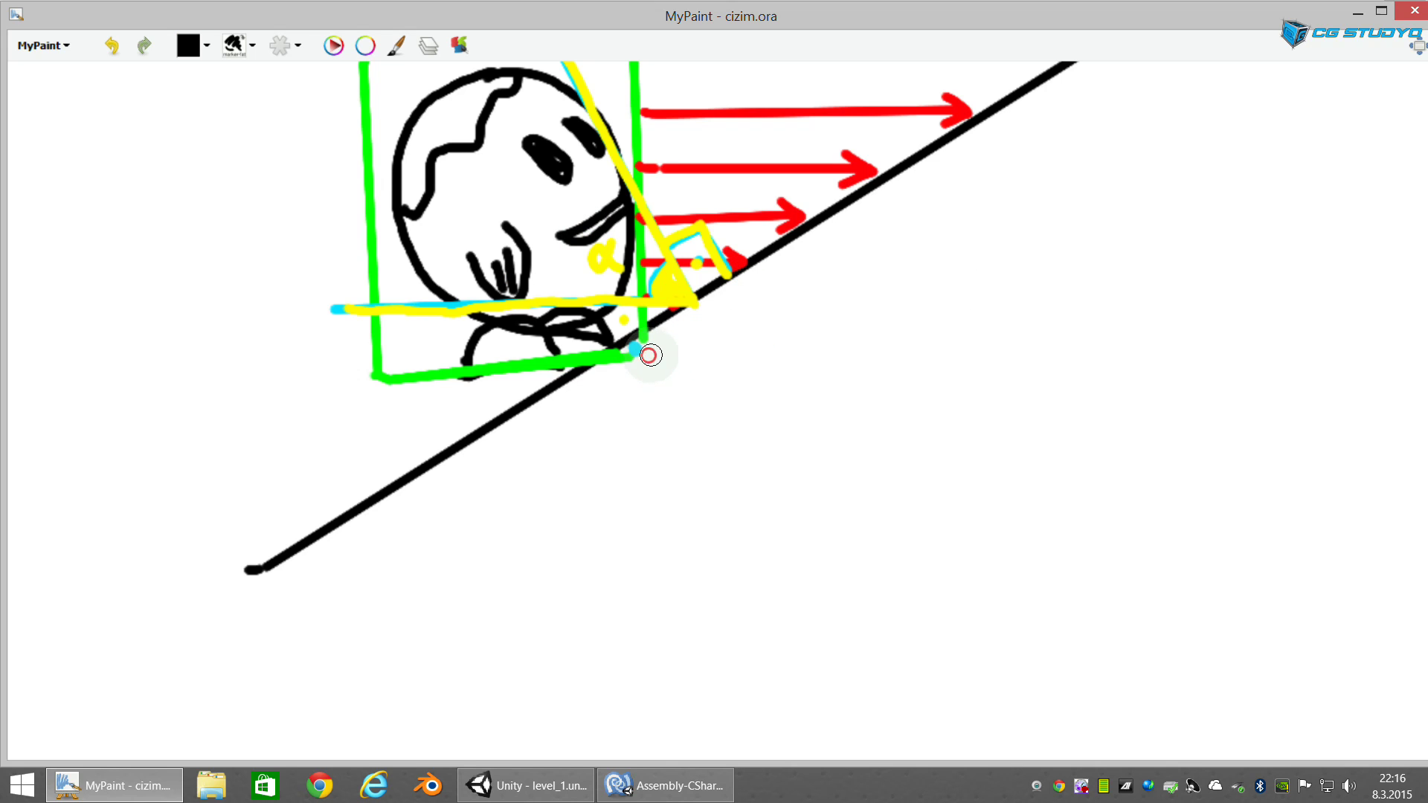
left_click_drag(712, 352, 1002, 343)
left_click(827, 348)
left_click(929, 344)
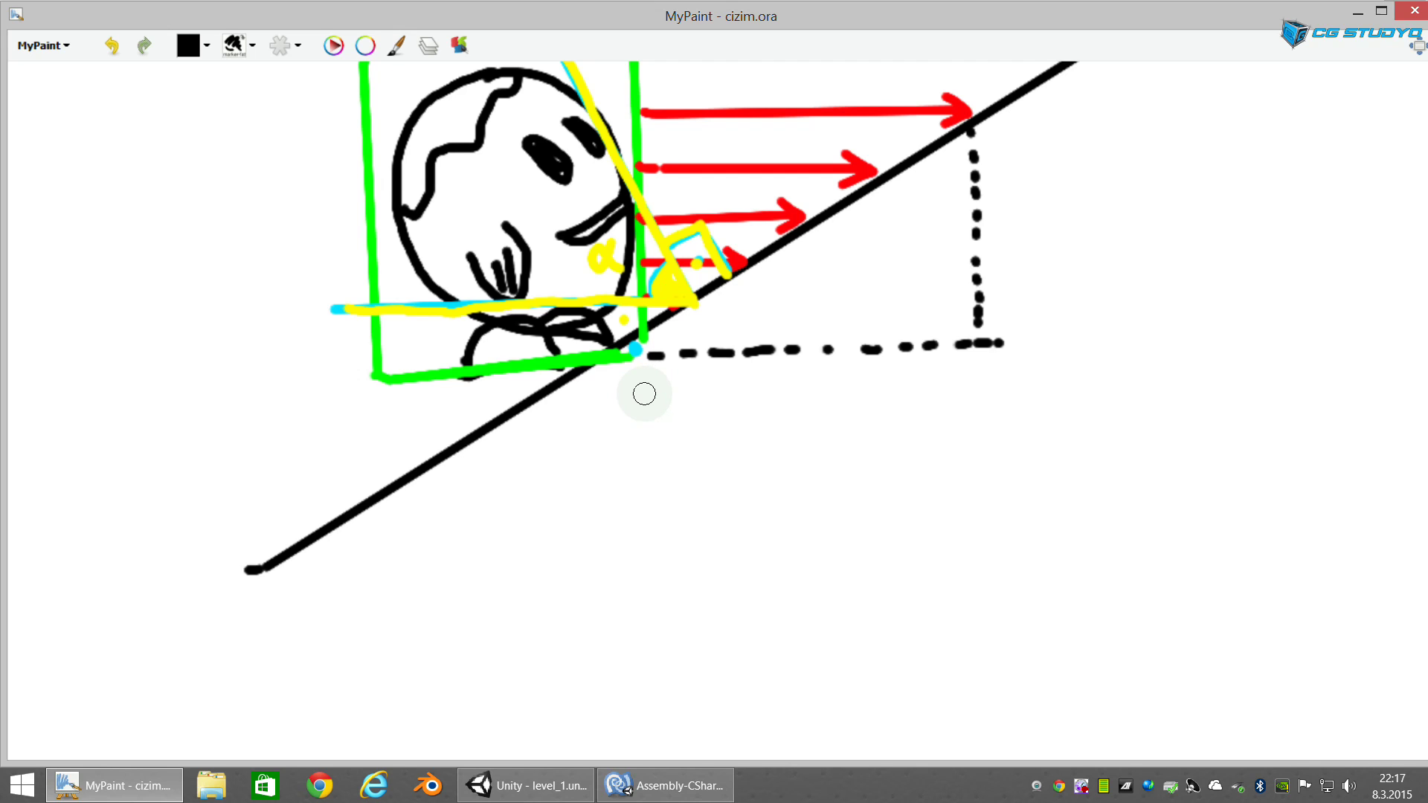
mouse_move(643, 394)
left_mouse_down()
mouse_move(986, 384)
mouse_move(989, 404)
left_mouse_up()
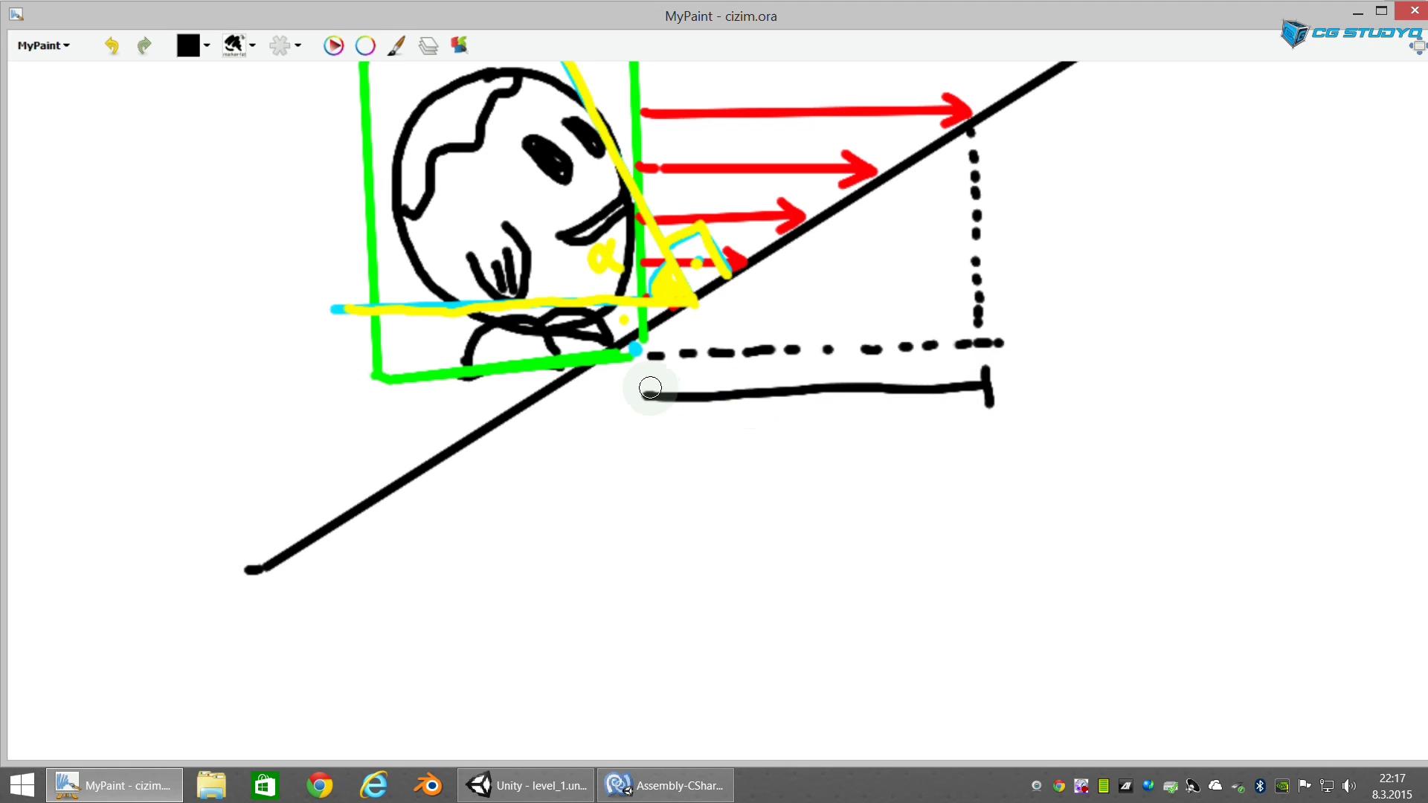
left_click_drag(650, 403, 631, 417)
left_click_drag(994, 368, 983, 402)
Step: Hand-write 'deltaMovement' under the bracket and pan the canvas down-left
mouse_move(679, 461)
left_mouse_down()
mouse_move(687, 440)
mouse_move(732, 487)
left_mouse_up()
left_click_drag(747, 438, 754, 487)
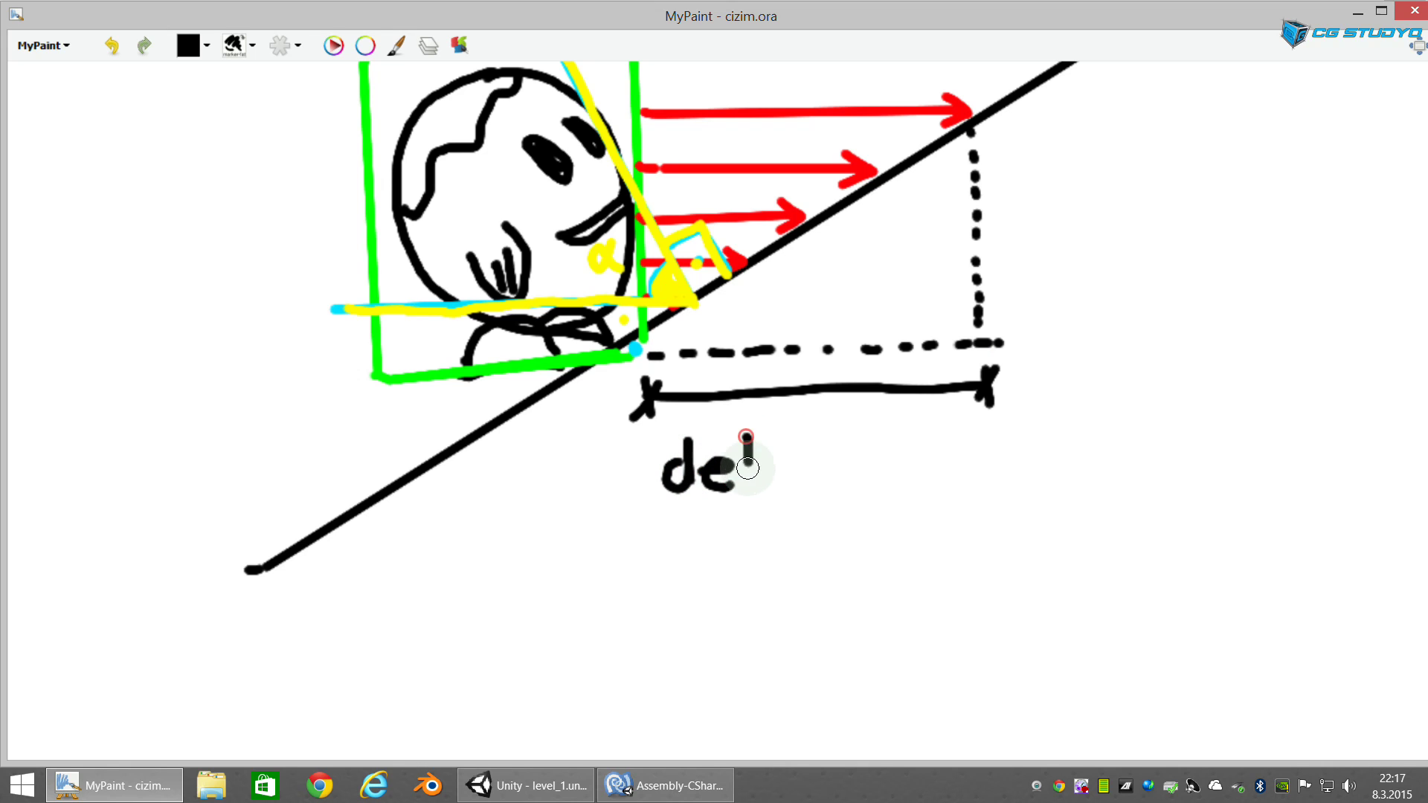
mouse_move(768, 433)
left_mouse_down()
mouse_move(775, 483)
mouse_move(794, 452)
mouse_move(864, 476)
mouse_move(897, 431)
mouse_move(903, 465)
mouse_move(972, 440)
mouse_move(1008, 462)
mouse_move(1157, 464)
left_mouse_up()
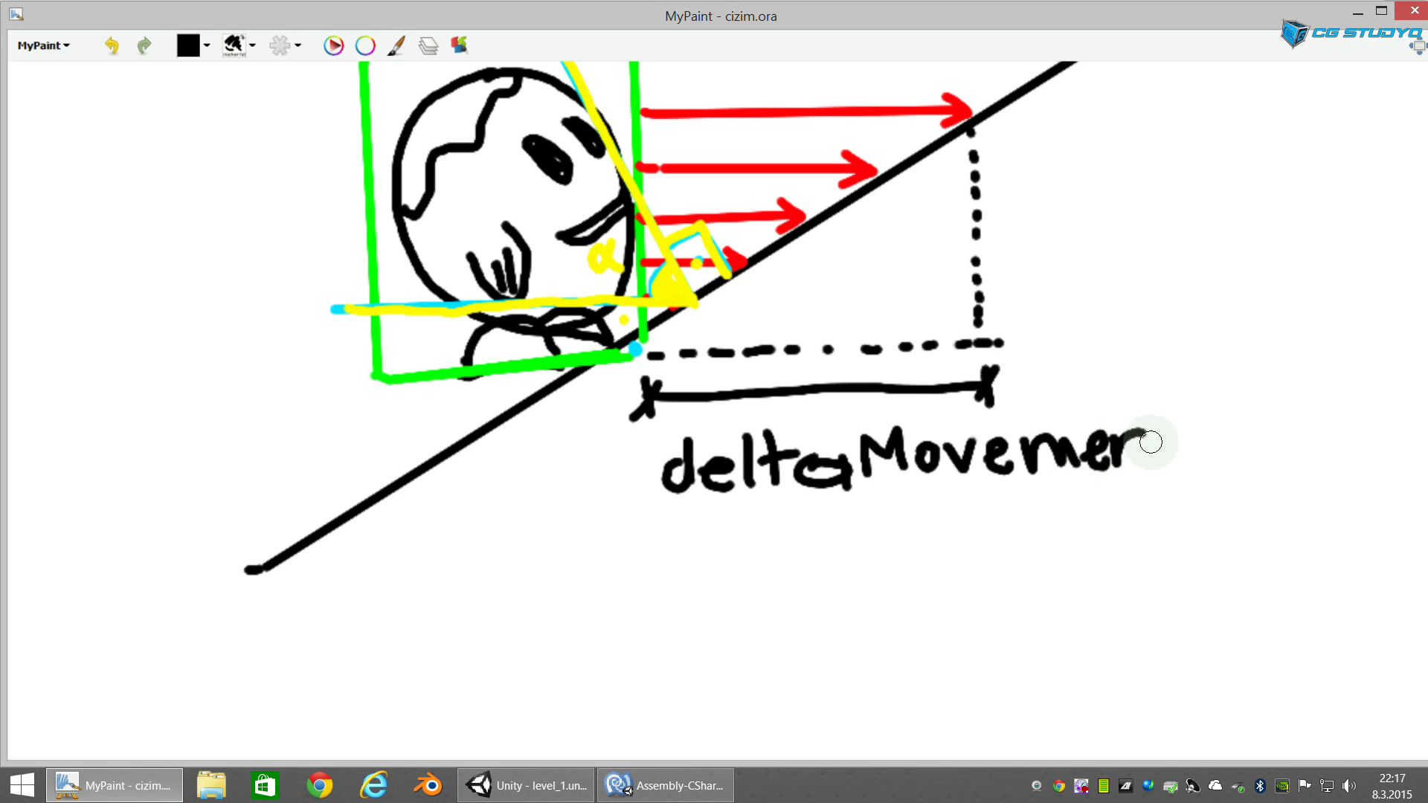
mouse_move(1173, 391)
left_mouse_down()
mouse_move(1178, 455)
mouse_move(1194, 425)
left_mouse_up()
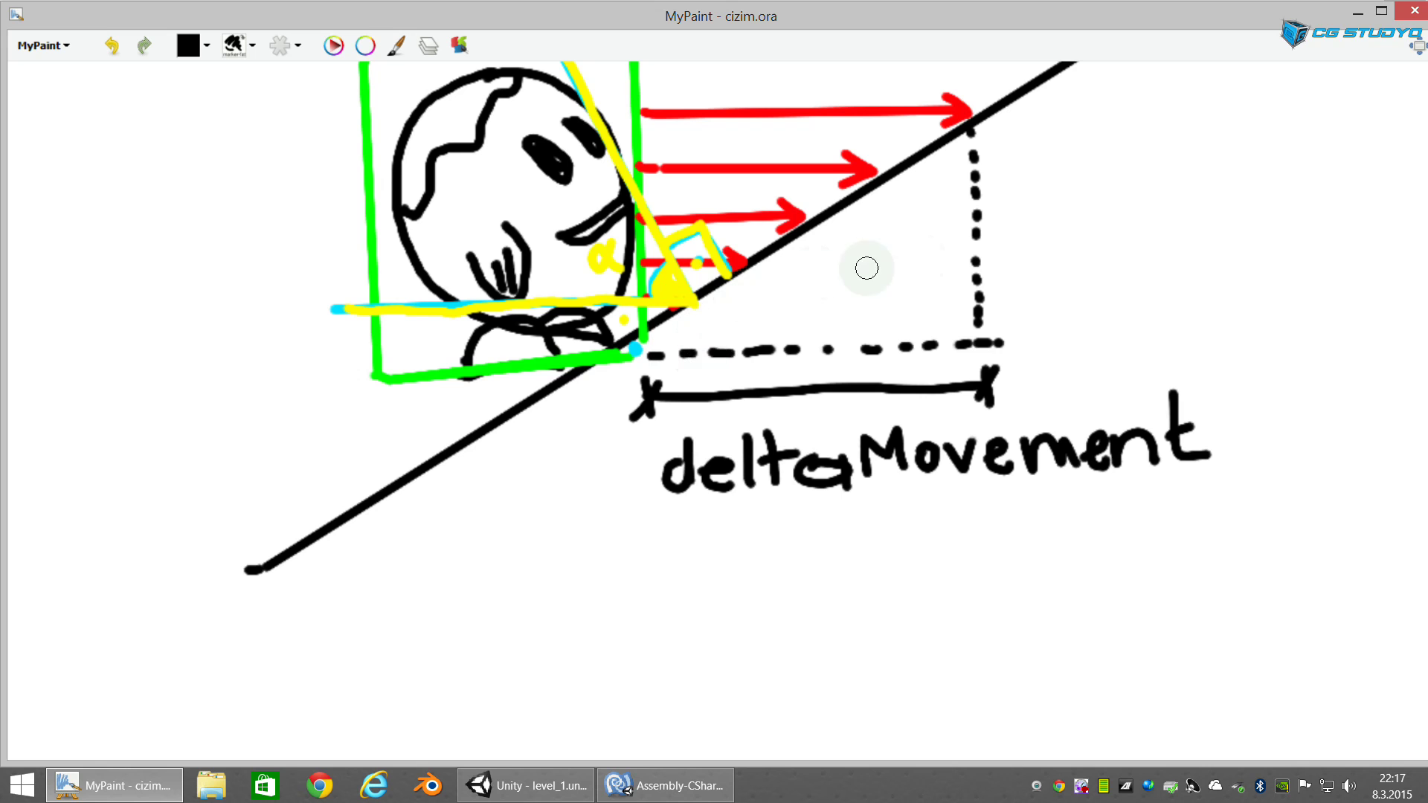
middle_click_drag(828, 300, 739, 404)
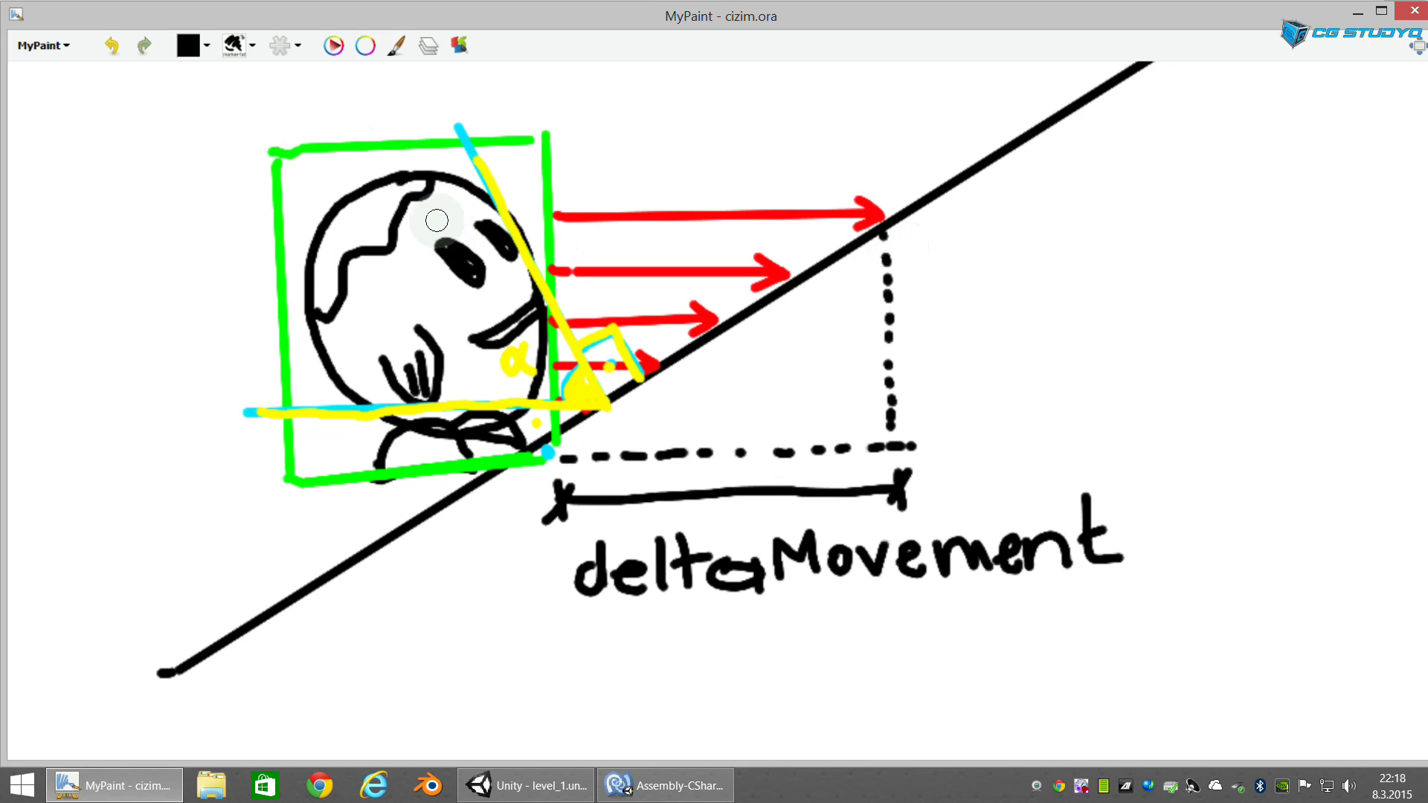
Step: Sketch a black box around the dotted vertical line, then undo it
left_click_drag(712, 128, 855, 444)
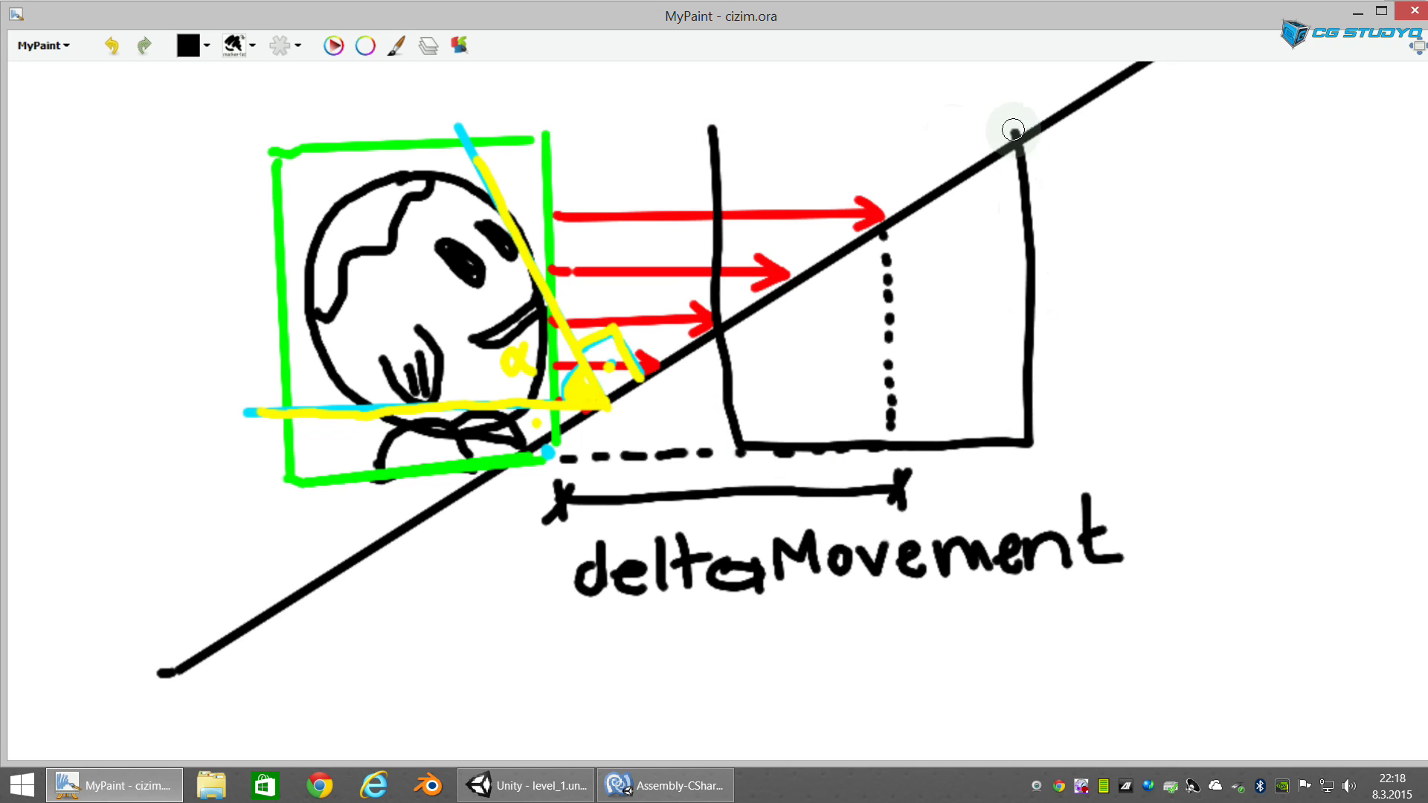
left_click_drag(854, 444, 704, 141)
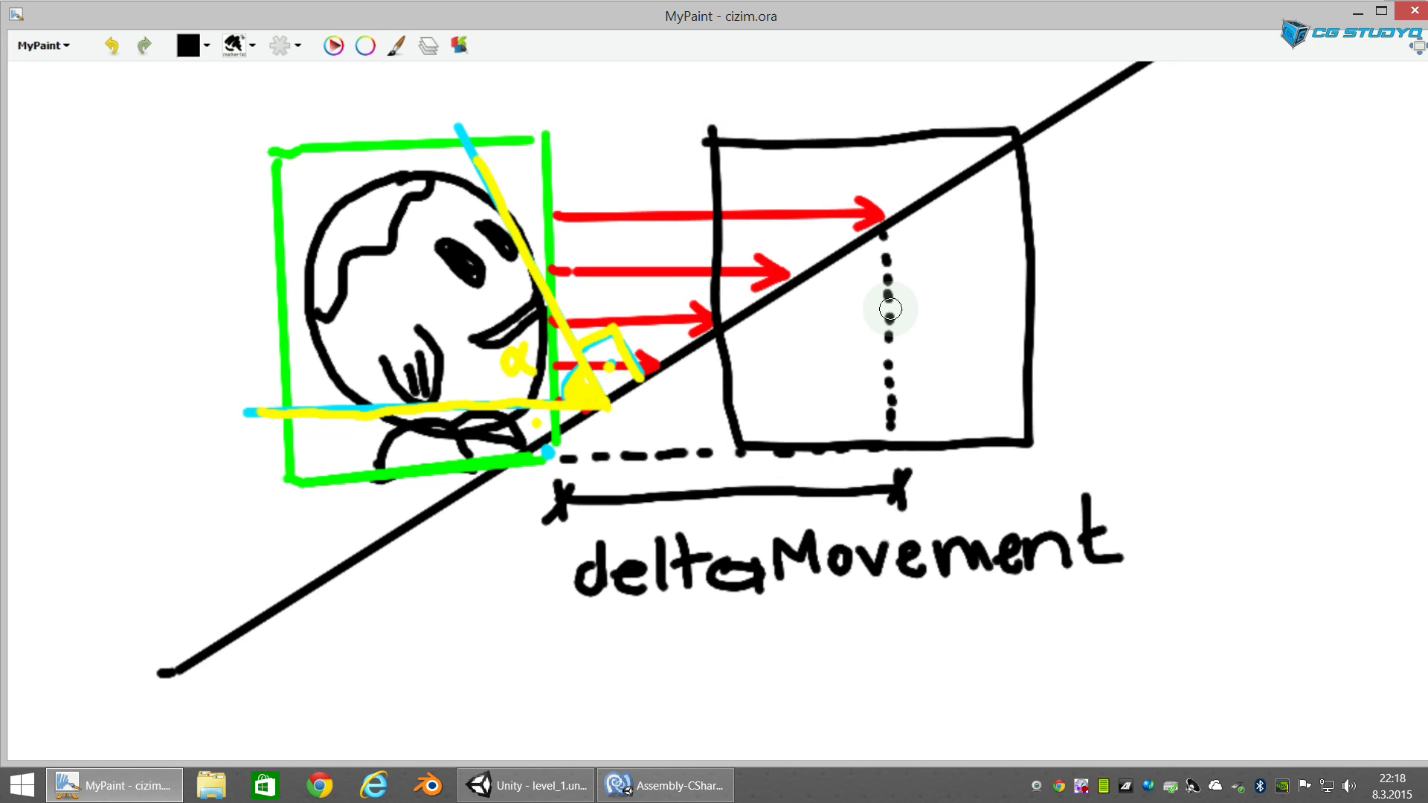
key("ctrl+z")
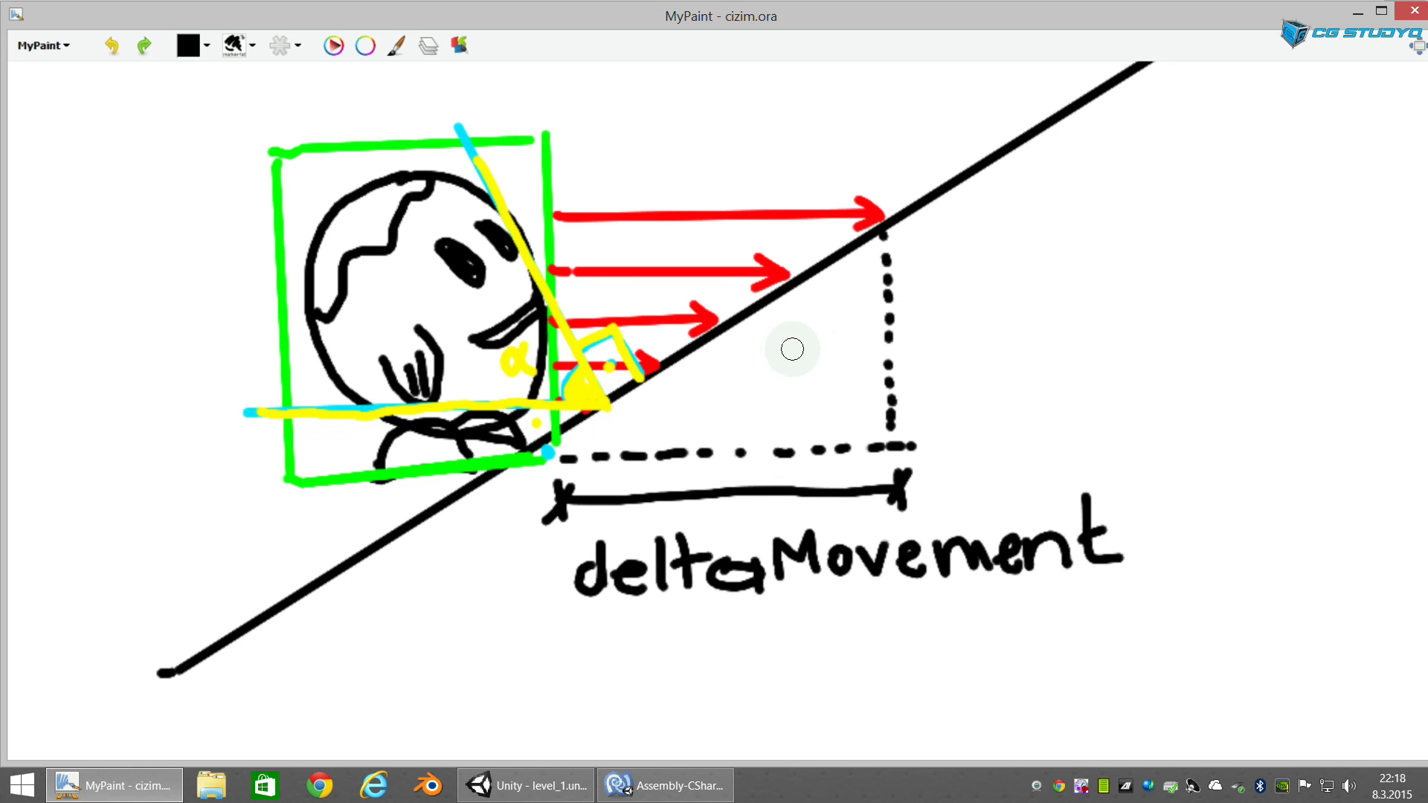
Step: Switch to green and draw a square where the top red arrow meets the slope
mouse_move(839, 347)
middle_mouse_down()
mouse_move(798, 424)
mouse_move(751, 440)
middle_mouse_up()
key("x")
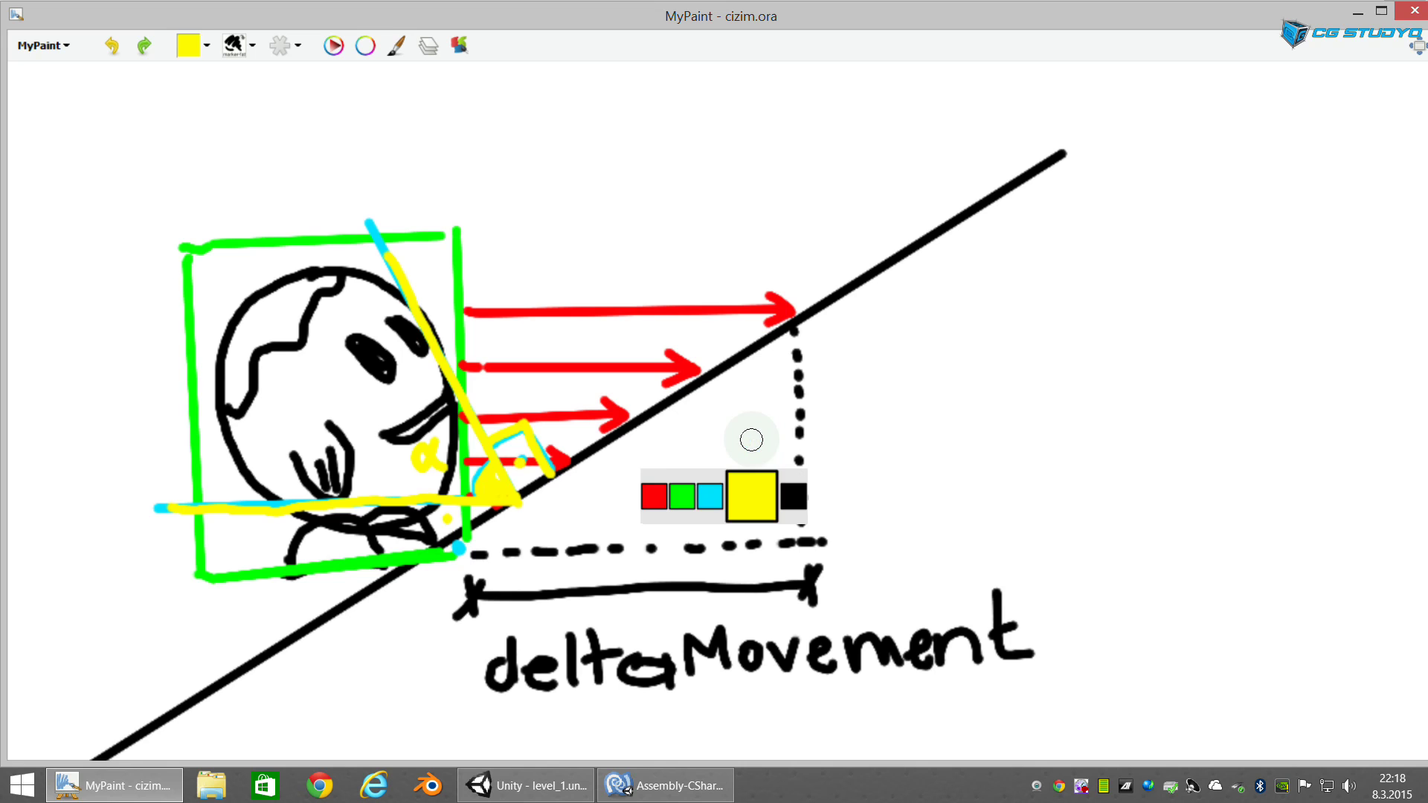
key("x")
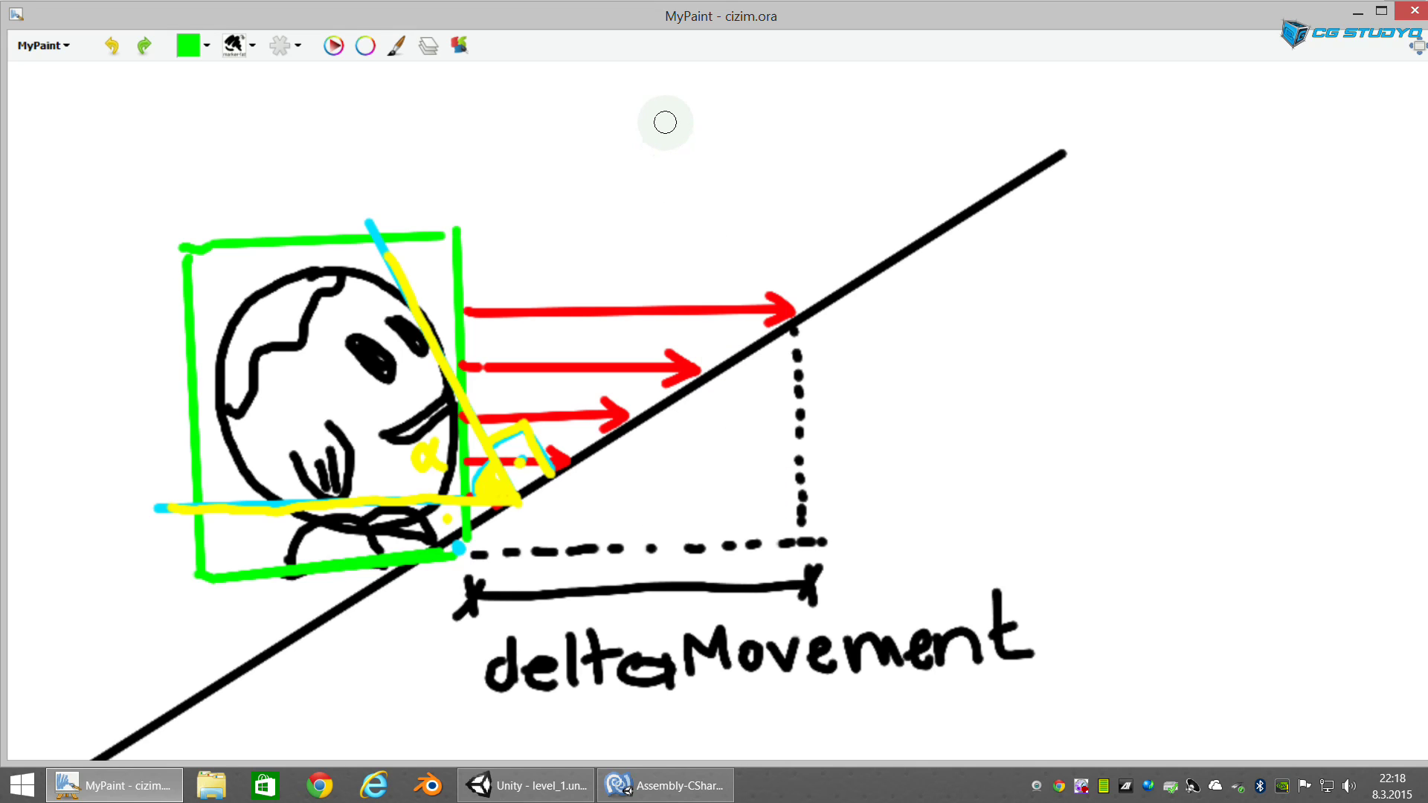
mouse_move(563, 77)
left_mouse_down()
mouse_move(570, 249)
mouse_move(788, 282)
left_mouse_up()
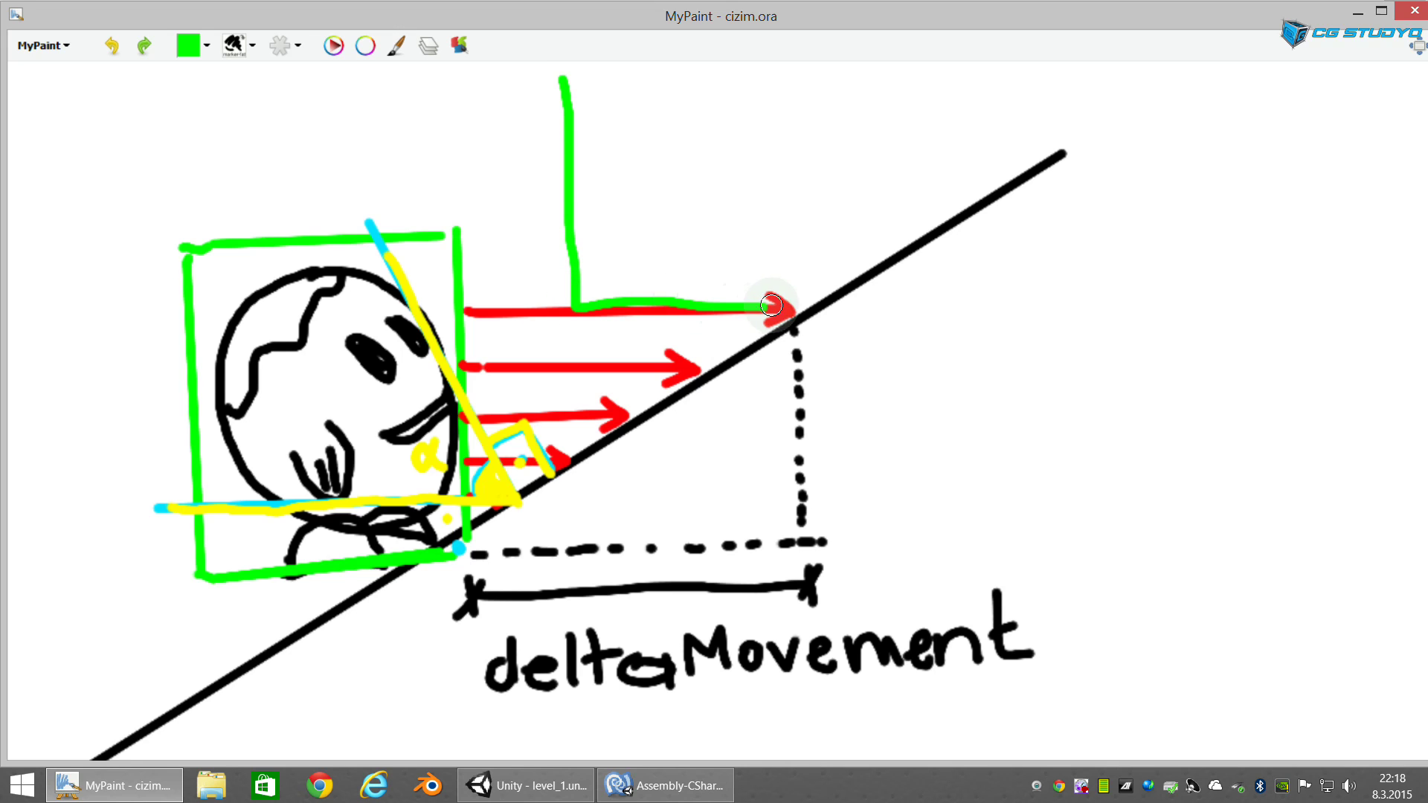
left_click_drag(788, 283, 781, 62)
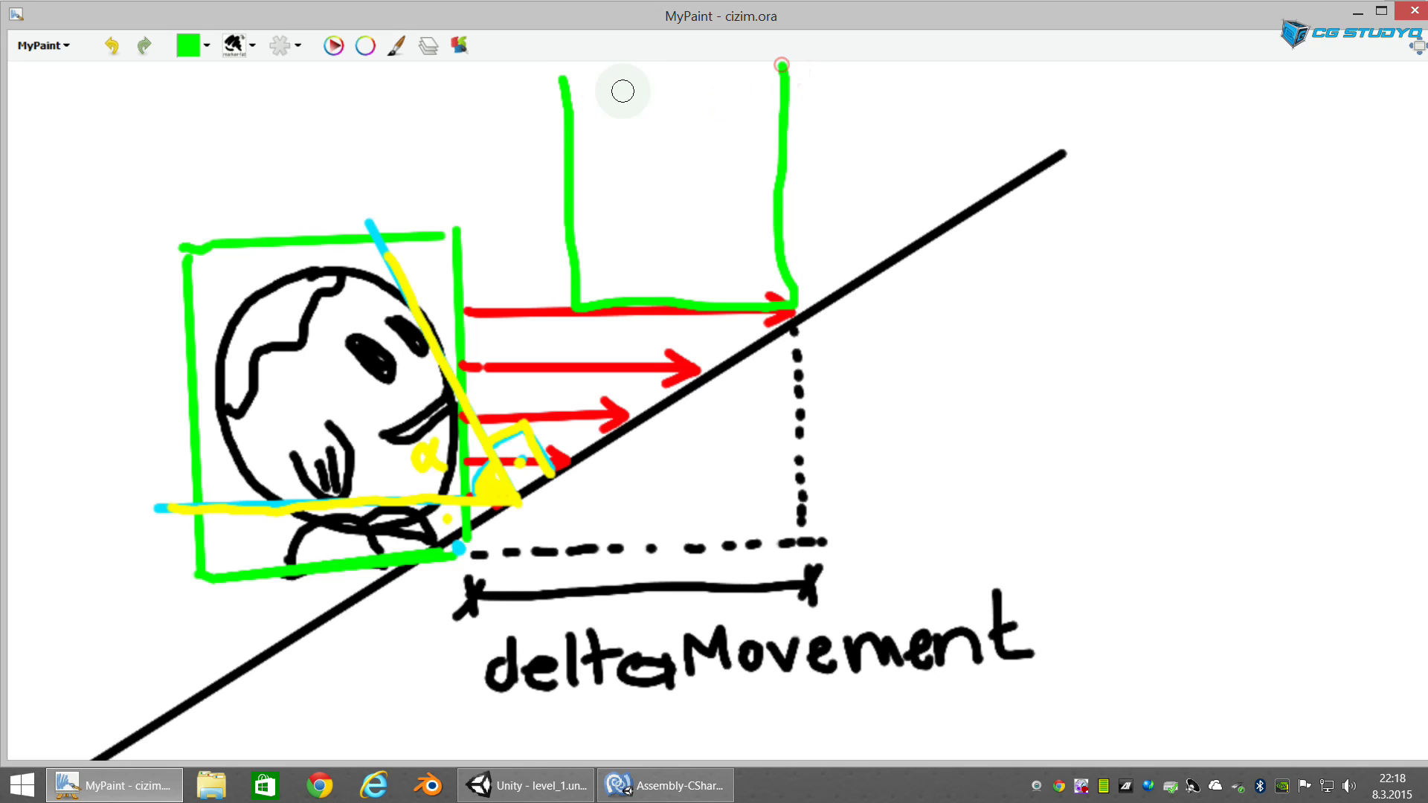
left_click_drag(576, 74, 785, 67)
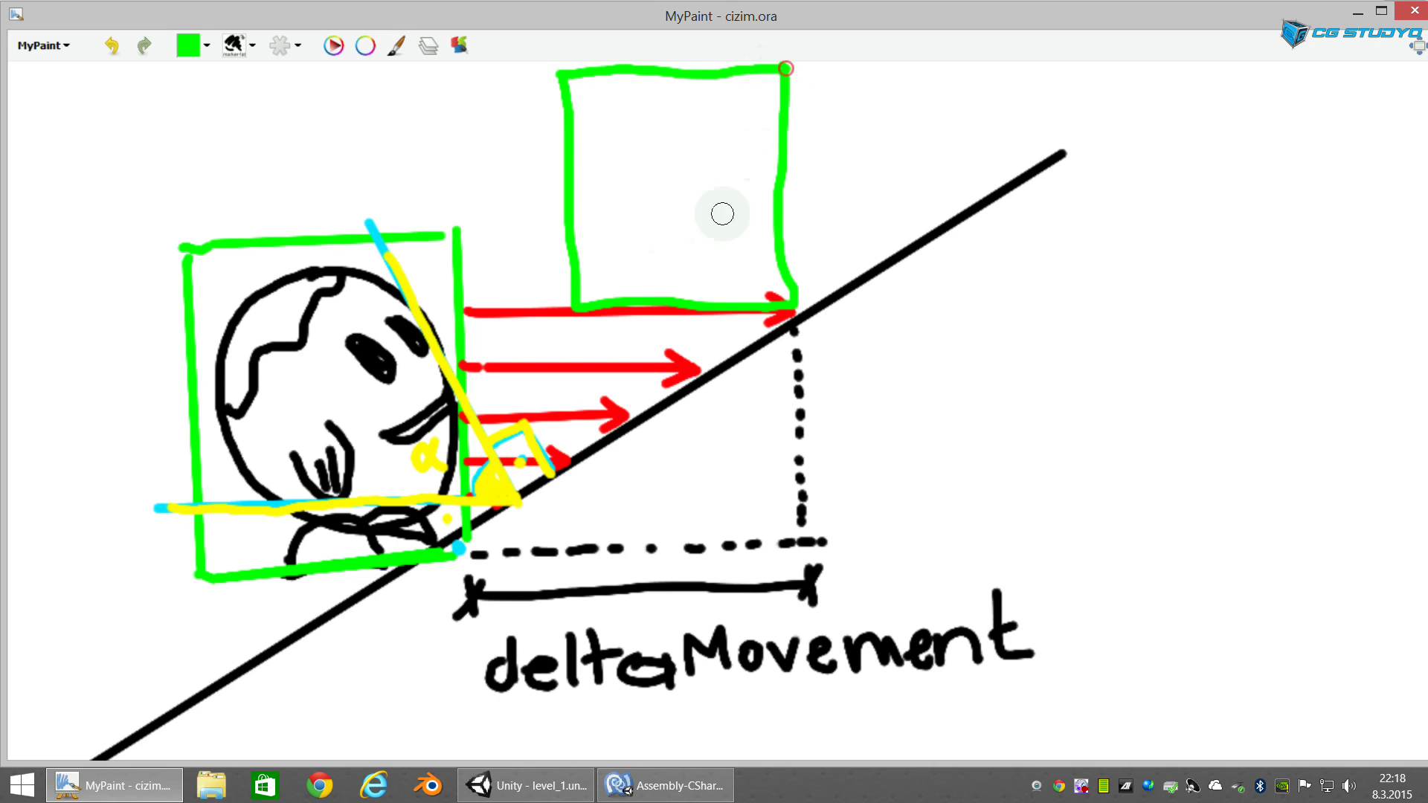
Step: Switch to black and draw a circle inside the green square
key("x")
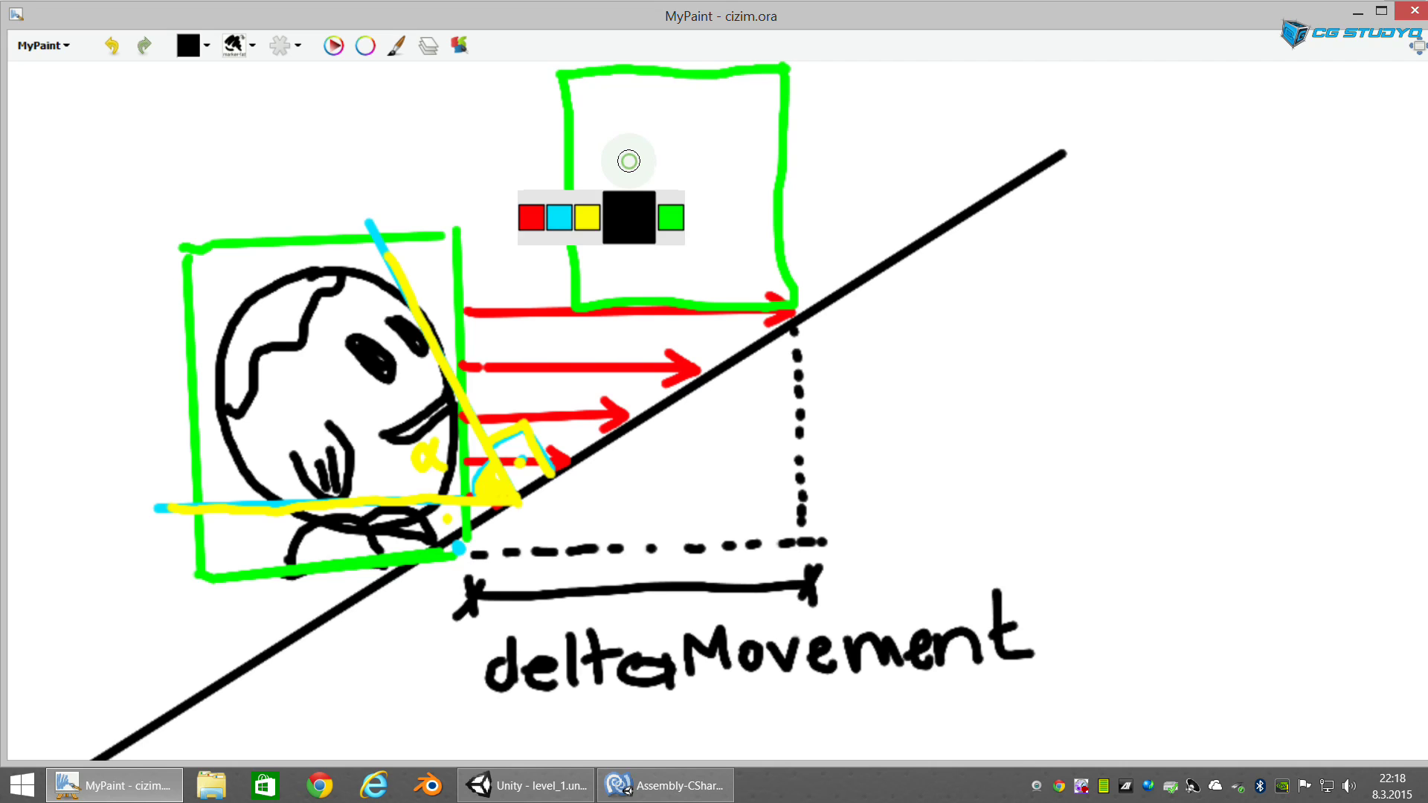
left_click_drag(640, 88, 756, 215)
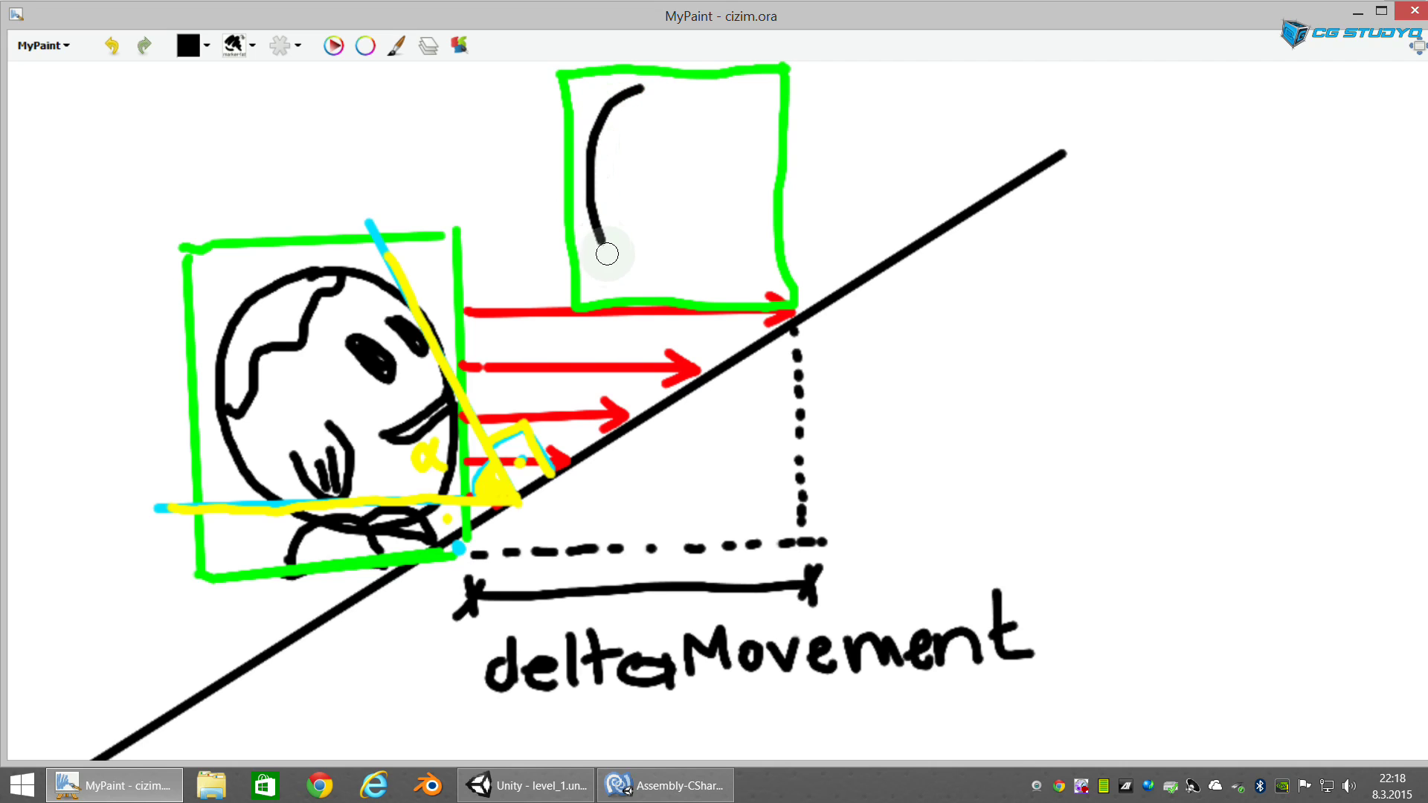
left_click_drag(756, 215, 640, 92)
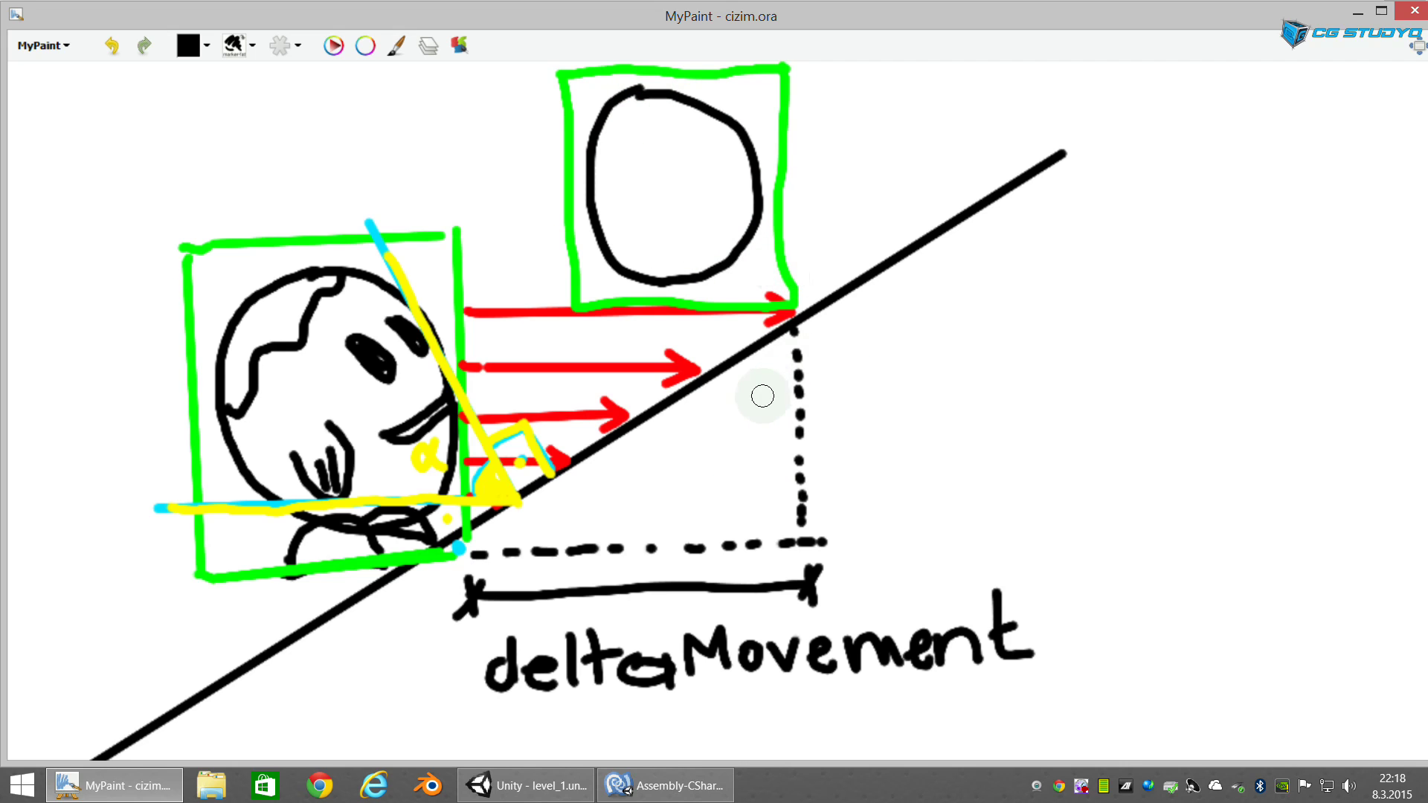
Step: Add dashed guide lines, a height arrow labelled h, and an α mark at the slope base
left_click_drag(852, 541, 859, 541)
left_click_drag(865, 541, 925, 538)
left_click_drag(802, 304, 891, 299)
left_click(861, 306)
left_click_drag(904, 298, 934, 293)
mouse_move(845, 357)
left_mouse_down()
mouse_move(860, 313)
mouse_move(862, 365)
left_mouse_up()
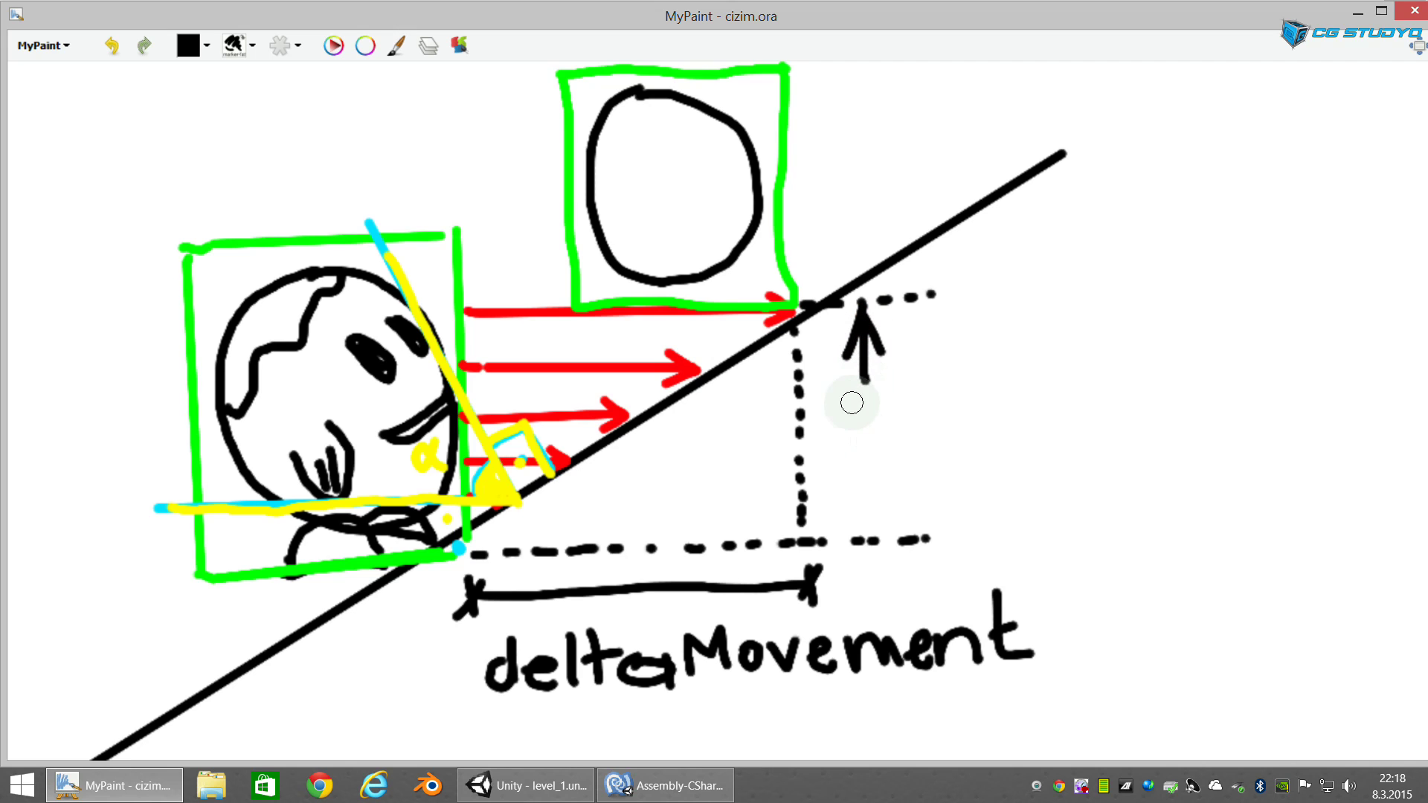
mouse_move(859, 430)
left_mouse_down()
mouse_move(889, 448)
mouse_move(879, 532)
left_mouse_up()
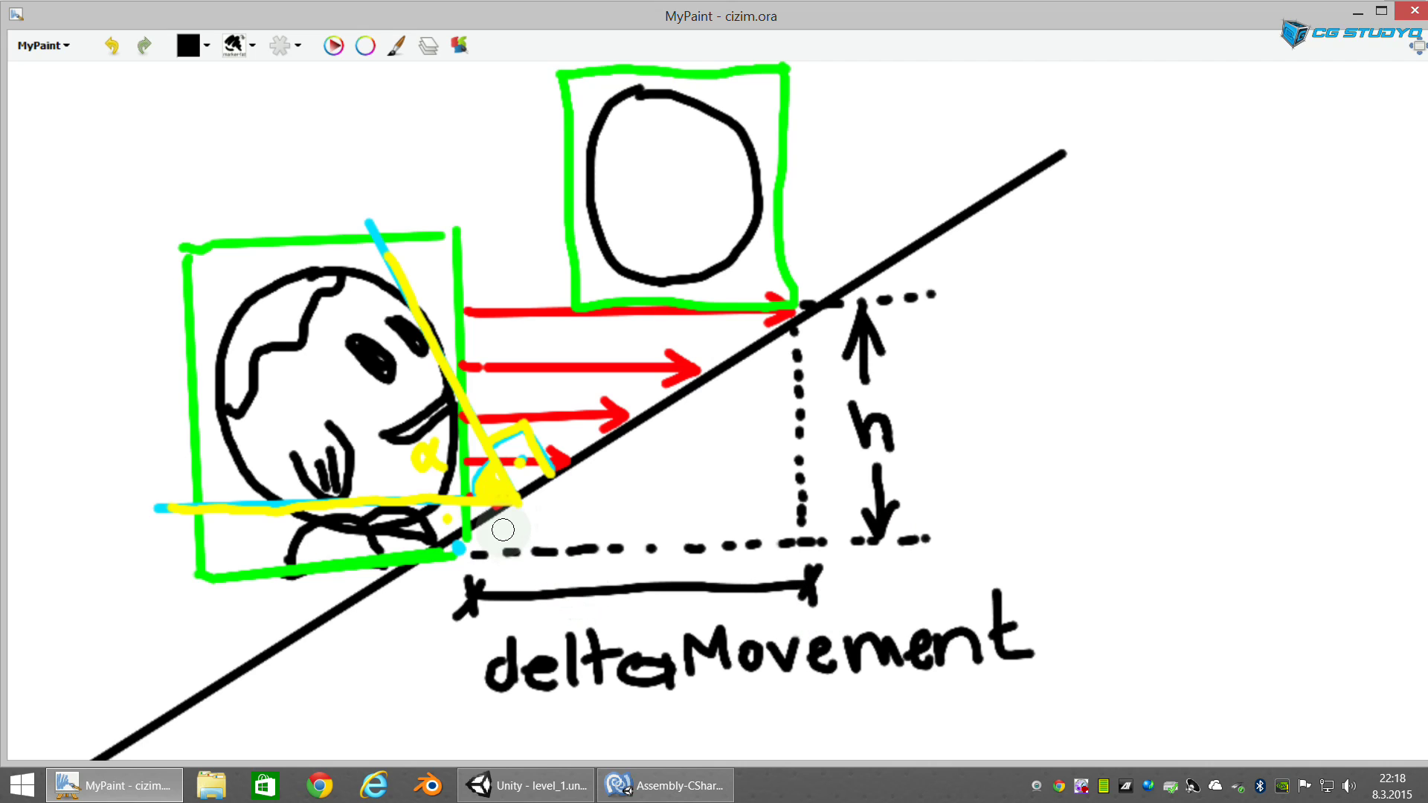
left_click_drag(530, 496, 532, 543)
left_click_drag(584, 487, 597, 528)
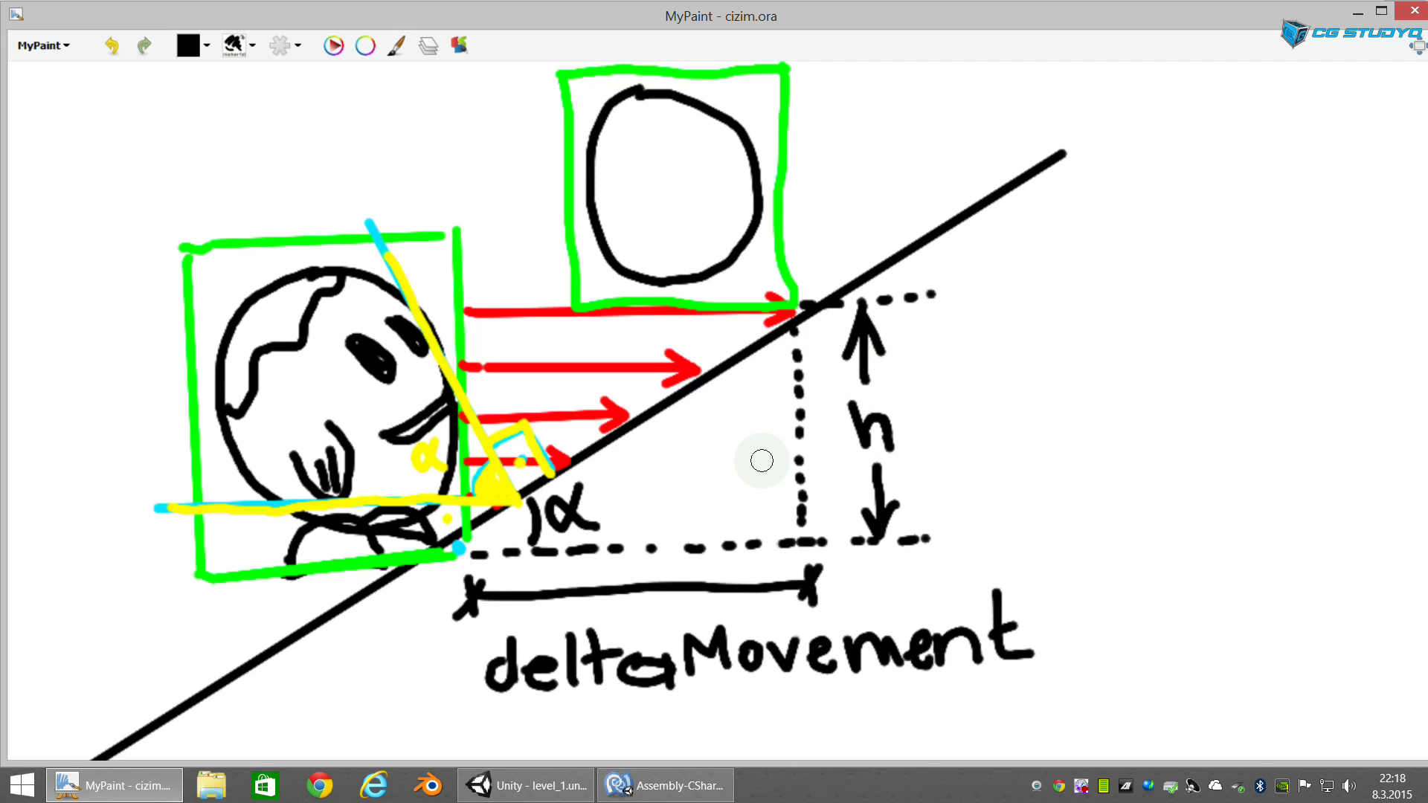
Step: Hand-write the formulas tan α = h/dM and h = dM x tanα to the right of the slope
mouse_move(1011, 326)
left_mouse_down()
mouse_move(1018, 412)
mouse_move(1031, 375)
mouse_move(1067, 376)
mouse_move(1113, 405)
mouse_move(1178, 377)
mouse_move(1165, 462)
left_mouse_up()
mouse_move(1223, 298)
left_mouse_down()
mouse_move(1261, 374)
mouse_move(1217, 397)
left_mouse_up()
mouse_move(1230, 445)
left_mouse_down()
mouse_move(1240, 476)
mouse_move(1322, 494)
left_mouse_up()
mouse_move(1055, 515)
left_mouse_down()
mouse_move(1157, 578)
mouse_move(1256, 554)
mouse_move(1281, 577)
mouse_move(1342, 571)
mouse_move(1306, 582)
left_mouse_up()
mouse_move(1196, 612)
left_mouse_down()
mouse_move(1201, 672)
mouse_move(1235, 641)
mouse_move(1255, 668)
mouse_move(1297, 667)
left_mouse_up()
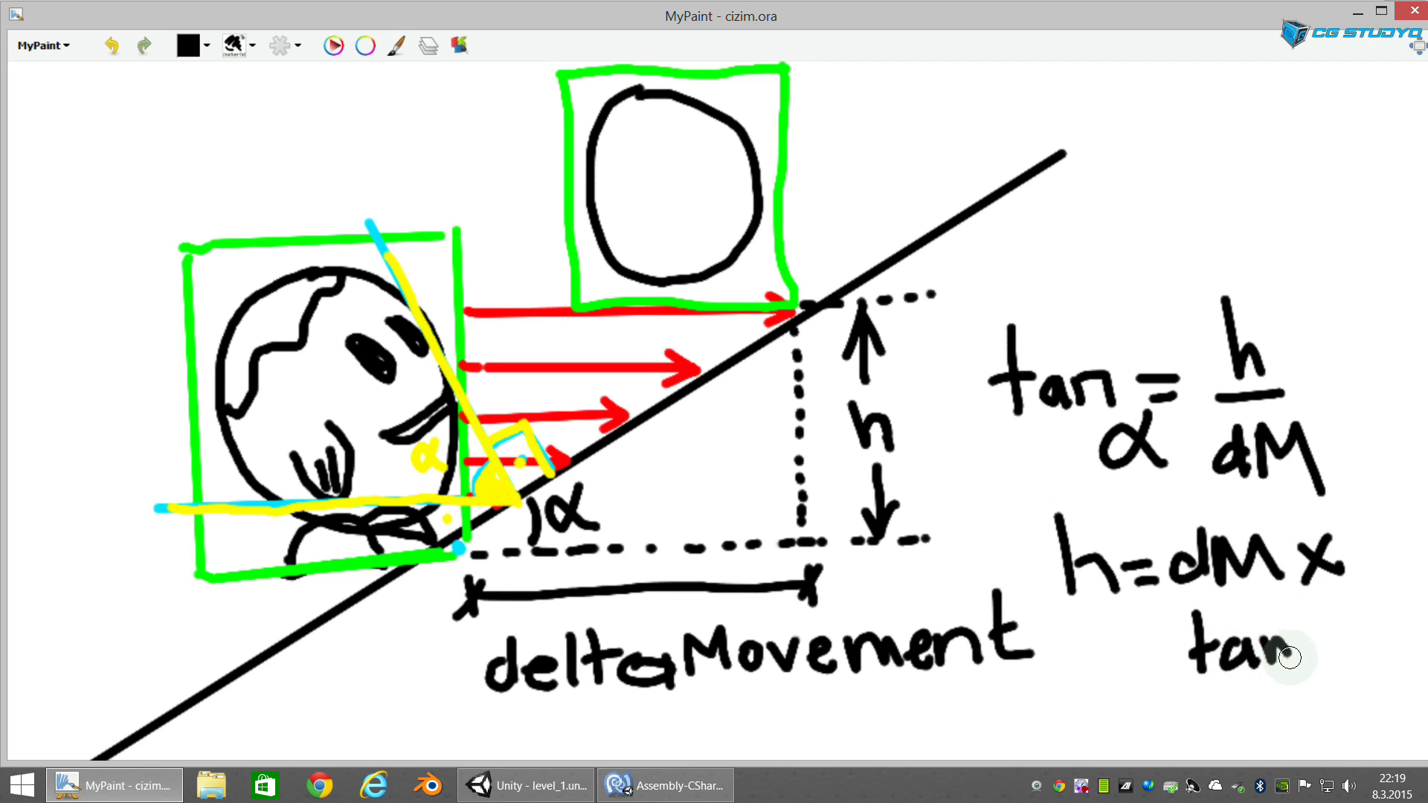
left_click_drag(1331, 623, 1340, 669)
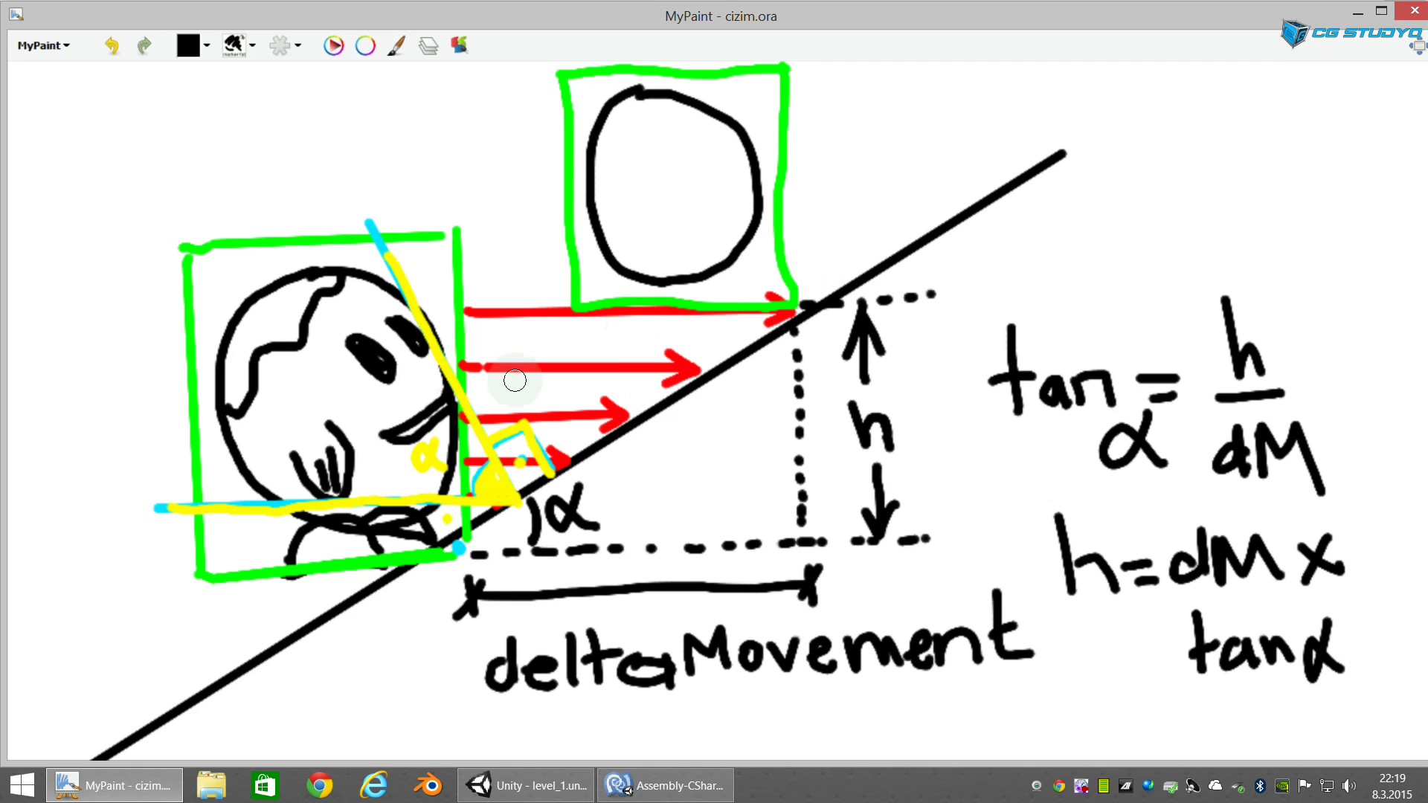
Step: Draw eyes, hair and a smile in the upper circle, and touch up nearby marks
mouse_move(668, 146)
left_mouse_down()
mouse_move(695, 167)
mouse_move(717, 147)
left_mouse_up()
mouse_move(595, 182)
left_mouse_down()
mouse_move(628, 141)
mouse_move(688, 110)
left_mouse_up()
mouse_move(639, 231)
left_mouse_down()
mouse_move(684, 212)
mouse_move(680, 226)
left_mouse_up()
mouse_move(745, 179)
left_mouse_down()
mouse_move(717, 199)
mouse_move(747, 180)
left_mouse_up()
left_click_drag(422, 511, 442, 523)
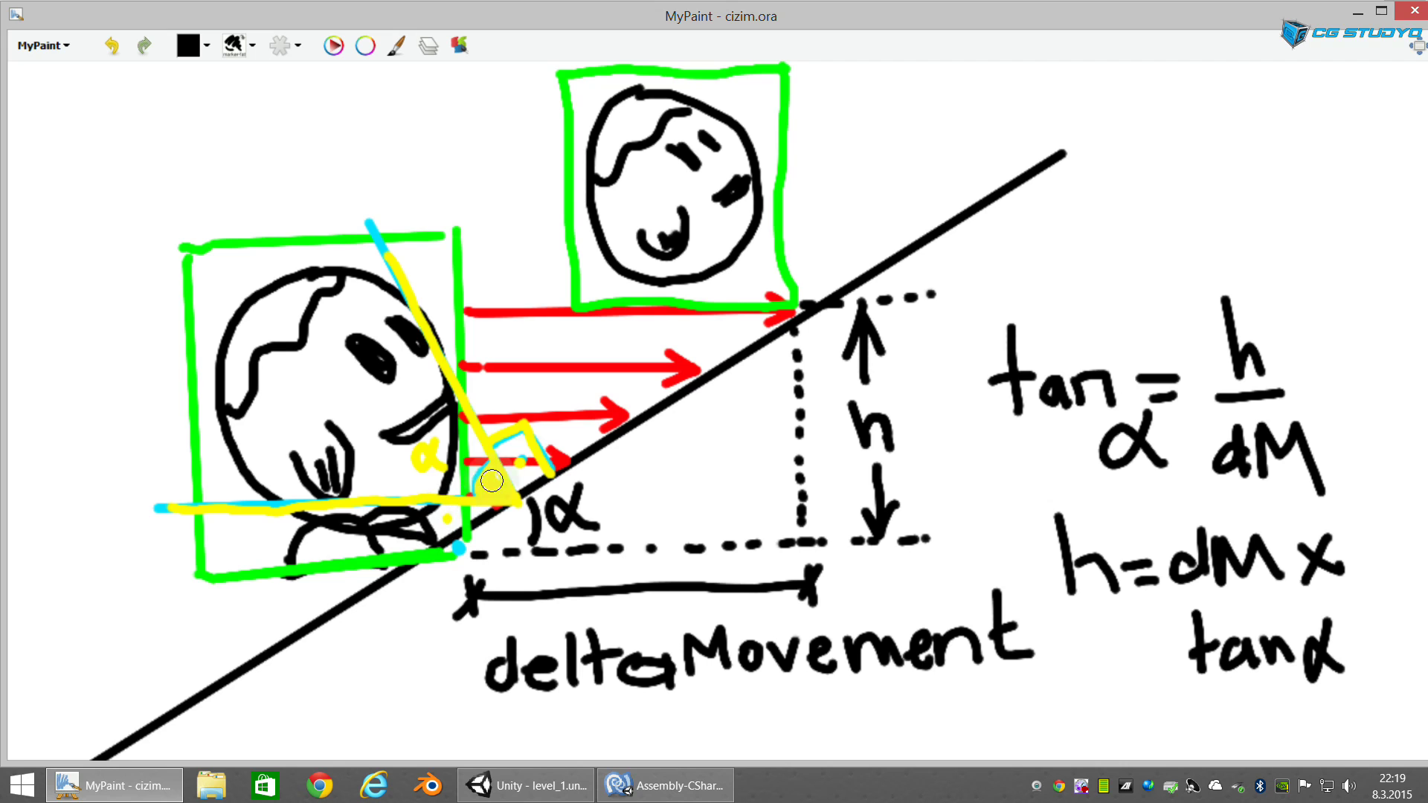
left_click_drag(510, 430, 491, 446)
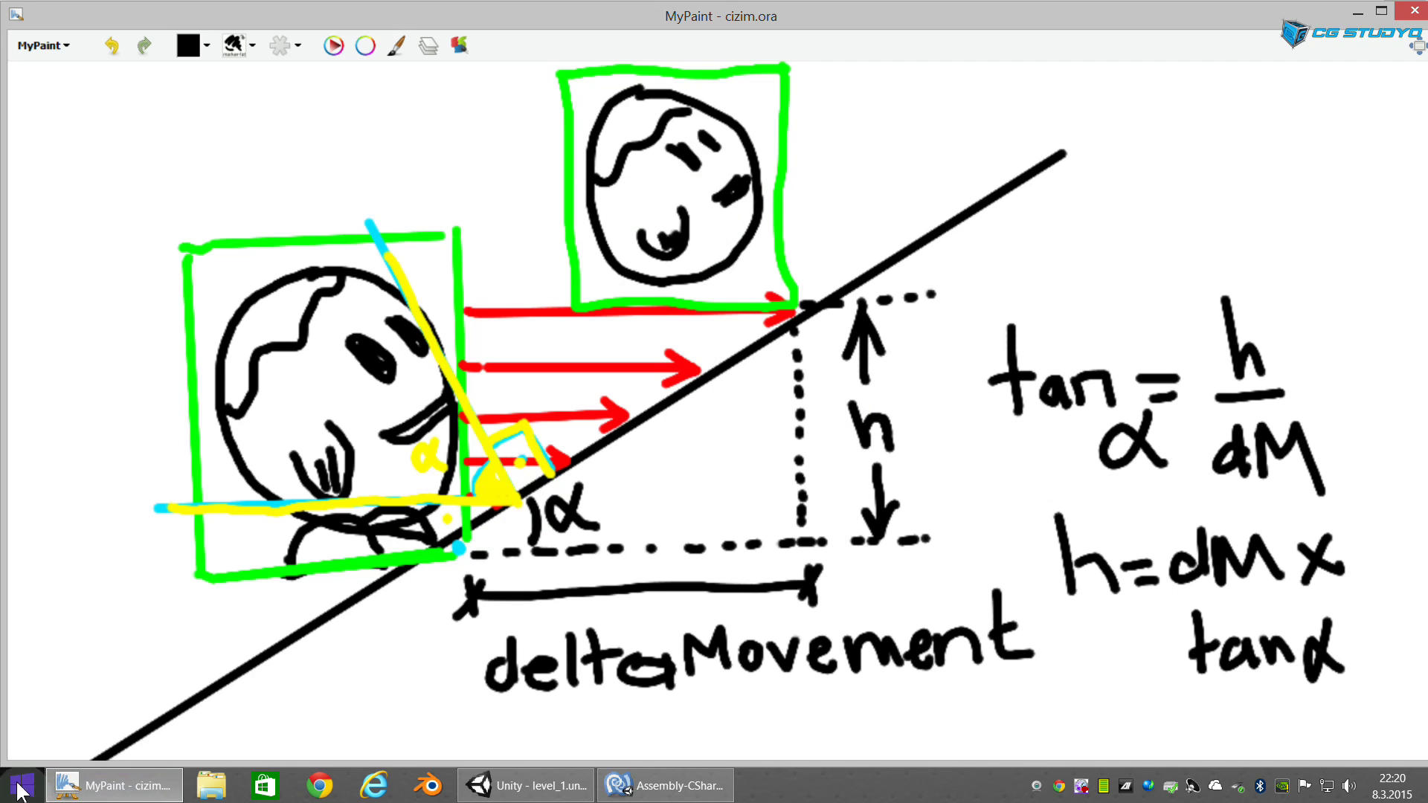
Step: Back in Unity, move both Moving Platforms and Platform paths 1 and 2 up and to the right
left_click(112, 785)
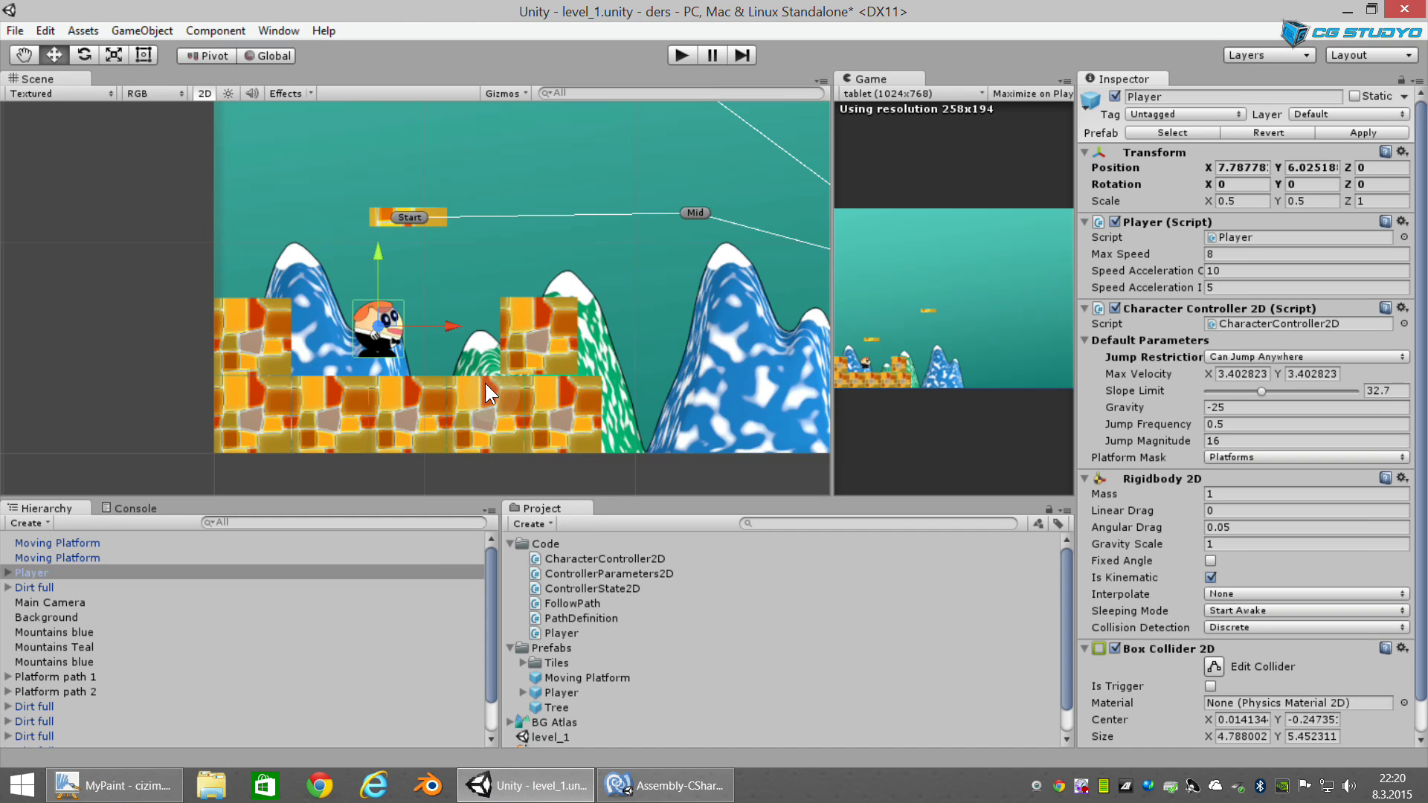
scroll(605, 476, "up", 1)
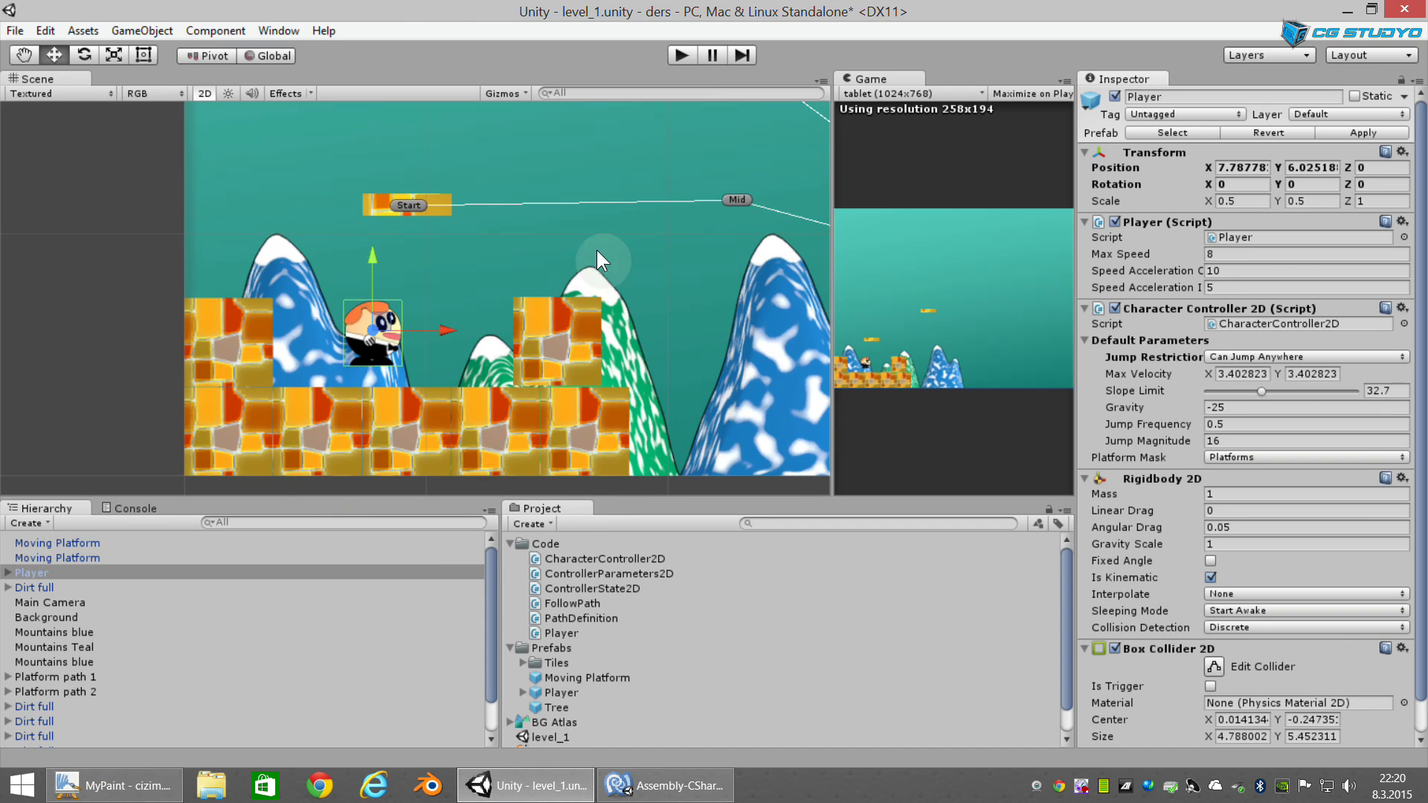
left_click(94, 536)
left_click(96, 555, "shift")
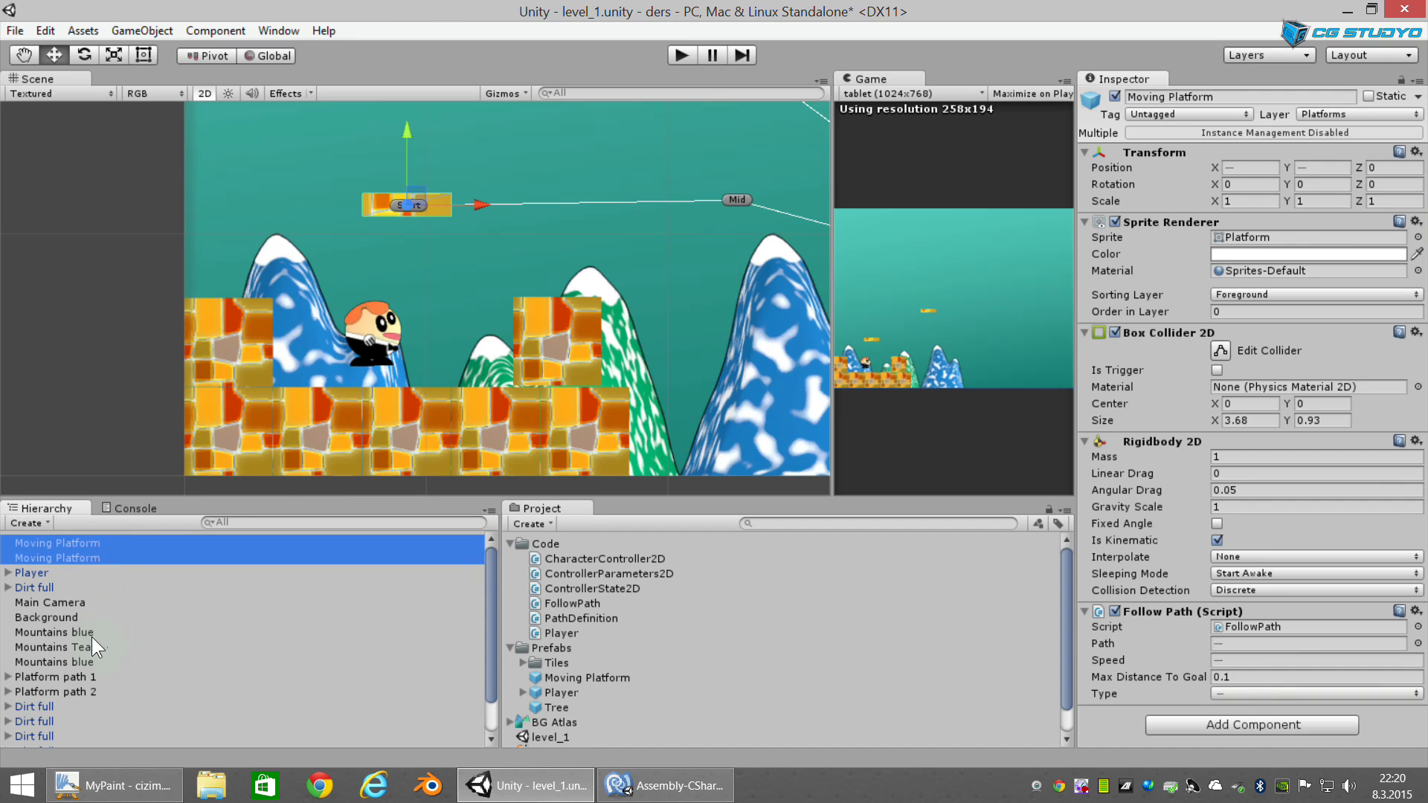
left_click(95, 676, "ctrl")
left_click(97, 692, "ctrl")
scroll(483, 240, "down", 1)
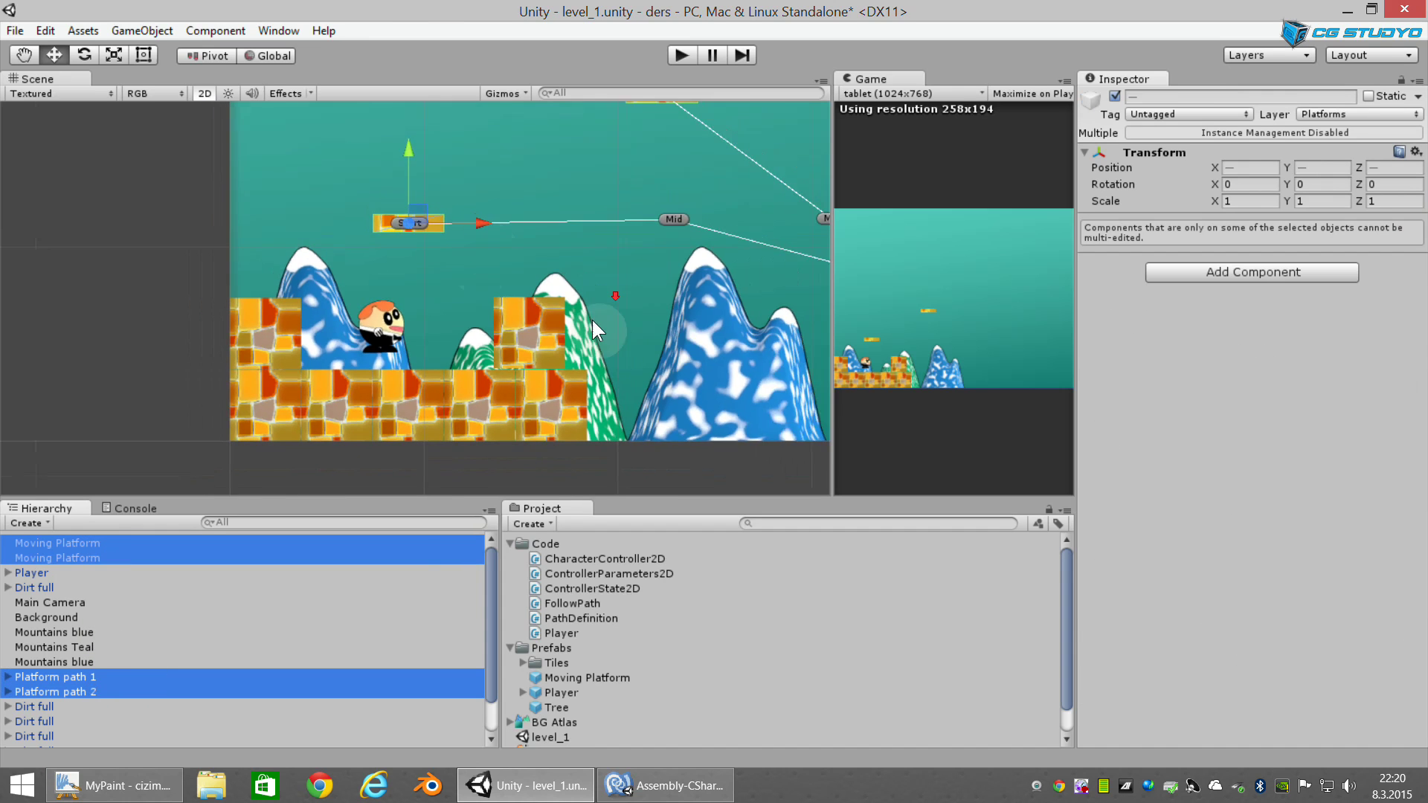
scroll(587, 324, "down", 1)
scroll(587, 323, "down", 2)
middle_click_drag(483, 258, 397, 296)
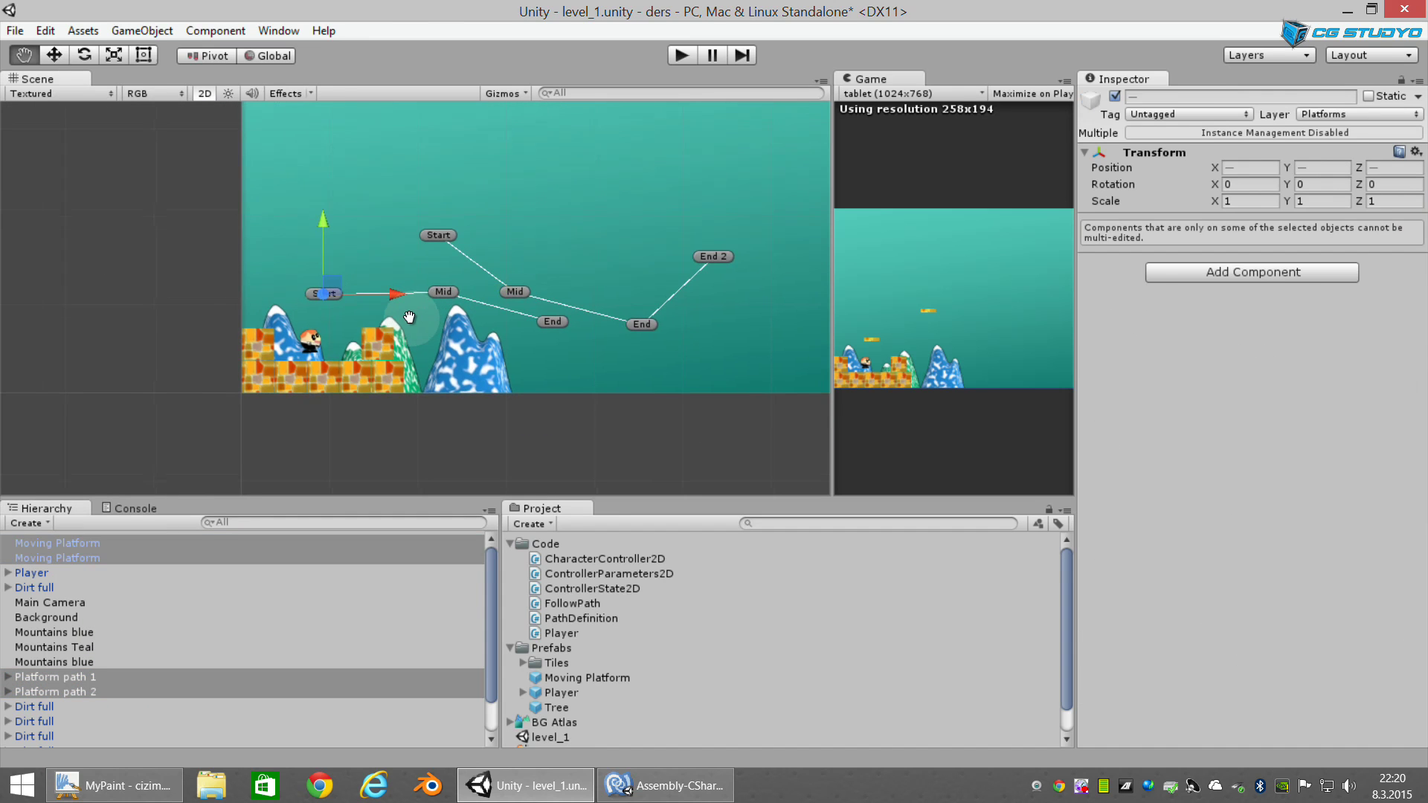
left_click_drag(311, 298, 716, 130)
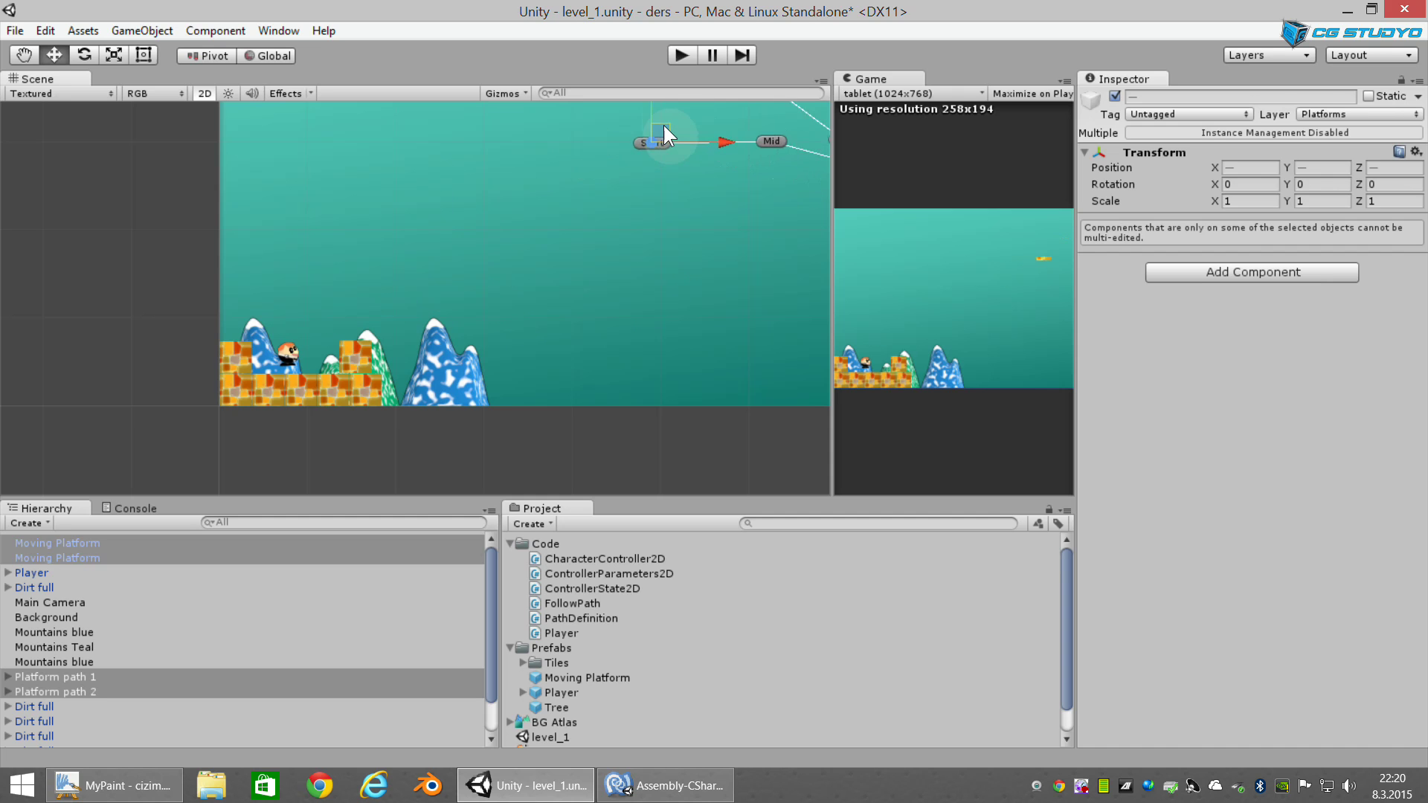
Step: Delete six Dirt full tiles from the Hierarchy and select the one that remains
scroll(617, 351, "up", 2)
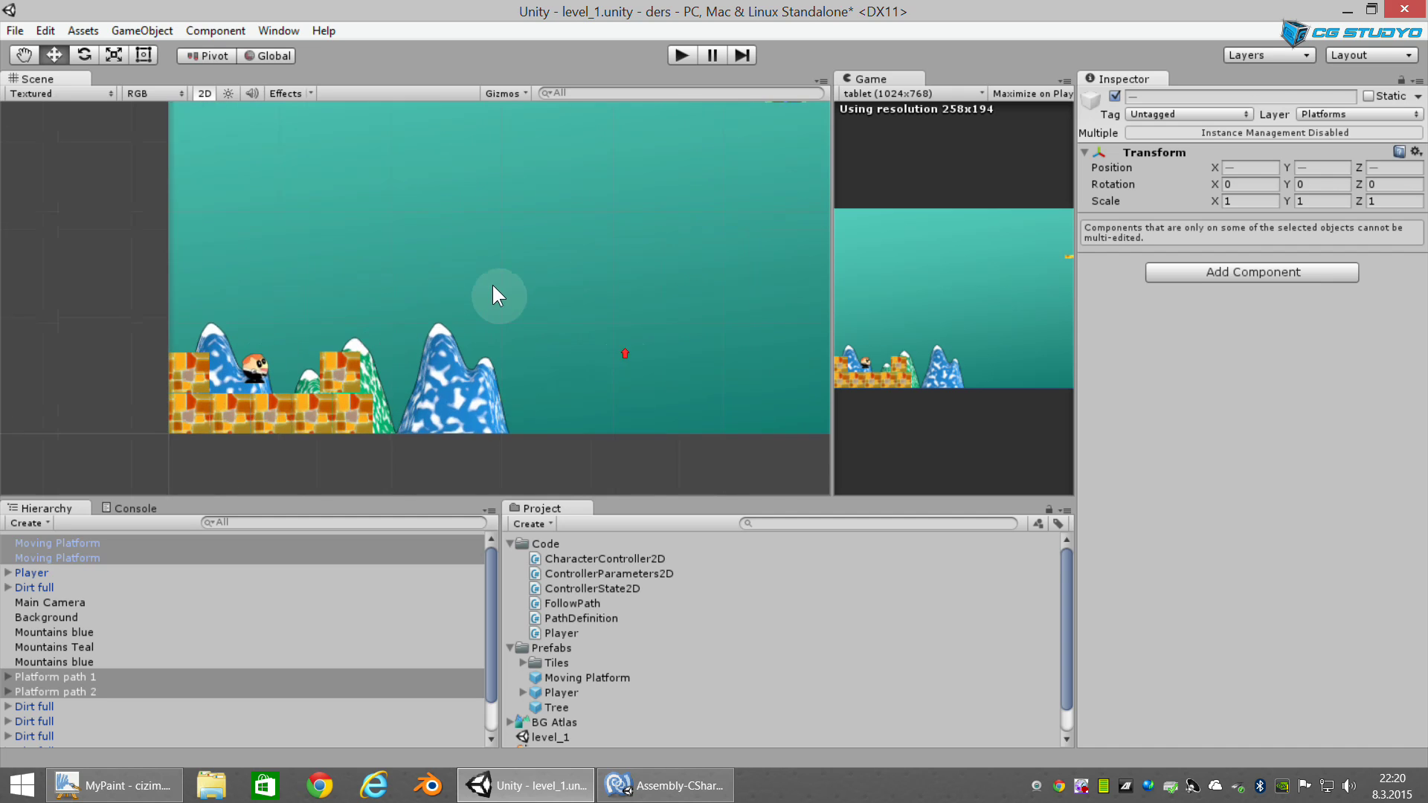
scroll(441, 333, "up", 2)
scroll(439, 359, "up", 2)
middle_click_drag(440, 359, 510, 319)
scroll(511, 324, "up", 2)
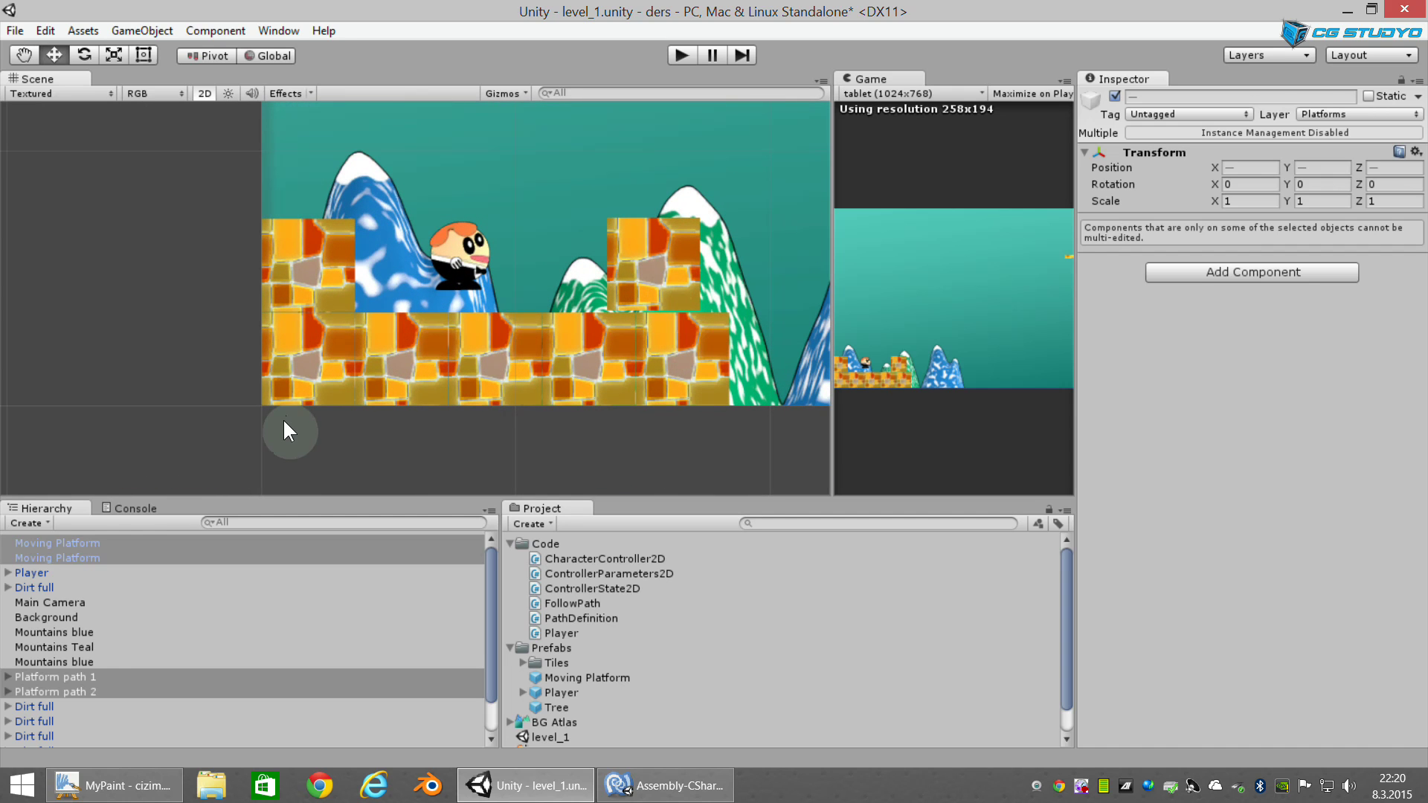
scroll(171, 595, "down", 3)
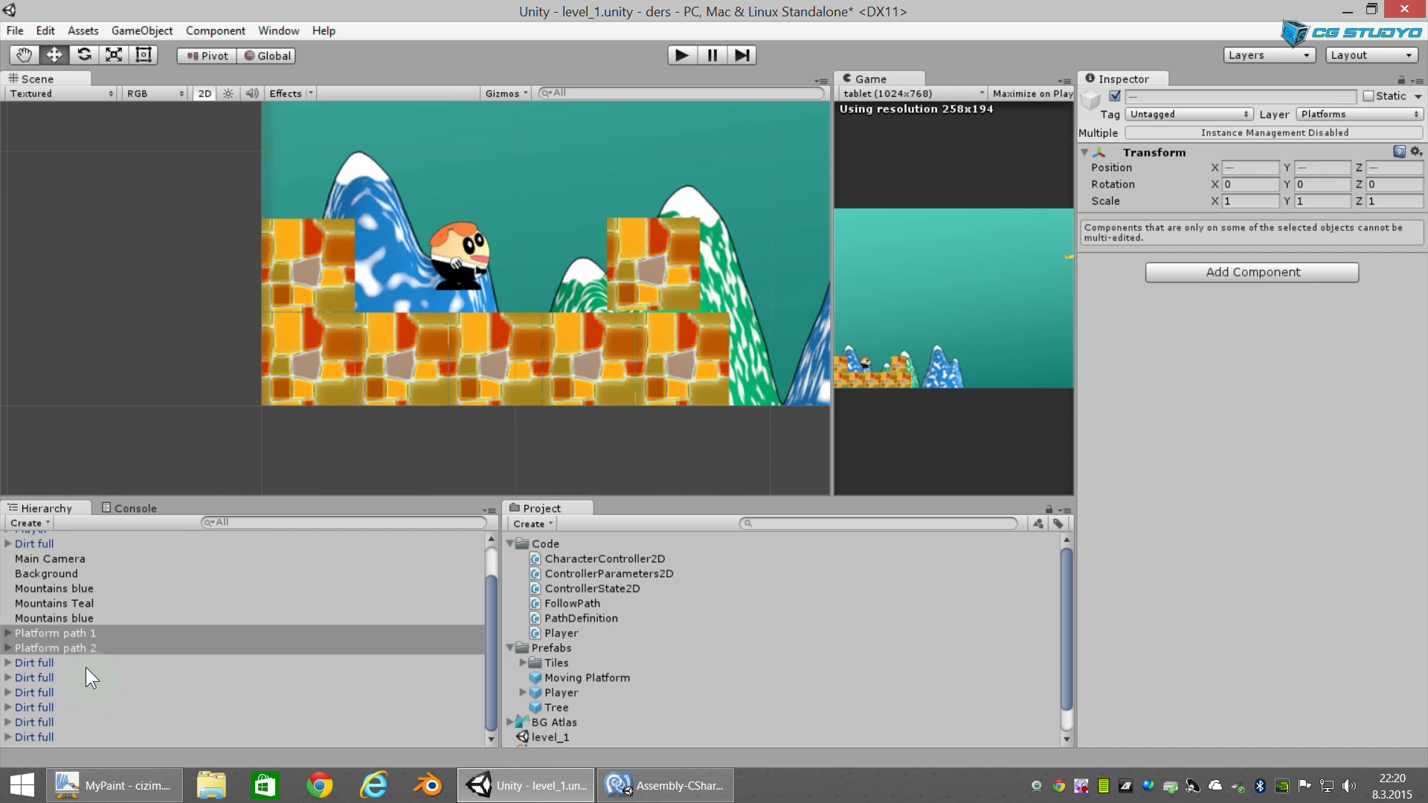
left_click(87, 663)
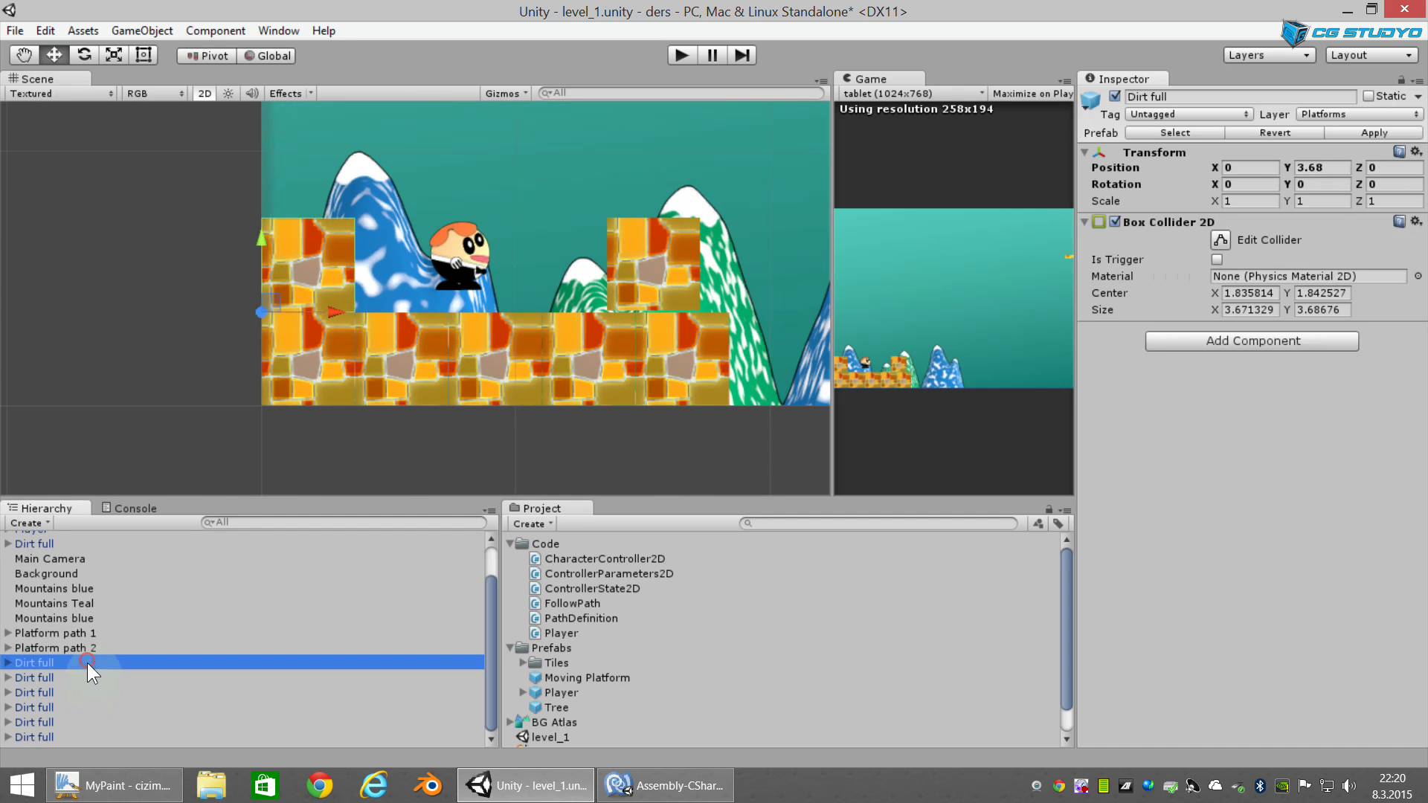
left_click(75, 737, "shift")
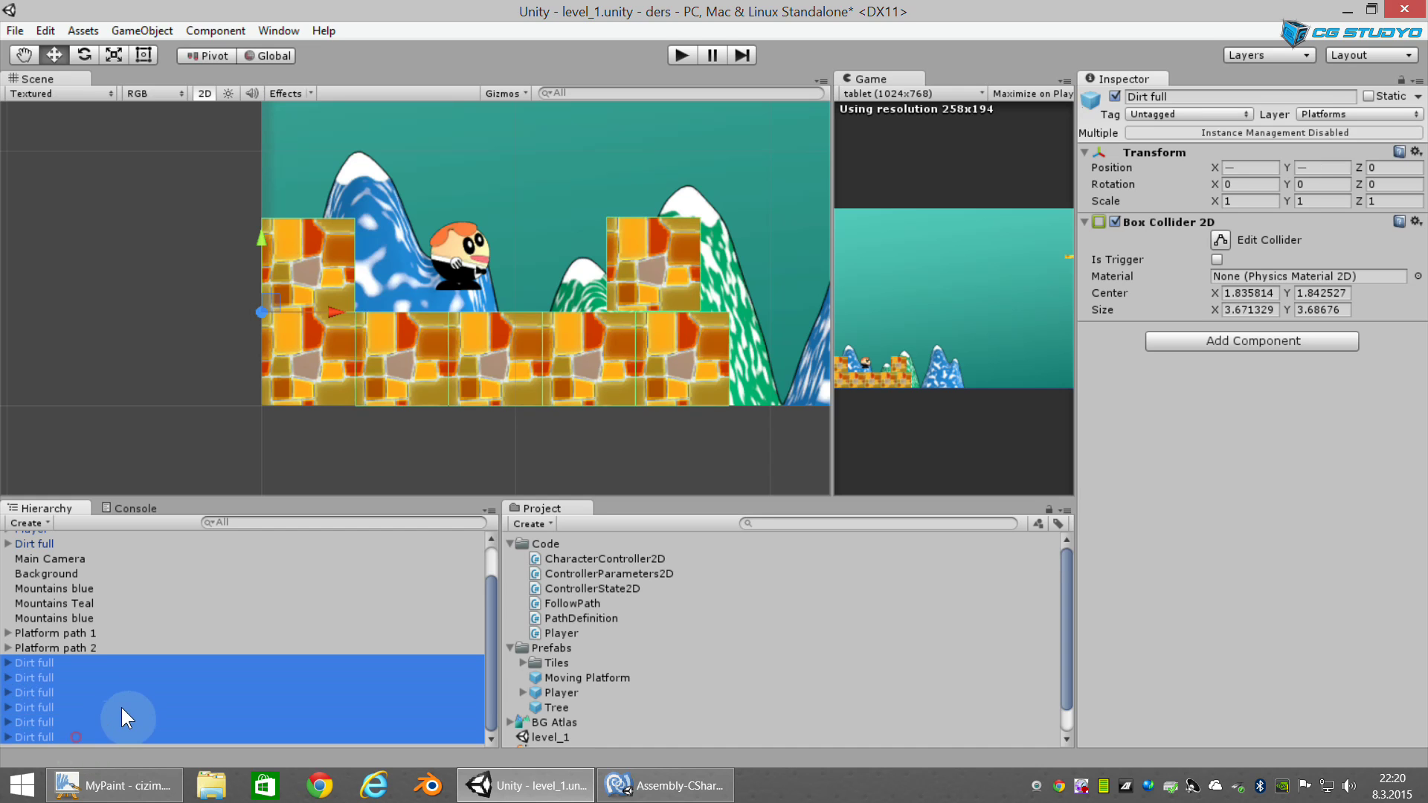
key("Delete")
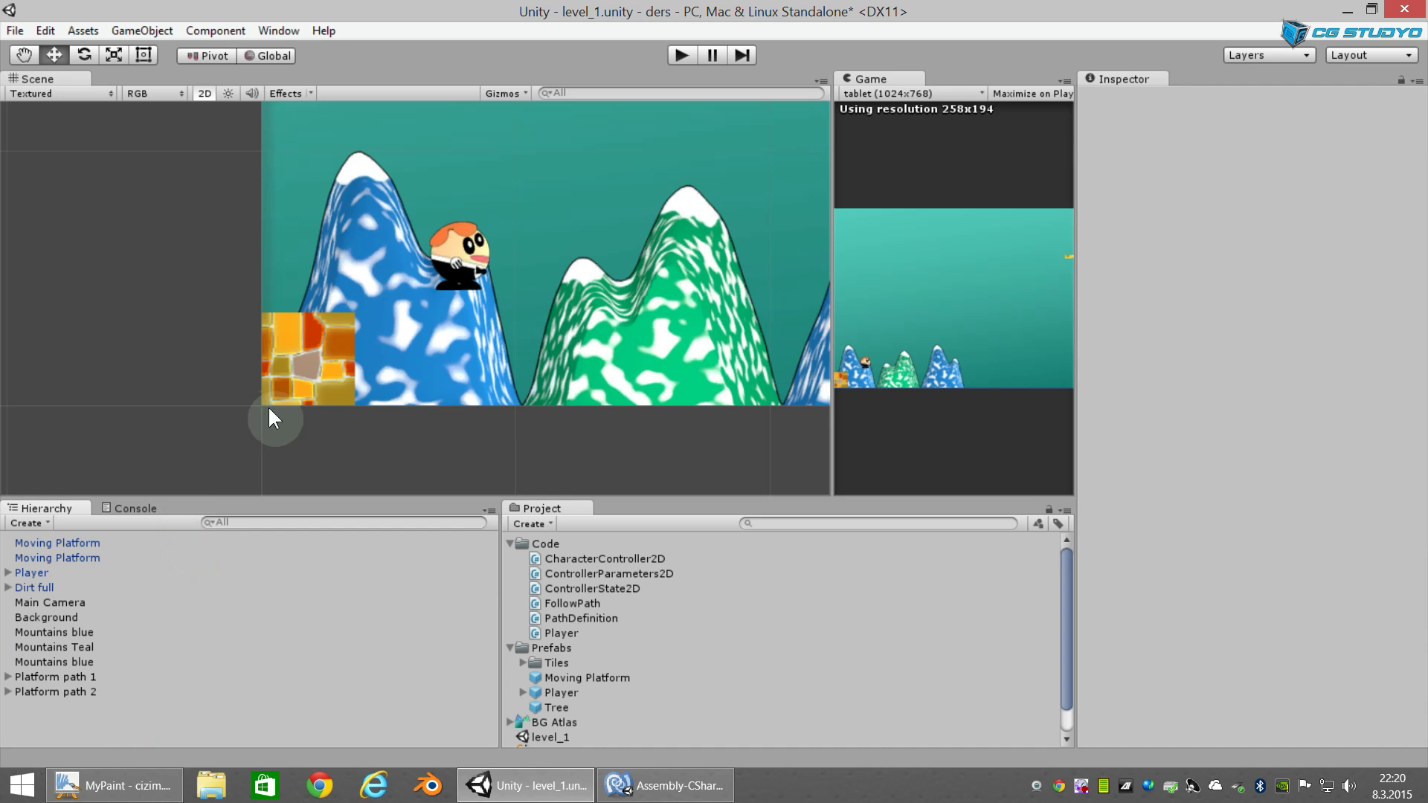
left_click(269, 408)
left_click(87, 585)
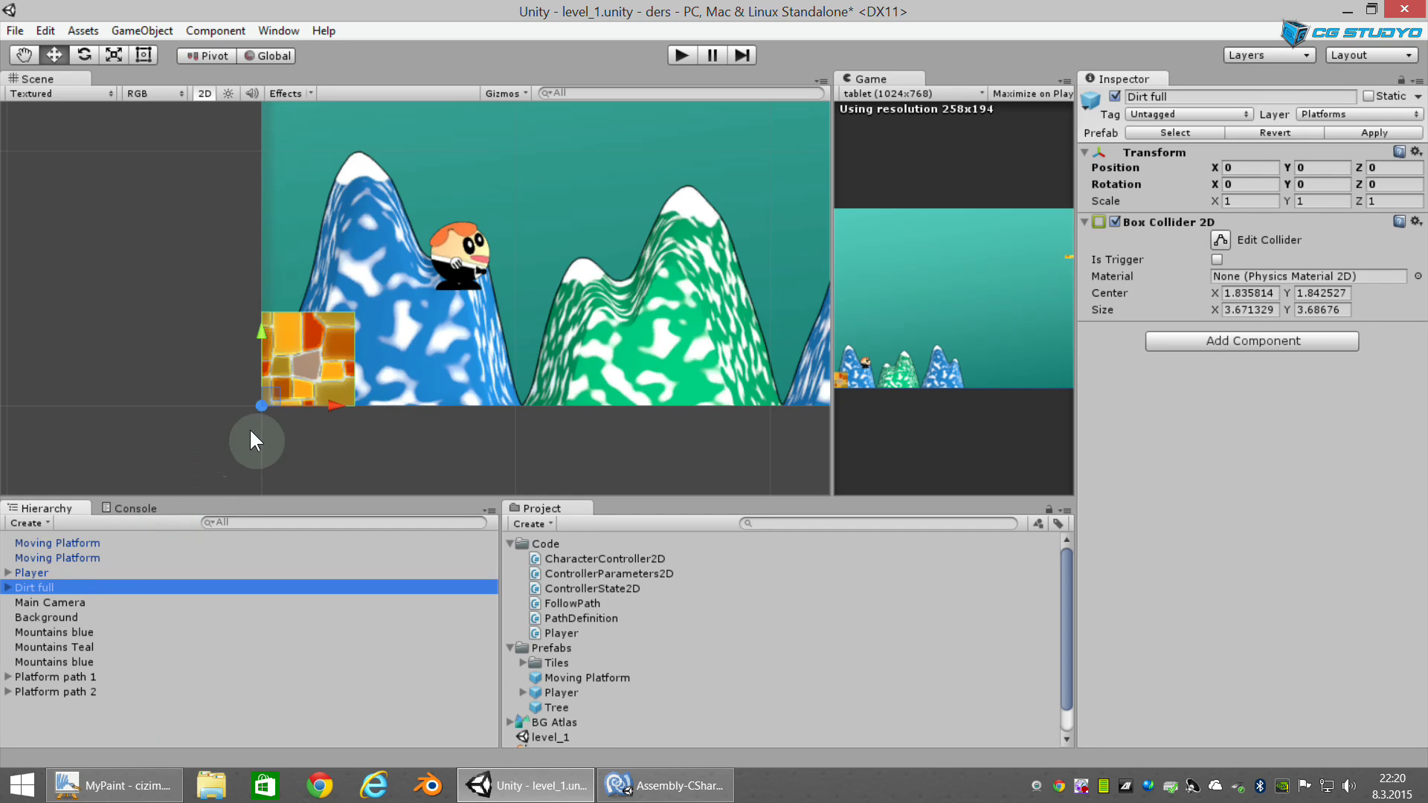
Step: Scale the Dirt full tile to about 6.06 × 0.55, a long thin strip
middle_click_drag(557, 320, 448, 328)
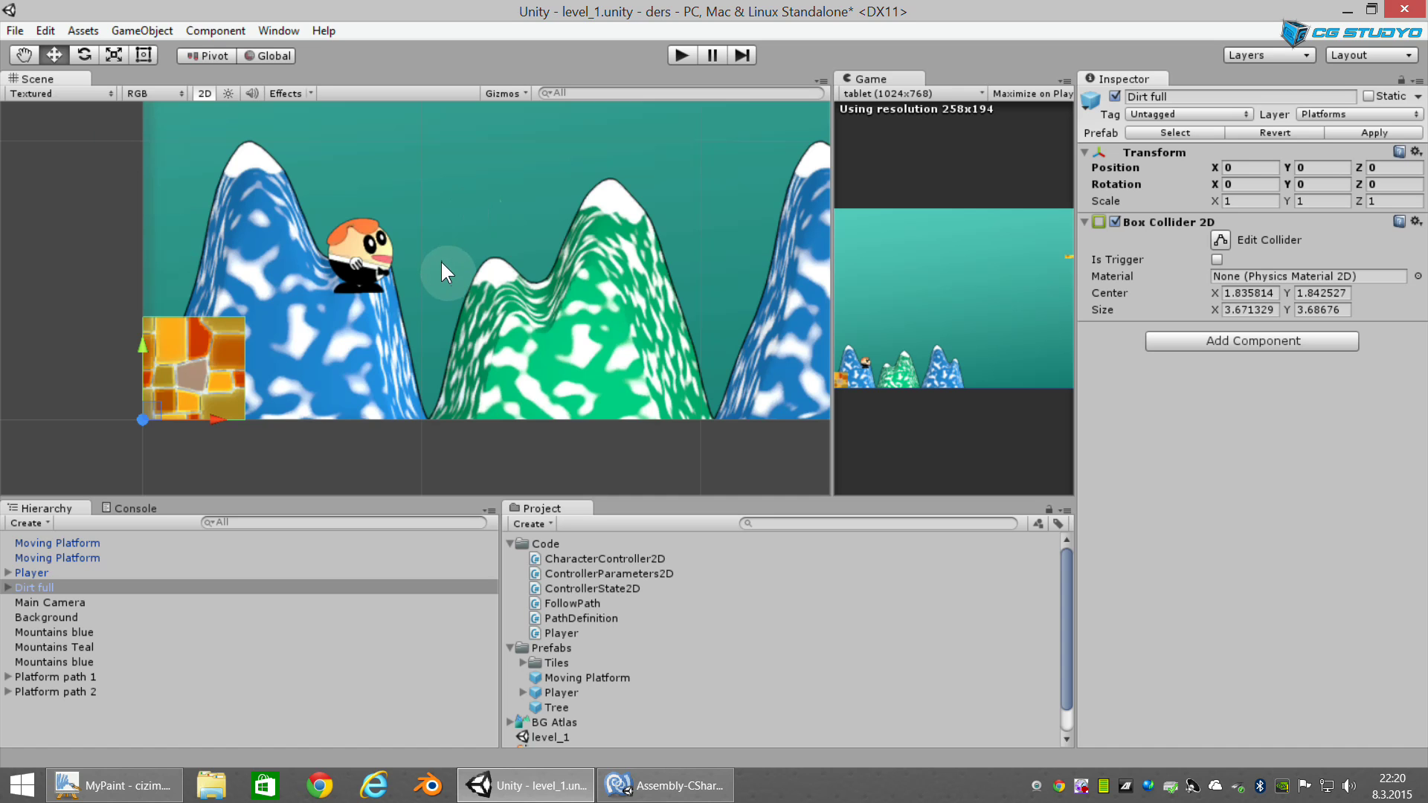
middle_click_drag(441, 262, 424, 284)
middle_click(178, 461)
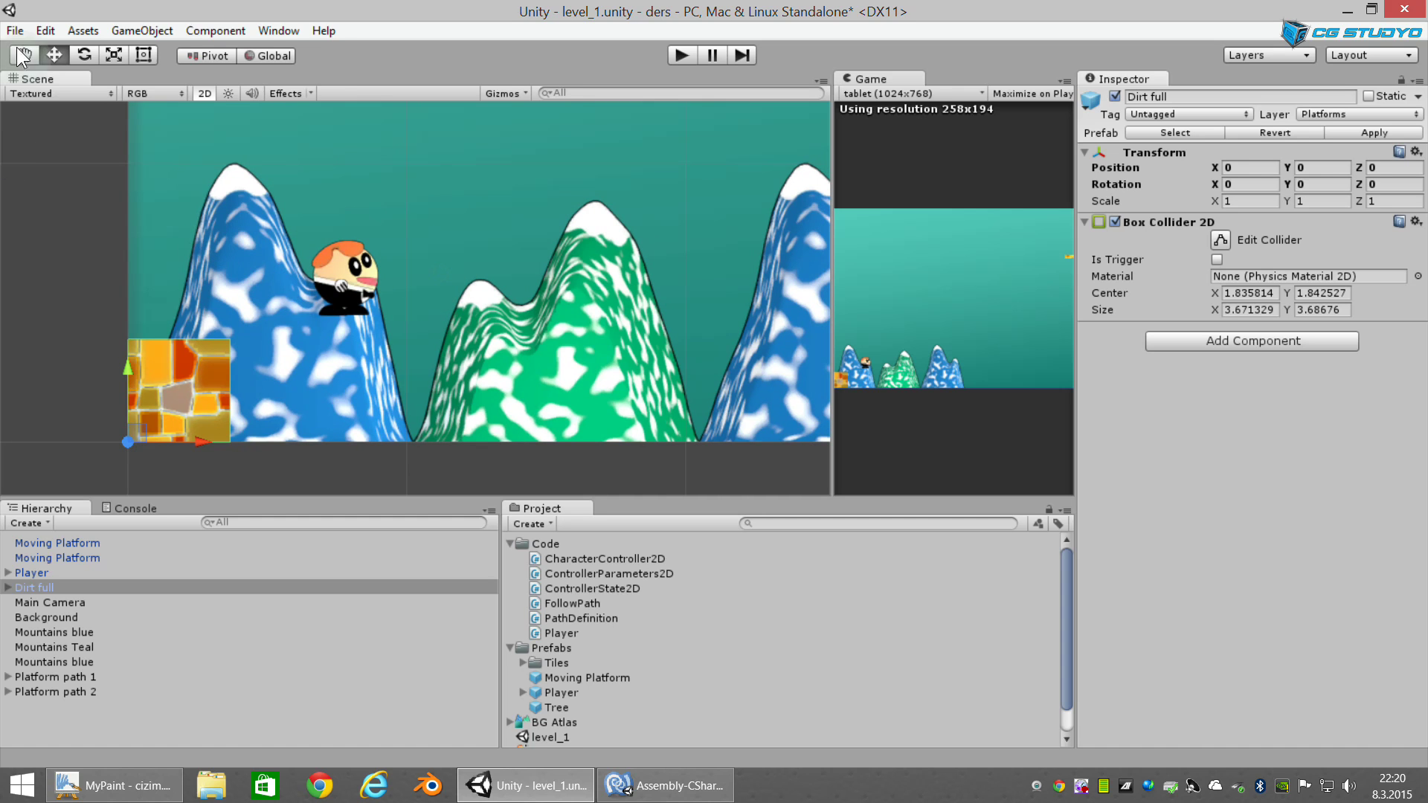
left_click(116, 55)
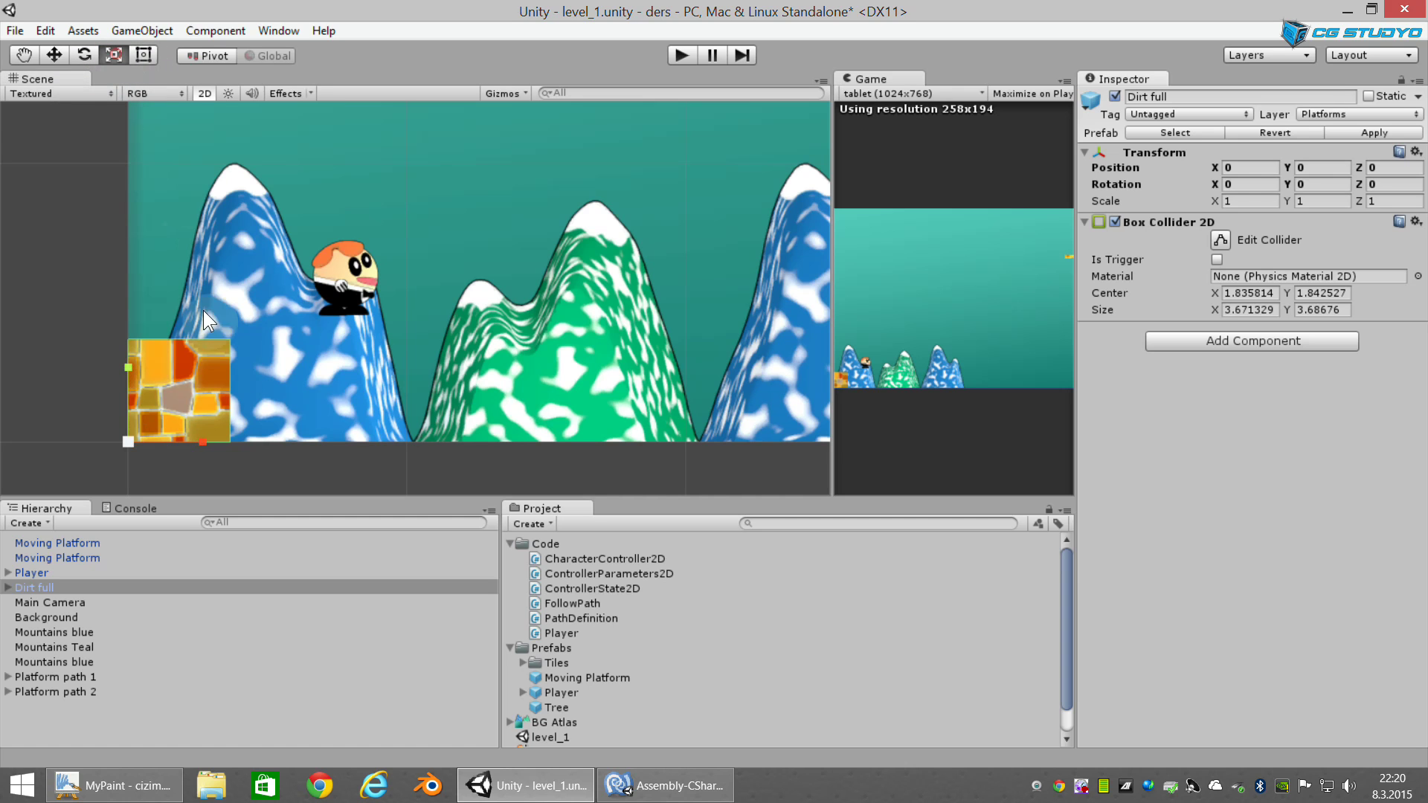
left_click_drag(202, 440, 574, 441)
left_click_drag(127, 363, 128, 395)
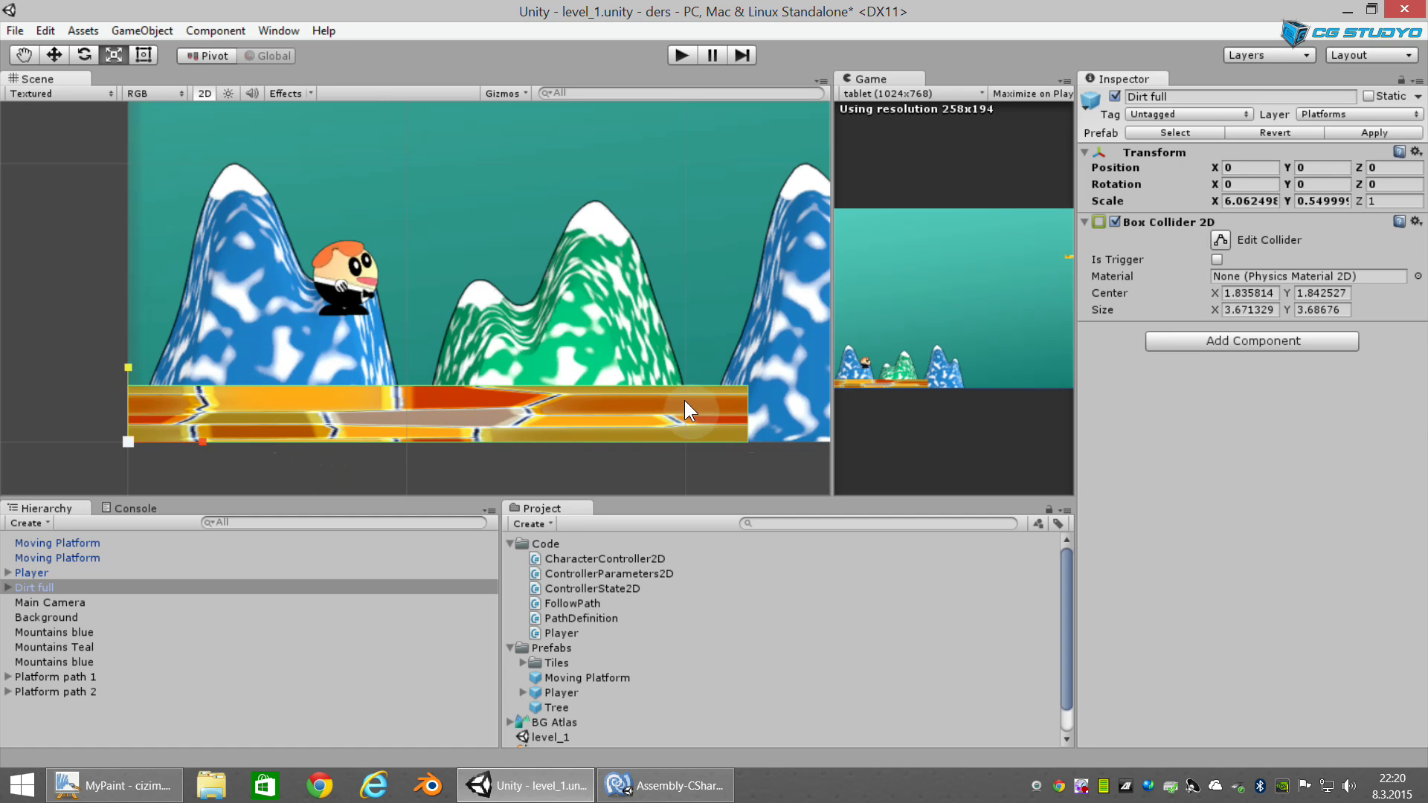
Step: Tilt the strip 25.13°, place it at (7.7, 1.3) across the mountains, and run the game
left_click(84, 52)
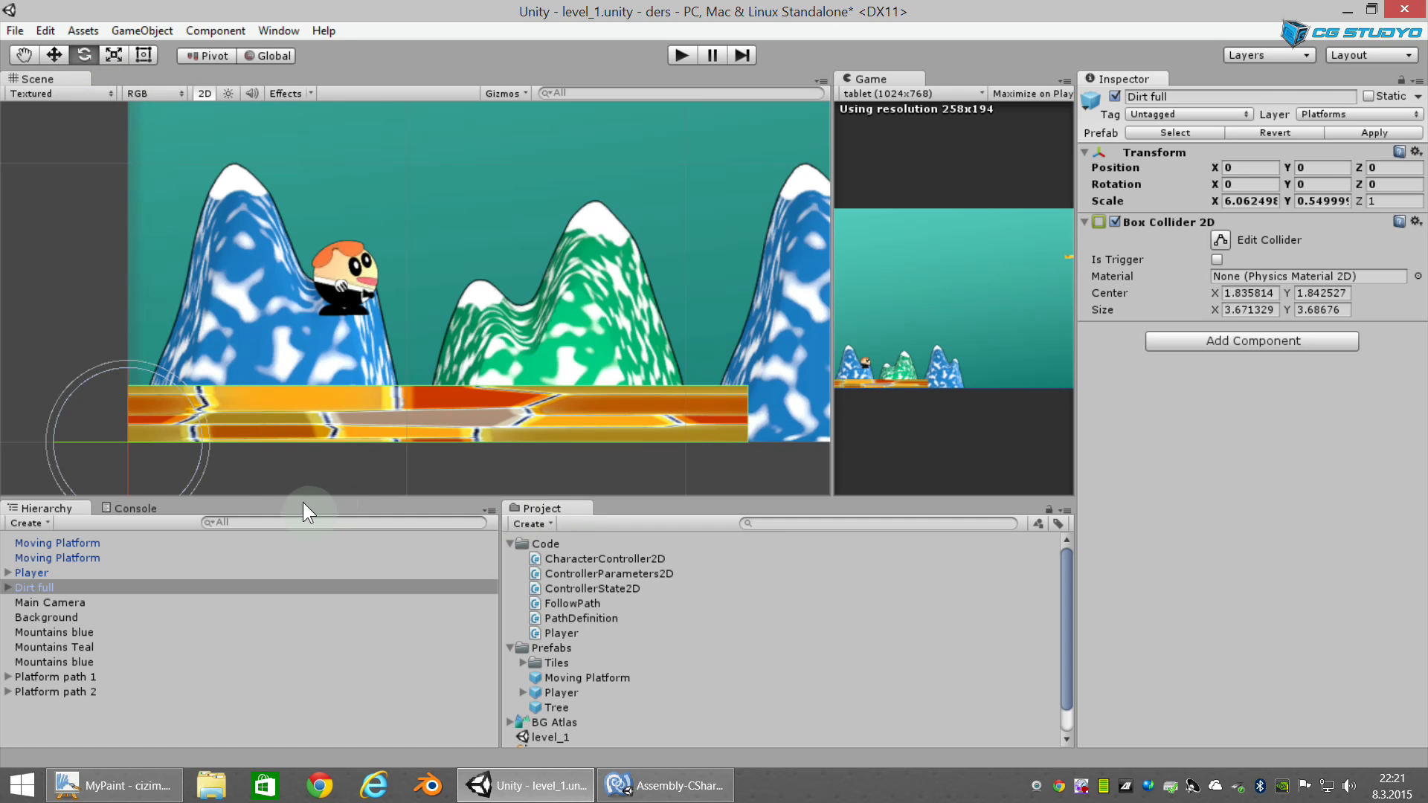
mouse_move(199, 478)
left_mouse_down()
mouse_move(213, 441)
mouse_move(148, 290)
left_mouse_up()
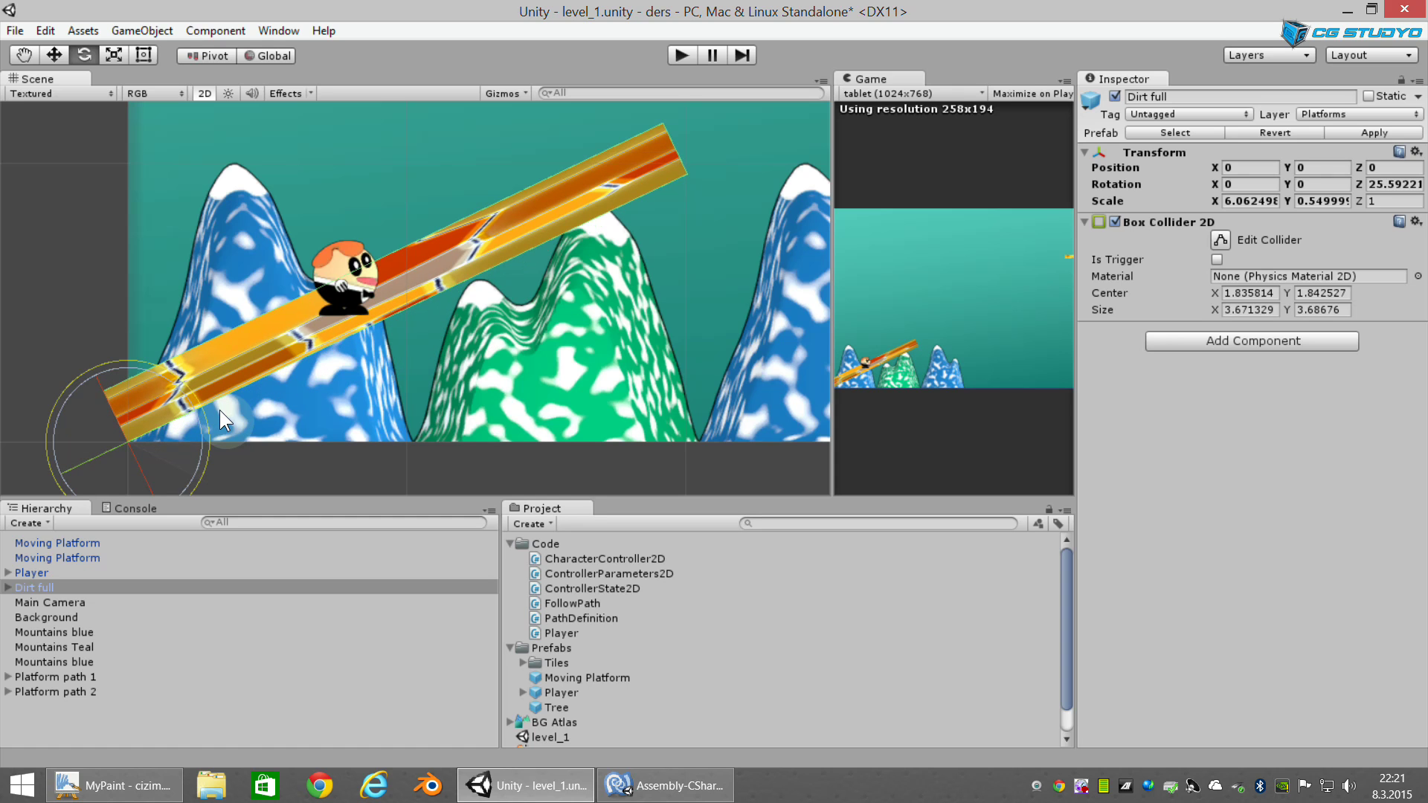
left_click(55, 55)
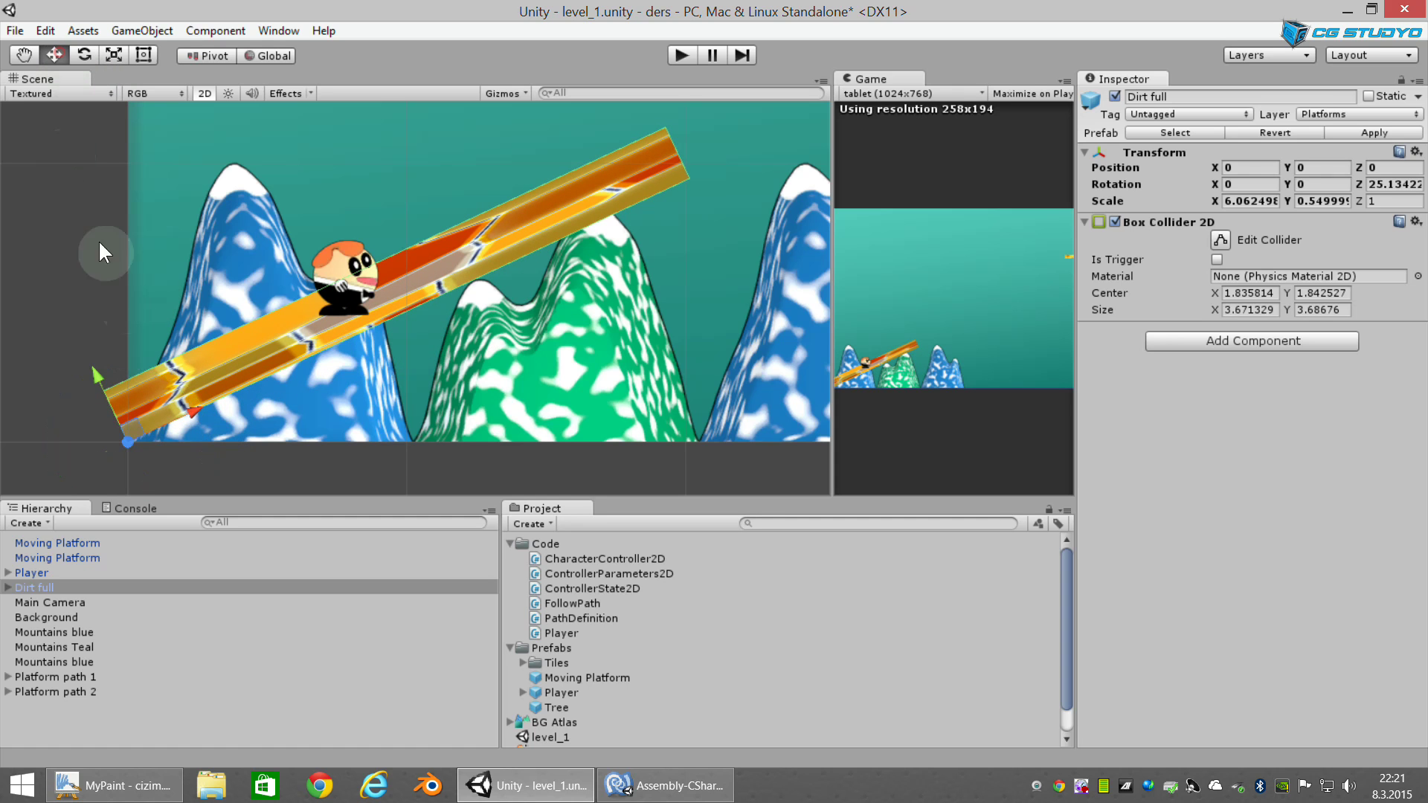
left_click_drag(131, 427, 346, 387)
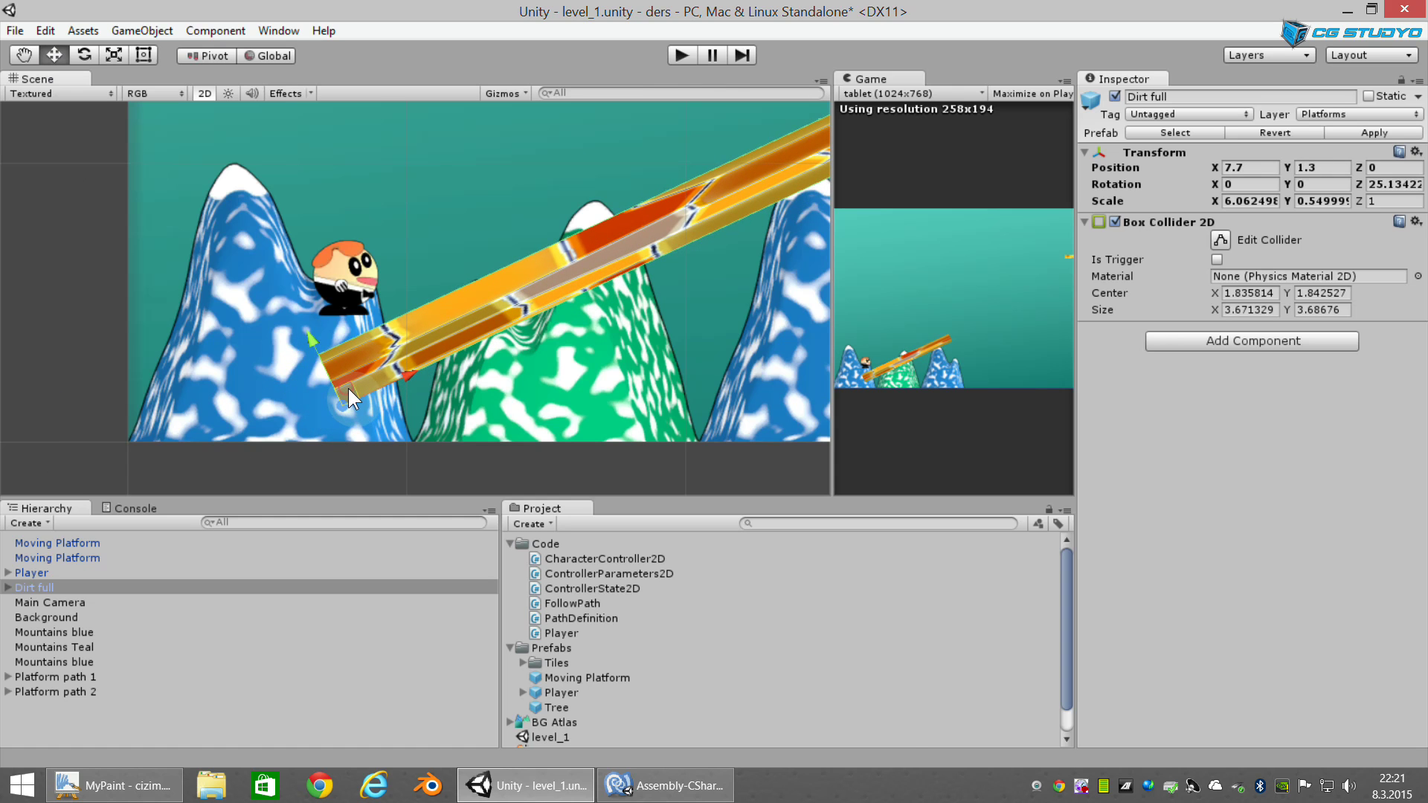
left_click(678, 54)
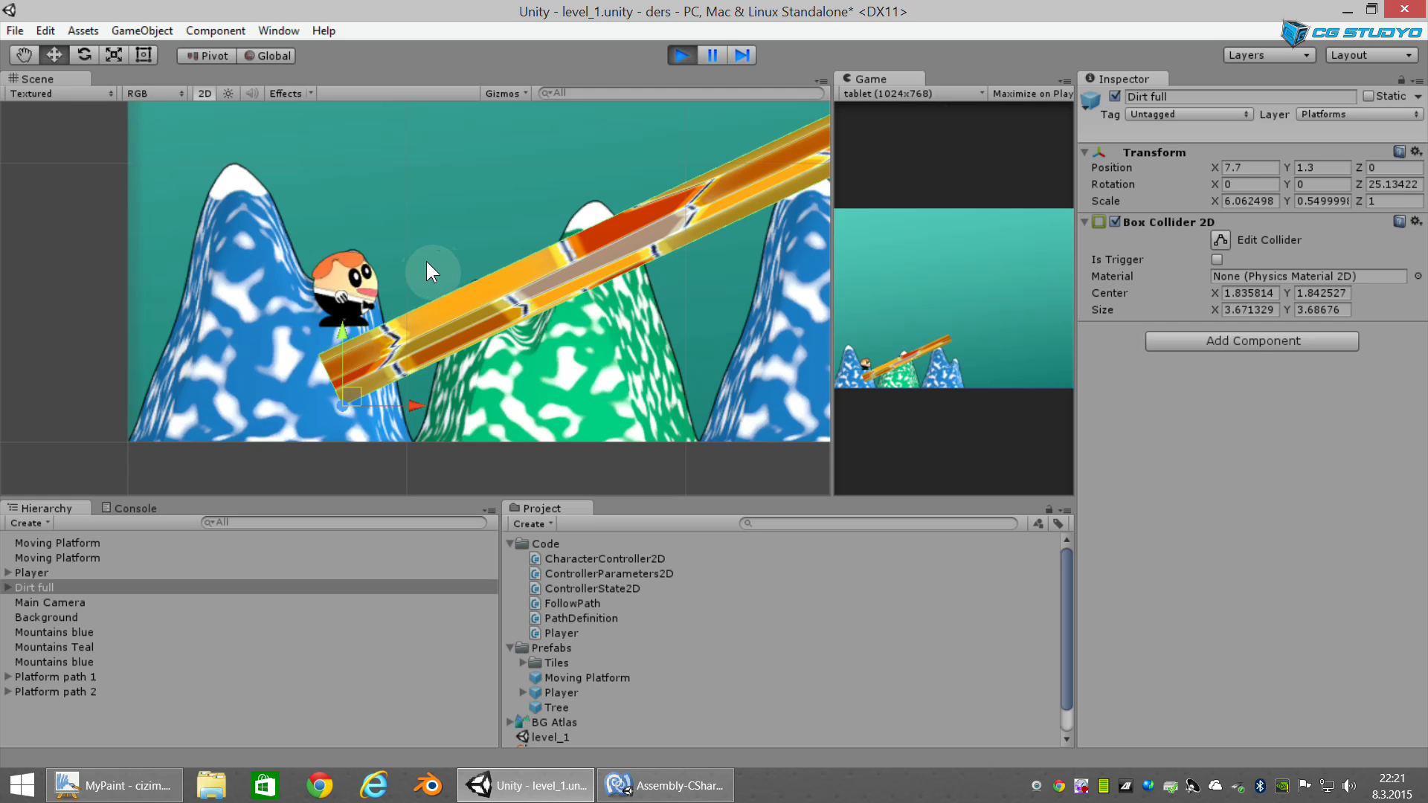
Step: Walk the player right up the slope, check the MyPaint slope diagram, and return to Unity
key("Right")
key("Right")
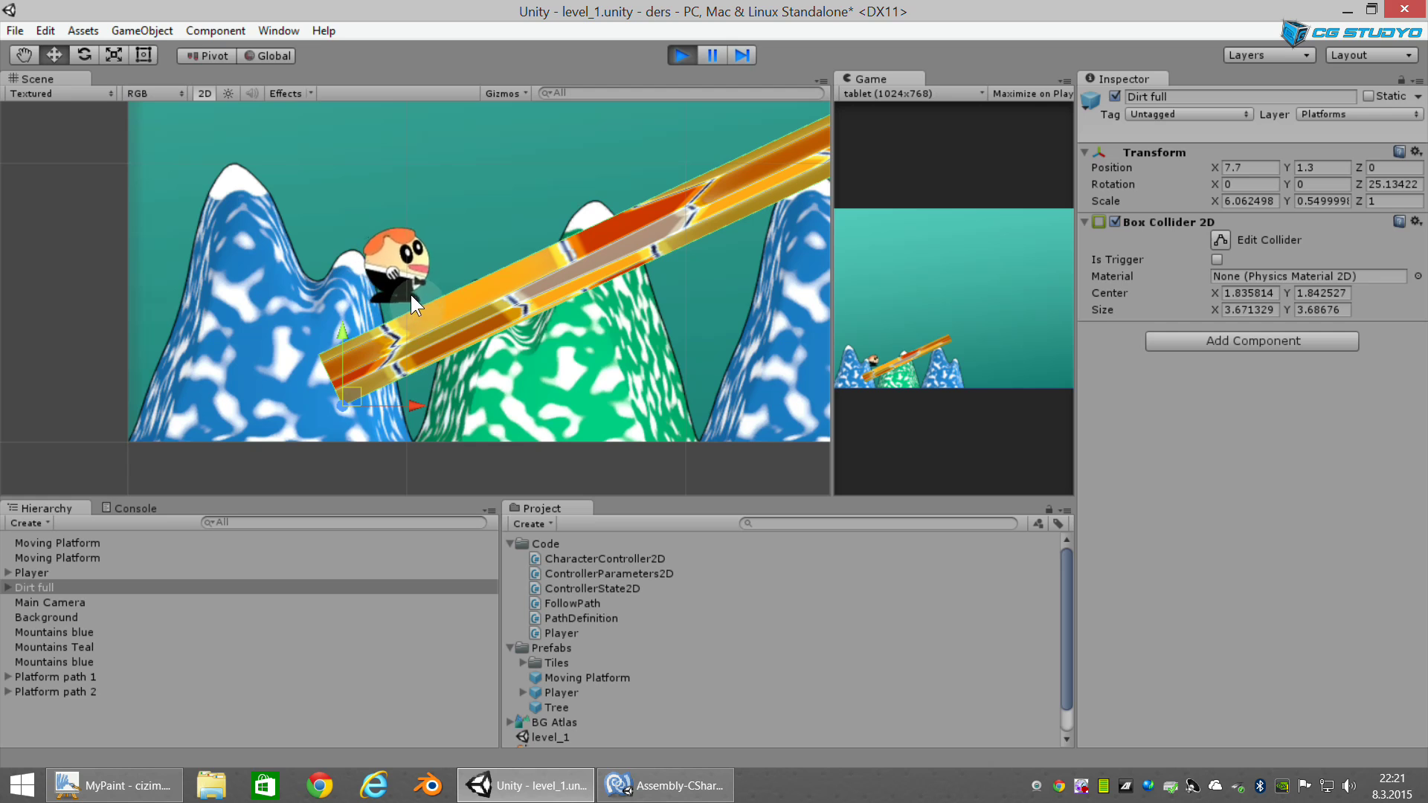
key("Right")
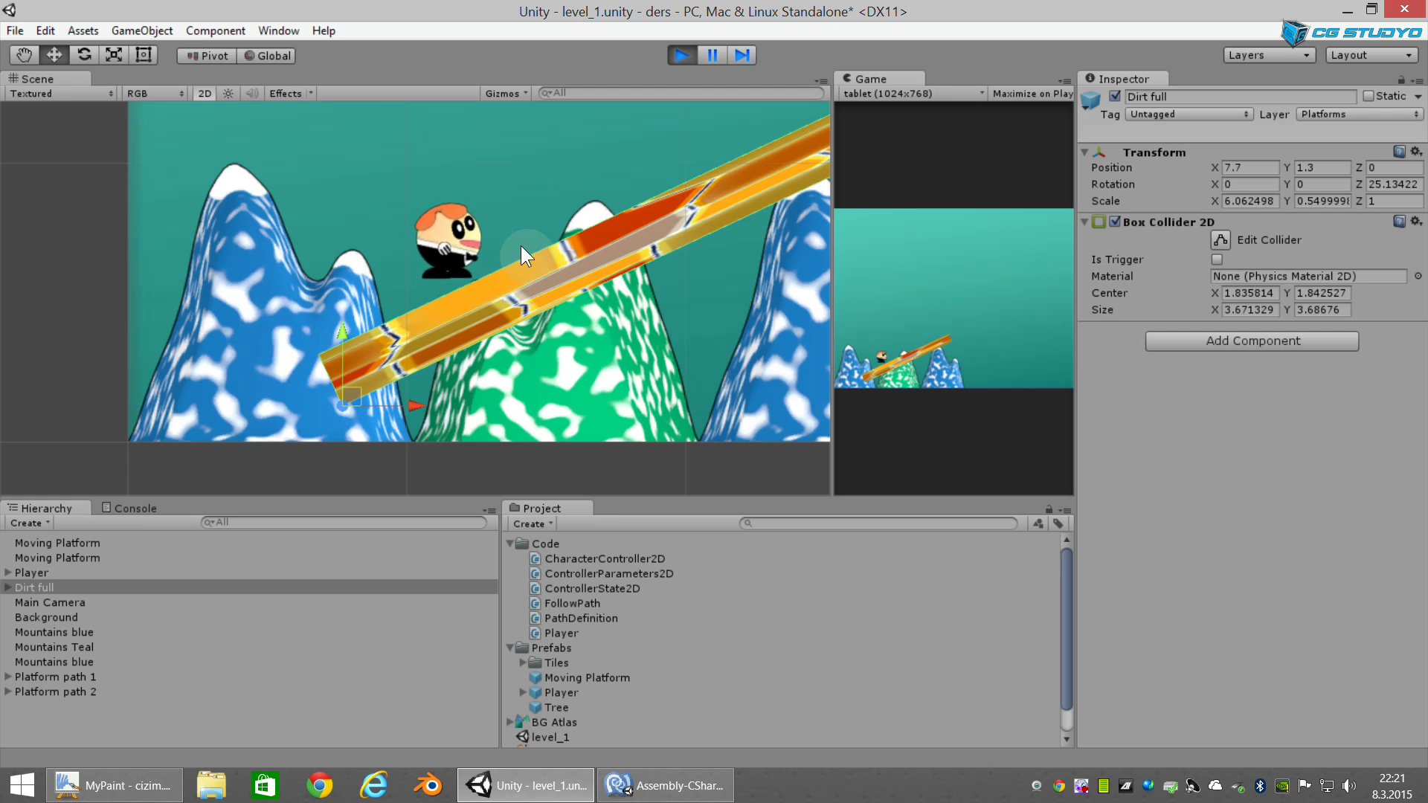
left_click(113, 785)
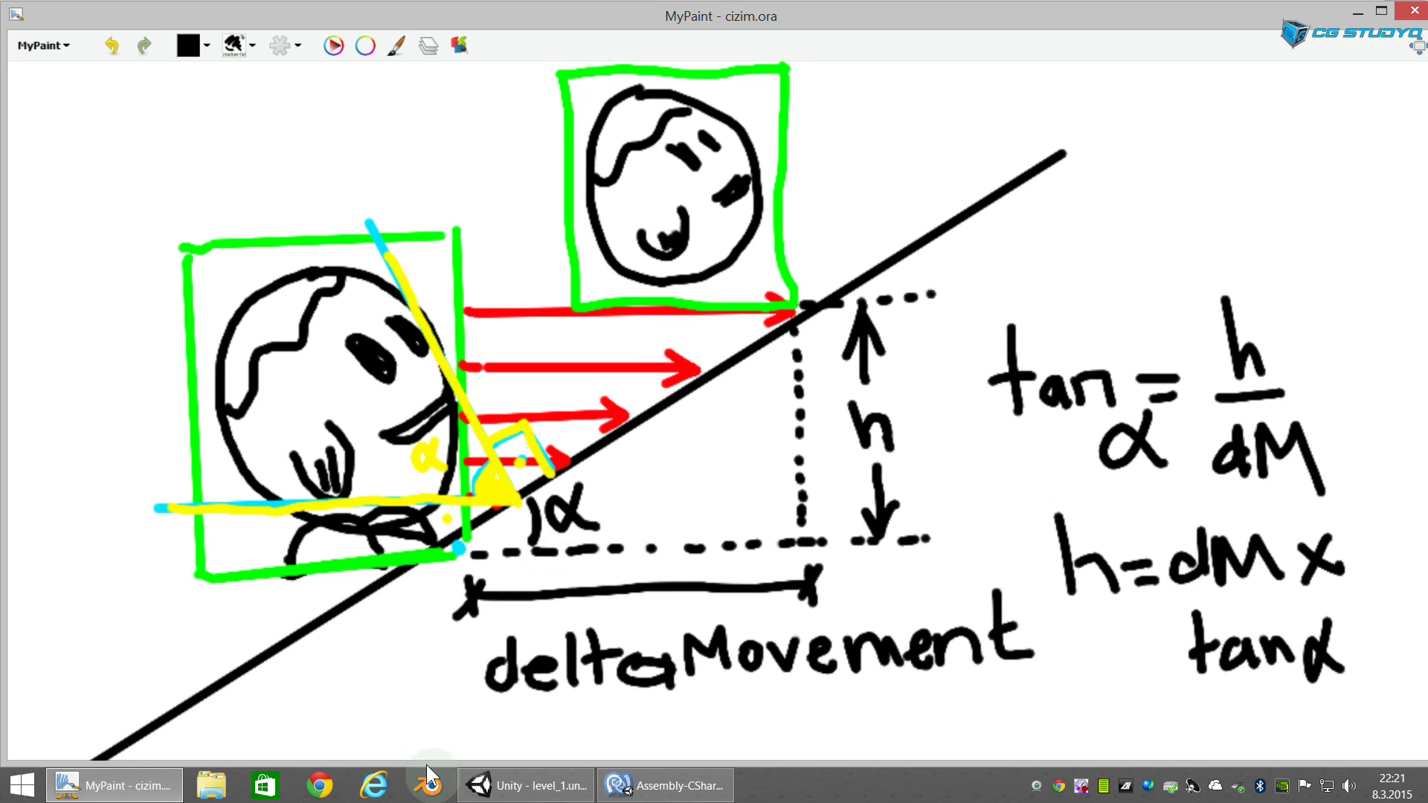
mouse_move(586, 793)
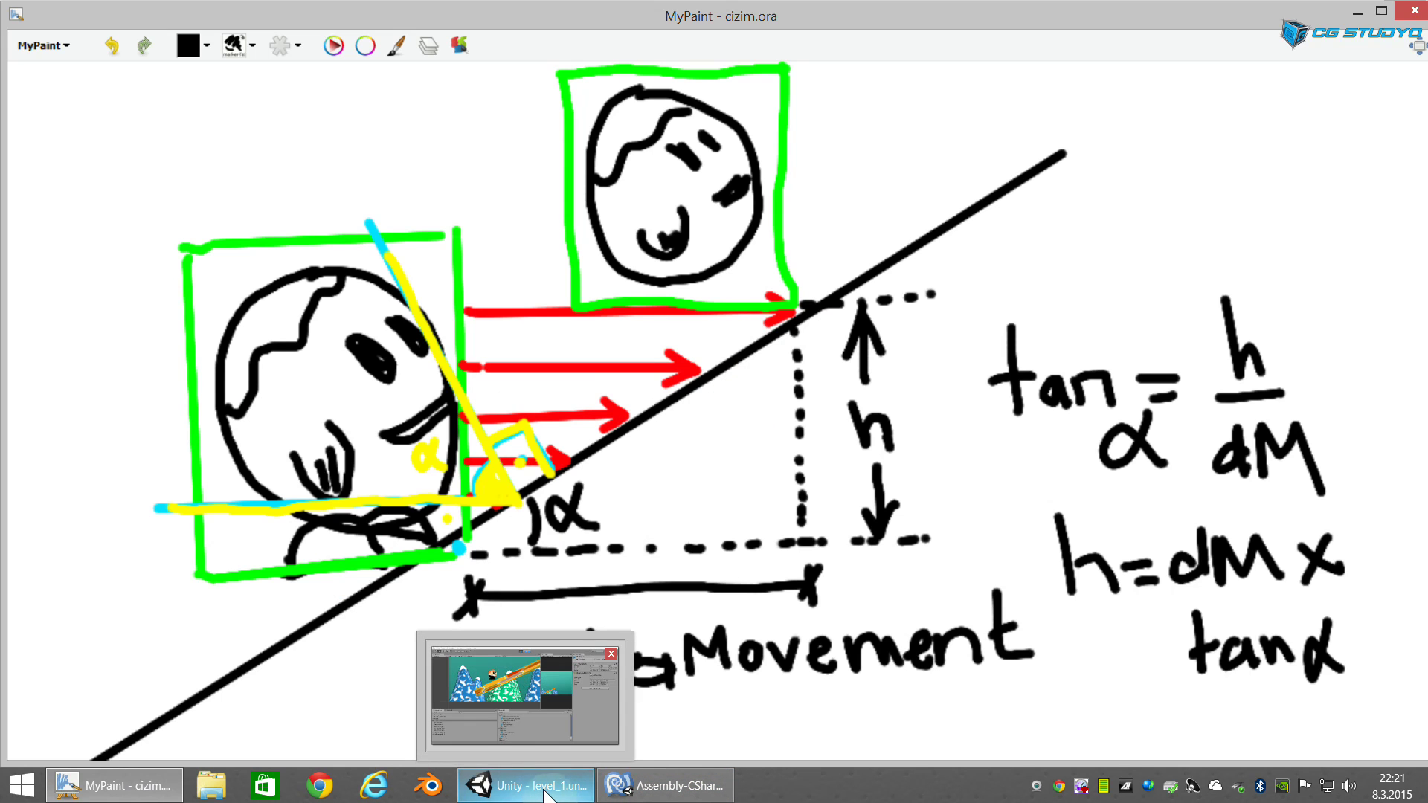
left_click(535, 789)
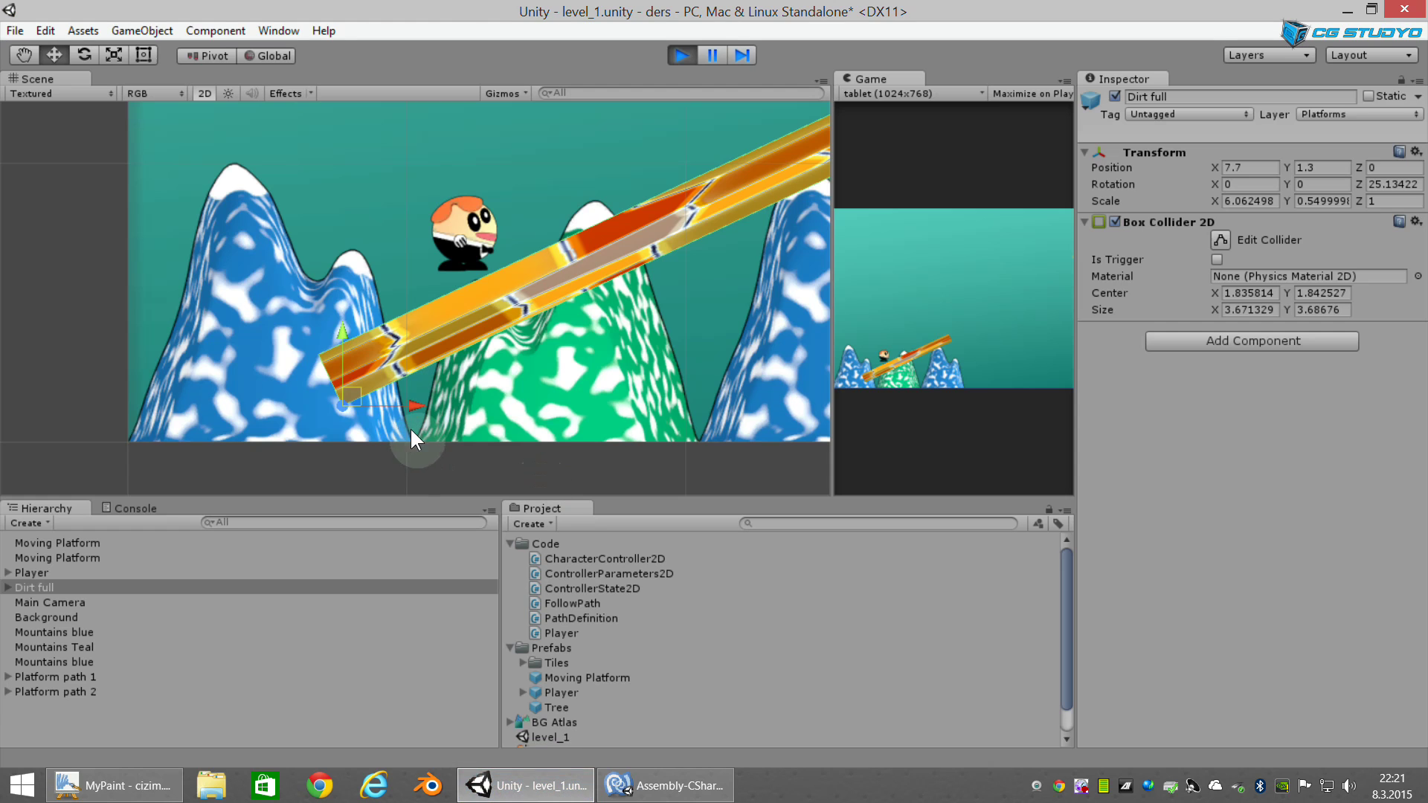
Step: Walk the player up and back down the slope, then stop the game
key("Right")
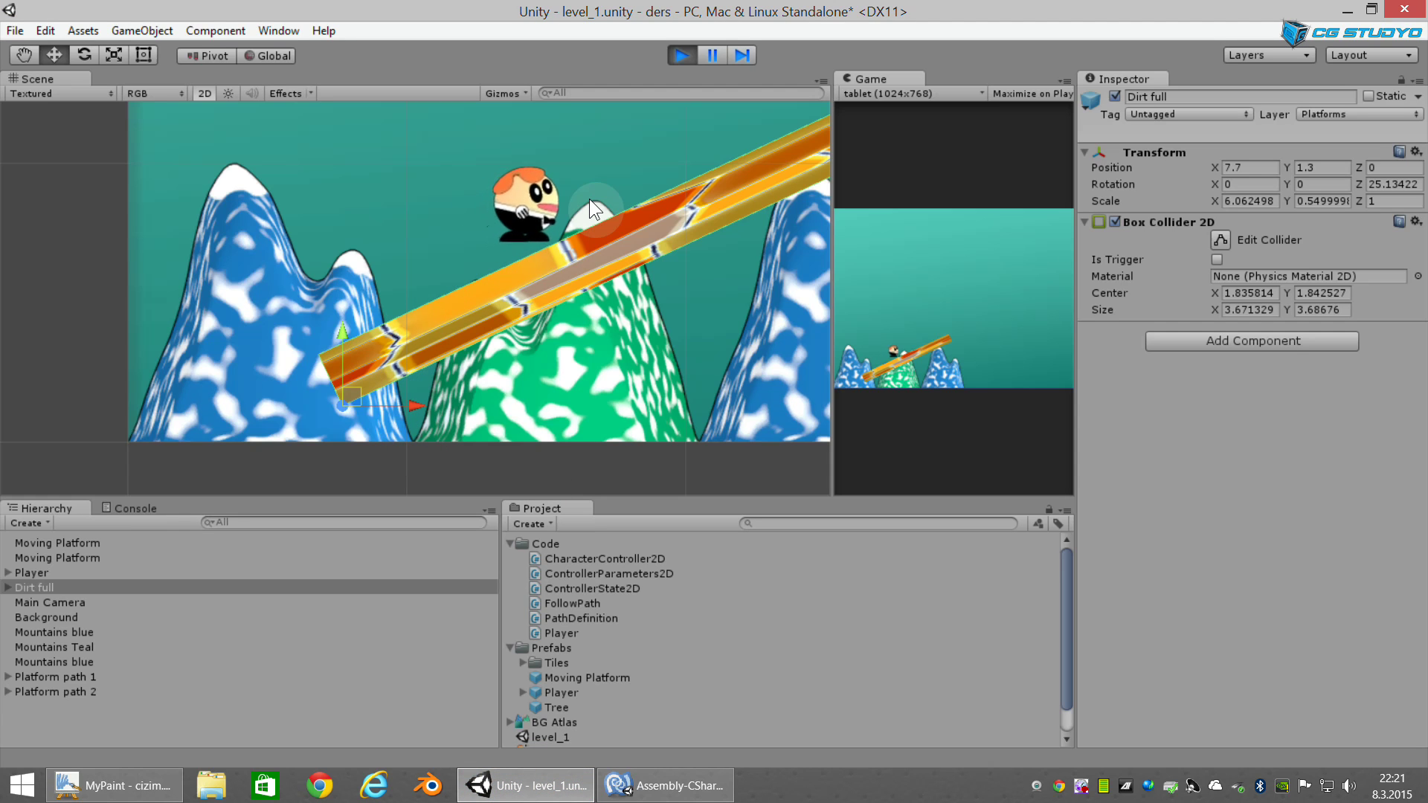
key("Left")
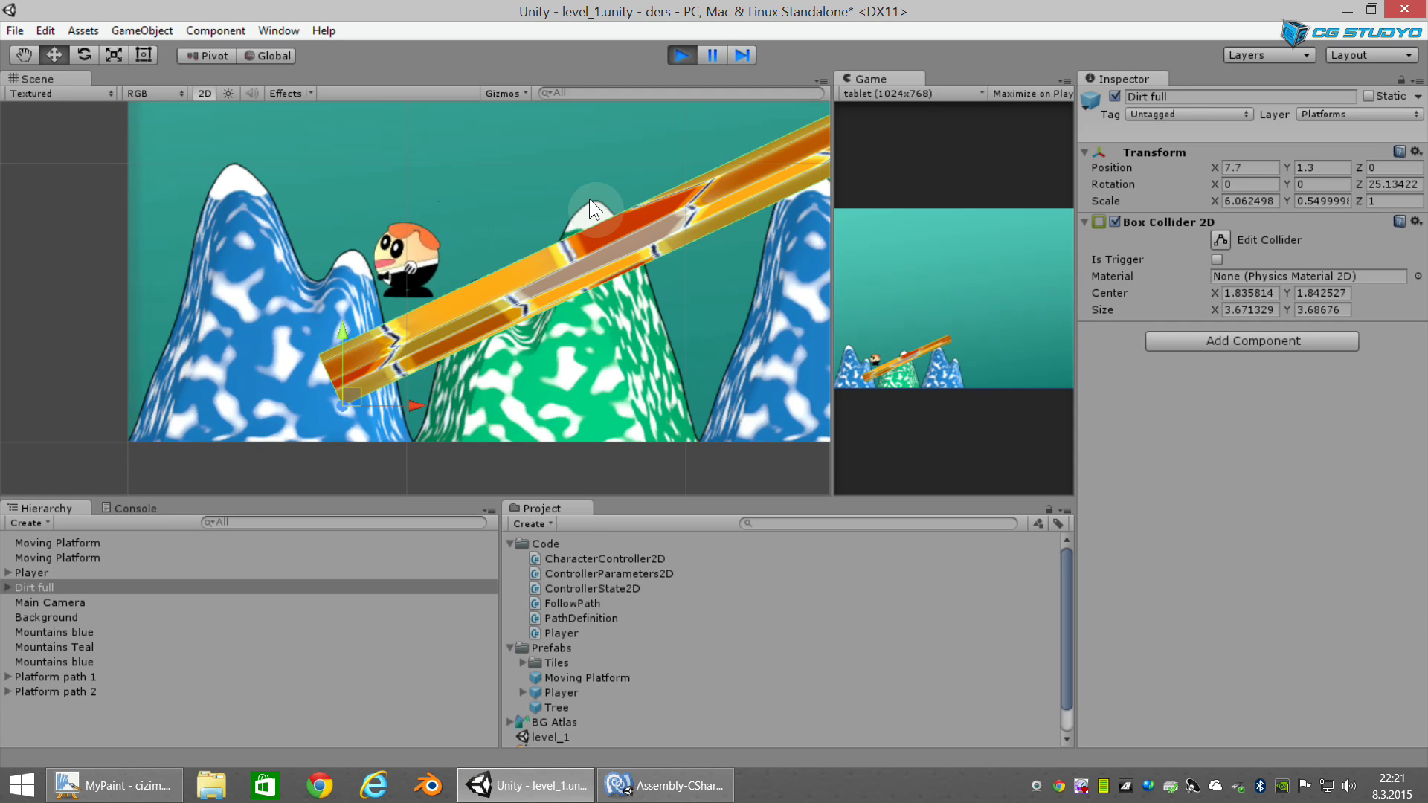
key("Right")
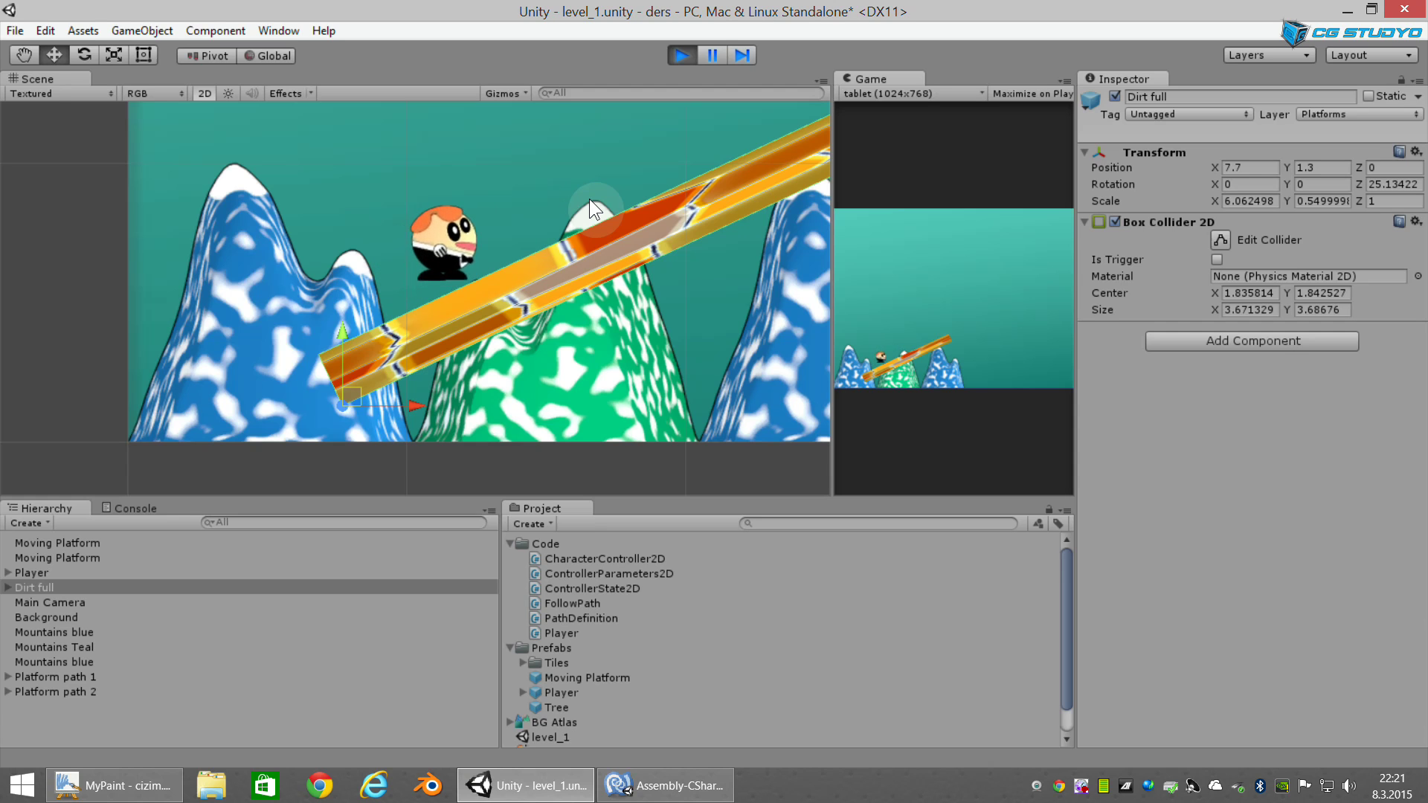
key("Left")
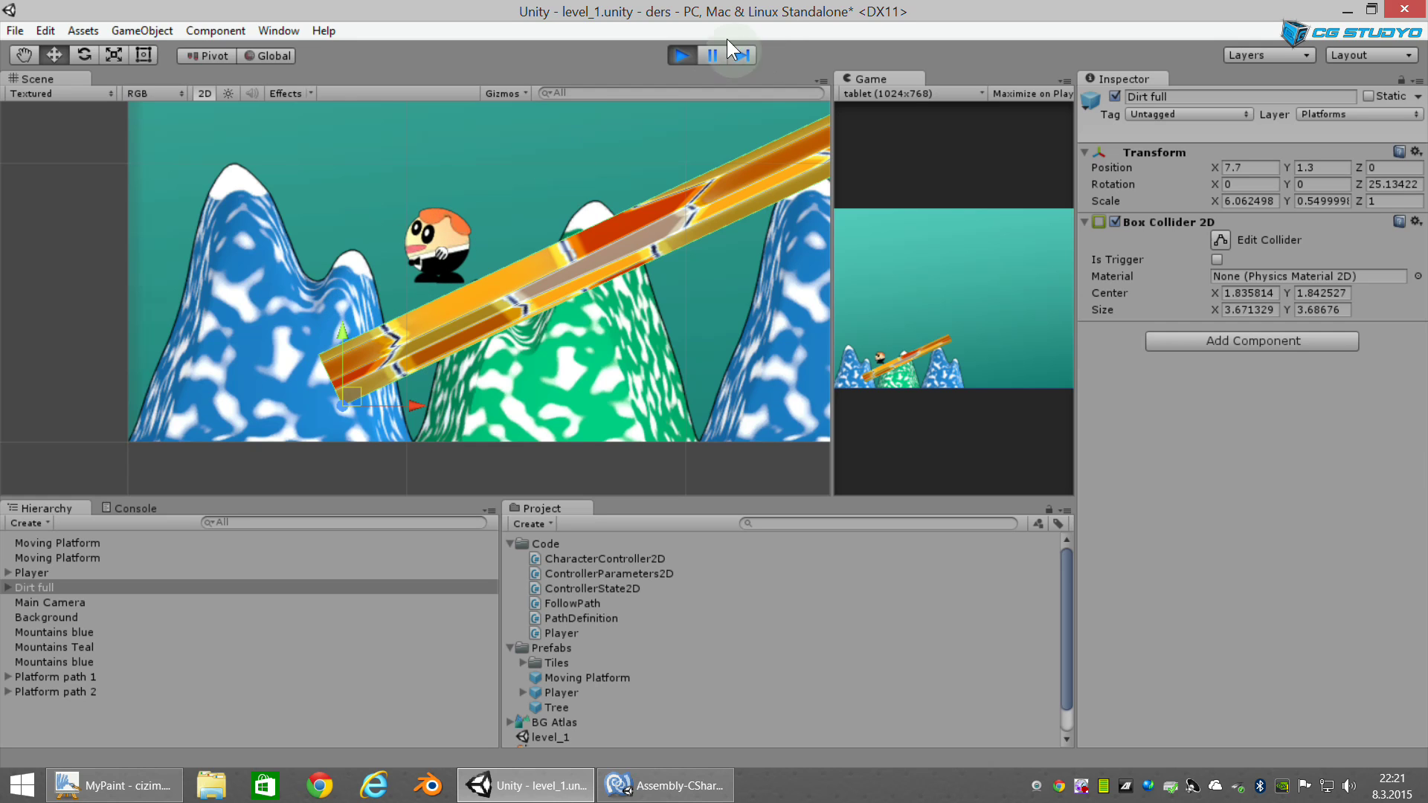
left_click(682, 53)
Step: Lower the sloped platform slightly and lift the Player above the slope
left_click_drag(346, 354, 351, 363)
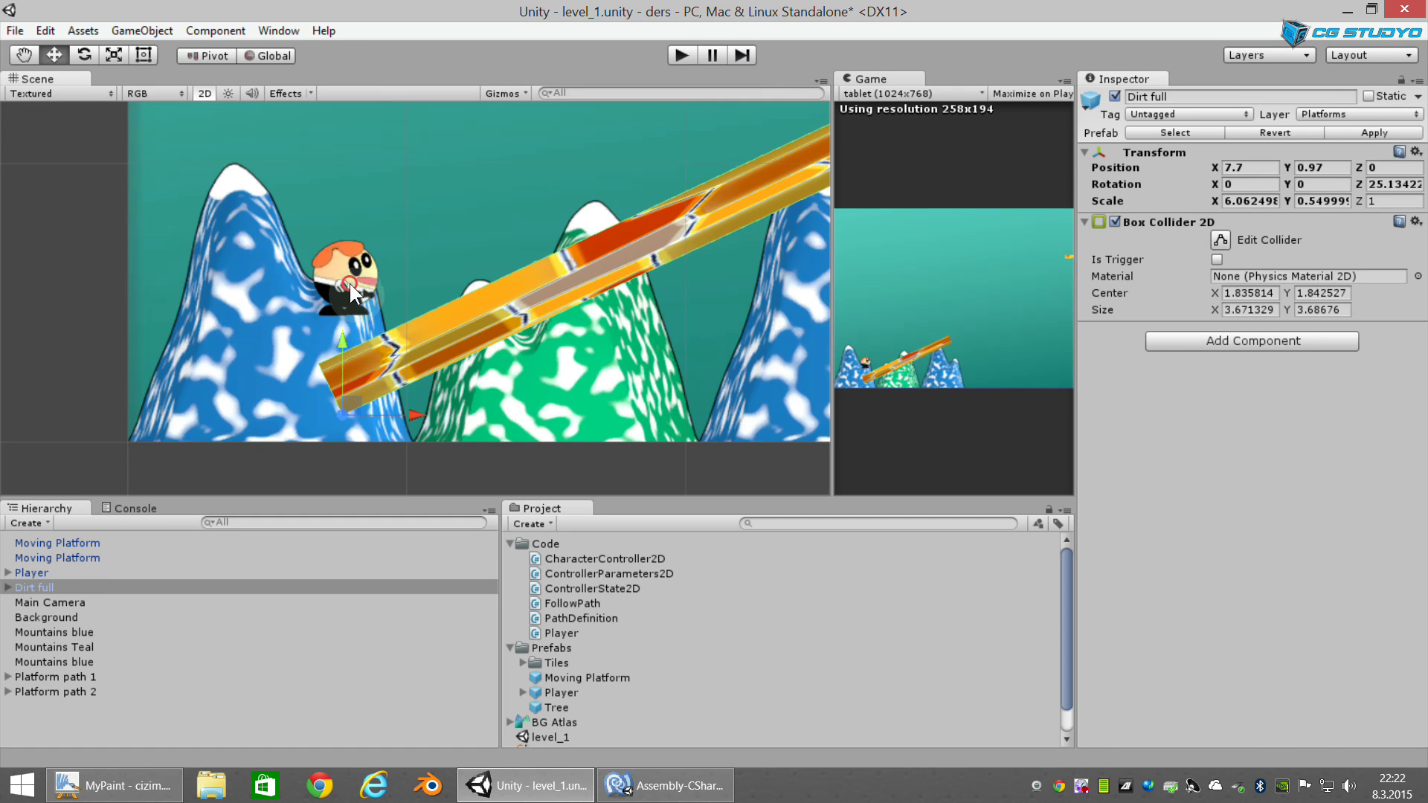
left_click(349, 283)
mouse_move(344, 202)
left_mouse_down()
mouse_move(376, 179)
mouse_move(502, 187)
left_mouse_up()
Step: Rerun the game, walk the player up and down the slope, stop, and switch to MonoDevelop
left_click(683, 54)
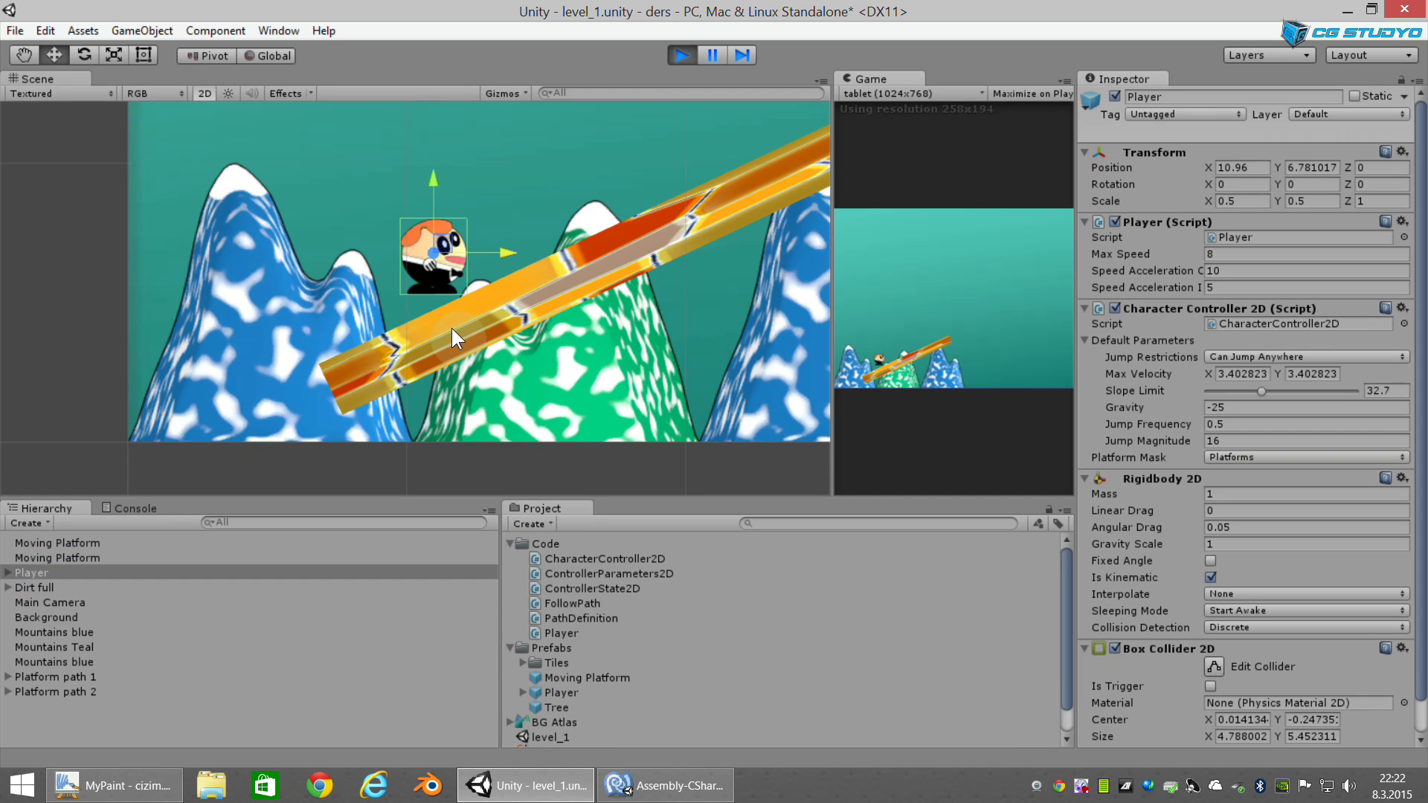
key("Left")
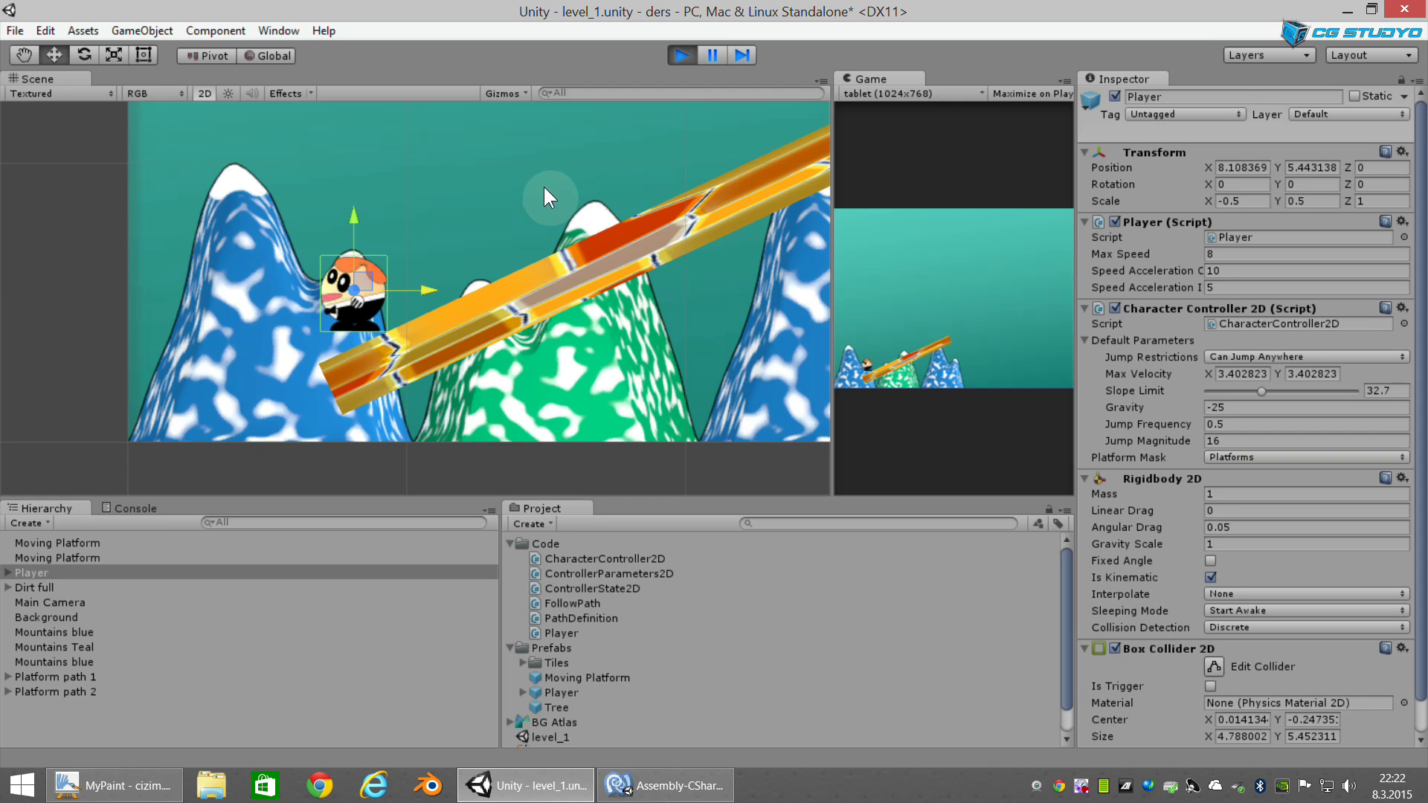
key("Right")
scroll(640, 328, "down", 1)
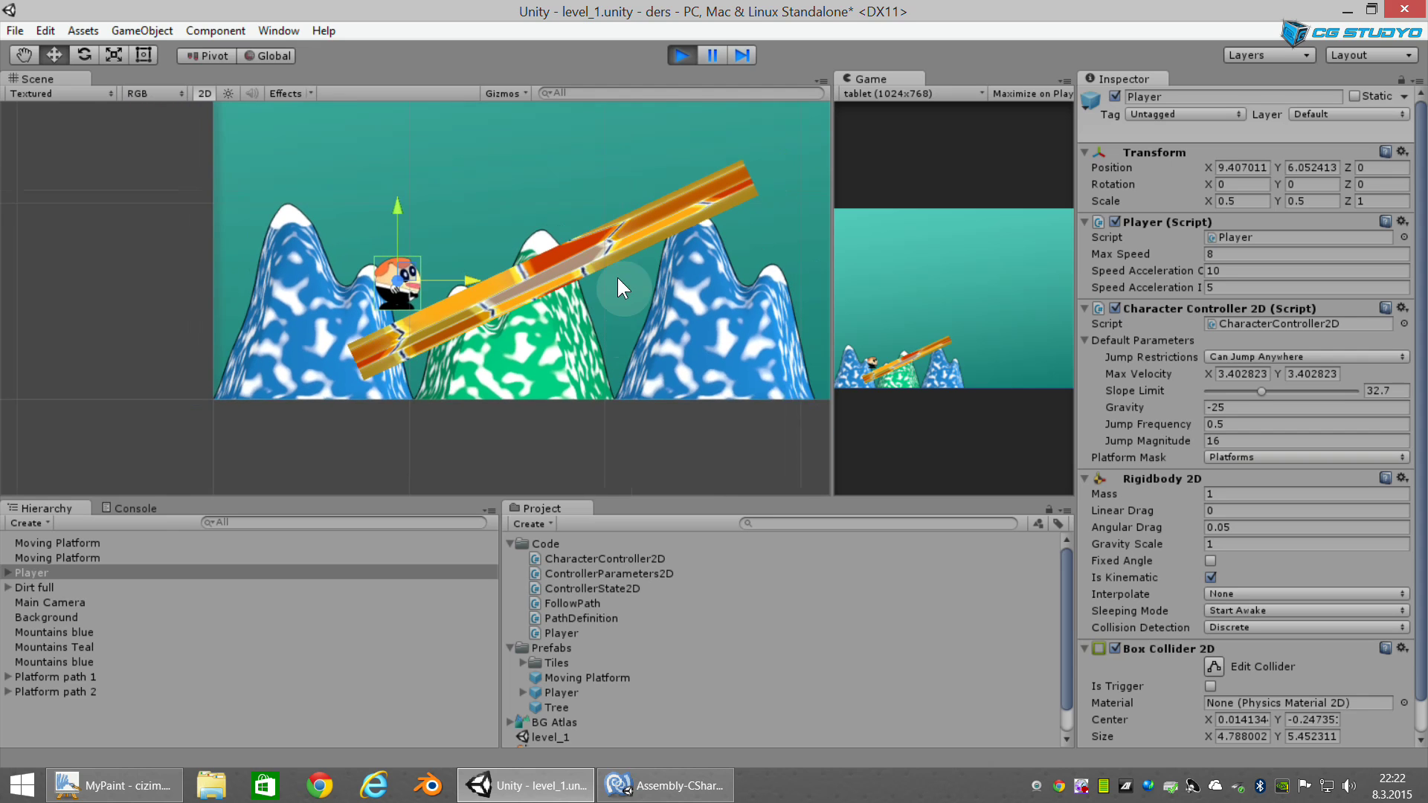
scroll(550, 305, "down", 2)
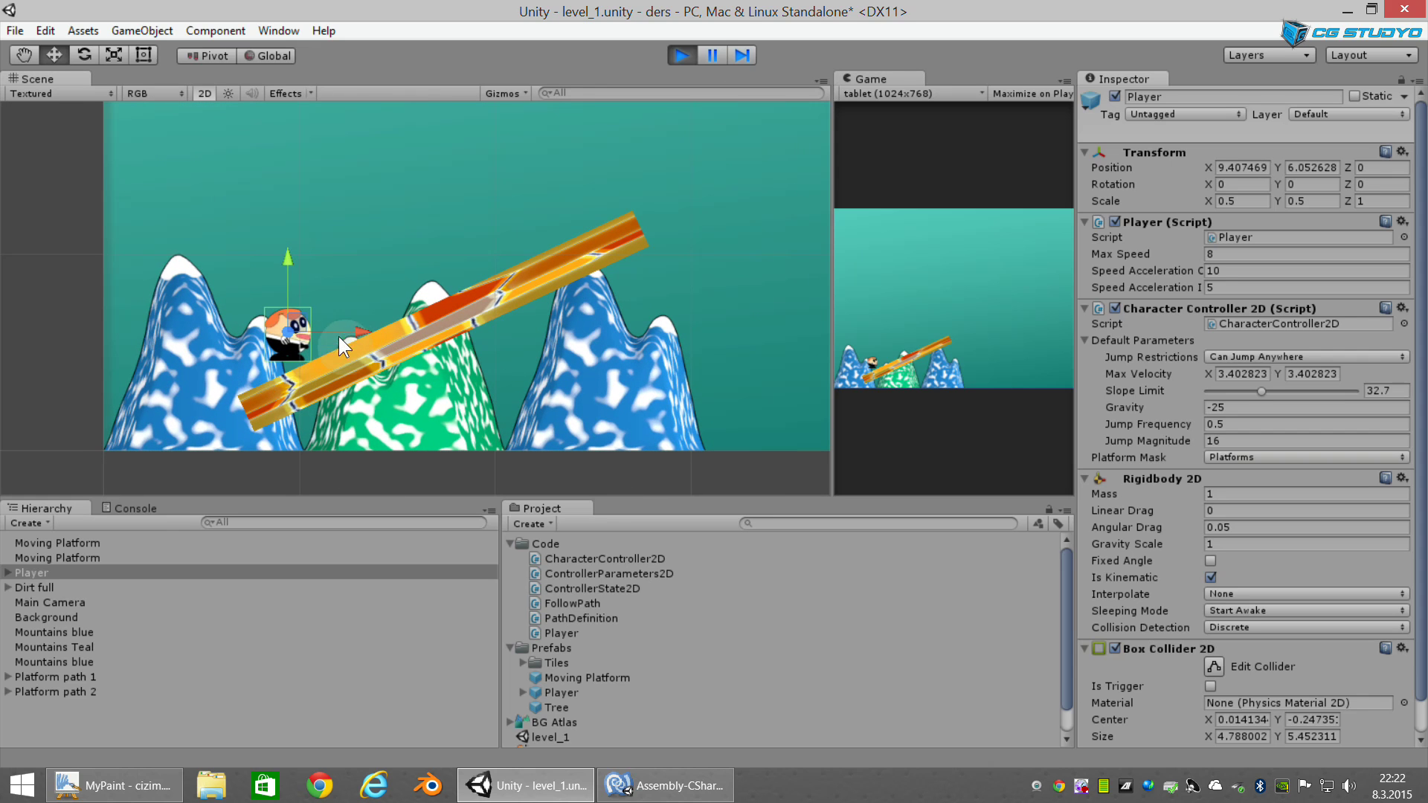
key("Right")
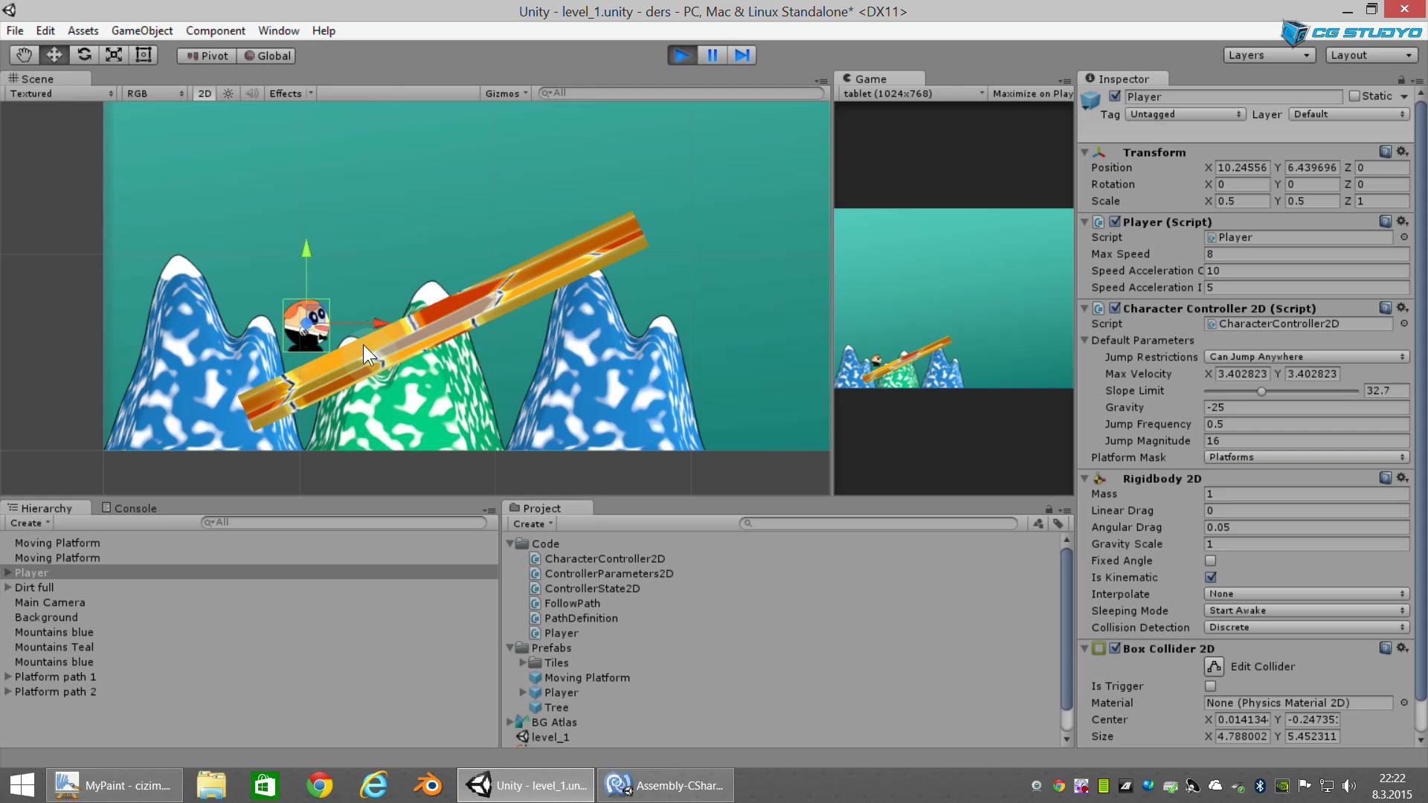
key("Right")
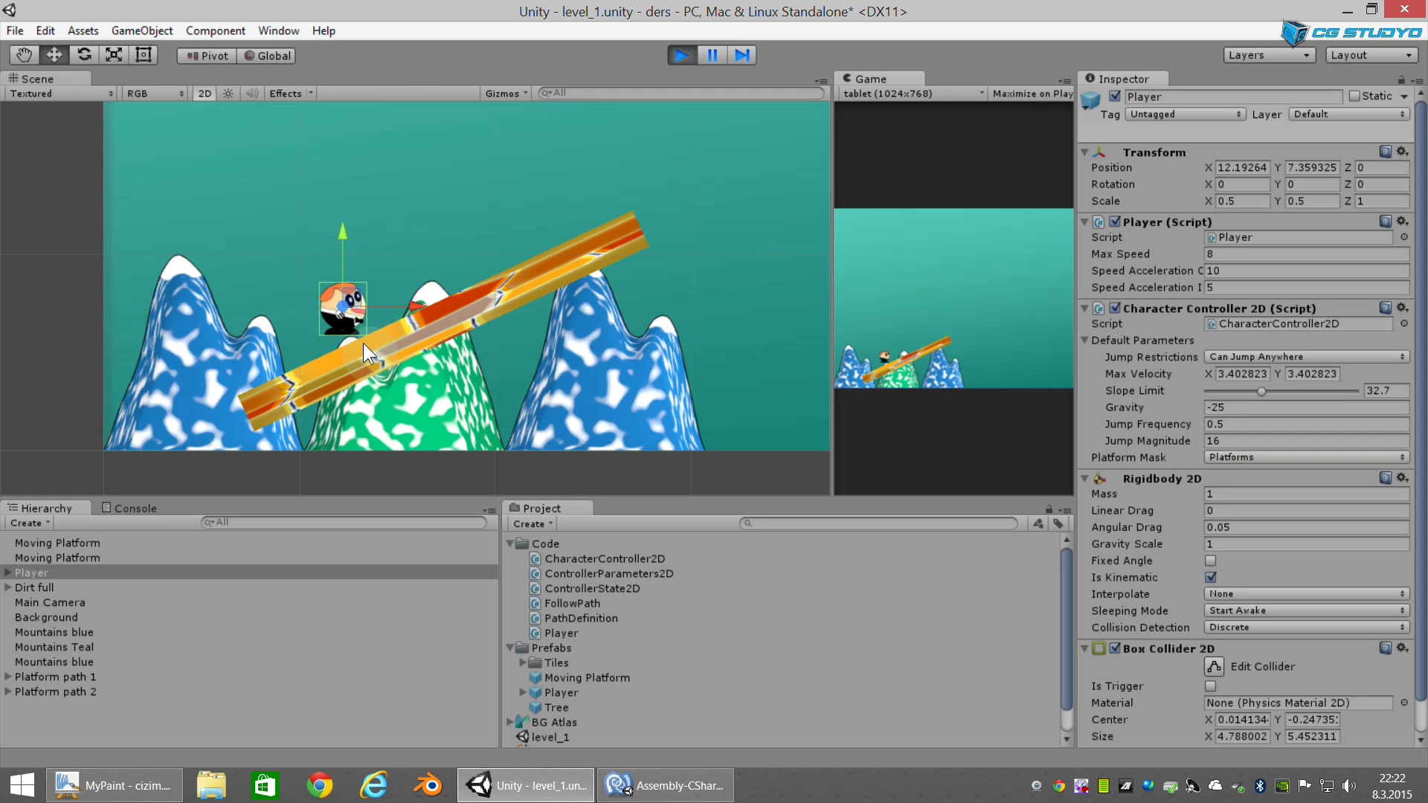
key("Left")
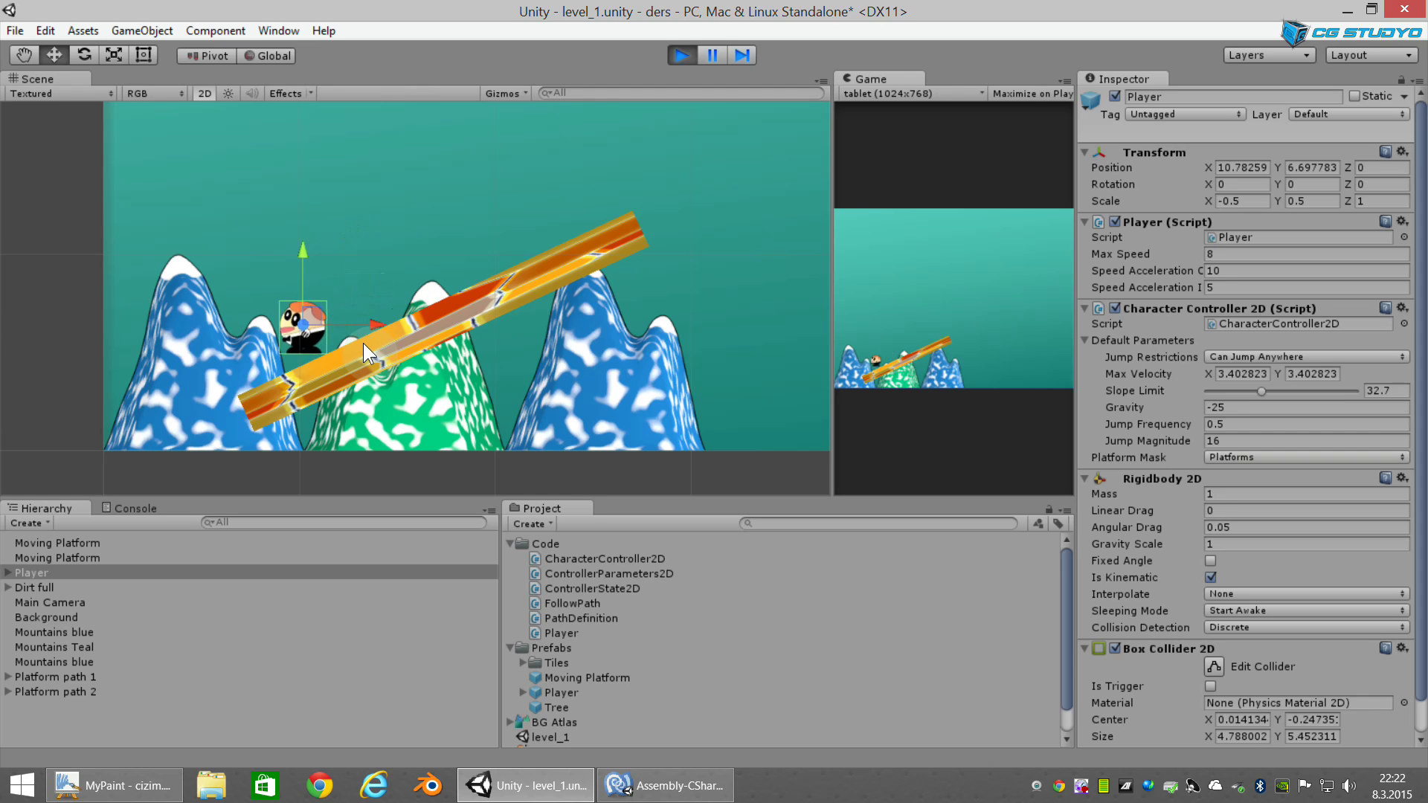
left_click(681, 55)
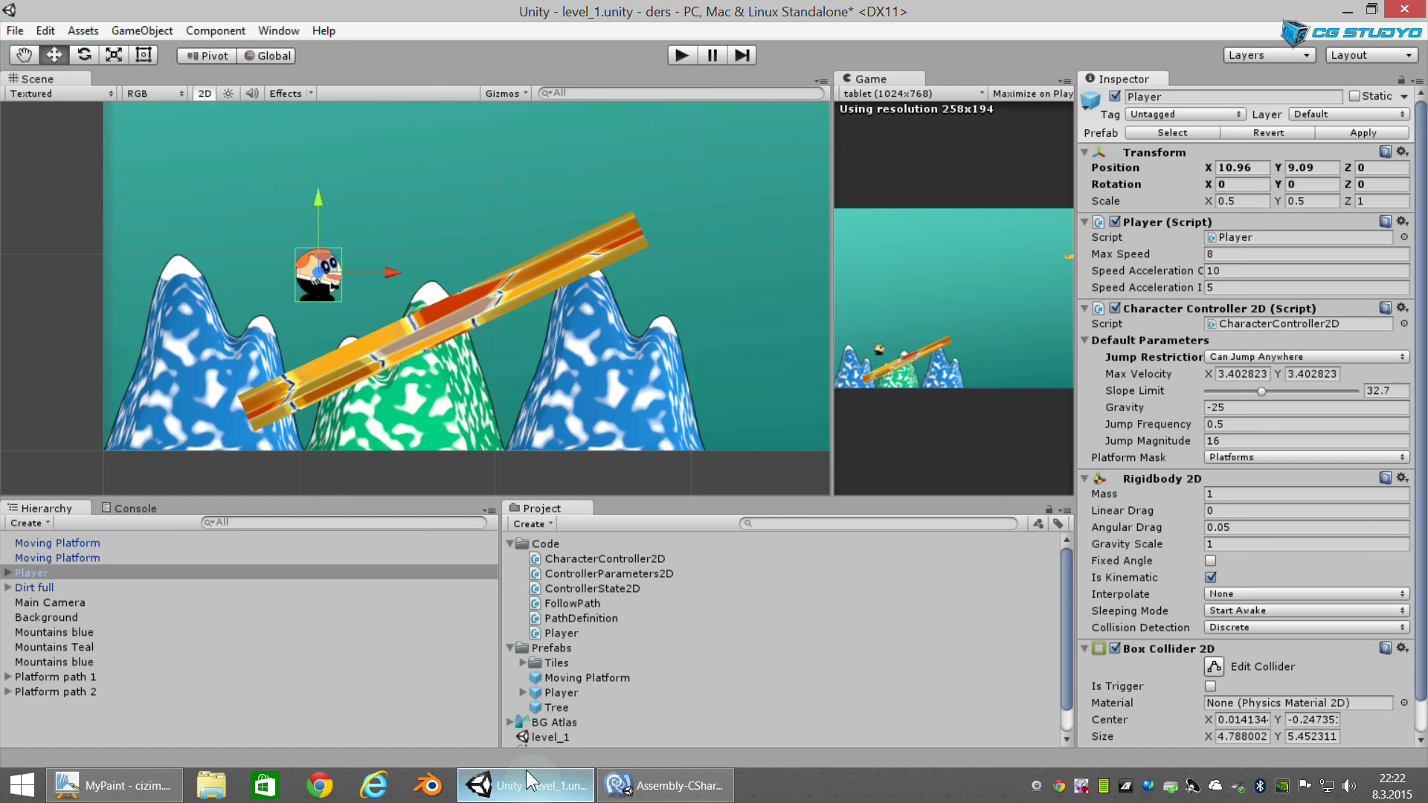
left_click(116, 785)
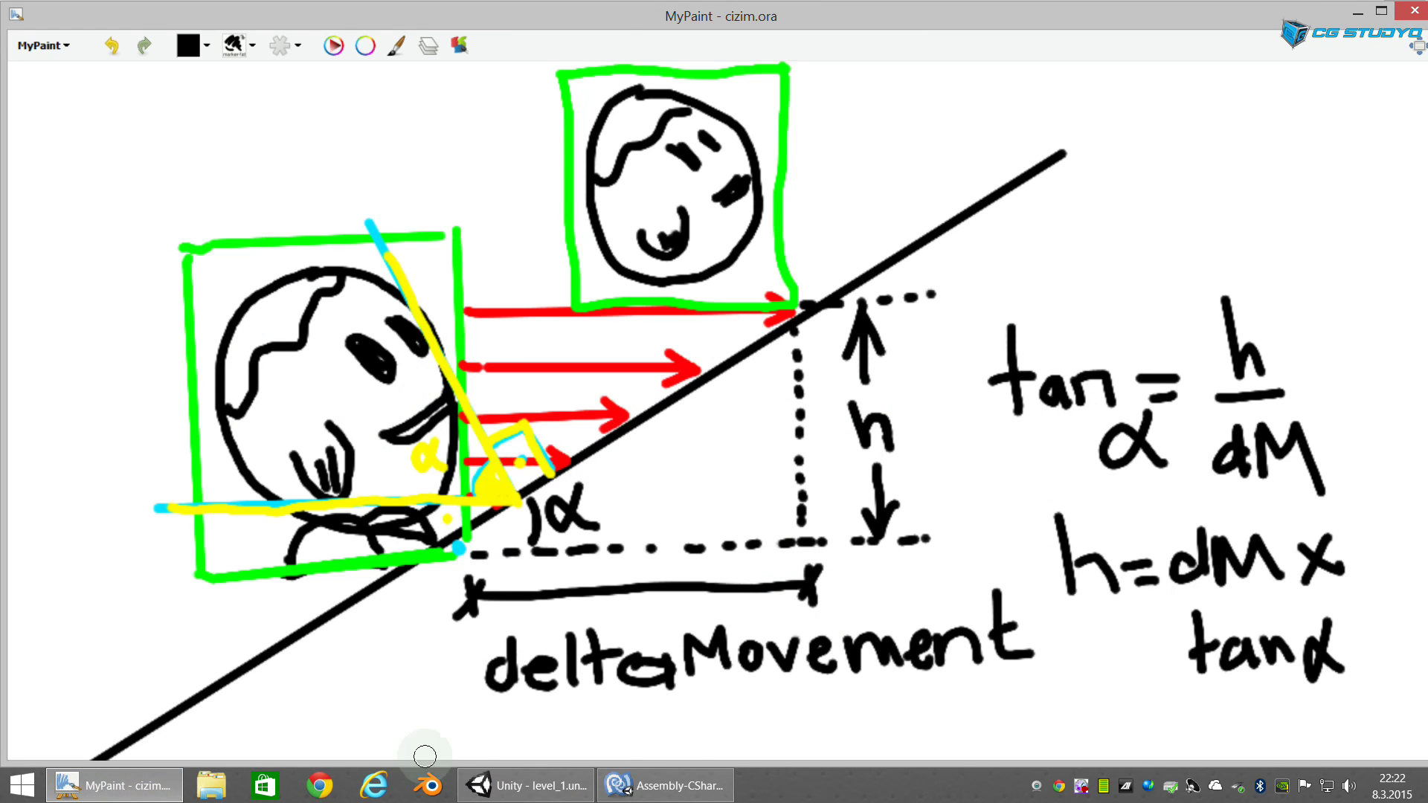
left_click(665, 785)
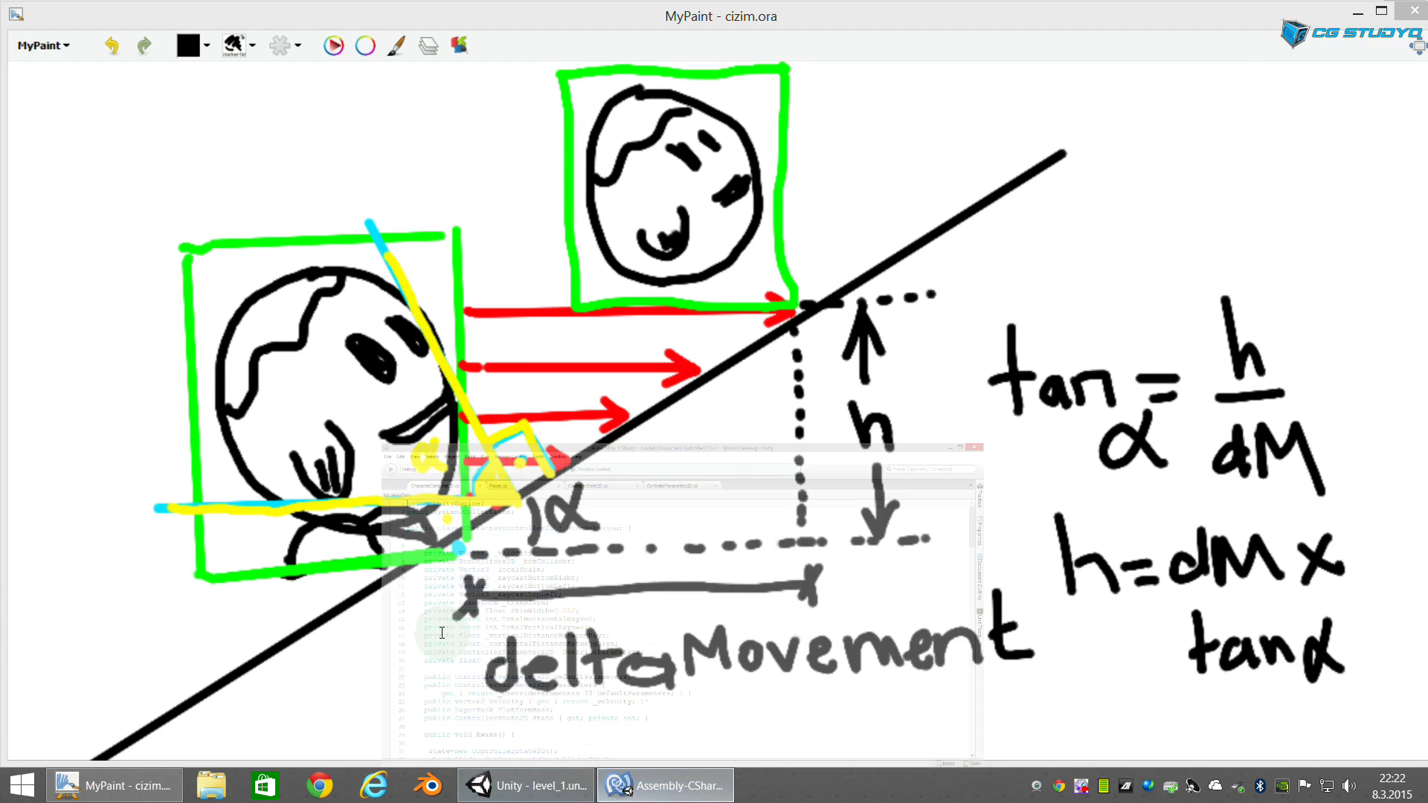
Step: Scroll CharacterController2D.cs down to the MoveHorizontally method and highlight its name
scroll(490, 588, "down", 5)
scroll(484, 565, "down", 1)
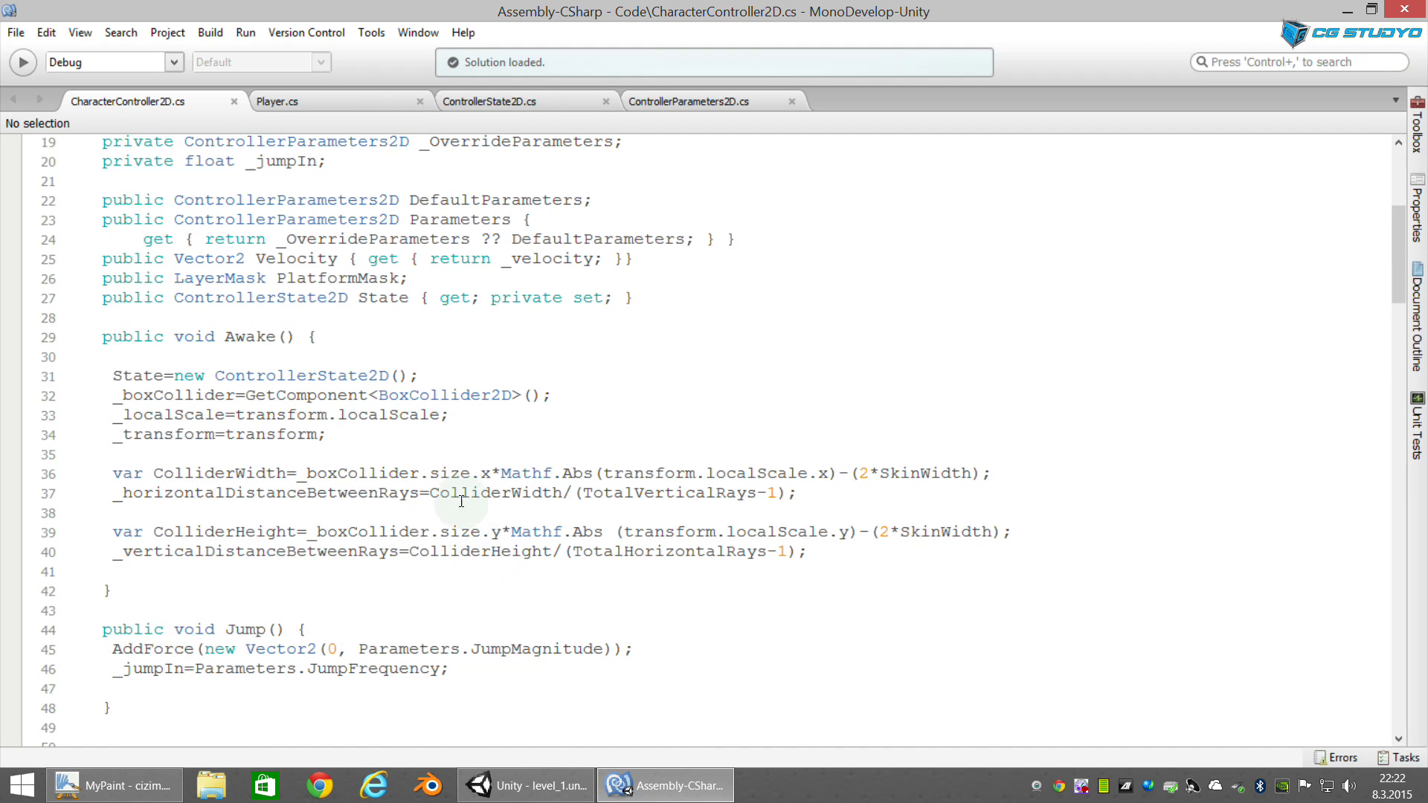
scroll(577, 616, "down", 2)
scroll(577, 618, "down", 3)
scroll(576, 618, "down", 1)
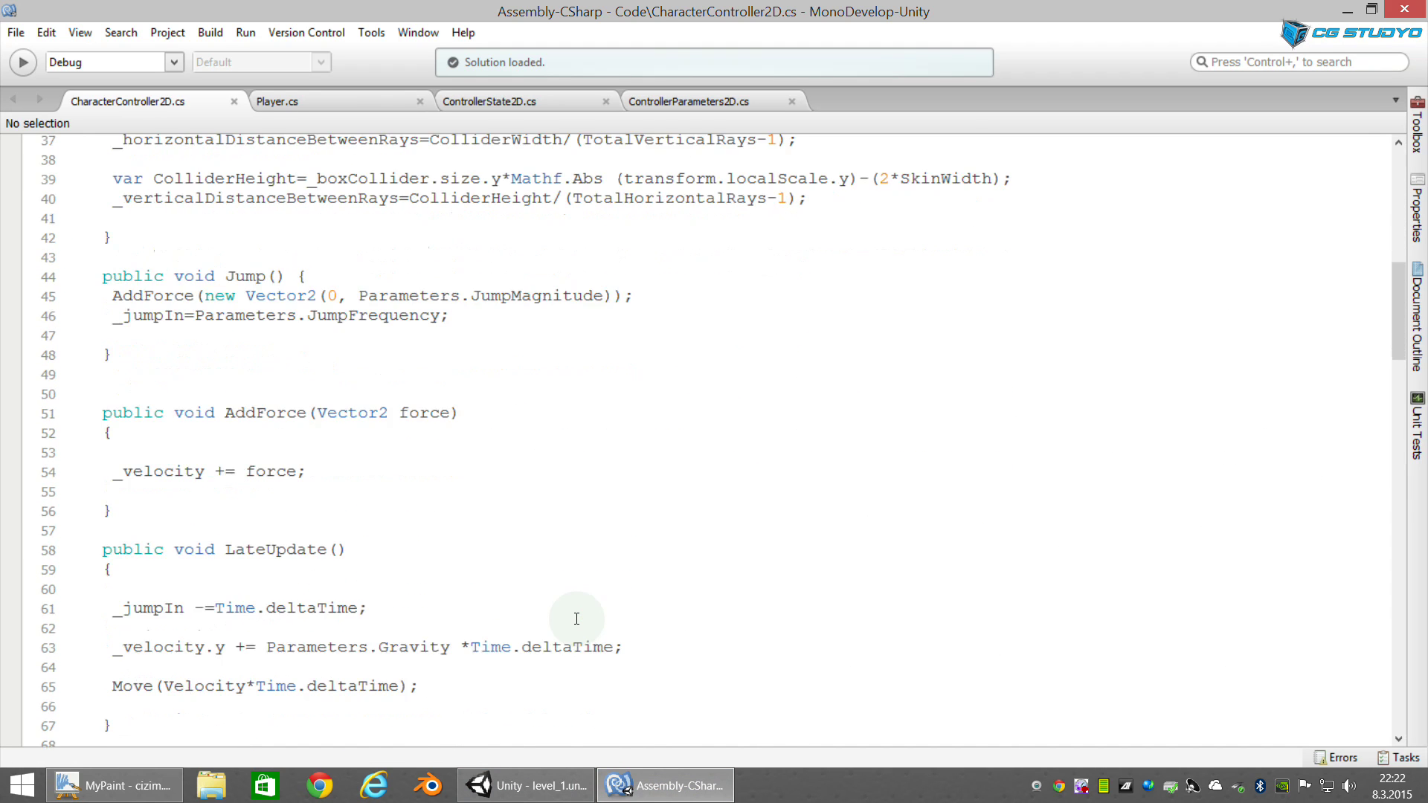
scroll(578, 619, "down", 1)
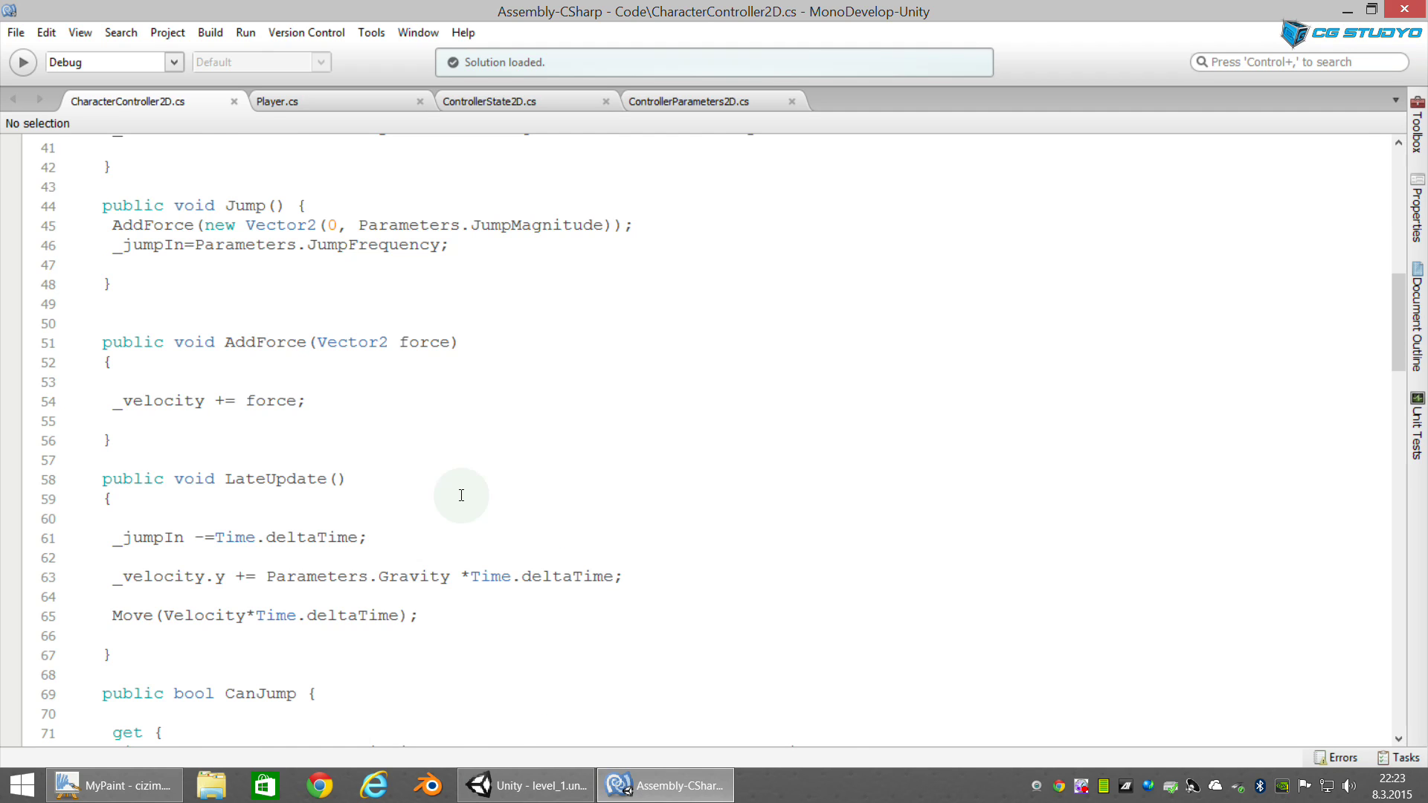
scroll(472, 504, "down", 1)
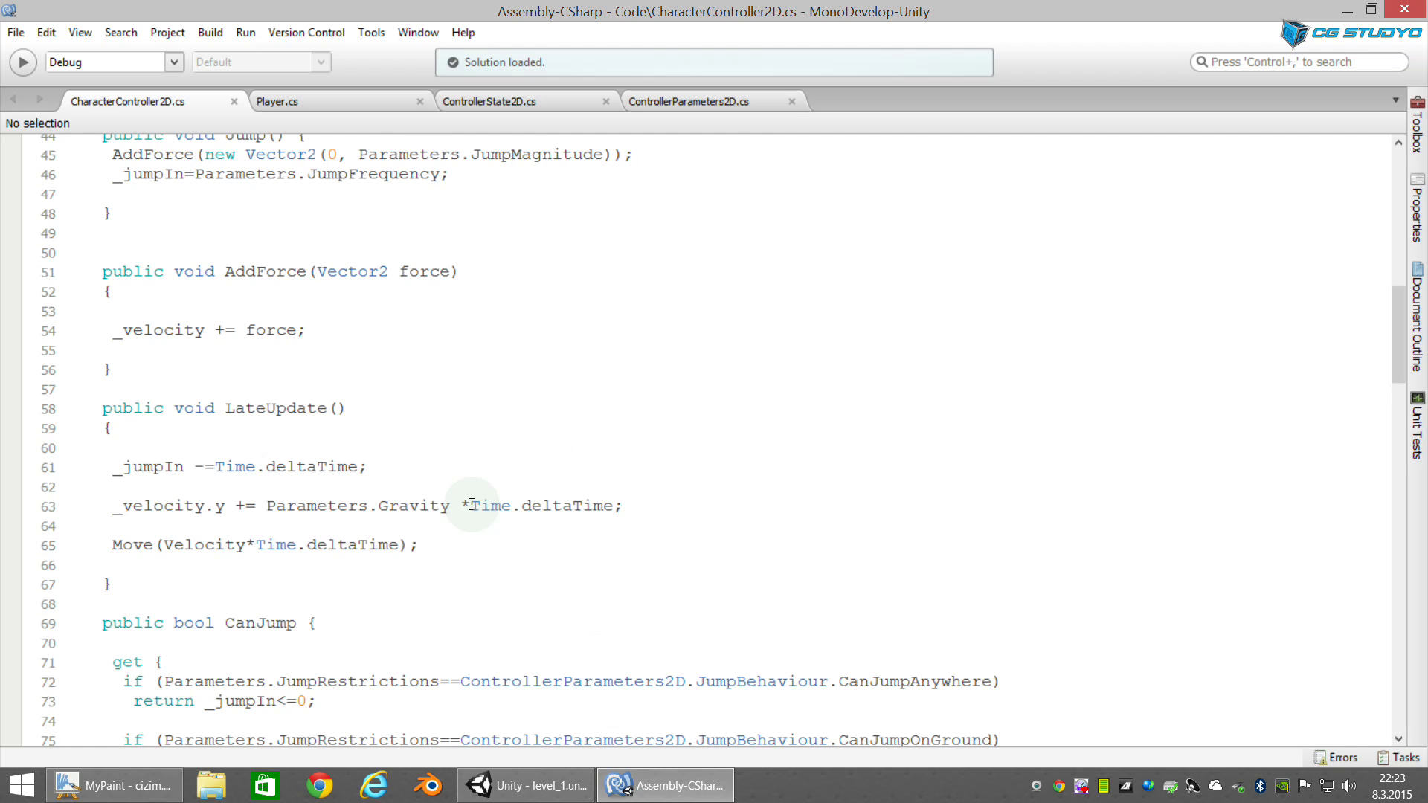
scroll(472, 504, "down", 2)
scroll(583, 536, "down", 3)
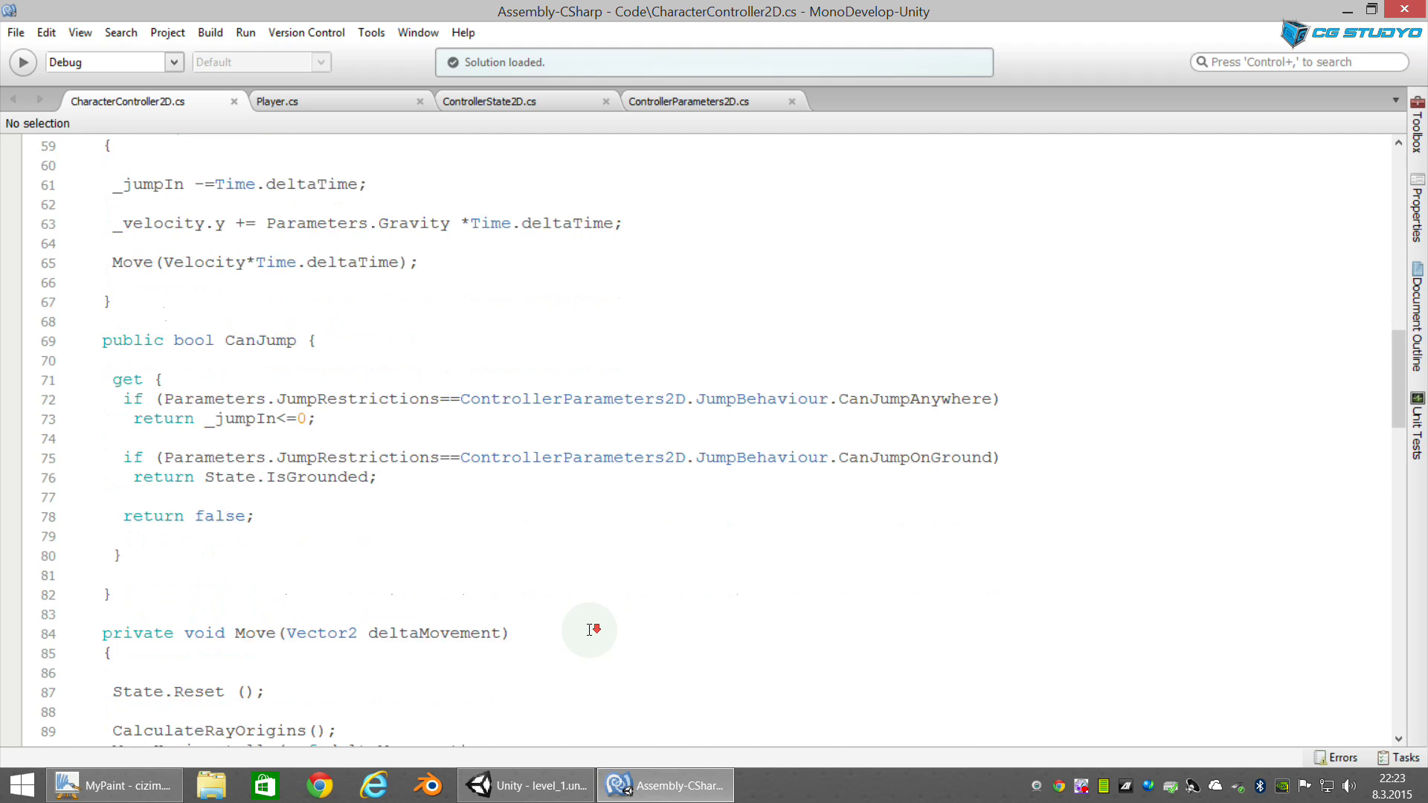
scroll(593, 628, "down", 3)
scroll(472, 494, "down", 4)
scroll(594, 616, "down", 1)
scroll(520, 565, "down", 1)
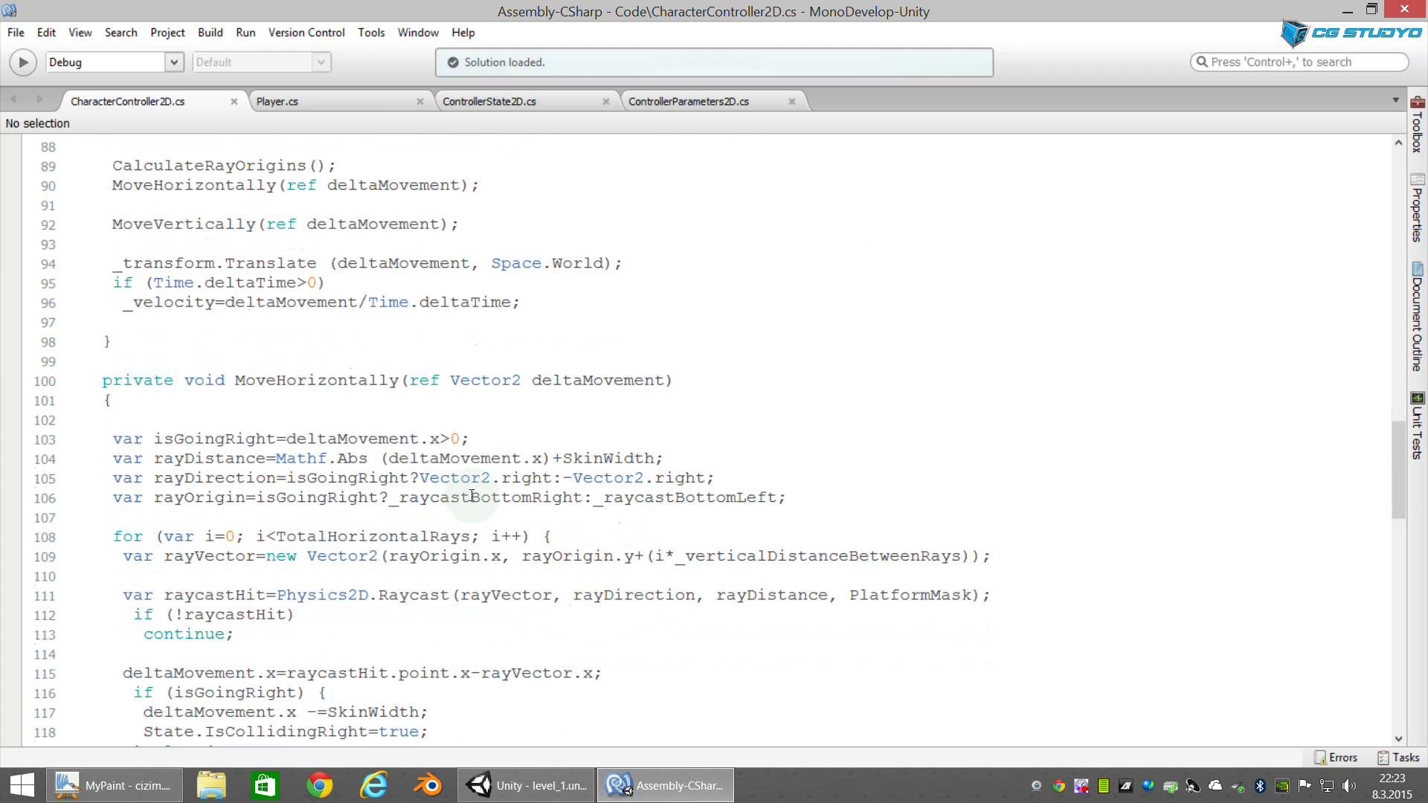
left_click_drag(232, 379, 396, 384)
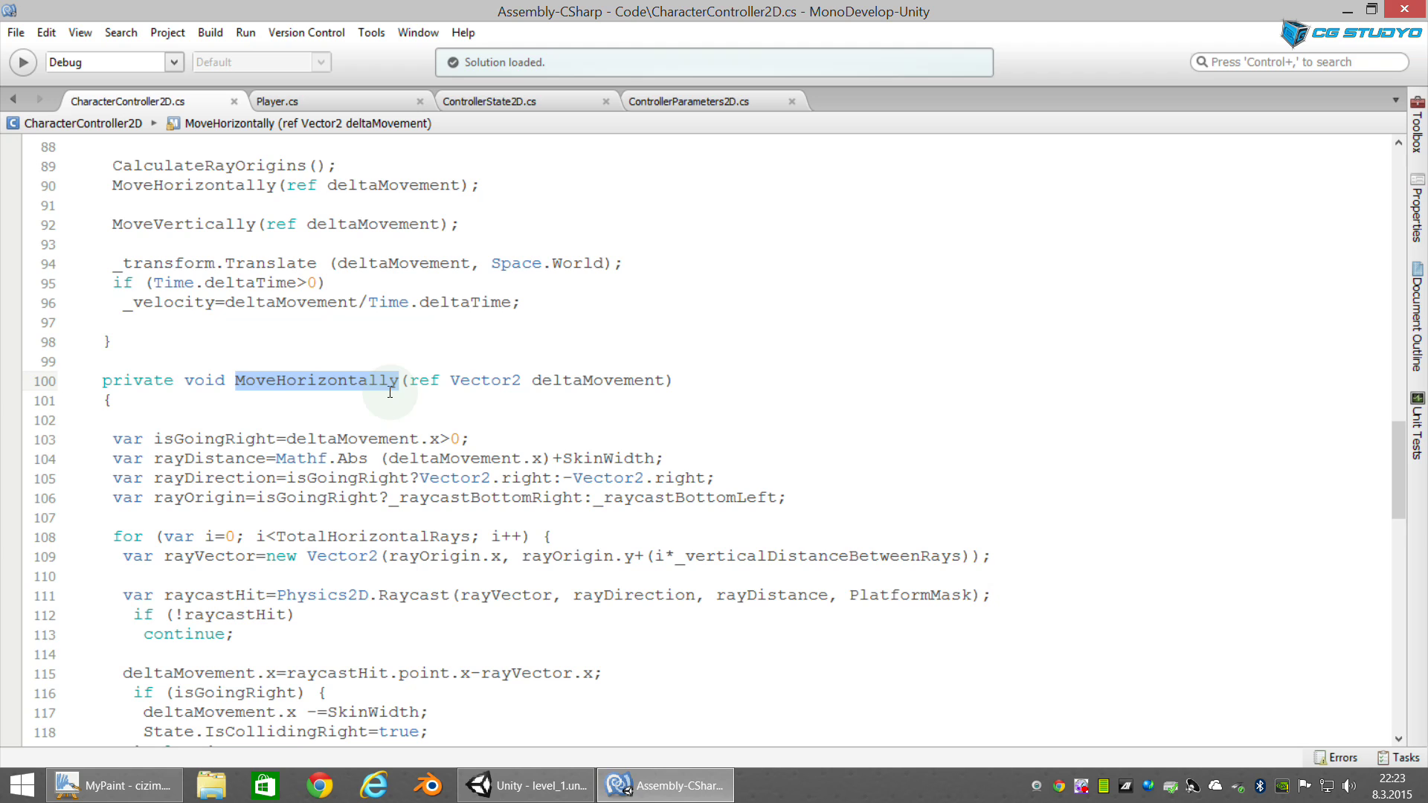
Step: Highlight TotalHorizontalRays in the loop condition and the Physics2D.Raycast call on line 111
scroll(357, 401, "down", 2)
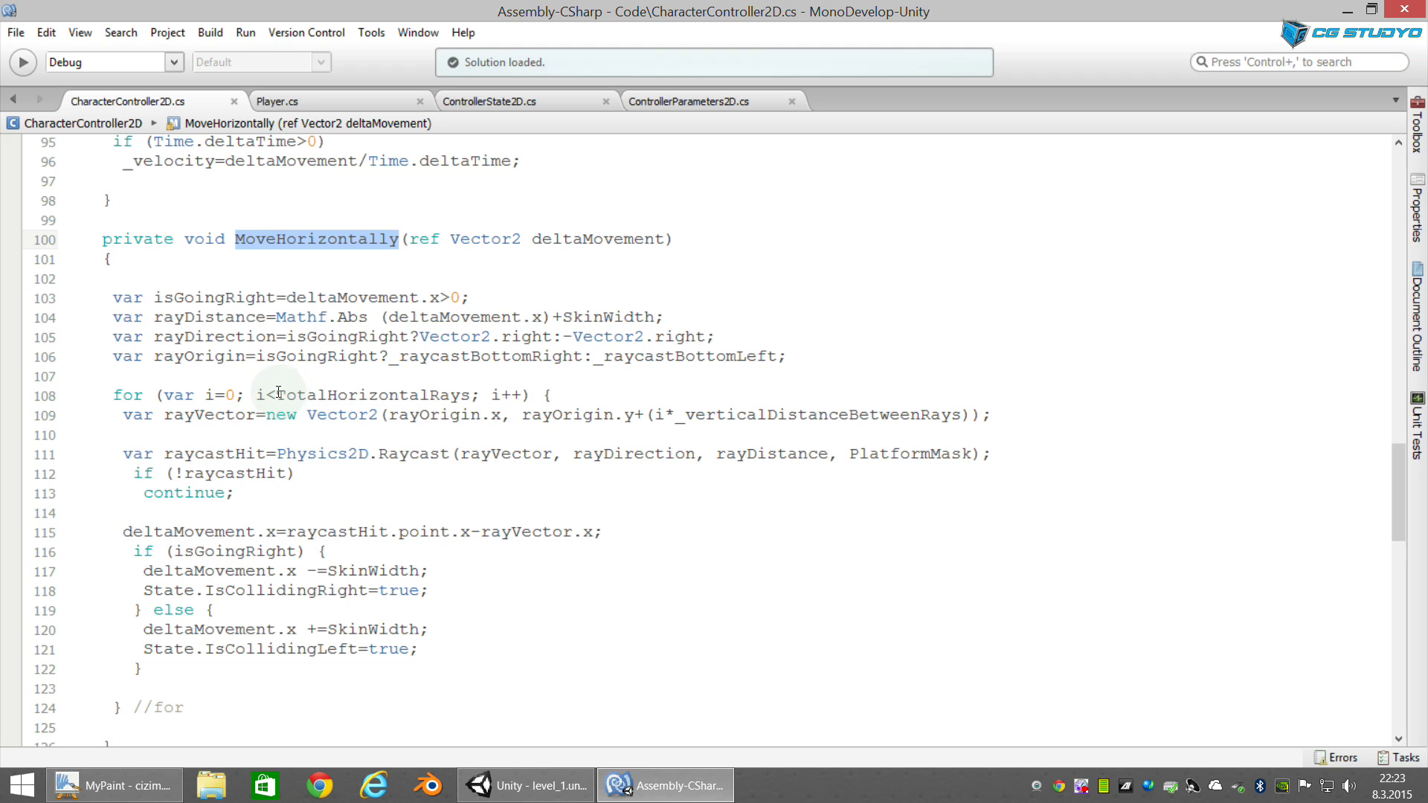
left_click_drag(277, 395, 470, 396)
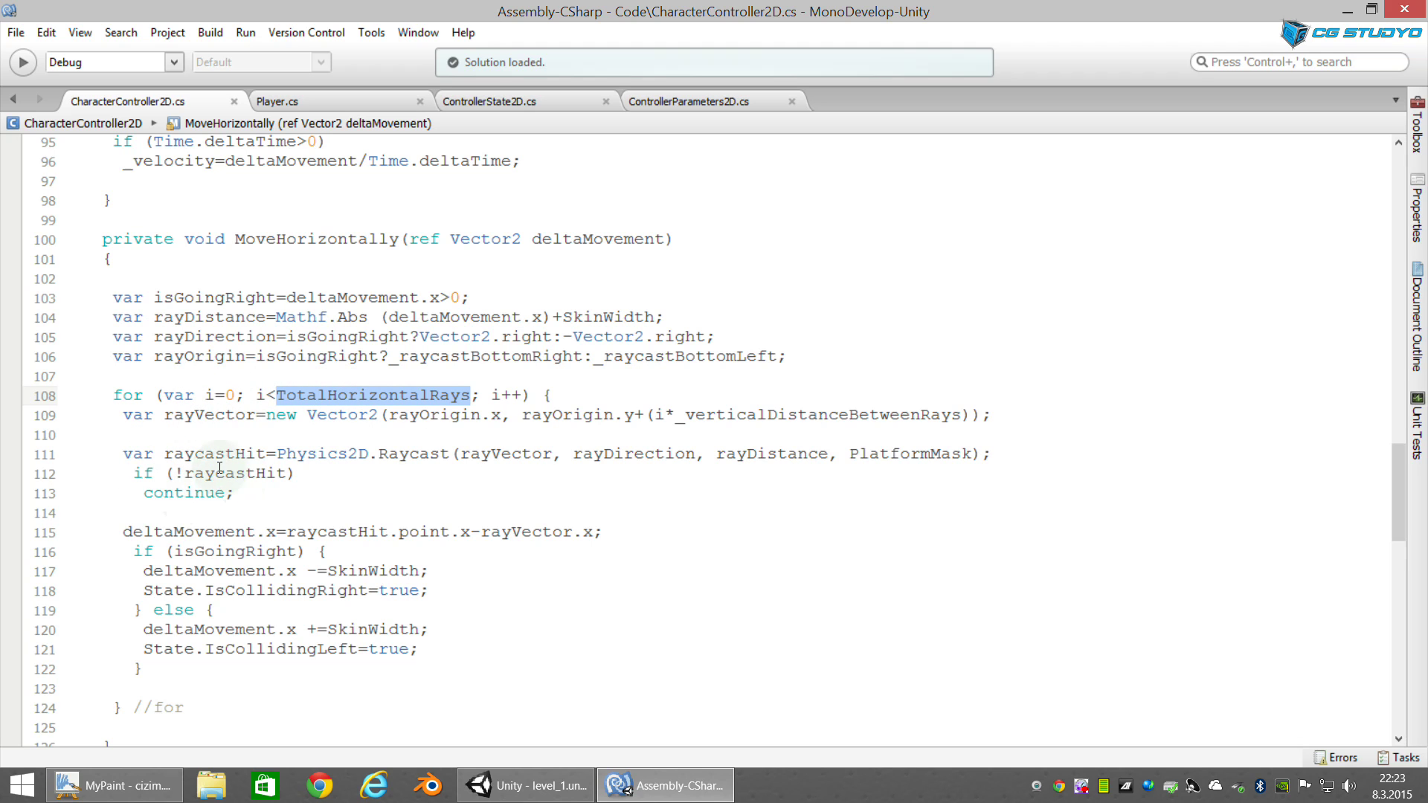
left_click_drag(132, 454, 450, 455)
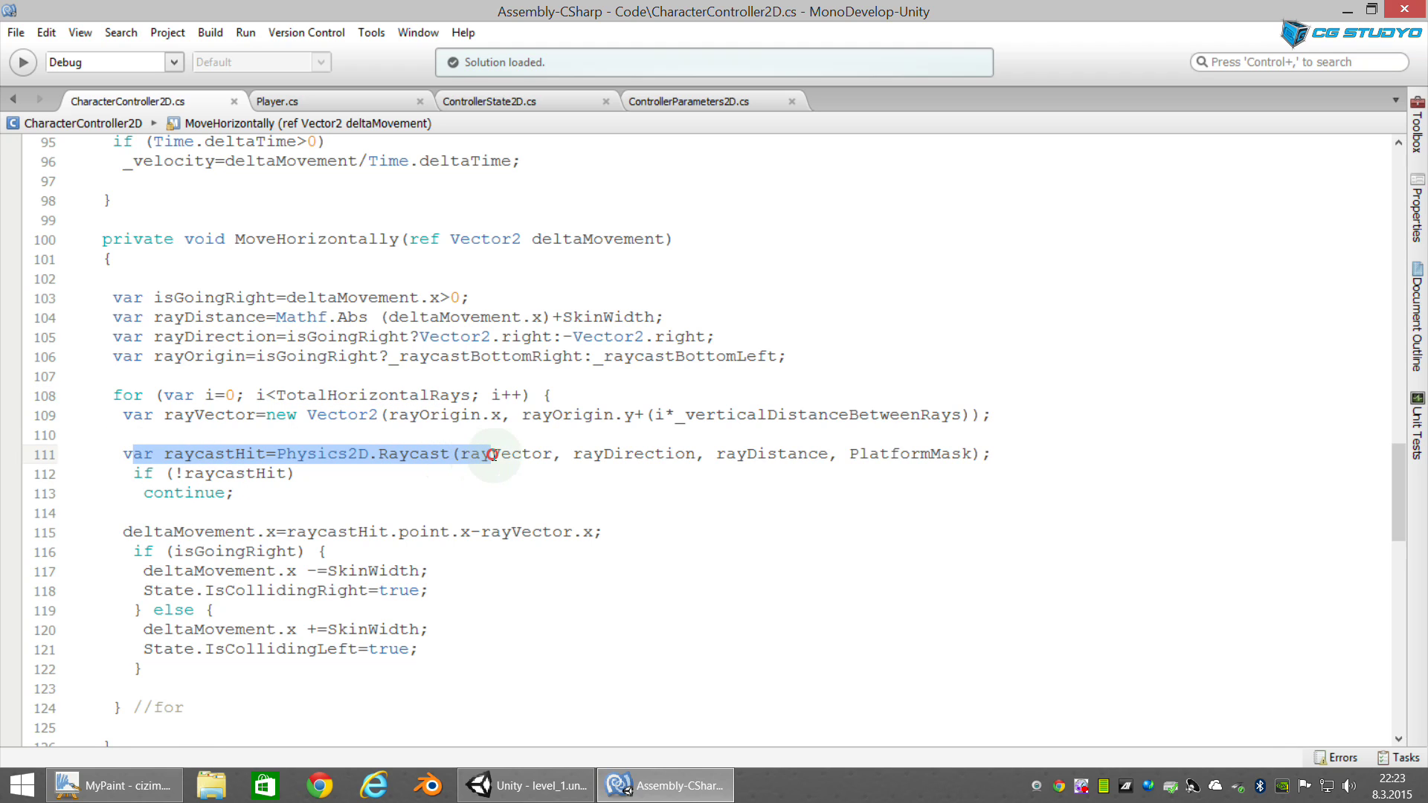
Step: In the cizim.ora diagram, reinforce the yellow angle corner, then paint over it in red
left_click(115, 785)
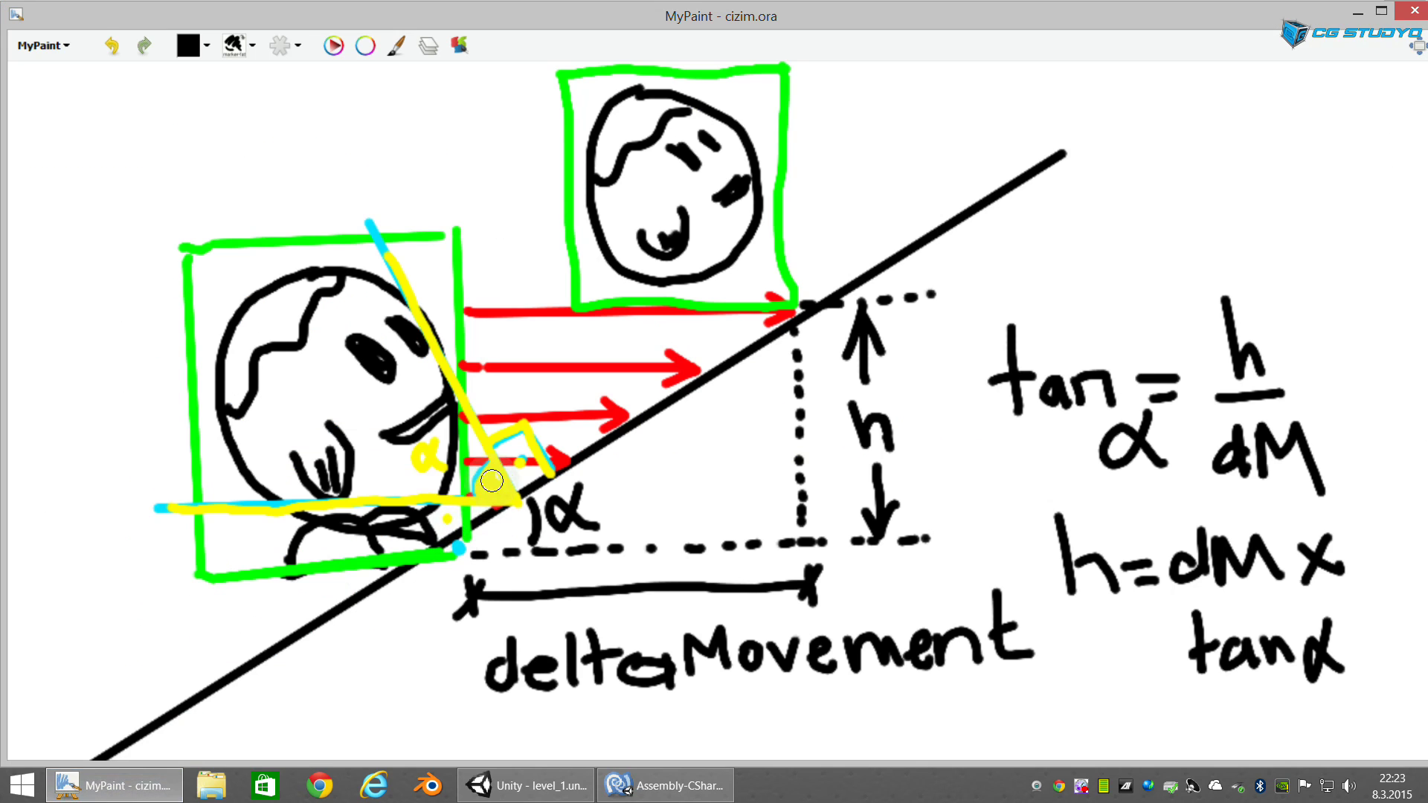
left_click_drag(468, 500, 505, 494)
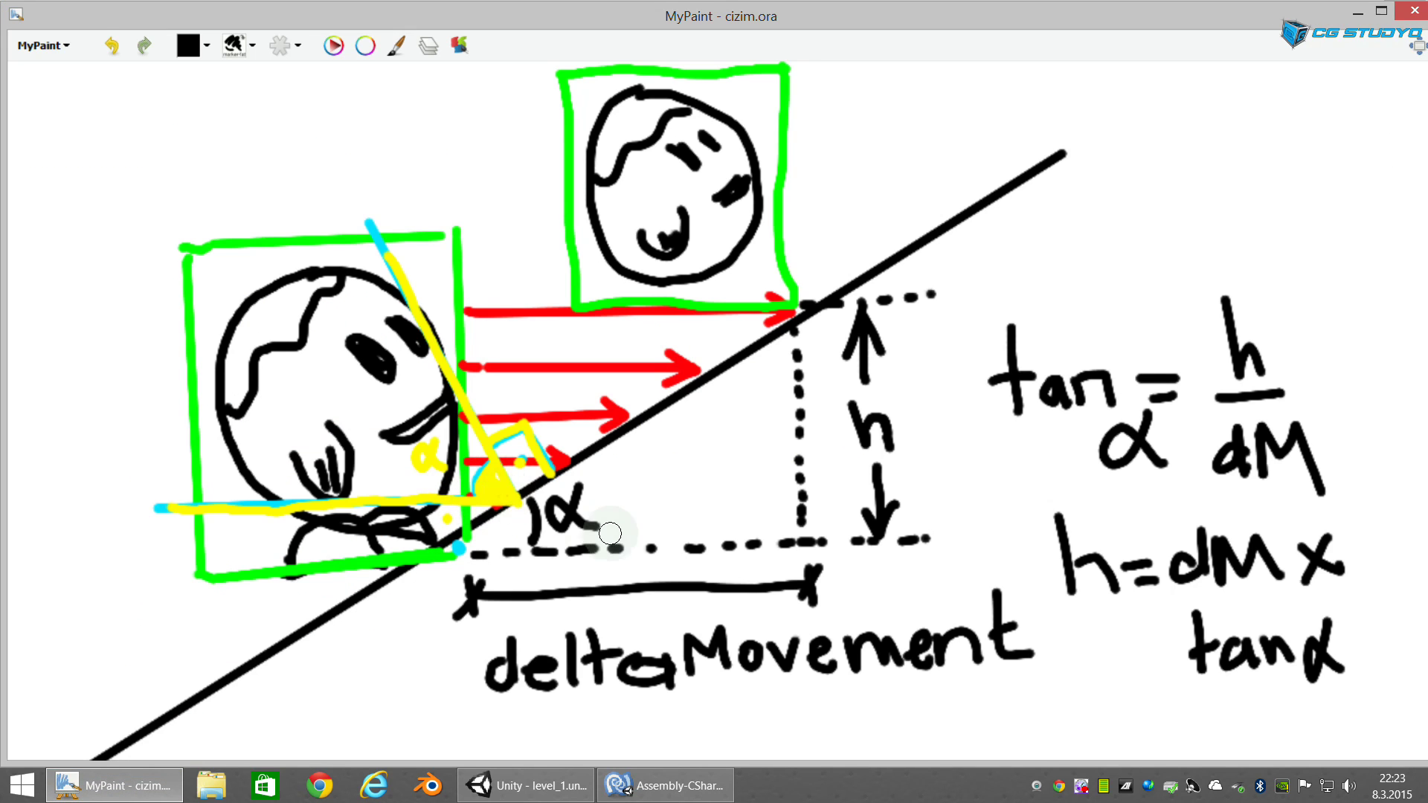
key("x")
key("x")
key("x")
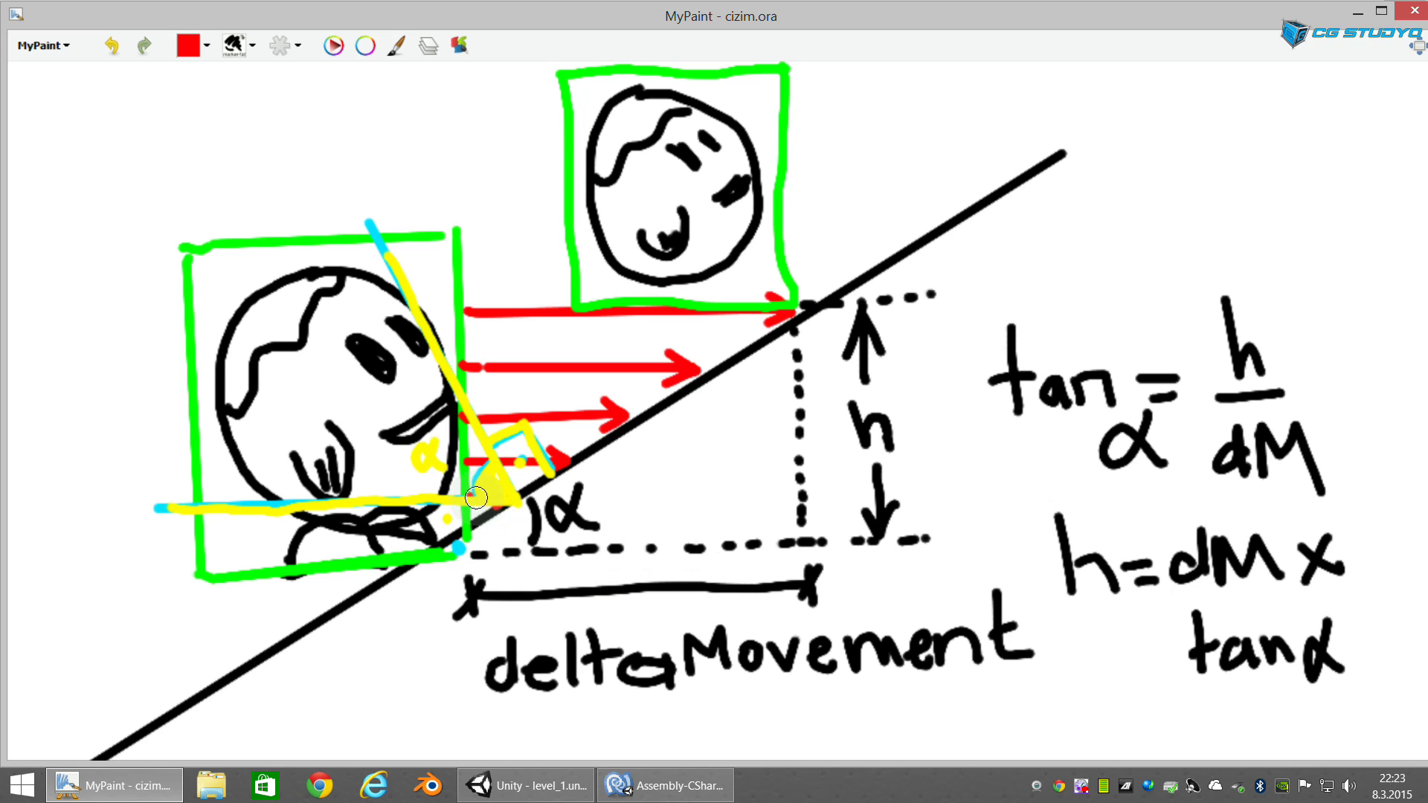
mouse_move(475, 494)
left_mouse_down()
mouse_move(513, 495)
mouse_move(501, 508)
left_mouse_up()
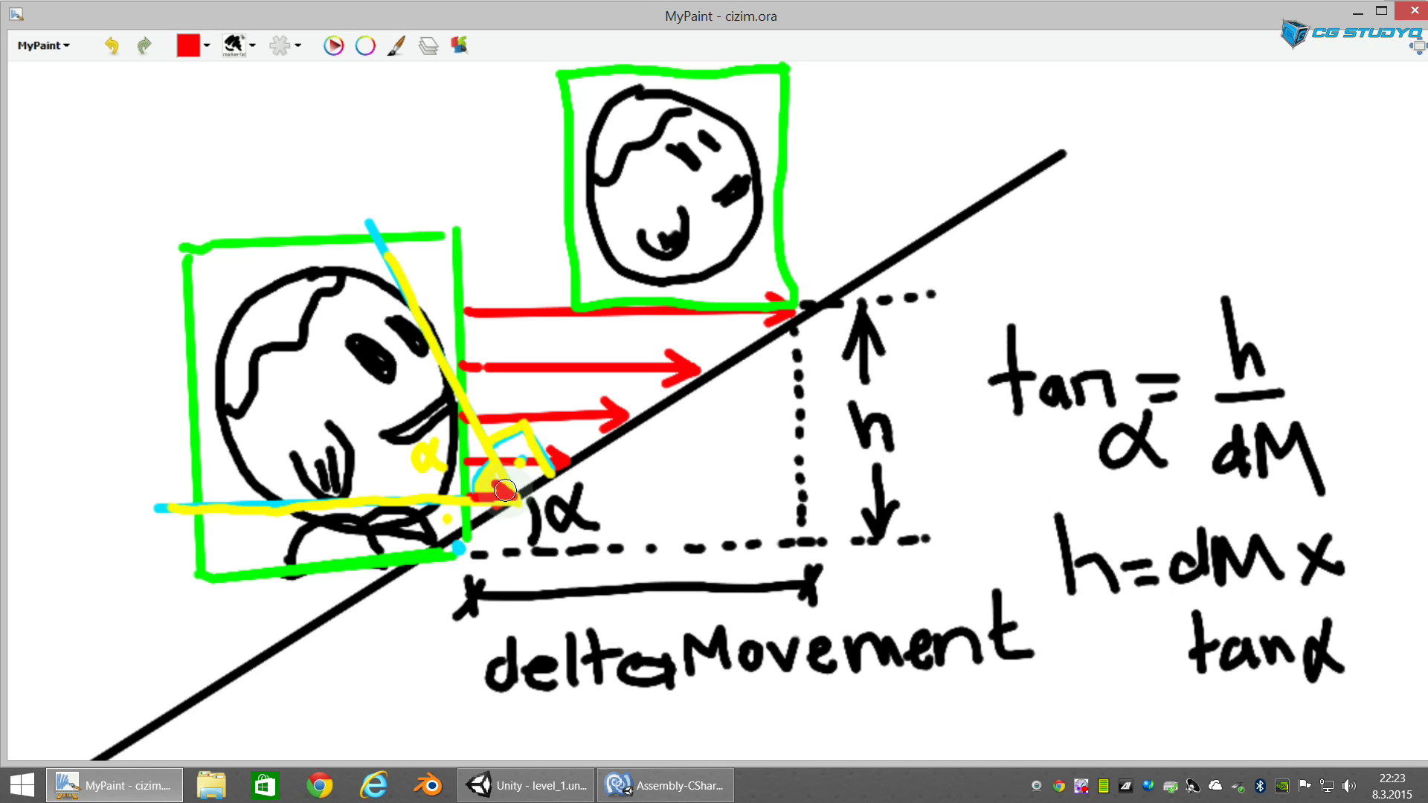
Step: Insert two blank lines after 'continue;' on line 113 in the raycast loop
left_click(673, 788)
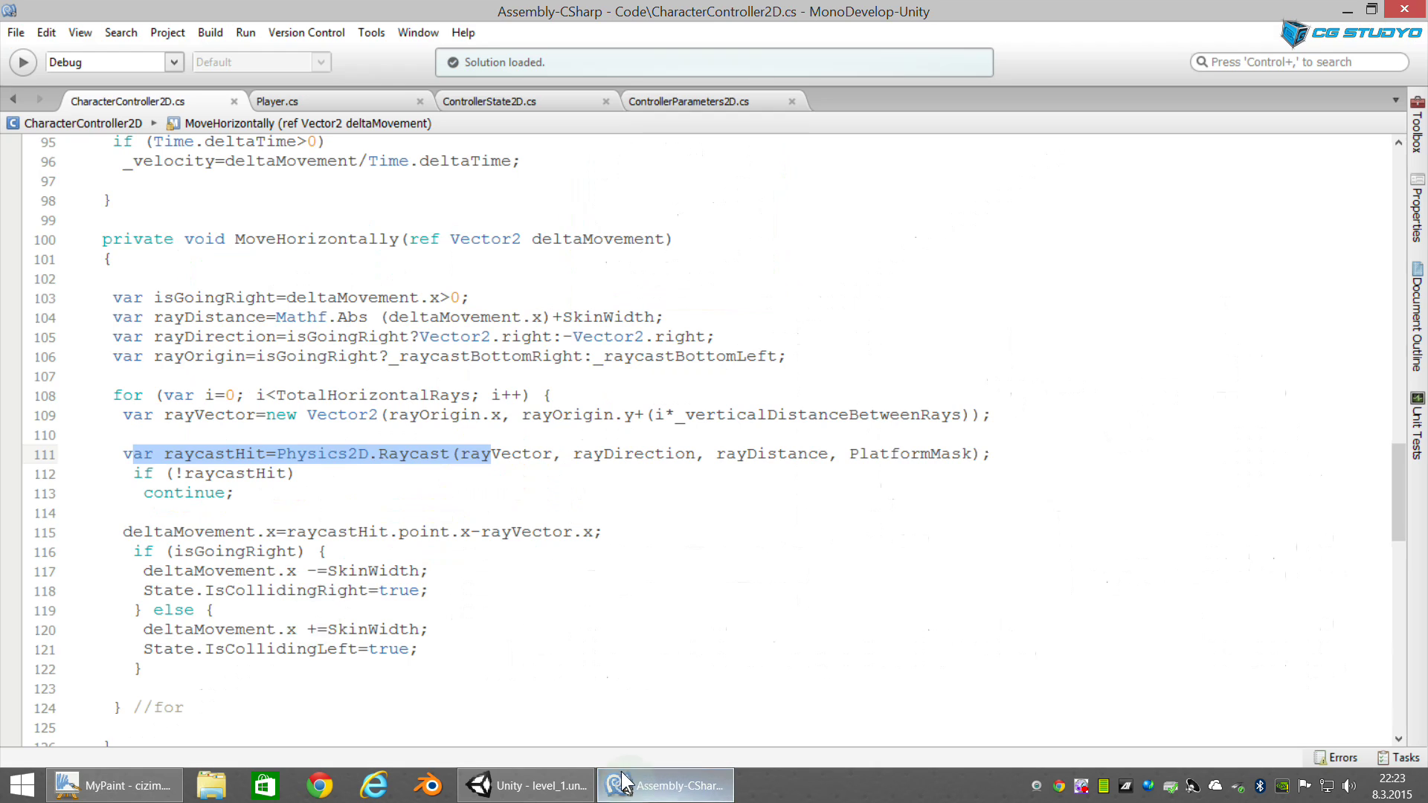
left_click(133, 471)
left_click_drag(133, 471, 252, 496)
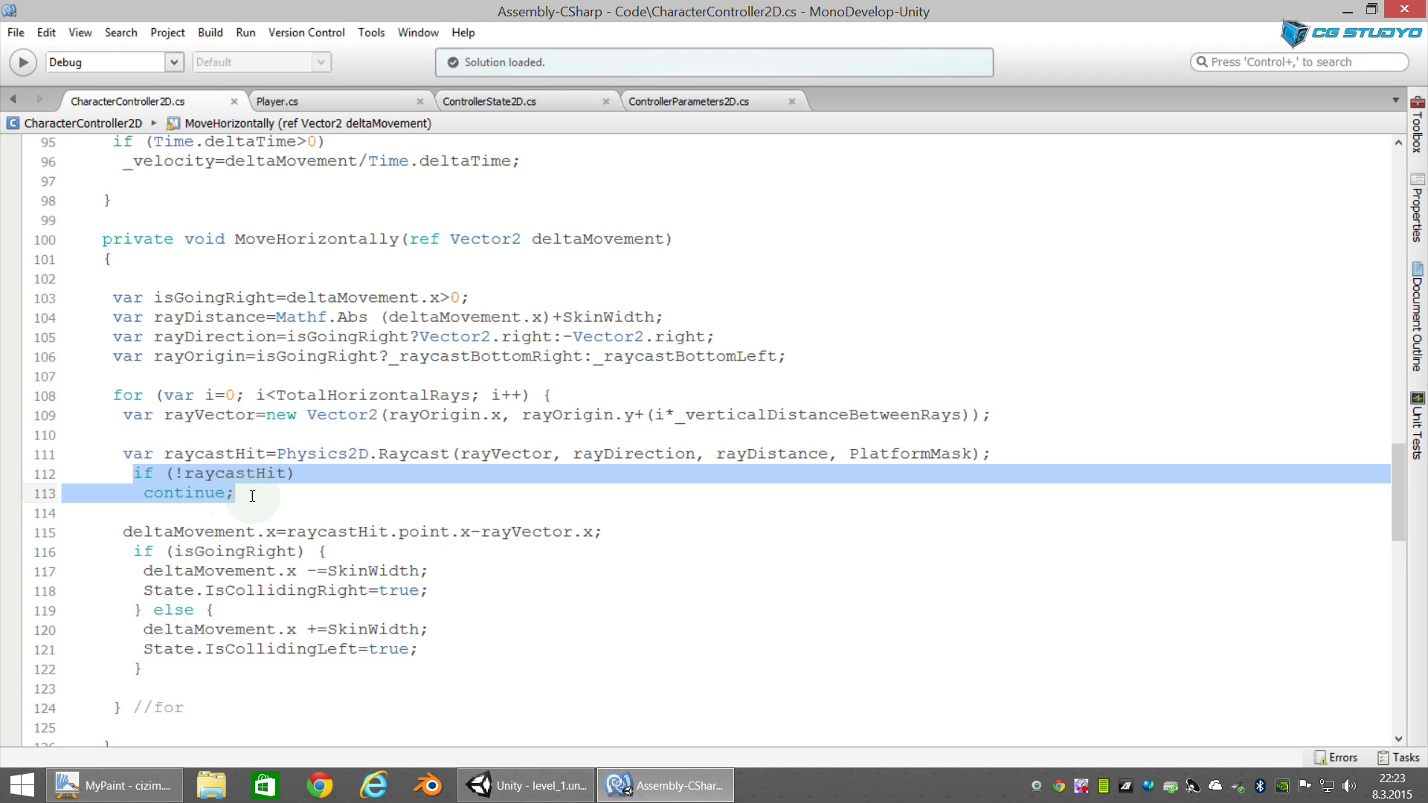
left_click(252, 495)
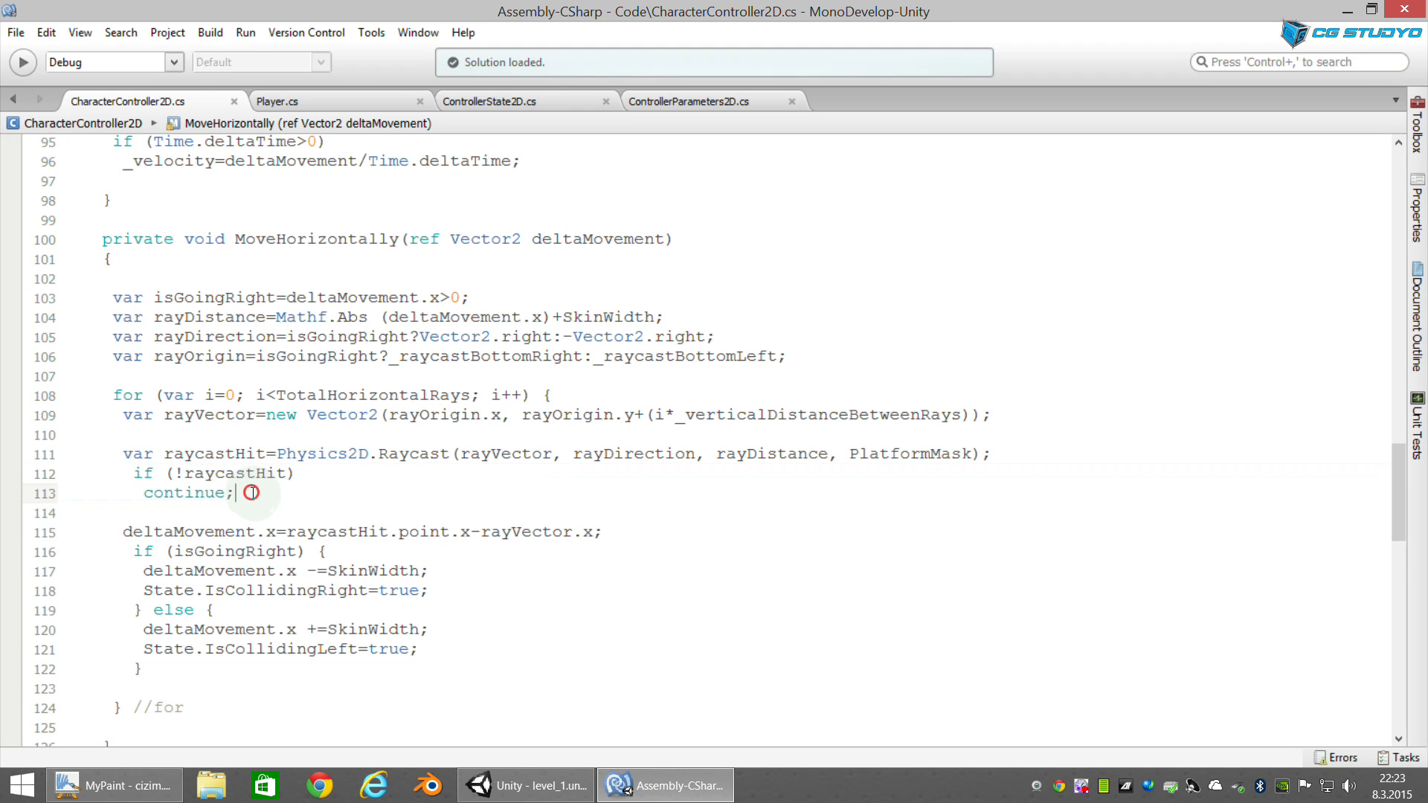
left_click_drag(186, 474, 295, 473)
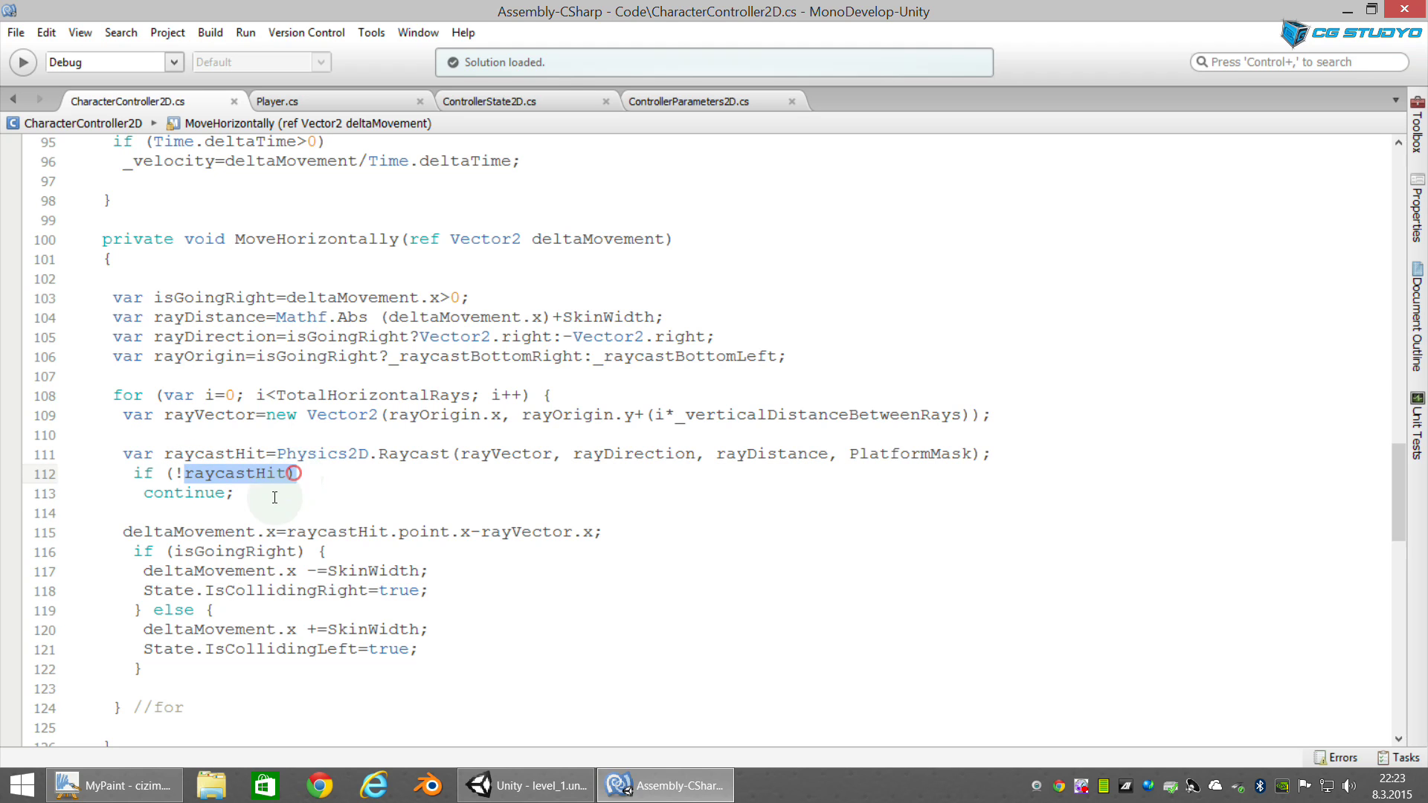
left_click(245, 494)
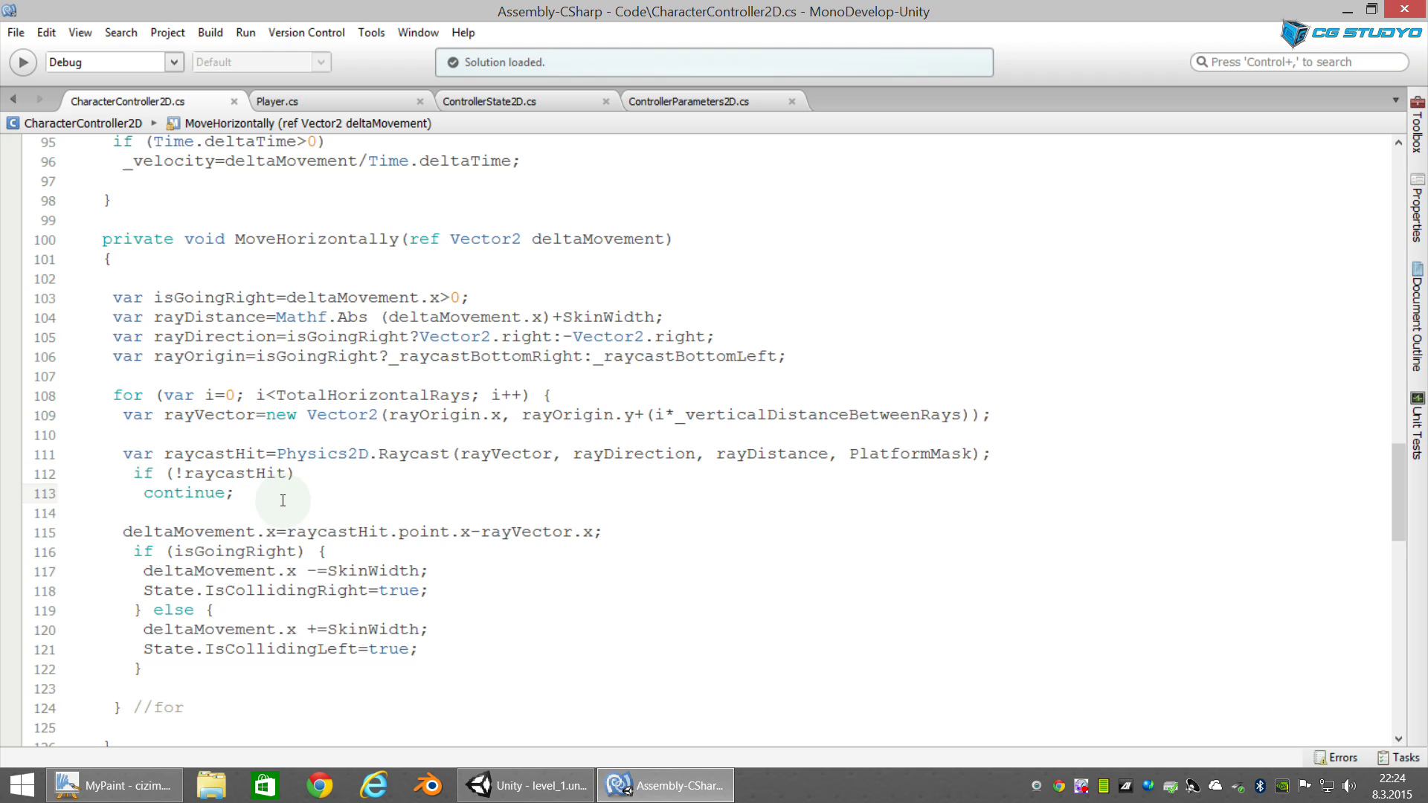
key("Return")
key("Return")
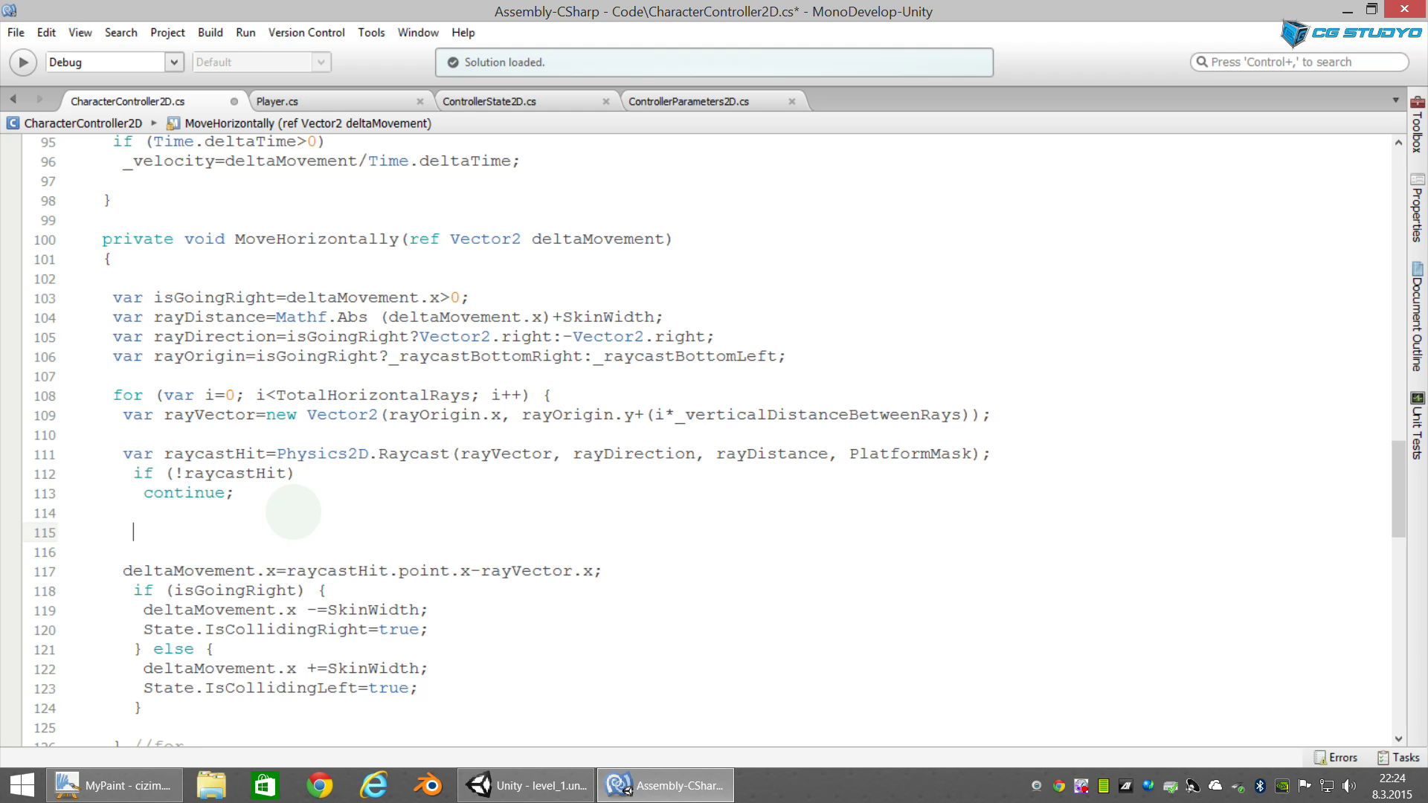
Step: Type 'if (i==0 && HandleHorizontalSlope(ref deltaMovement, Vector2.Angle (raycastHit.normal' on line 115
type("if (i==0 ")
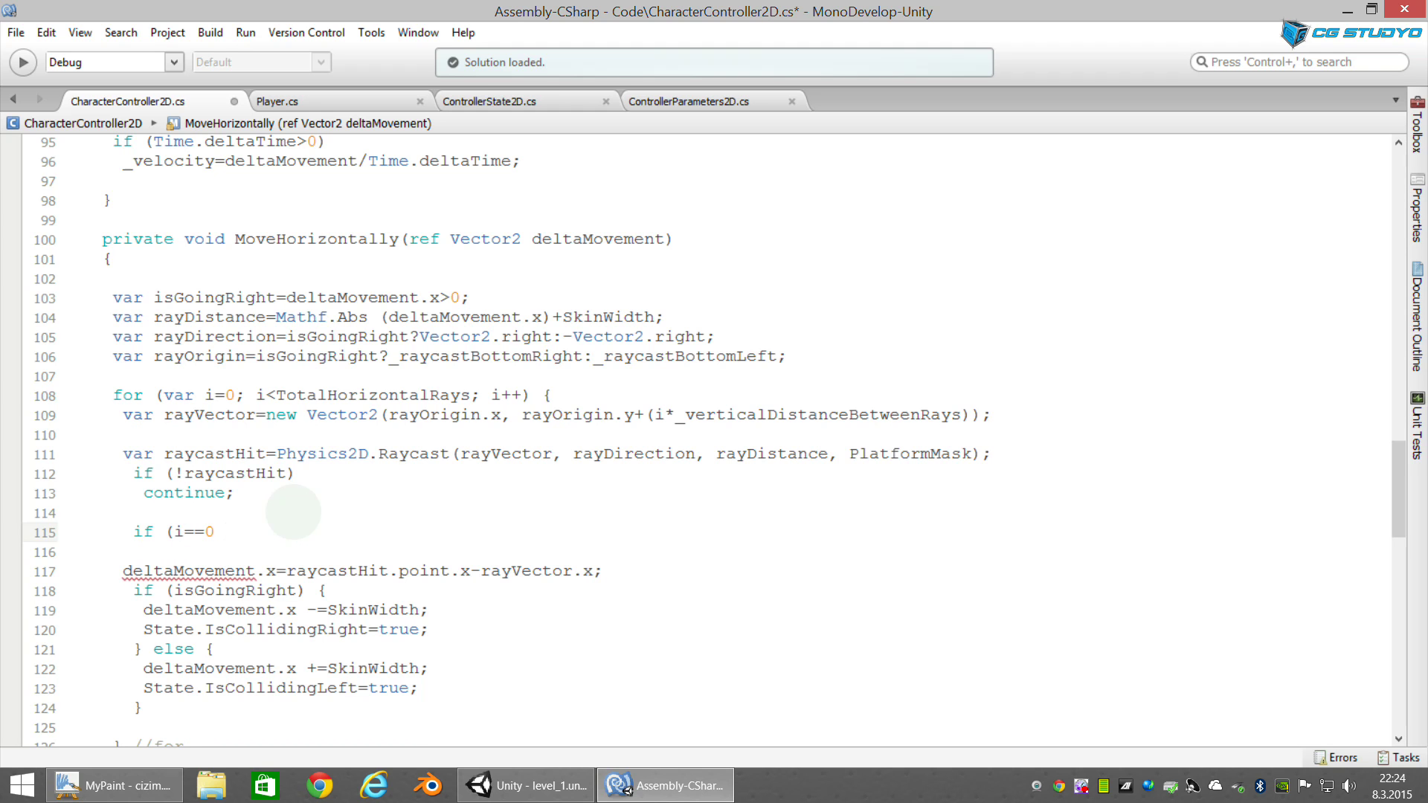
type("&& ")
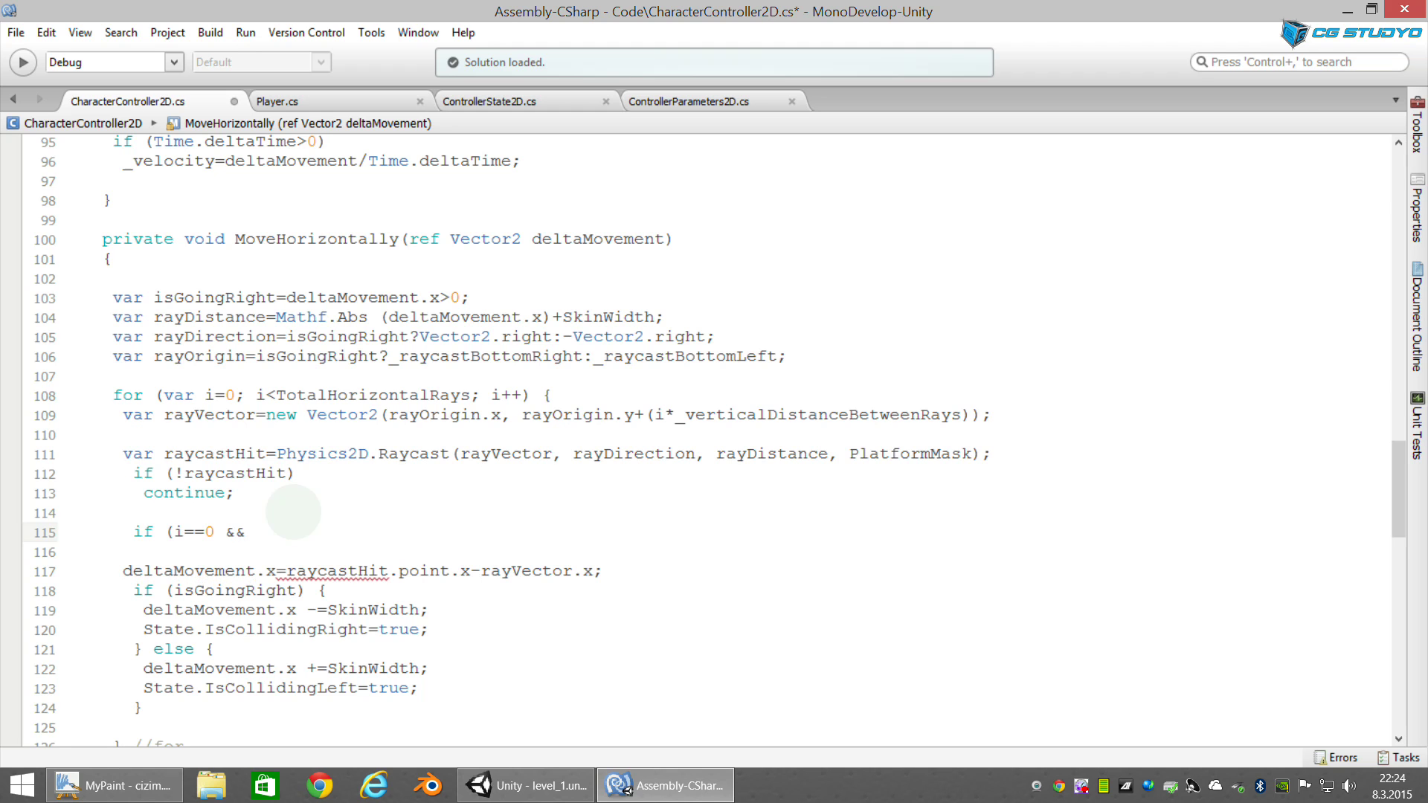
type("Hand")
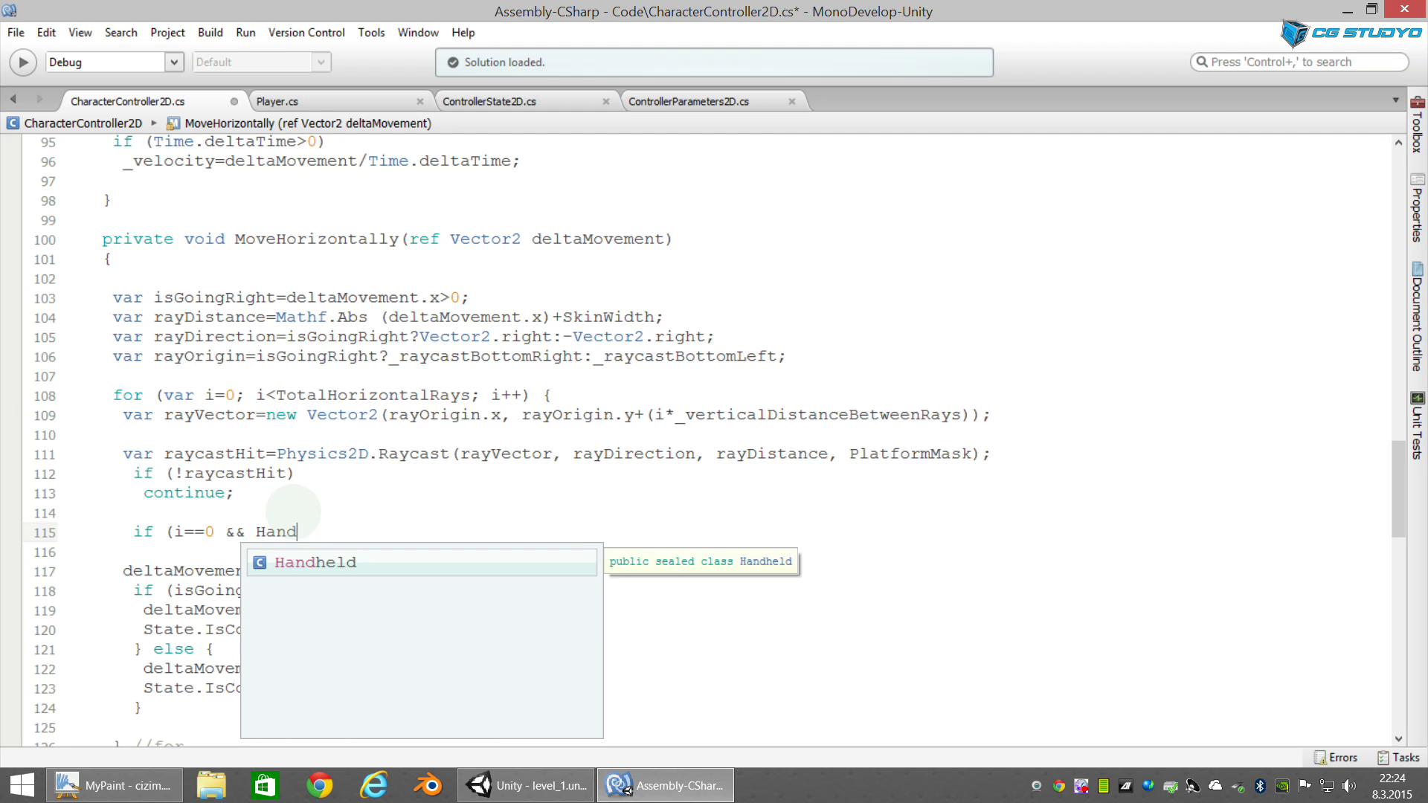
type("leHorizontalSlope")
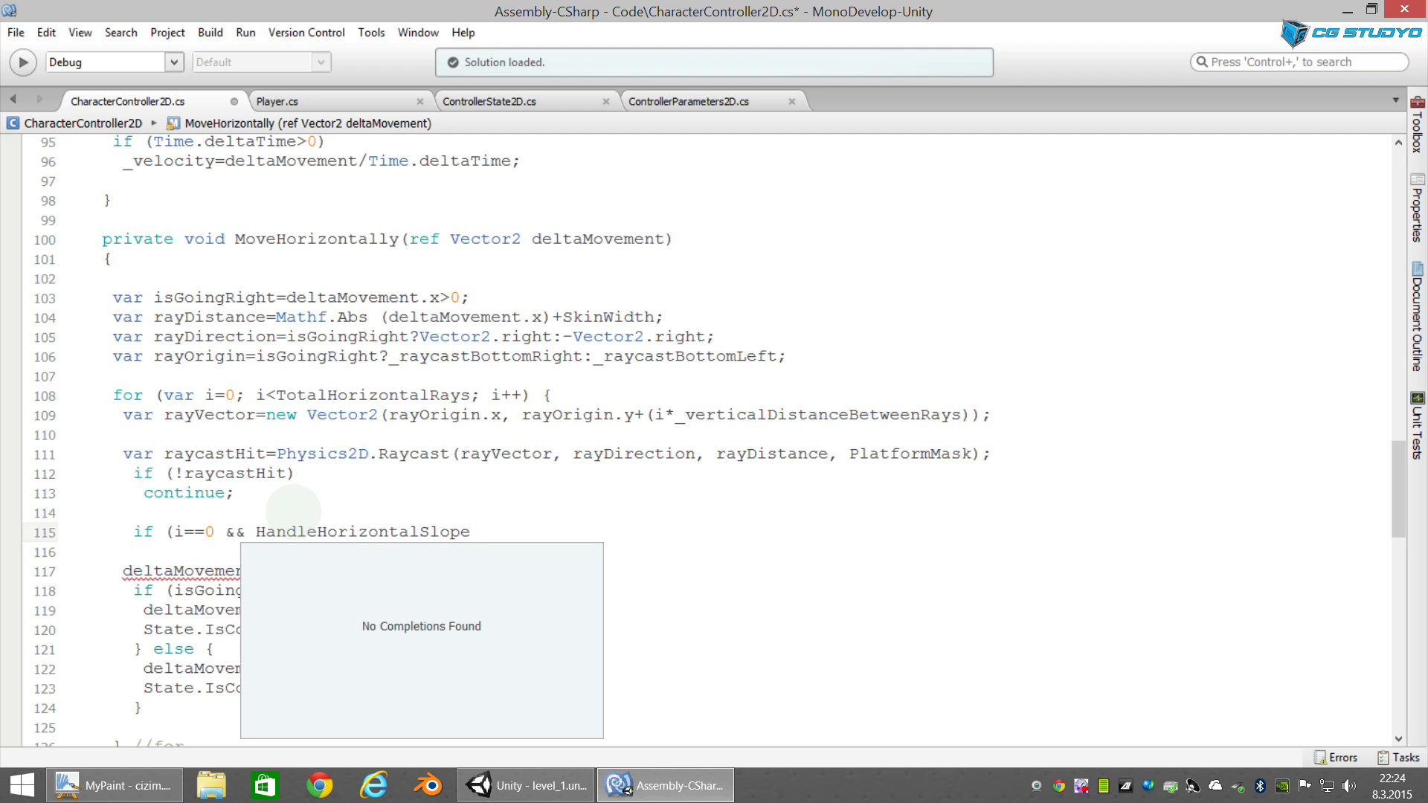
type("(ref delta")
key("Return")
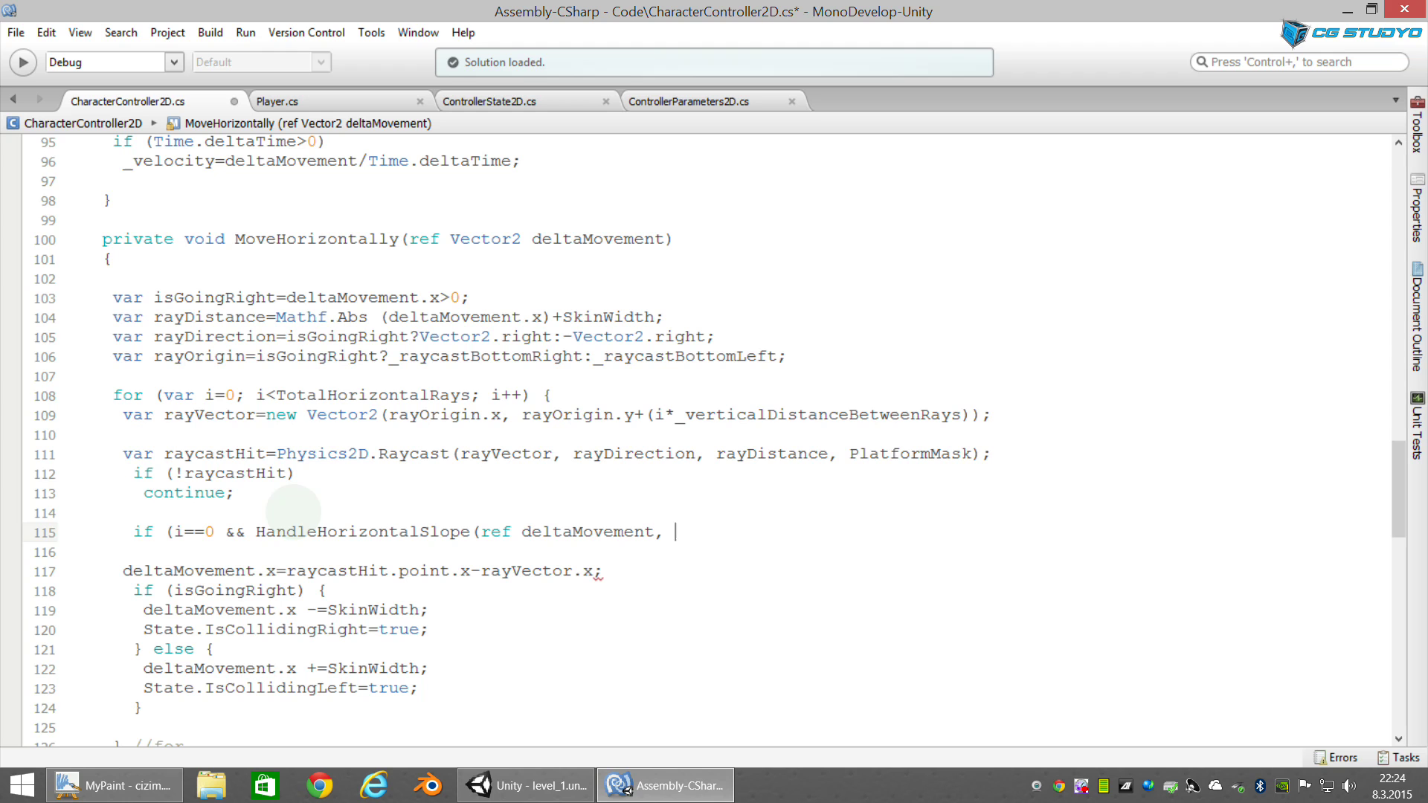
type("Vec")
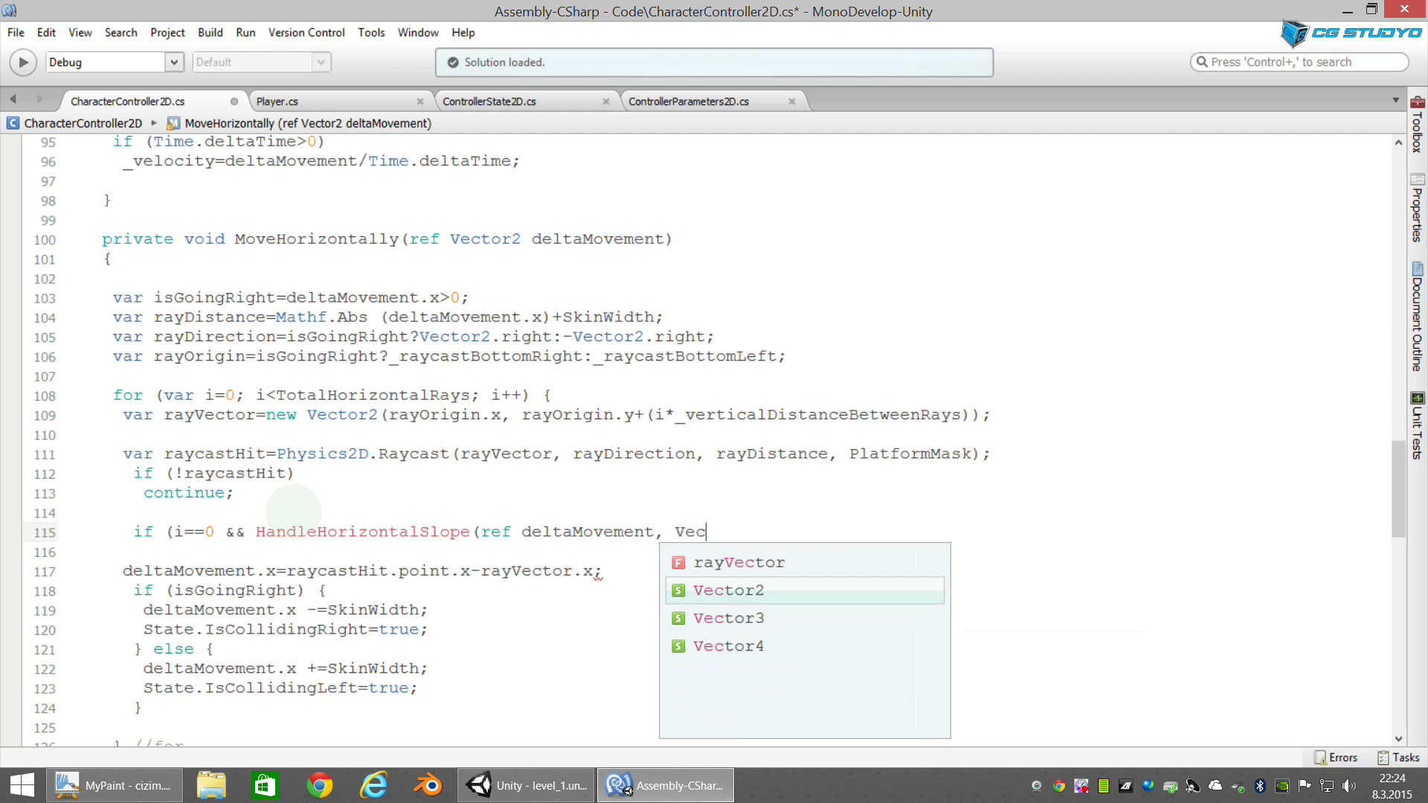
type("tor2")
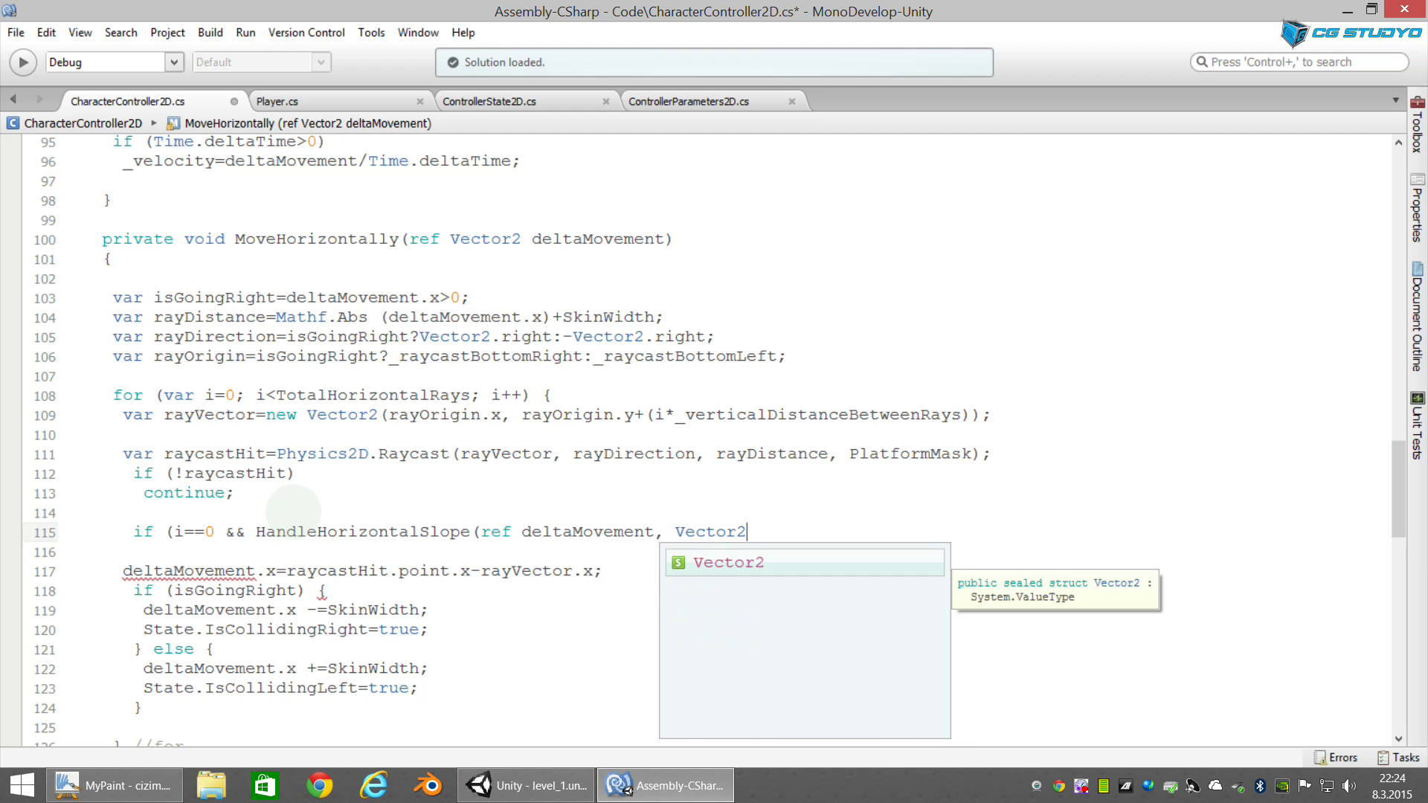
type(".Angle")
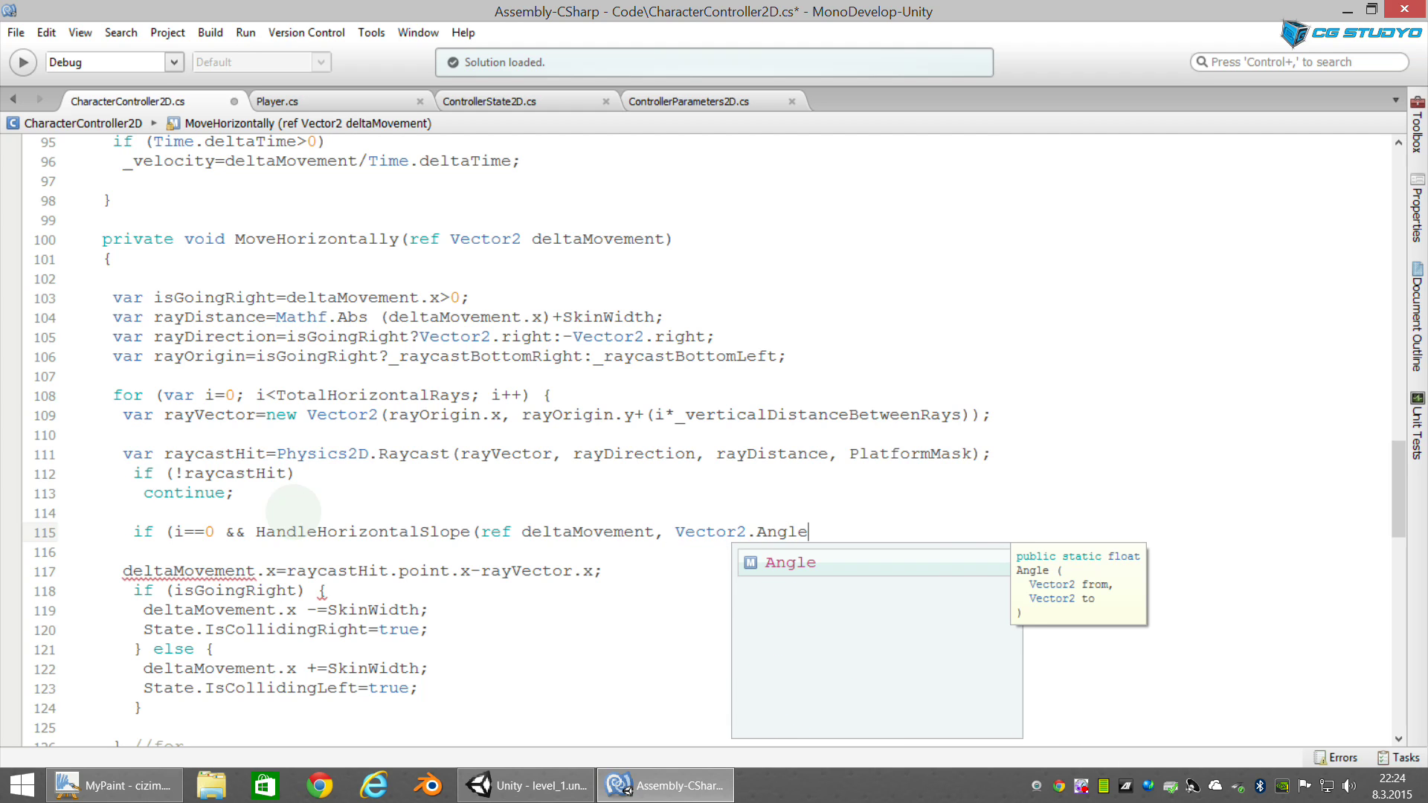
type(" (")
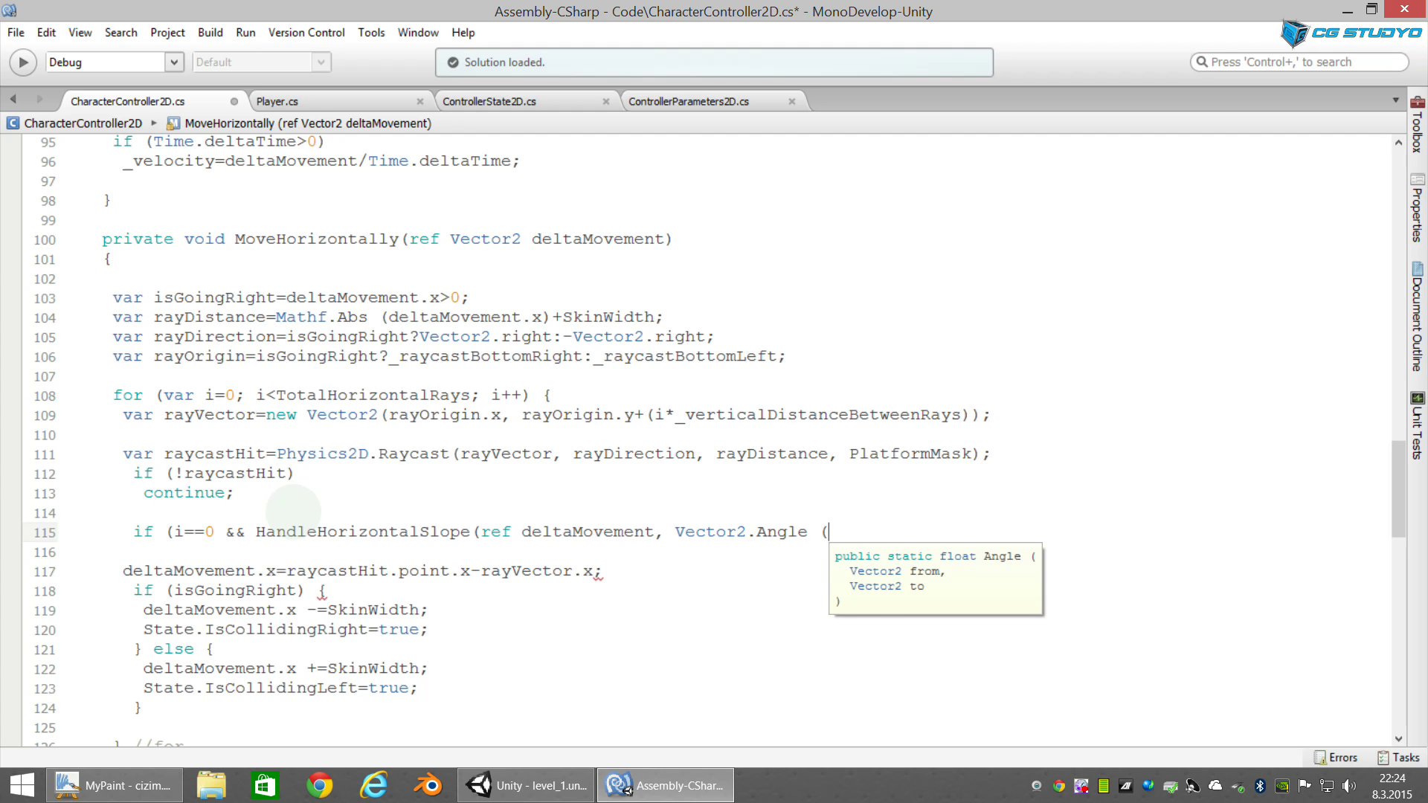
type("raycast")
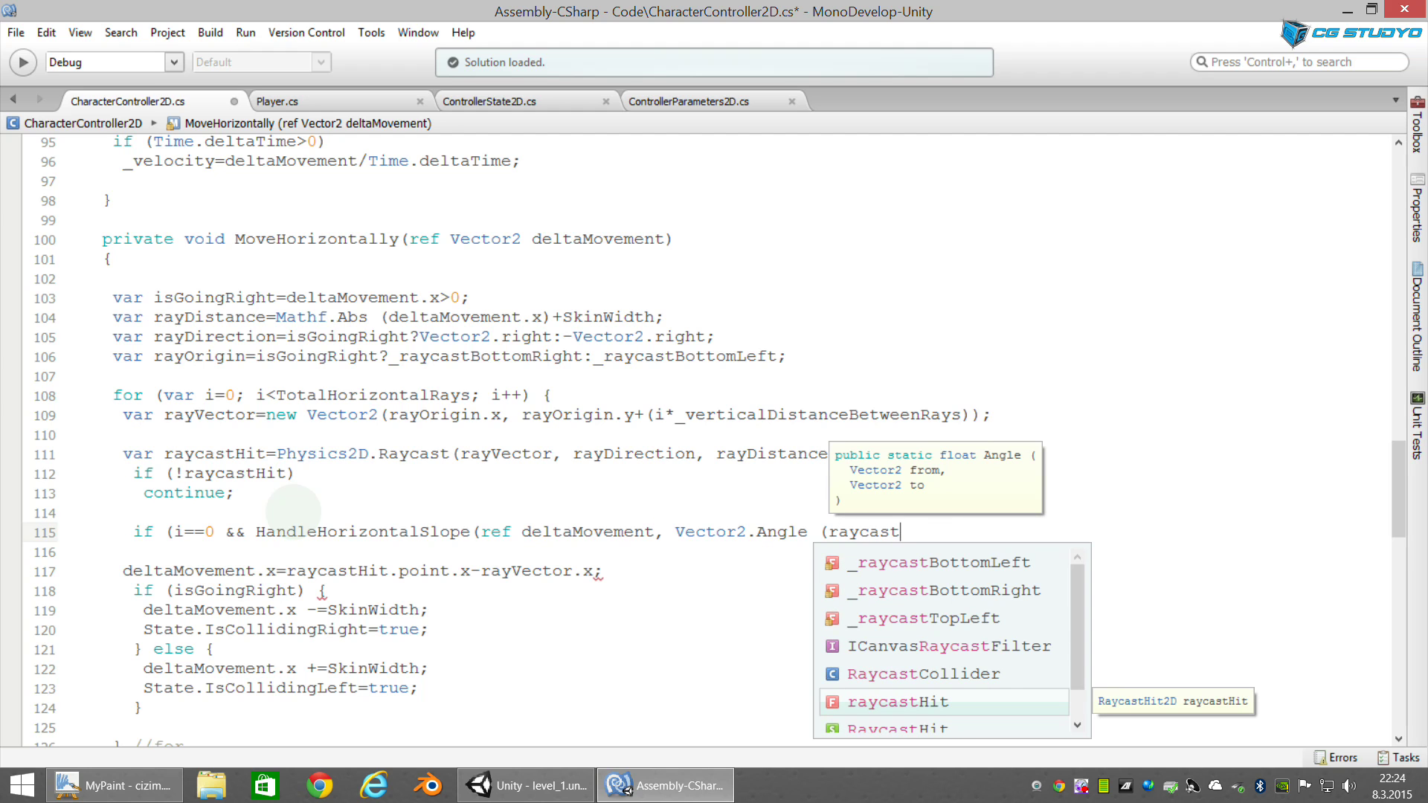
type(".")
key("BackSpace")
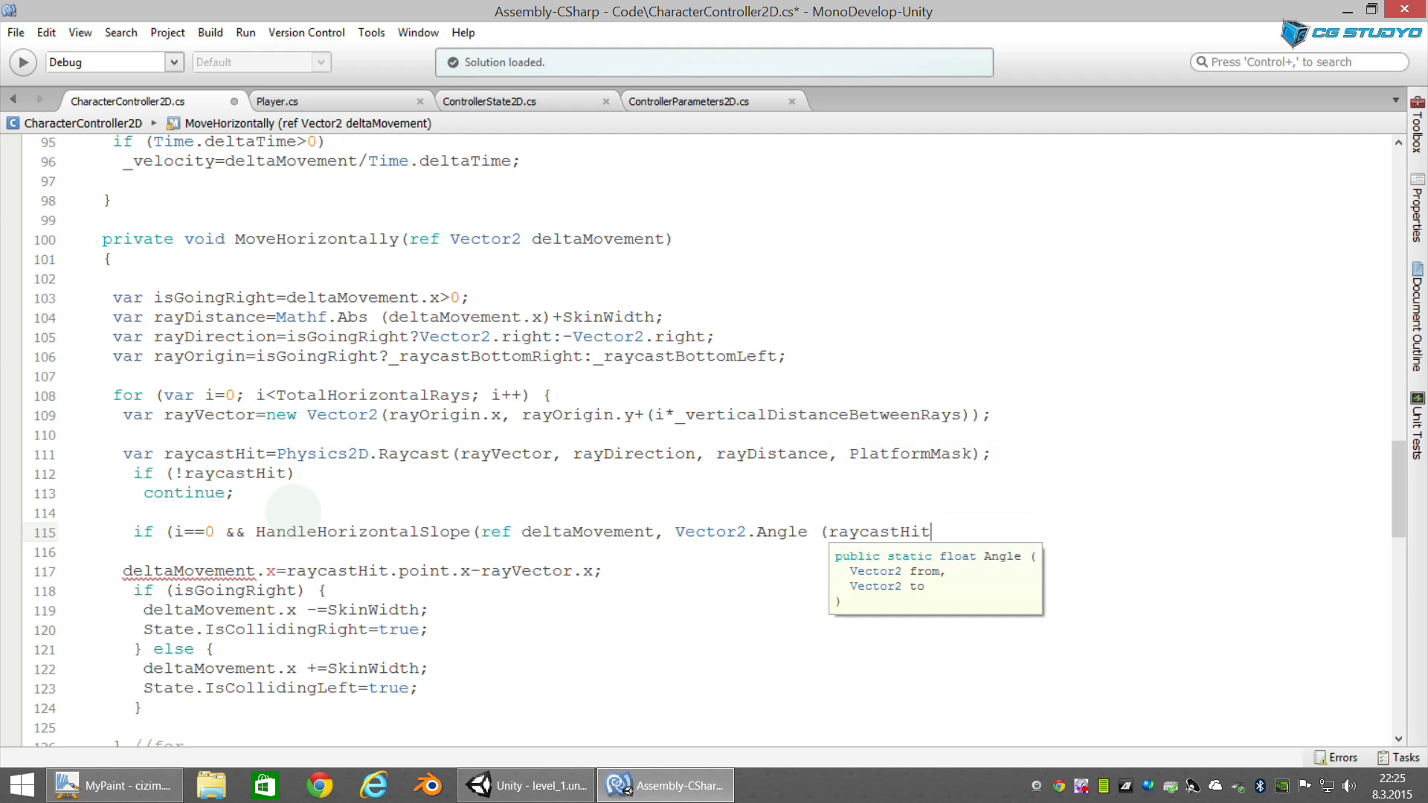
type(".")
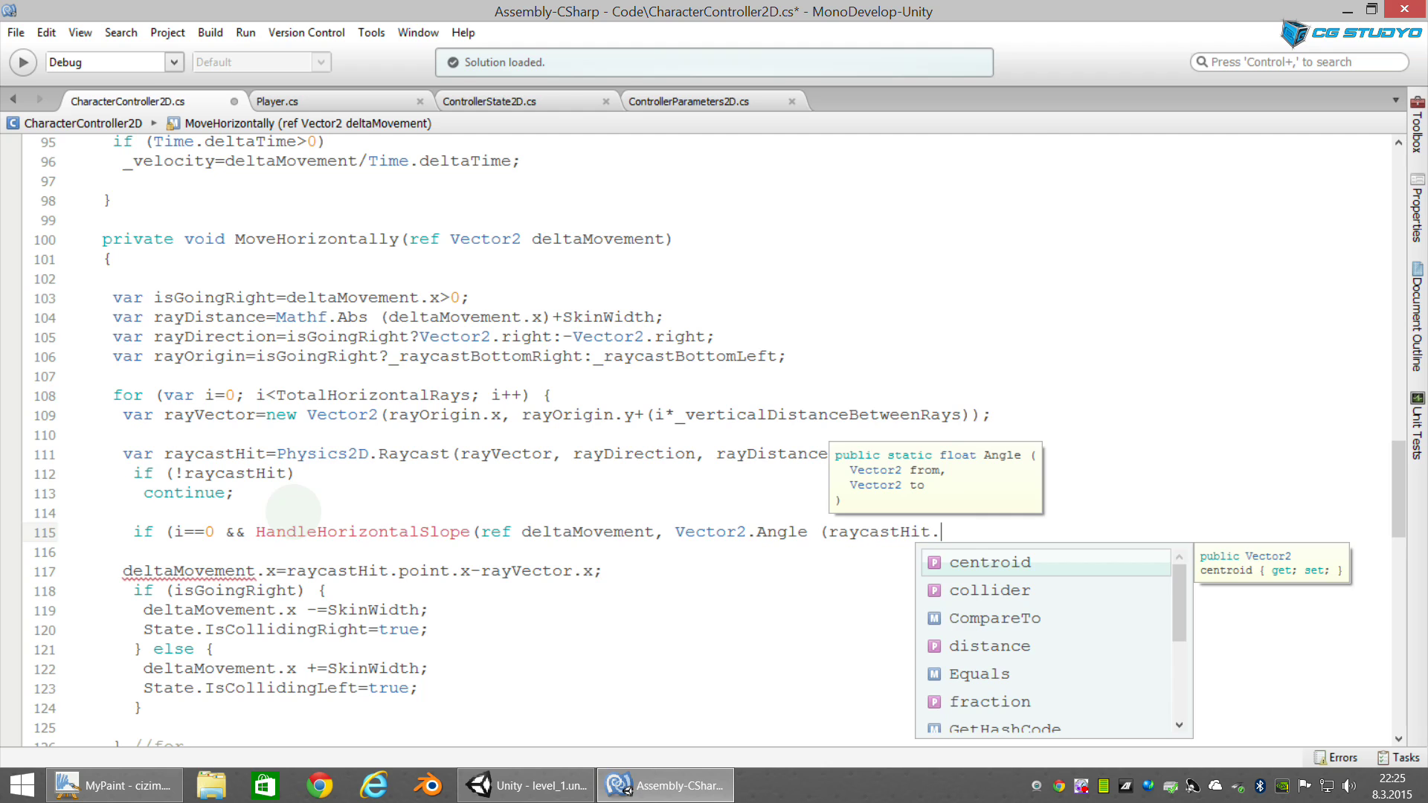
type("normal")
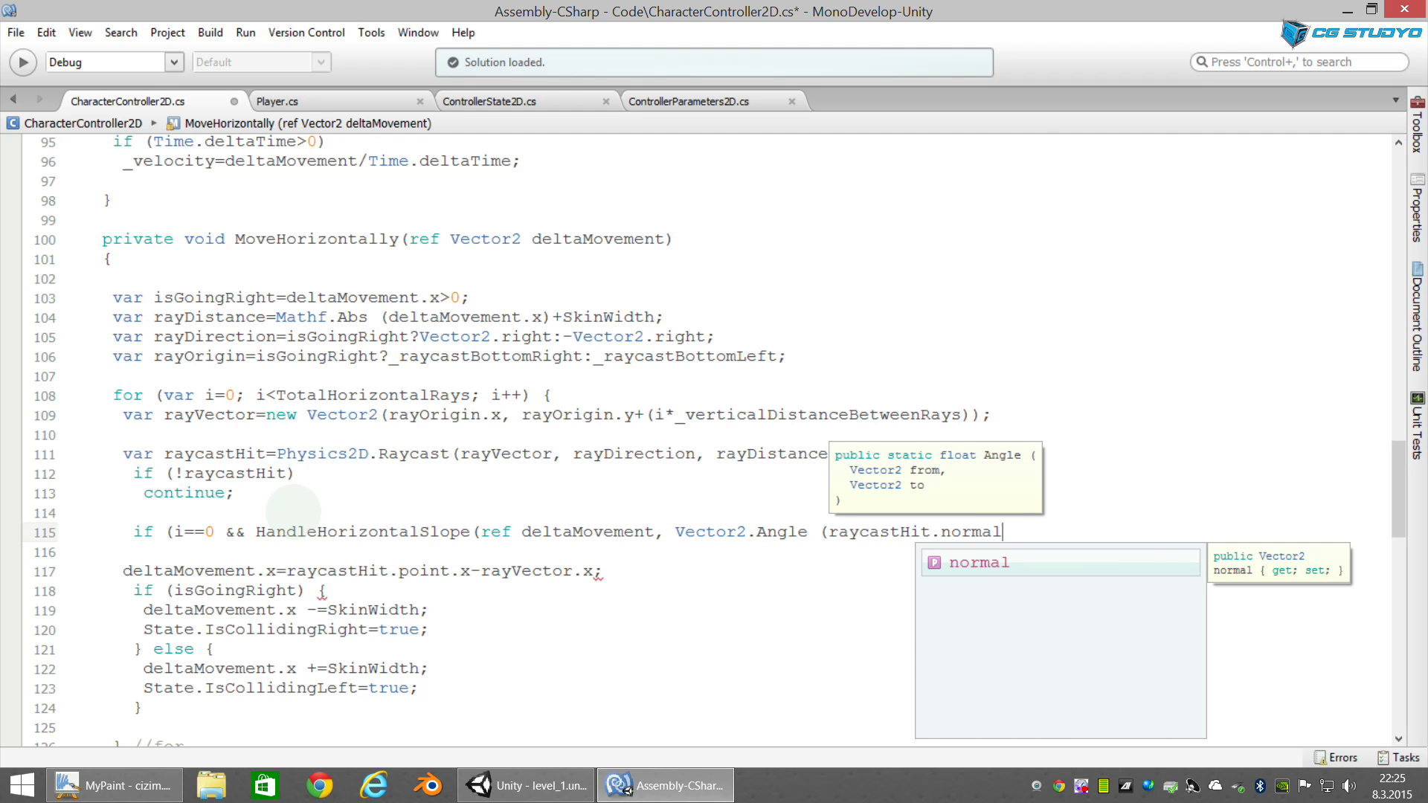
Step: Draw a longer yellow line through the α angle mark and zoom the canvas to check it
left_click(111, 785)
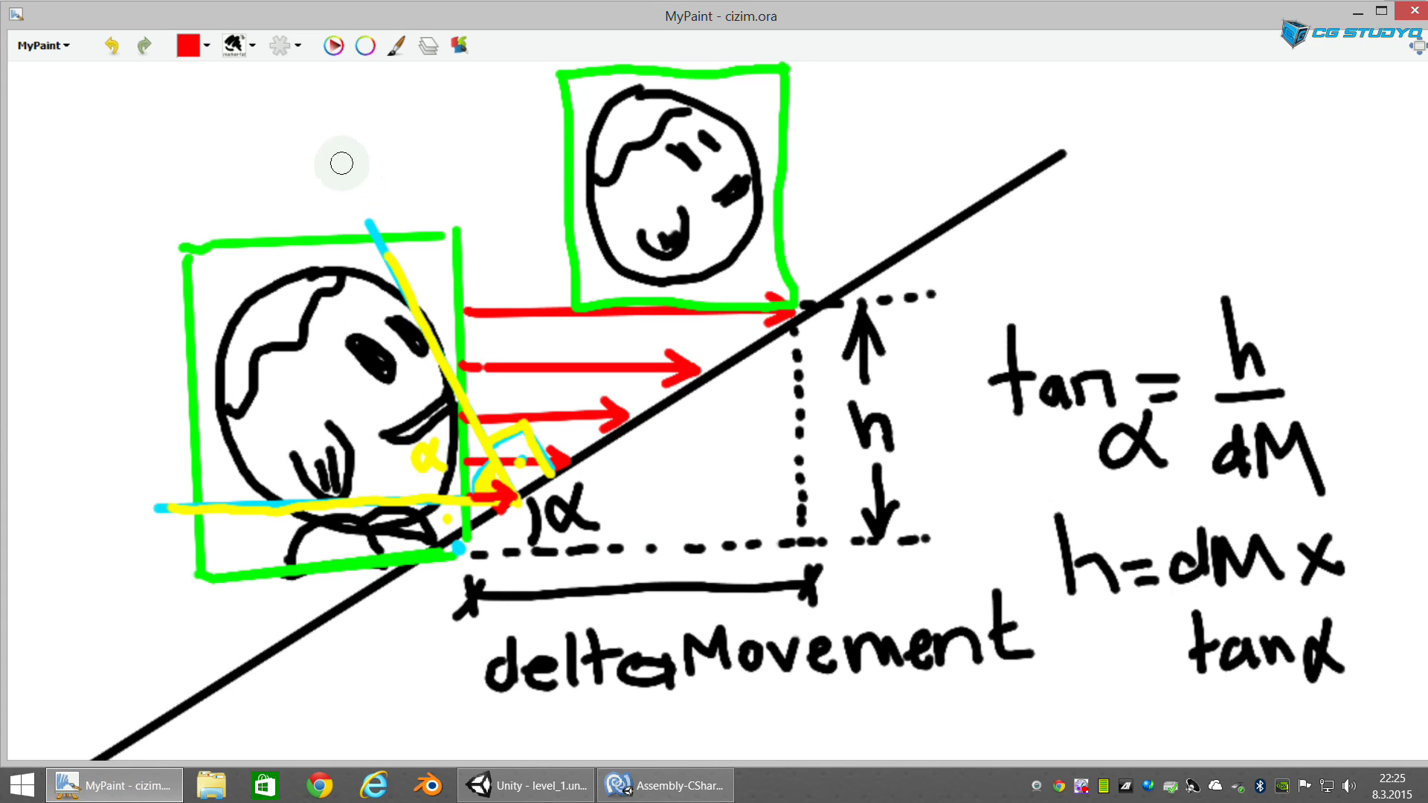
key("x")
key("x")
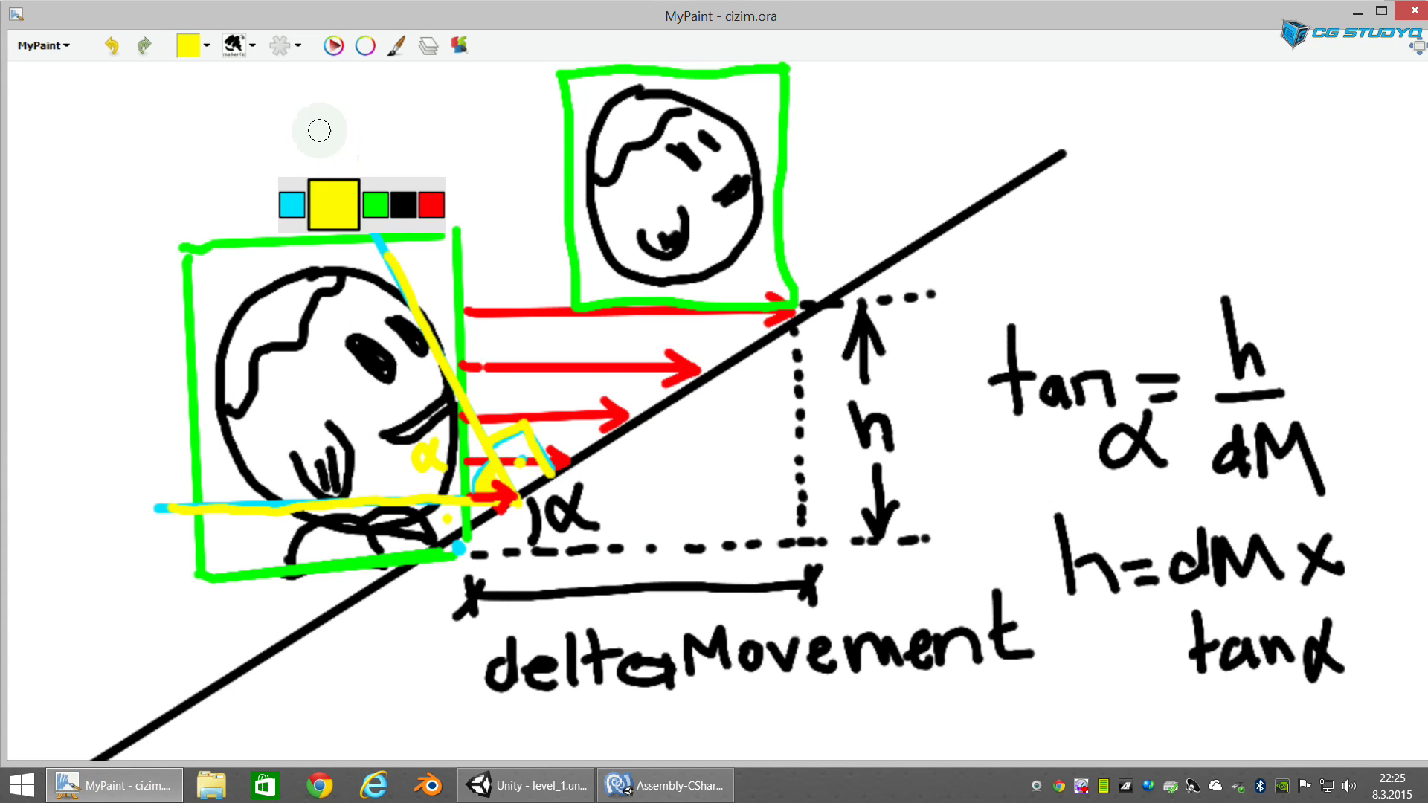
left_click_drag(307, 119, 479, 444)
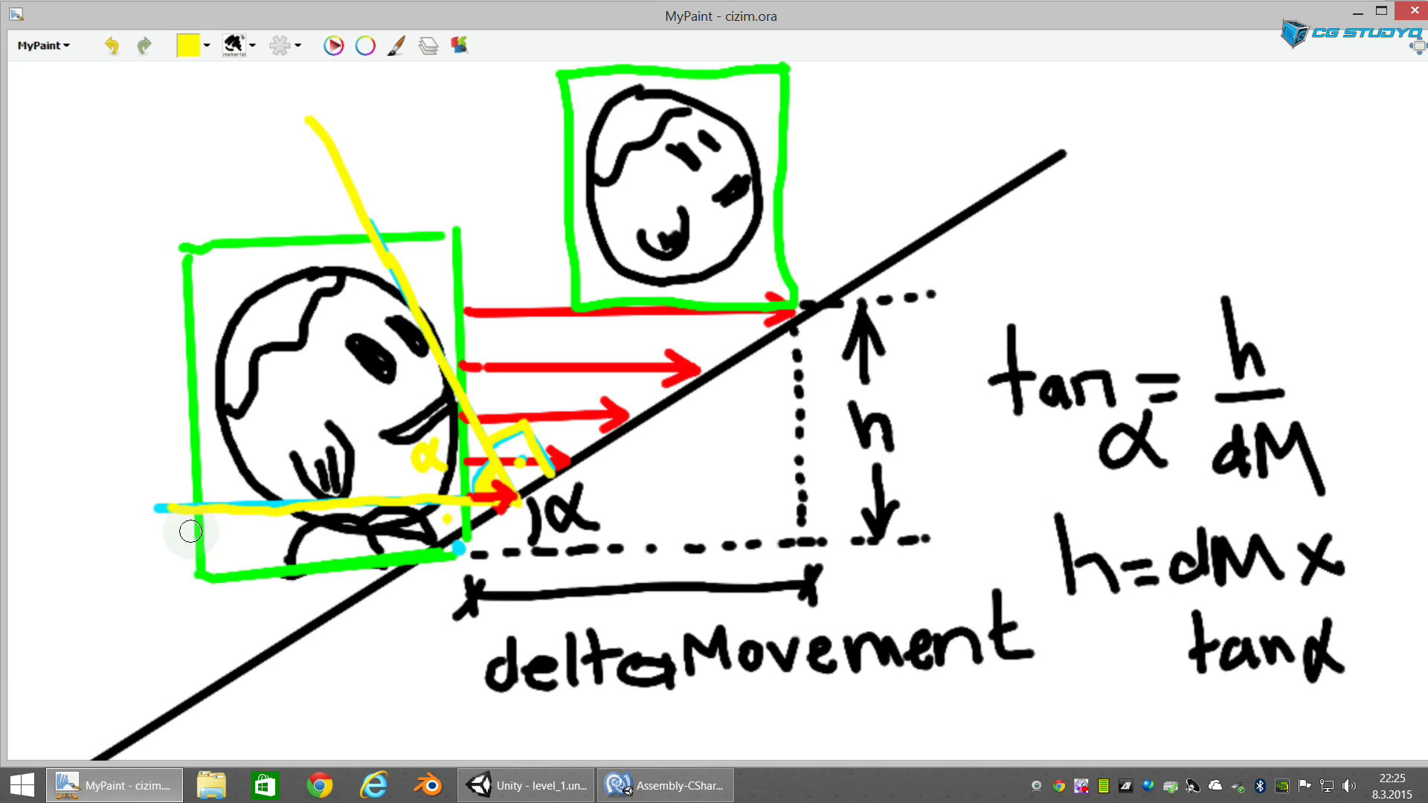
scroll(521, 512, "up", 3)
scroll(521, 508, "up", 3)
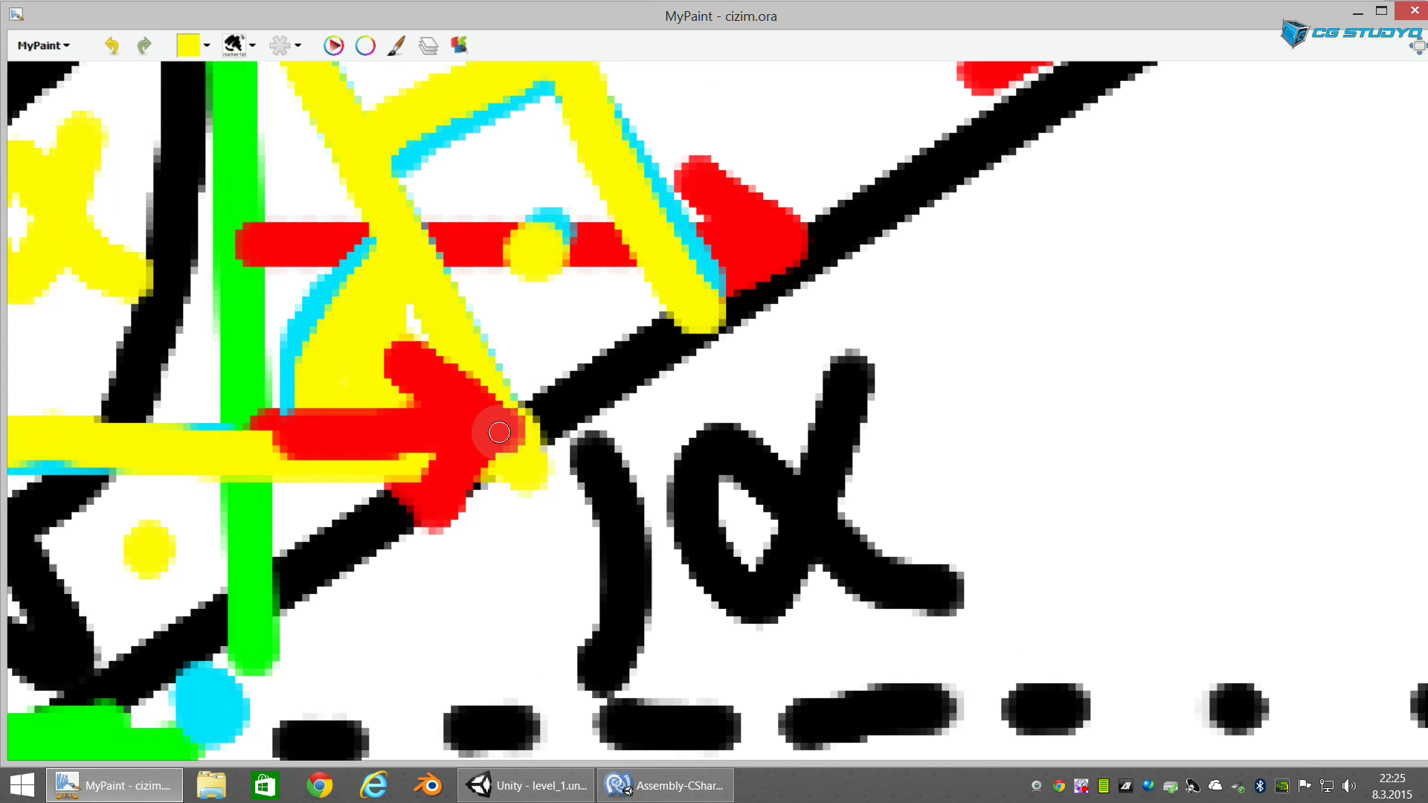
scroll(505, 435, "down", 2)
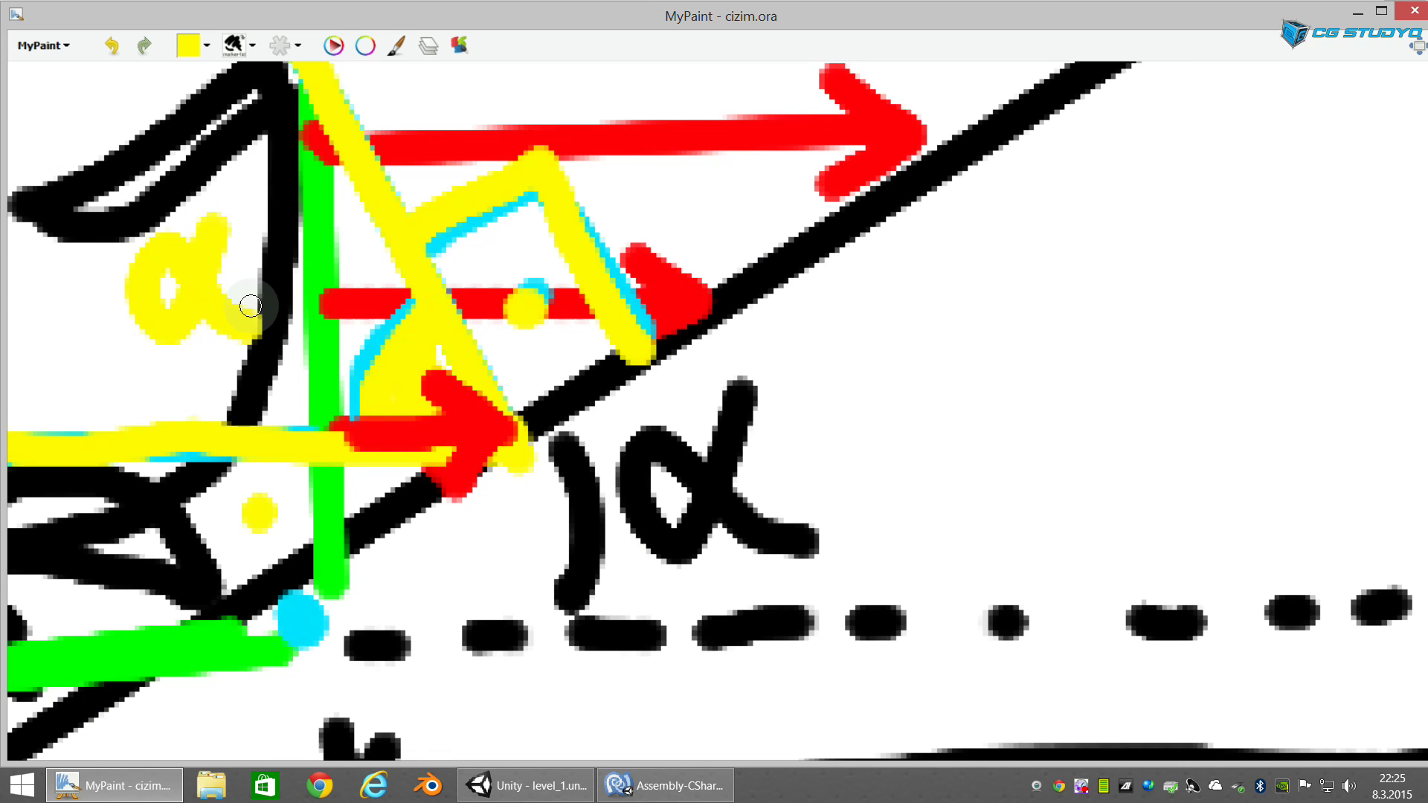
mouse_move(682, 793)
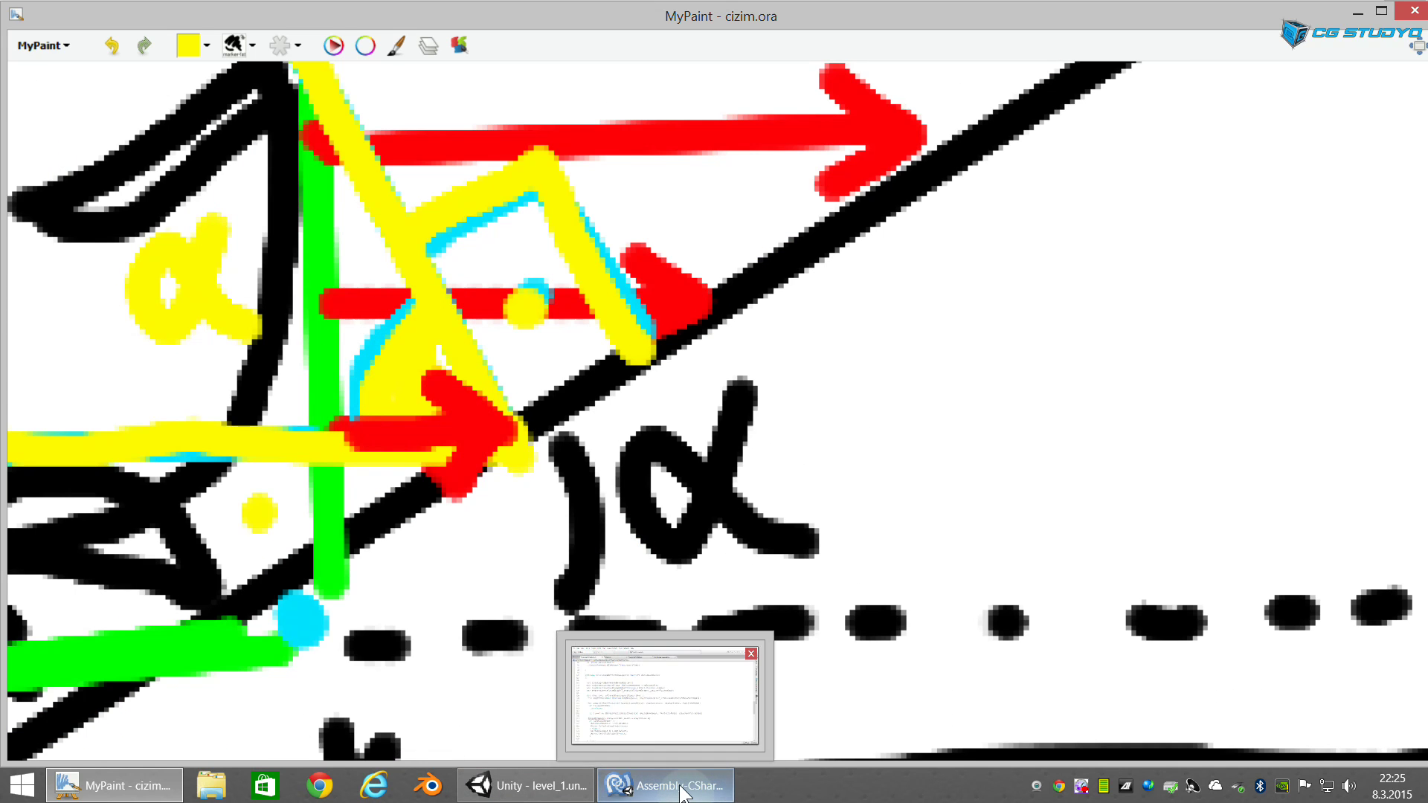
left_click(622, 717)
Step: Finish the condition with ', Vector2.up), isGoingRight))', wrapping Vector2.Angle onto an indented line
left_click(1012, 532)
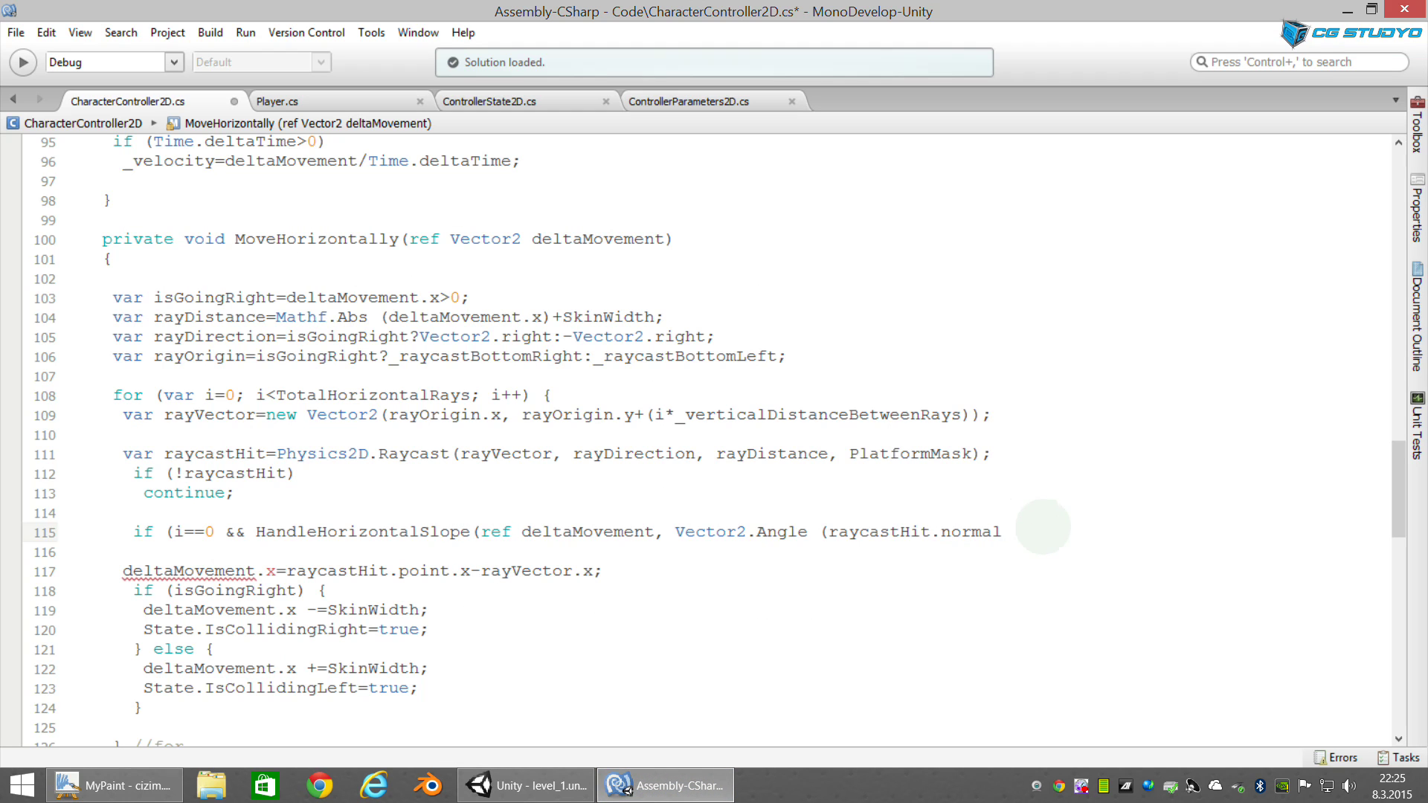
type(",")
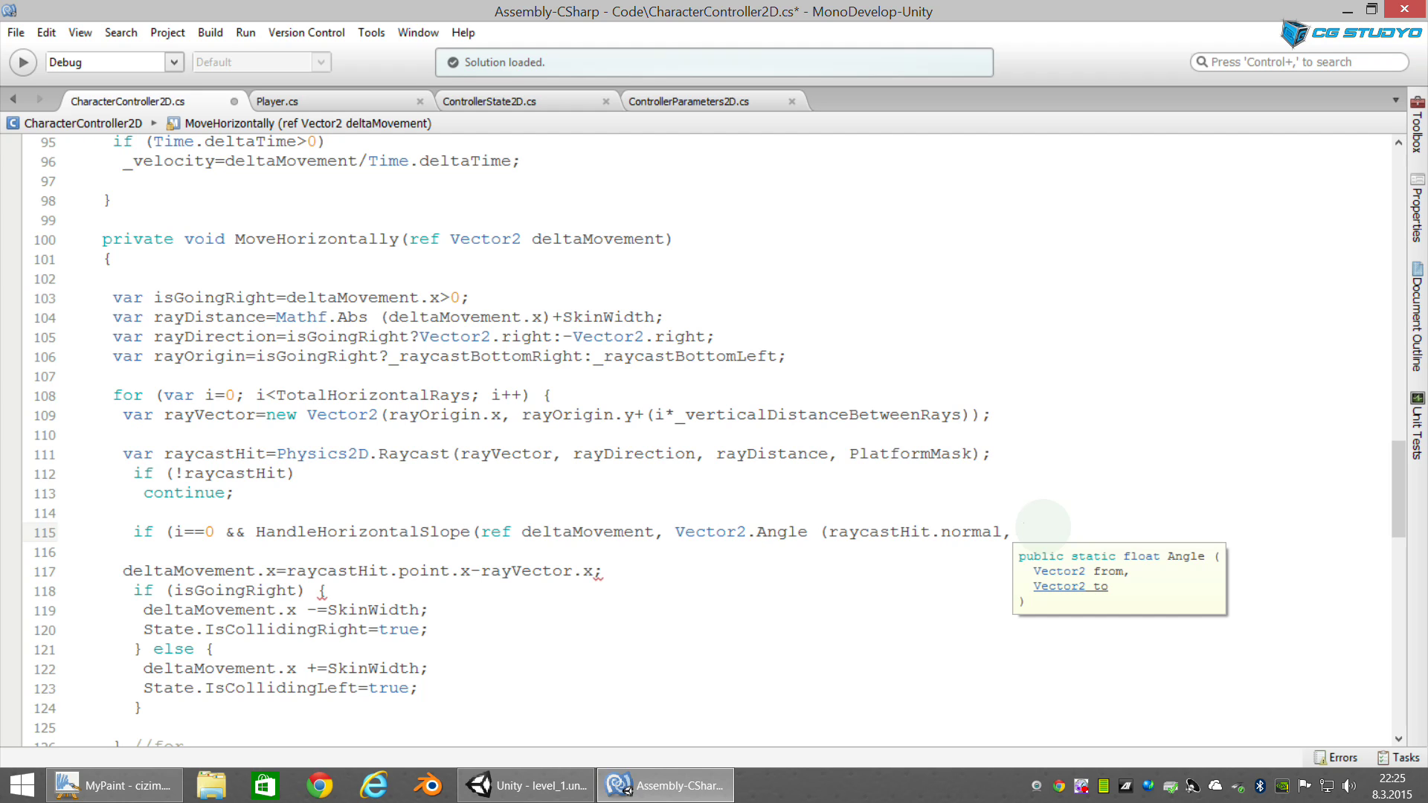
type(" Vector2")
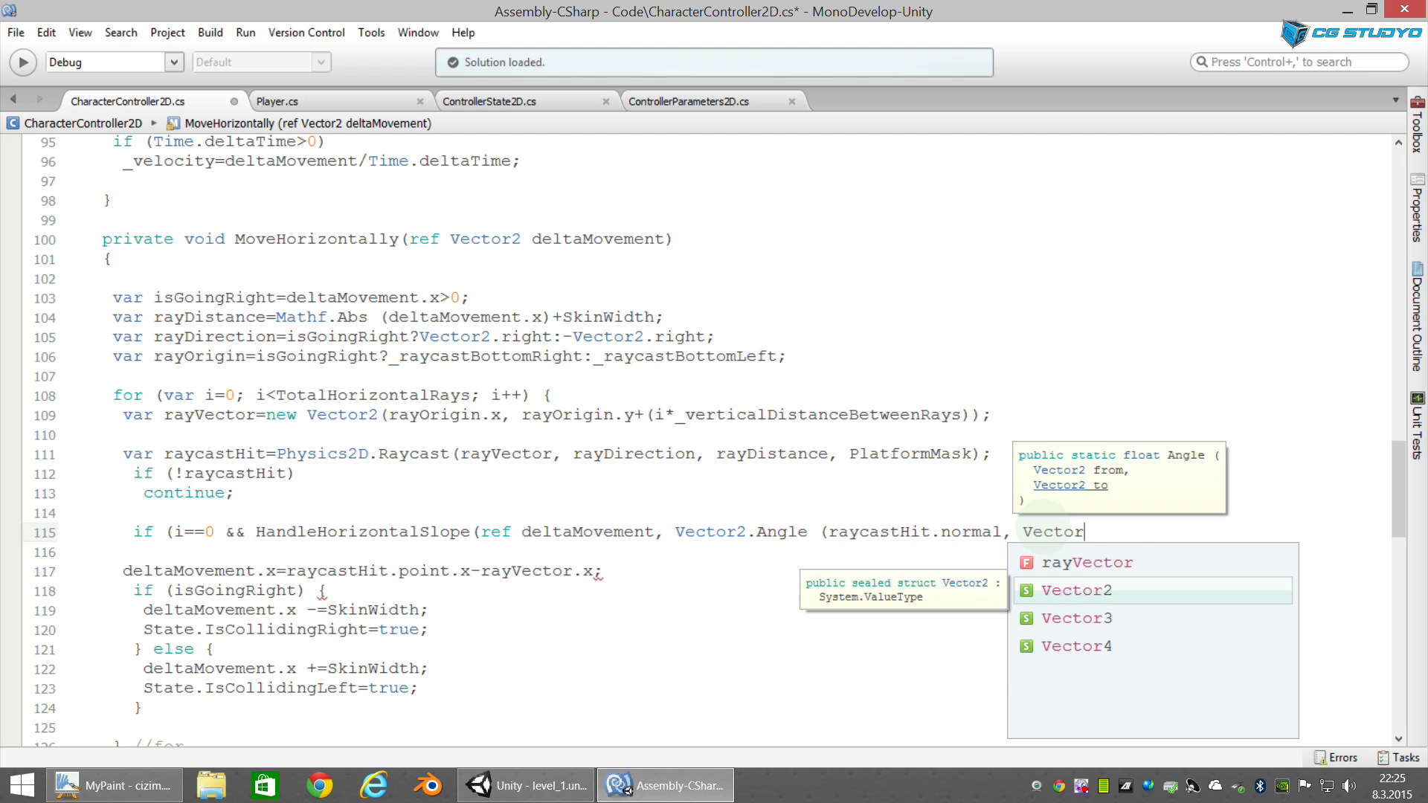
type(".")
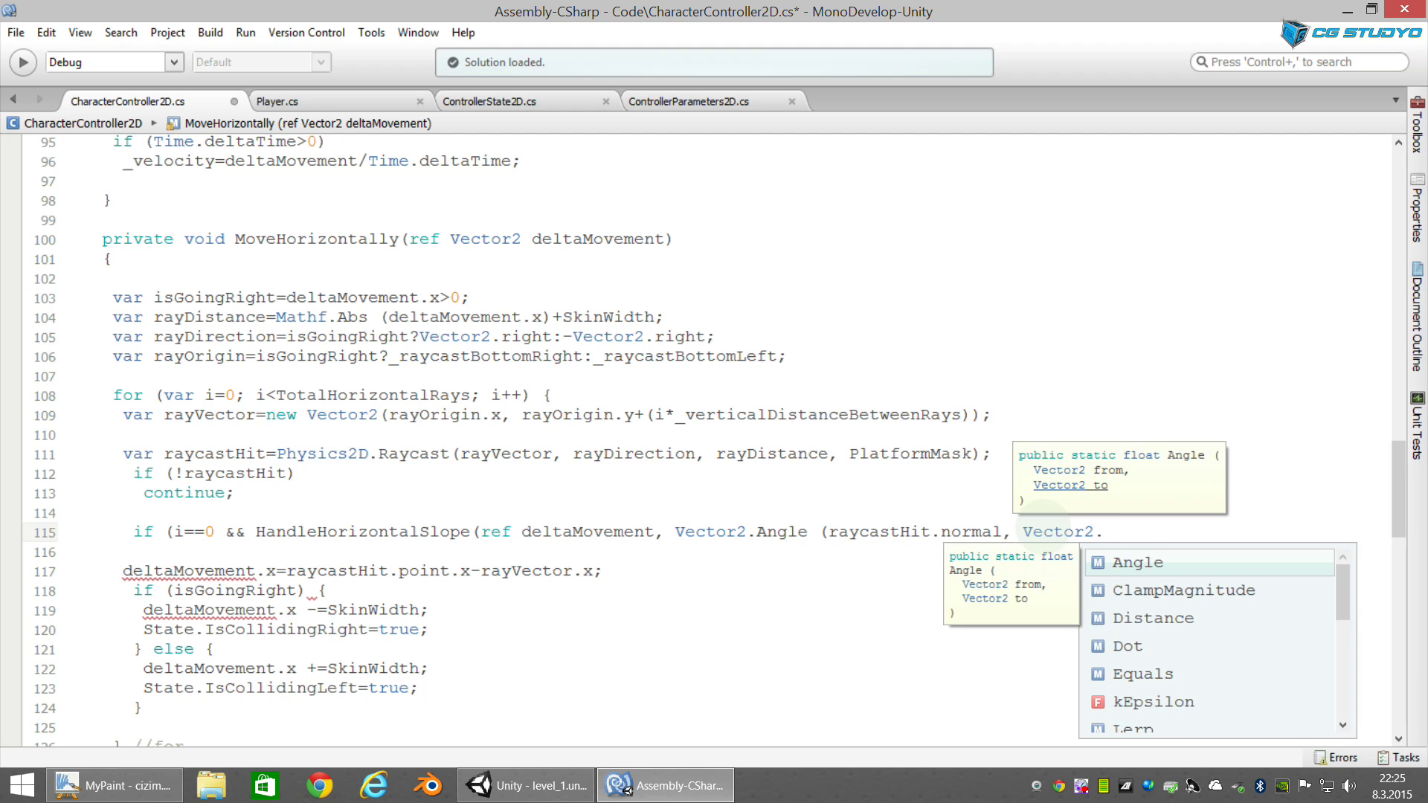
type("up")
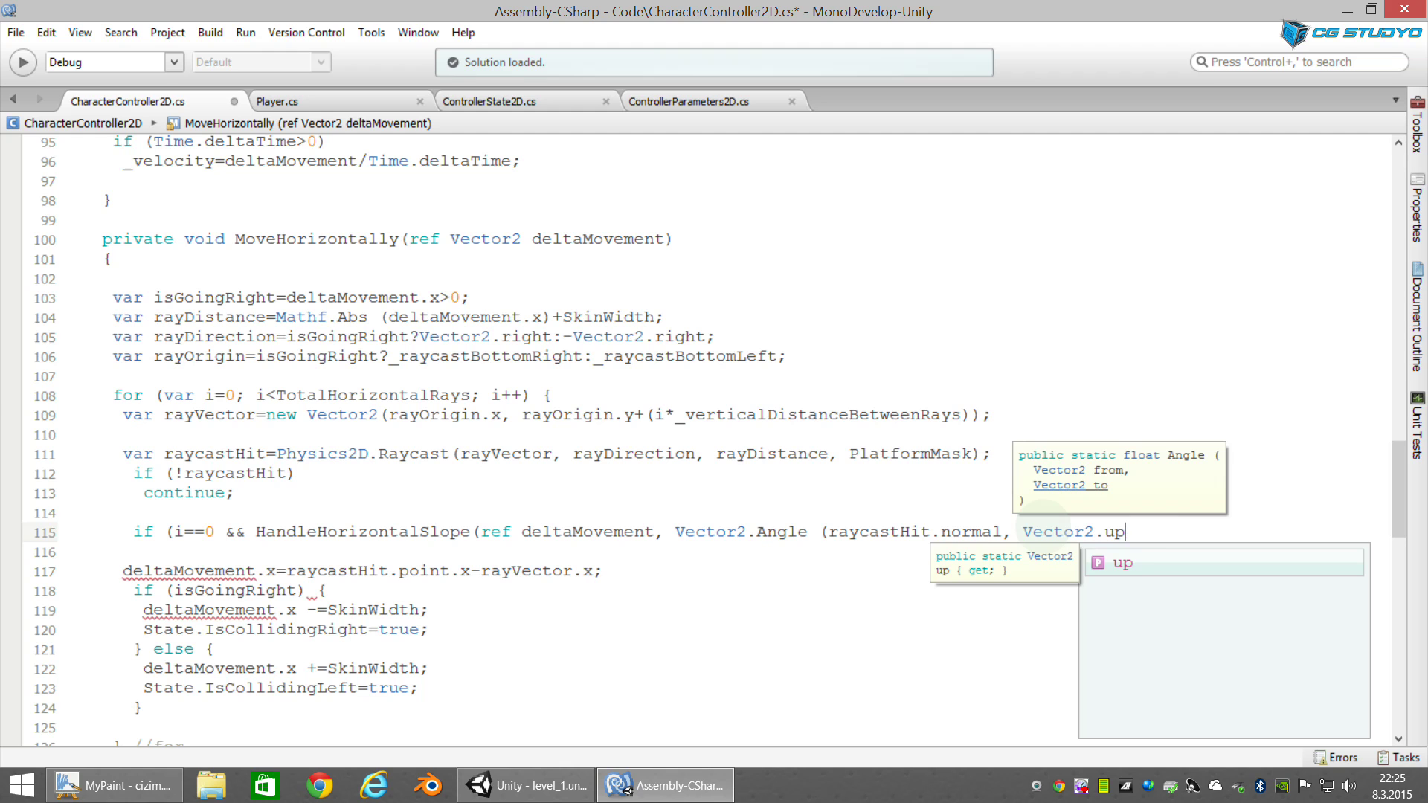
type("),")
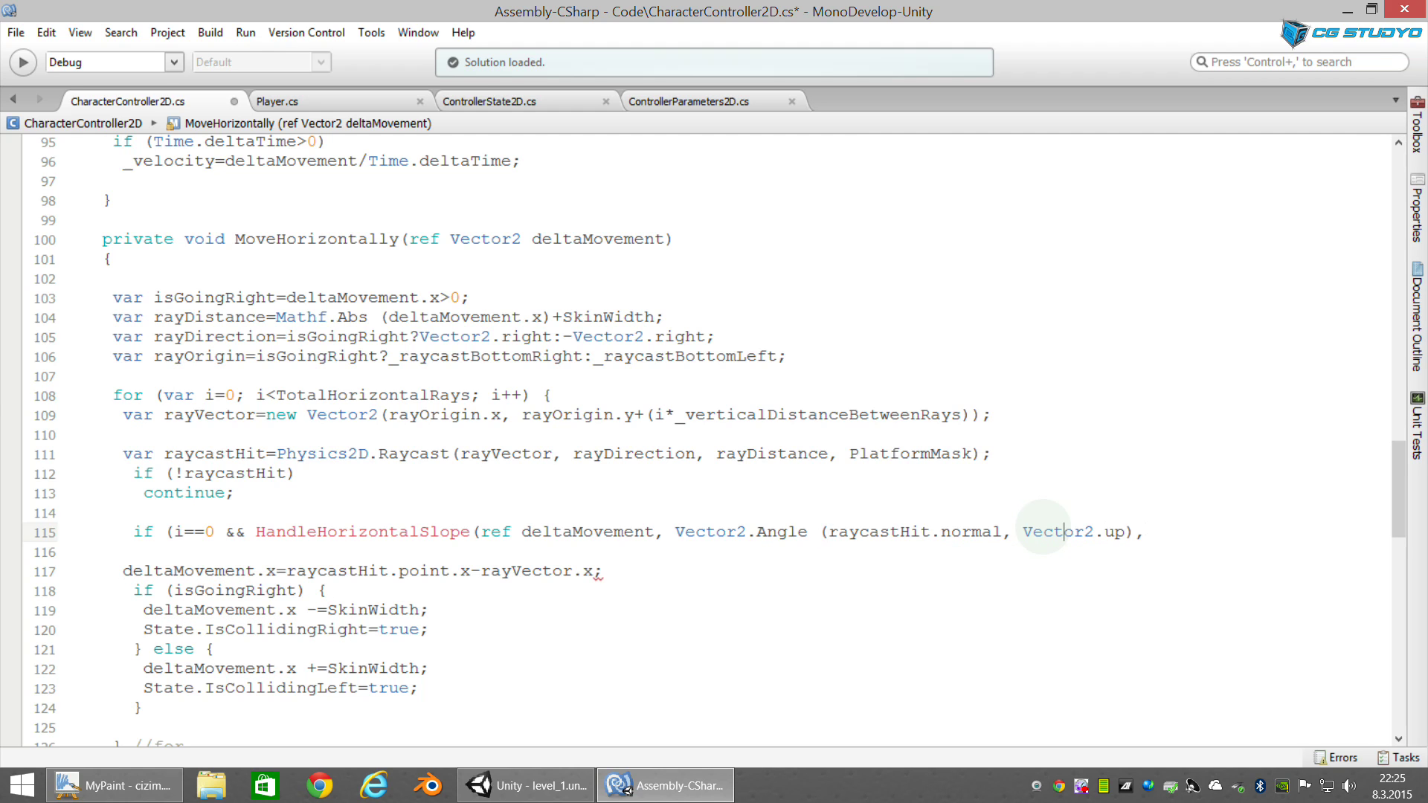
key("ctrl+Left")
key("ctrl+Left")
key("ctrl+Left")
key("Return")
key("Tab")
key("Tab")
key("Tab")
key("Tab")
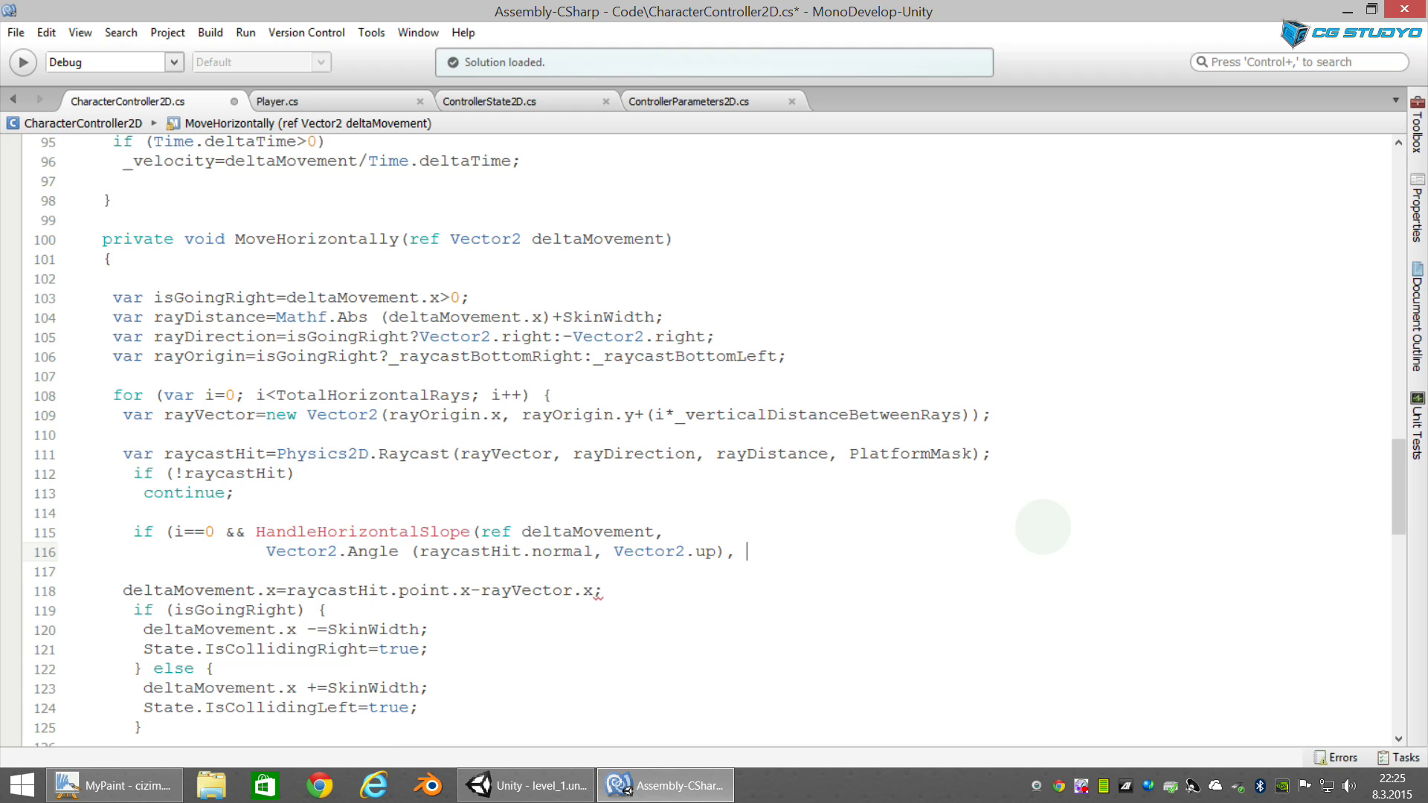
type("is")
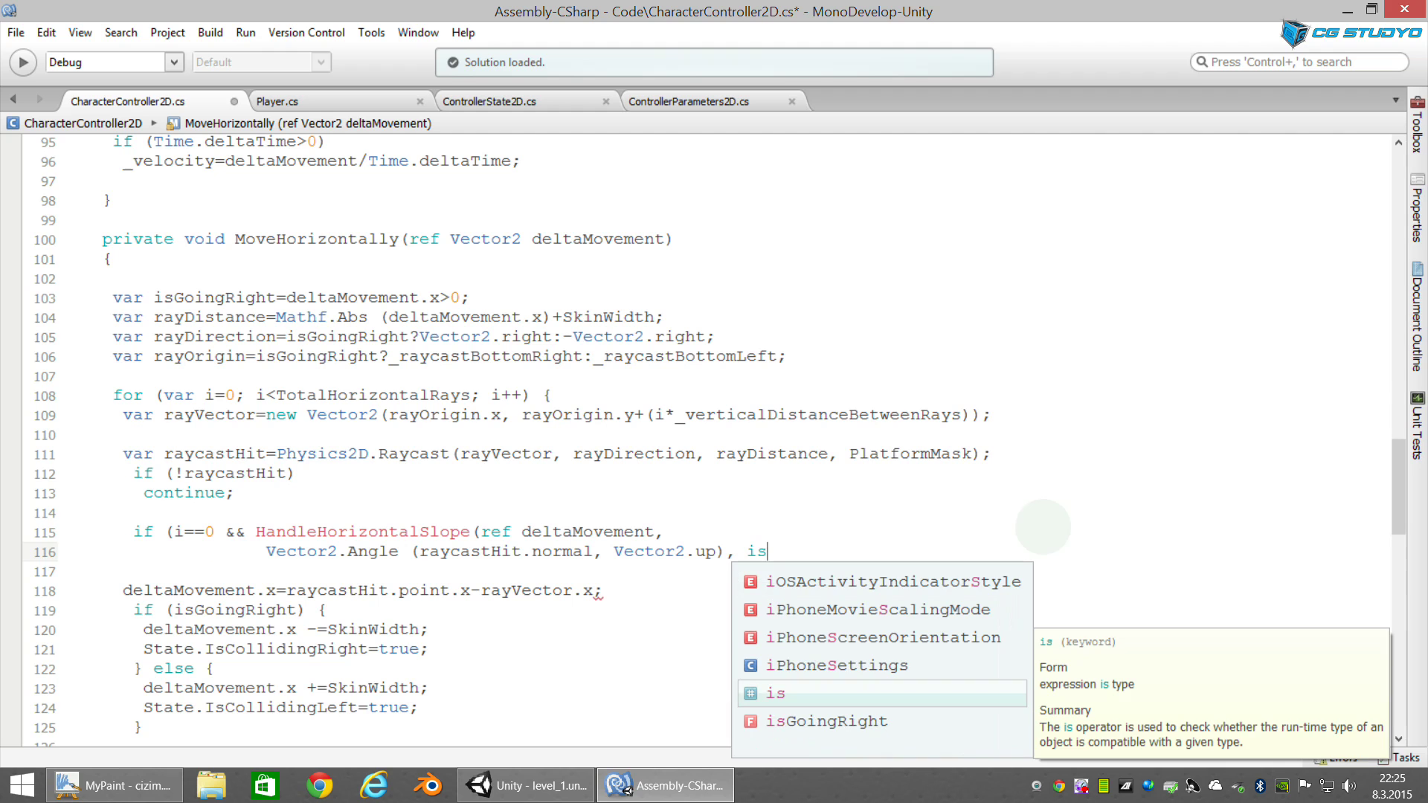
type("Go")
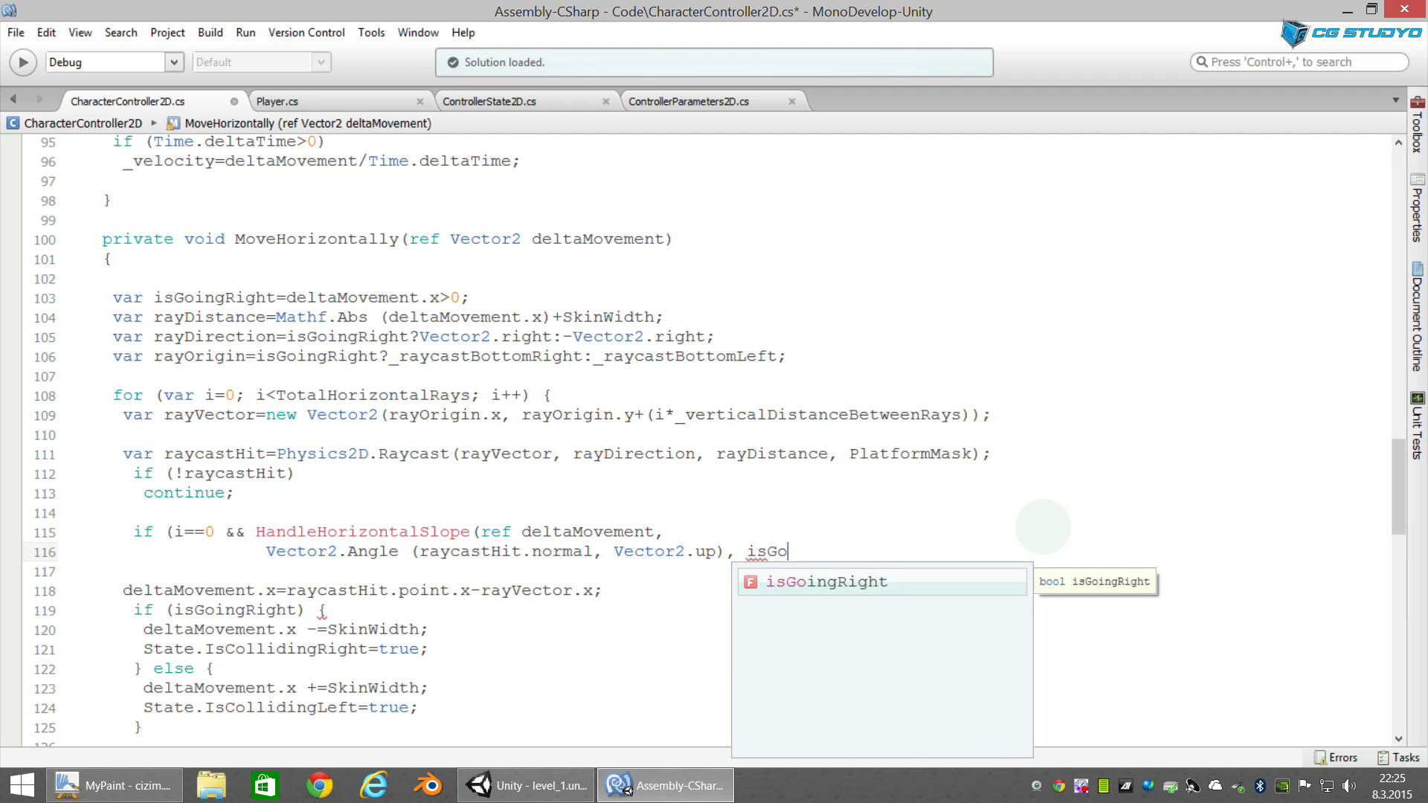
key("Return")
type(");")
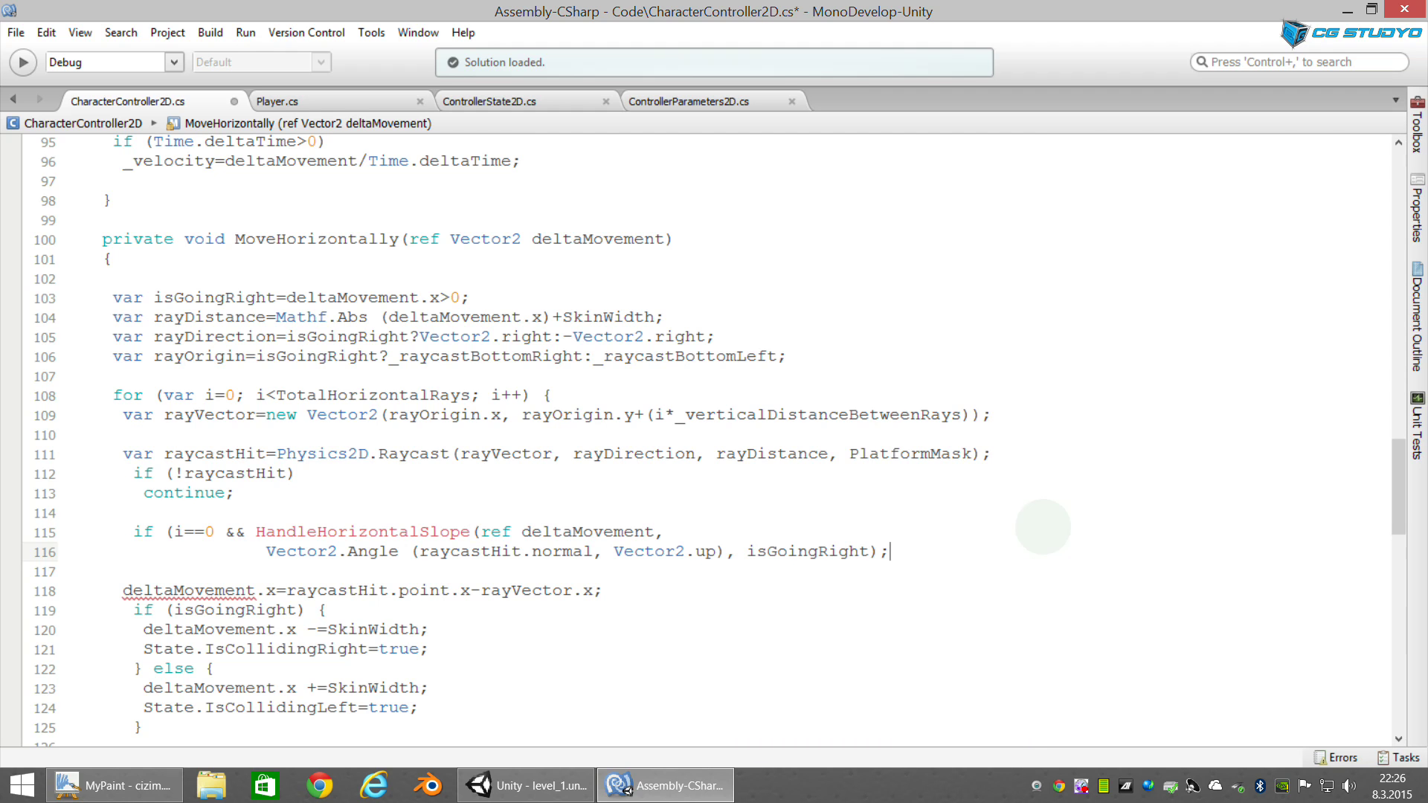
key("BackSpace")
type(")")
key("Return")
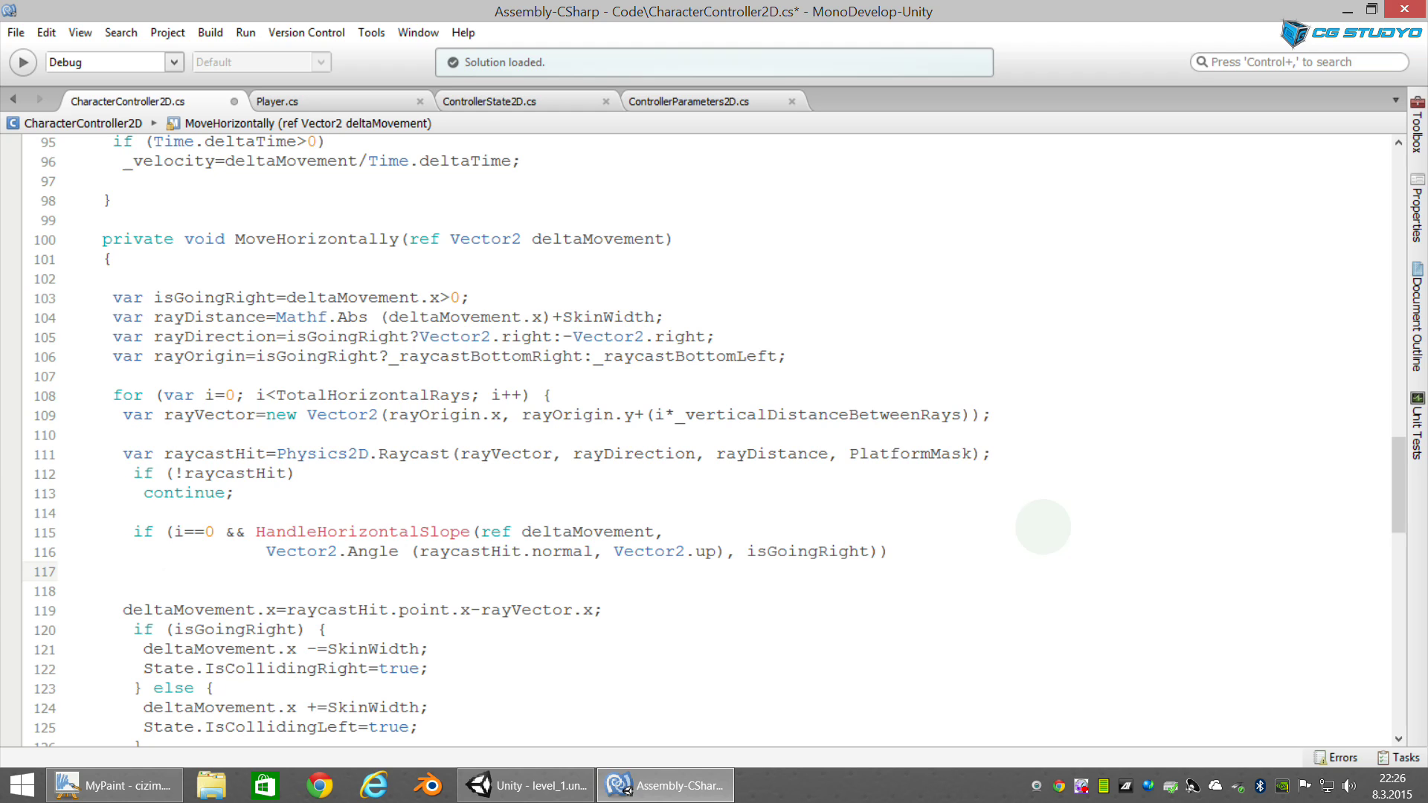
type("bre")
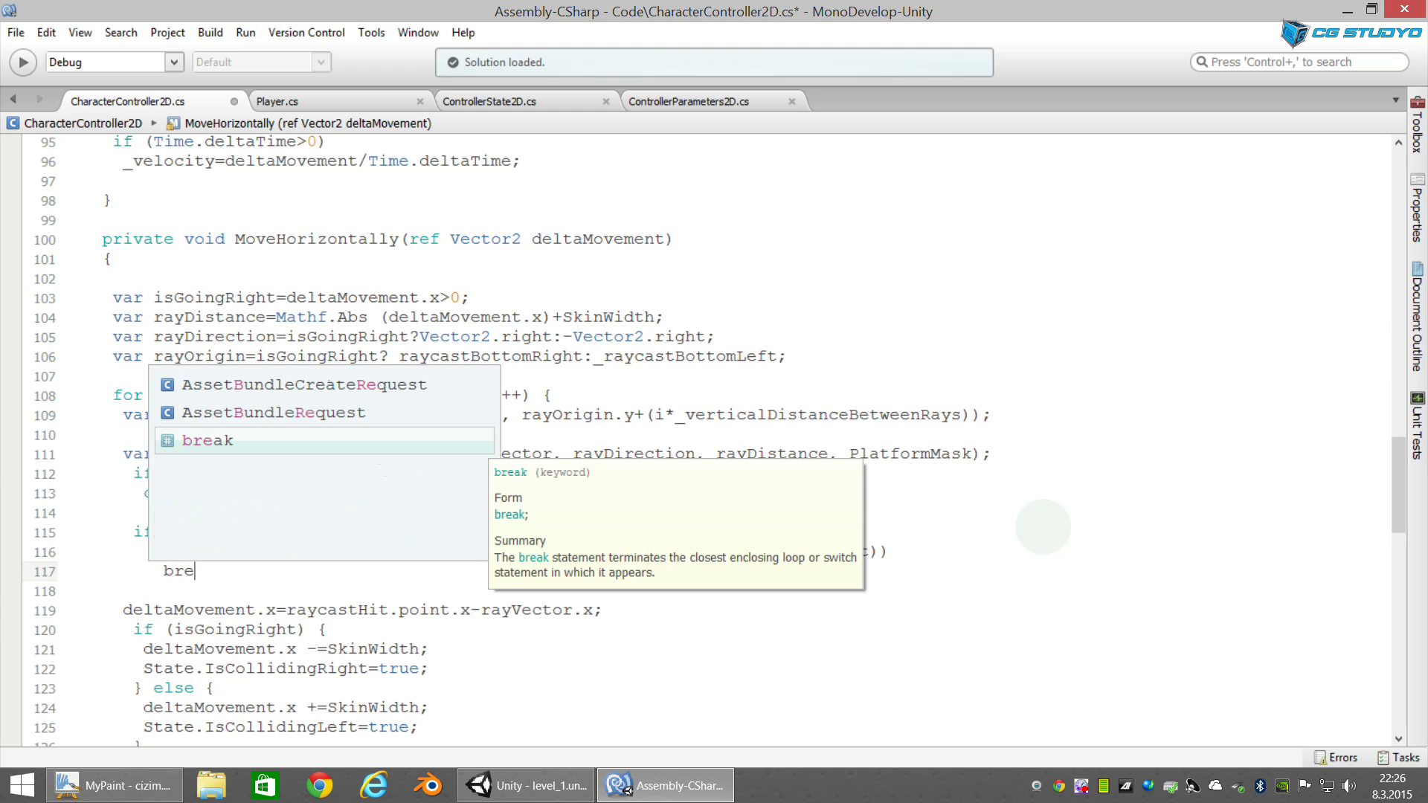
type("ak;")
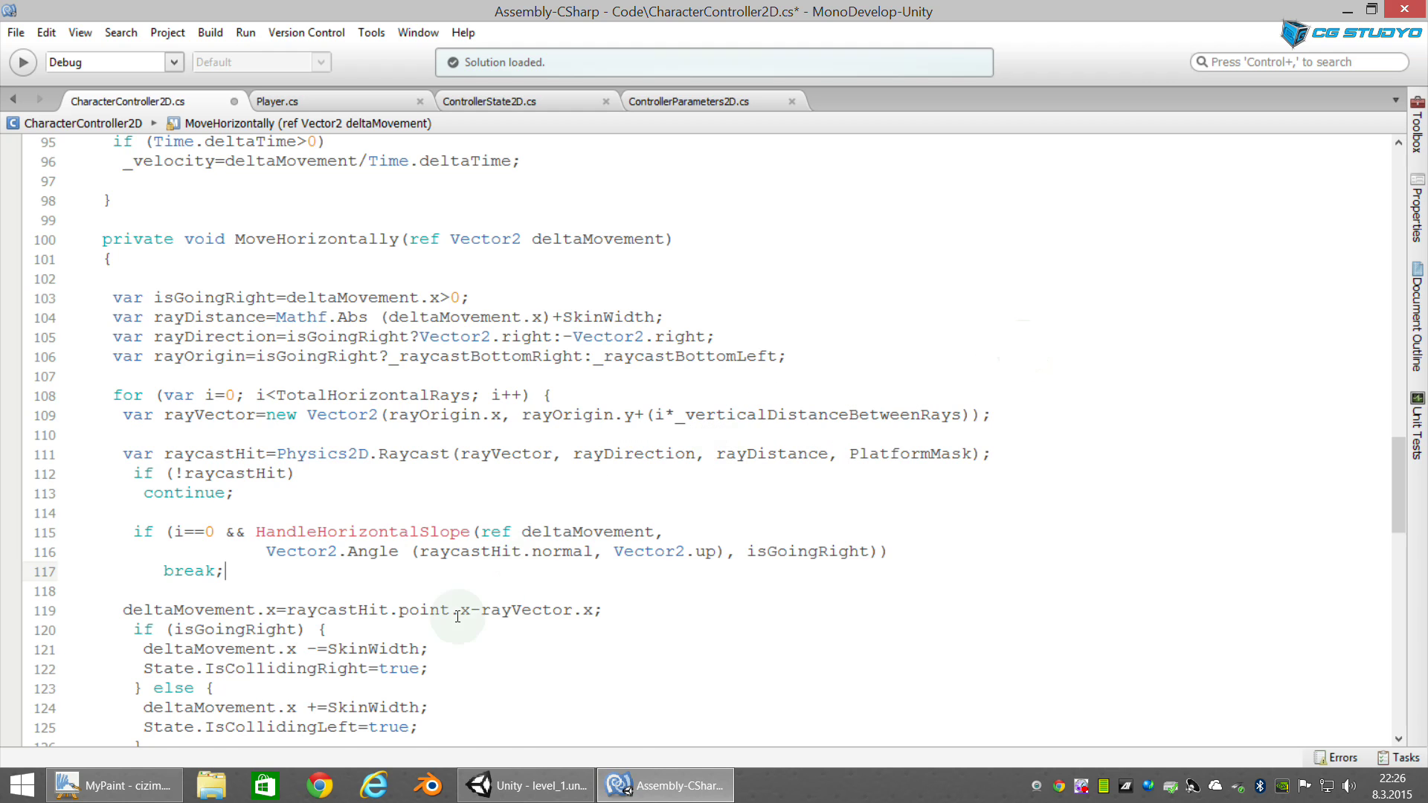
scroll(223, 595, "down", 2)
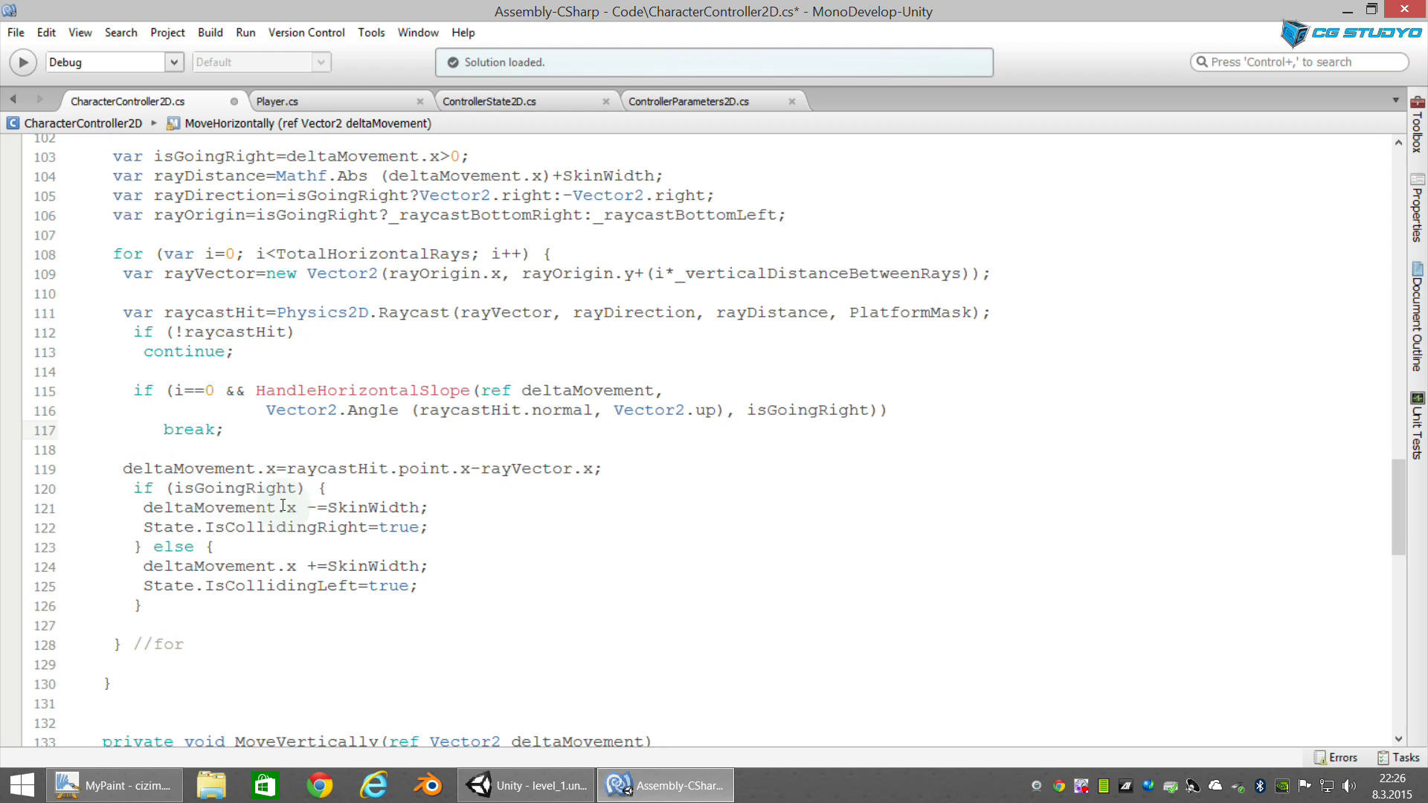
left_click_drag(115, 470, 195, 603)
scroll(282, 476, "up", 1)
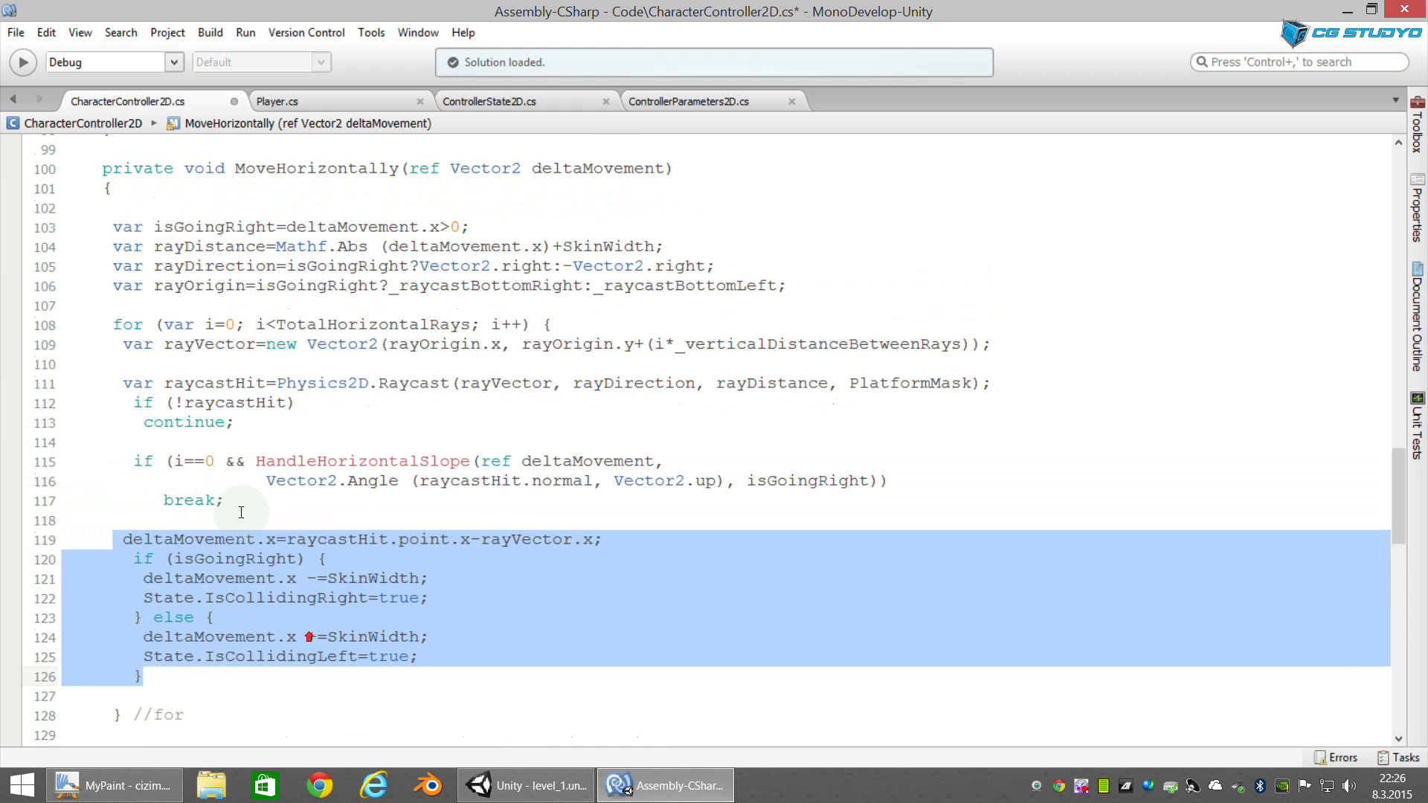
scroll(282, 476, "up", 1)
left_click_drag(174, 532, 464, 532)
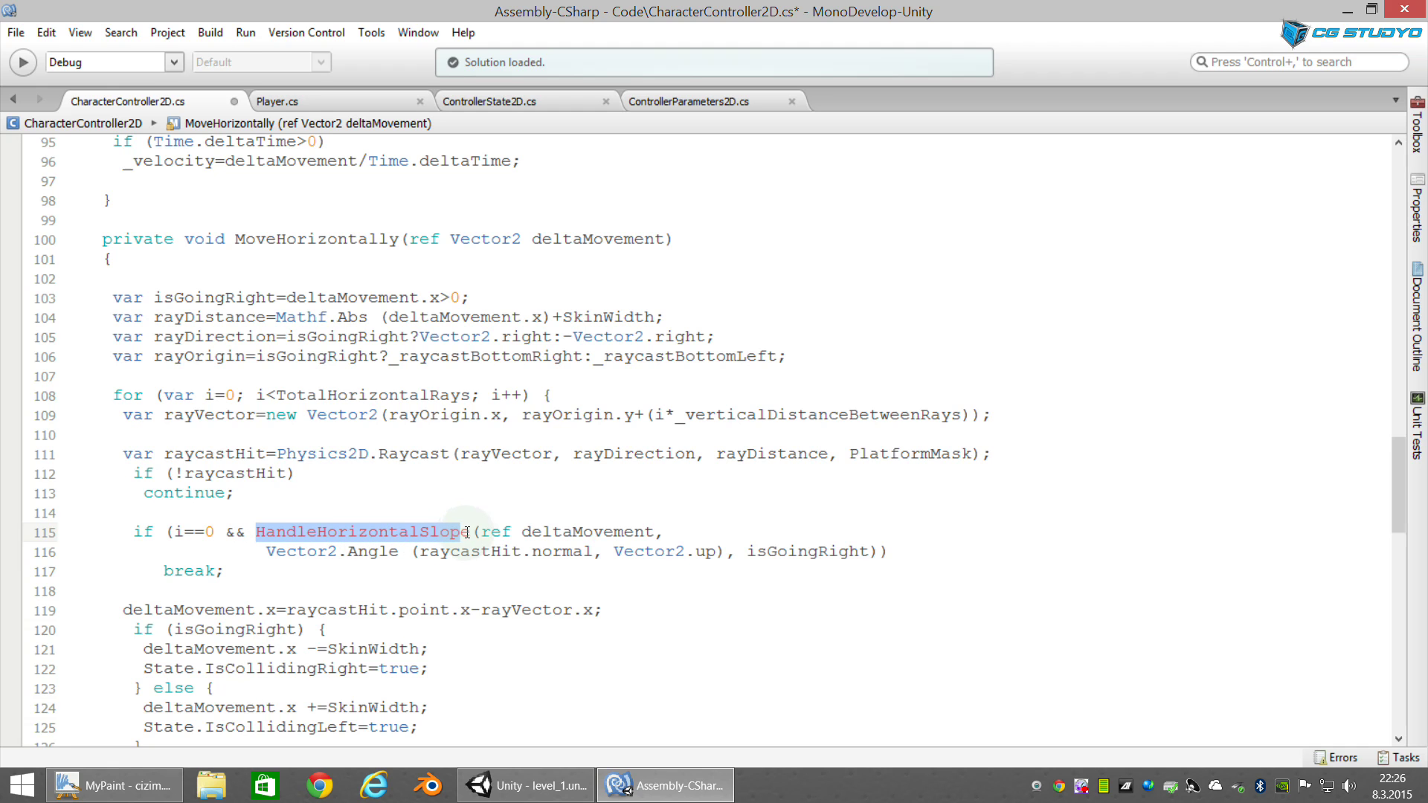
left_click(219, 559)
left_click_drag(154, 571, 213, 574)
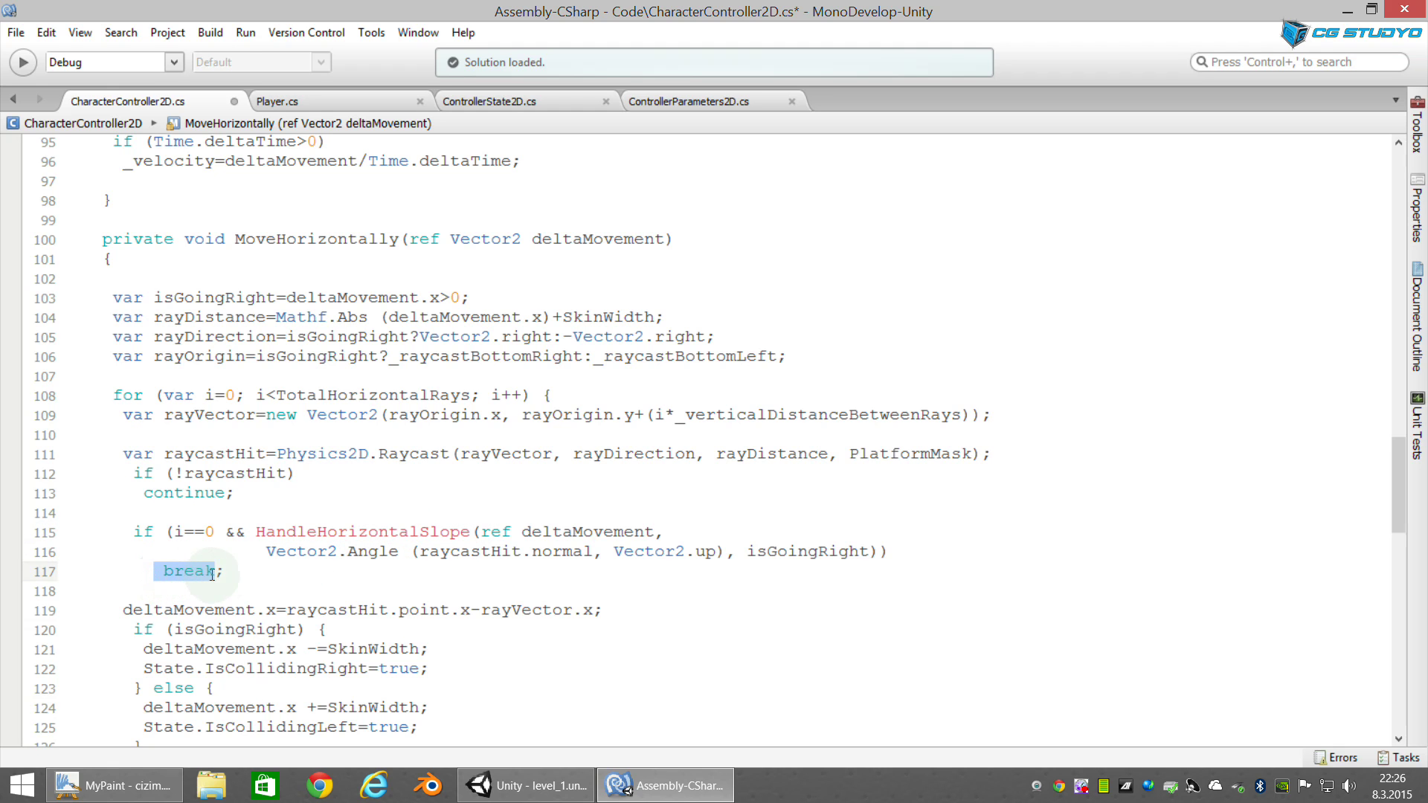
left_click_drag(111, 395, 156, 394)
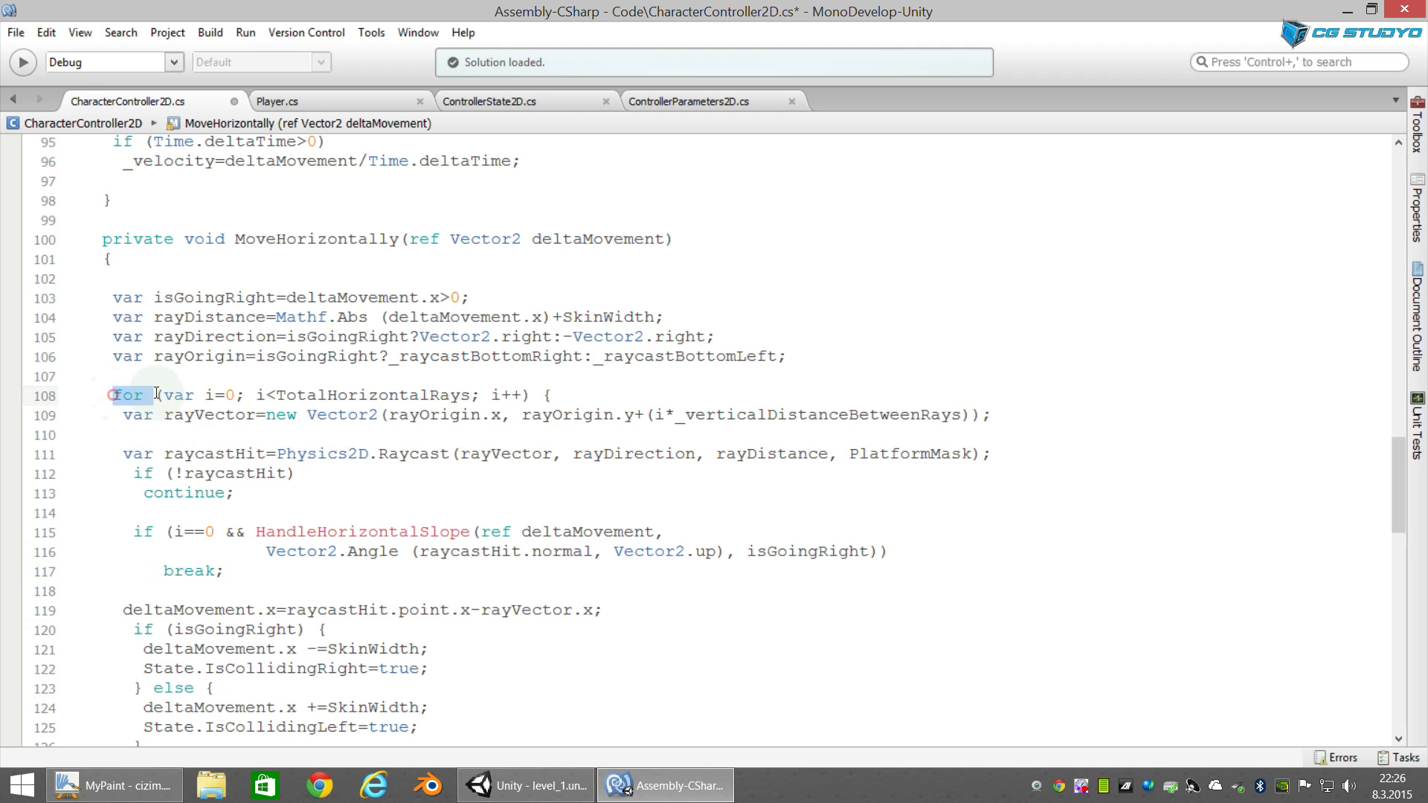
left_click_drag(163, 571, 221, 573)
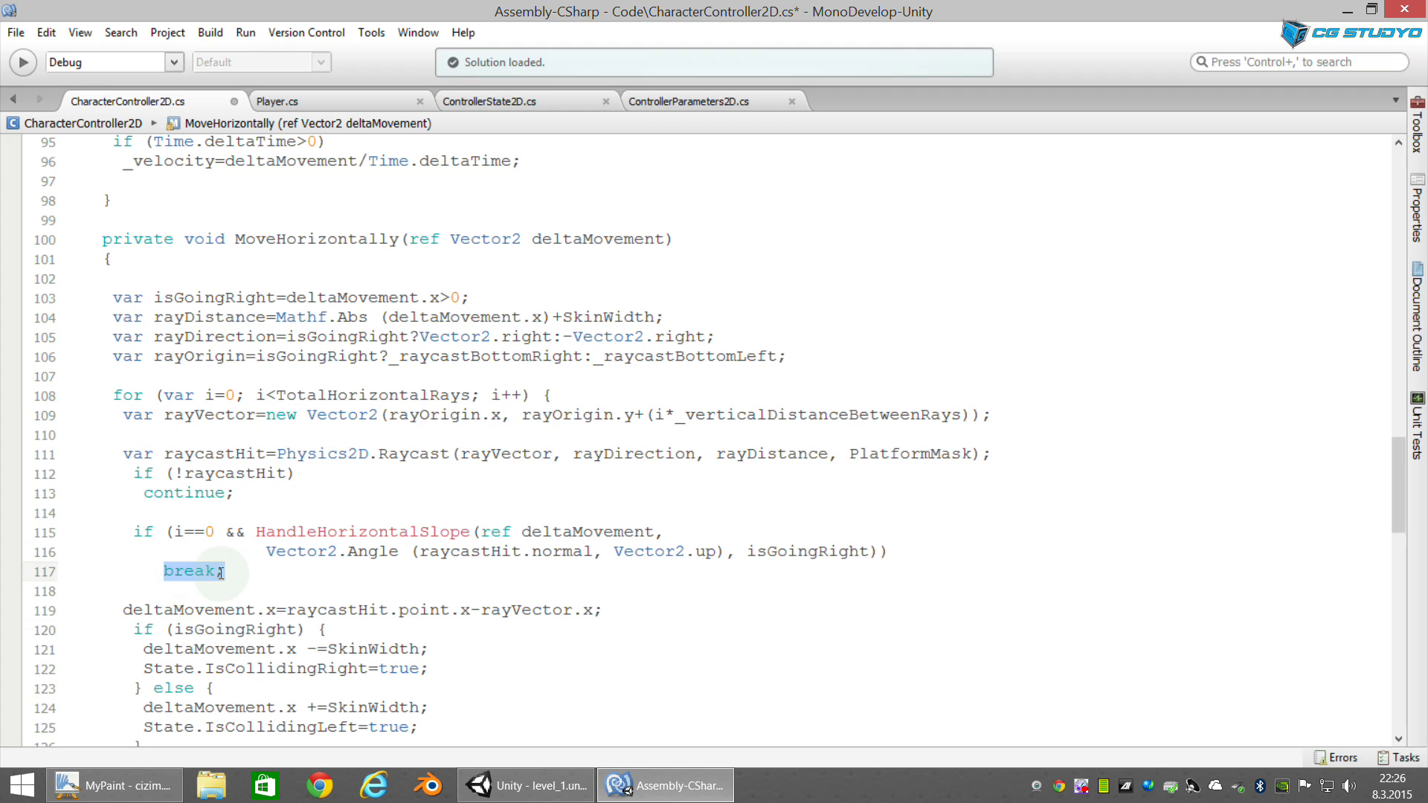
scroll(310, 685, "down", 4)
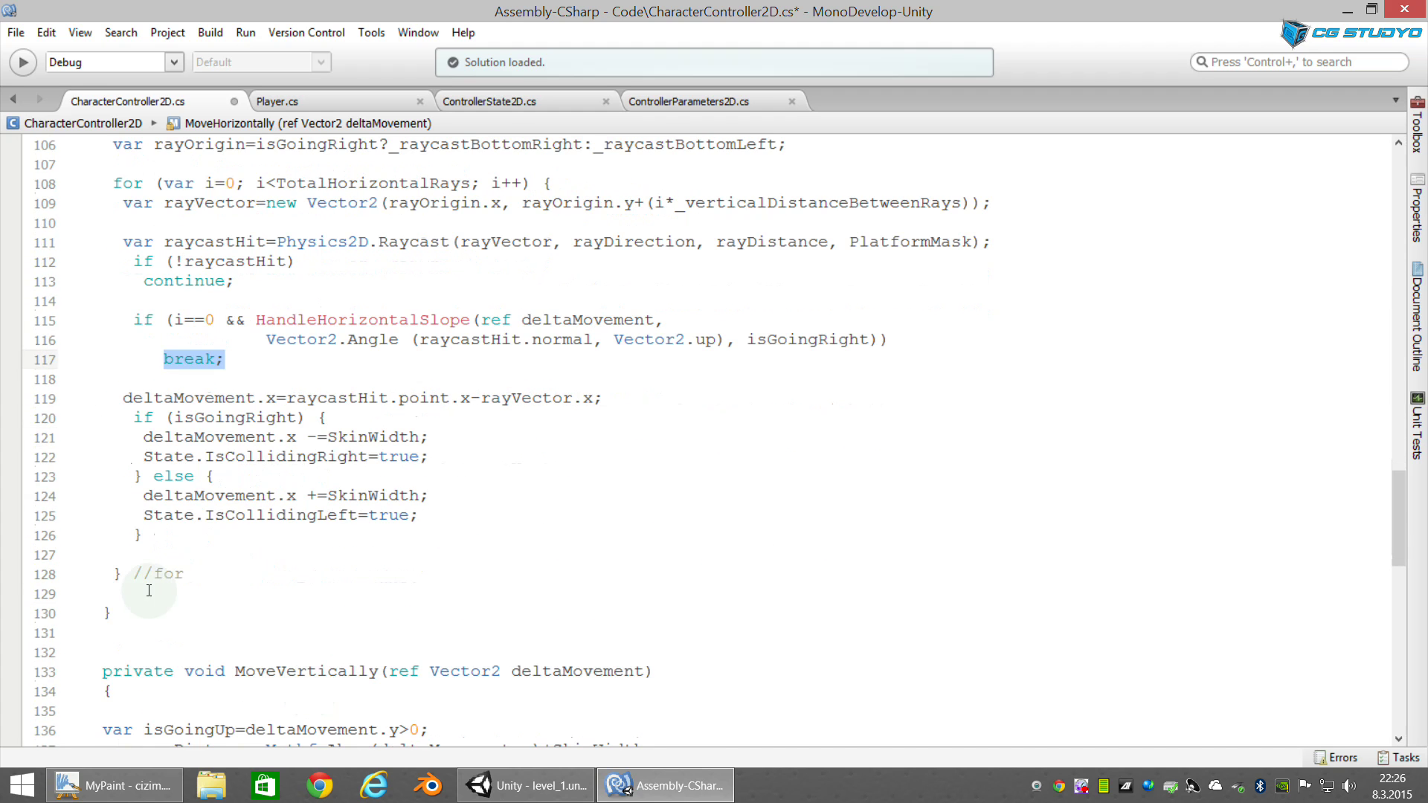
double_click(152, 571)
left_click(106, 595)
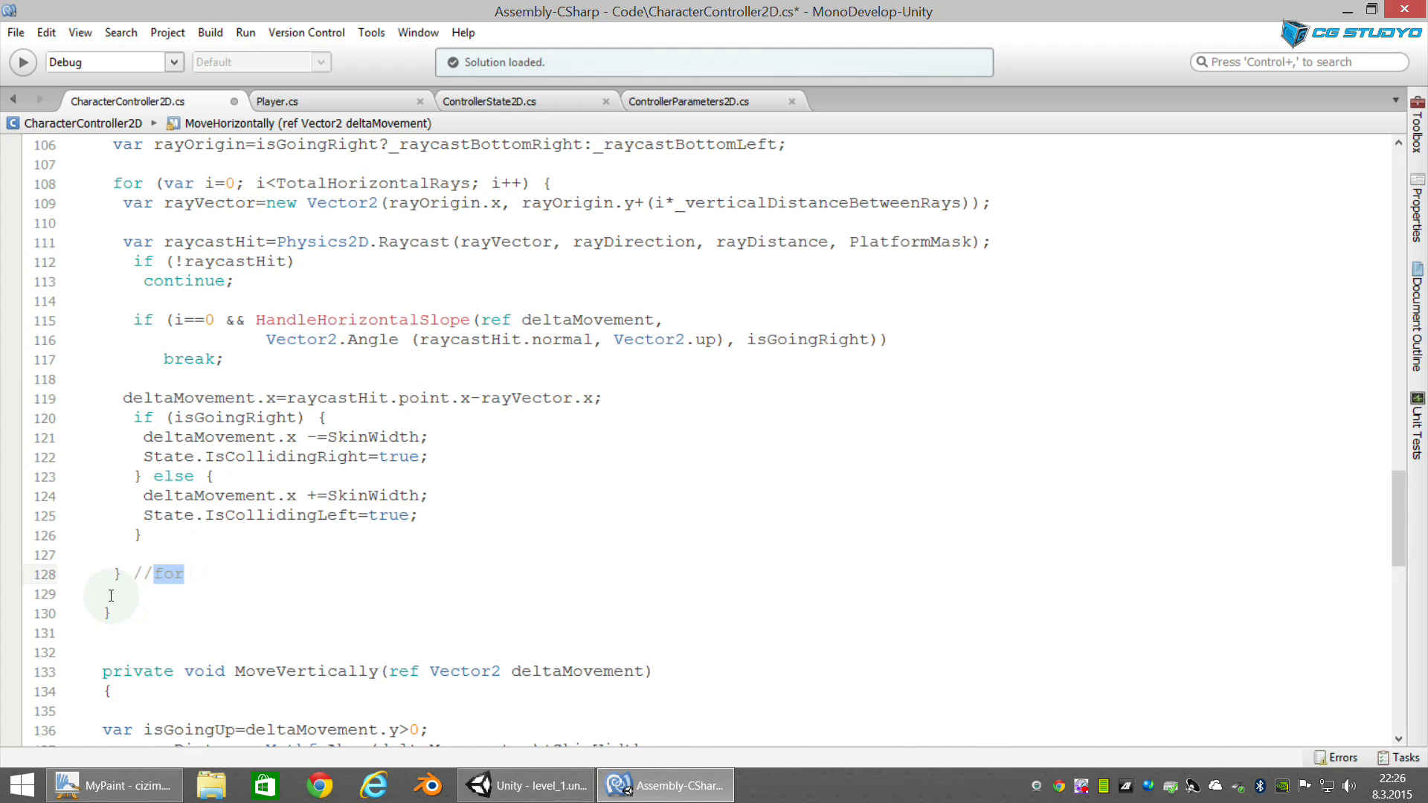
left_click(106, 613)
scroll(195, 504, "down", 3)
scroll(204, 495, "up", 2)
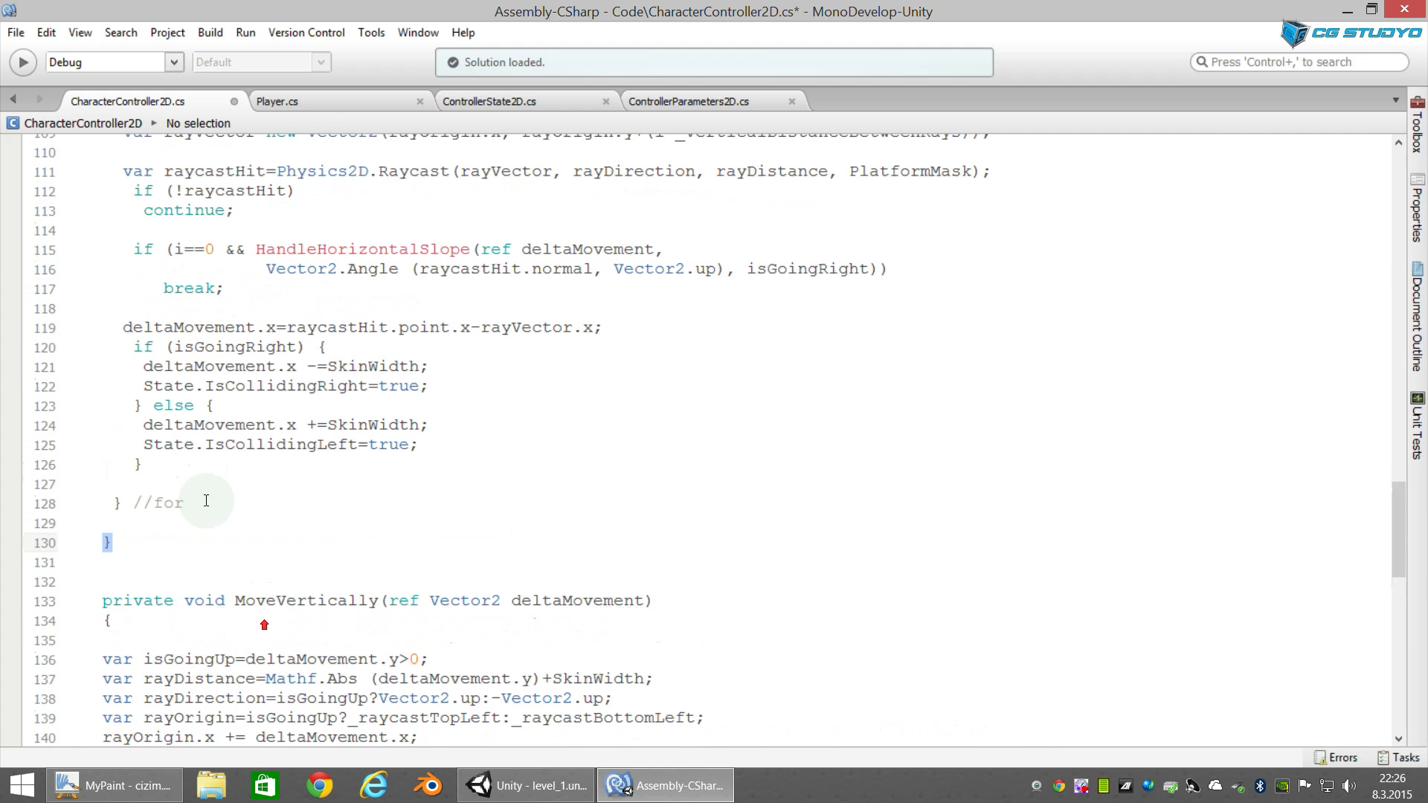
scroll(305, 611, "down", 3)
scroll(304, 610, "up", 4)
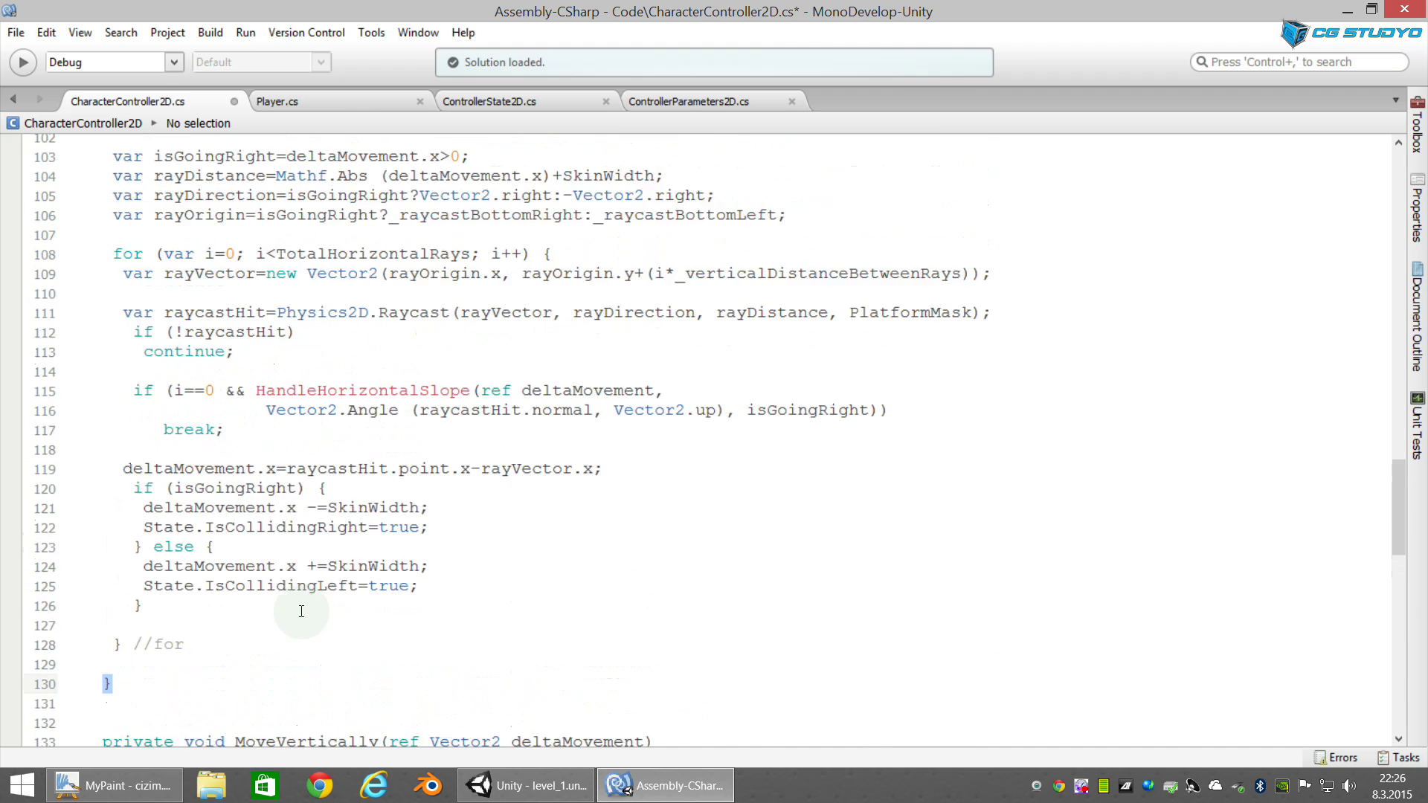
scroll(305, 609, "up", 3)
left_click_drag(235, 309, 398, 309)
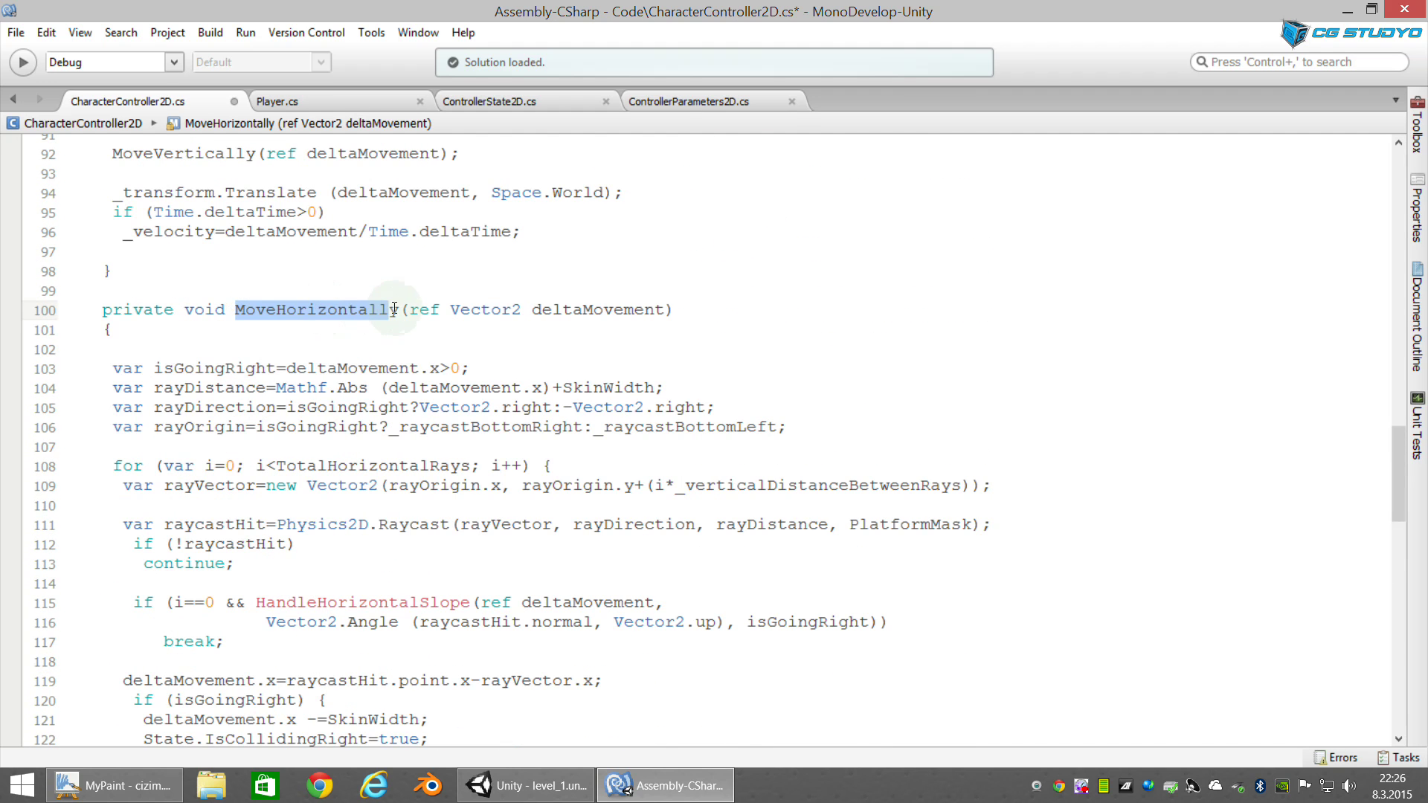
scroll(305, 461, "down", 2)
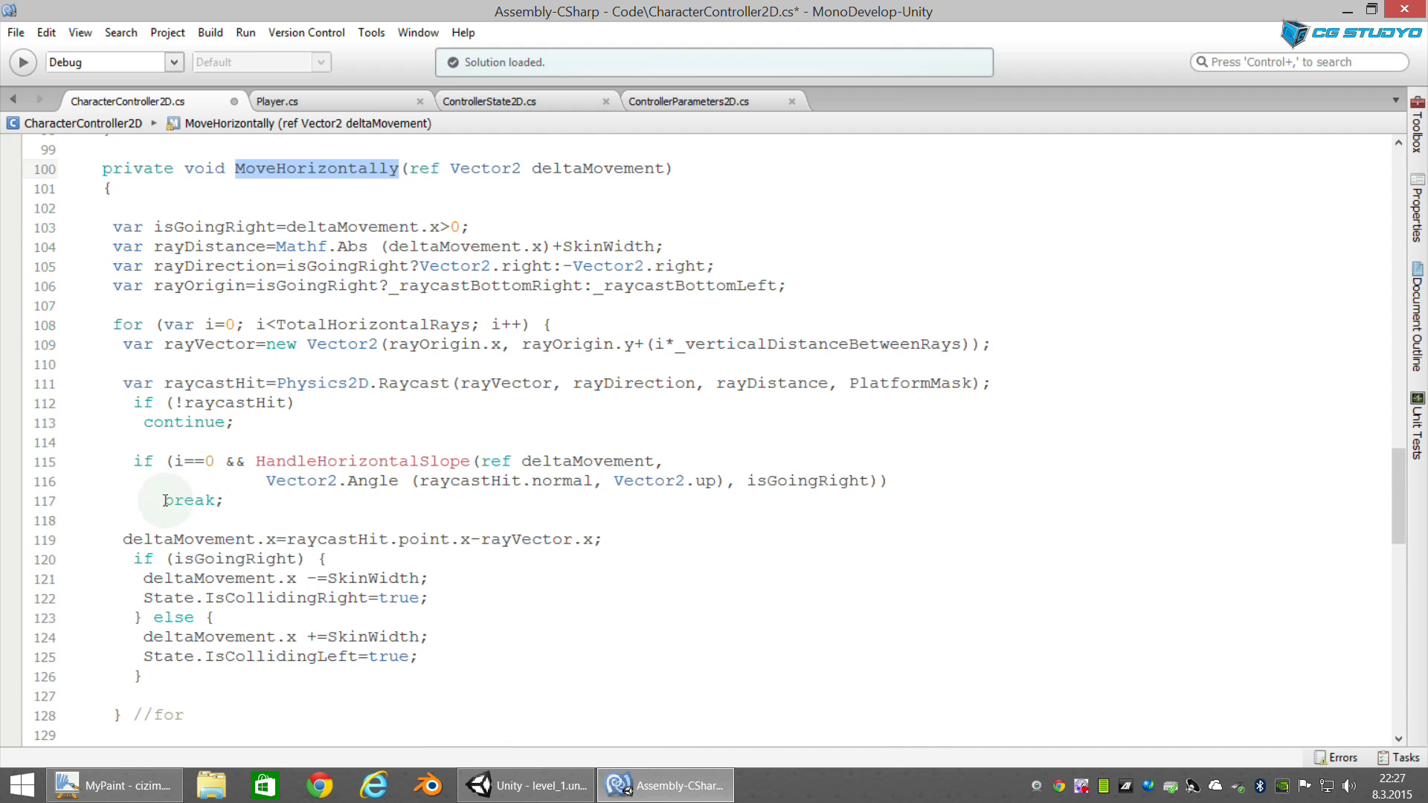
double_click(171, 500)
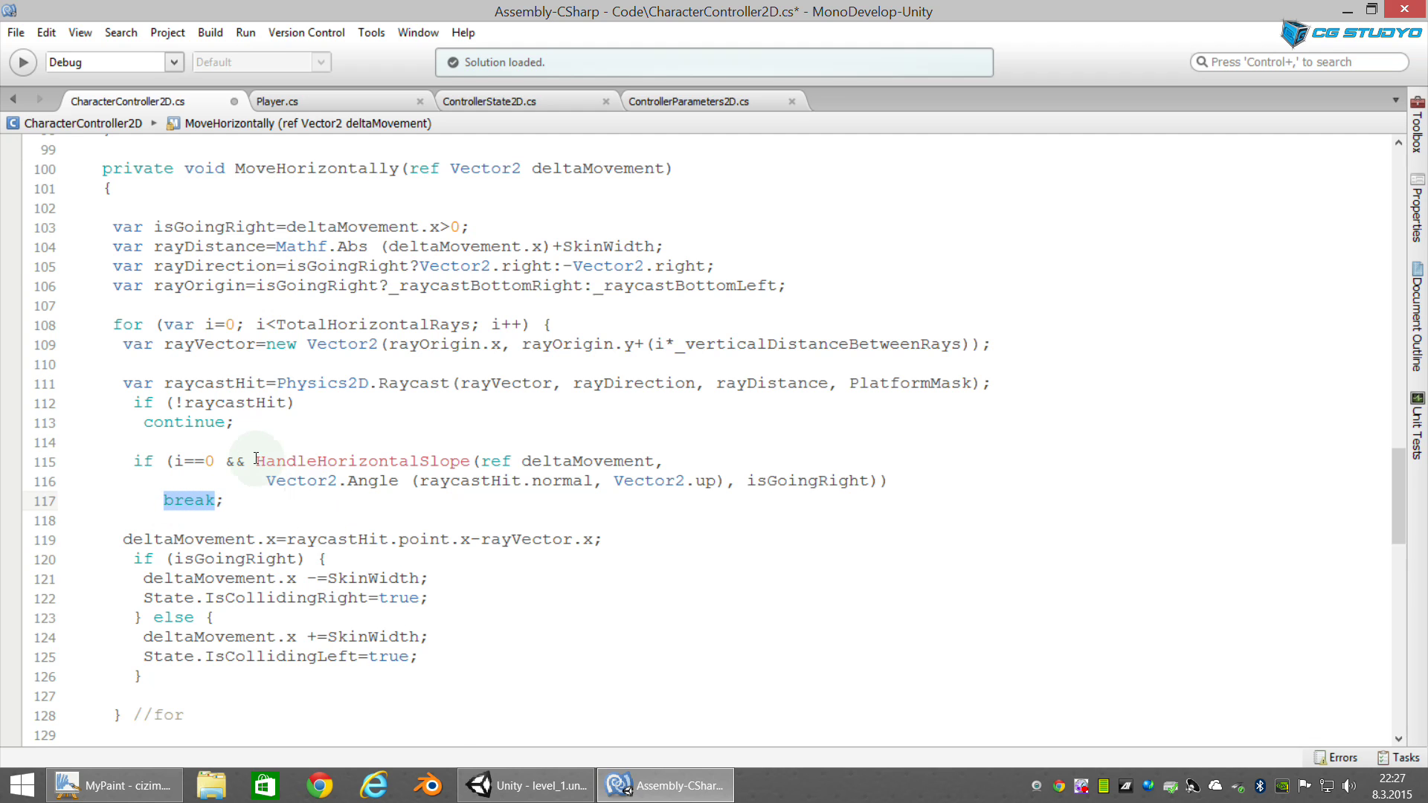
scroll(378, 507, "down", 2)
scroll(378, 507, "down", 1)
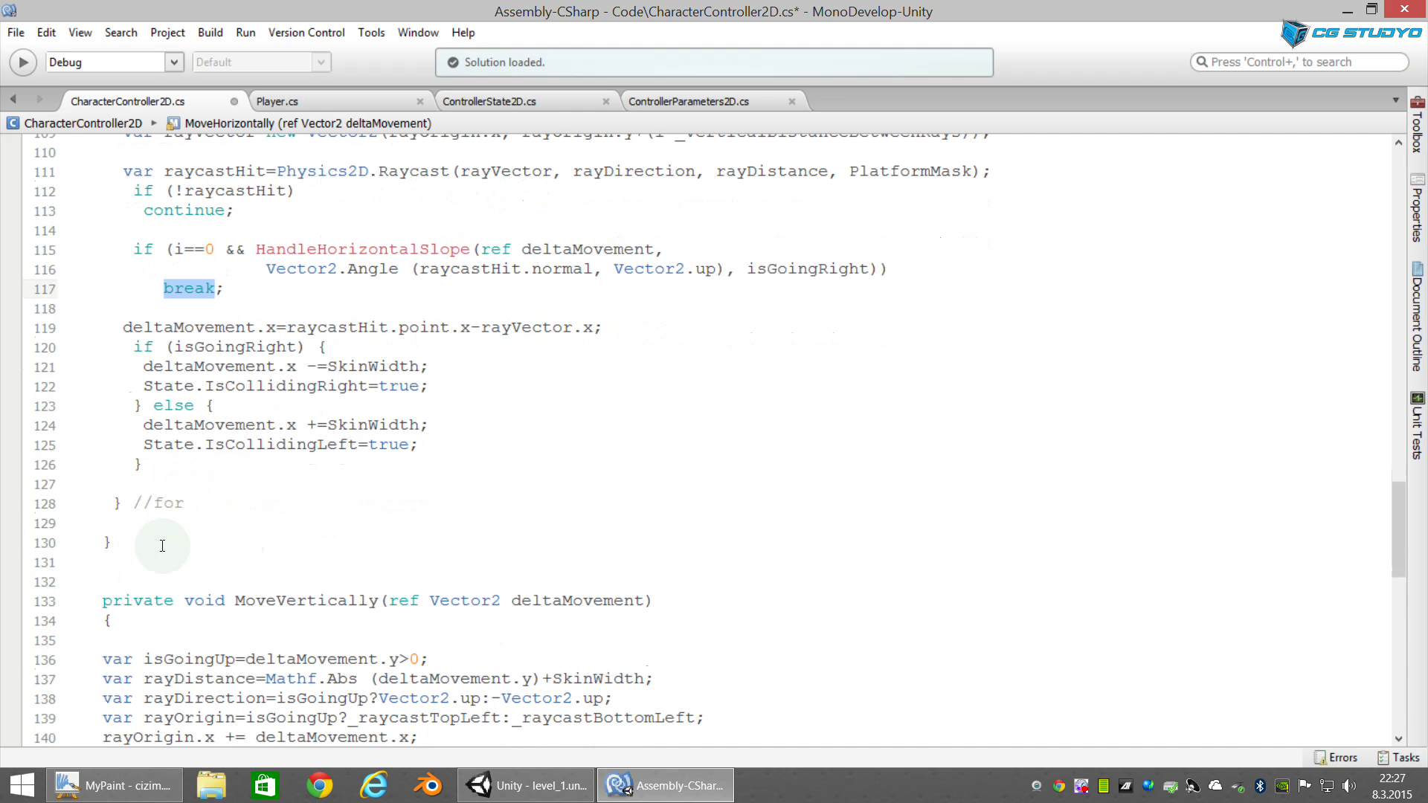
left_click(137, 548)
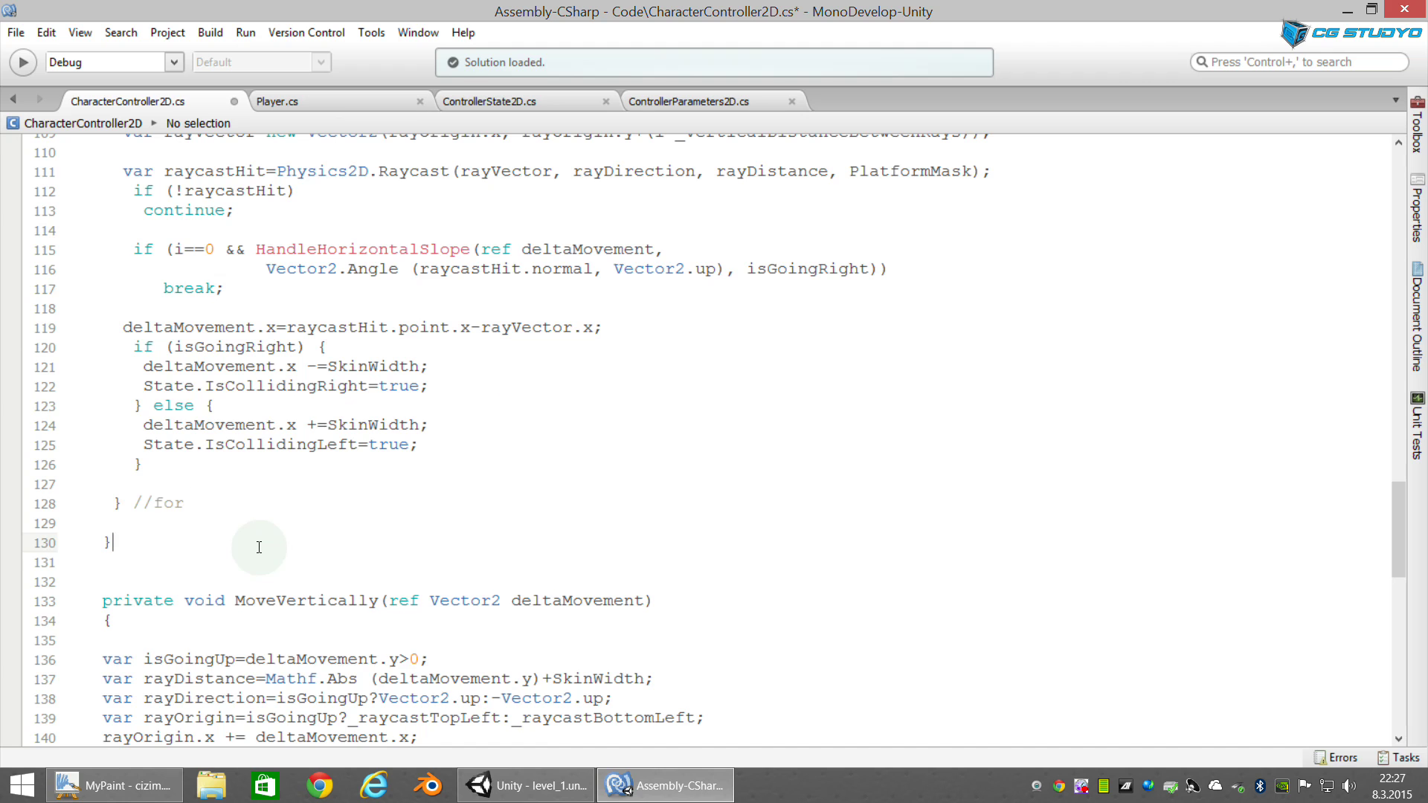
Step: Below MoveHorizontally, type 'private bool HandleHorizontalSlope(ref Vector2 delta'
key("Return")
key("Return")
key("Return")
type("vo")
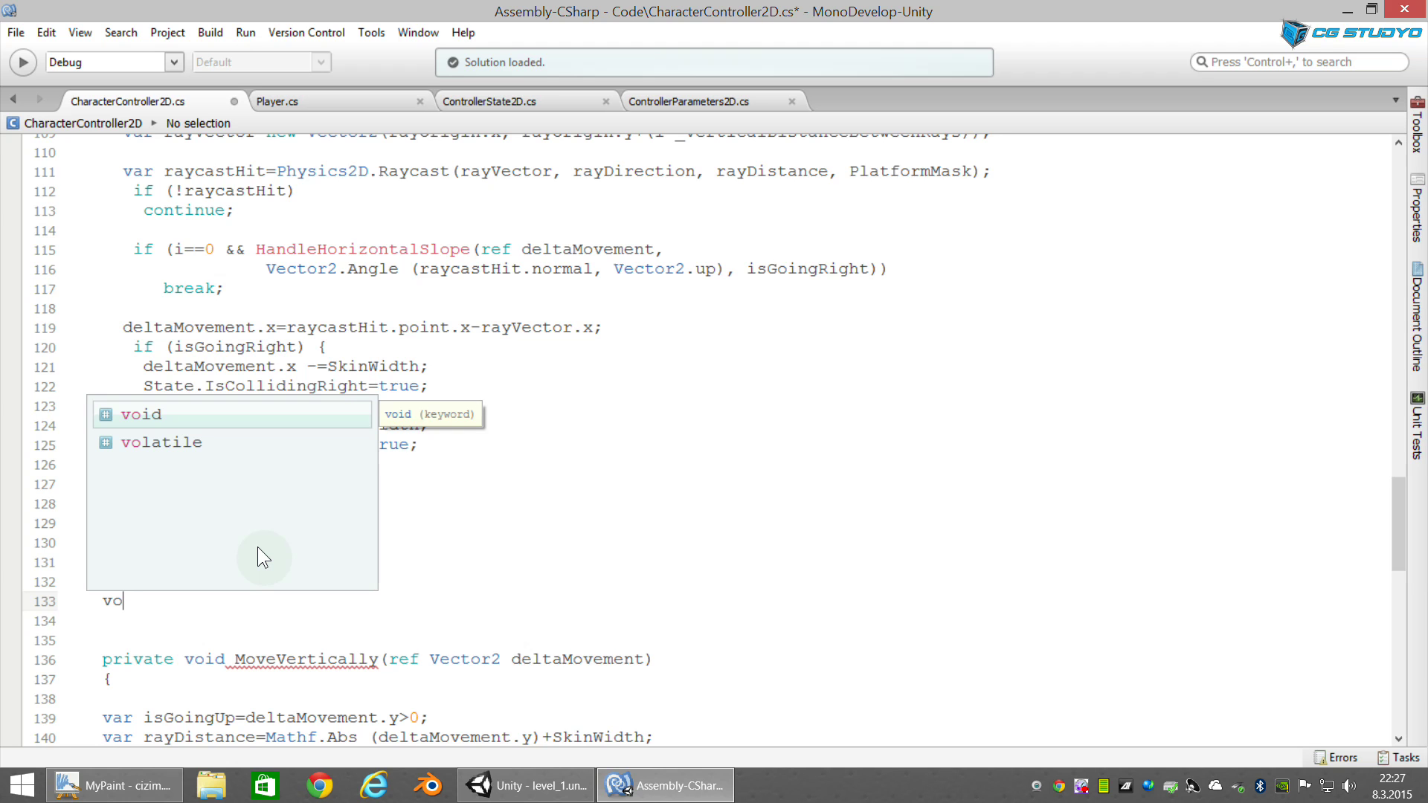
key("BackSpace")
key("BackSpace")
type("private ")
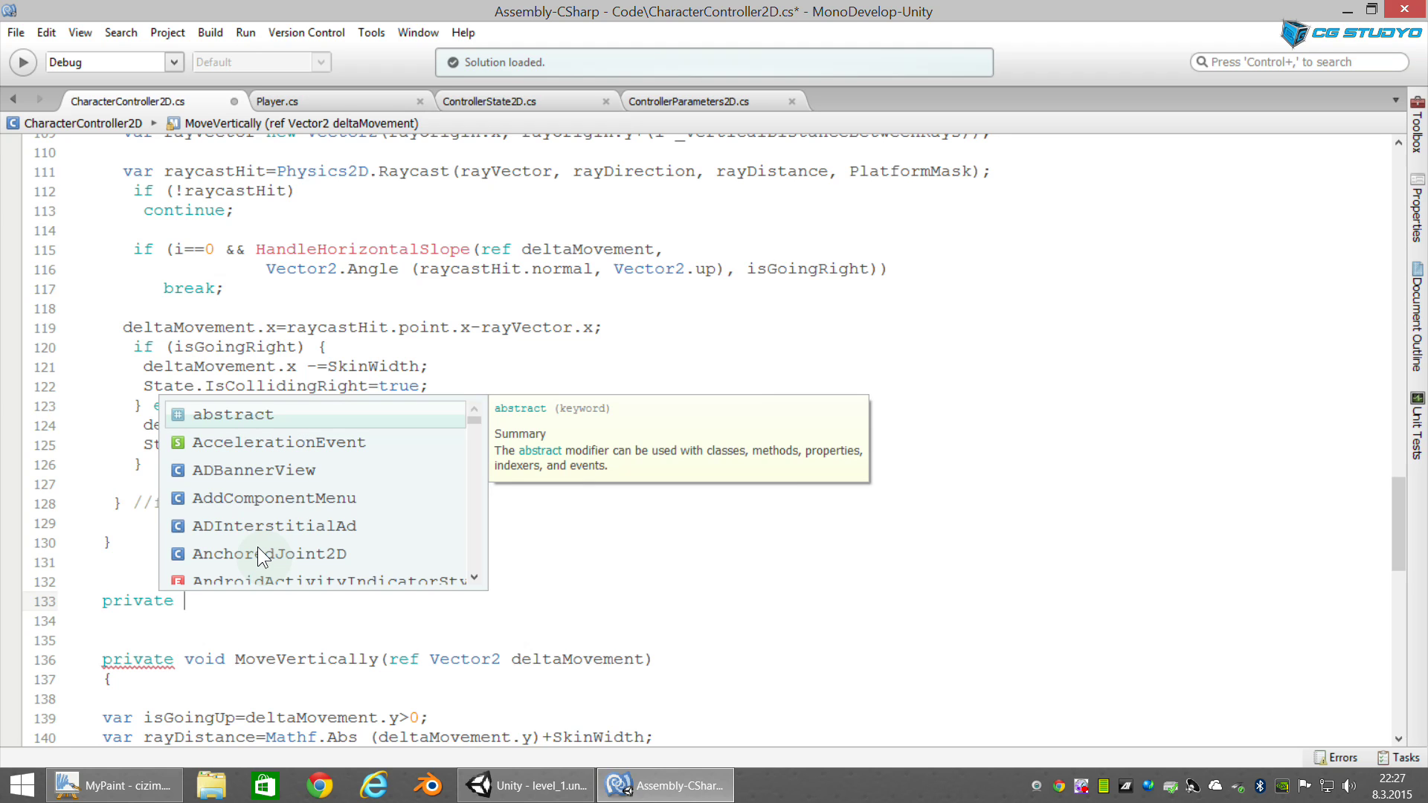
type("bool")
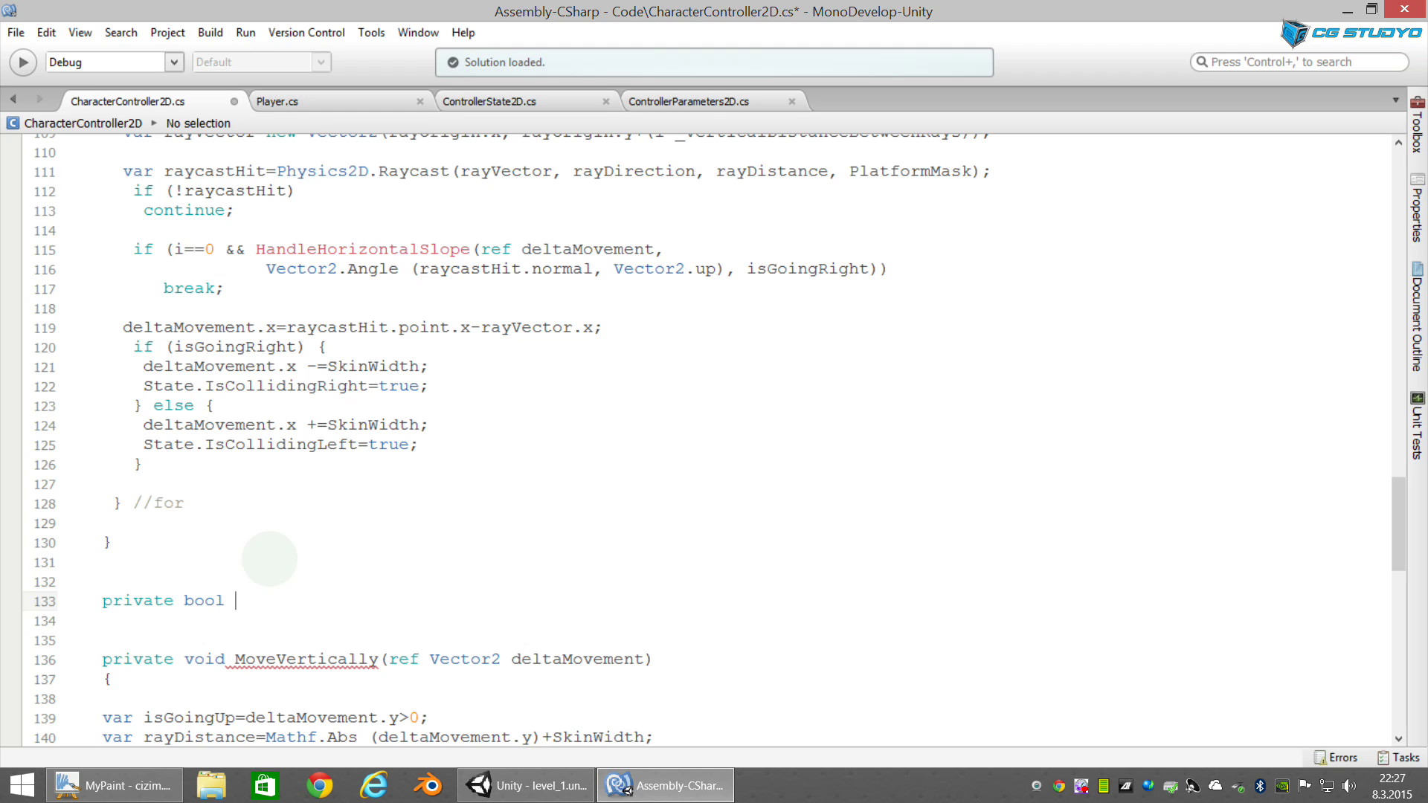
type("HandleHorizontalSlope")
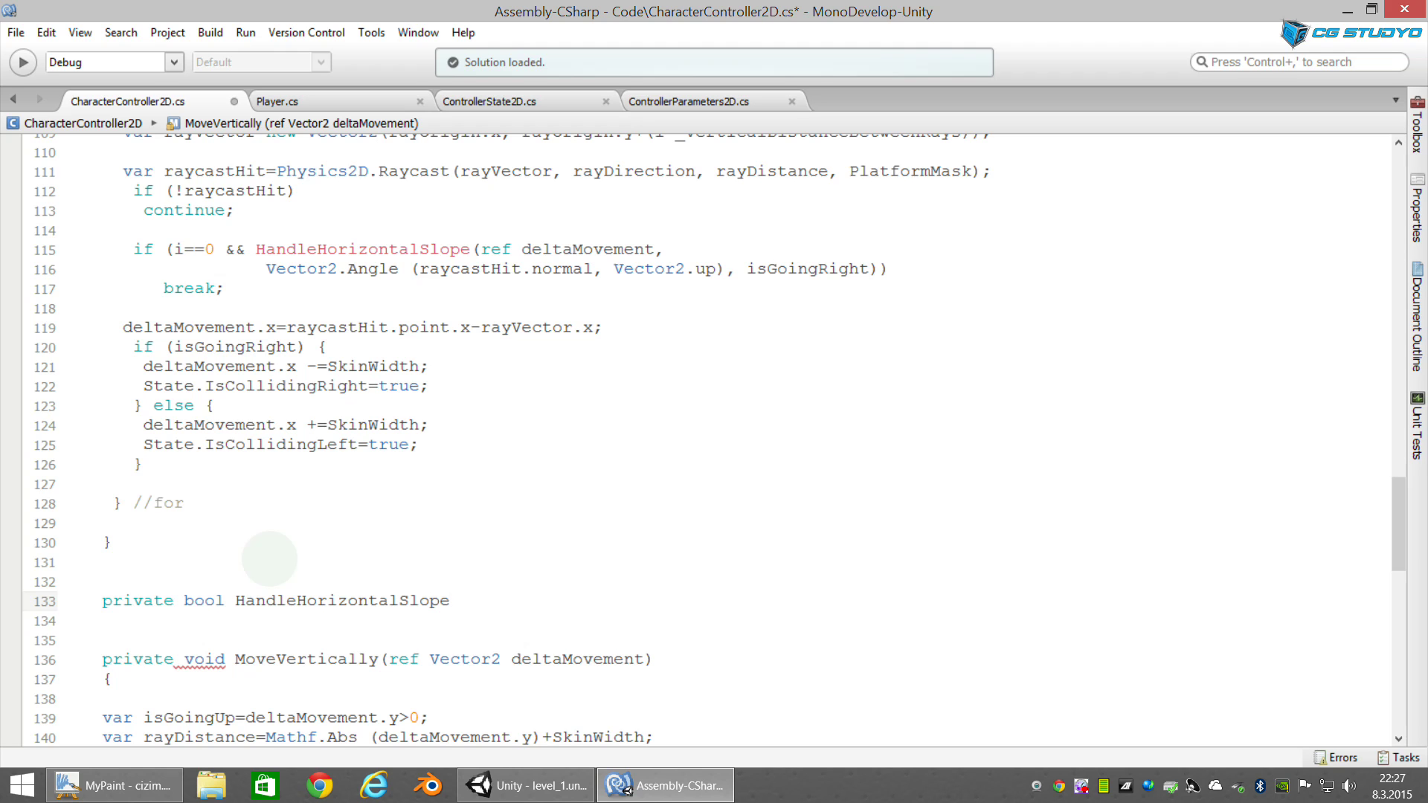
type("(")
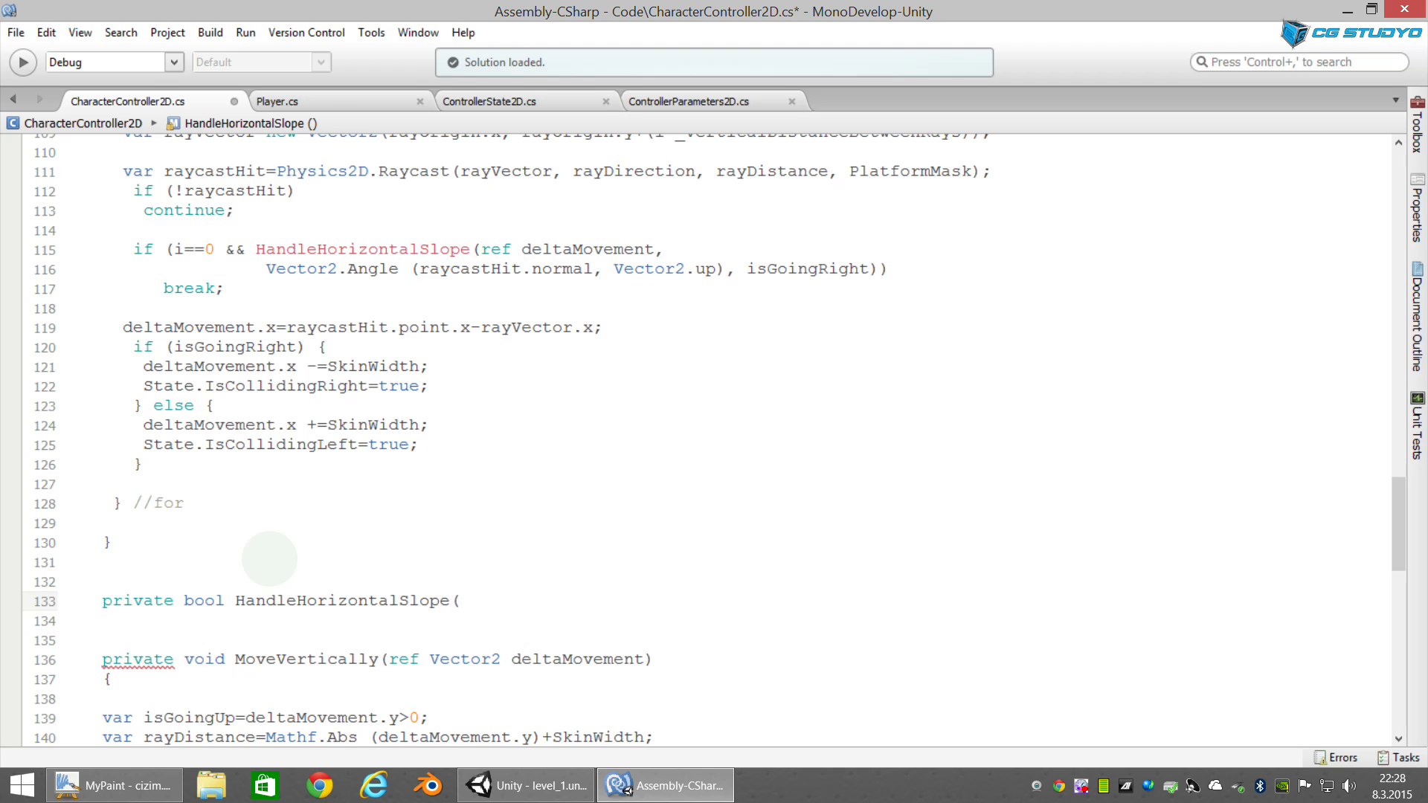
type("ref ")
type("Vector")
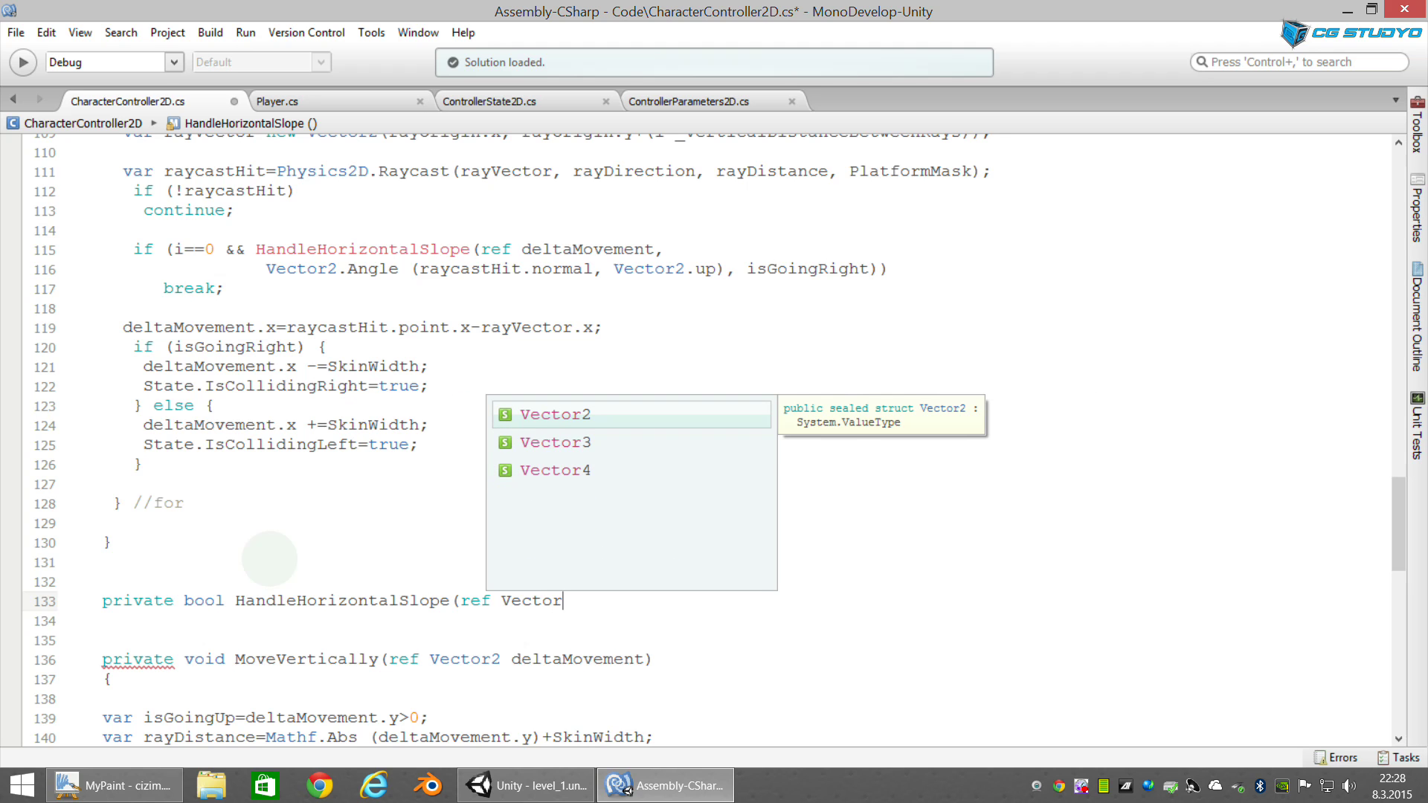
type("2 delta")
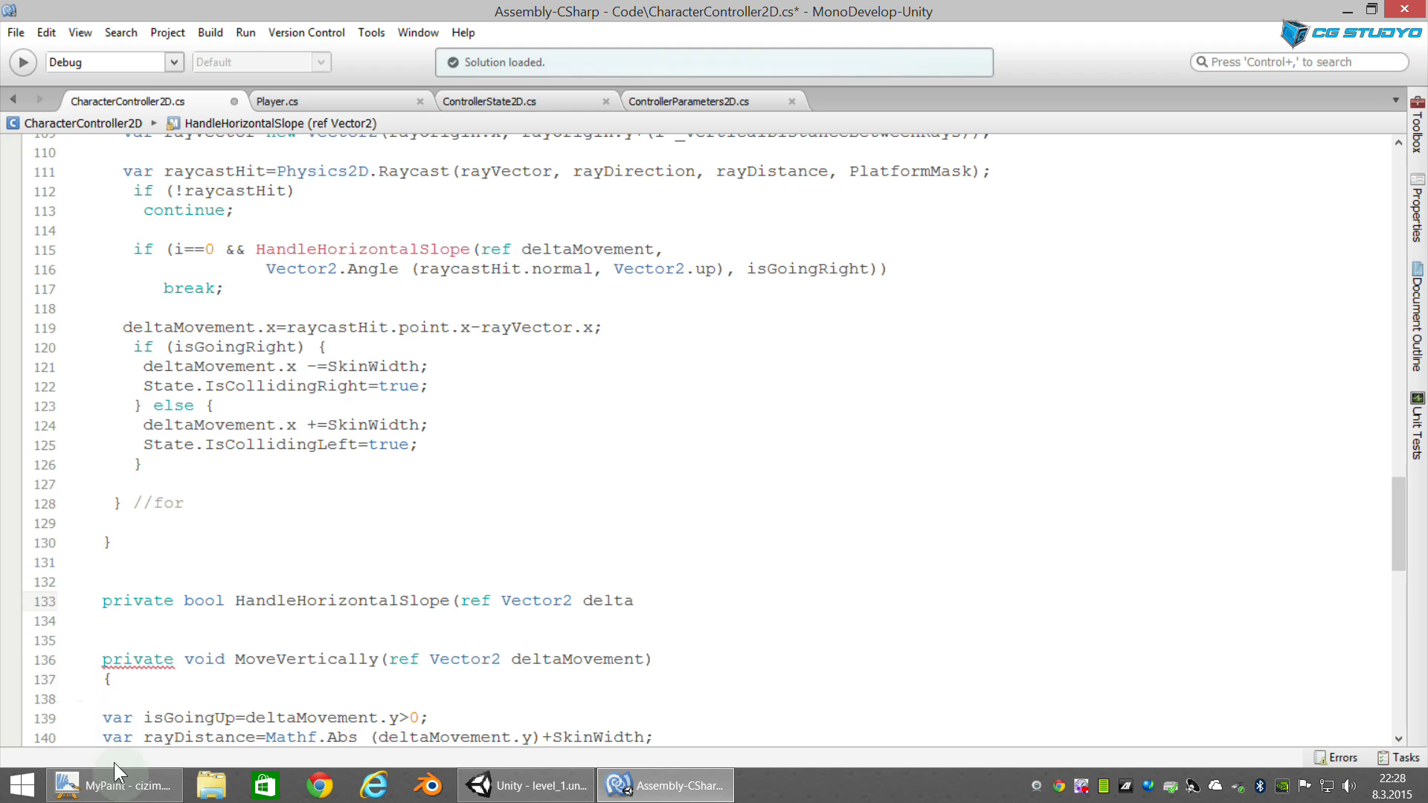
Step: Bring up the cizim.ora slope drawing in MyPaint and zoom in on it
left_click(114, 782)
scroll(819, 679, "down", 5)
scroll(845, 719, "up", 1)
scroll(885, 567, "up", 1)
scroll(739, 530, "up", 1)
Step: Centre the deltaMovement slope diagram, then resume typing the deltaMovement parameter name in MonoDevelop
middle_click_drag(351, 577, 297, 528)
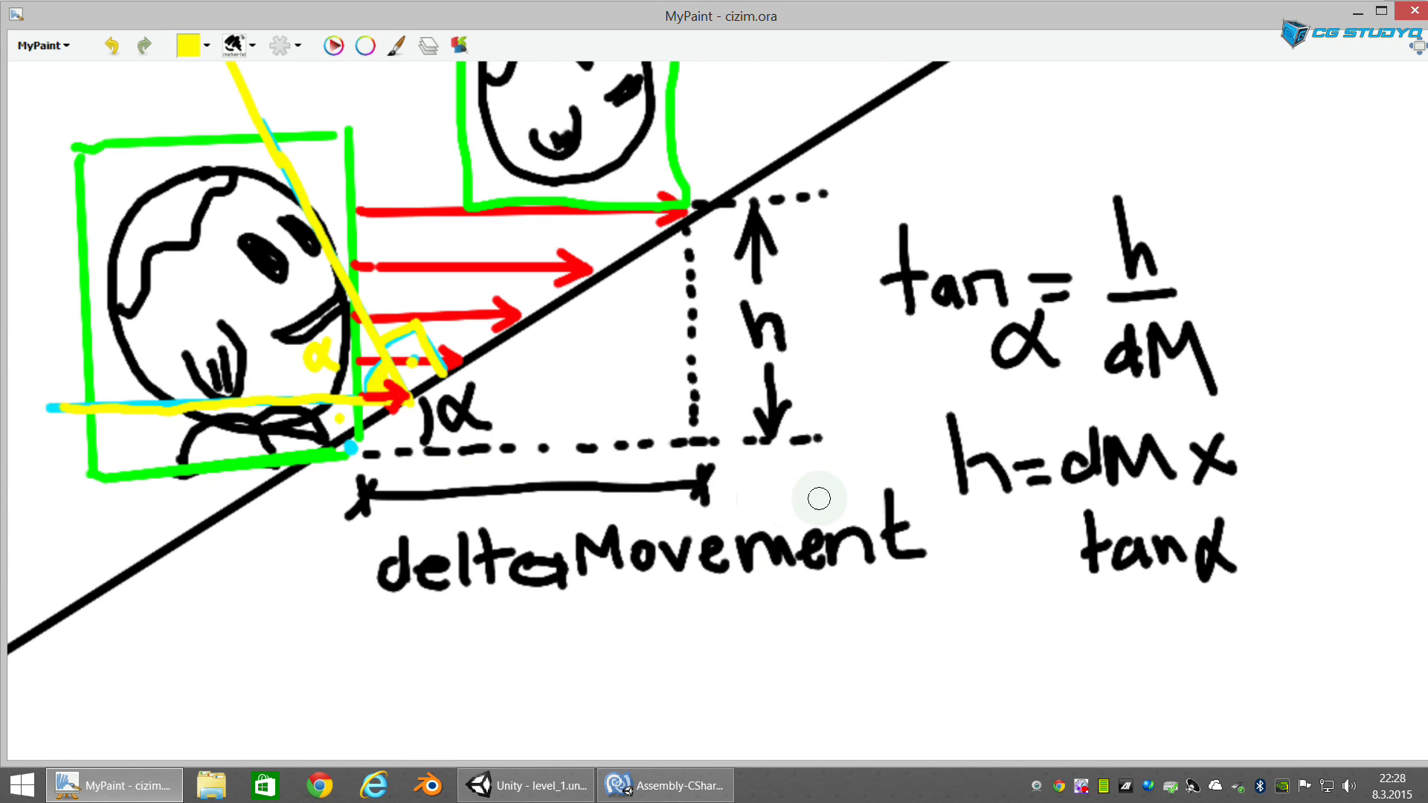
left_click(627, 789)
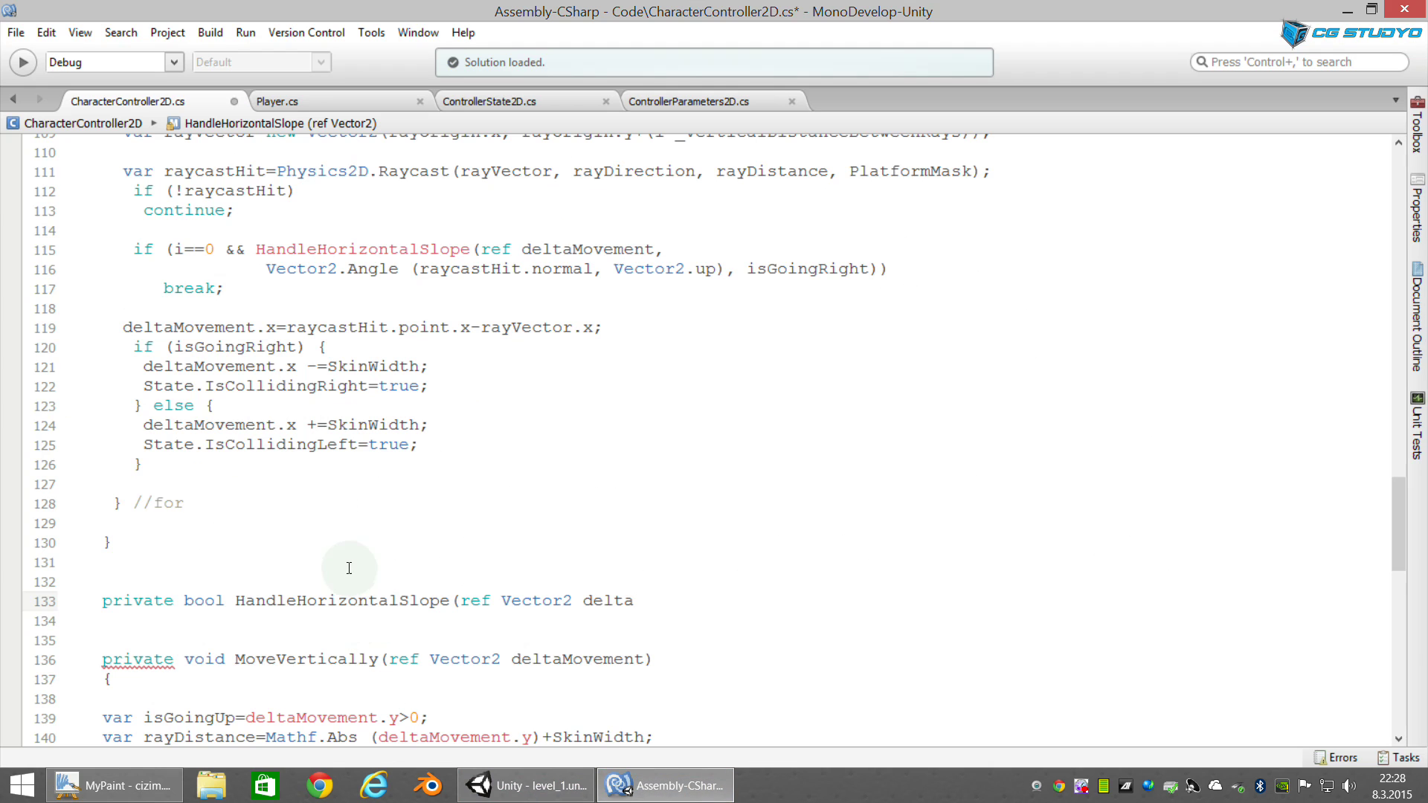
type("Mo")
type("veme")
key("BackSpace")
key("BackSpace")
Step: Complete the signature with ', float angle, bool isGoingRight)' and add an empty braced body
type("ment,")
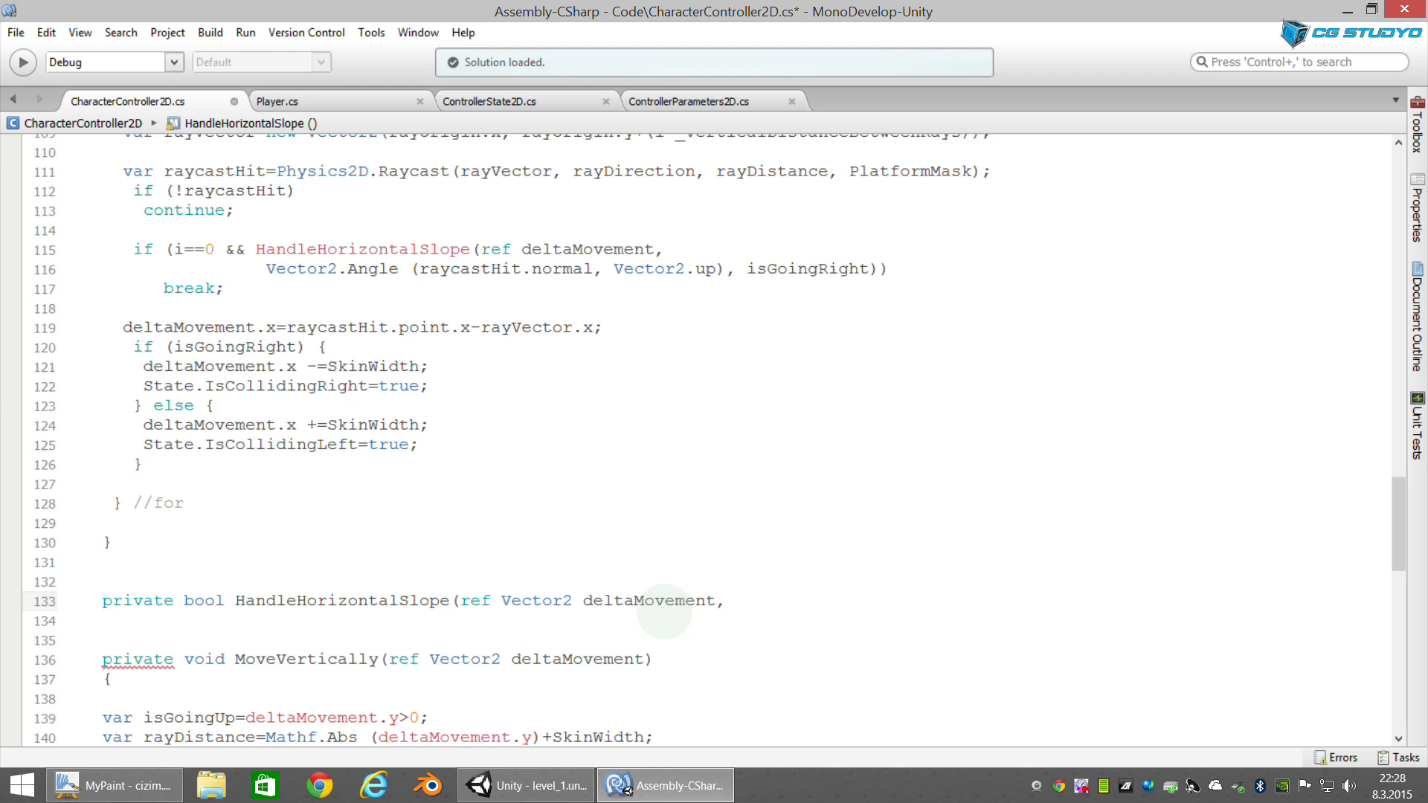
type(" float angle, ")
type("bool isGoingRight)")
key("Return")
type("{")
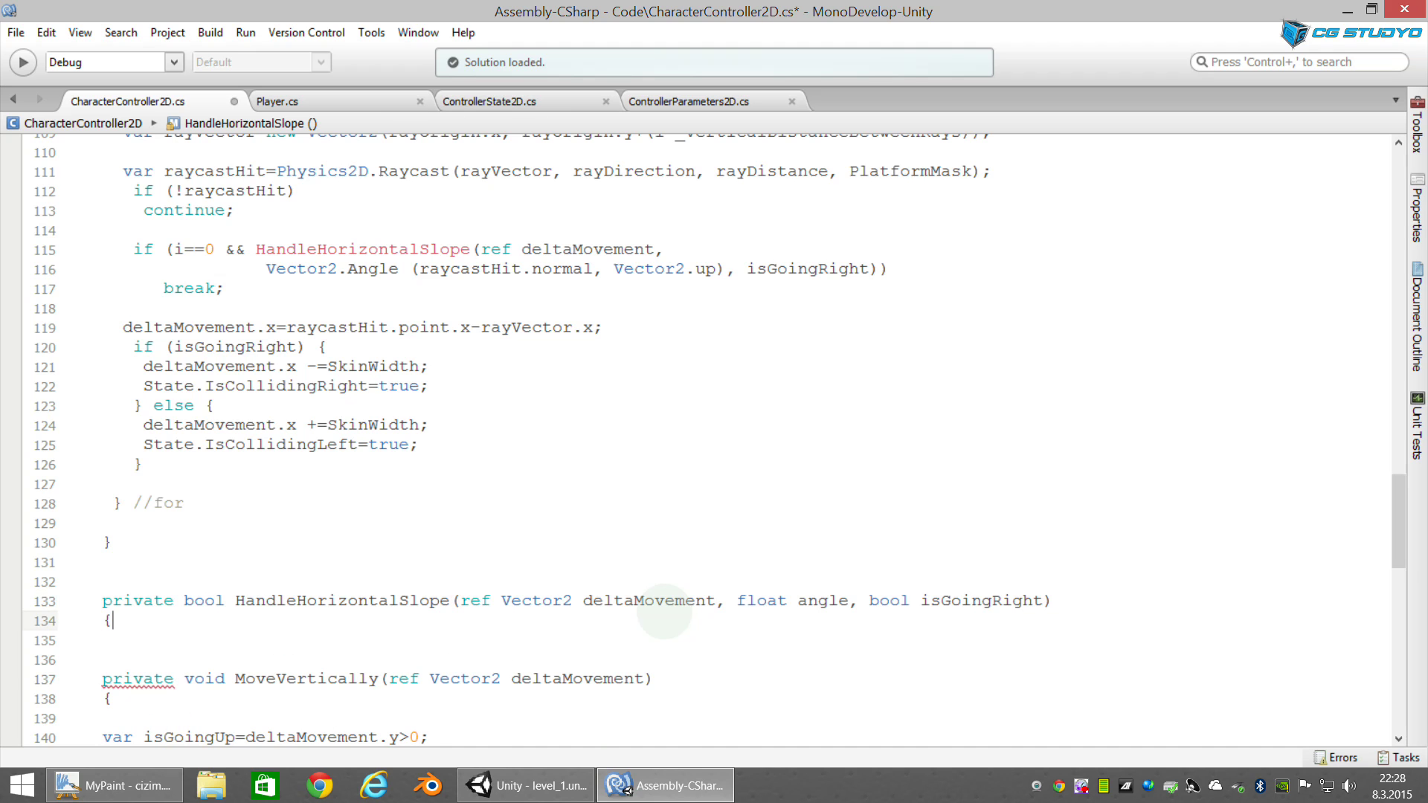
key("Return")
key("Return")
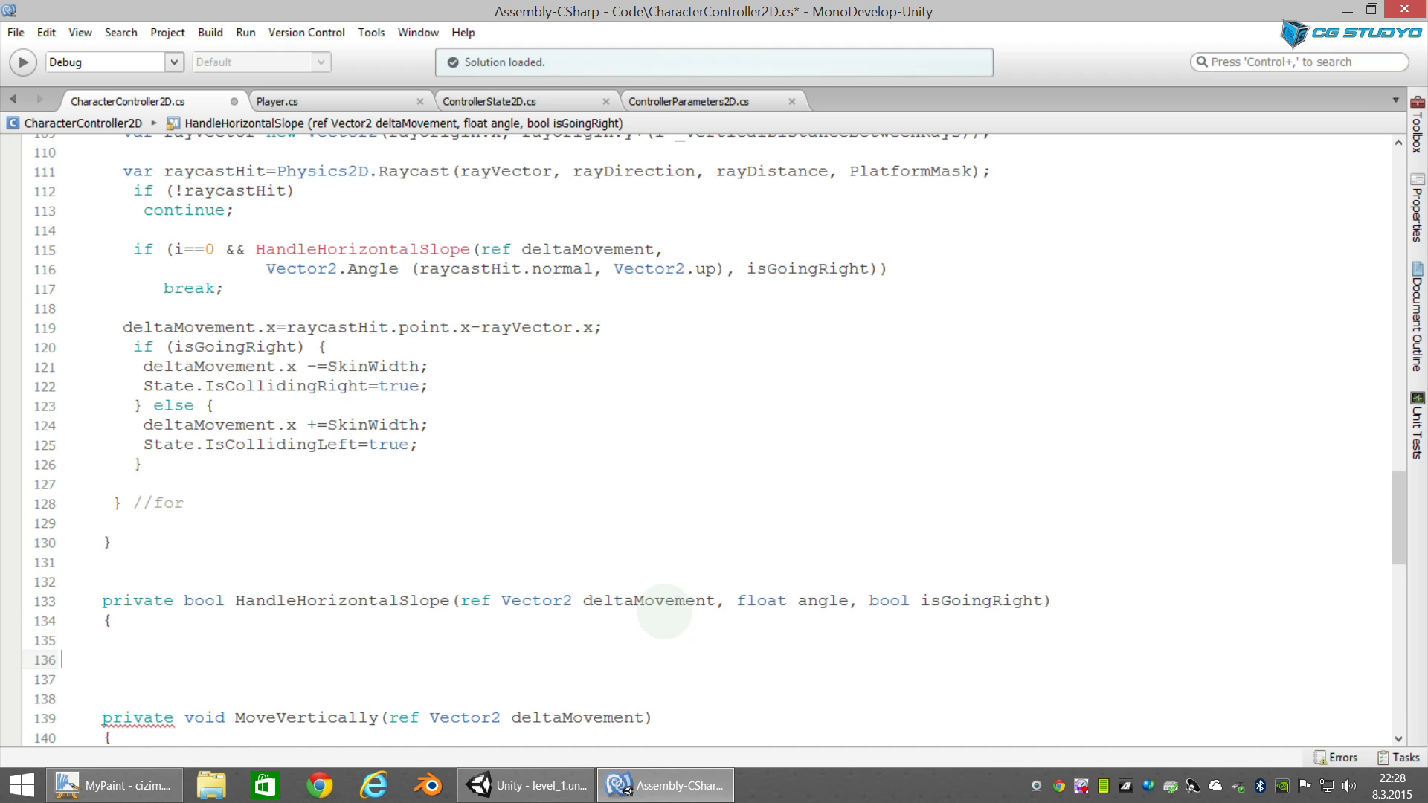
key("Return")
key("Return")
type("}")
key("Up")
key("Up")
key("Up")
key("Return")
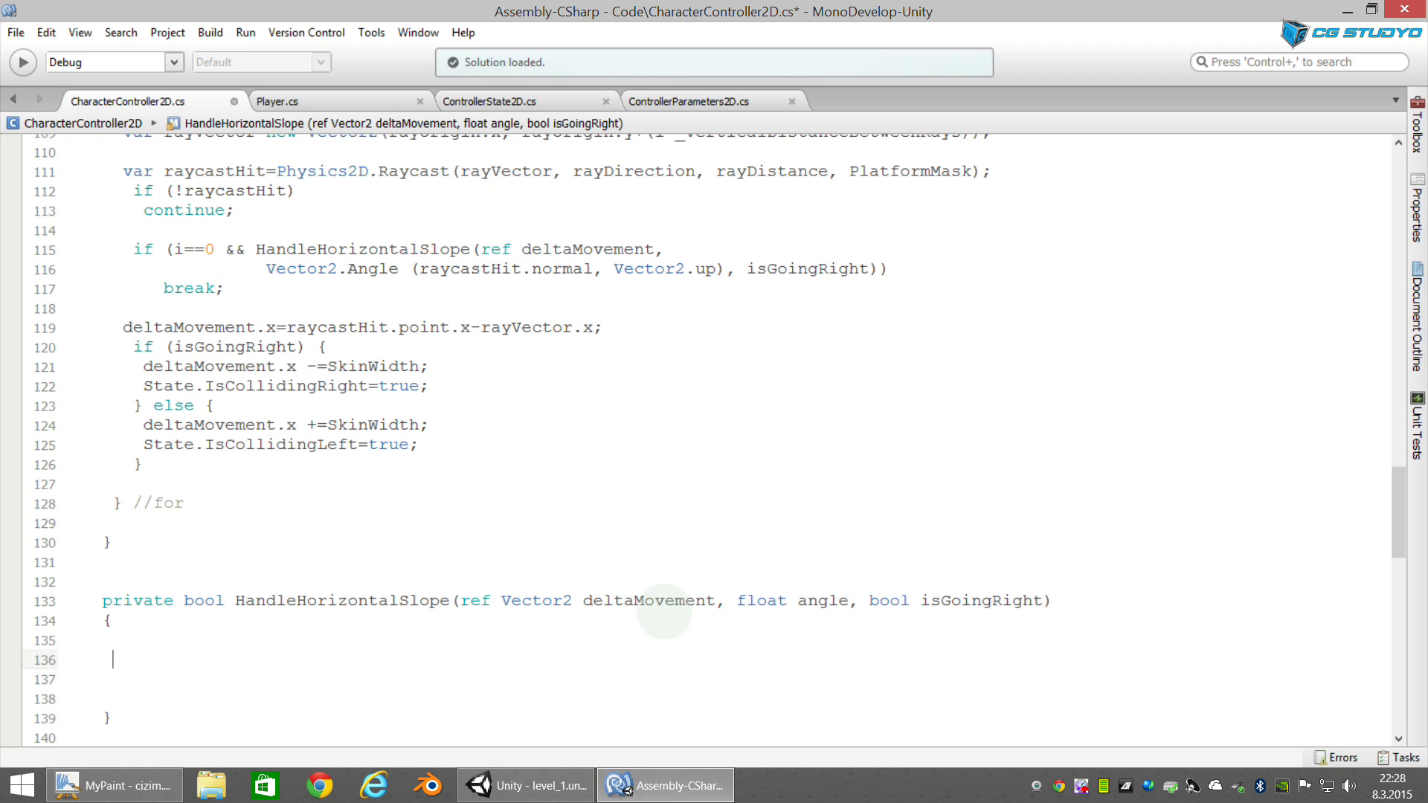
Step: Add 'if (Mathf.RoundToInt(angle) == 90) return false;' at the top of HandleHorizontalSlope
type("i")
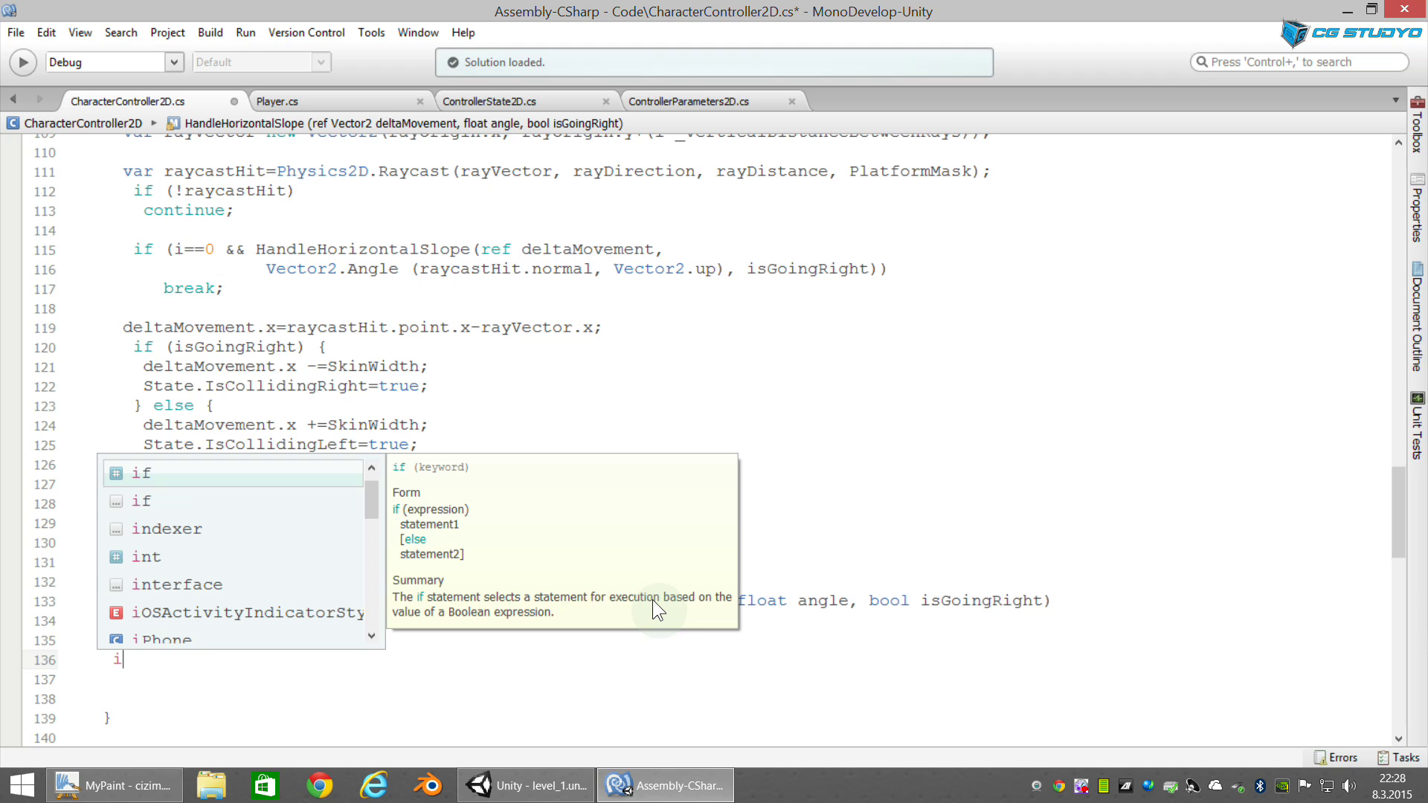
type("f (Mathf.")
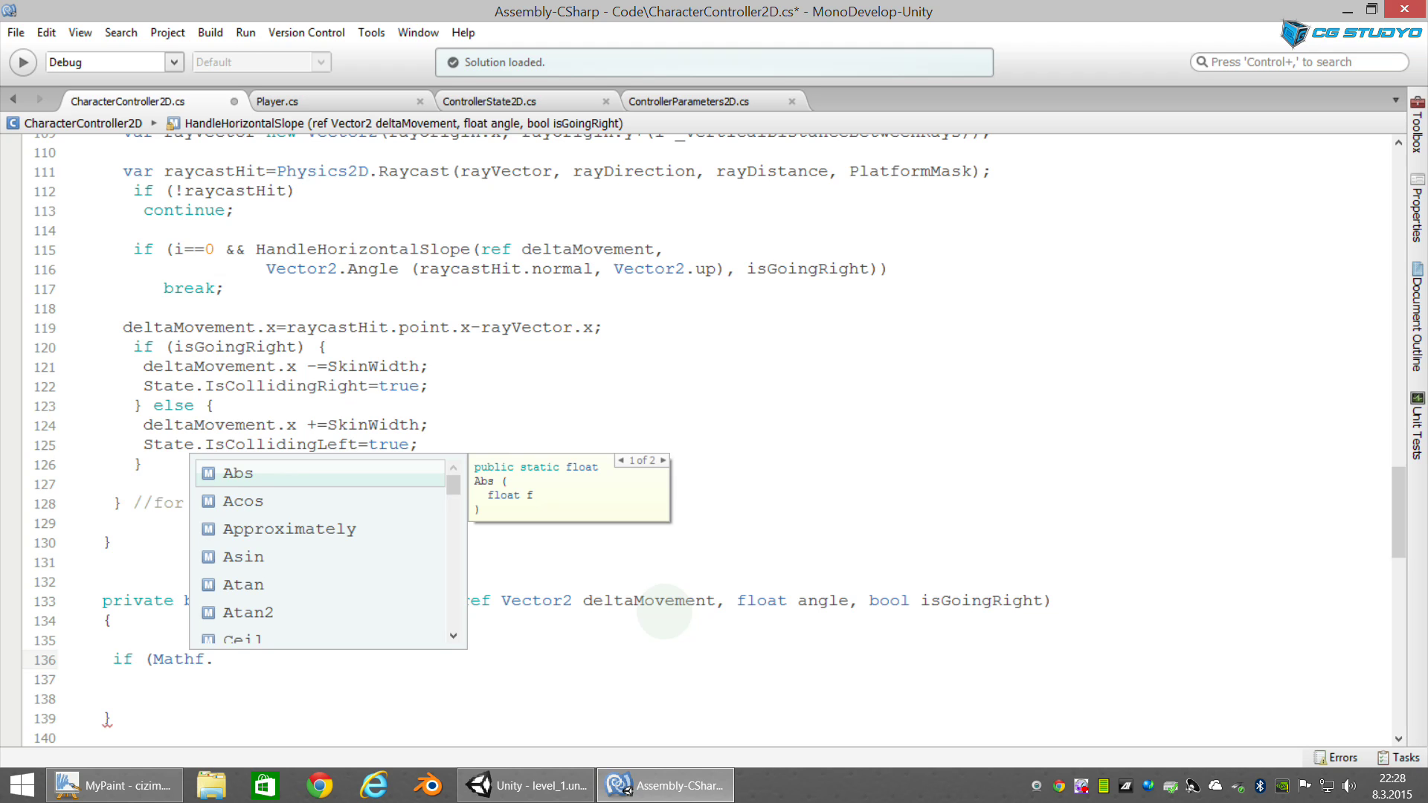
type("Round")
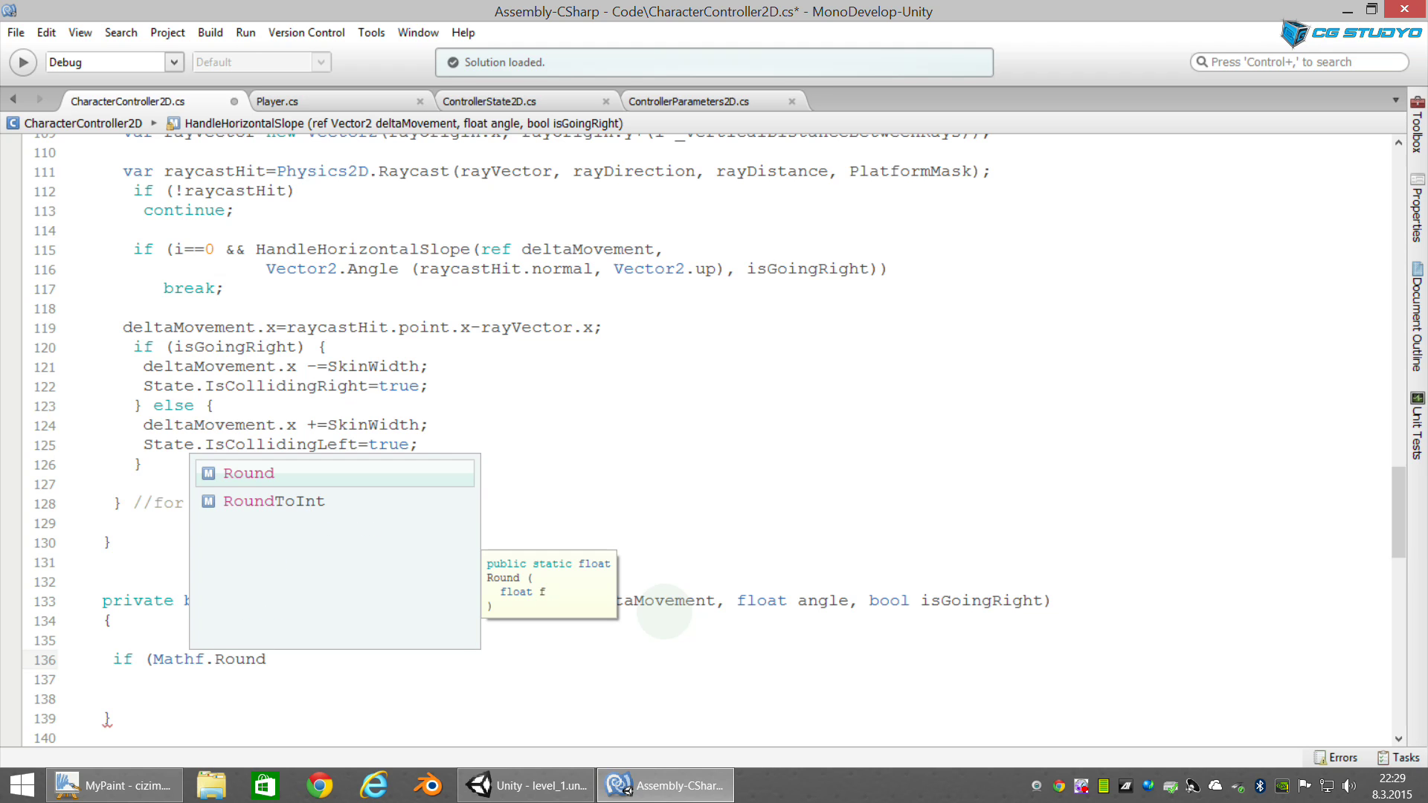
key("Down")
key("Return")
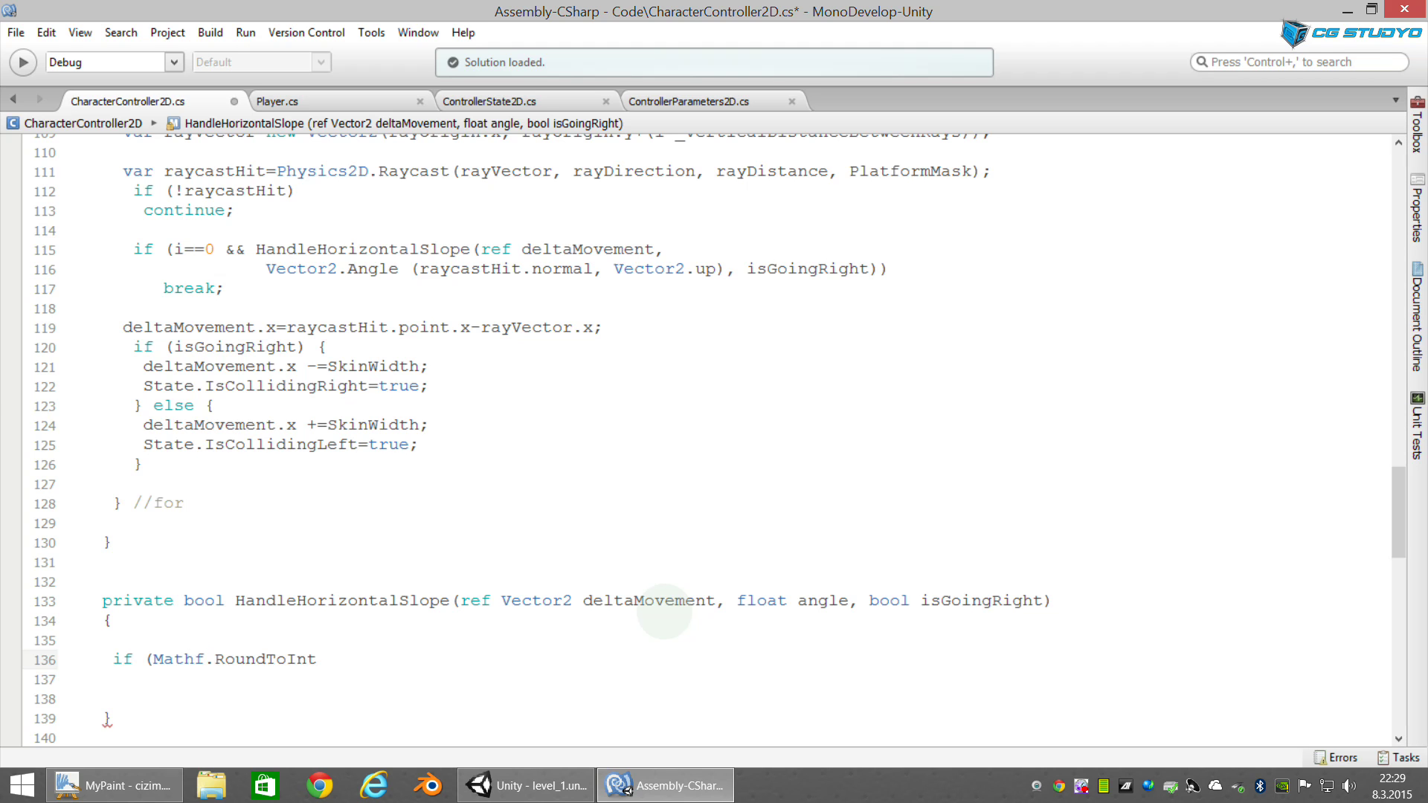
type("(angle))")
key("BackSpace")
type("== 90")
type(")")
key("Return")
type("return false;")
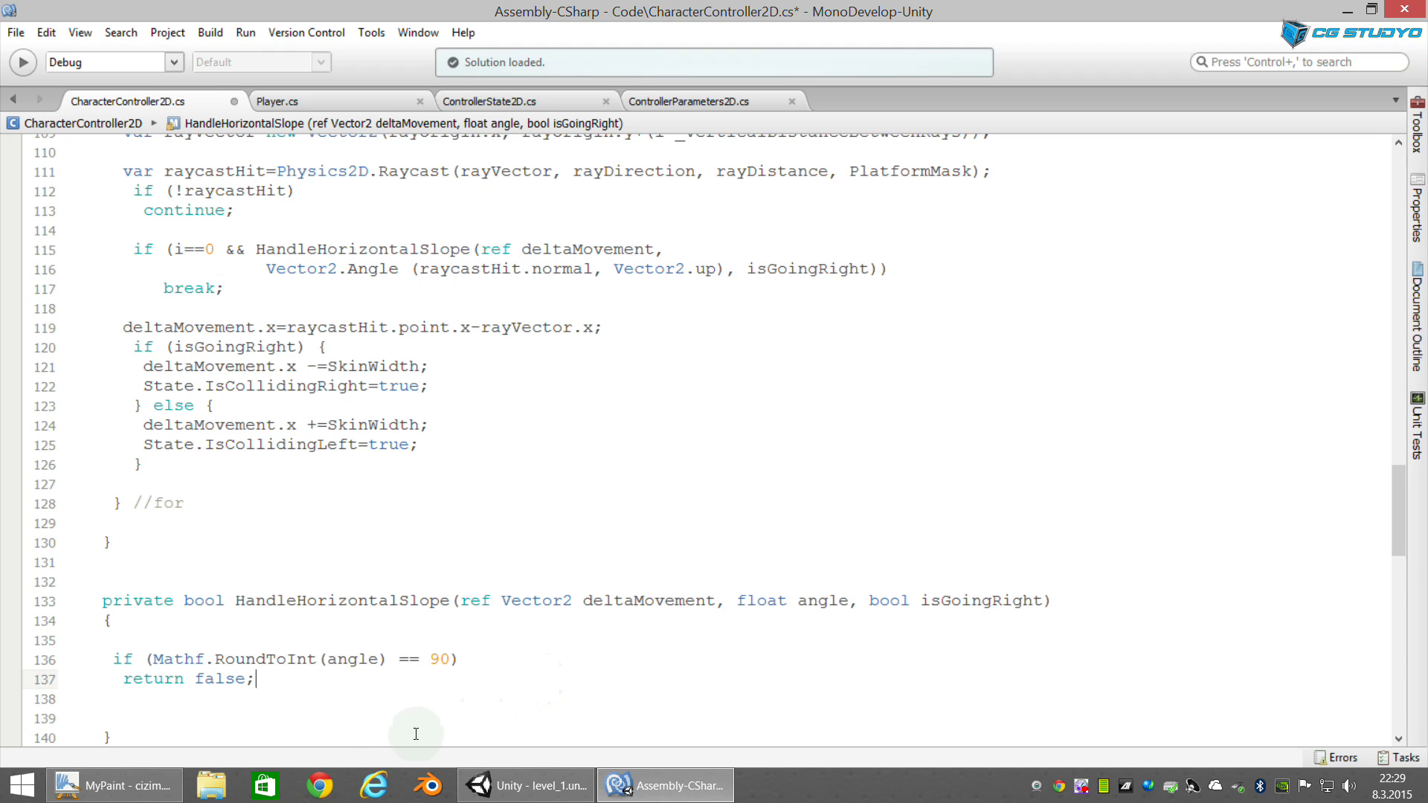
Step: In Unity's level_1 scene, place a test Dirt full tile above the slope, then delete it
left_click(573, 789)
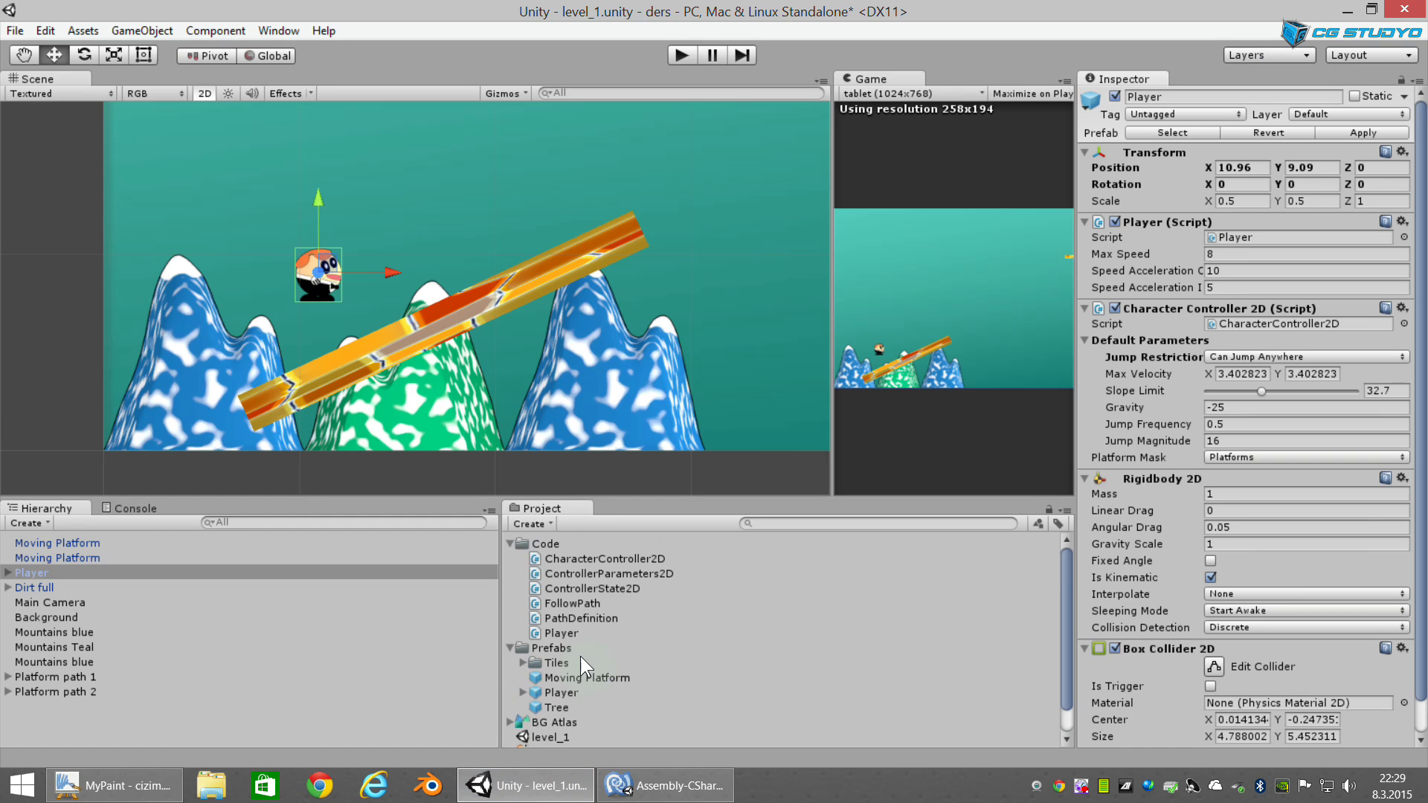
left_click(521, 663)
mouse_move(572, 692)
left_mouse_down()
mouse_move(409, 295)
mouse_move(363, 311)
left_mouse_up()
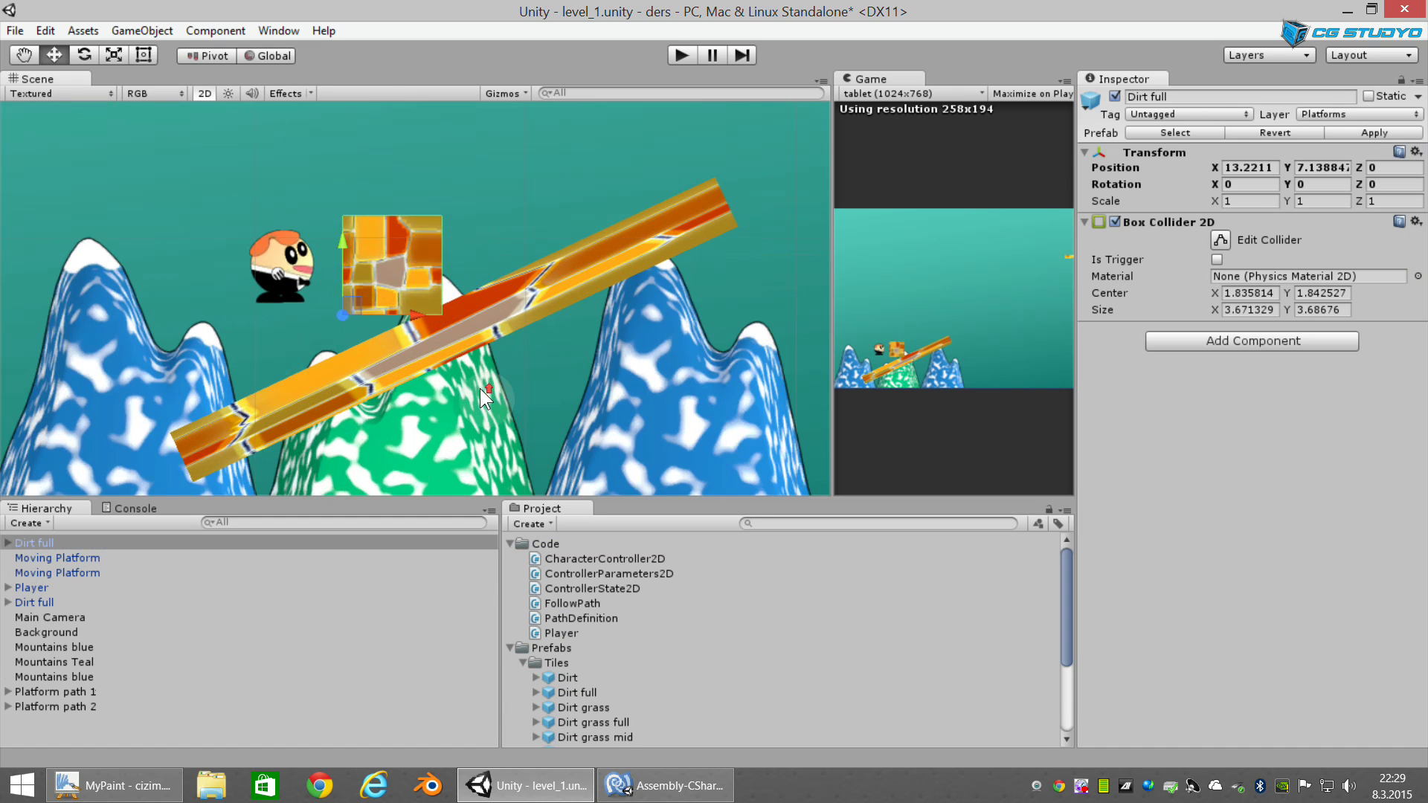
scroll(363, 310, "up", 5)
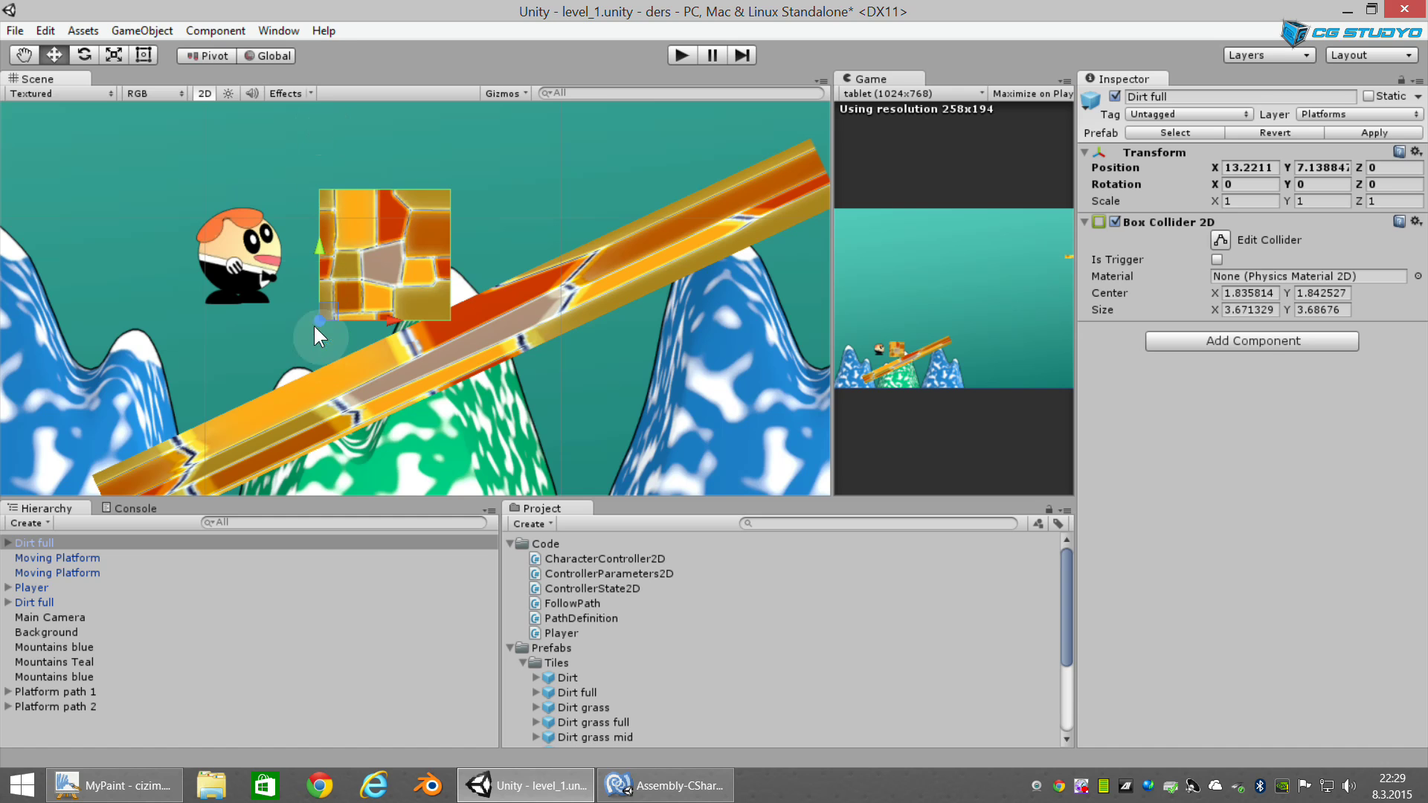
scroll(315, 269, "up", 2)
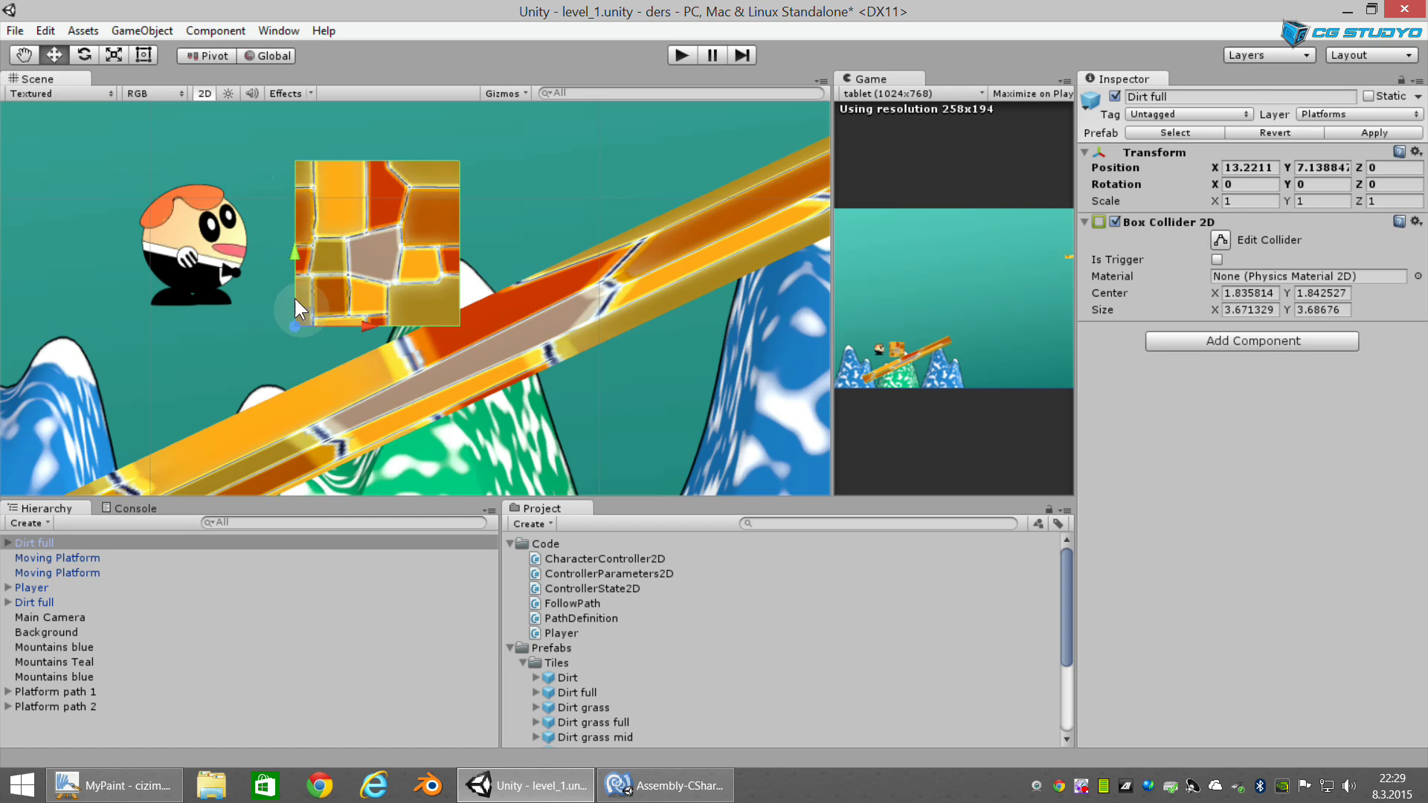
scroll(337, 240, "down", 1)
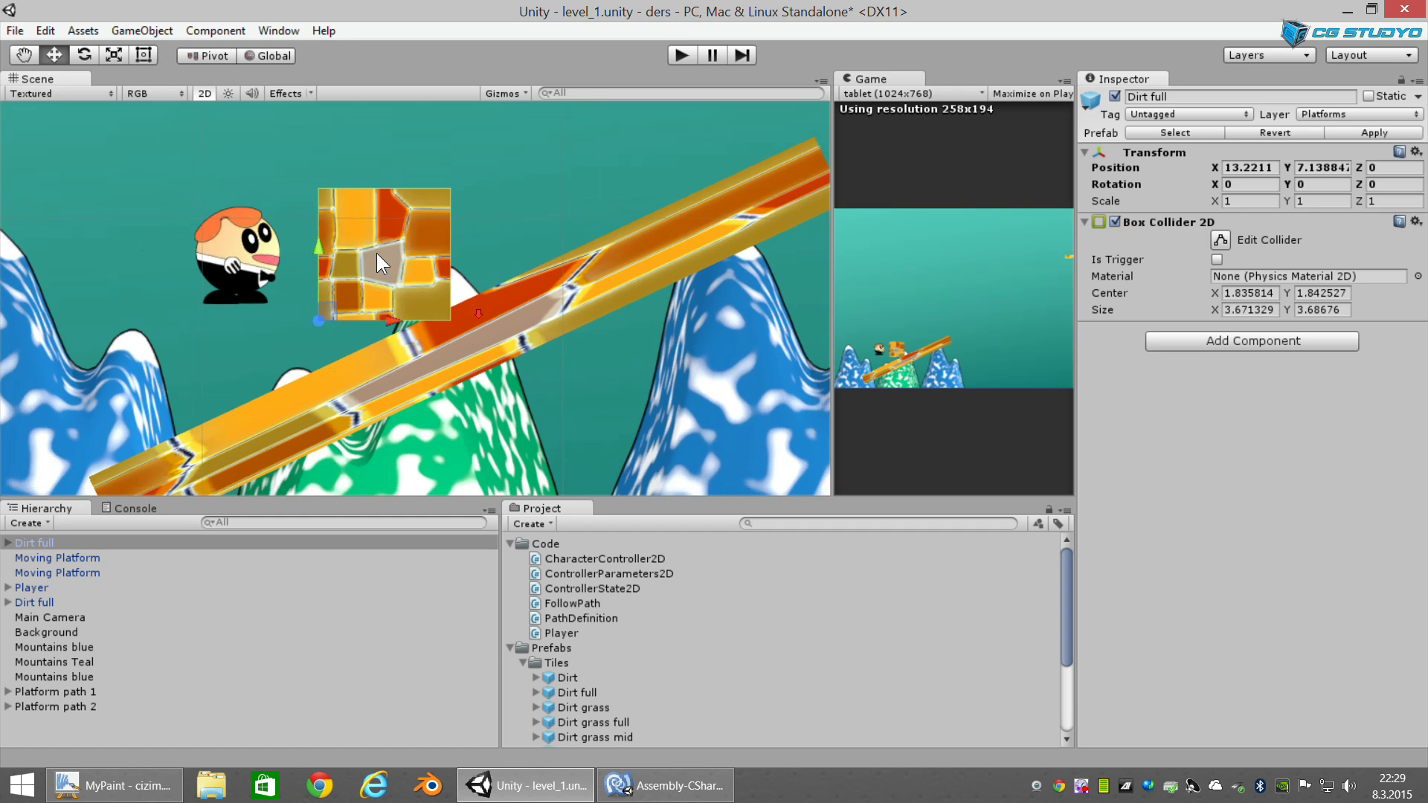
scroll(385, 279, "down", 1)
key("Delete")
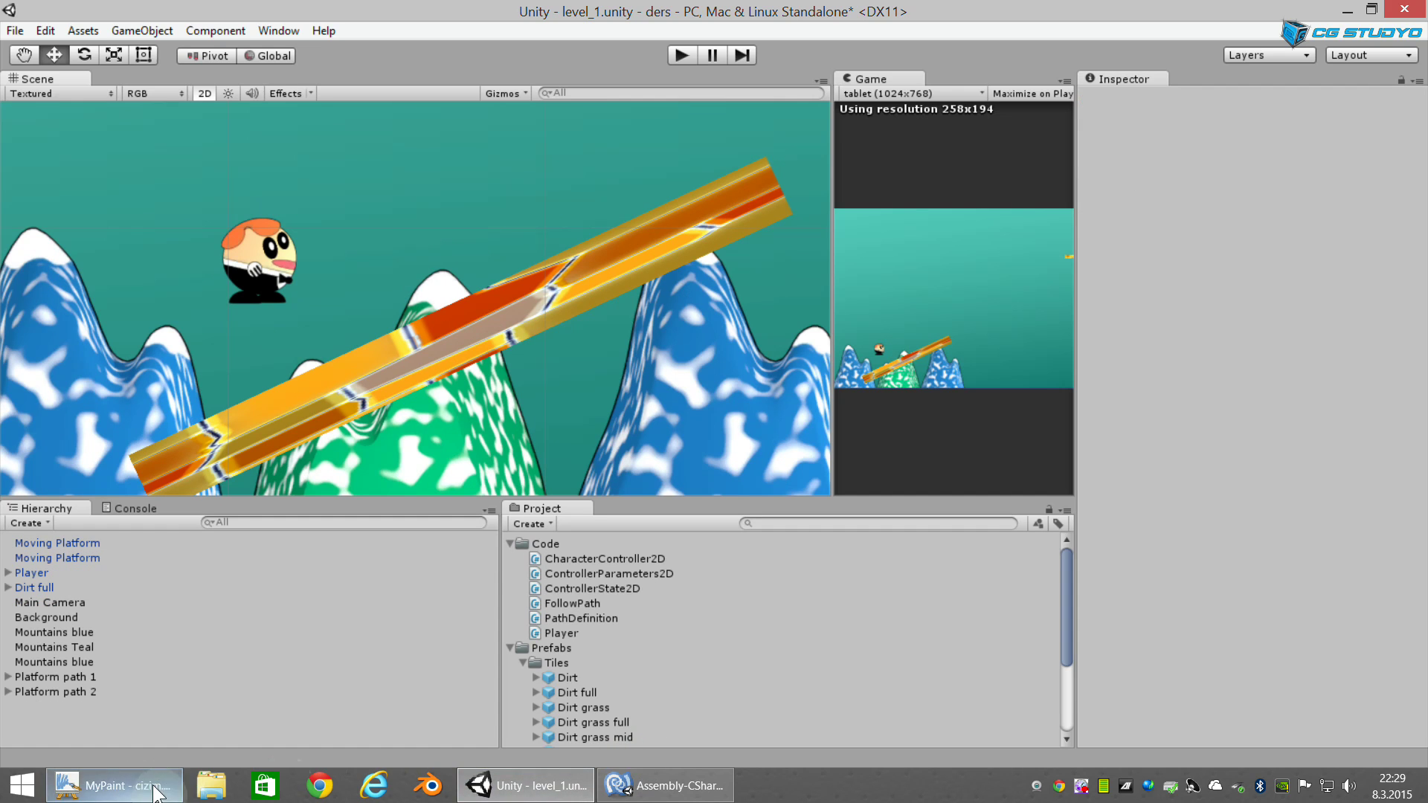
Step: Below 'return false;' in CharacterController2D, start a second check typed as 'if (angle>Parameters'
left_click(666, 785)
scroll(245, 639, "down", 2)
scroll(268, 606, "down", 2)
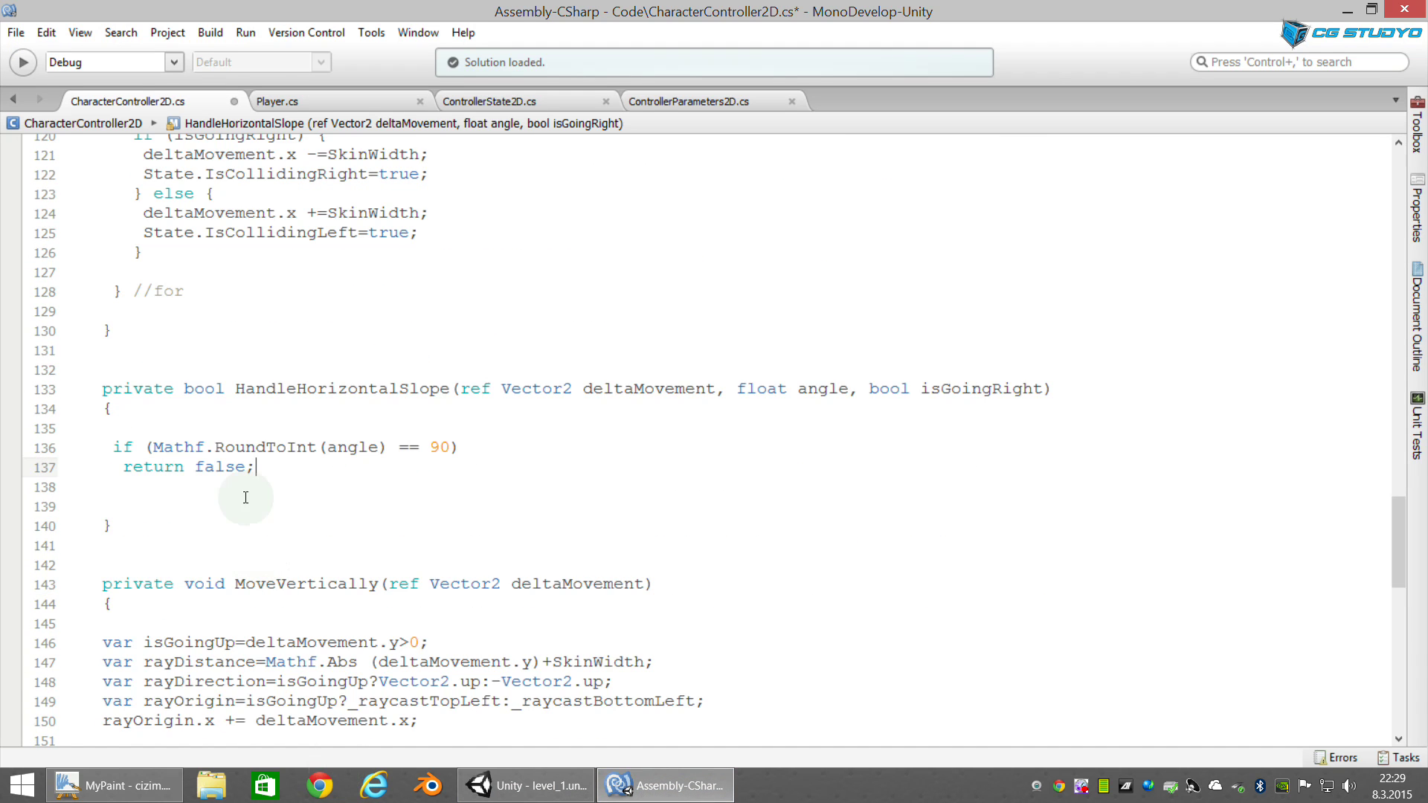
key("Return")
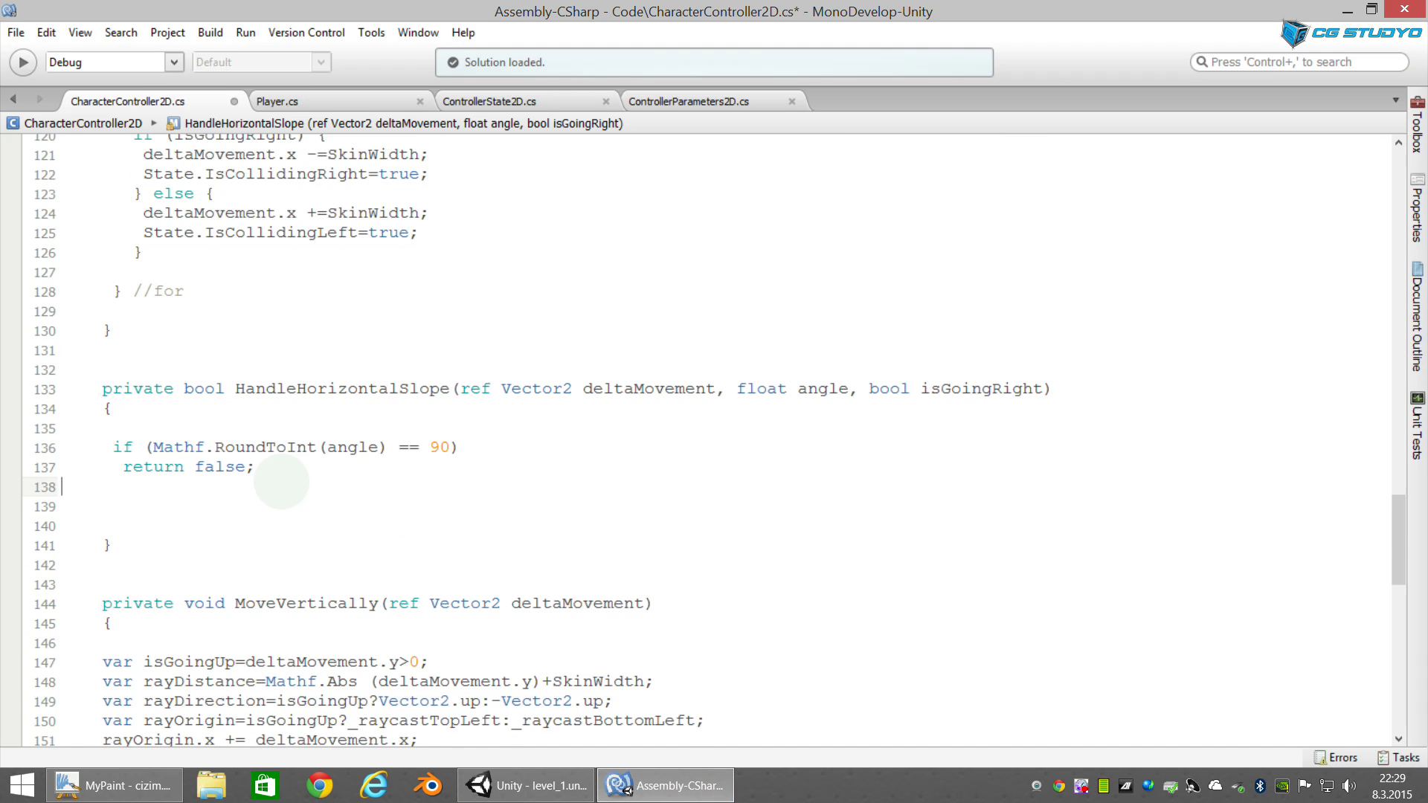
key("Return")
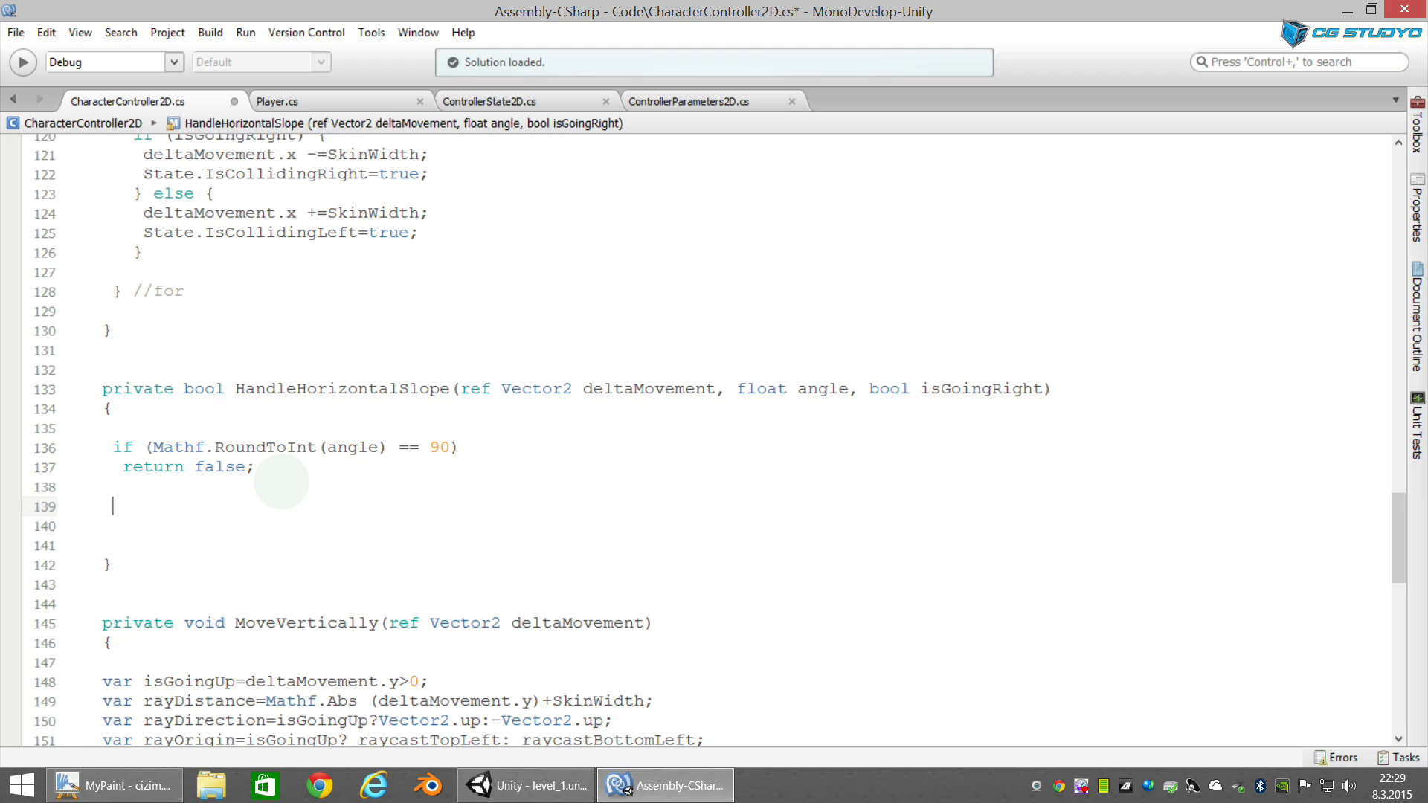
type("if (angle")
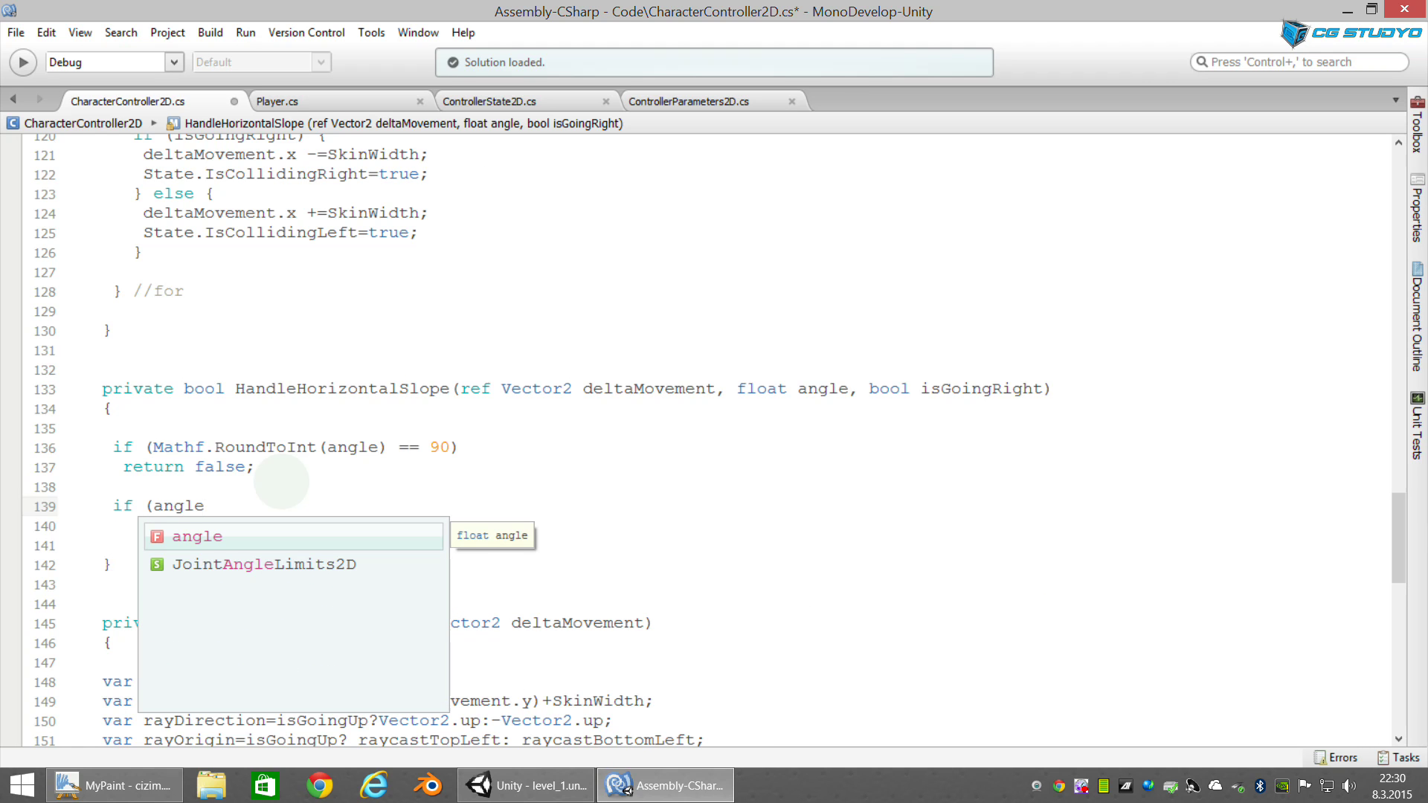
type(">")
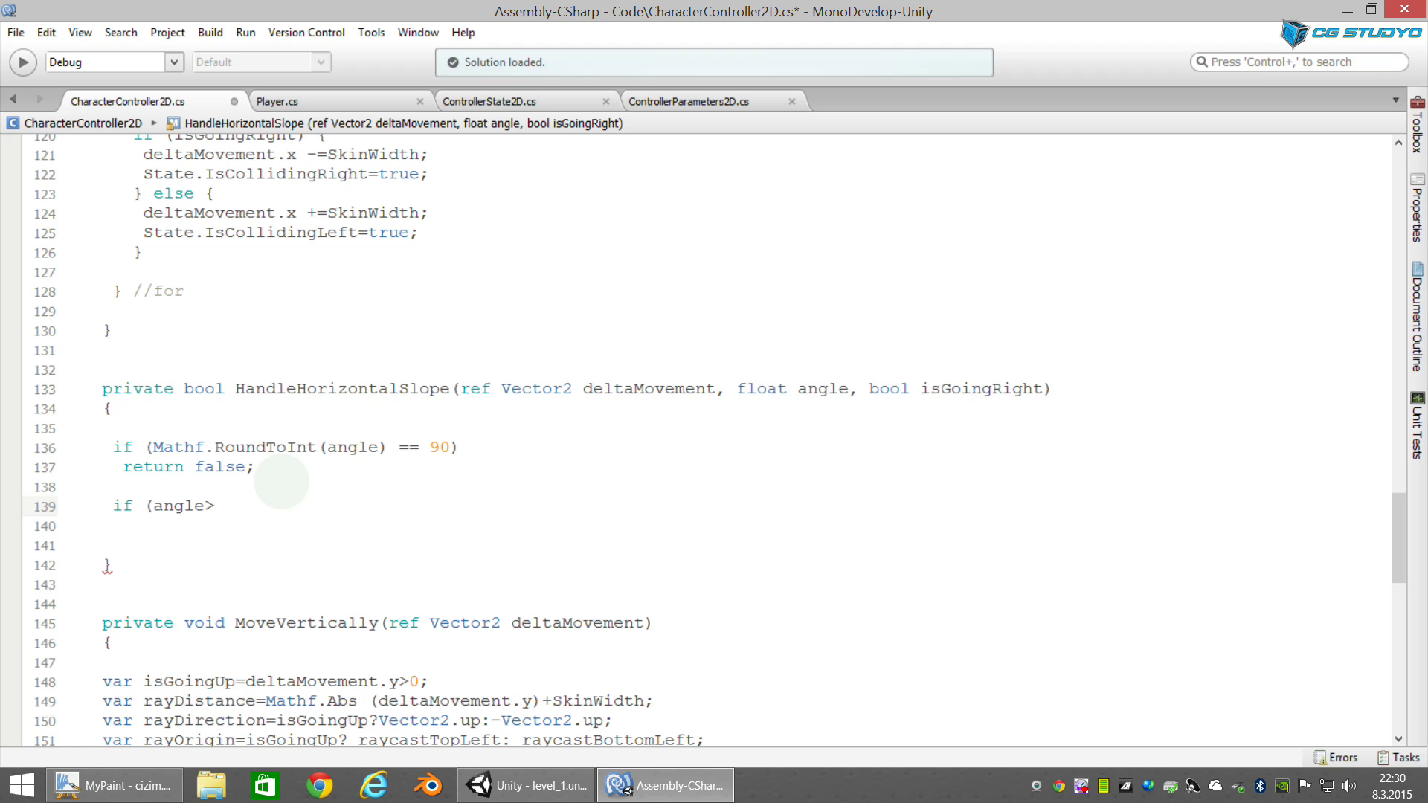
type("Parameters")
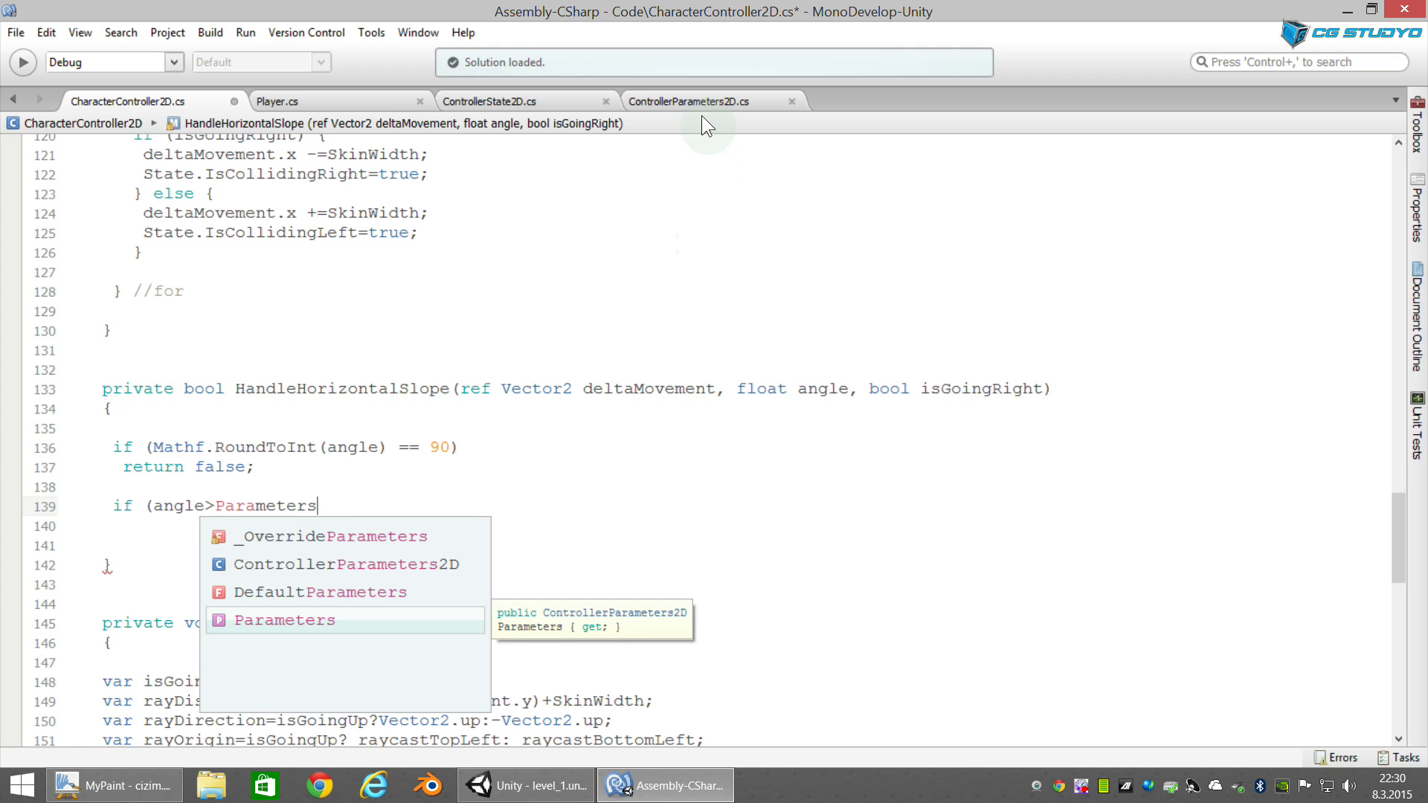
Step: Confirm in ControllerParameters2D.cs that SlopeLimit defaults to 30, then return to CharacterController2D.cs
left_click(695, 103)
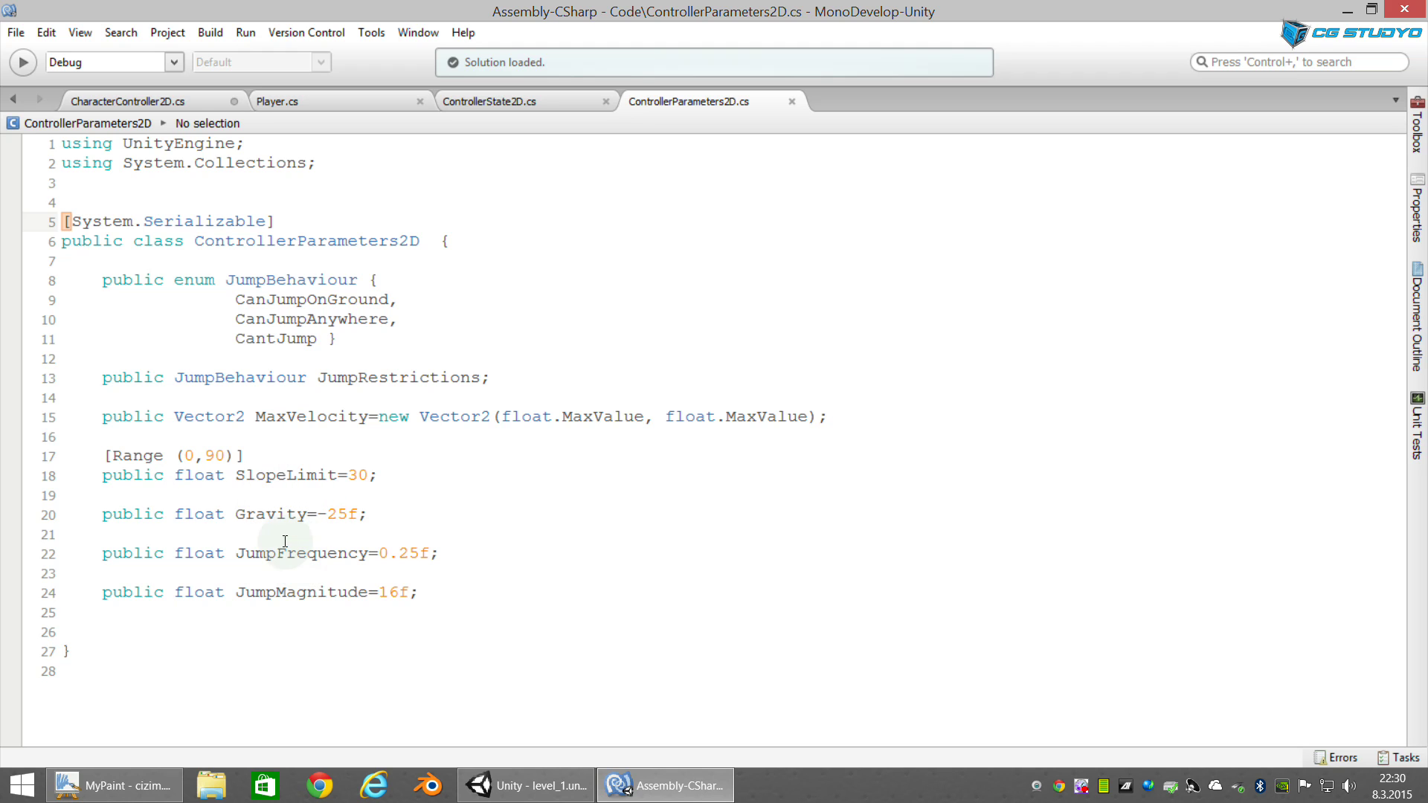
left_click(355, 474)
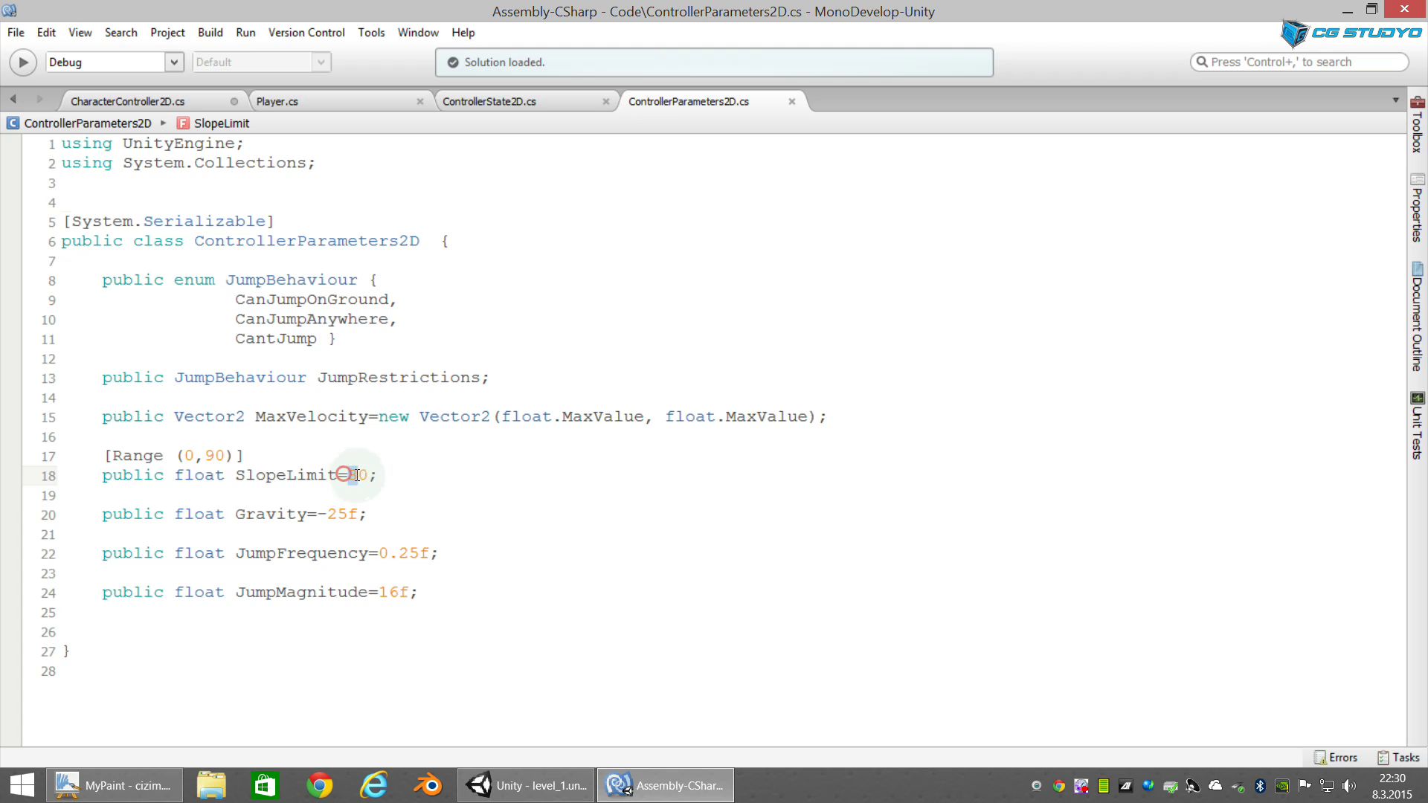
left_click(343, 485)
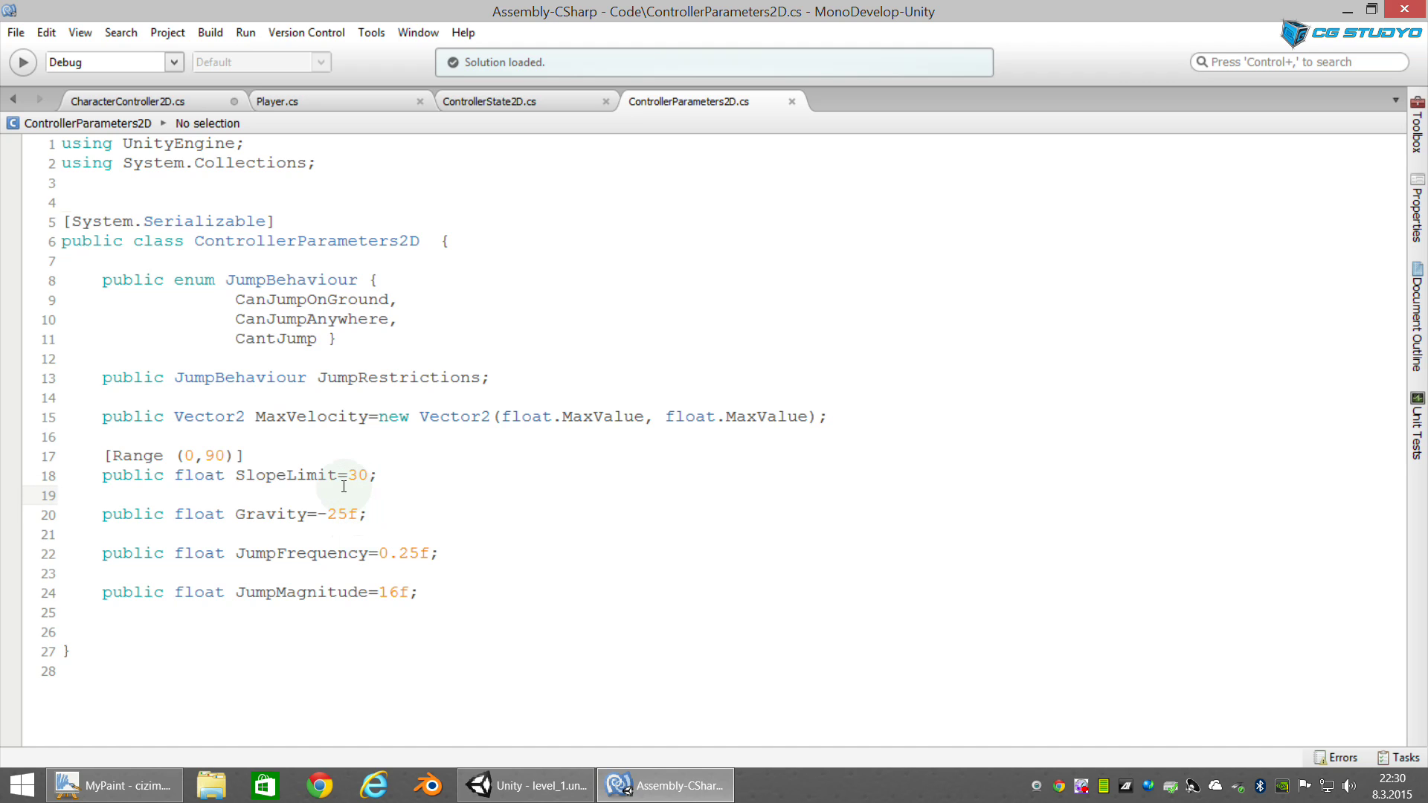
mouse_move(355, 478)
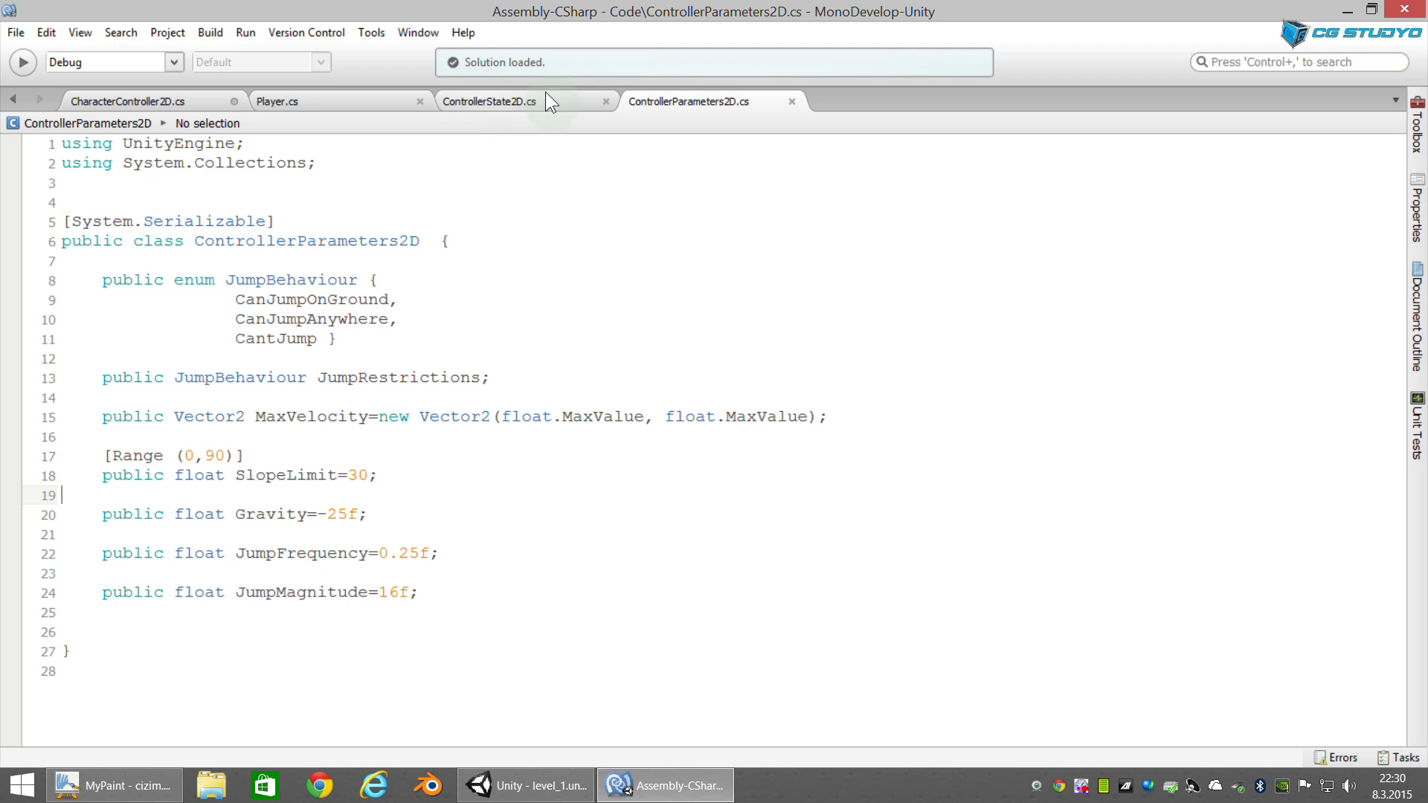
left_click(205, 101)
Step: Complete the condition as 'if (angle>Parameters.SlopeLimit) {'
left_click(336, 507)
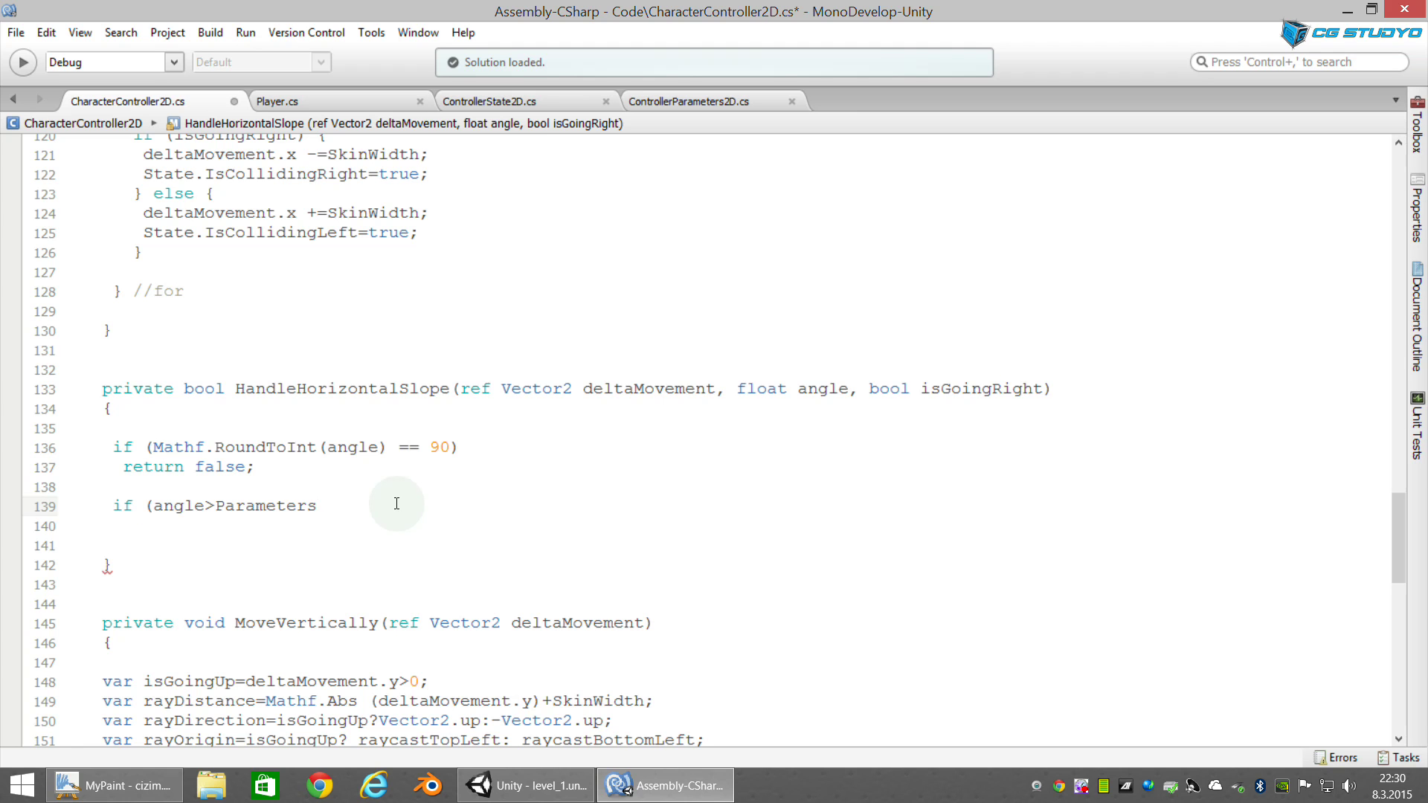
type(".Sl")
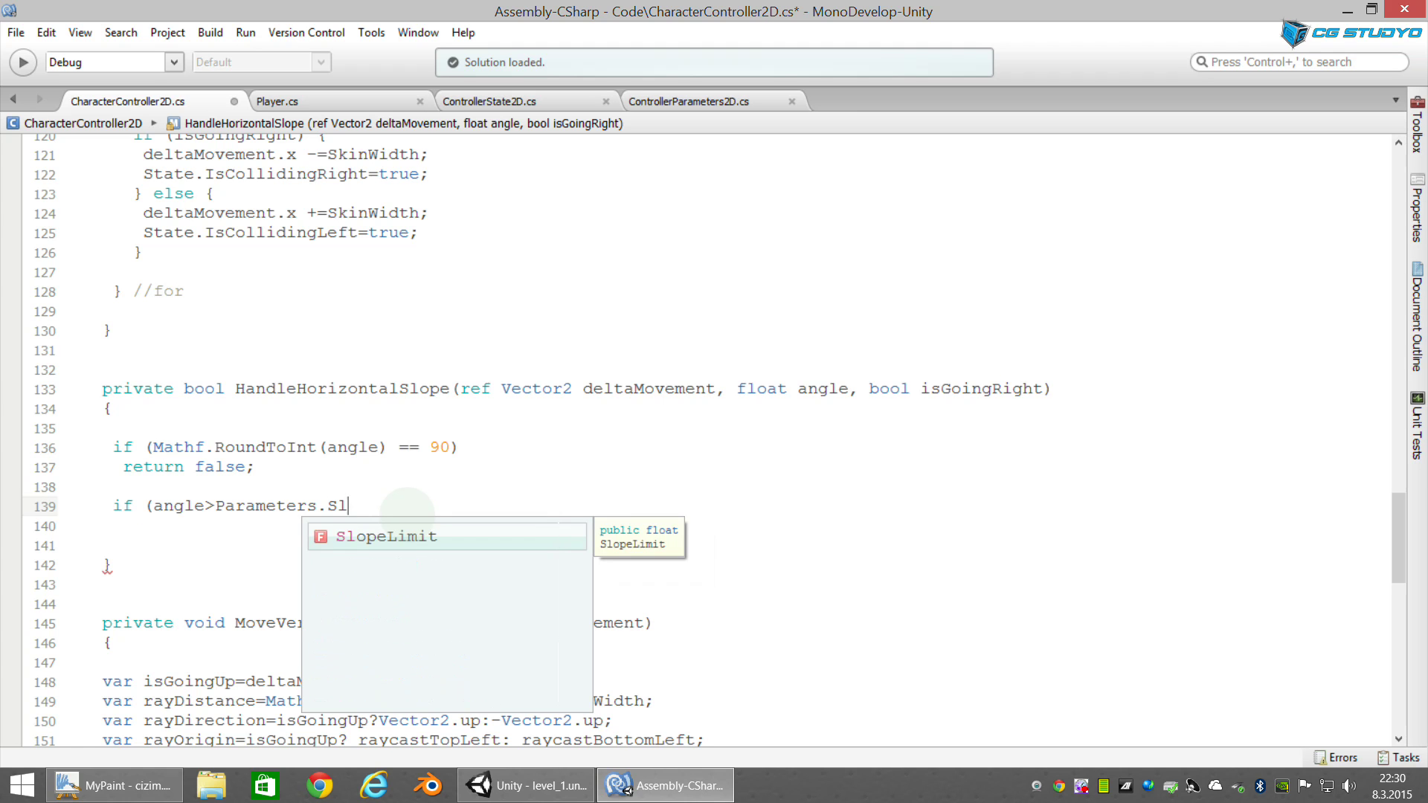
key("Return")
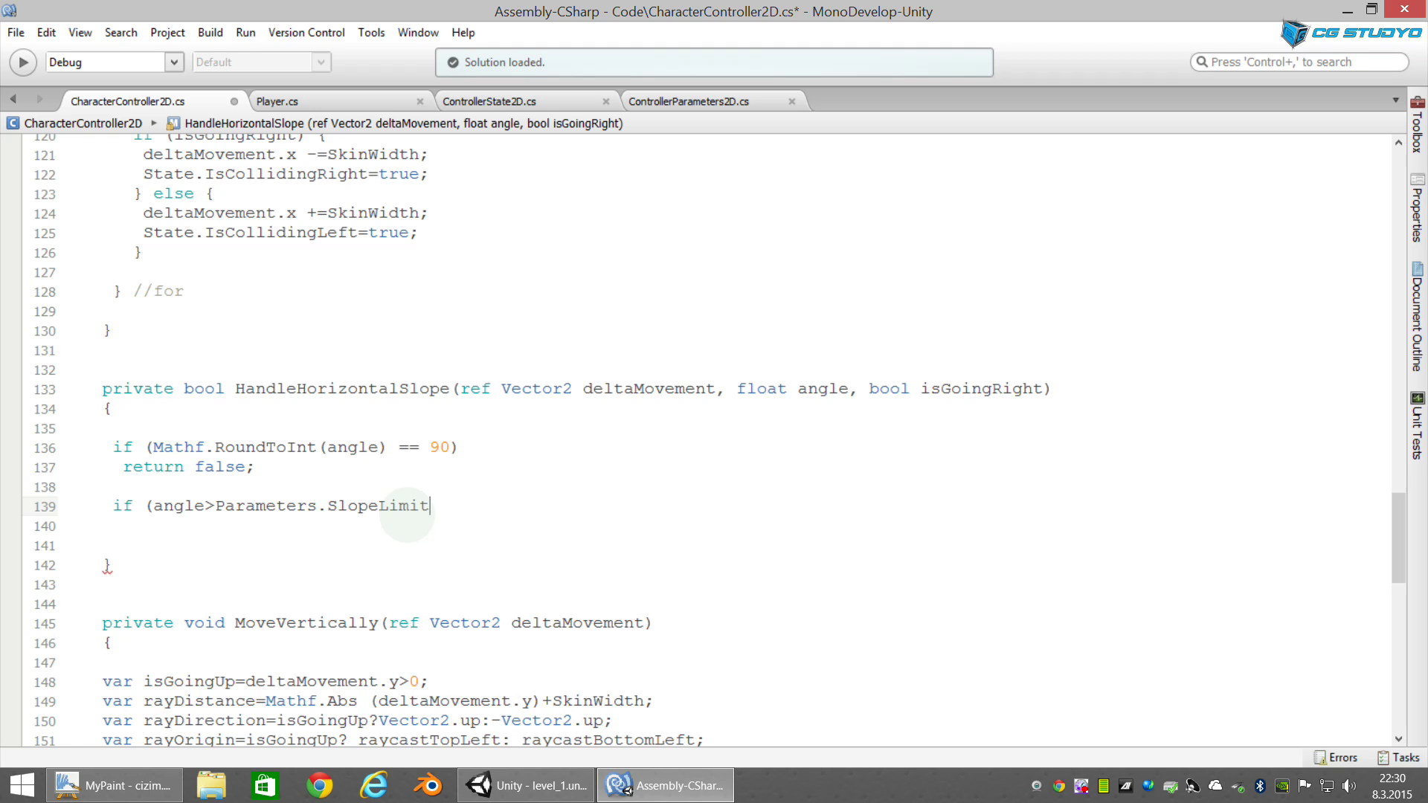
type(")")
type(" {")
Step: Fill the if block with 'deltaMovement.x=0;' and 'return true;', then close the brace
key("Return")
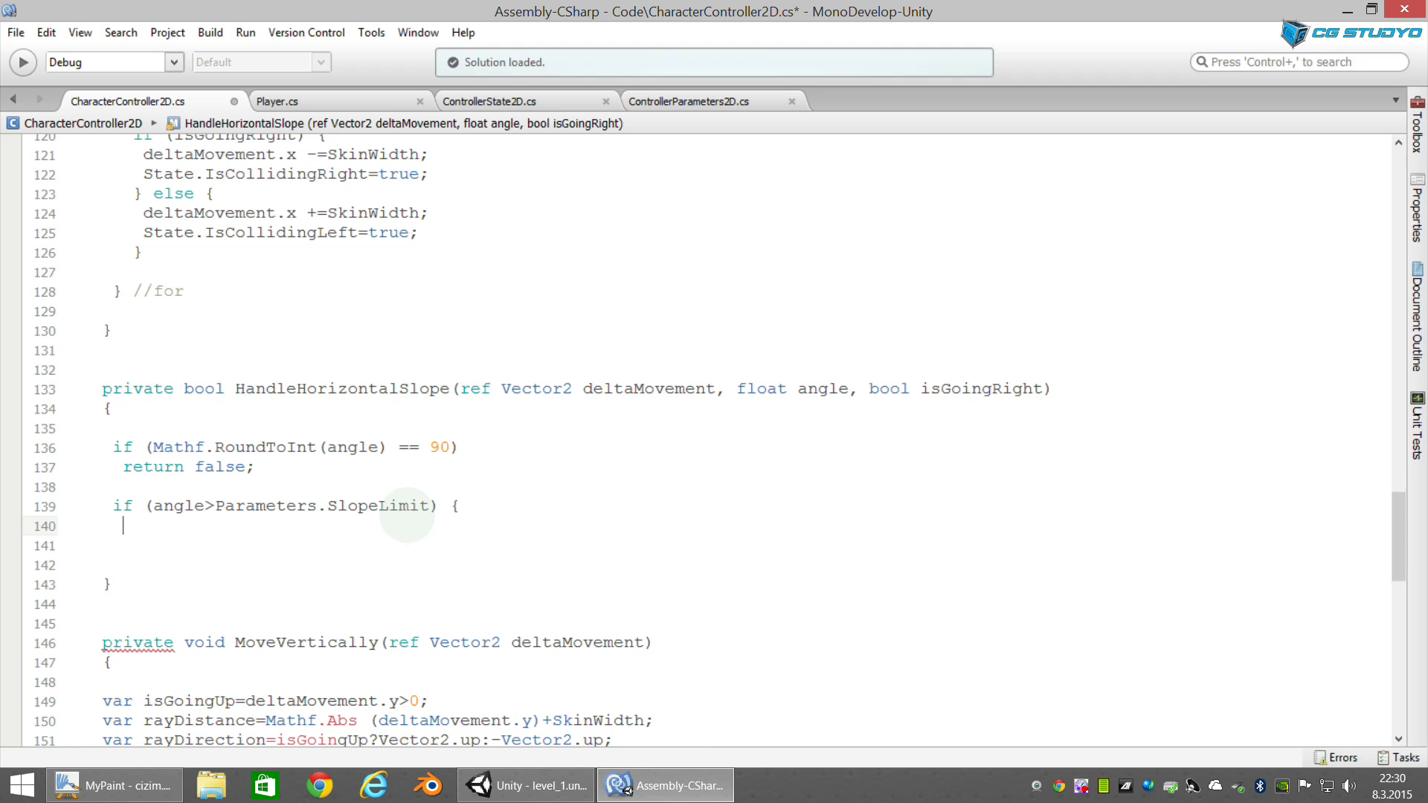
type("delta")
key("Return")
type(".x=0")
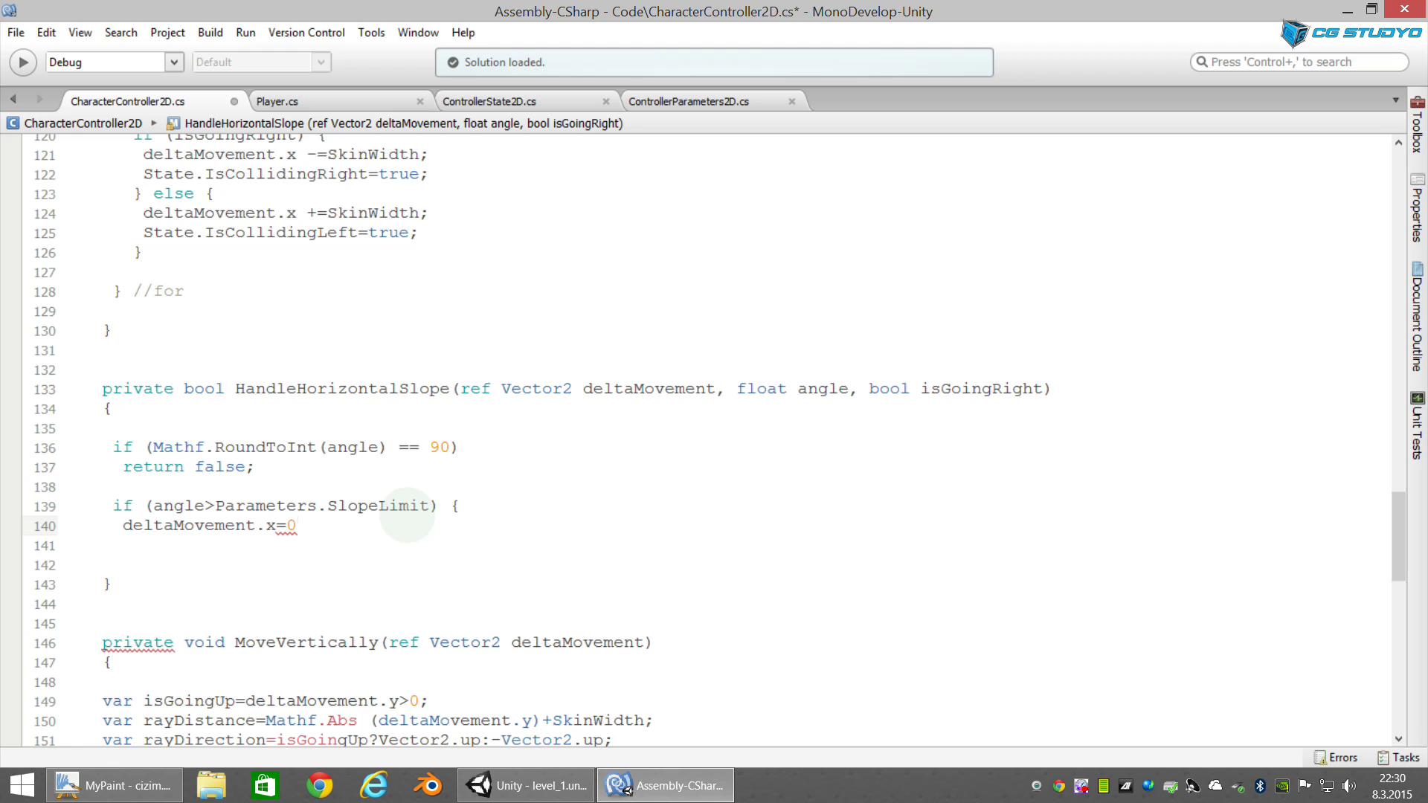
type(";")
key("Return")
type("rt")
key("BackSpace")
type("e")
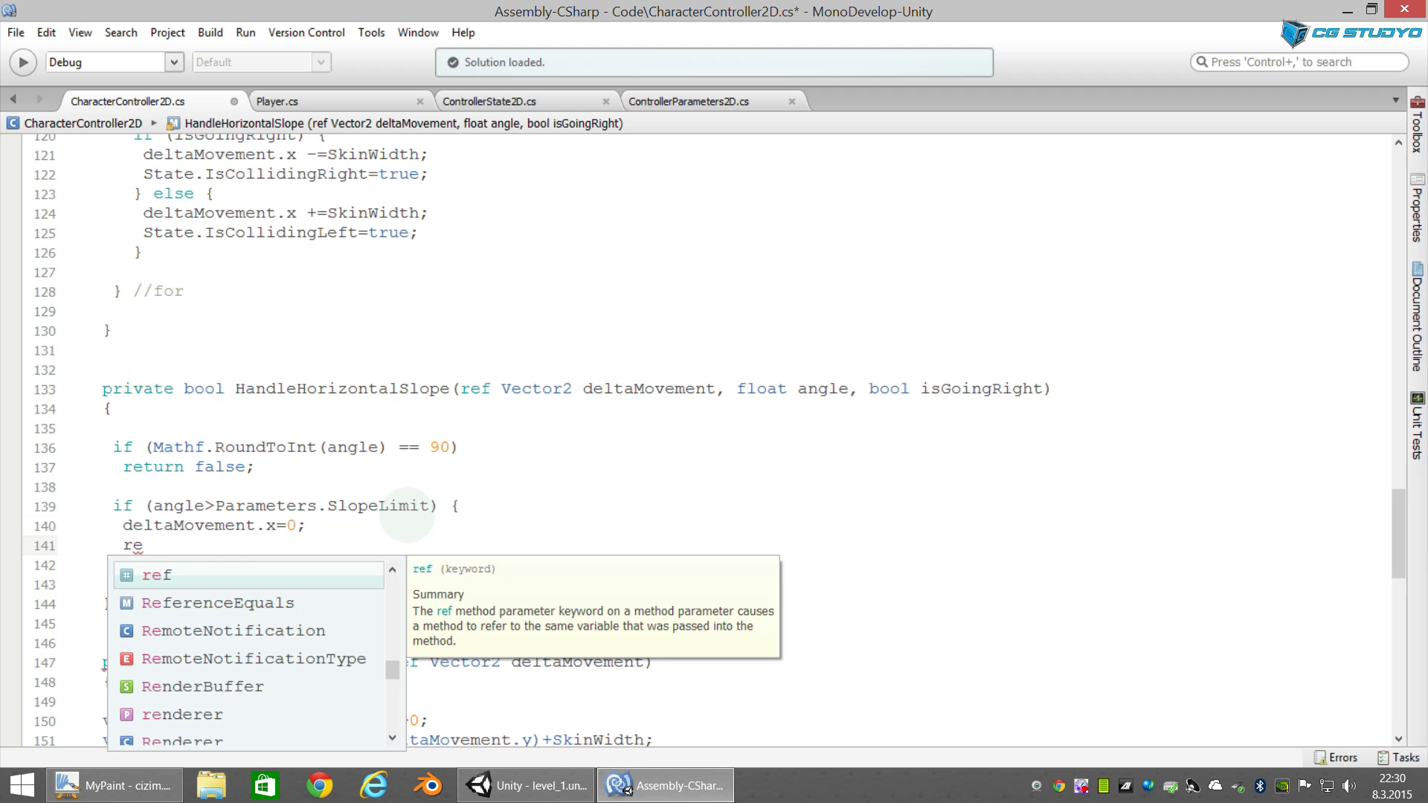
type("turn ")
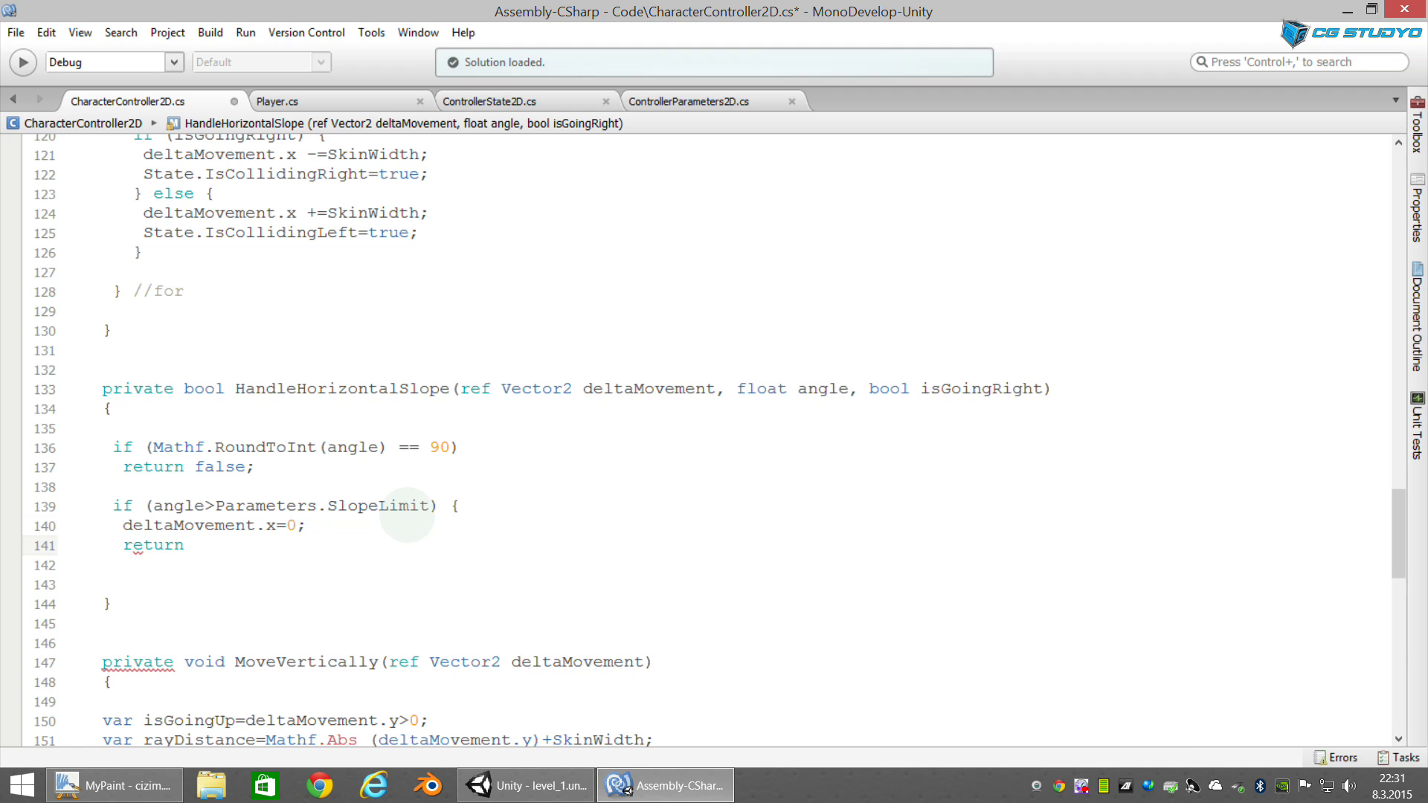
type("true;")
key("Return")
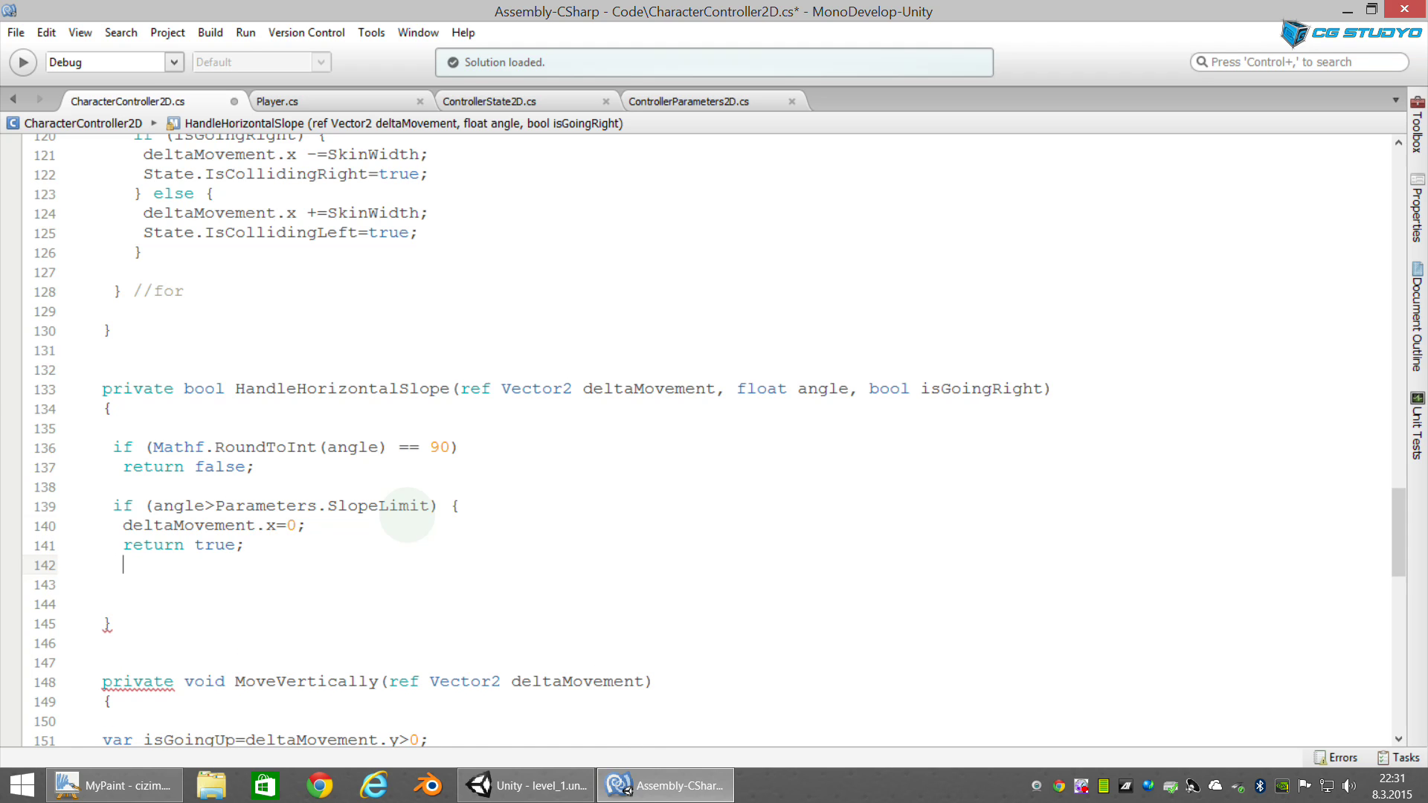
type("}")
key("Up")
key("Up")
left_click(122, 506)
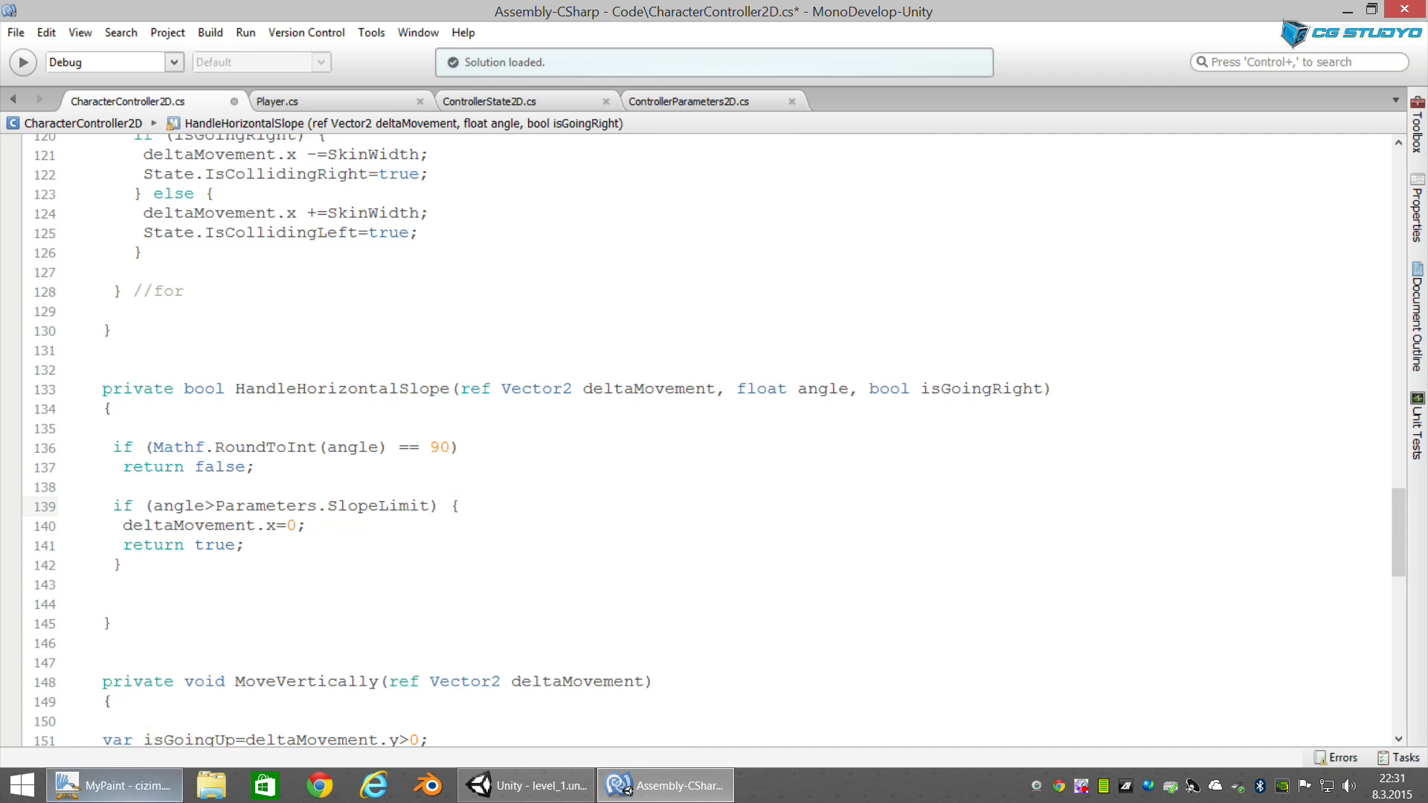
Step: Show the cizim.ora slope diagram in MyPaint with the h, deltaMovement and tan α formulas
left_click(115, 785)
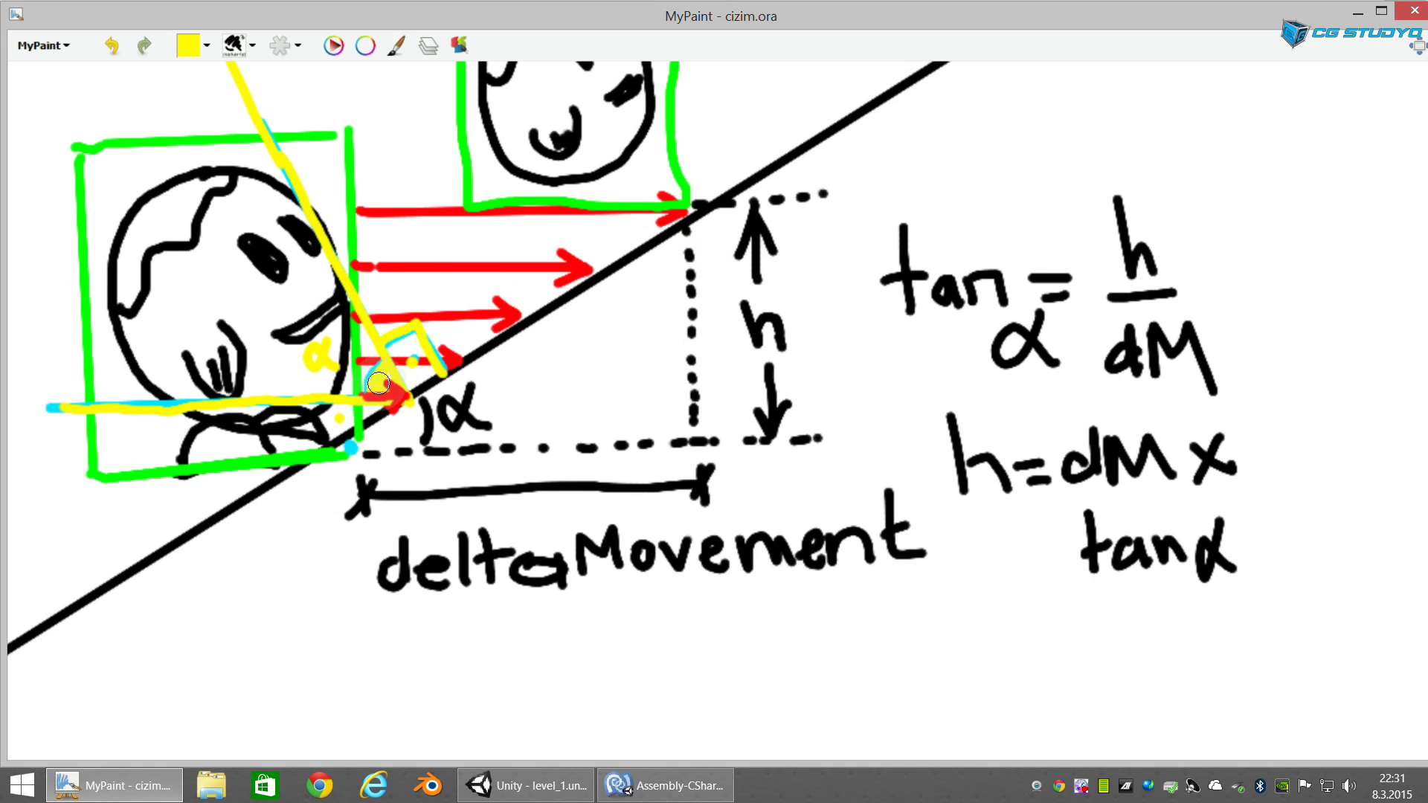
scroll(376, 388, "down", 1)
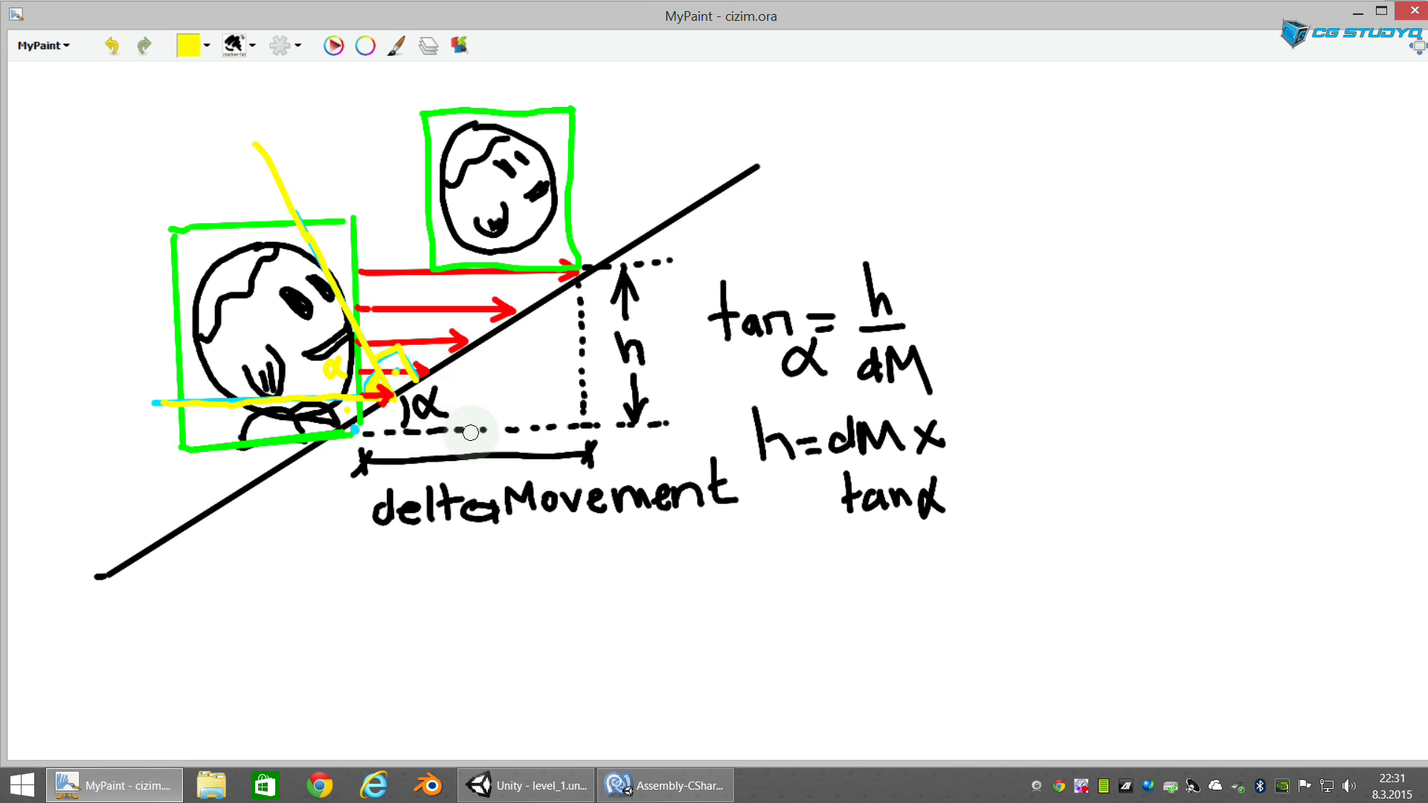
scroll(470, 432, "up", 1)
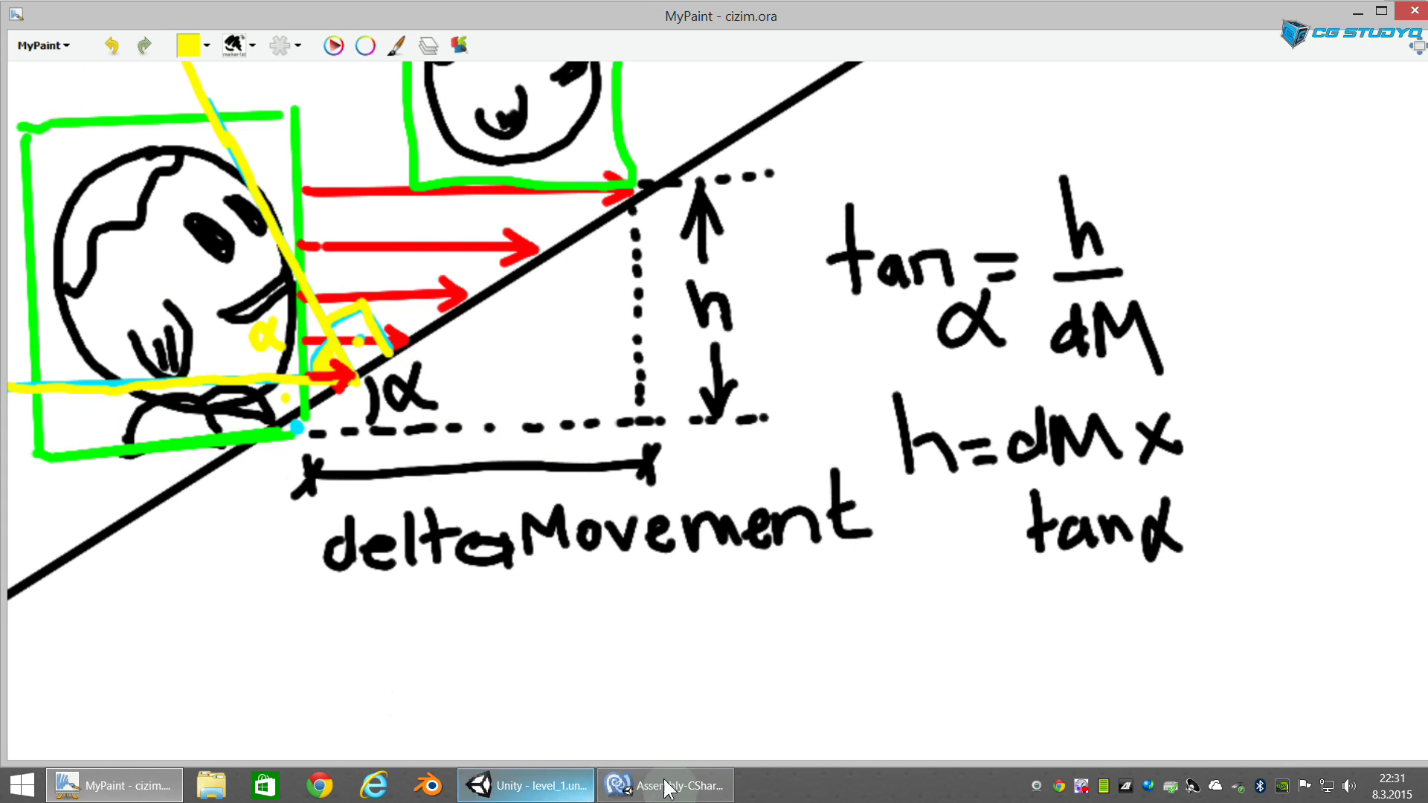
Step: Back in MonoDevelop, add blank lines below the SlopeLimit check's closing brace on line 142
left_click(629, 790)
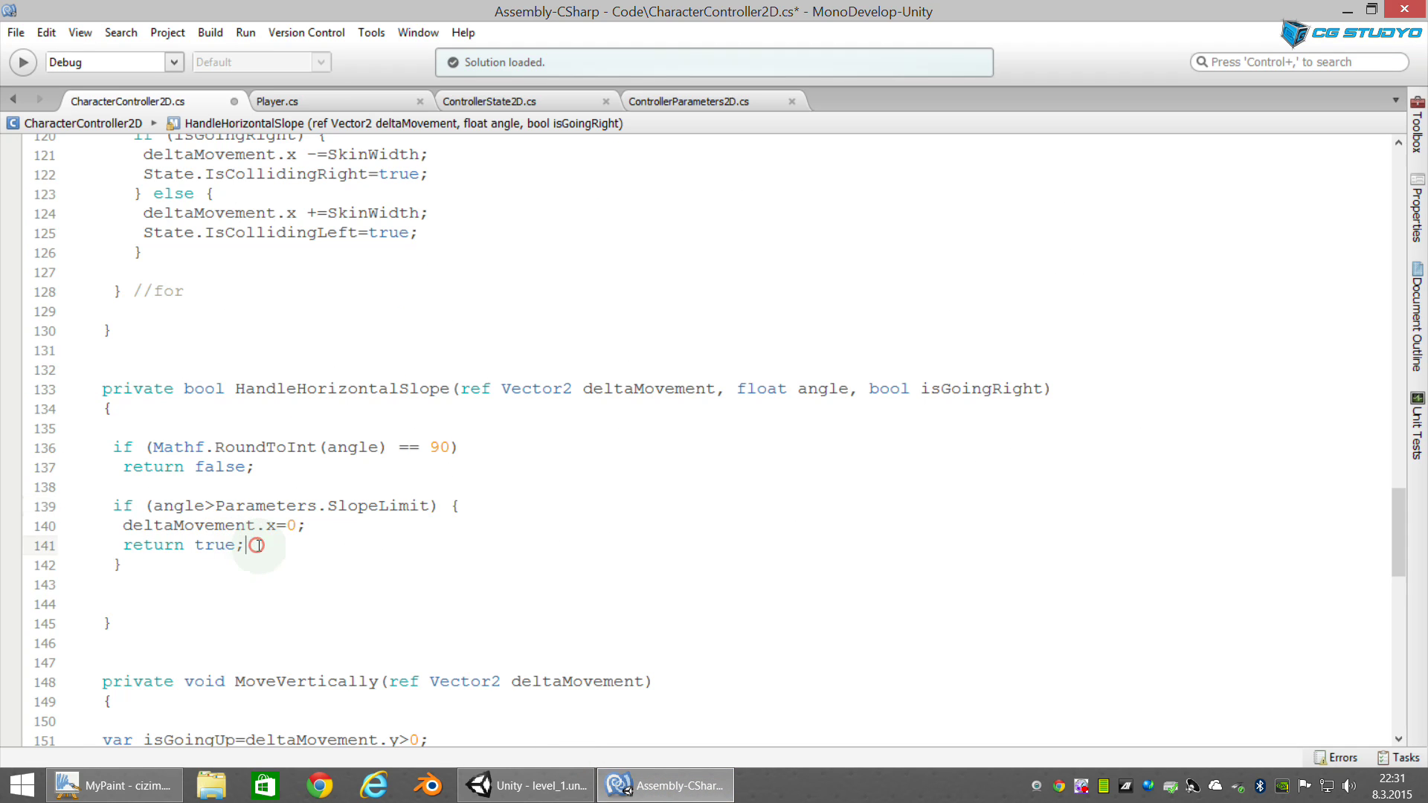
key("Down")
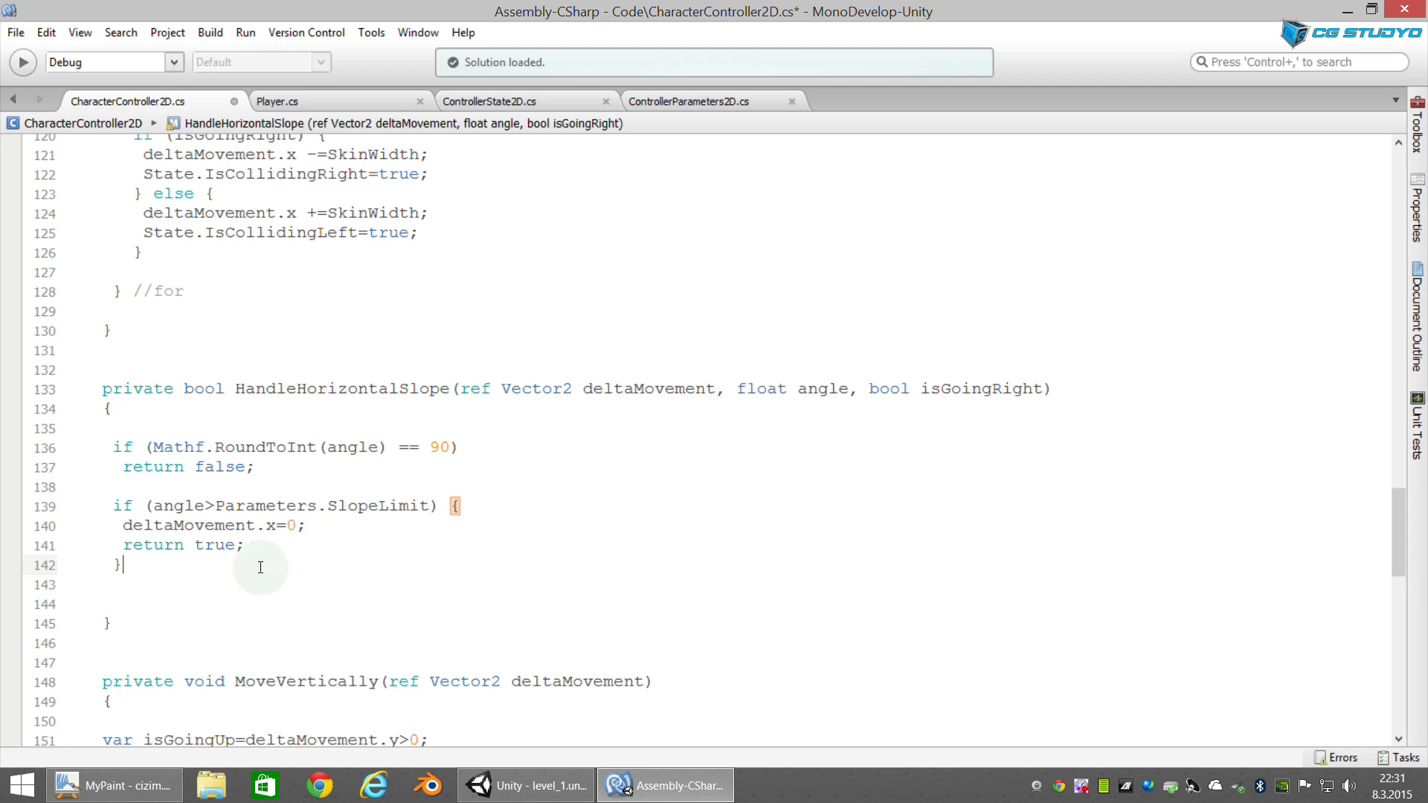
key("Return")
key("Return")
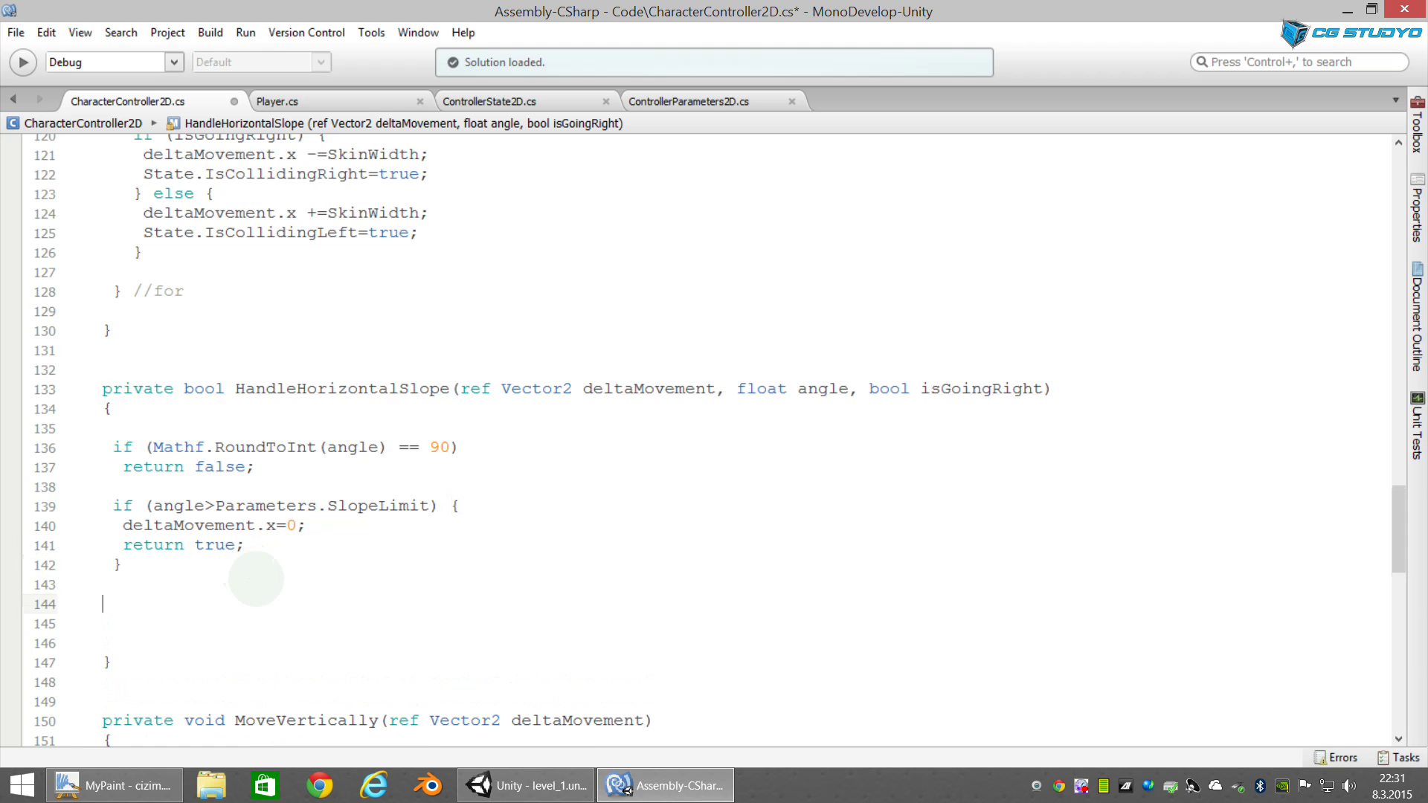
Step: Trace the × in h = dM × tan α in yellow in MyPaint, then return to the code
left_click(112, 785)
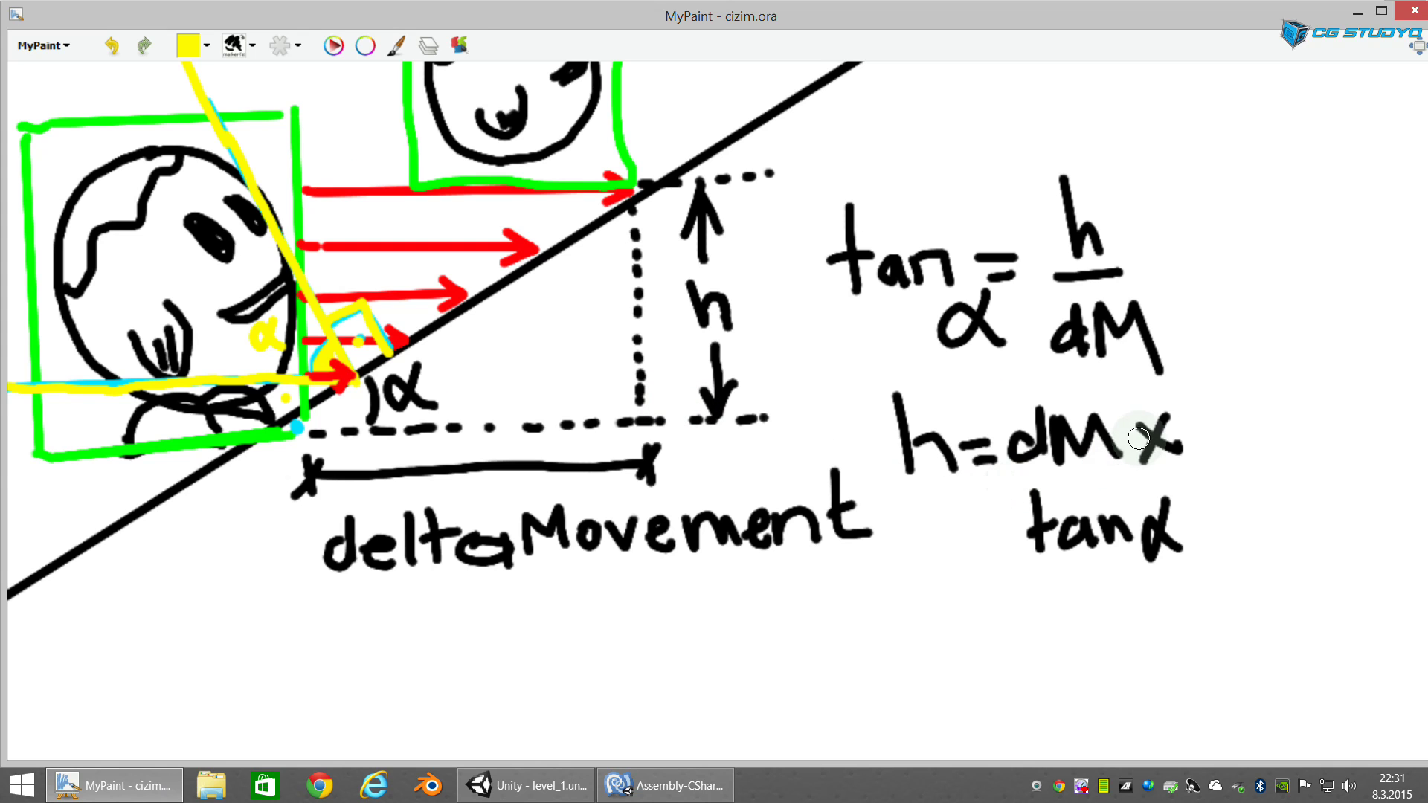
mouse_move(1142, 419)
left_mouse_down()
mouse_move(1179, 448)
mouse_move(1147, 455)
left_mouse_up()
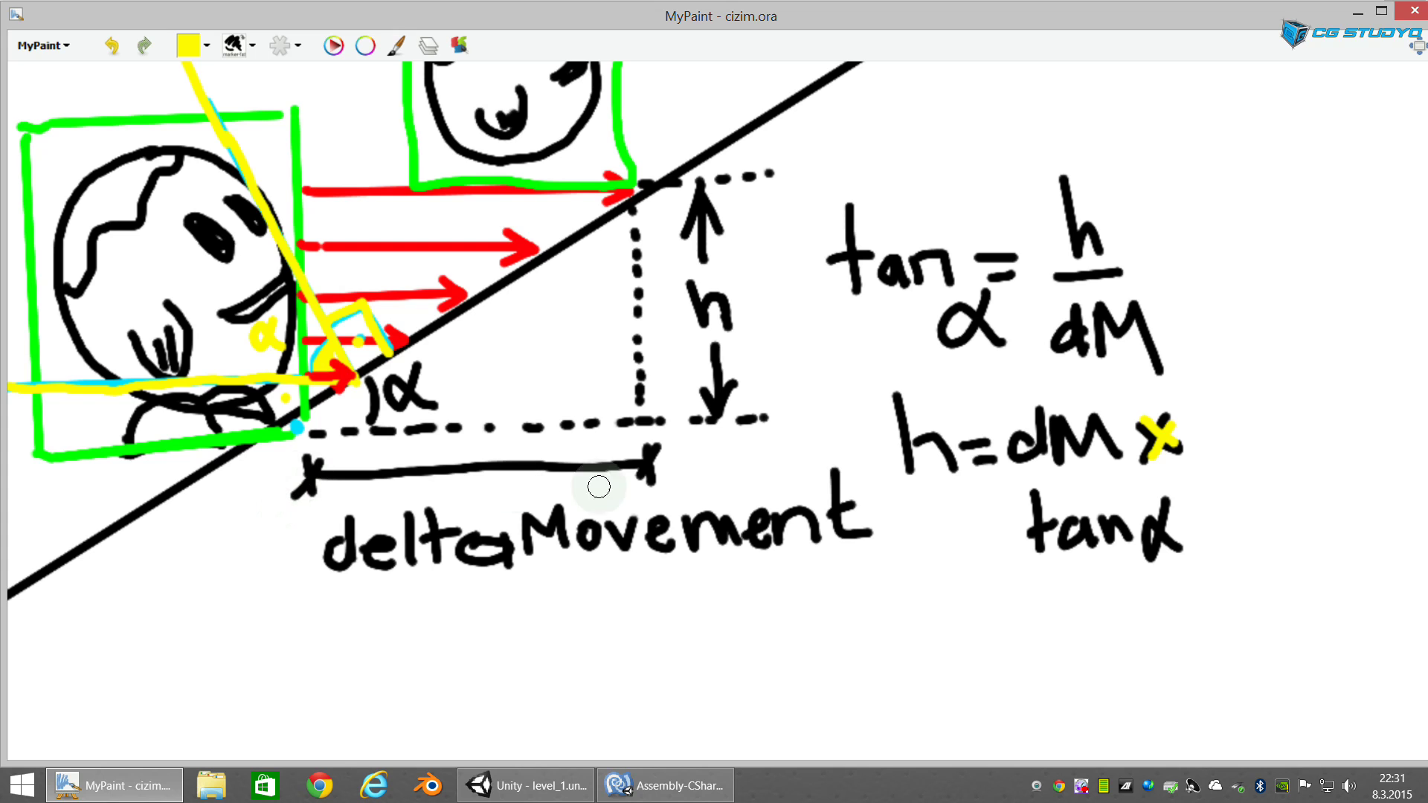
left_click(665, 785)
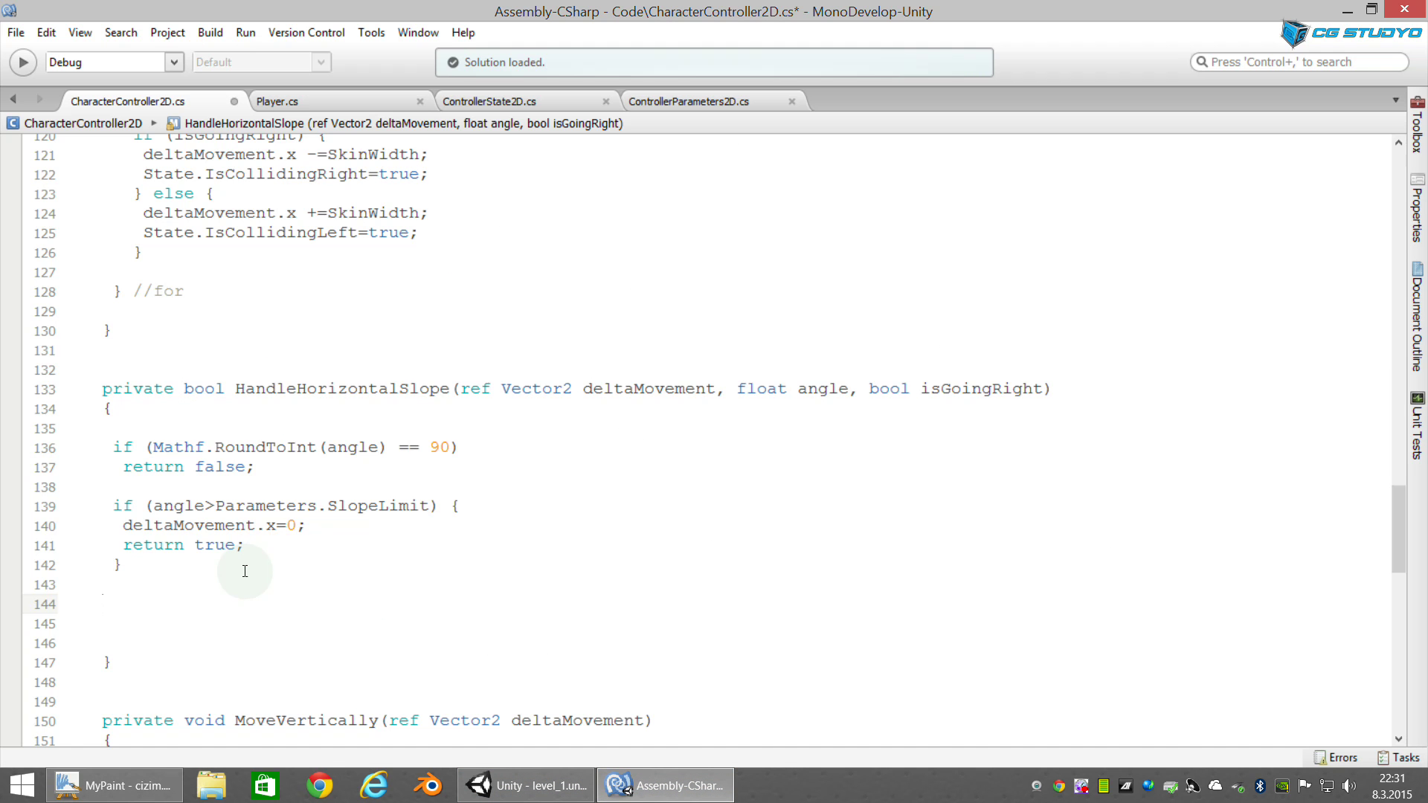
Step: Type 'deltaMovement.y=Mathf.Abs(Mathf.Tan(angle*Mathf.Deg2Rad))*delta' on line 144, then underline deltaMovement in the diagram
type("delta")
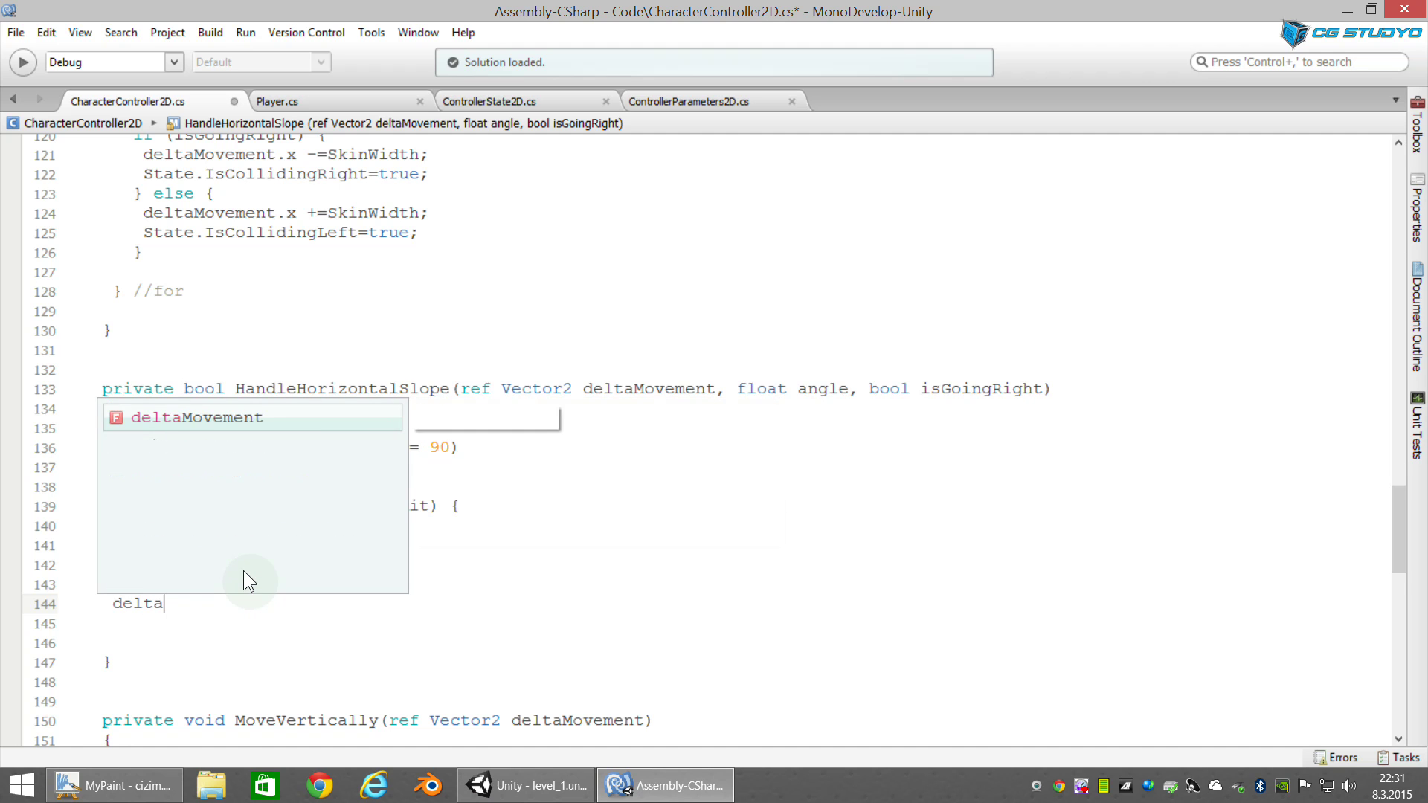
key("Return")
type(".")
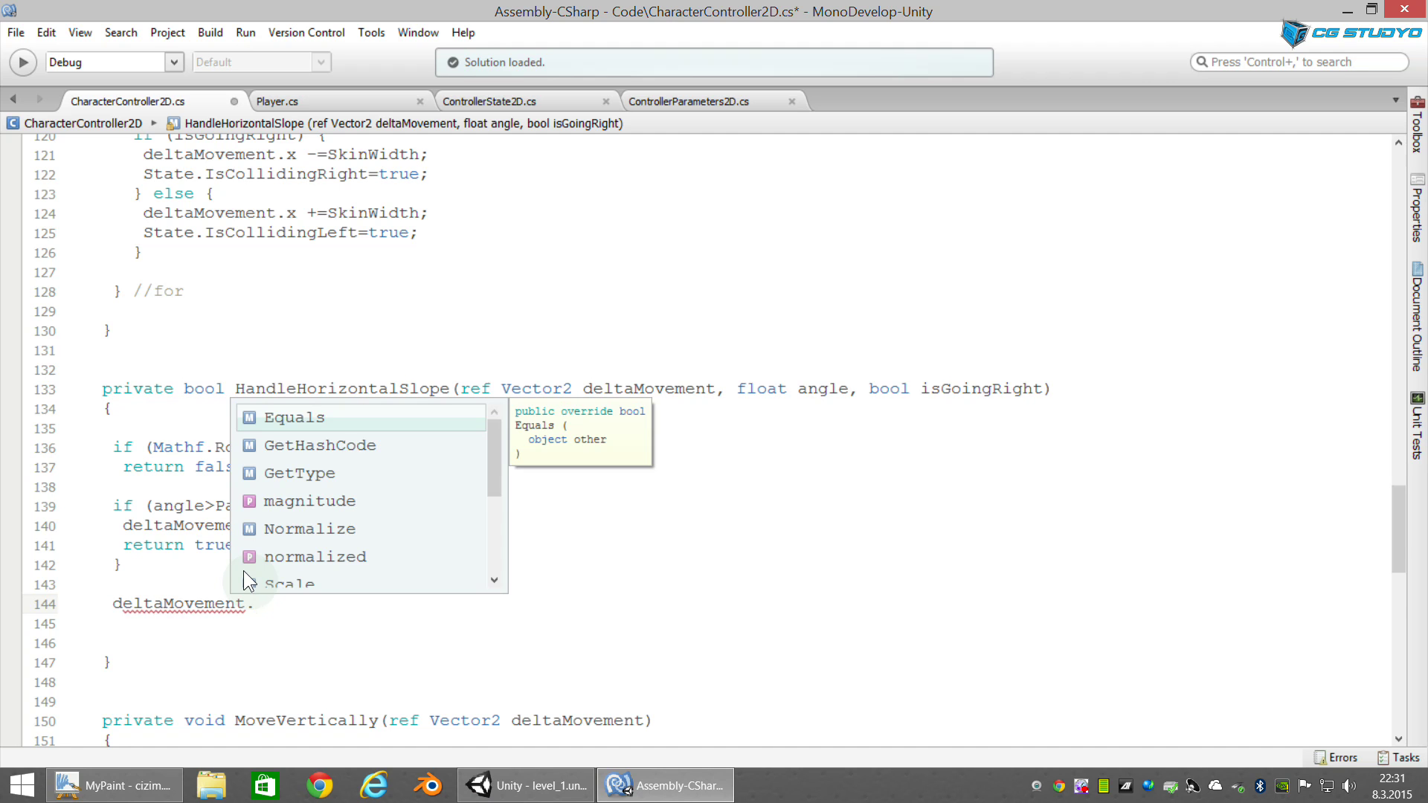
type("y")
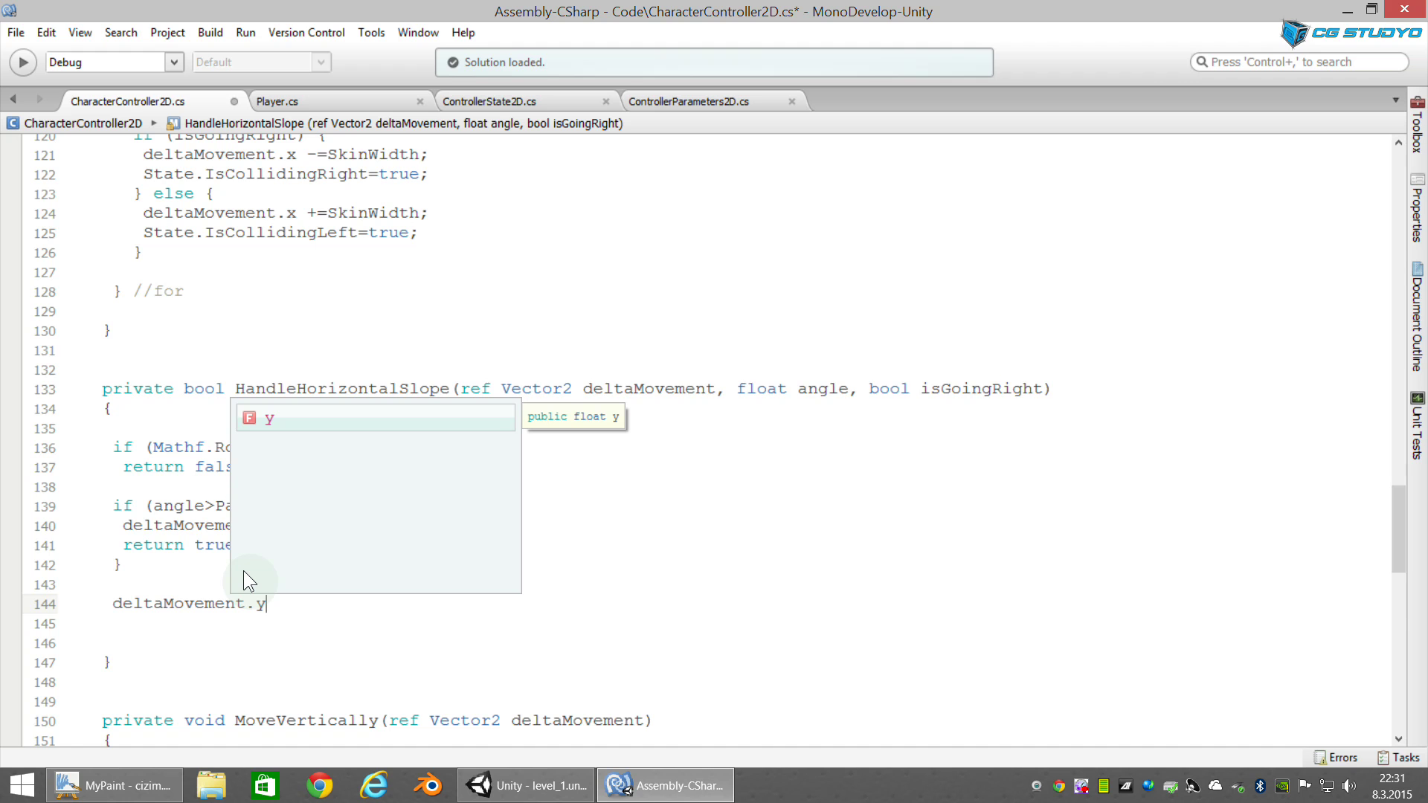
type("=Math")
key("Return")
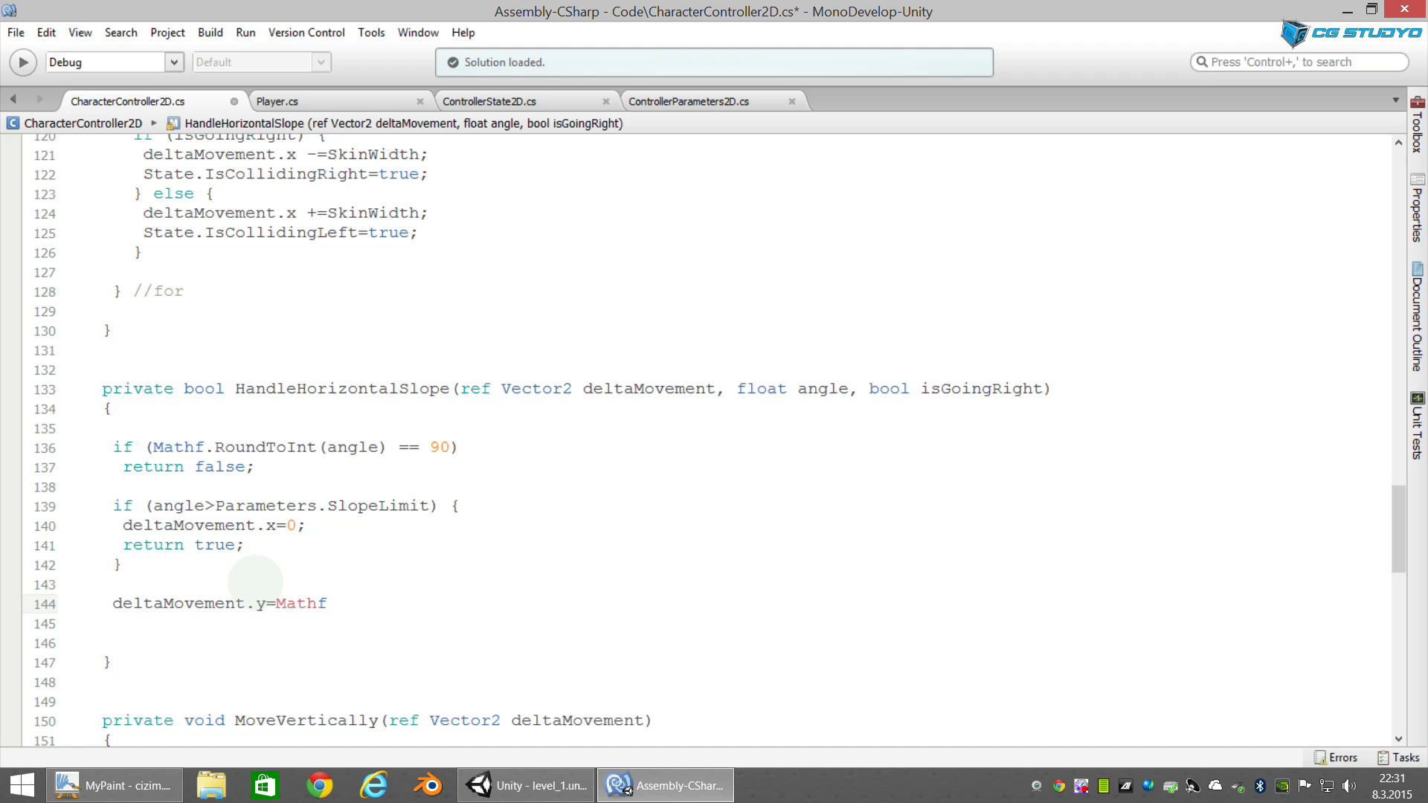
type(".Abs")
key("Return")
type("(")
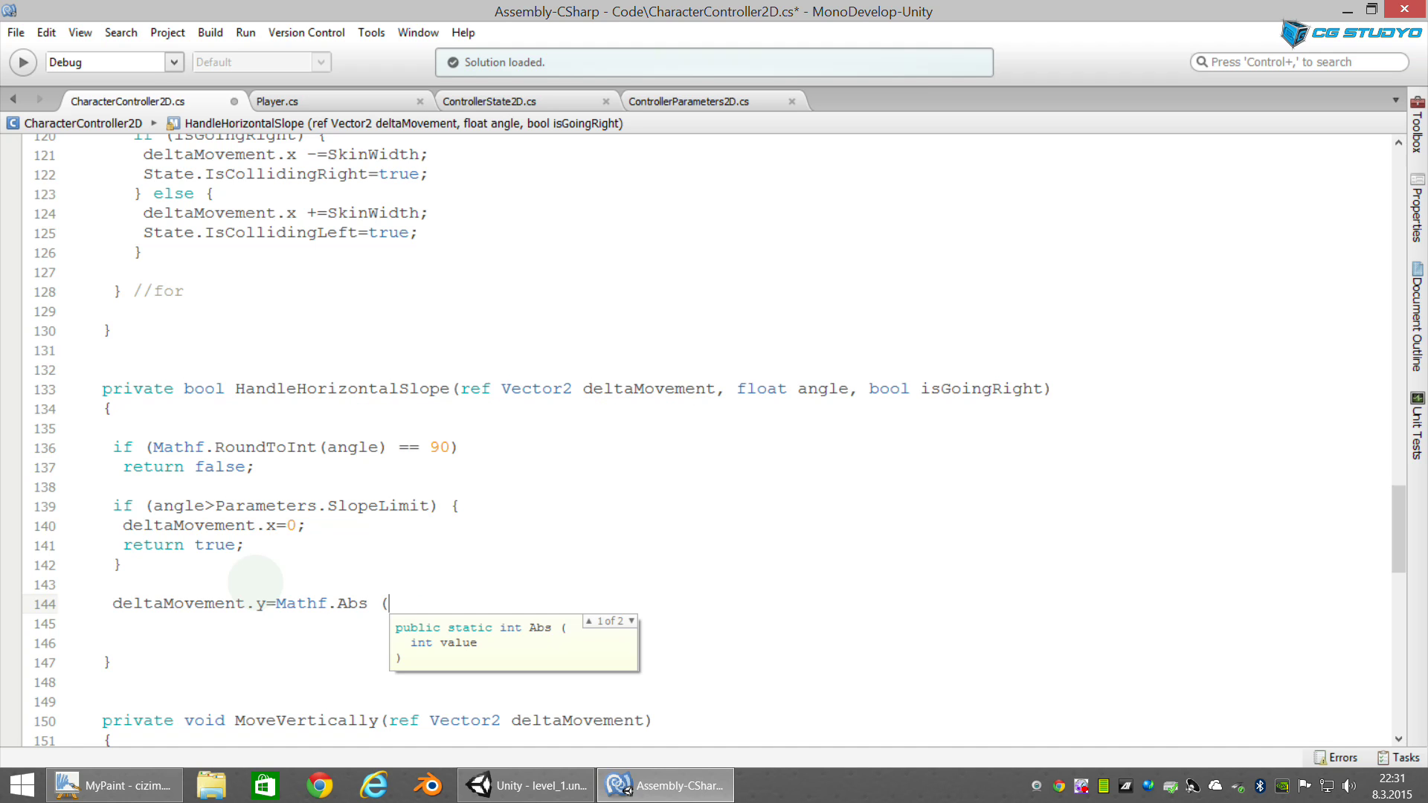
type("M")
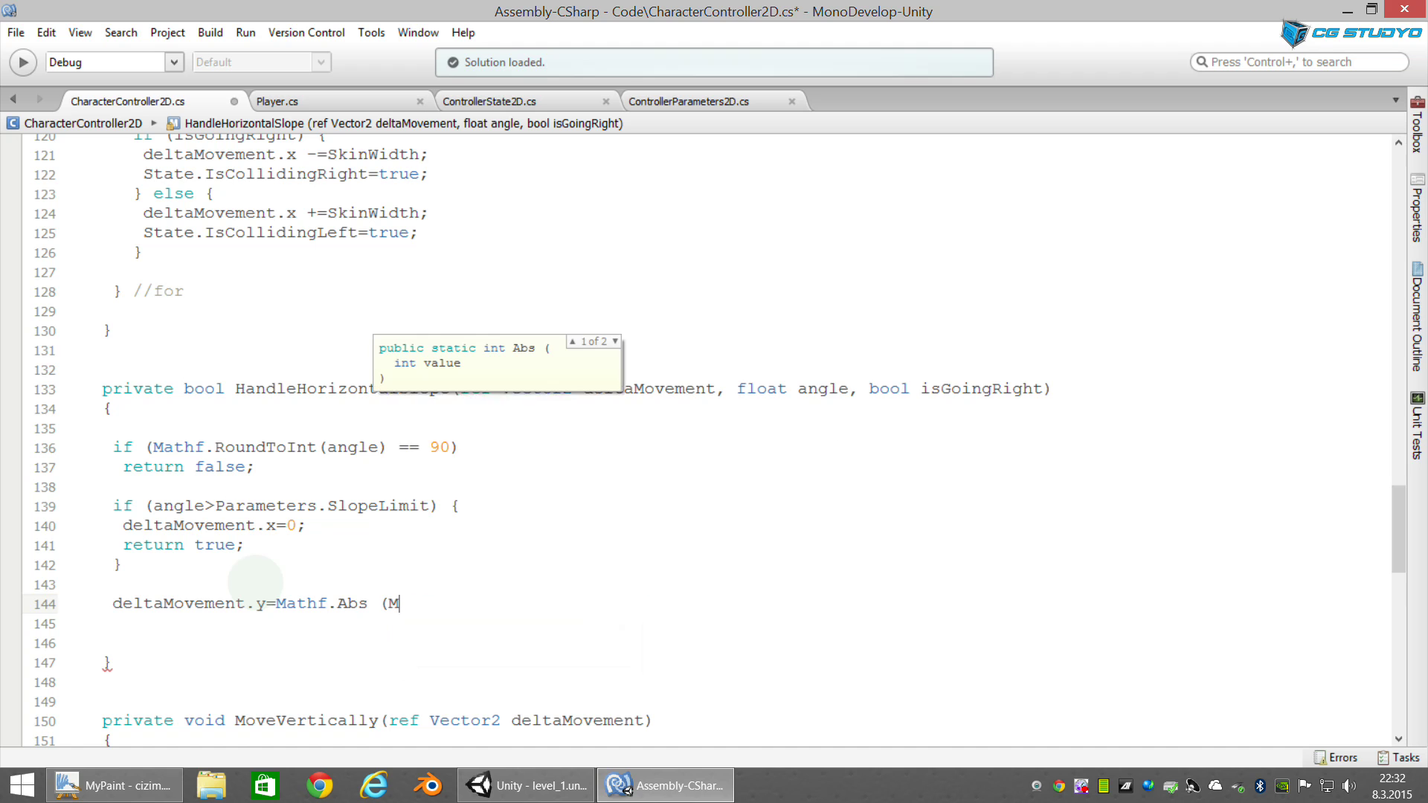
type("athf")
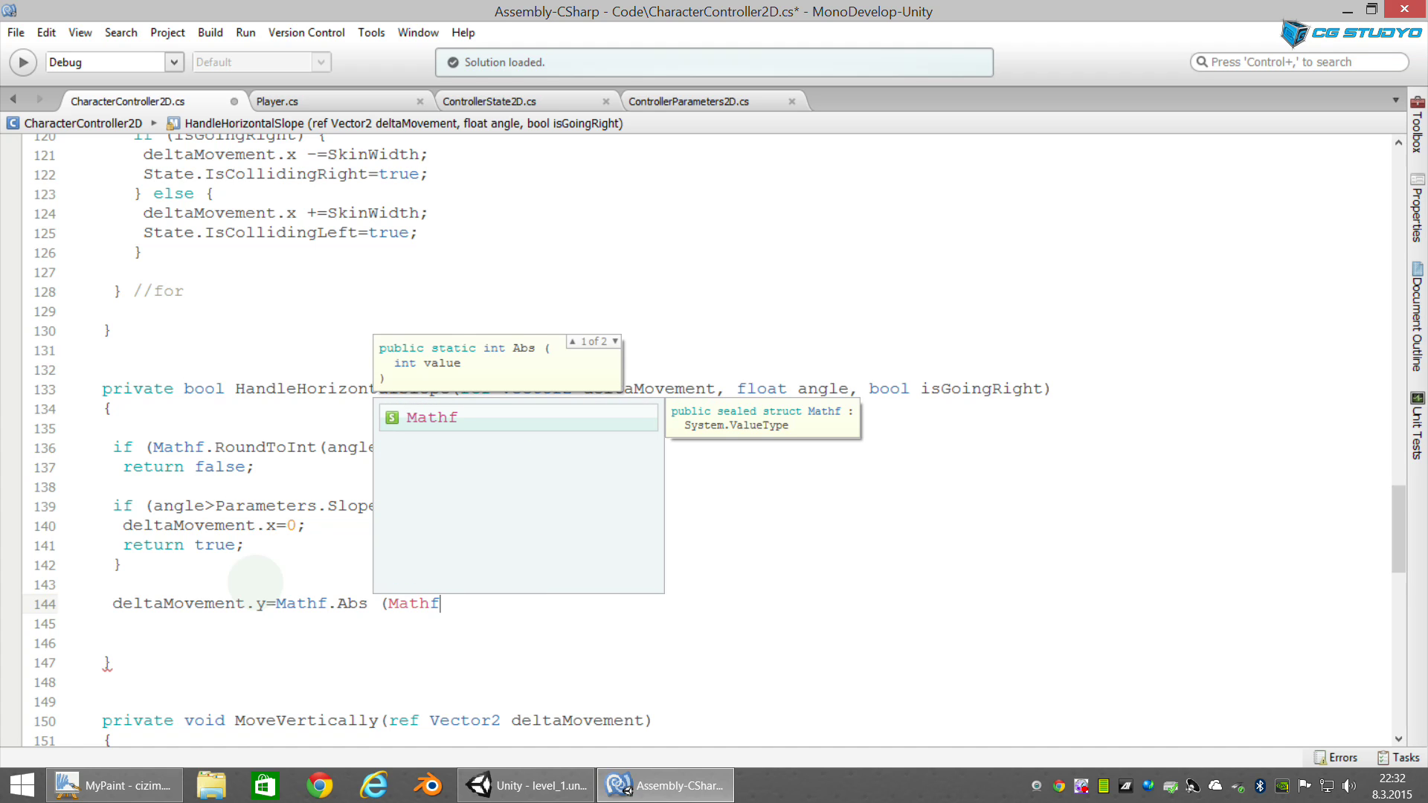
type(".Tan (")
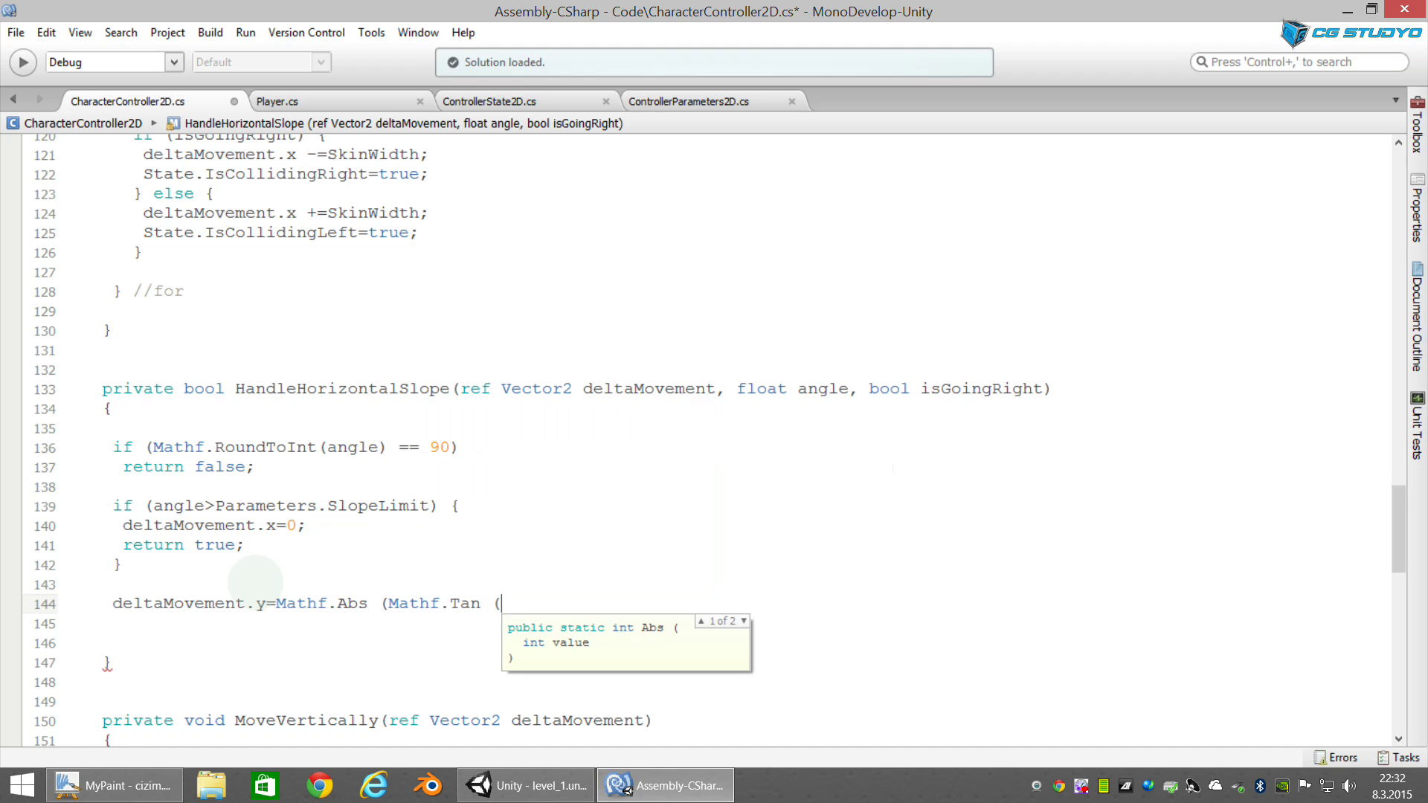
type("an")
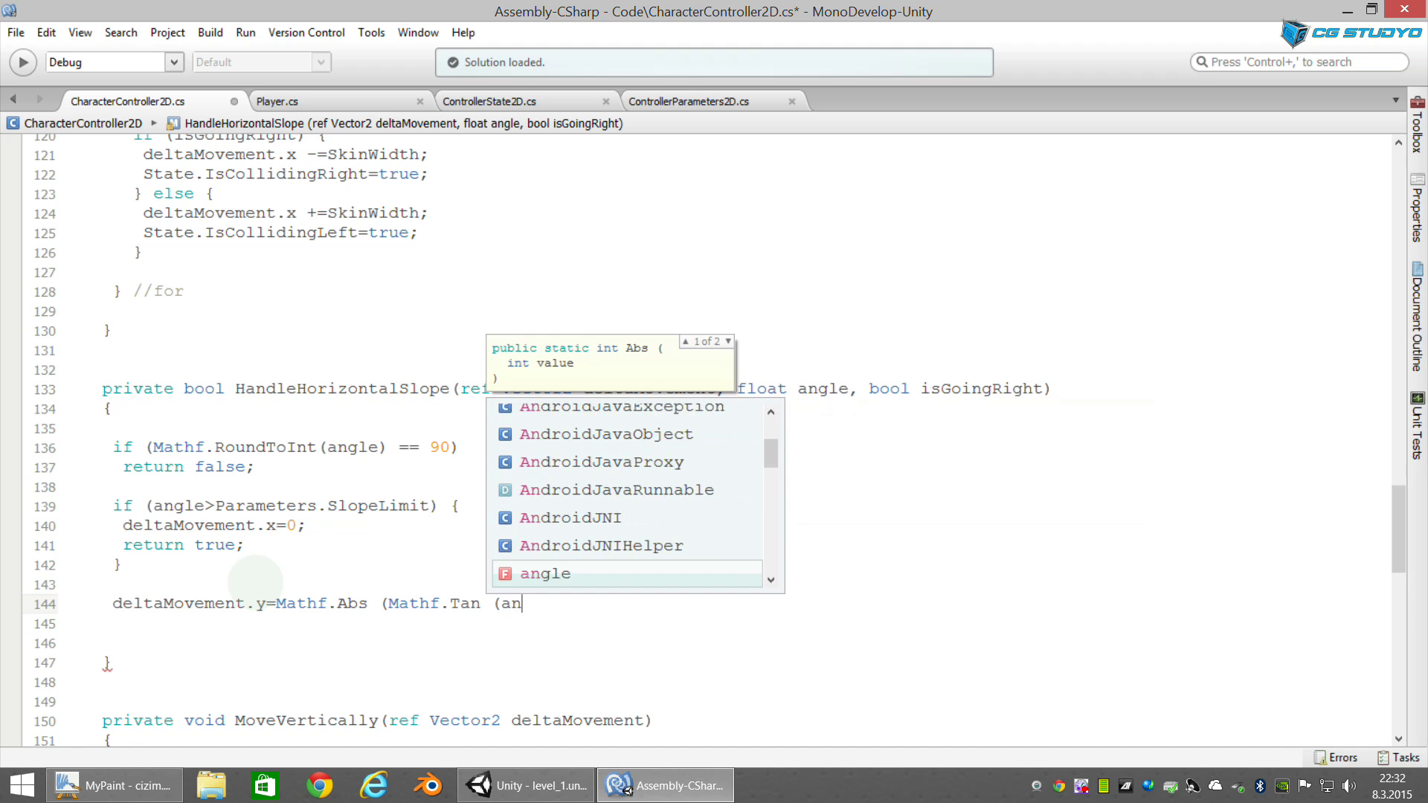
type("gle")
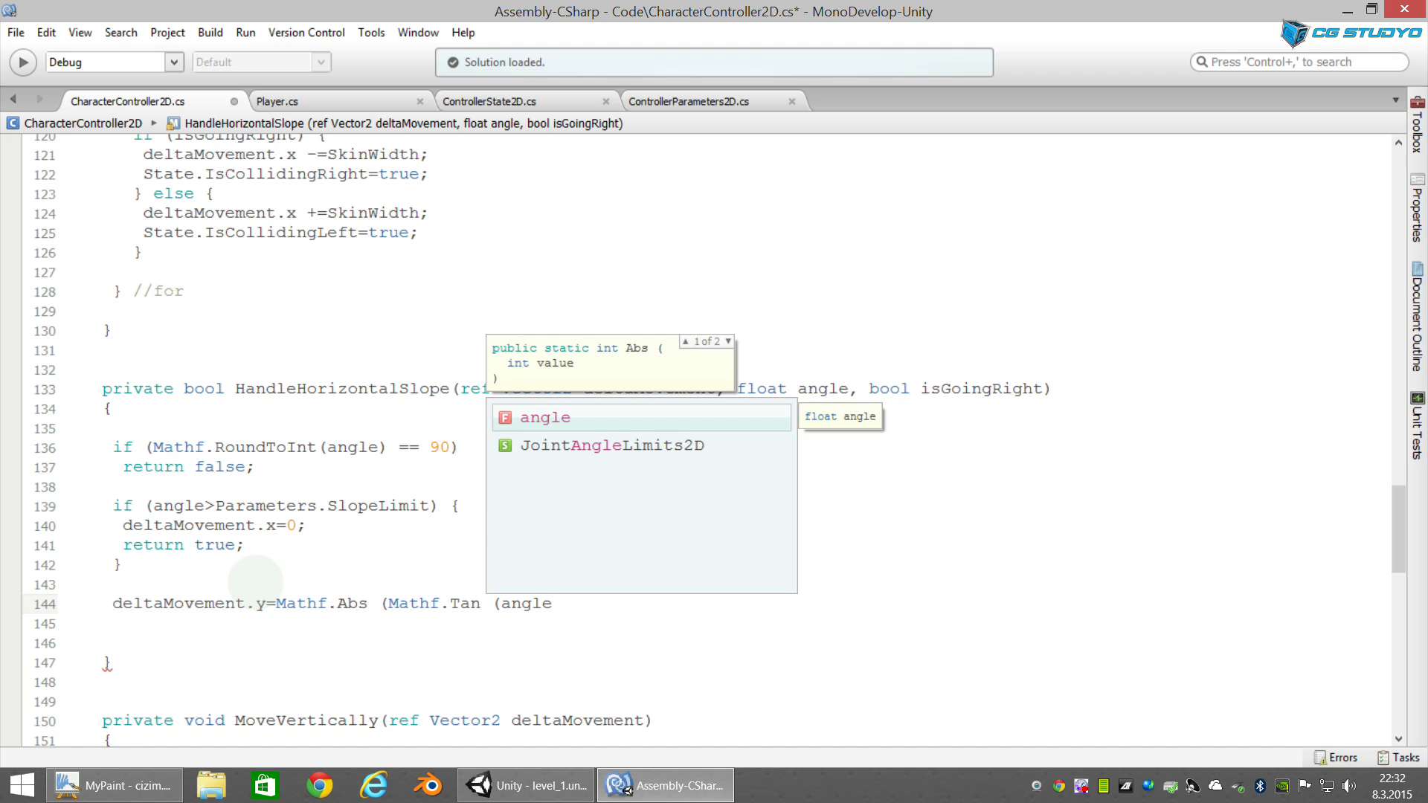
type("*")
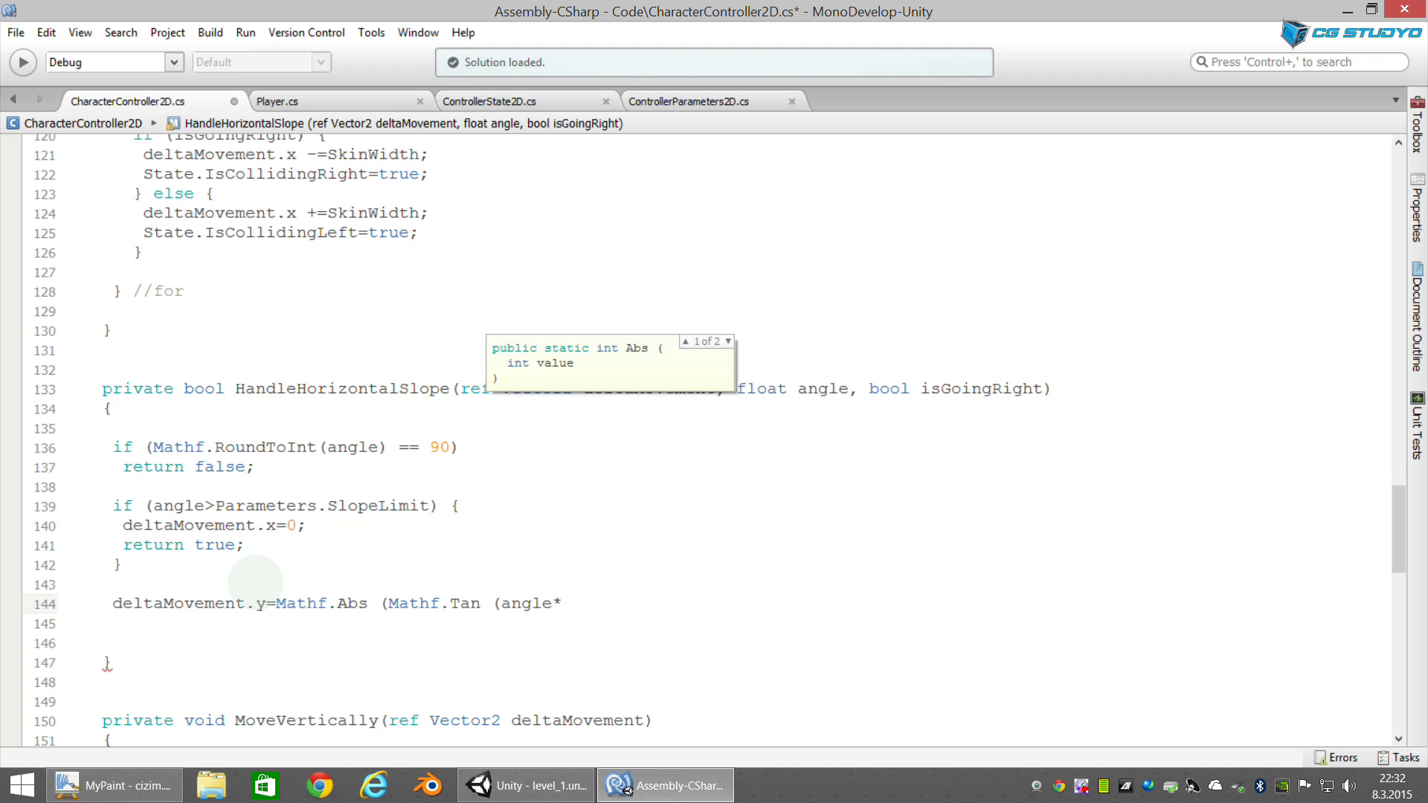
type("Mathf")
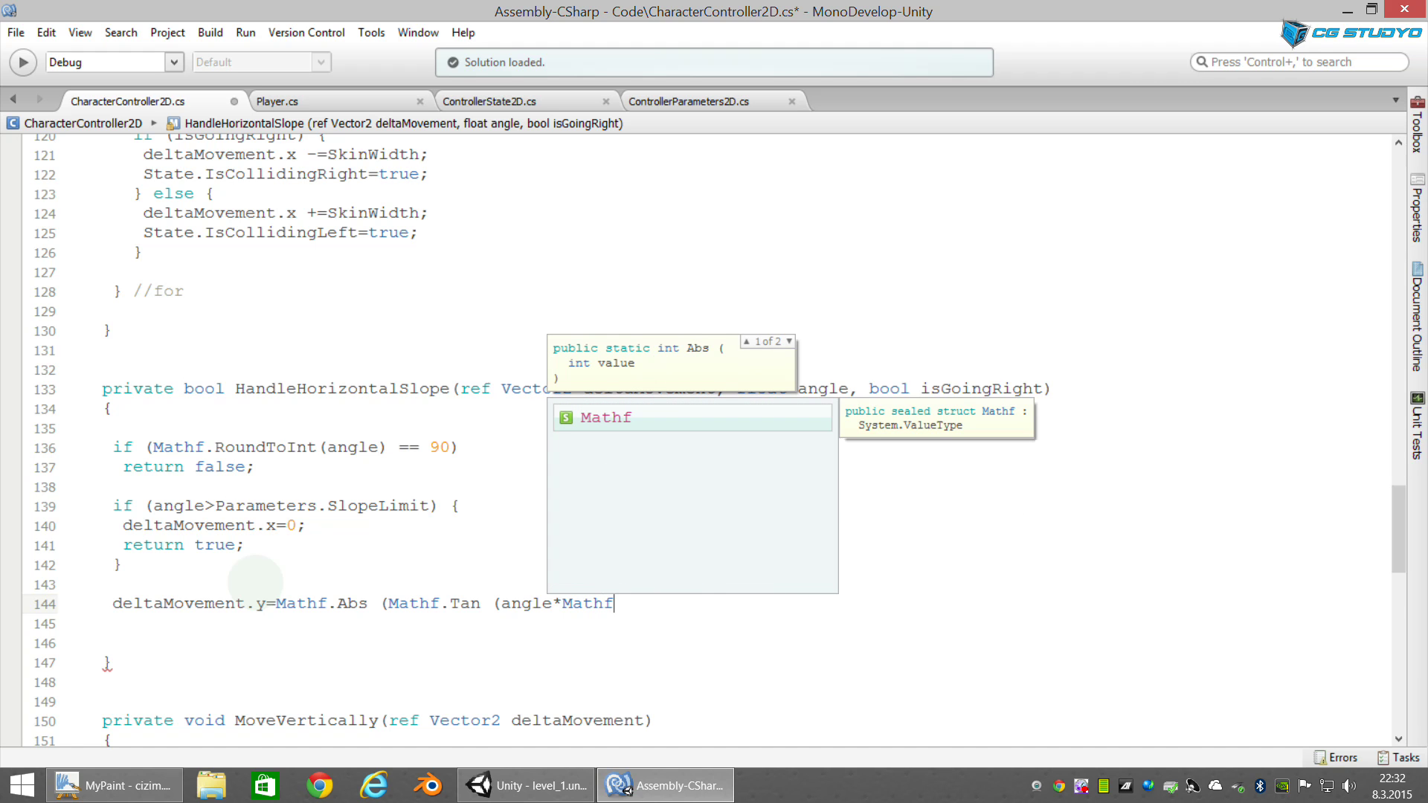
type(".Deg")
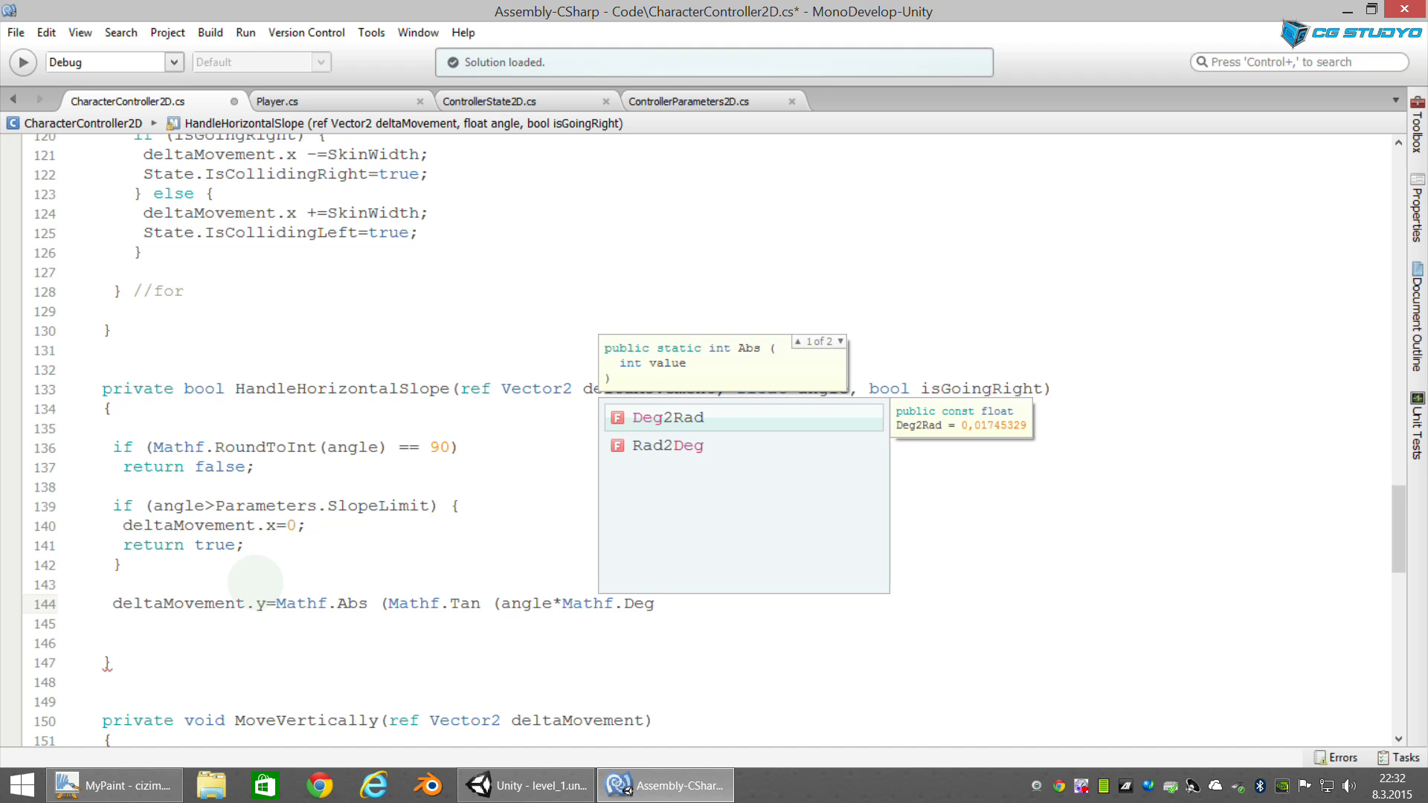
type("2Rad")
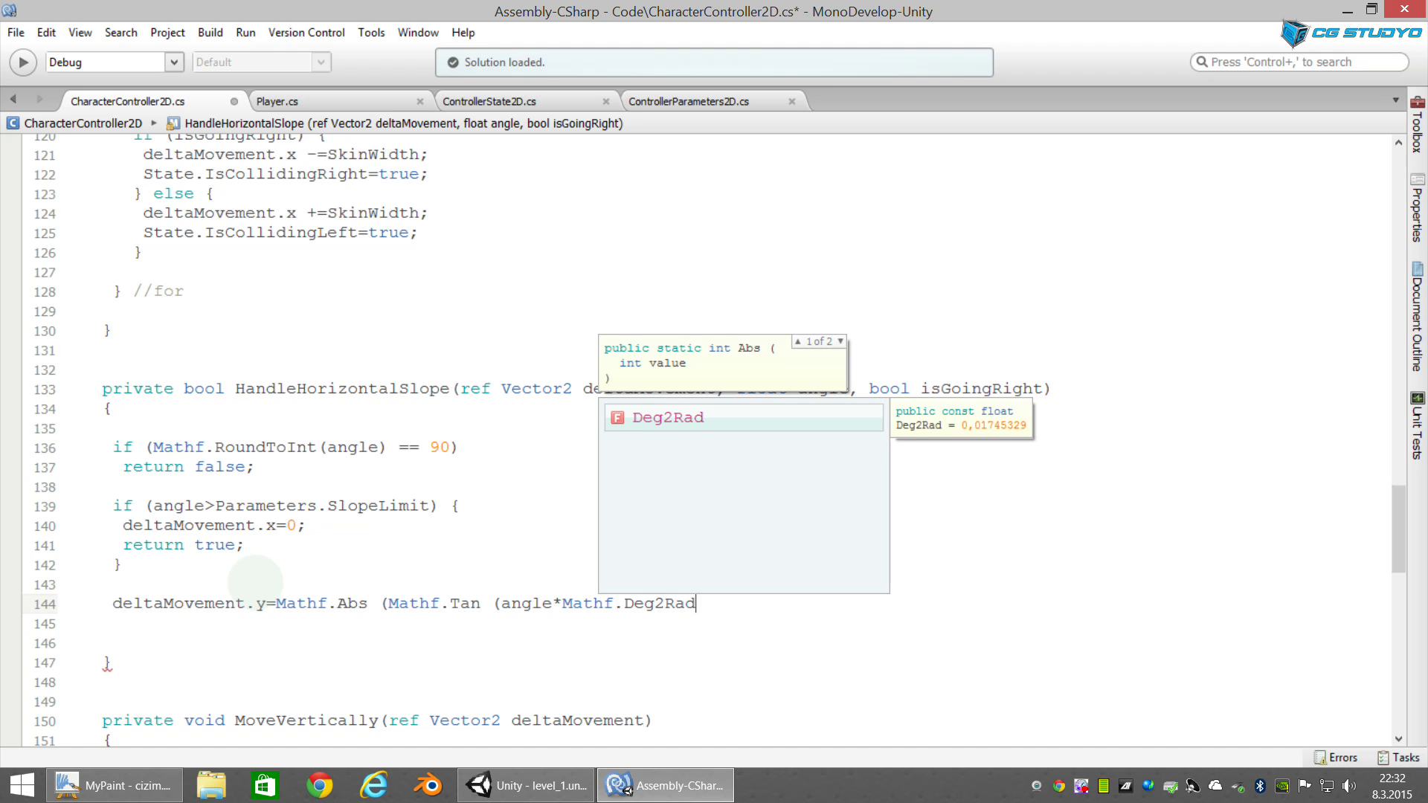
type("))")
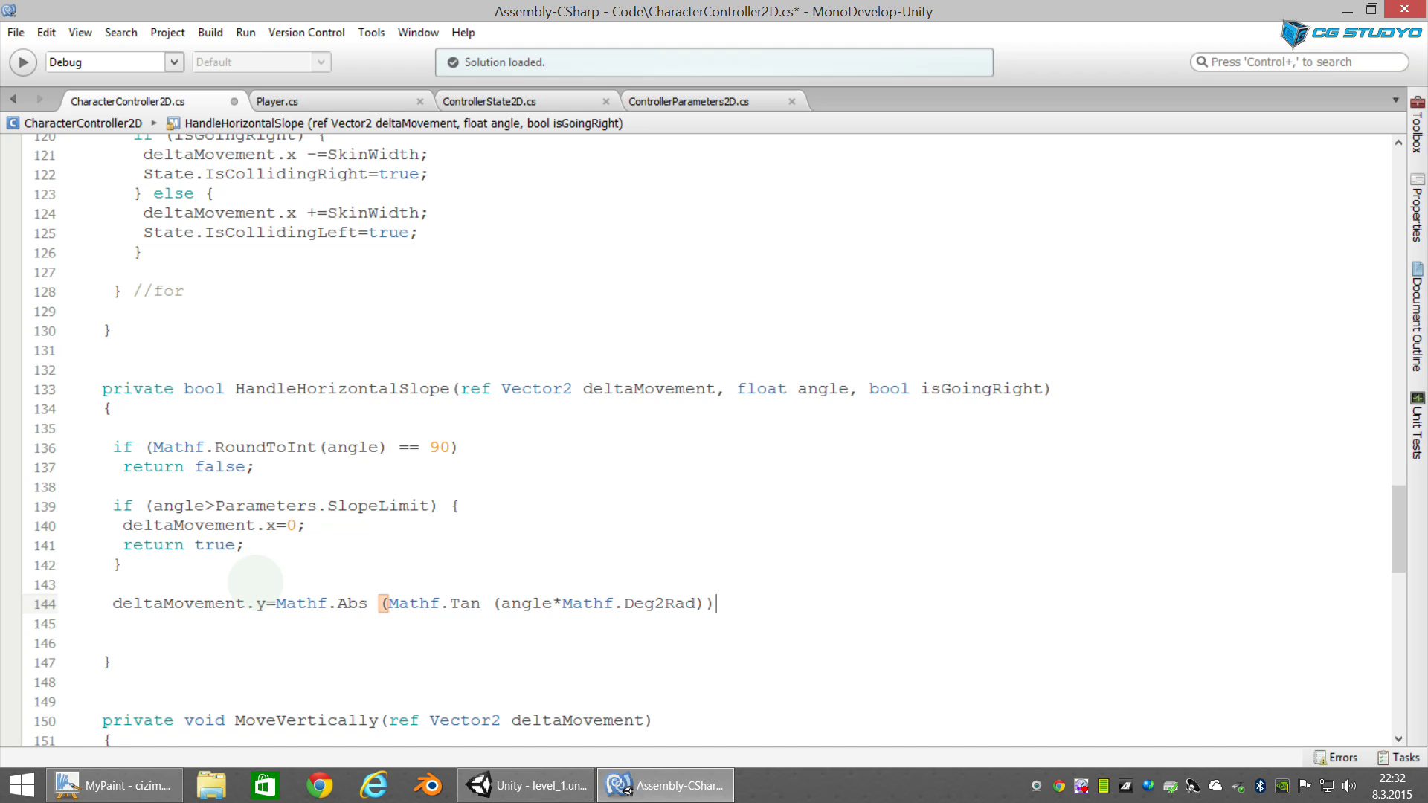
type("*delta")
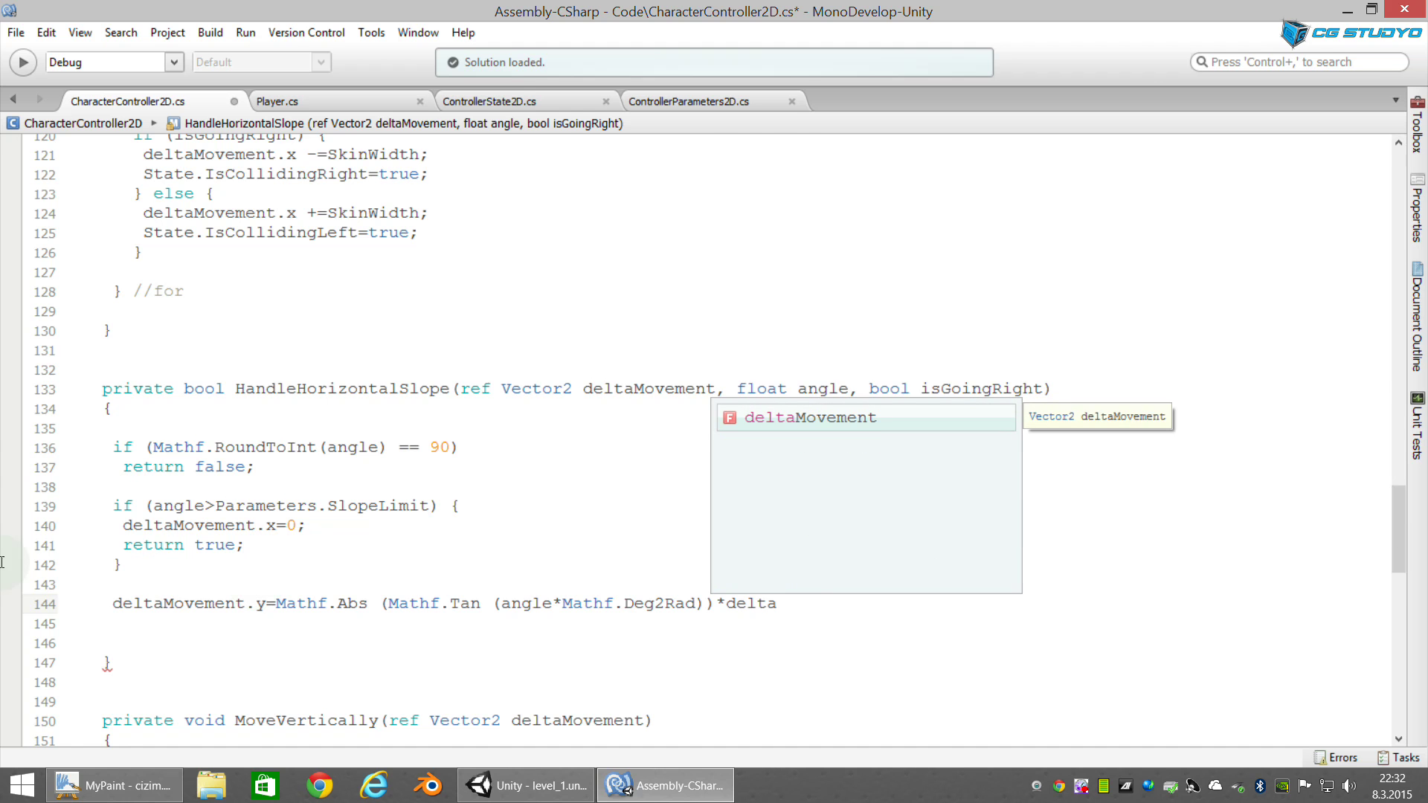
left_click(111, 785)
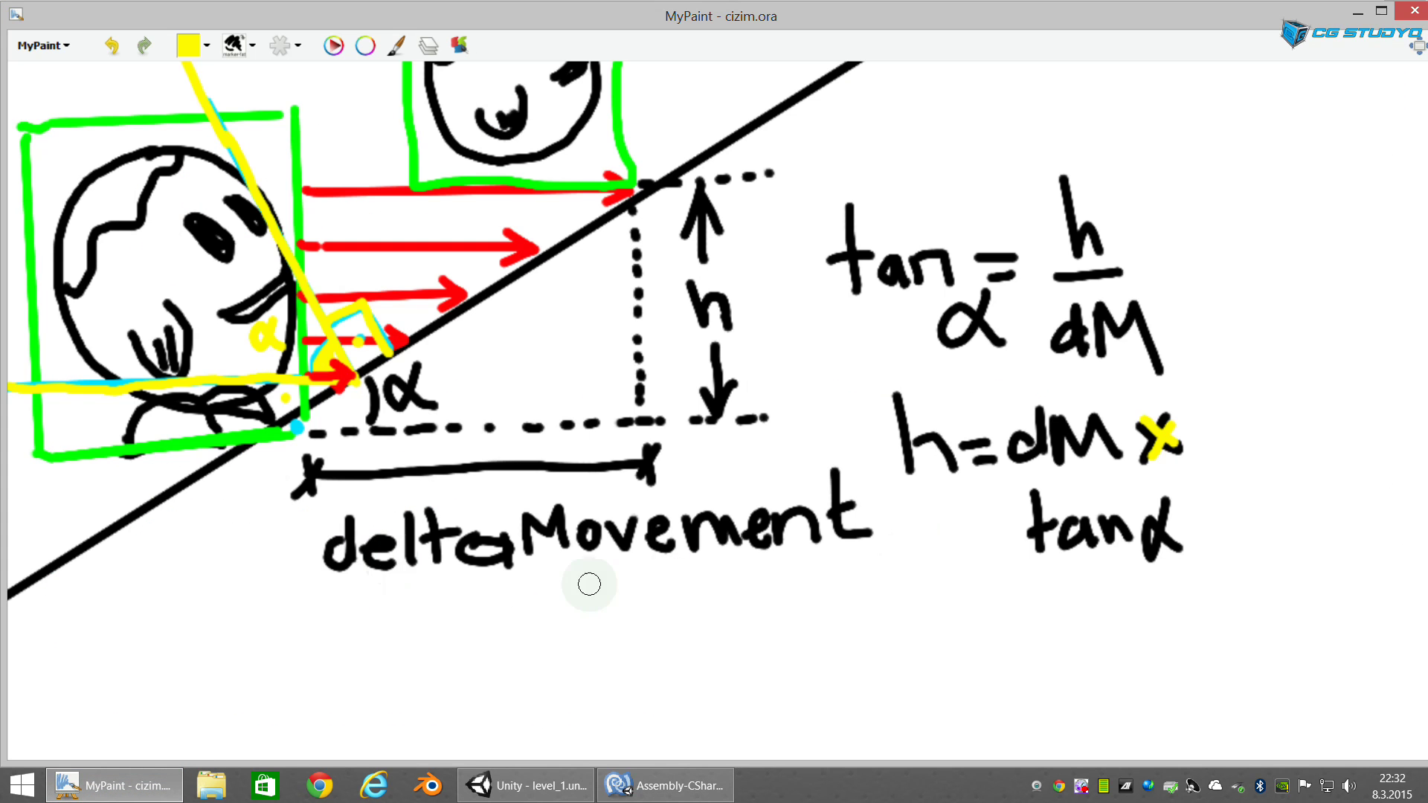
left_click_drag(321, 587, 956, 581)
Step: End line 144 with '*deltaMovement.x;' and start a new line below it
left_click(666, 785)
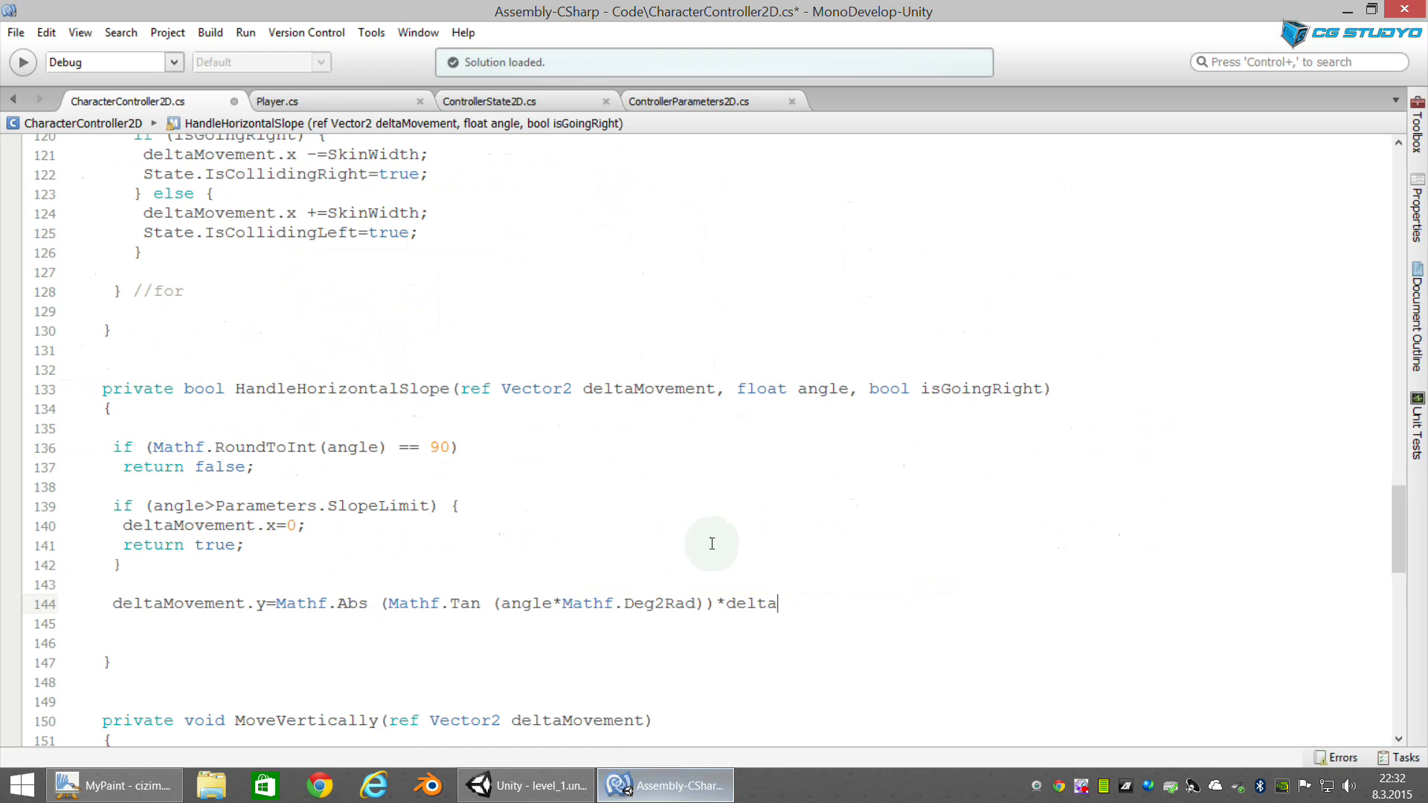
type("Movement.x")
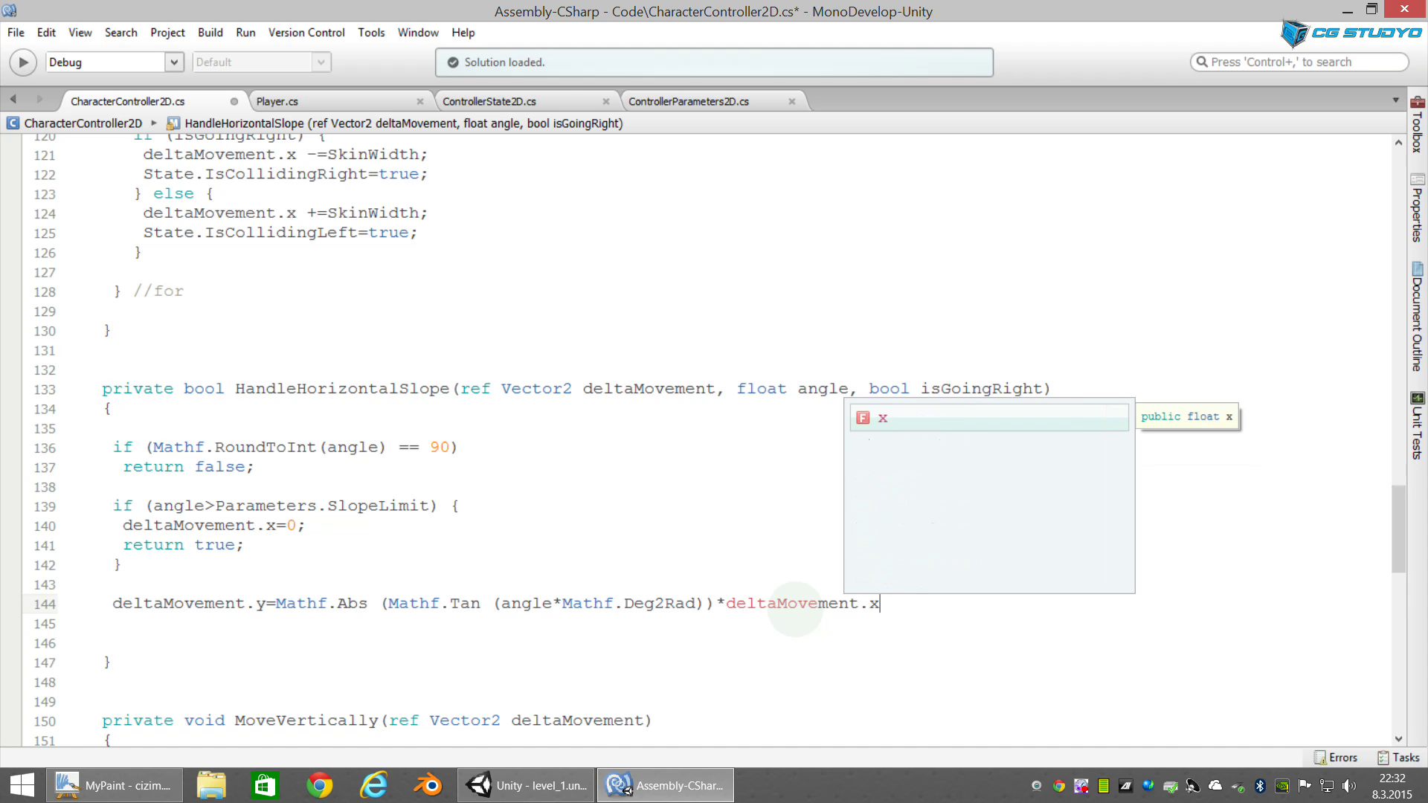
type(";")
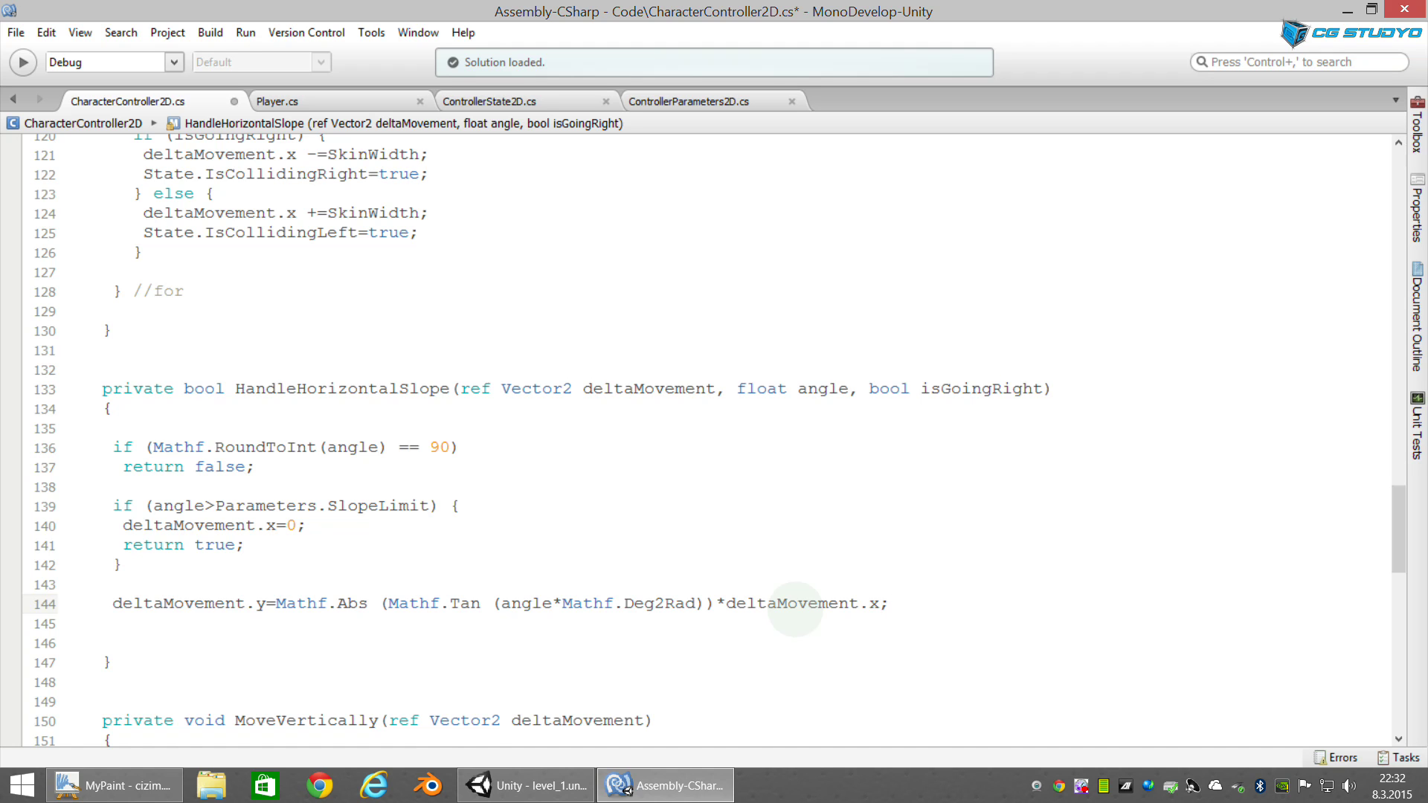
key("Return")
key("Return")
Step: Add State.IsMovingUpSlope=true; and State.IsCollidingBelow=true; to HandleHorizontalSlope
type("S")
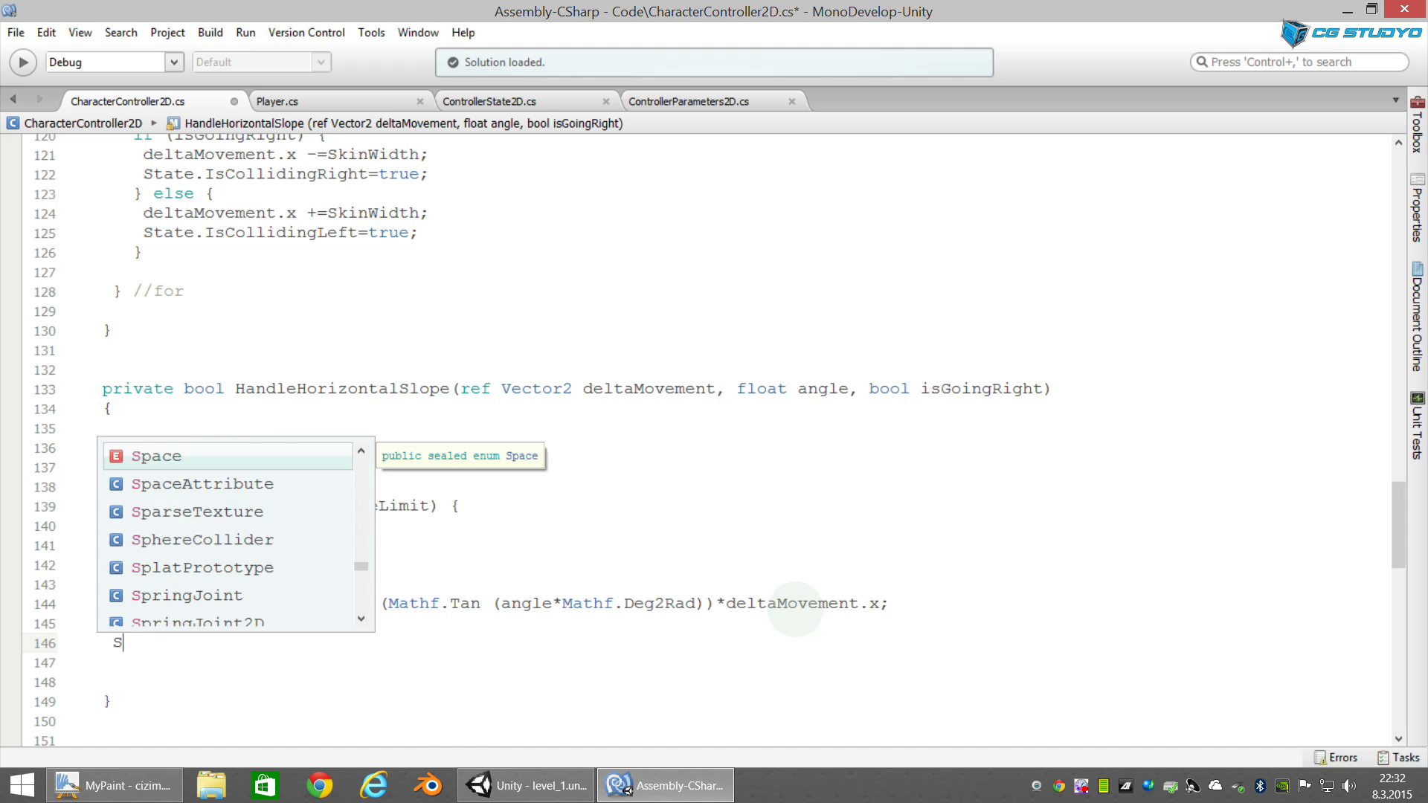
type("tate.")
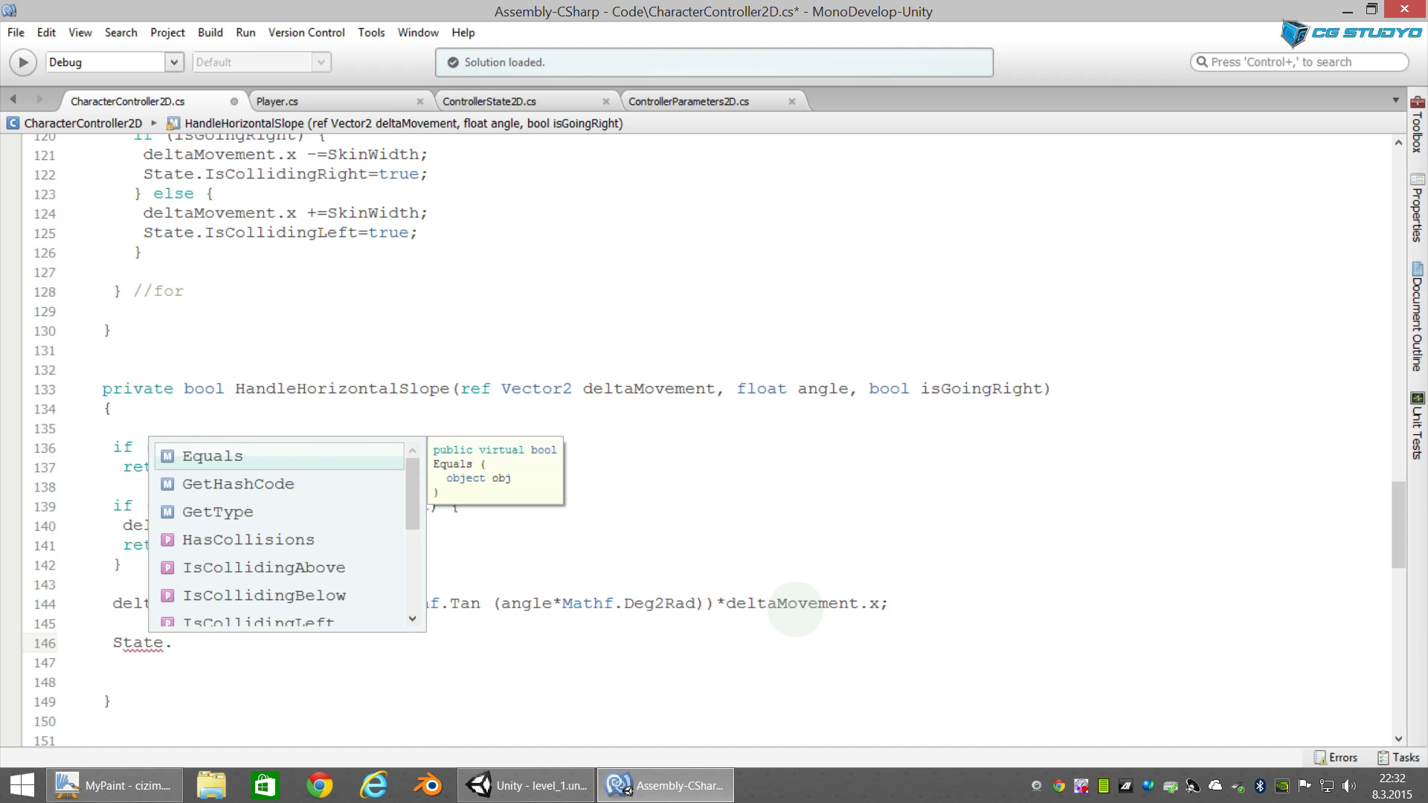
type("IsM")
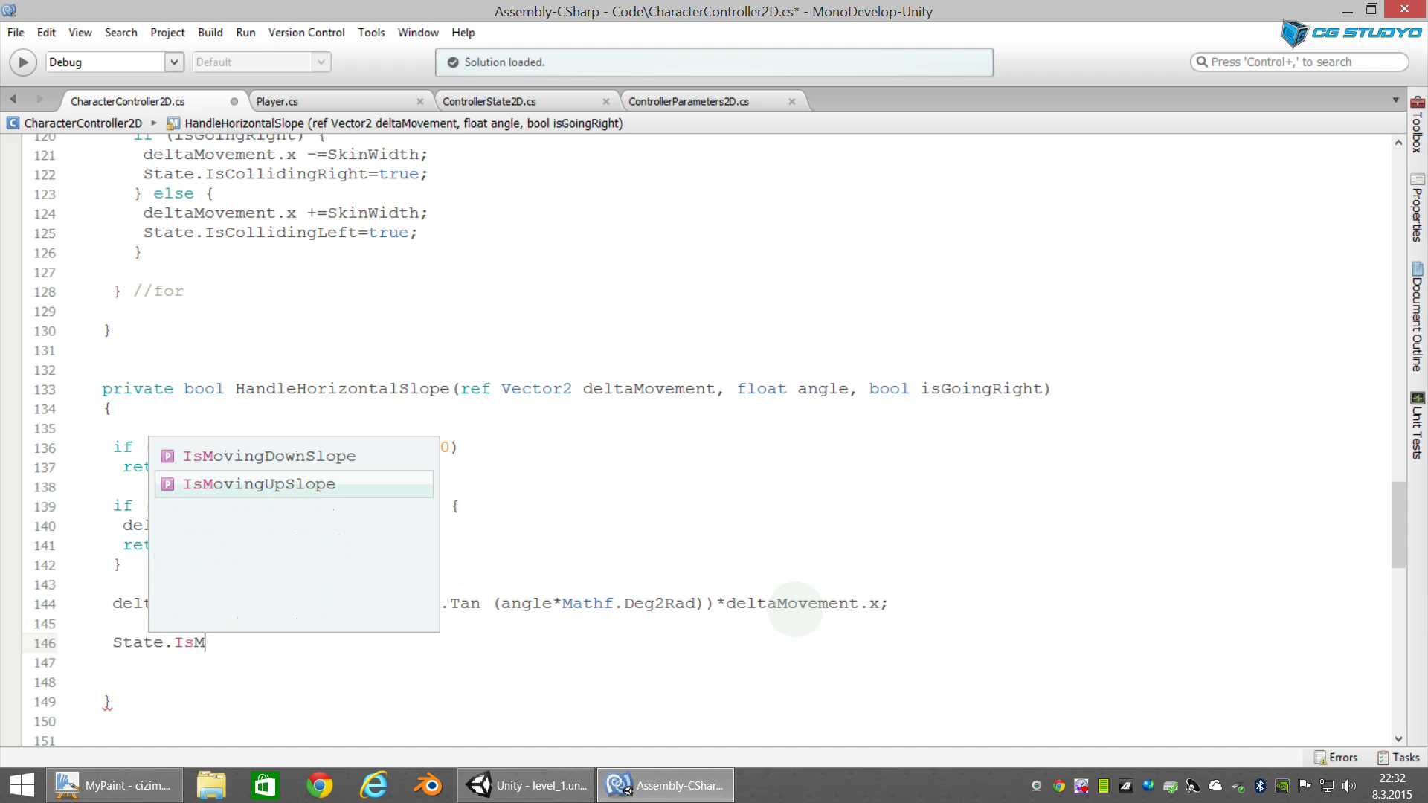
type("o")
key("Return")
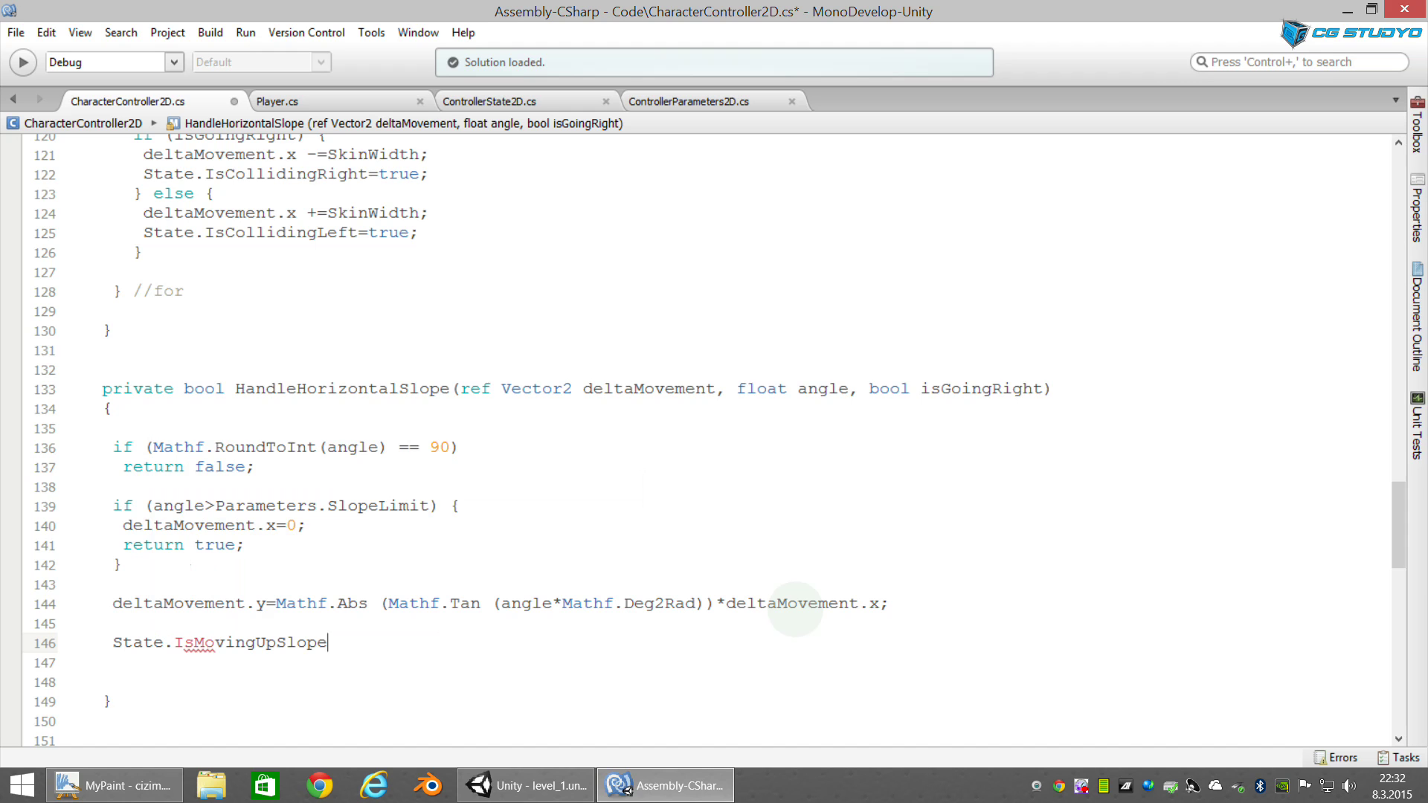
type("=true;")
key("Return")
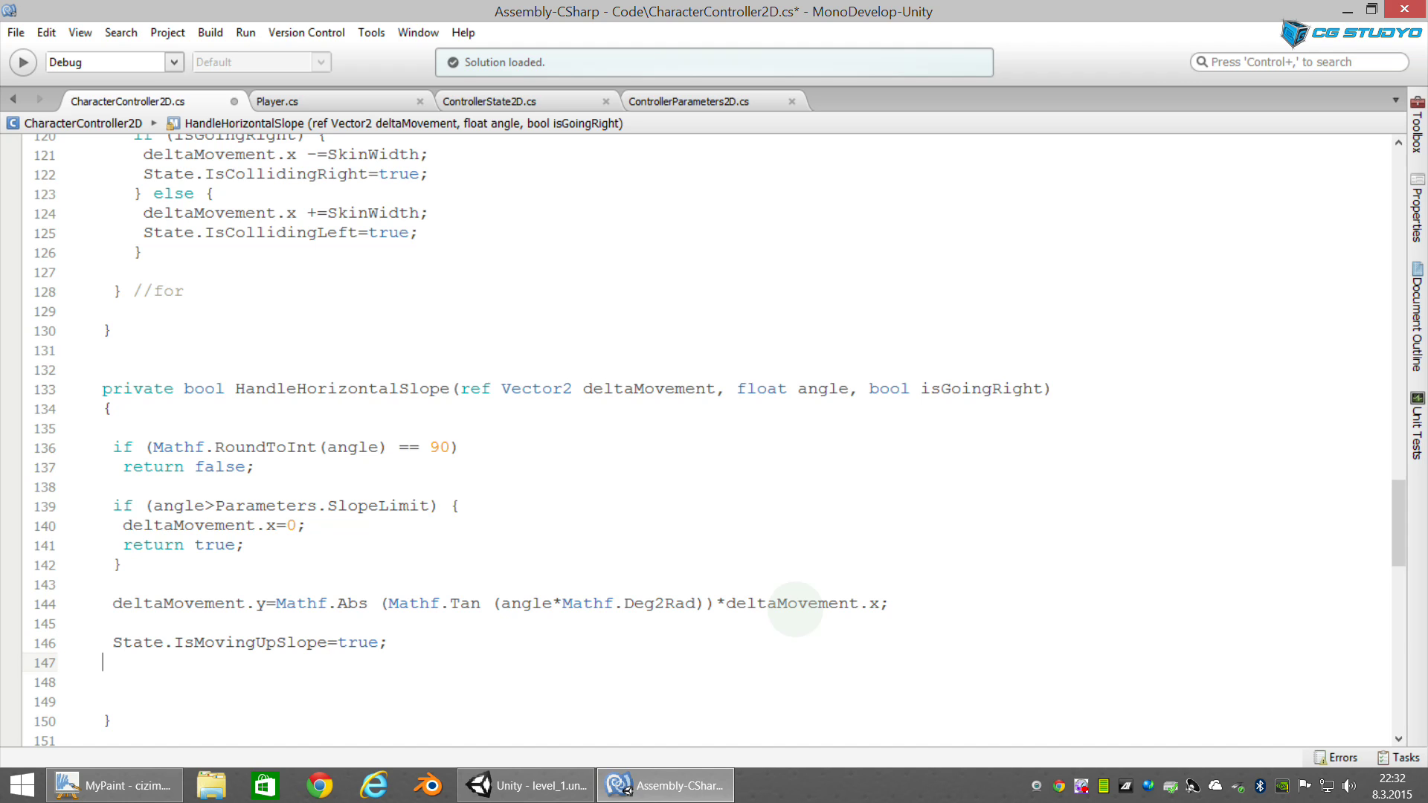
type("State.")
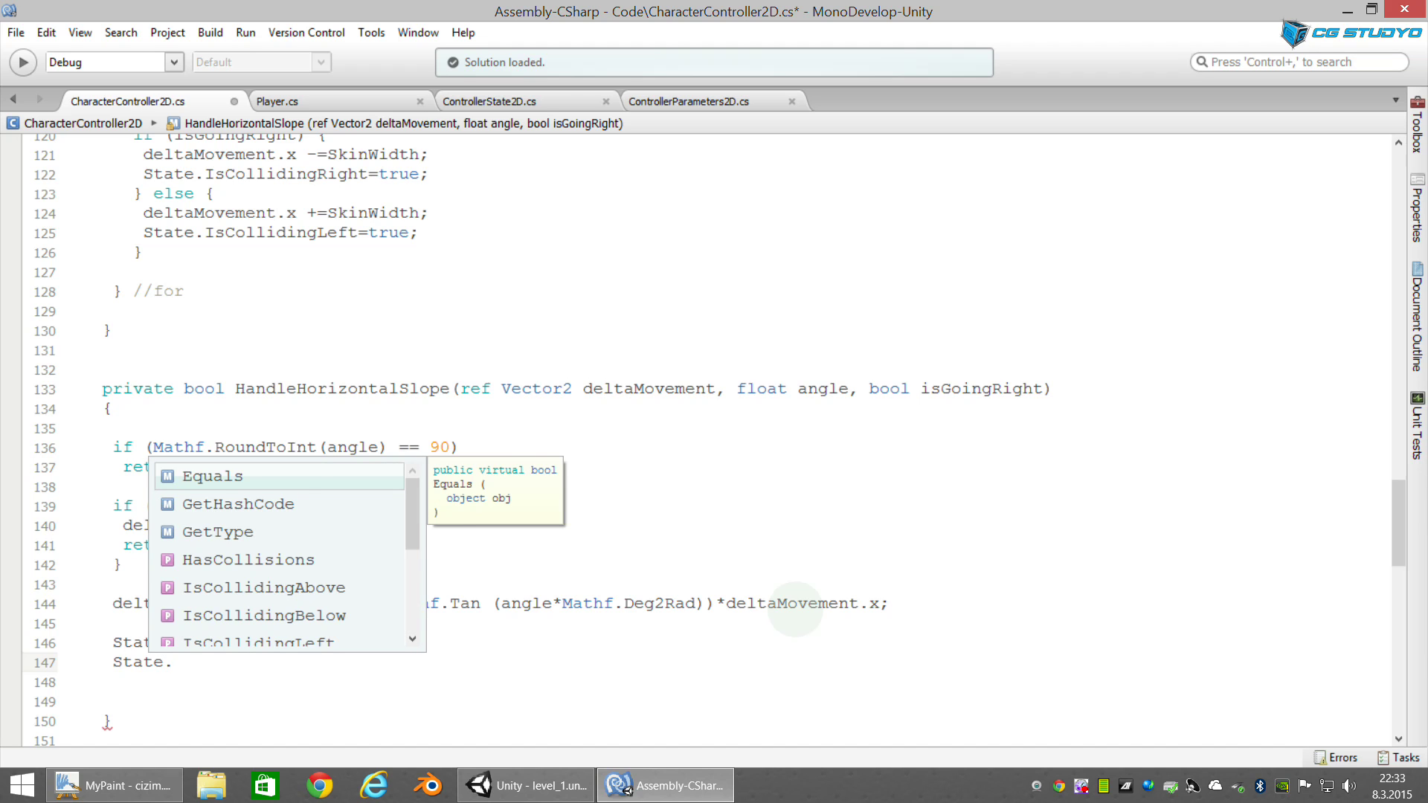
type("IsColli")
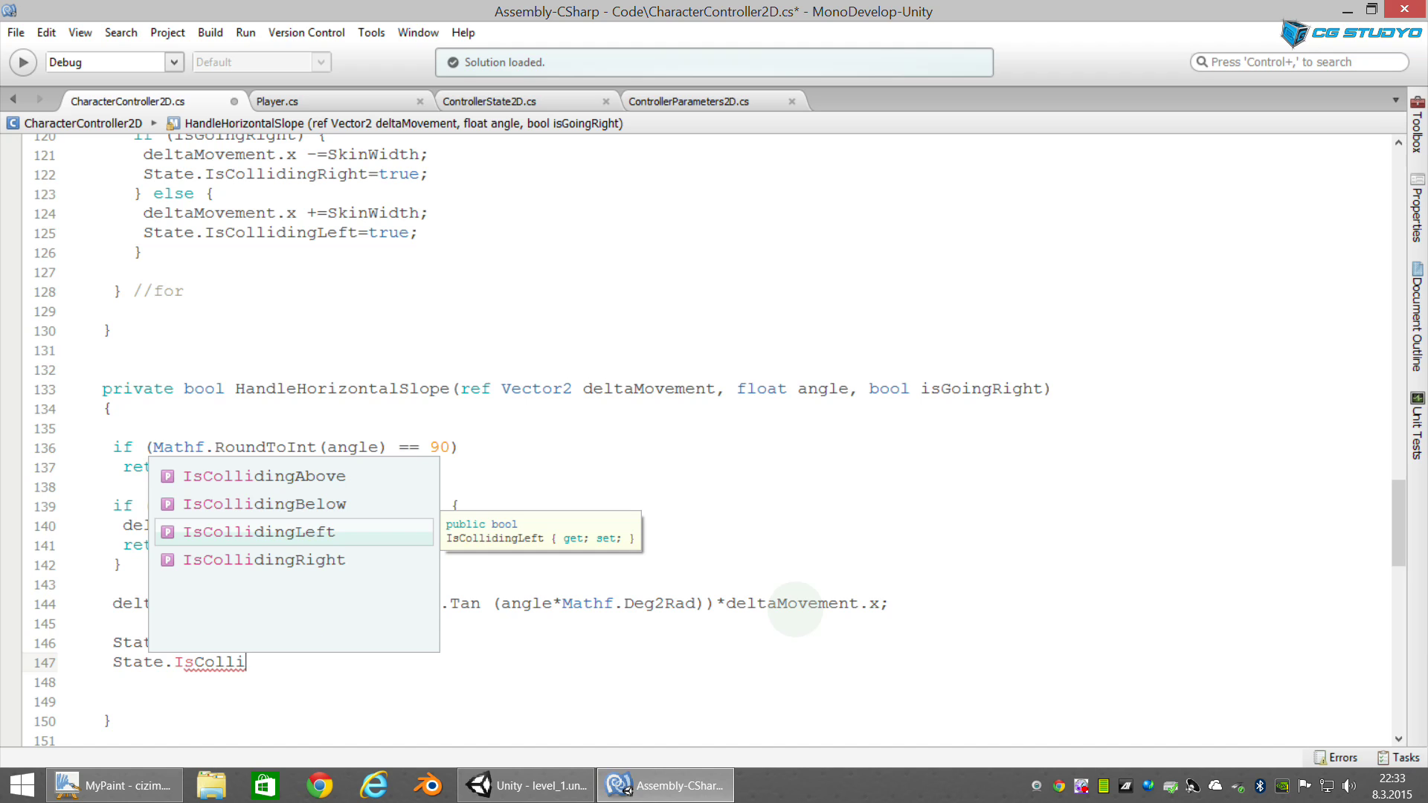
key("Up")
key("Return")
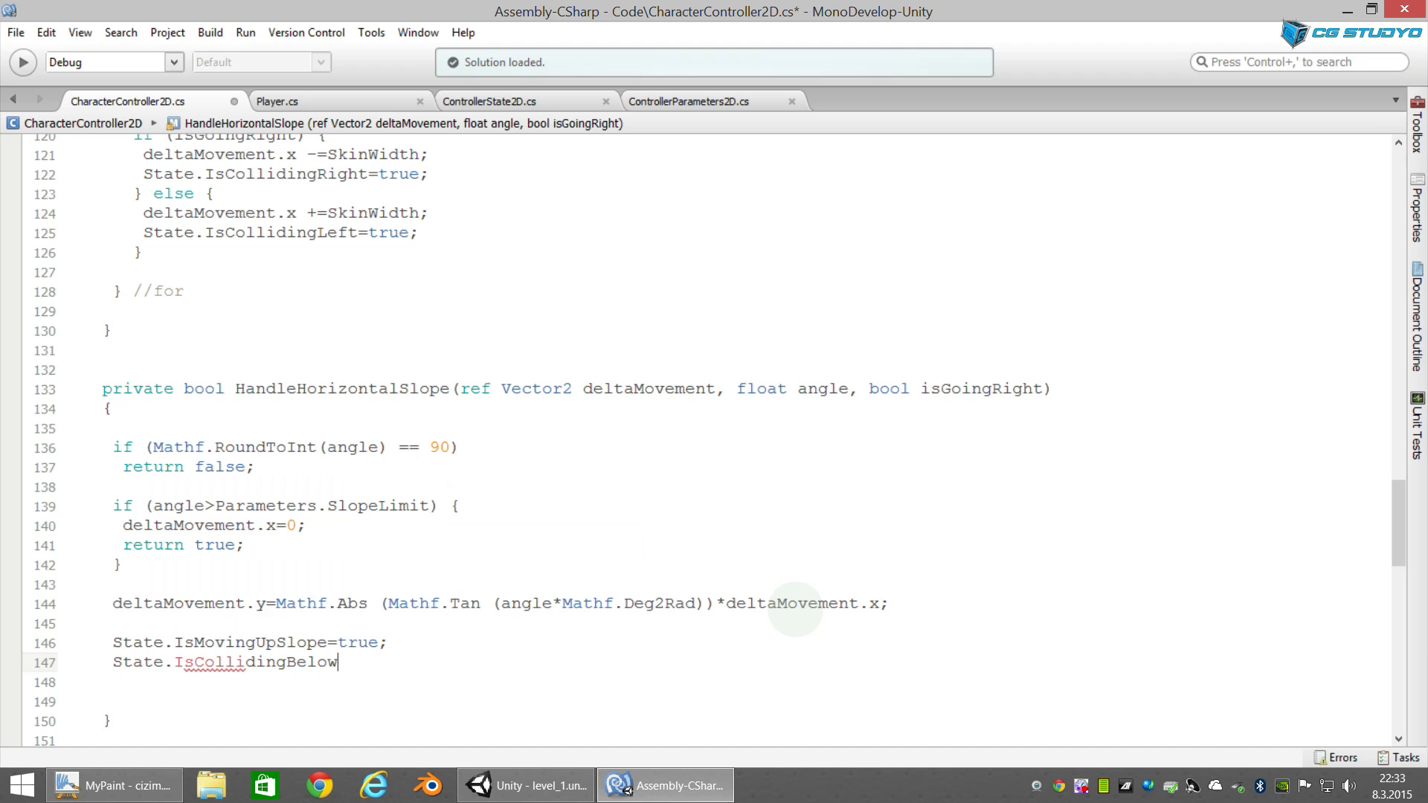
type("=true;")
Step: End the method with return true; and save CharacterController2D.cs
key("Return")
key("Return")
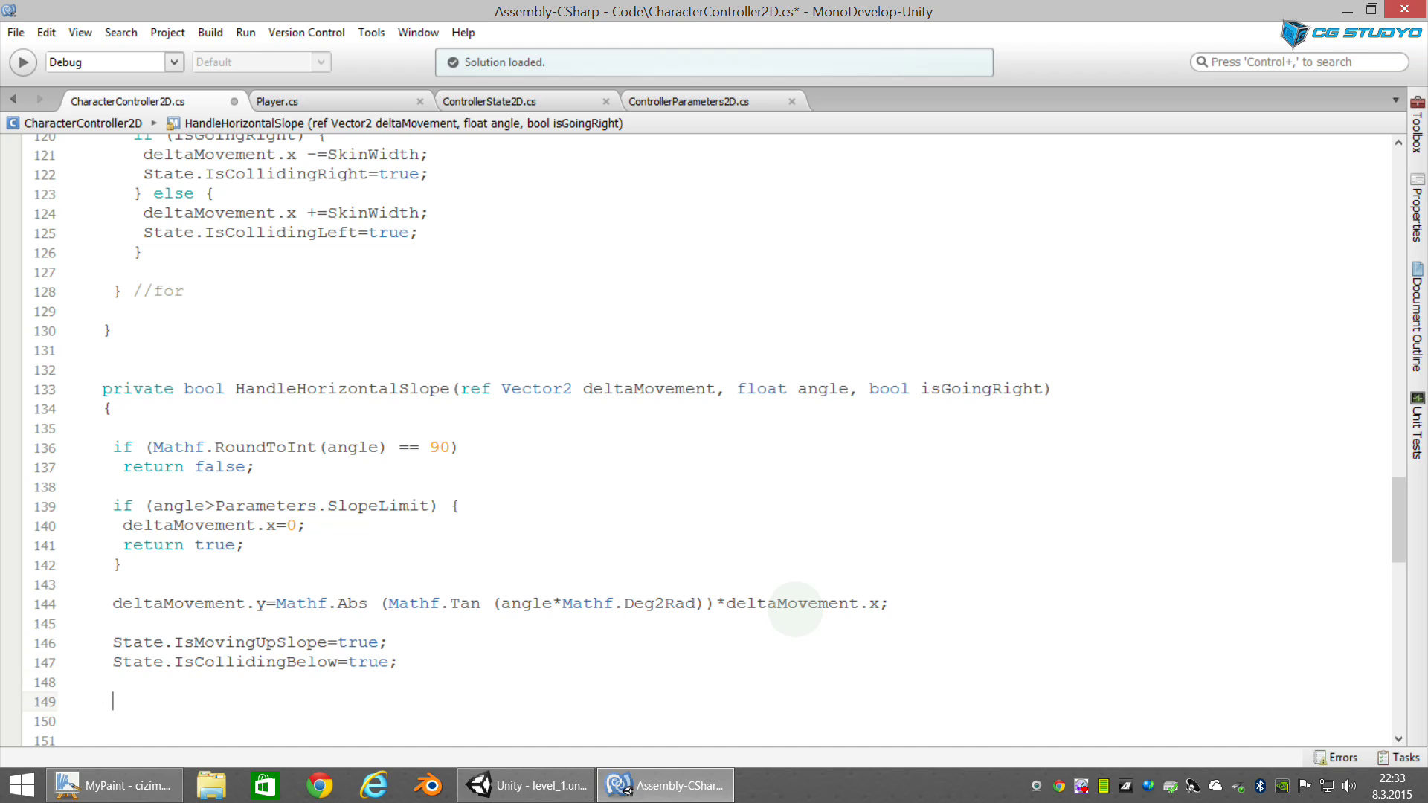
type("return true")
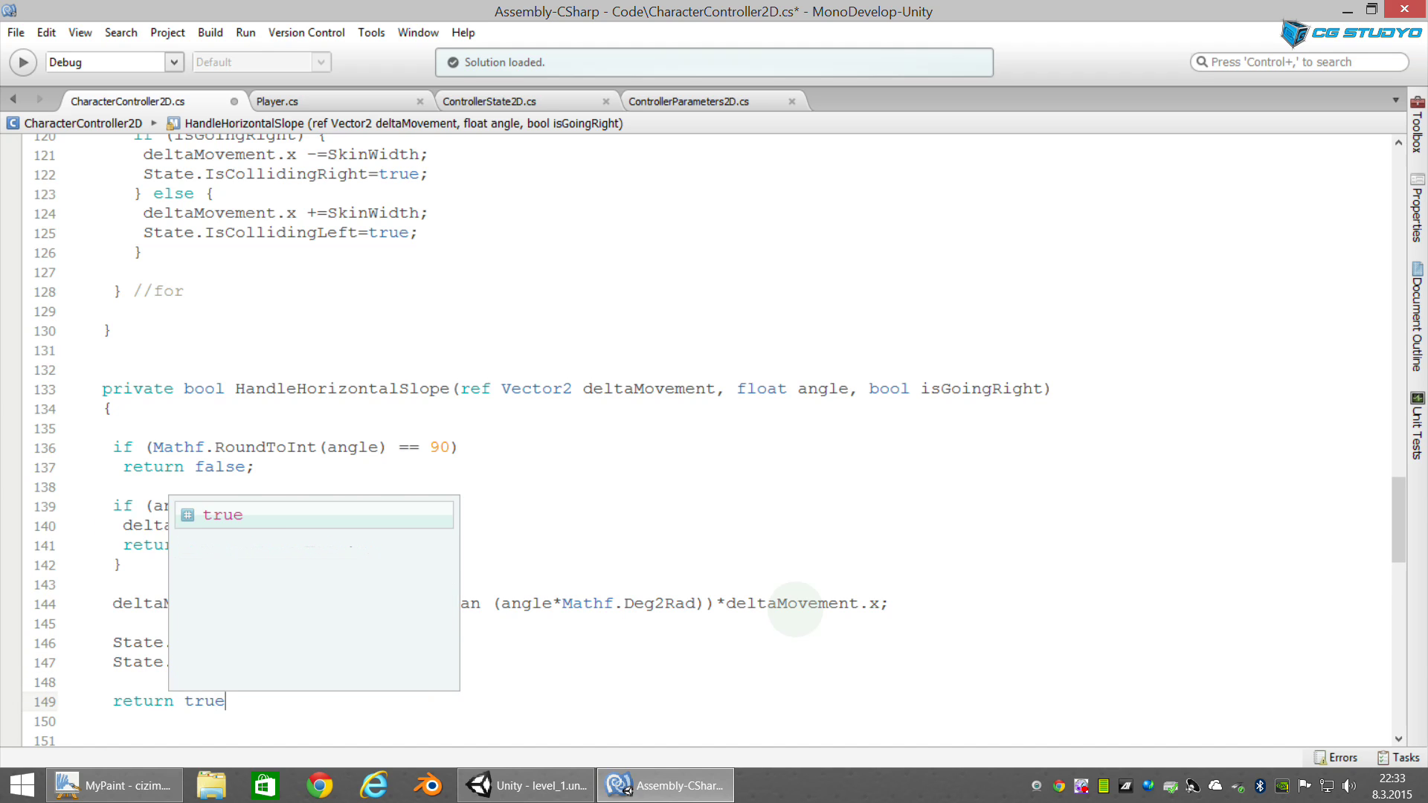
type(";")
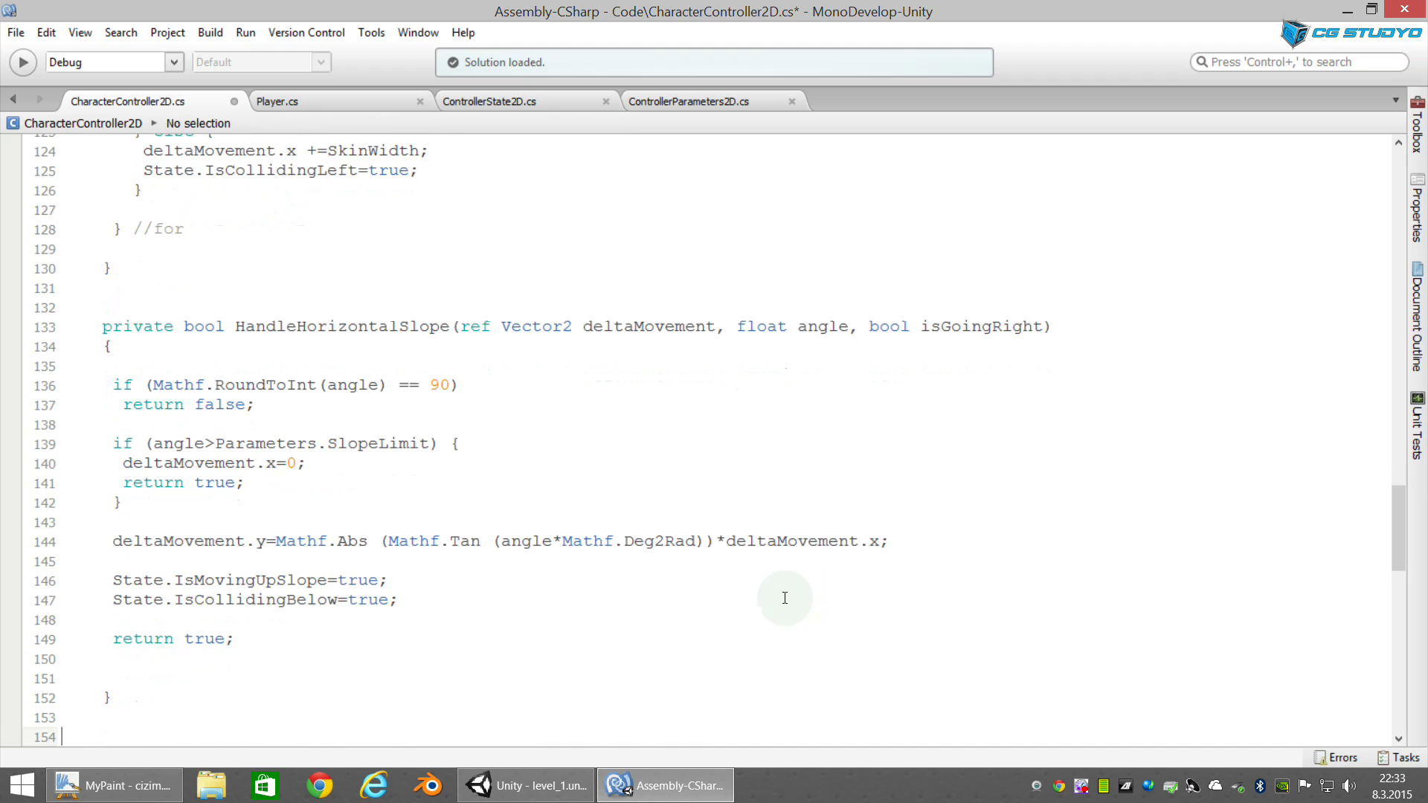
key("Down")
key("Down")
key("Down")
key("Up")
key("Up")
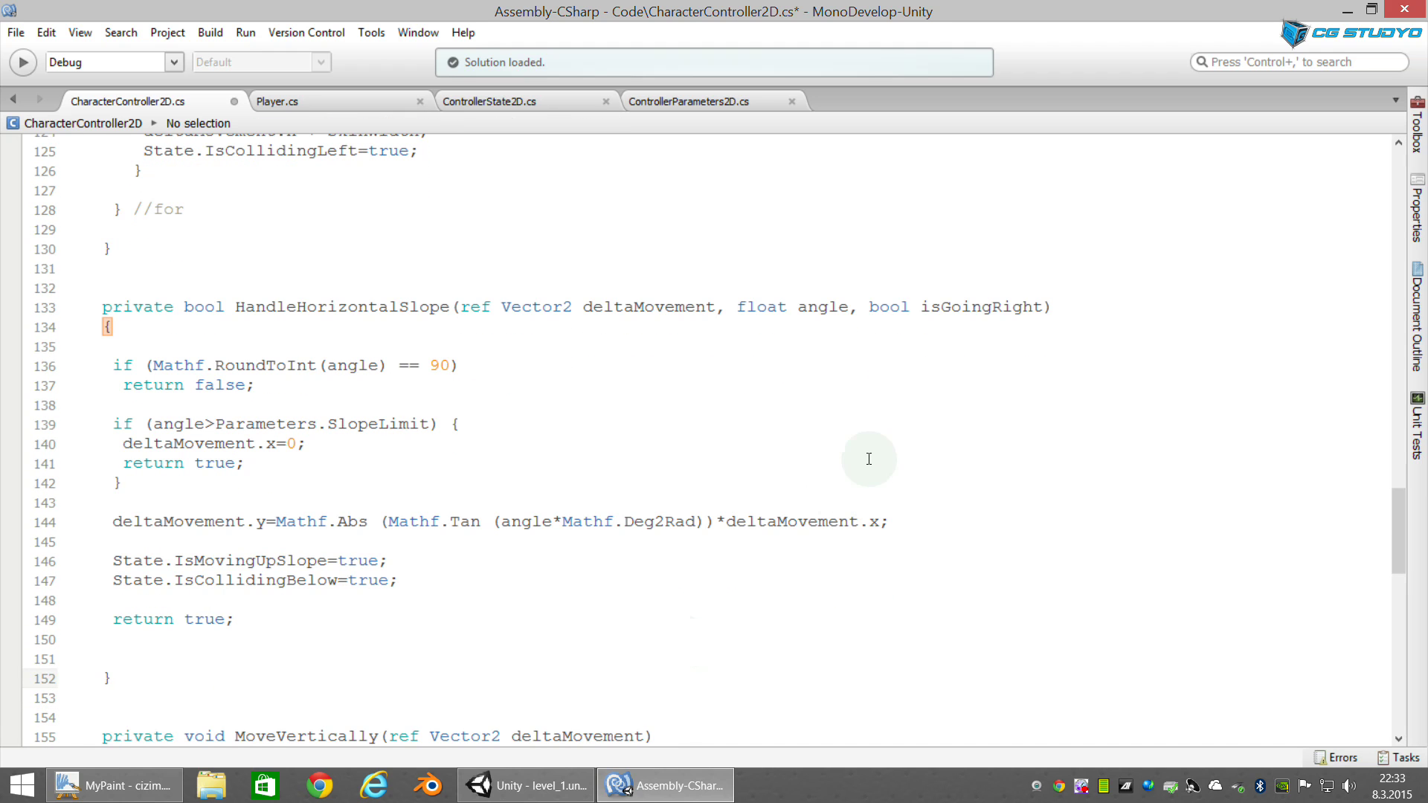
key("ctrl+s")
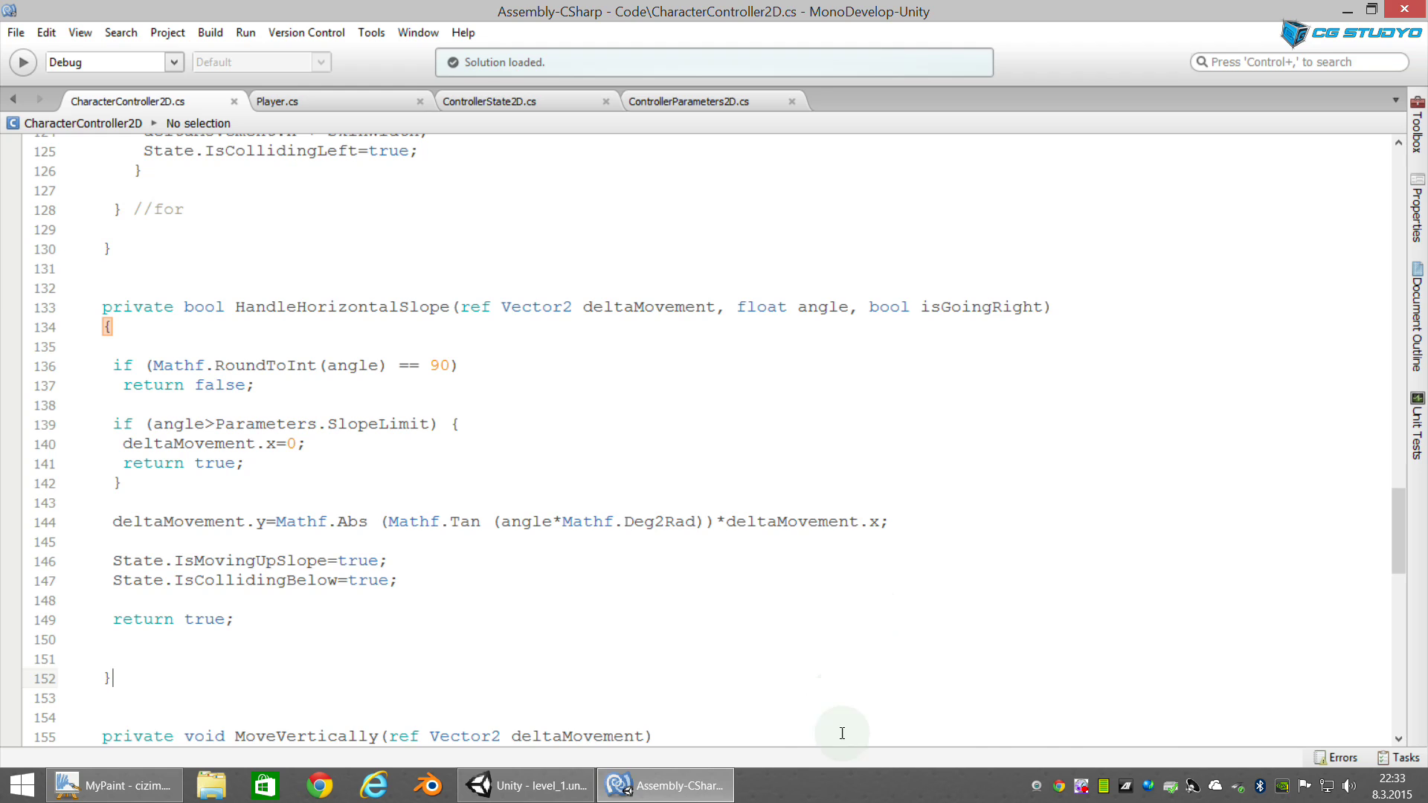
Step: Play level_1 in Unity and move the player up the orange slope using D, A and Space
left_click(563, 785)
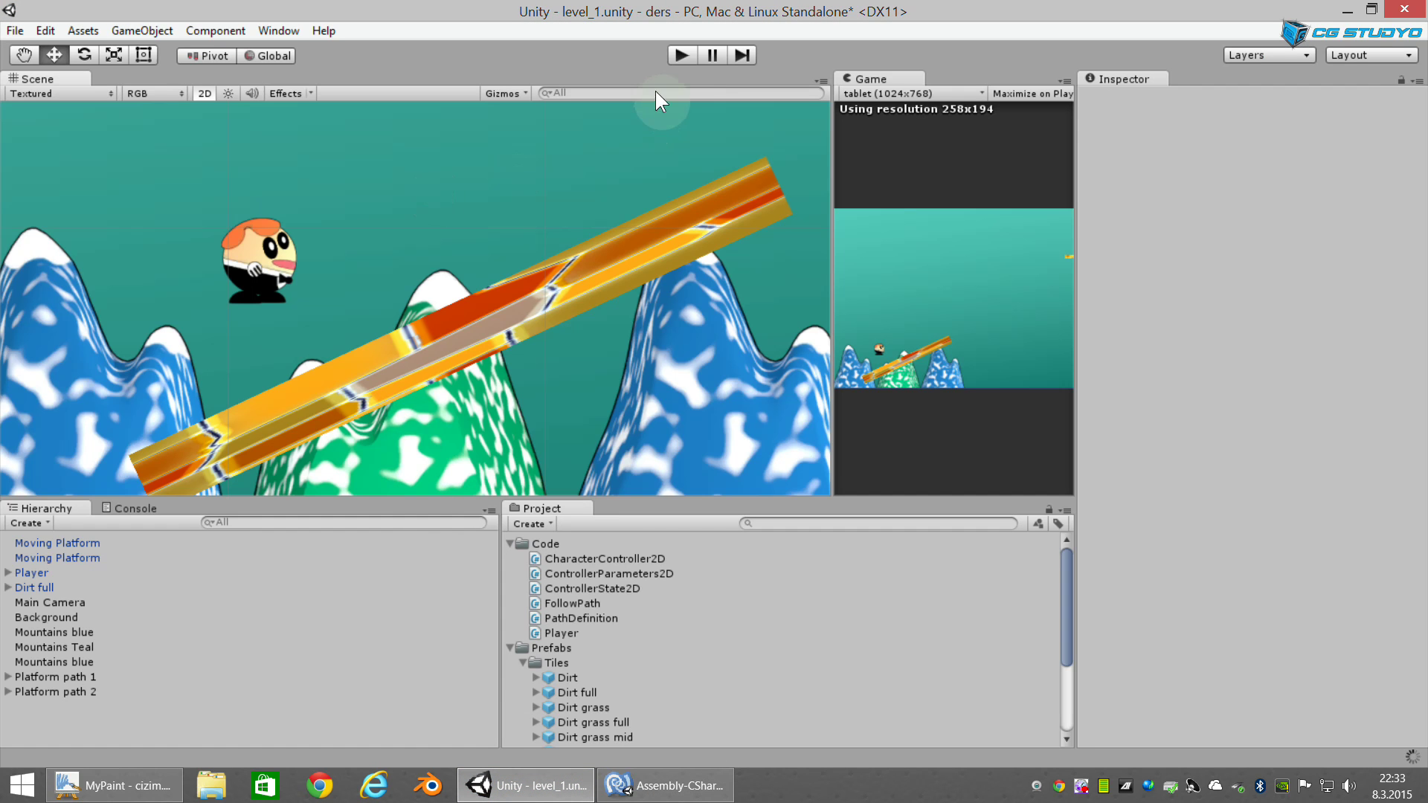
left_click(678, 52)
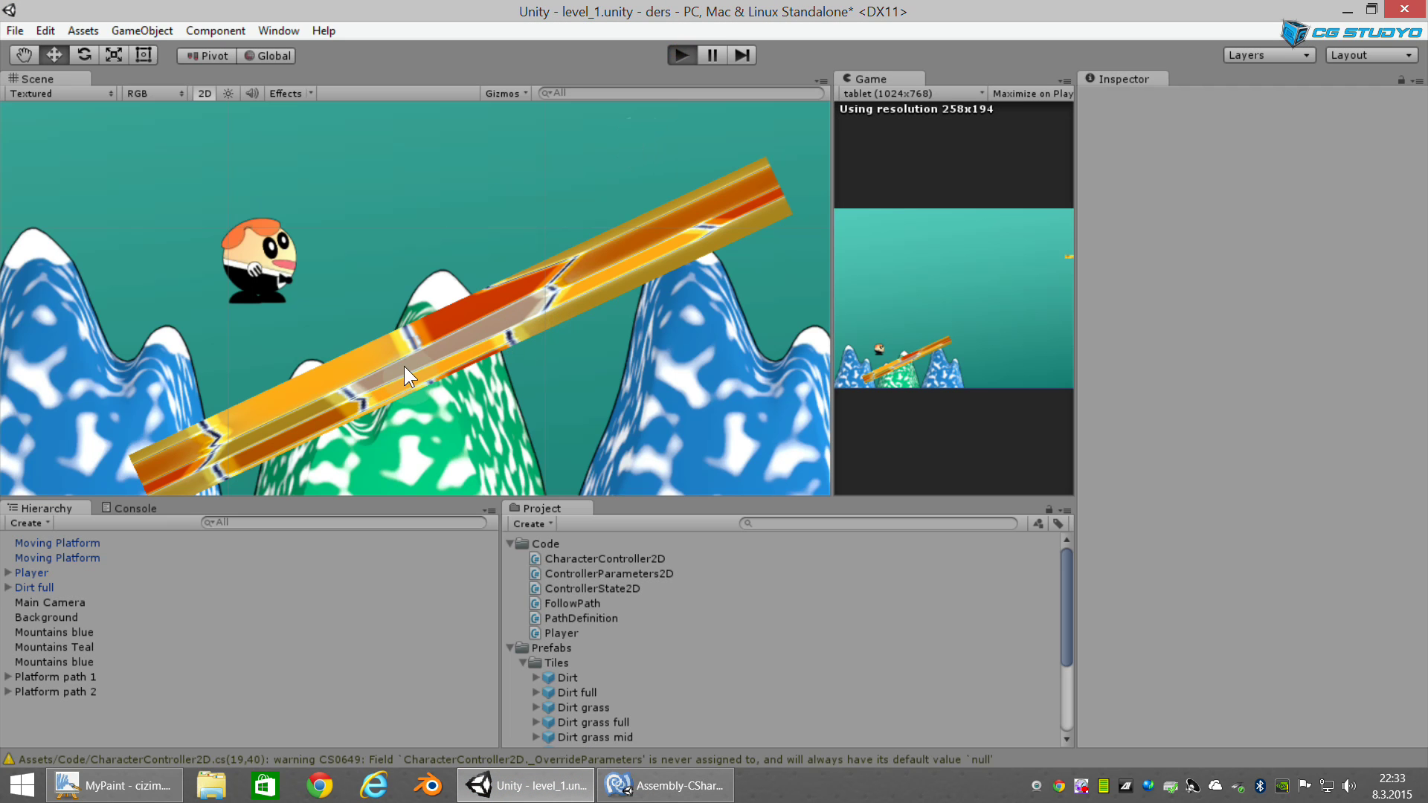
key("d")
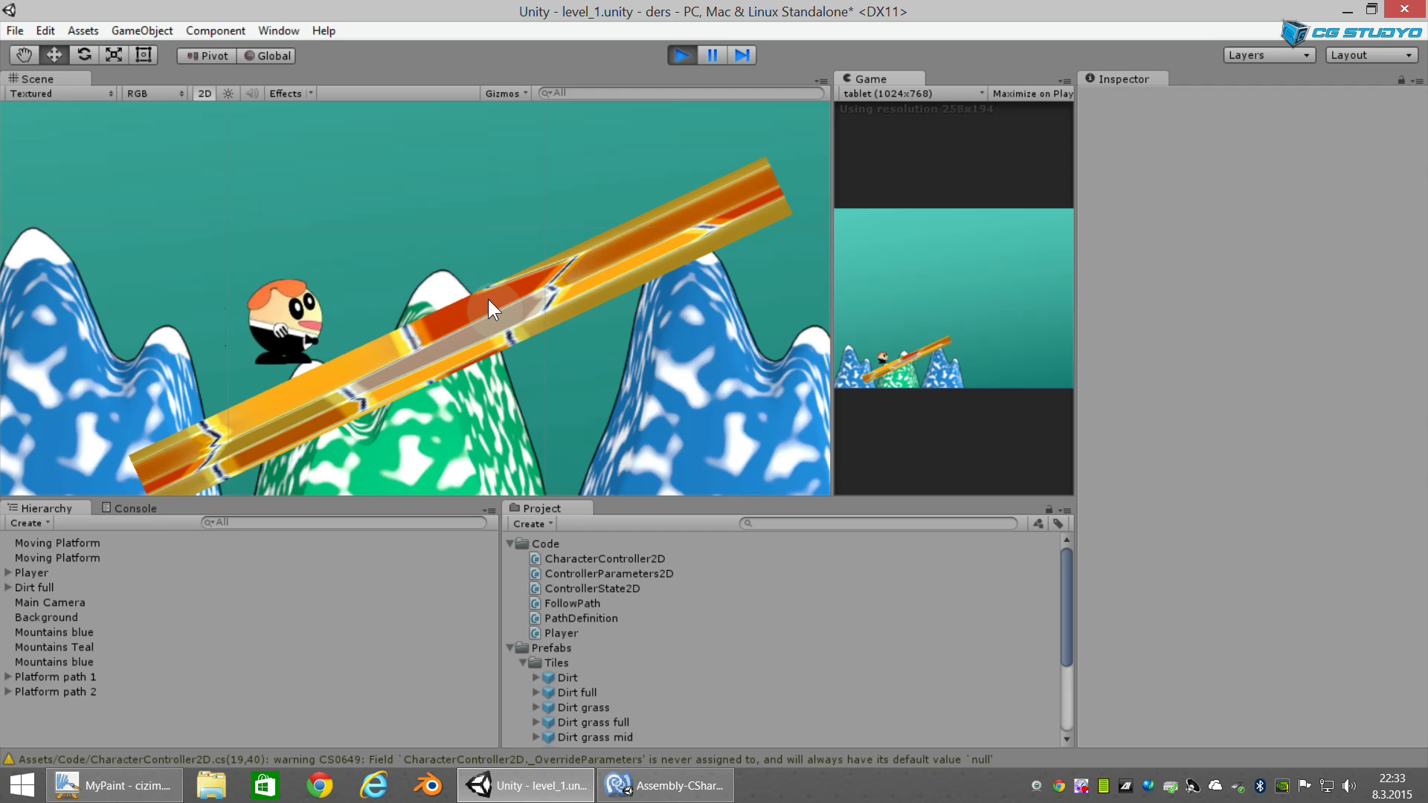
key("space")
key("a")
key("d")
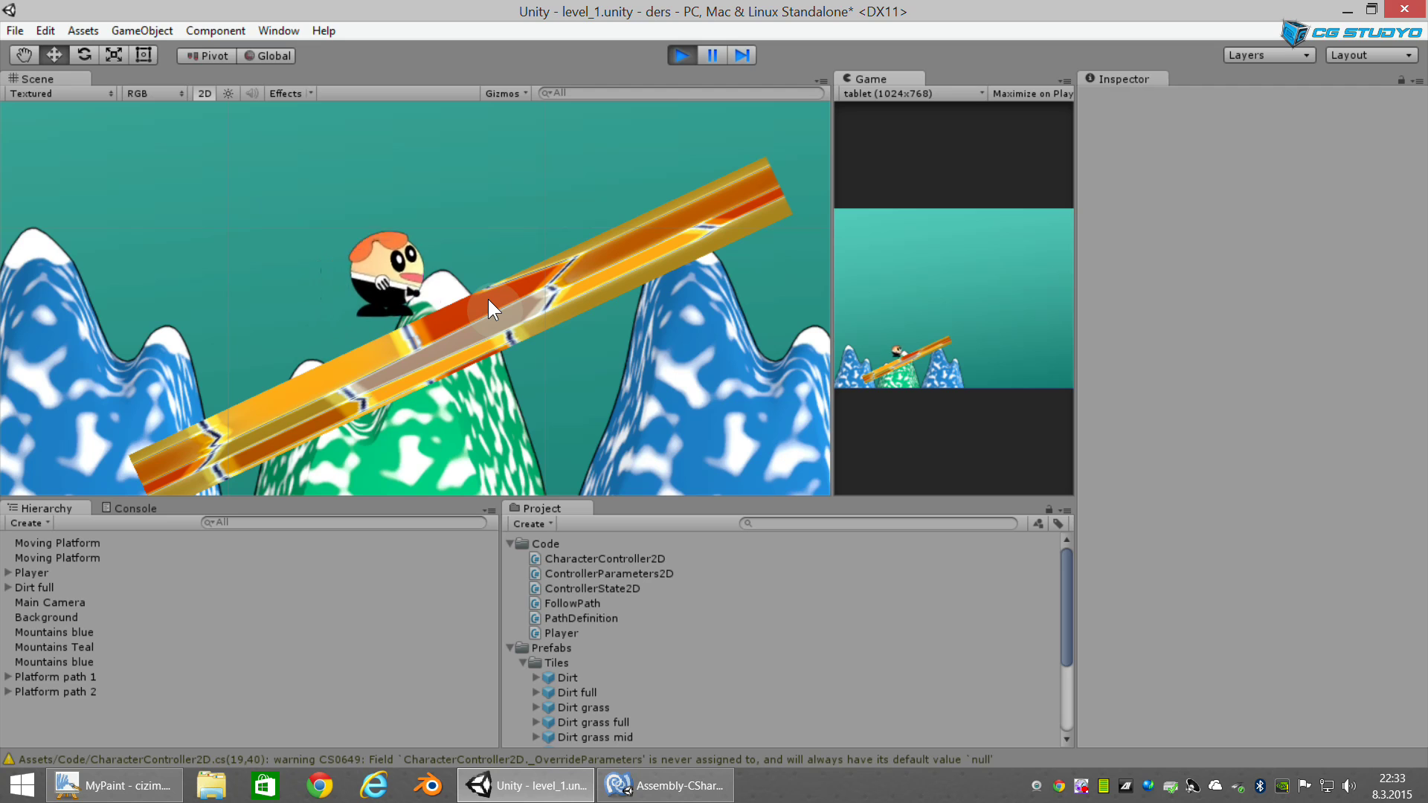
key("space")
key("a")
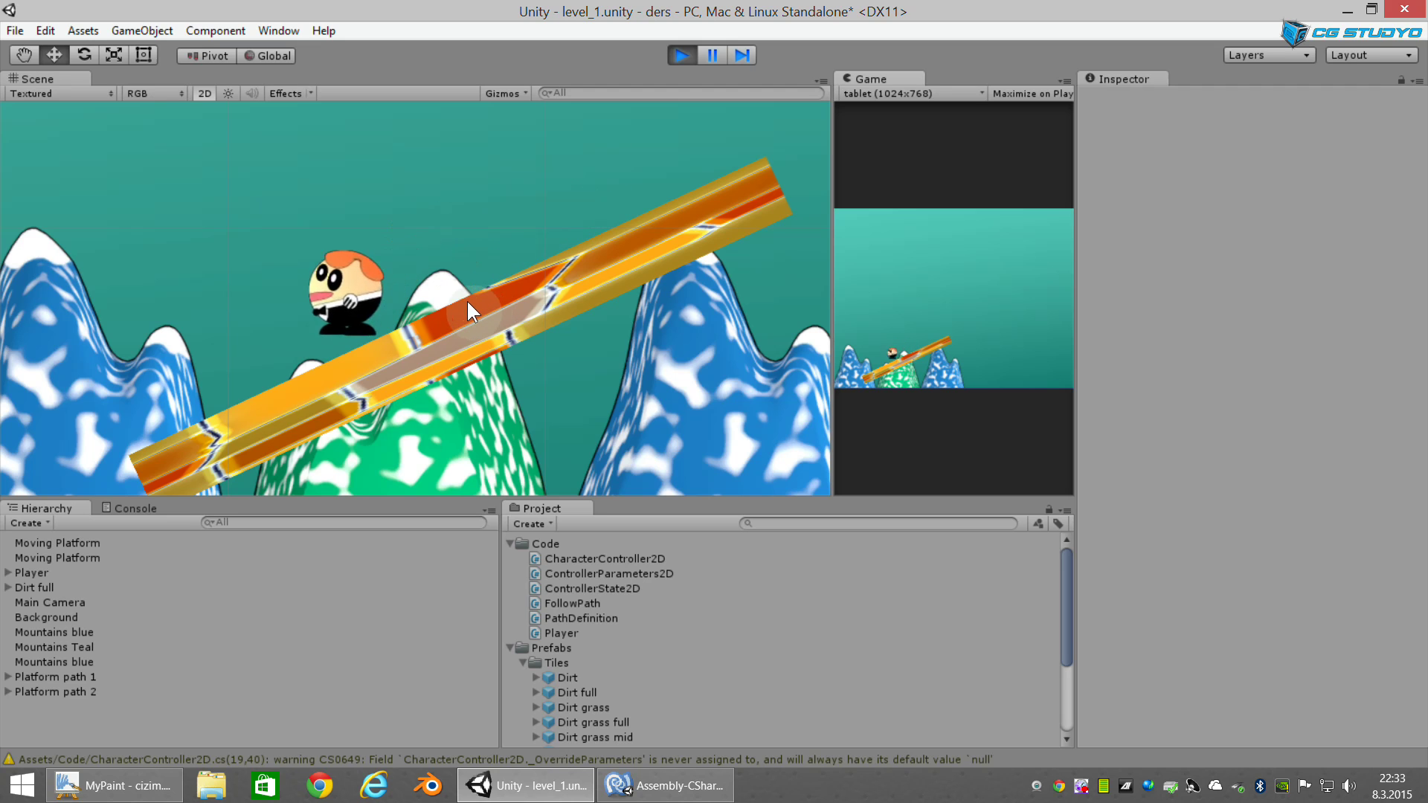
key("d")
key("space")
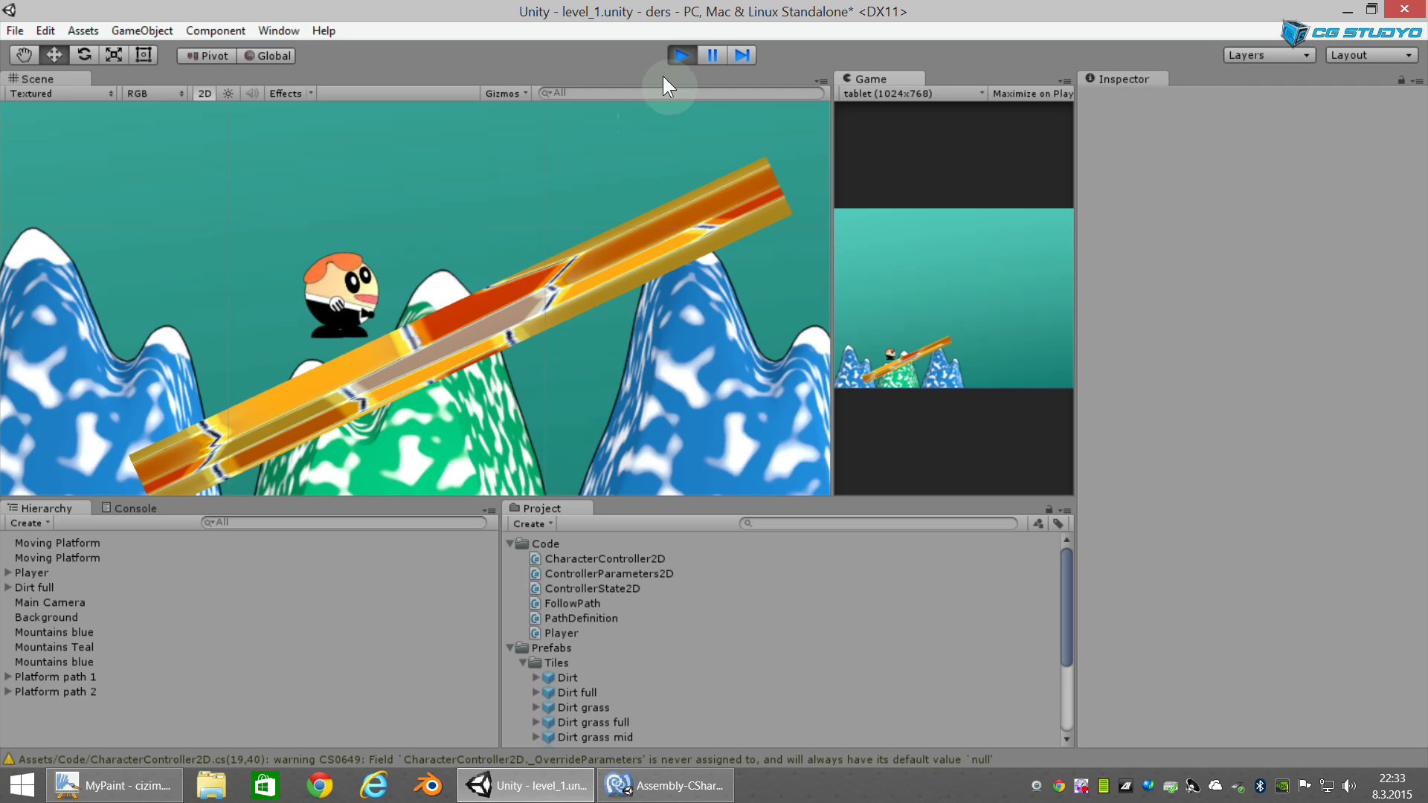
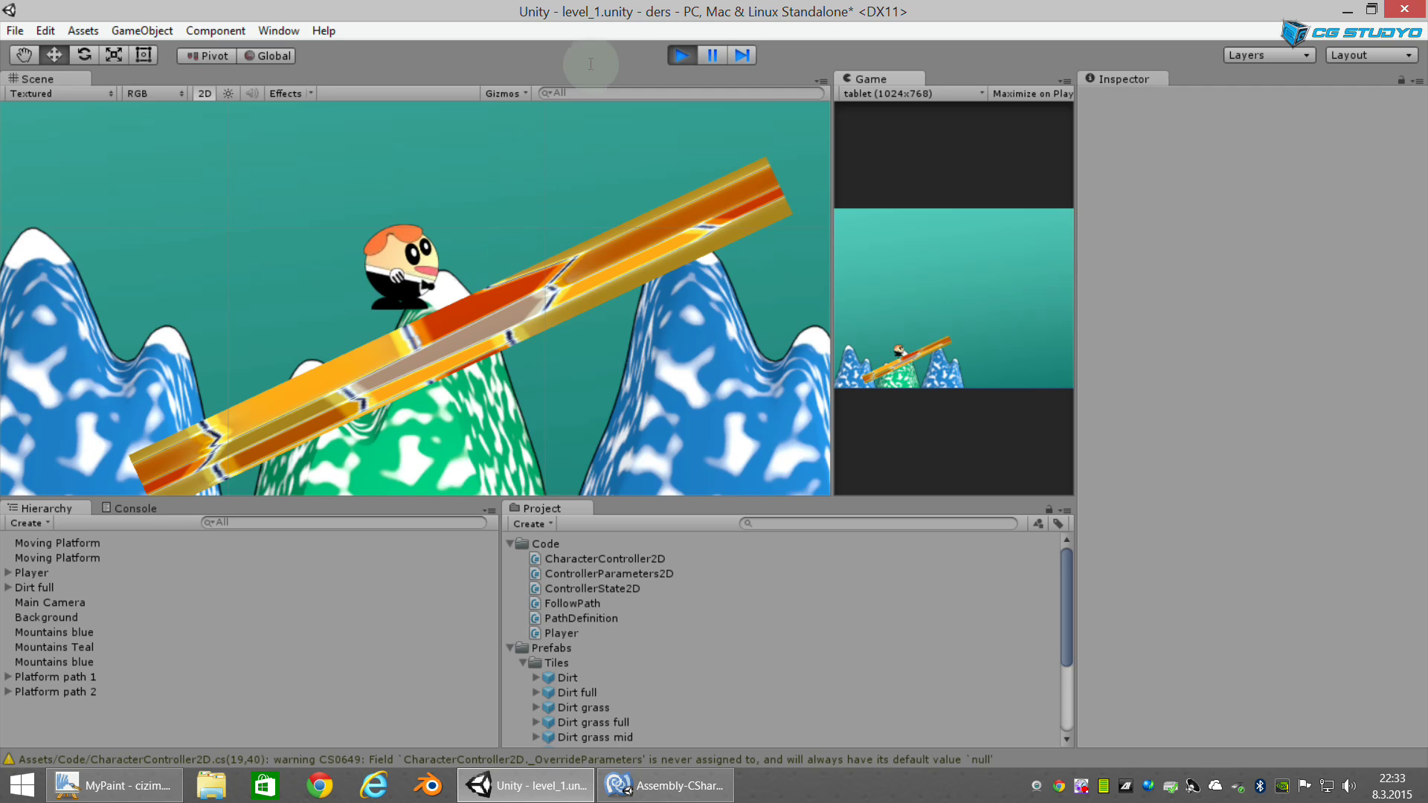
Step: Exit Play mode and bring CharacterController2D up in MonoDevelop
left_click(681, 55)
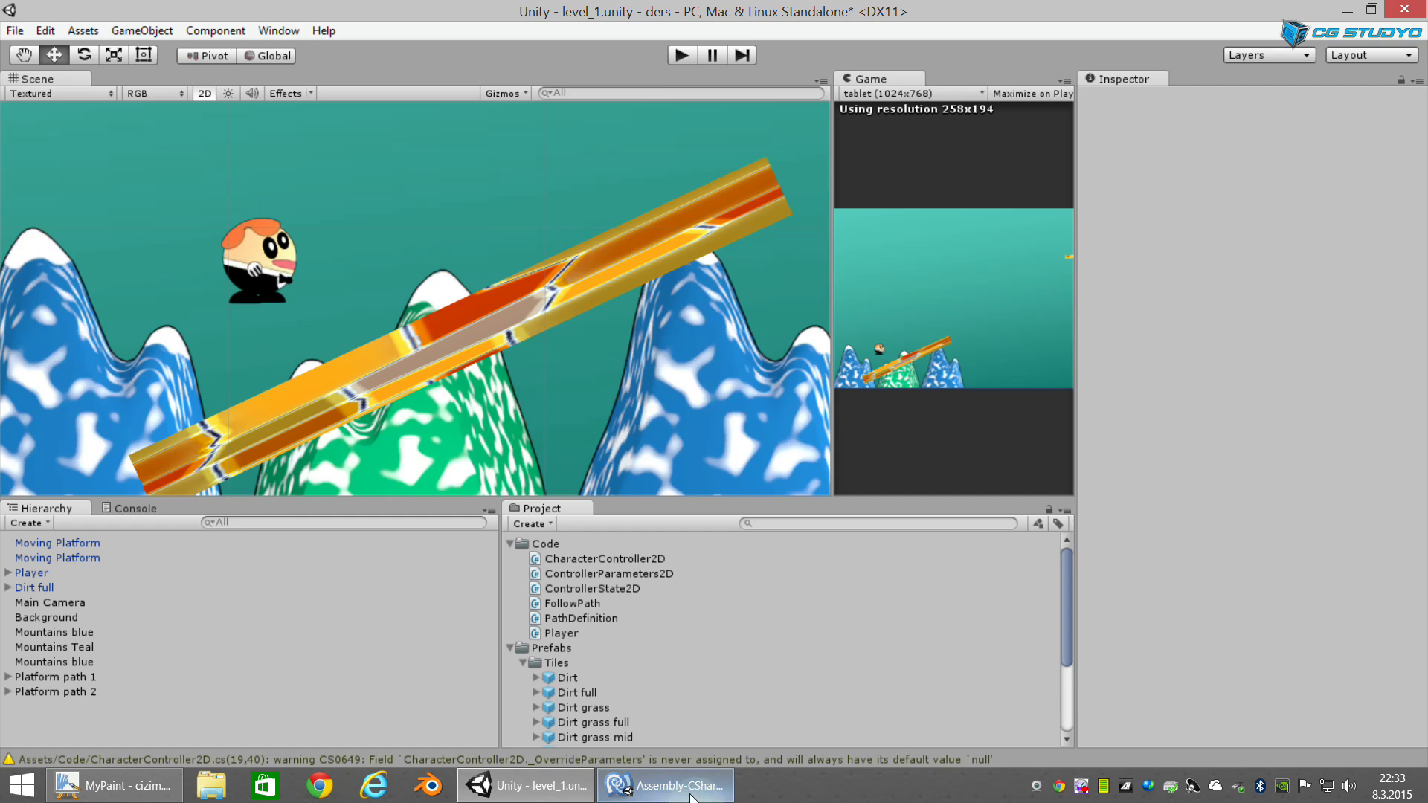
left_click(691, 796)
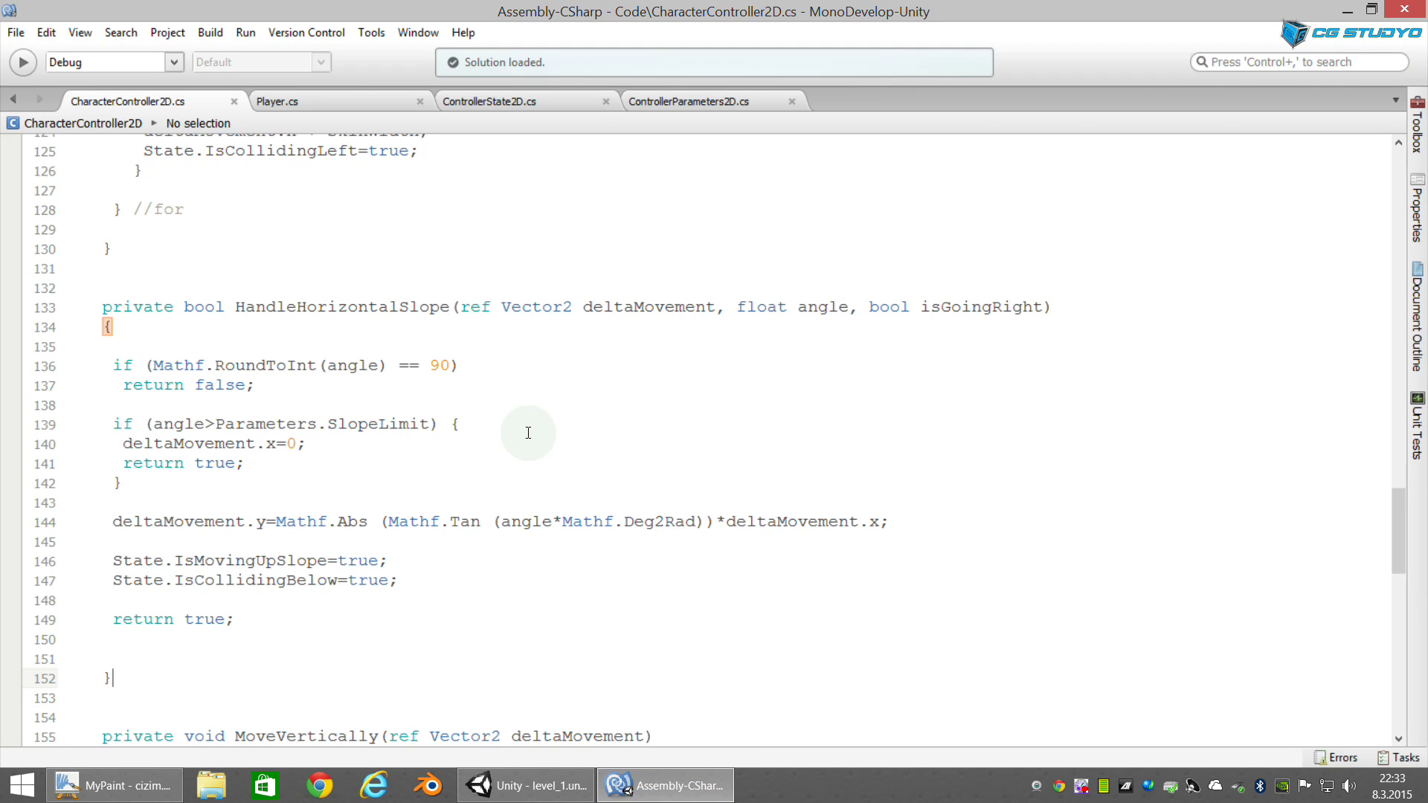
Step: Open an empty line 144 above the slope height calculation in HandleHorizontalSlope
left_click(249, 519)
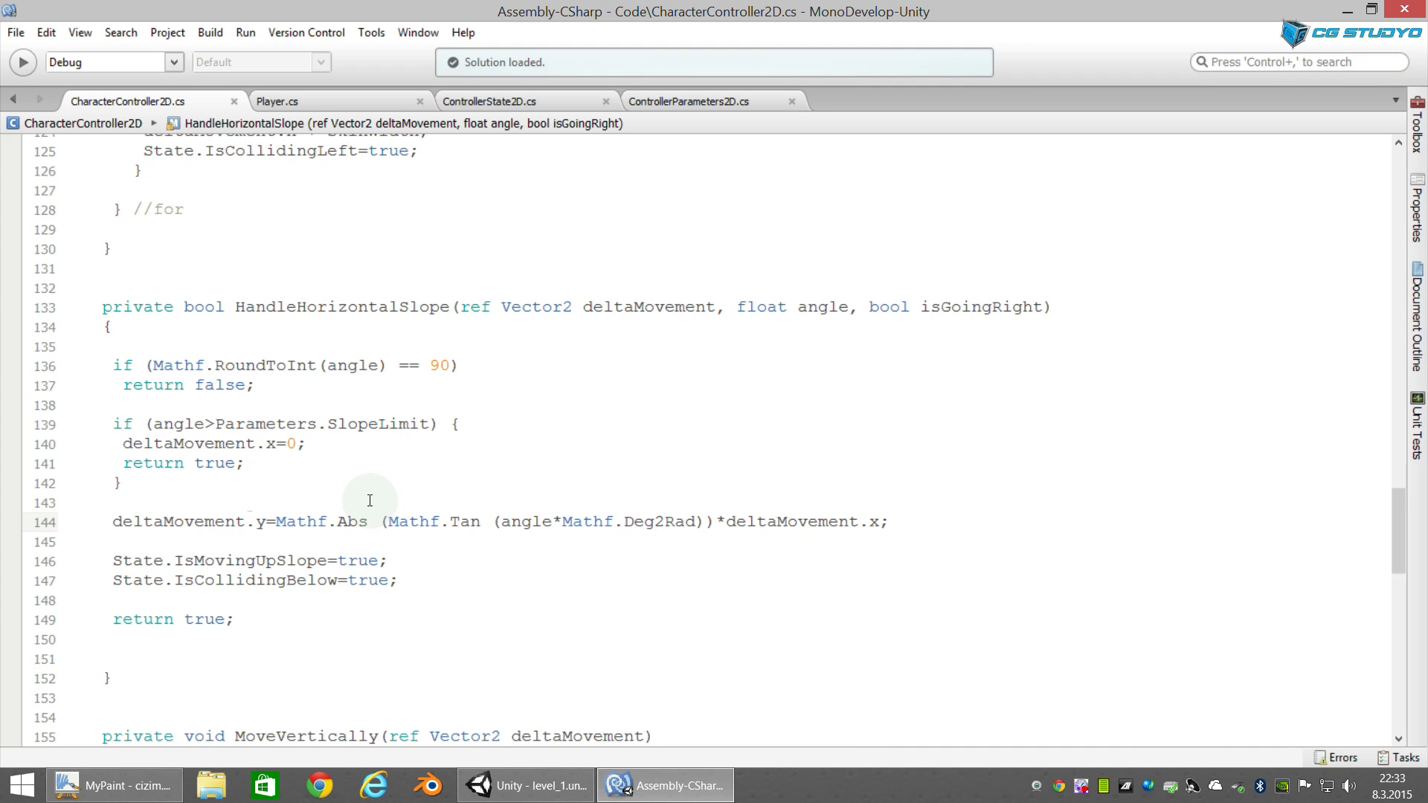
key("Home")
key("Return")
key("Return")
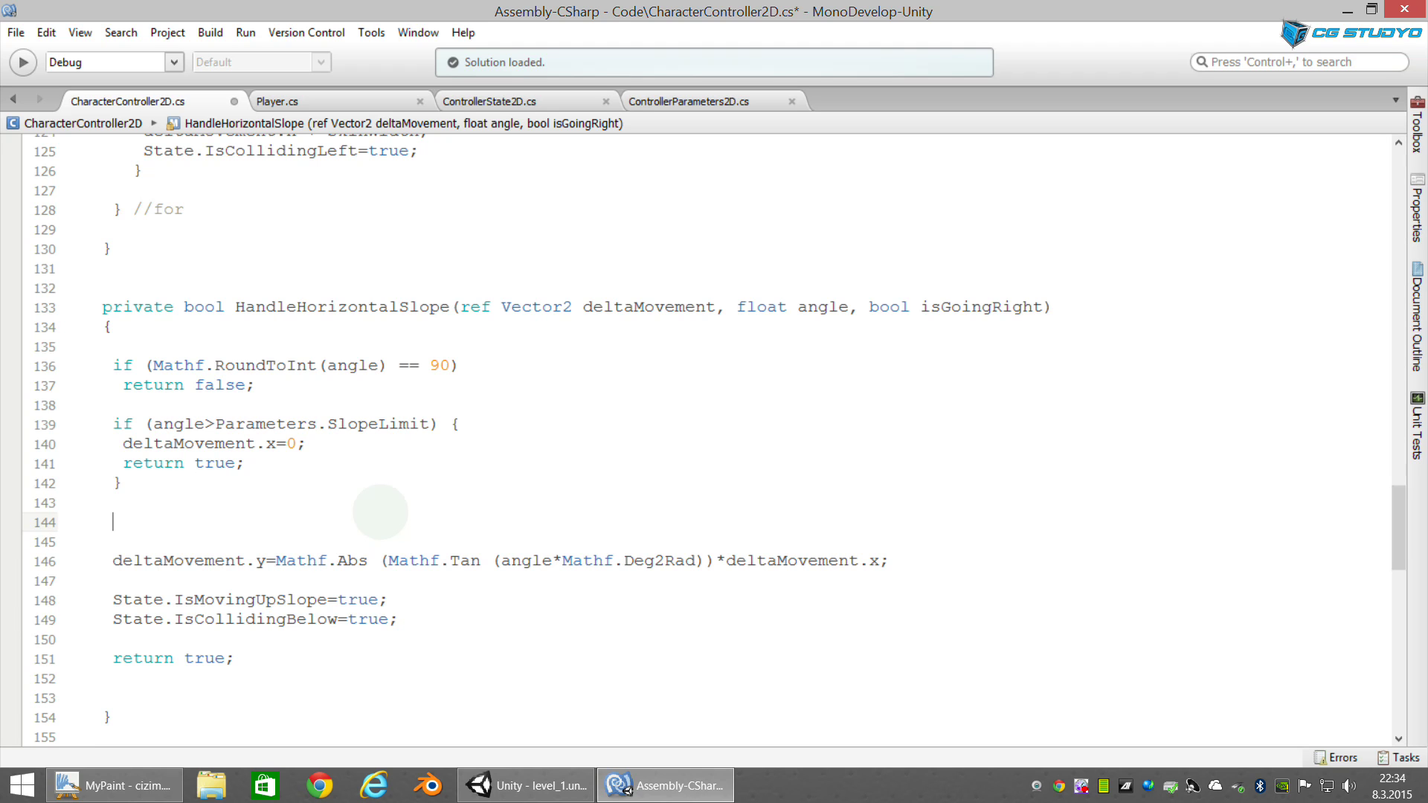
left_click_drag(110, 561, 713, 560)
left_click(262, 518)
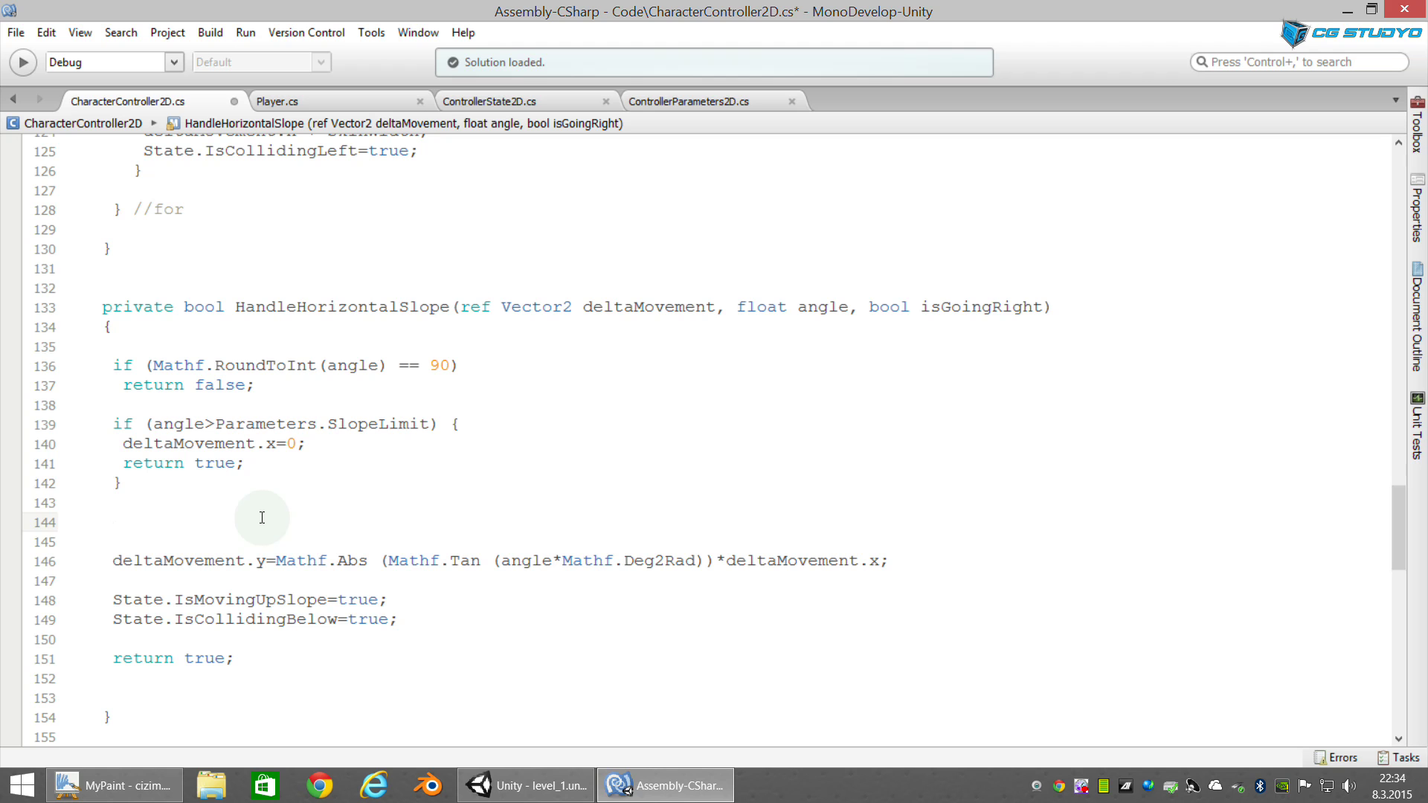
Step: Write 'if (deltaMovement.y > .07f)' followed by 'return true;' on the next line
type("if (delta")
key("BackSpace")
type("ta")
key("Return")
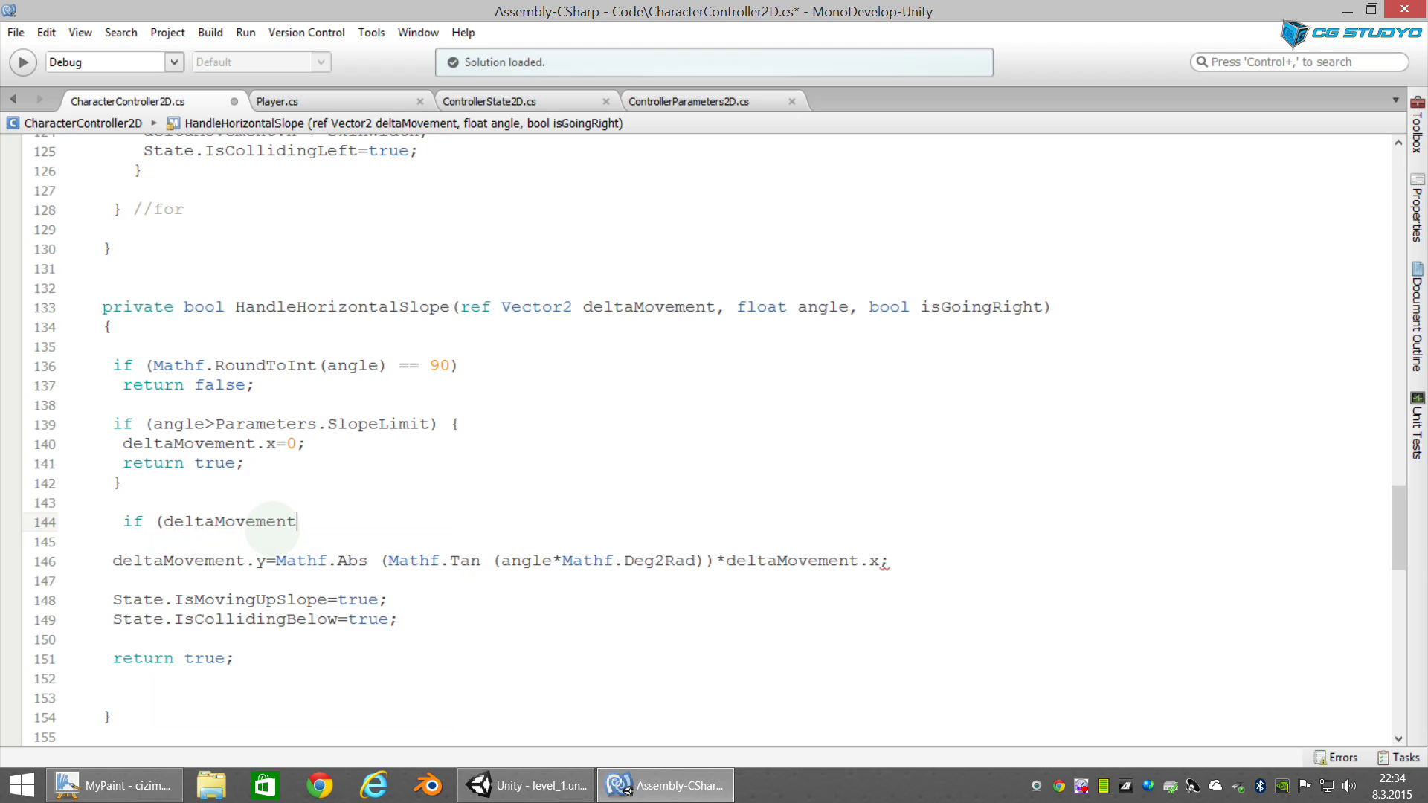
type(".y")
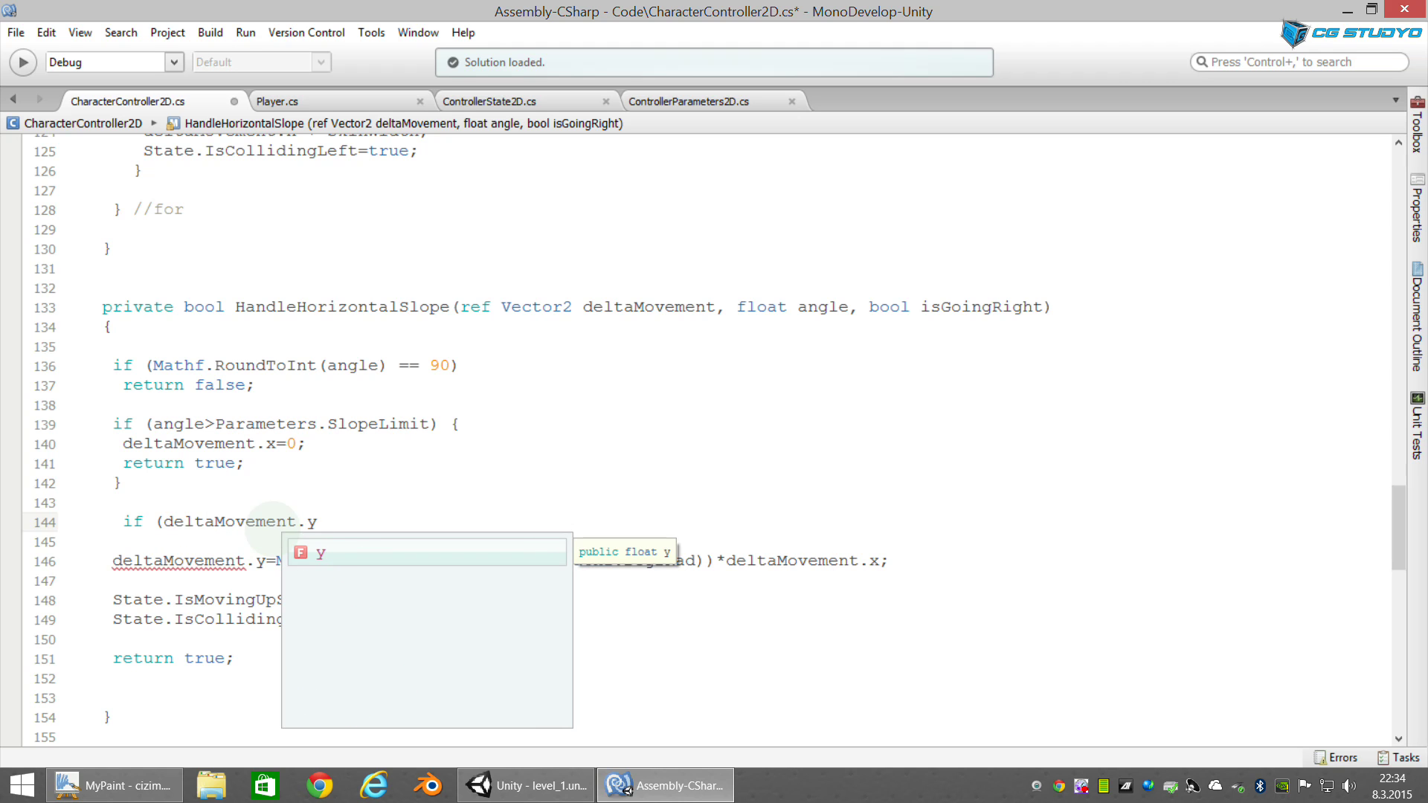
type(" >")
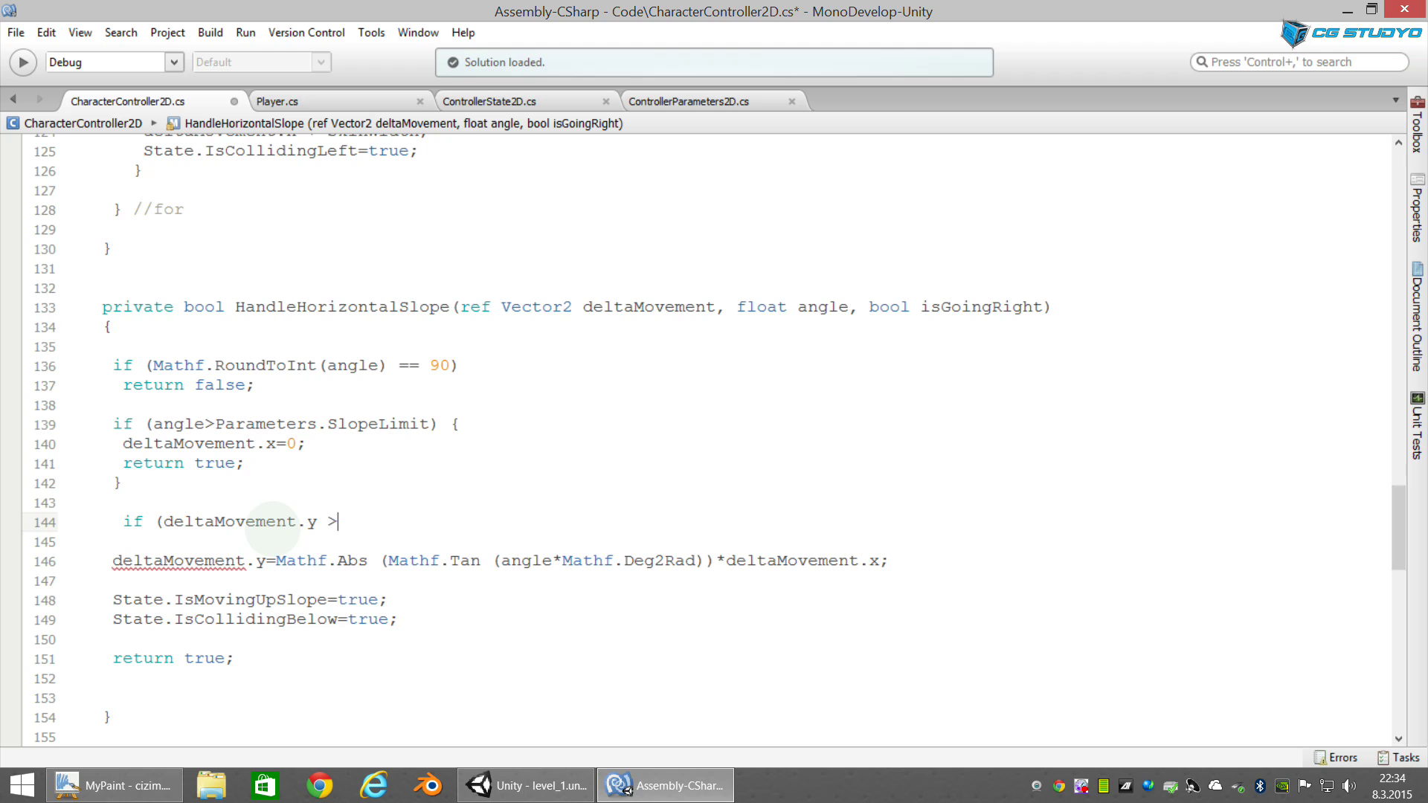
type(" .07")
type("f")
key("Return")
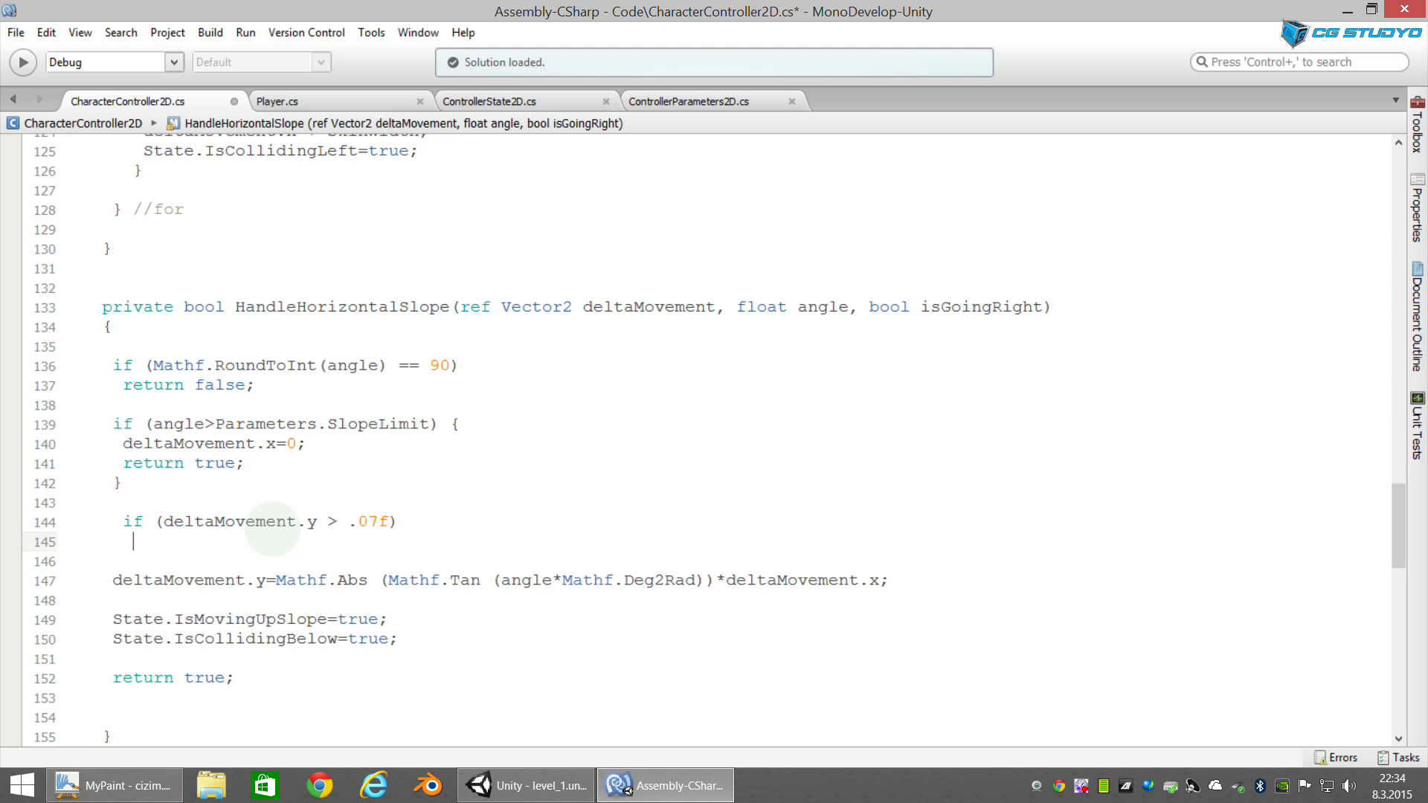
type("return true;")
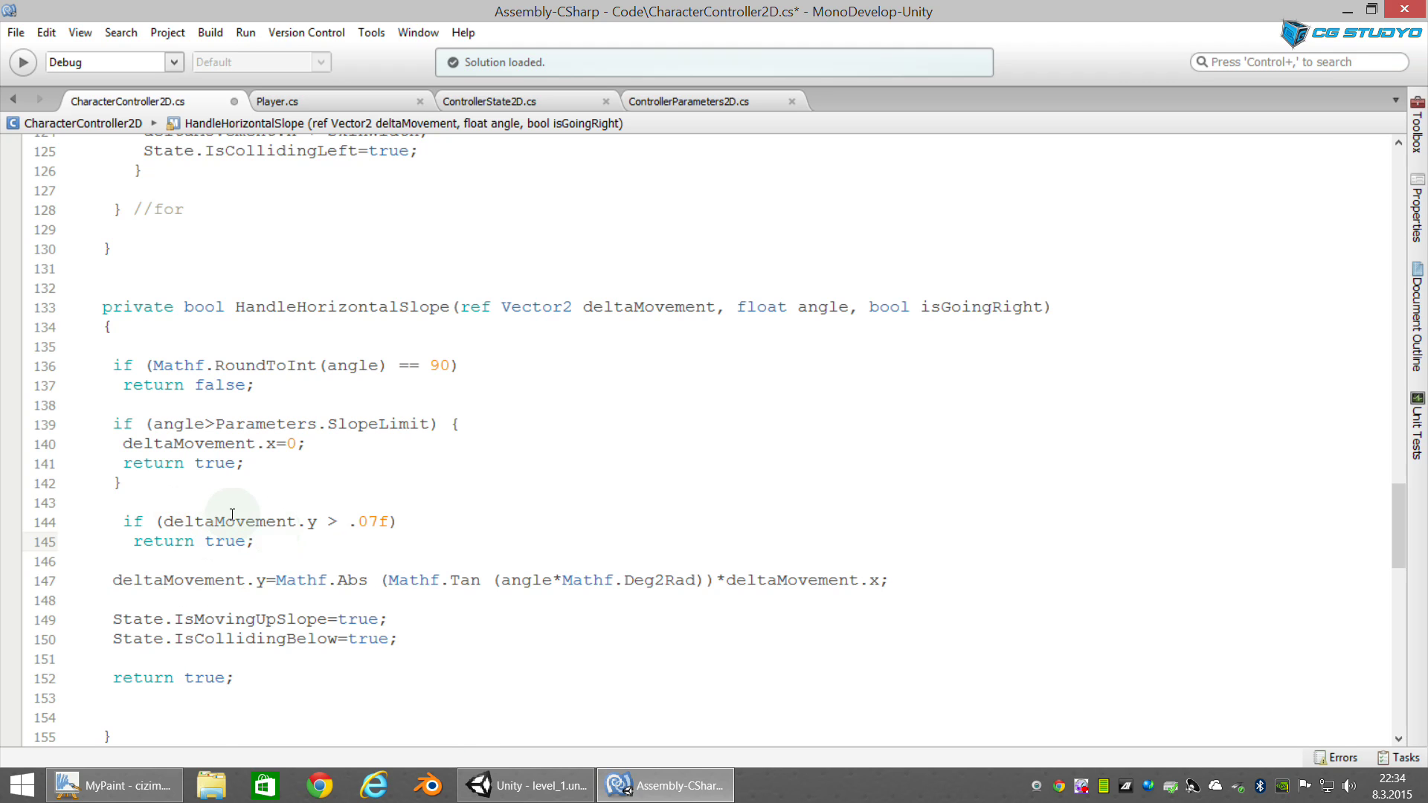
Step: Play level_1 in Unity and jump and walk the character across the sloped Dirt full platform
left_click(529, 785)
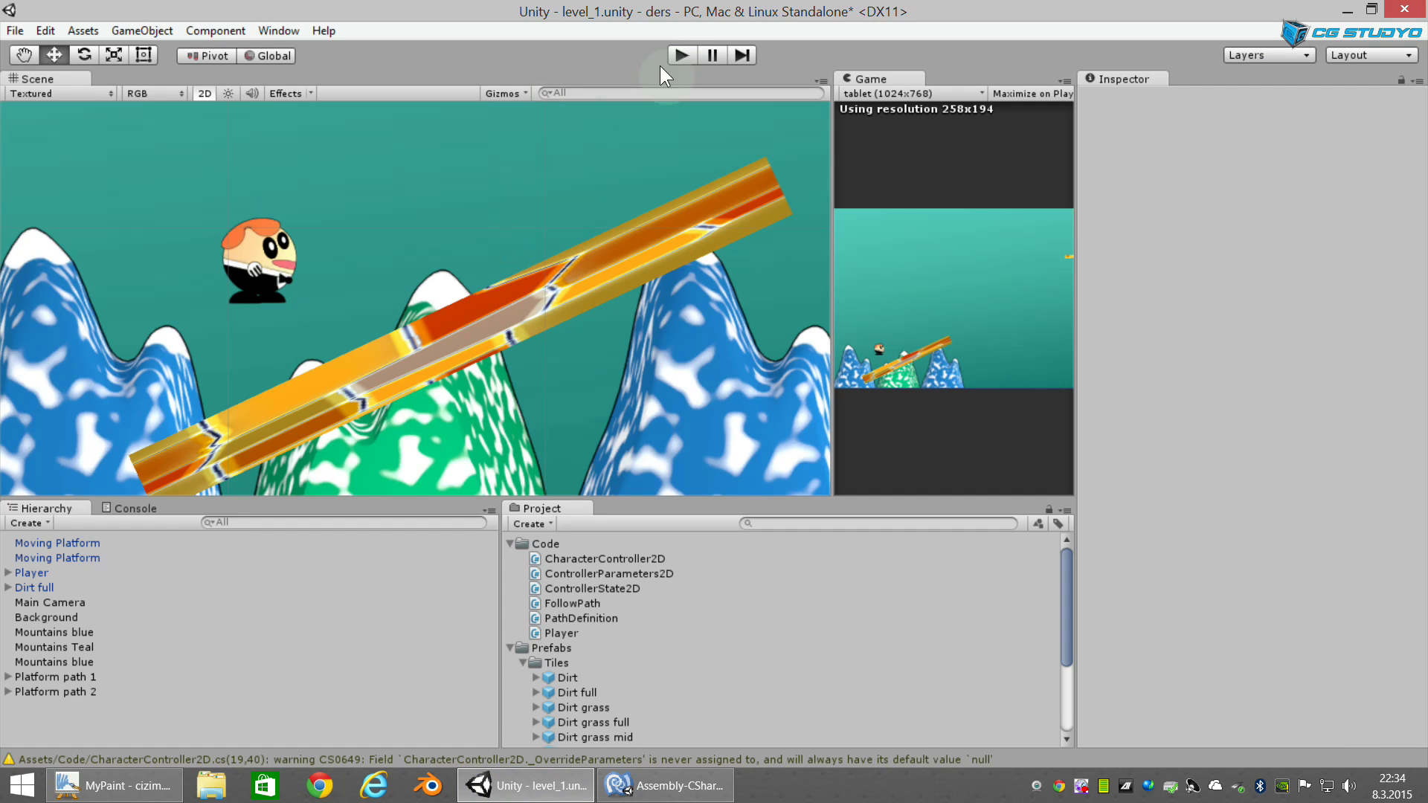
left_click(681, 56)
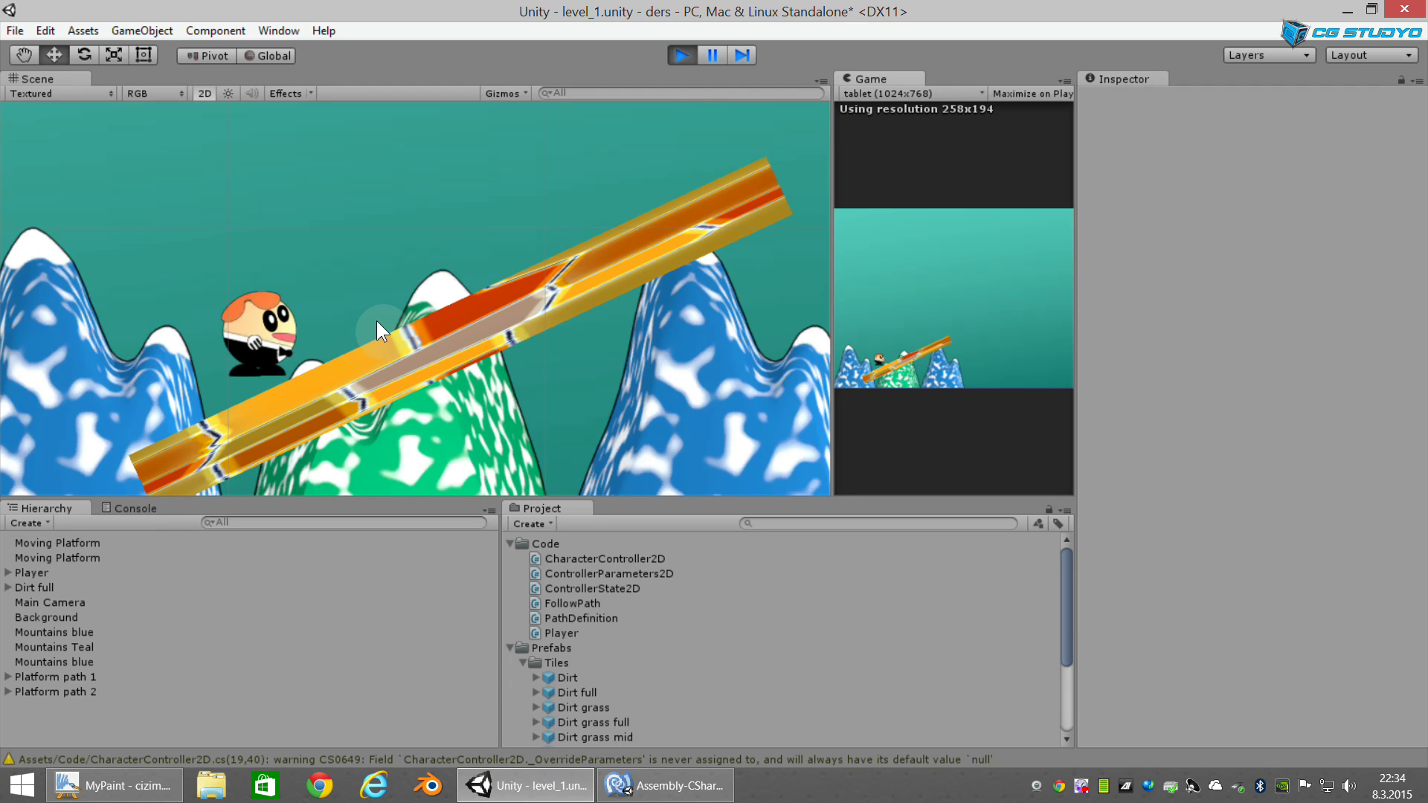
key("space")
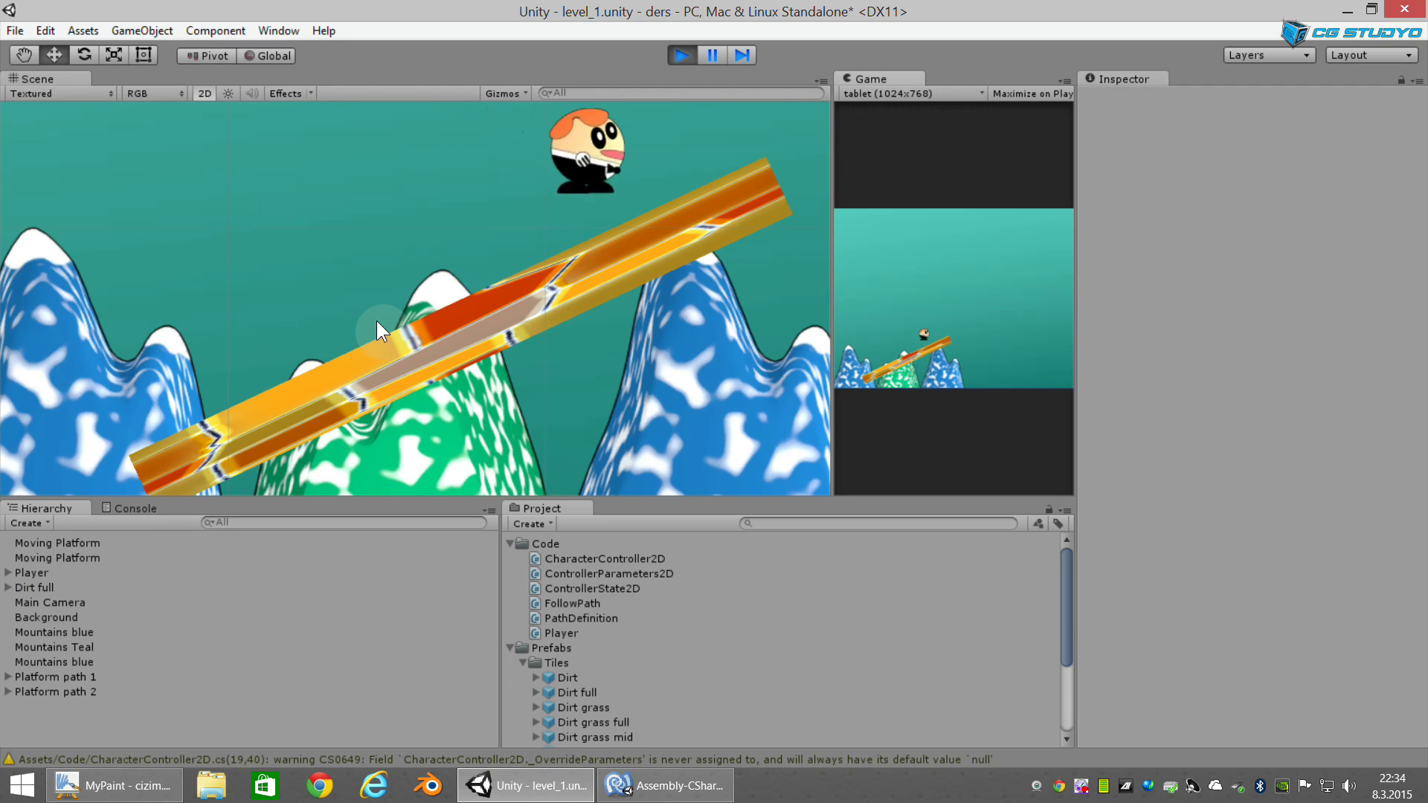
key("Left")
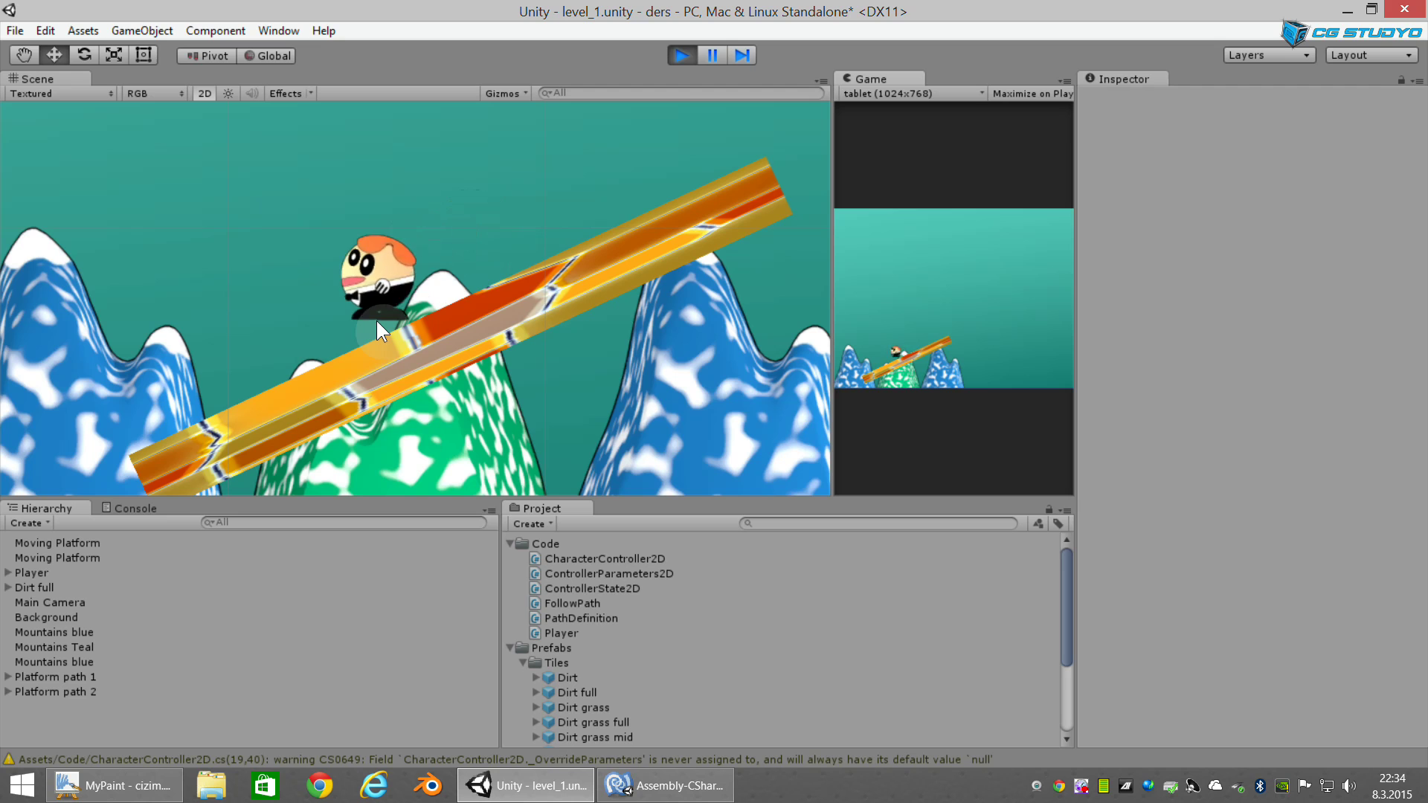
key("Right")
key("space")
key("space")
key("Right")
Step: Stop the game, then duplicate the sloped Dirt full platform and move the copy up-right
left_click(681, 55)
scroll(480, 291, "down", 3)
scroll(488, 288, "down", 2)
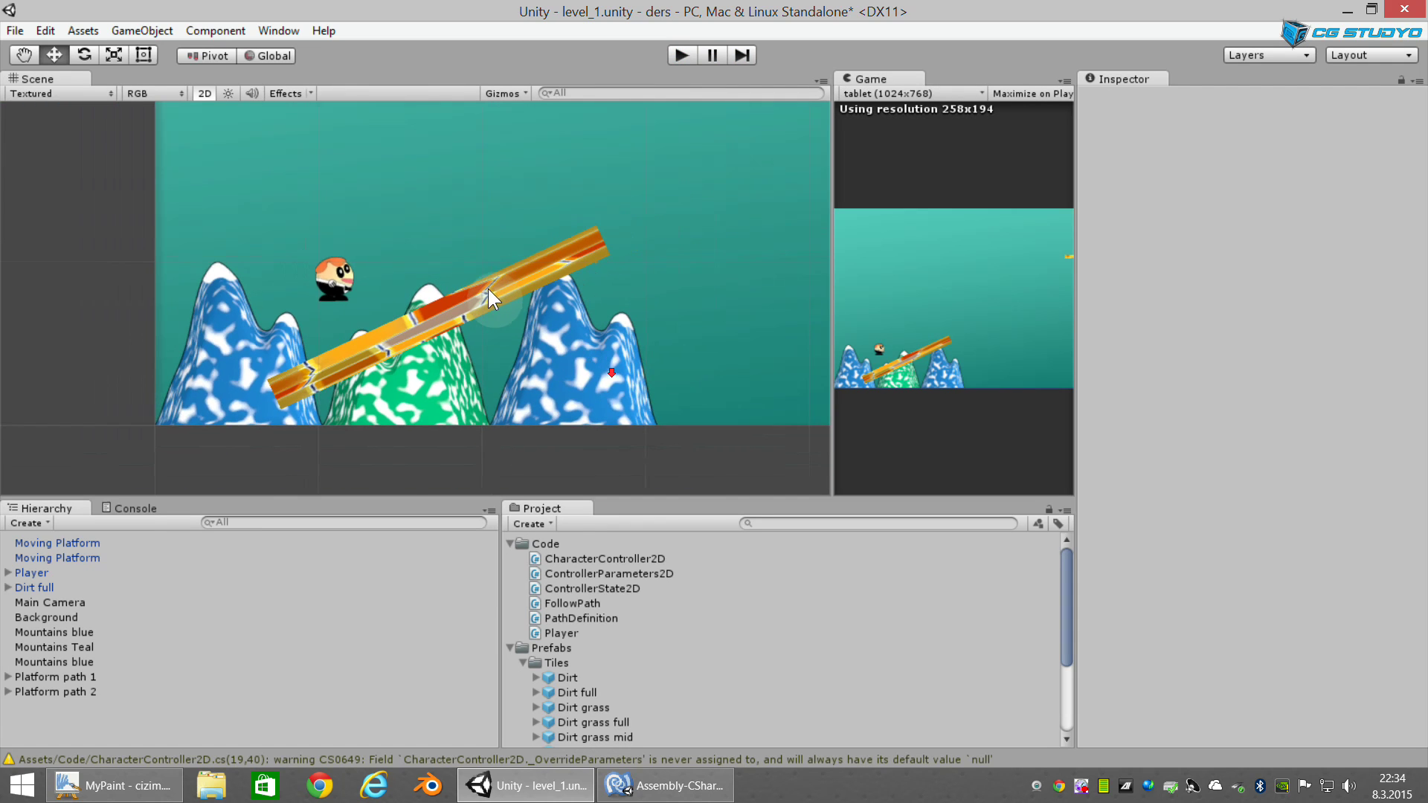
middle_click_drag(488, 289, 346, 304)
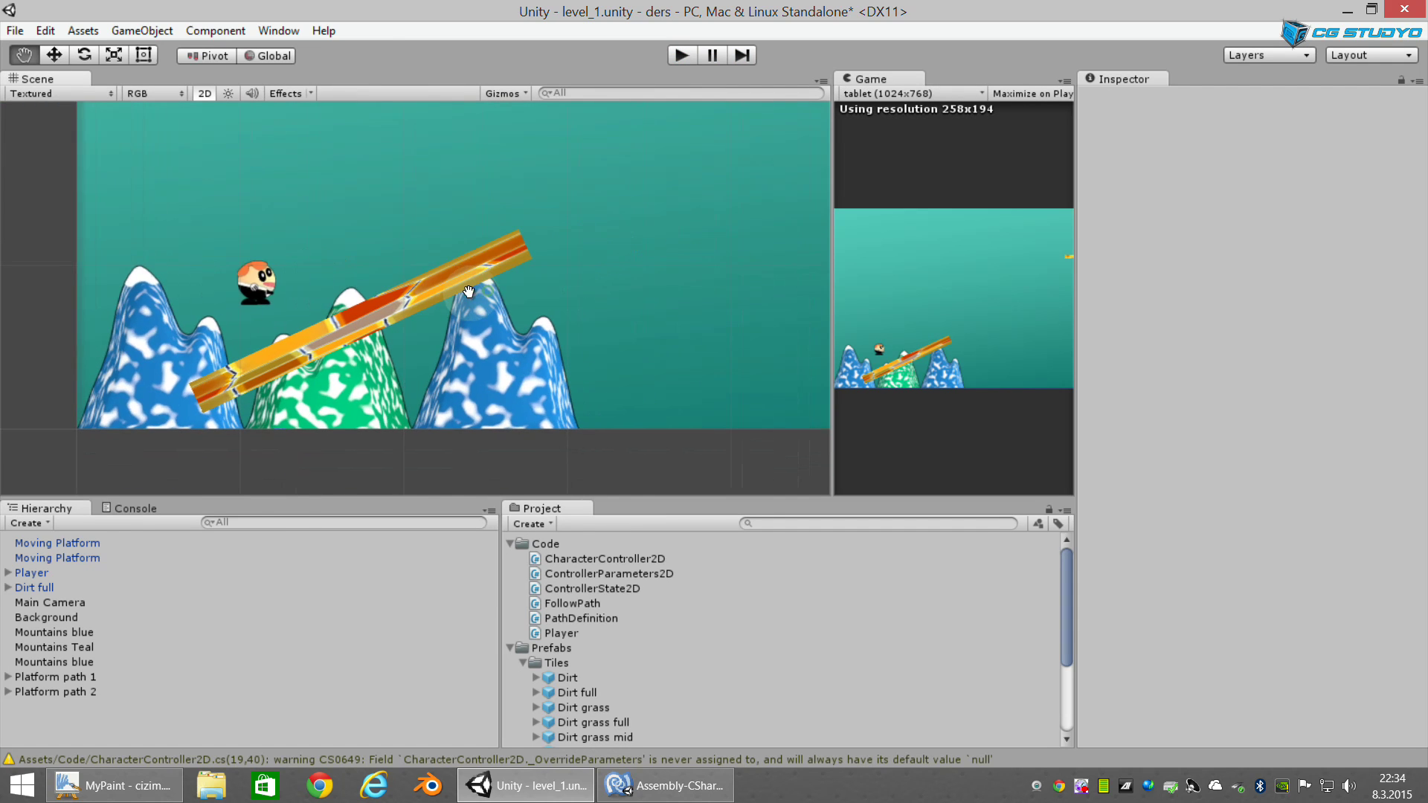
left_click(346, 304)
key("ctrl+d")
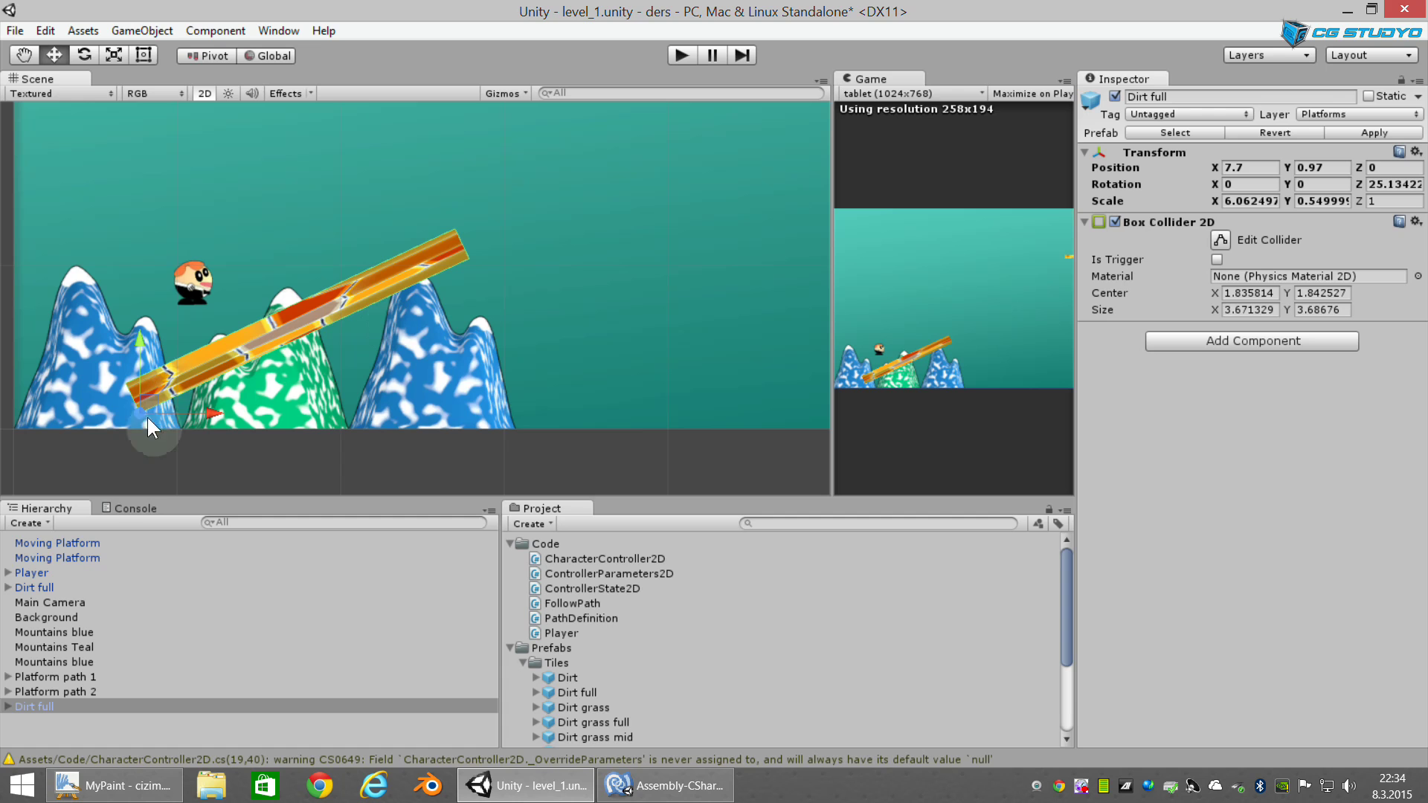
left_click_drag(155, 395, 487, 316)
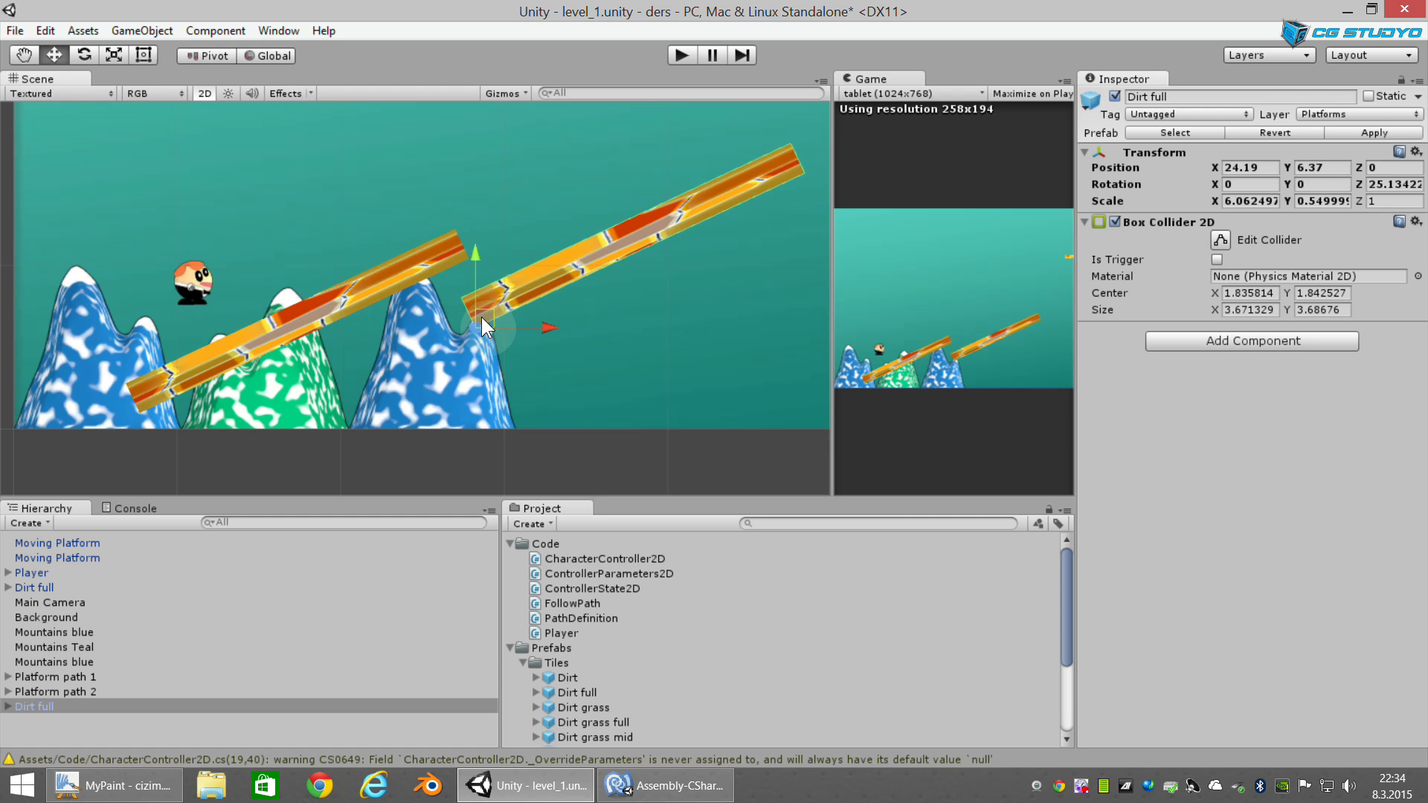
Step: Flatten the copy's rotation to 0, rest it on the blue mountain, and enter 0.61 for Z scale
left_click(1376, 183)
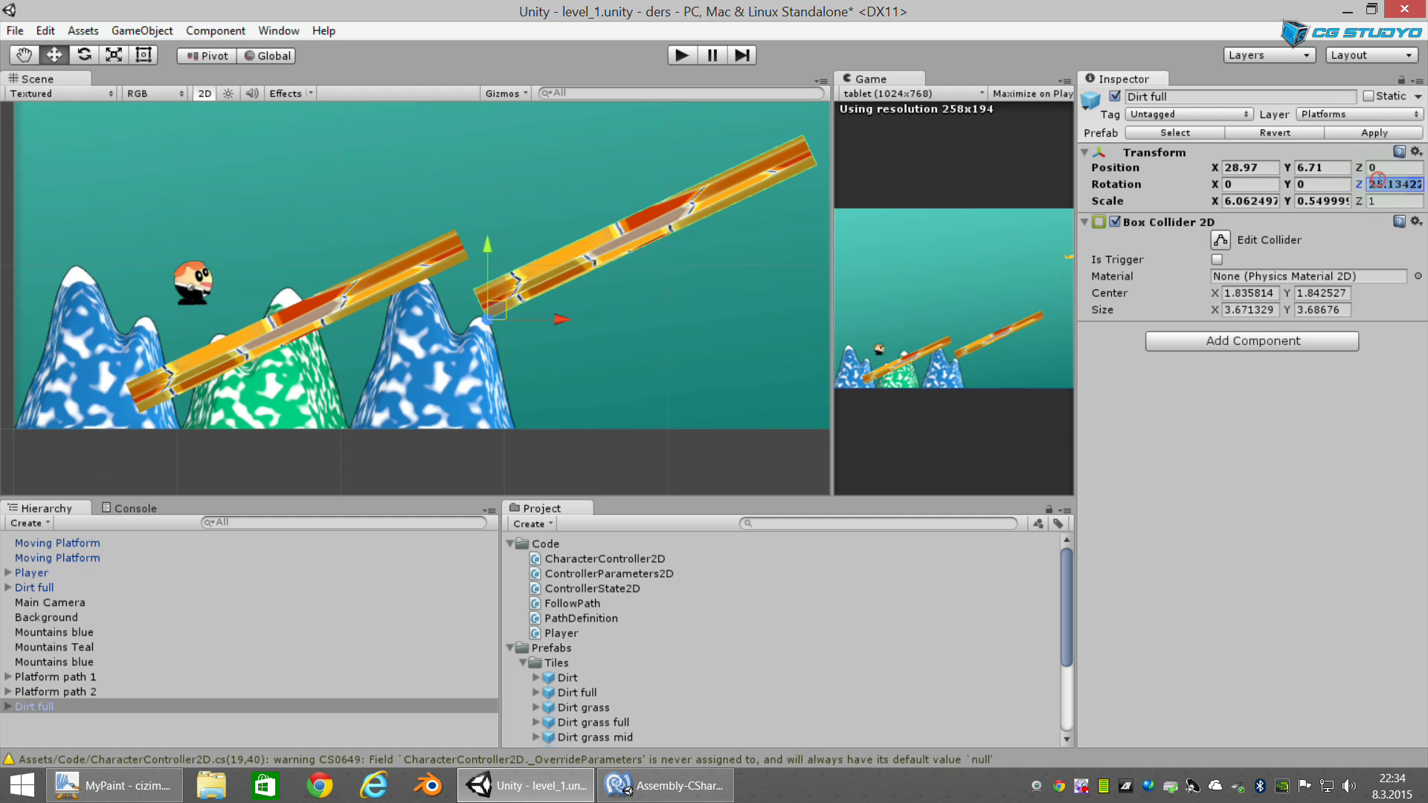
type("0")
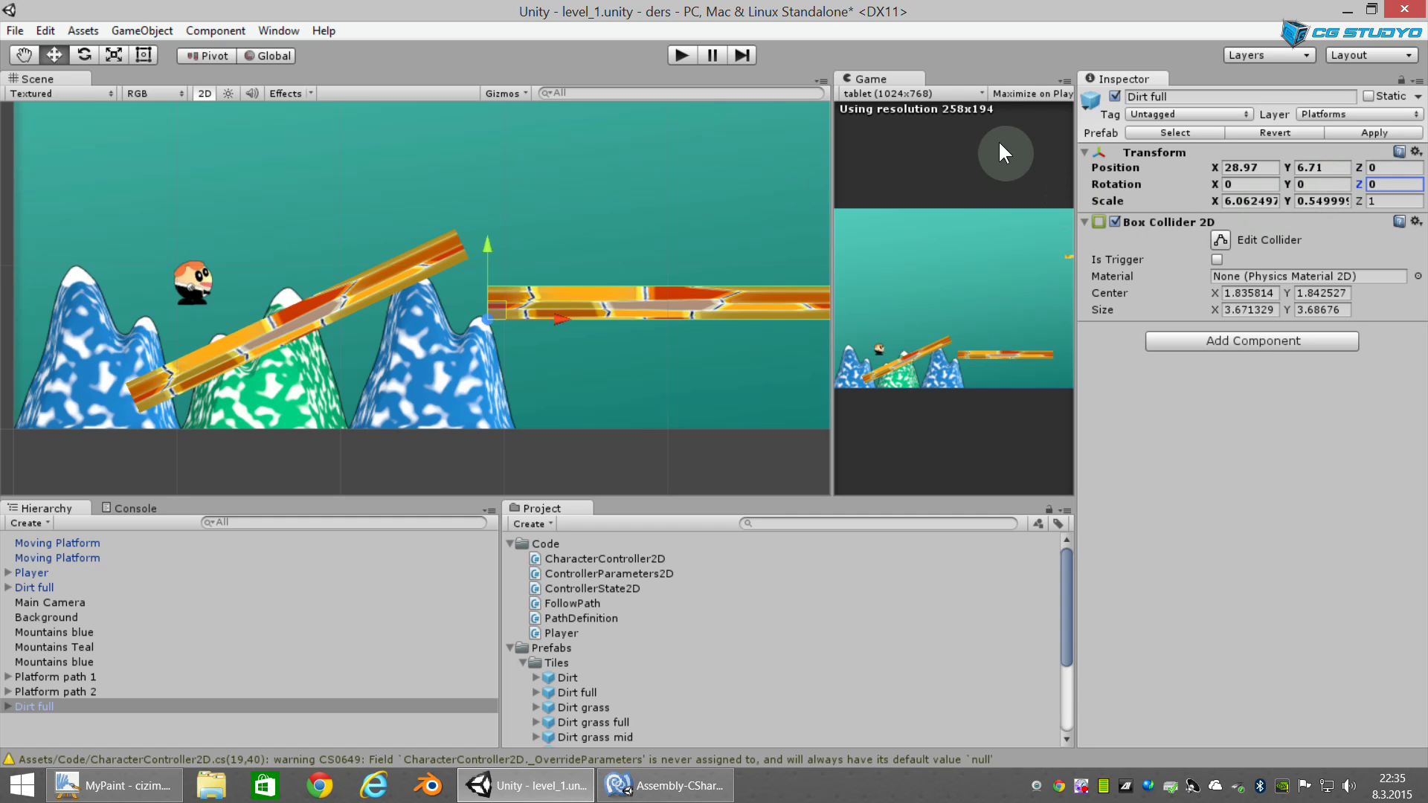
left_click_drag(497, 308, 489, 242)
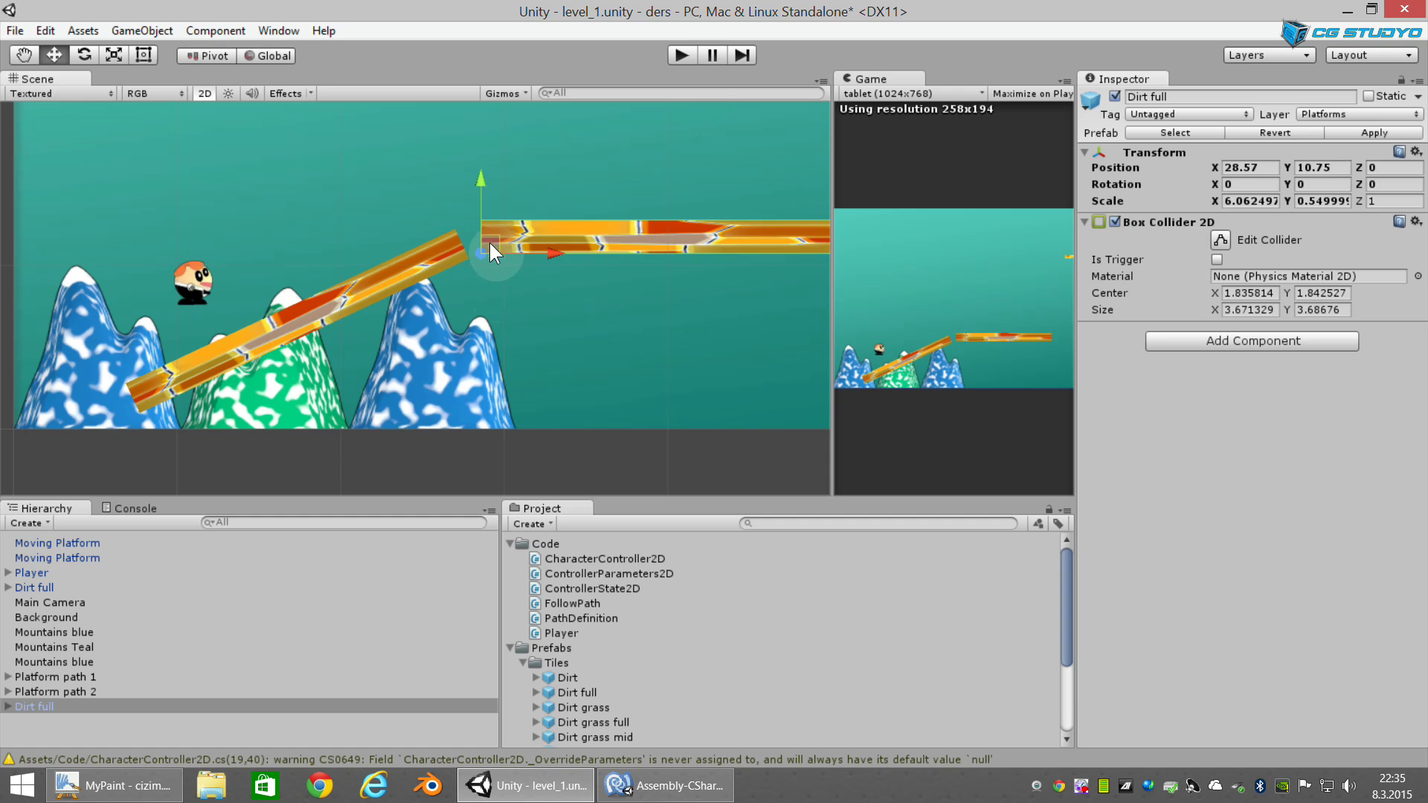
left_click_drag(489, 242, 447, 333)
left_click(1358, 201)
type("0.6")
type("1")
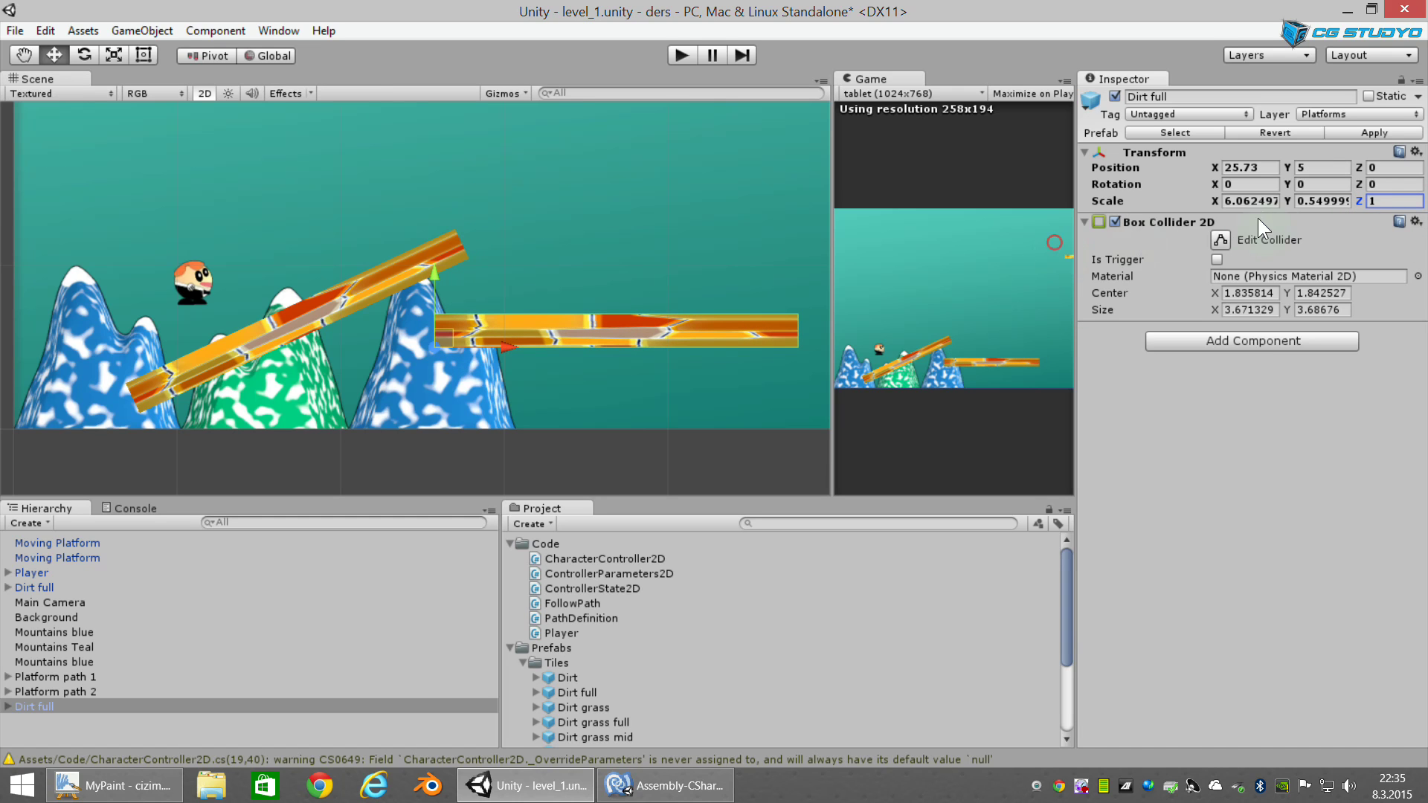
Step: Tilt the copy to a steep 42.81° upward ramp and settle it at 23.83, -2.46
left_click_drag(1355, 182, 1357, 680)
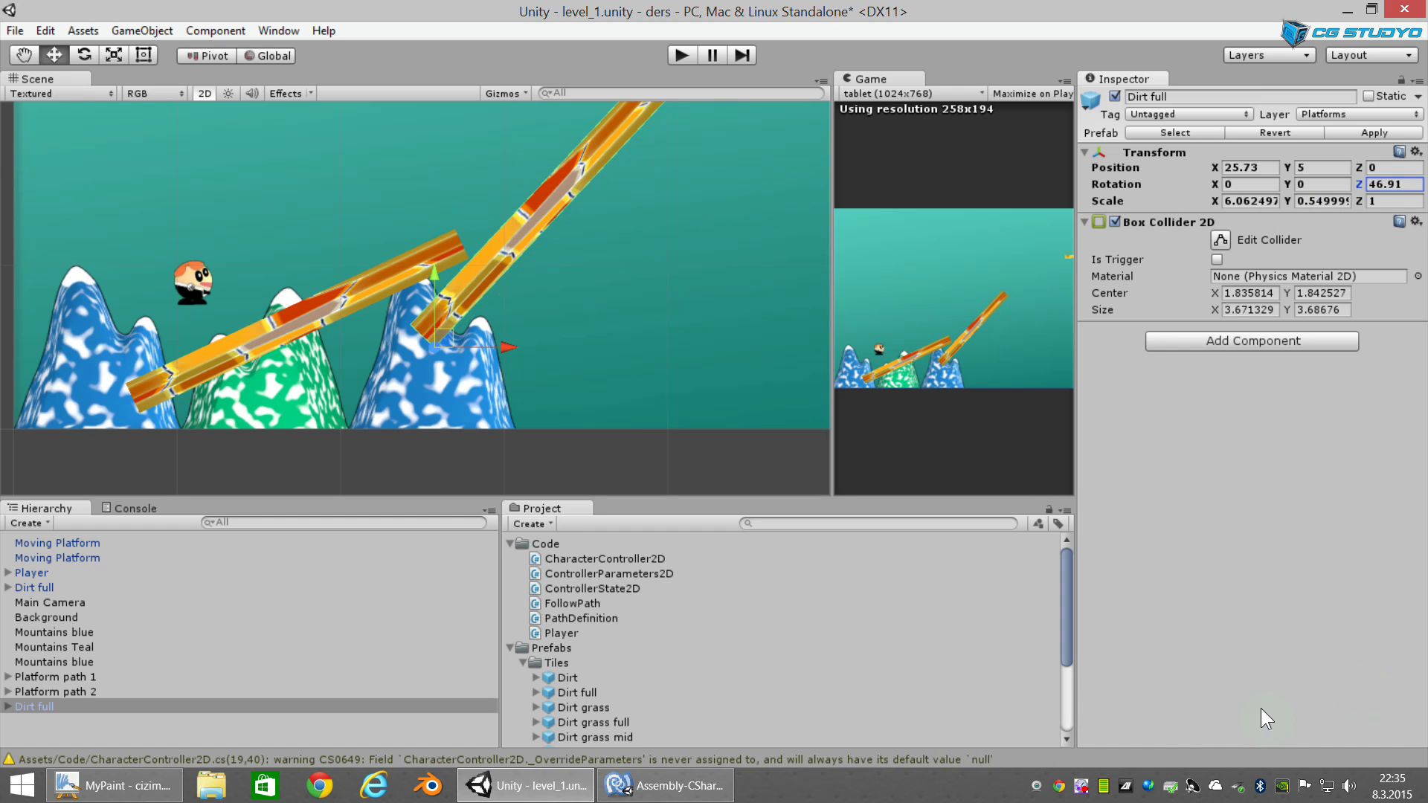
left_click_drag(1262, 710, 653, 176)
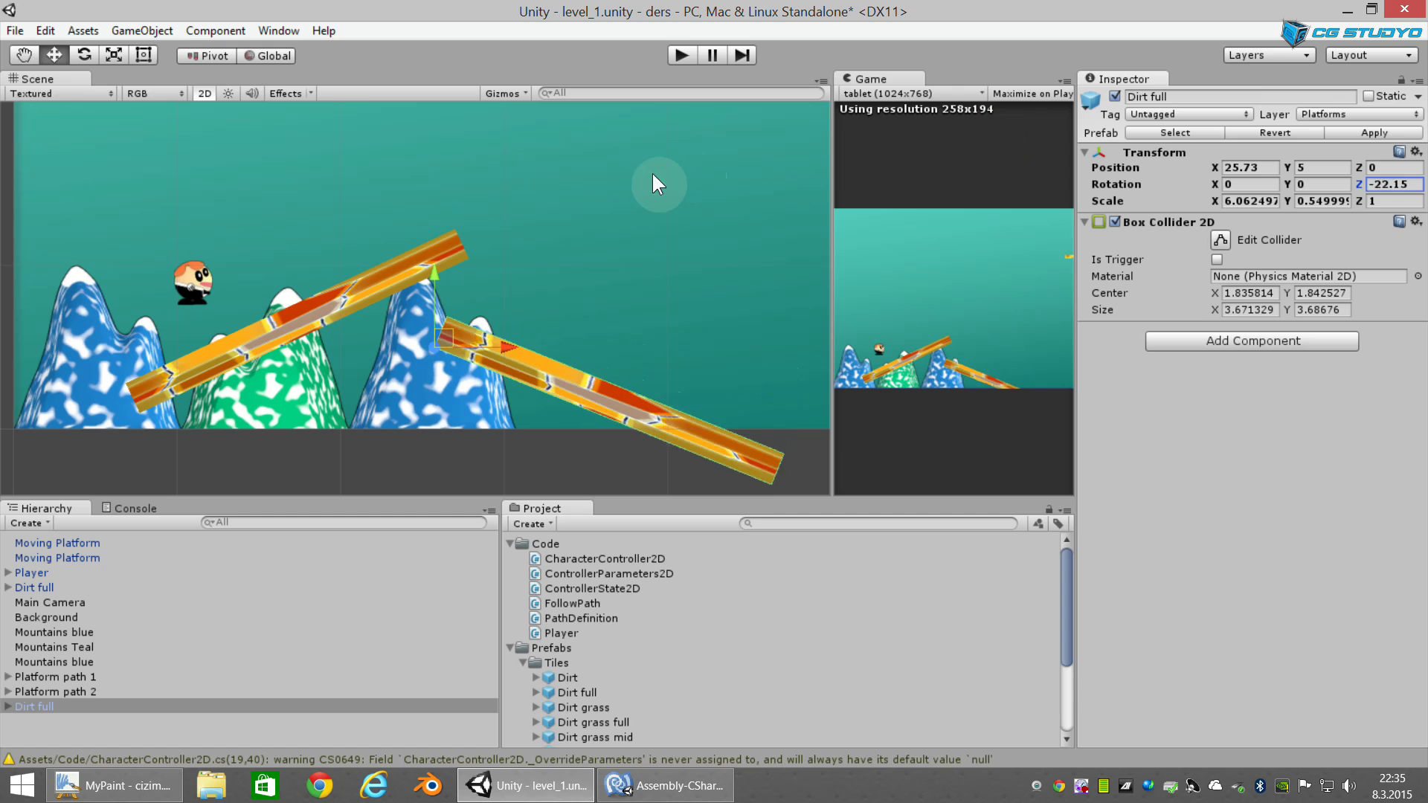
mouse_move(652, 172)
left_mouse_down()
mouse_move(1035, 689)
mouse_move(1232, 675)
left_mouse_up()
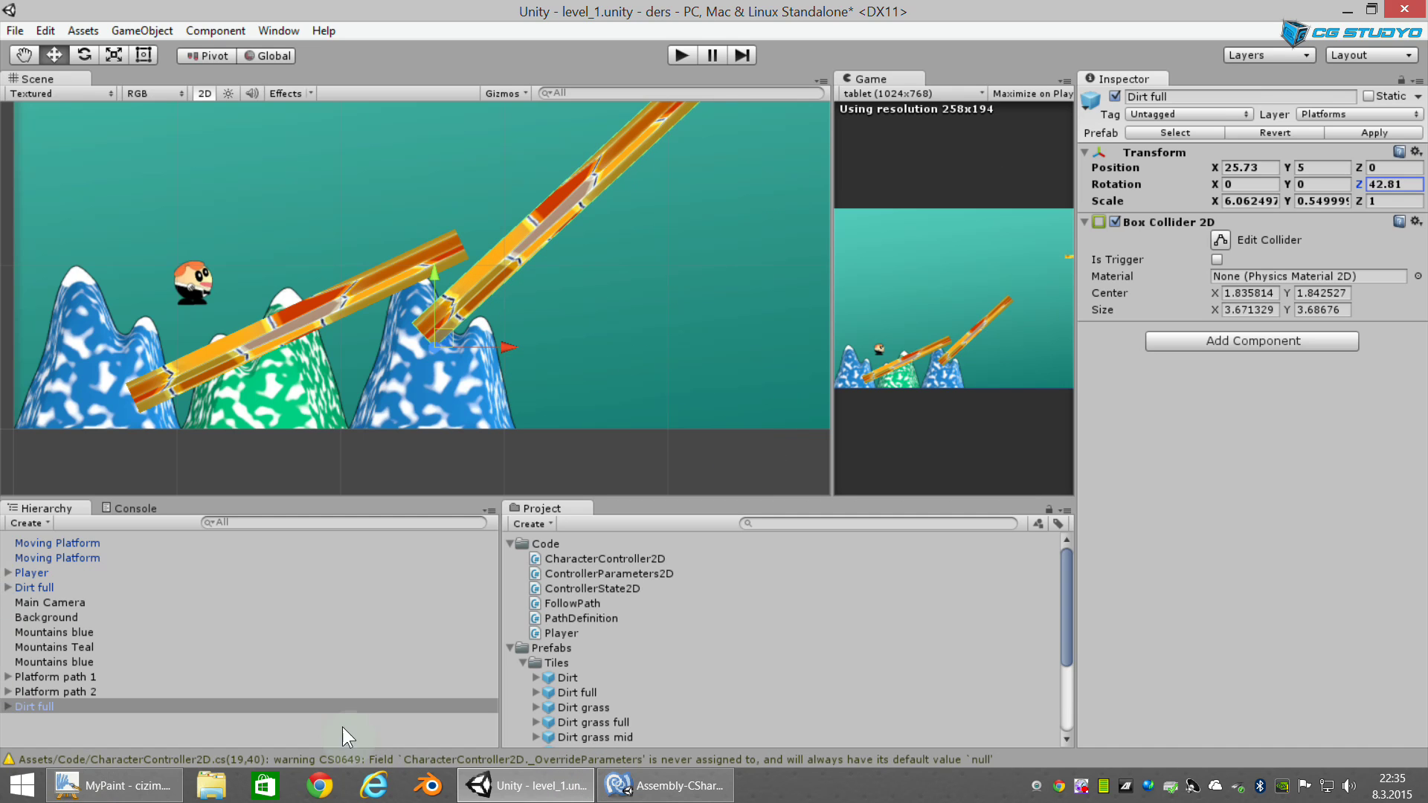
scroll(617, 327, "down", 3)
left_click(431, 331)
left_click_drag(437, 330, 412, 425)
scroll(440, 382, "down", 1)
mouse_move(440, 381)
middle_mouse_down()
mouse_move(518, 366)
mouse_move(500, 302)
middle_mouse_up()
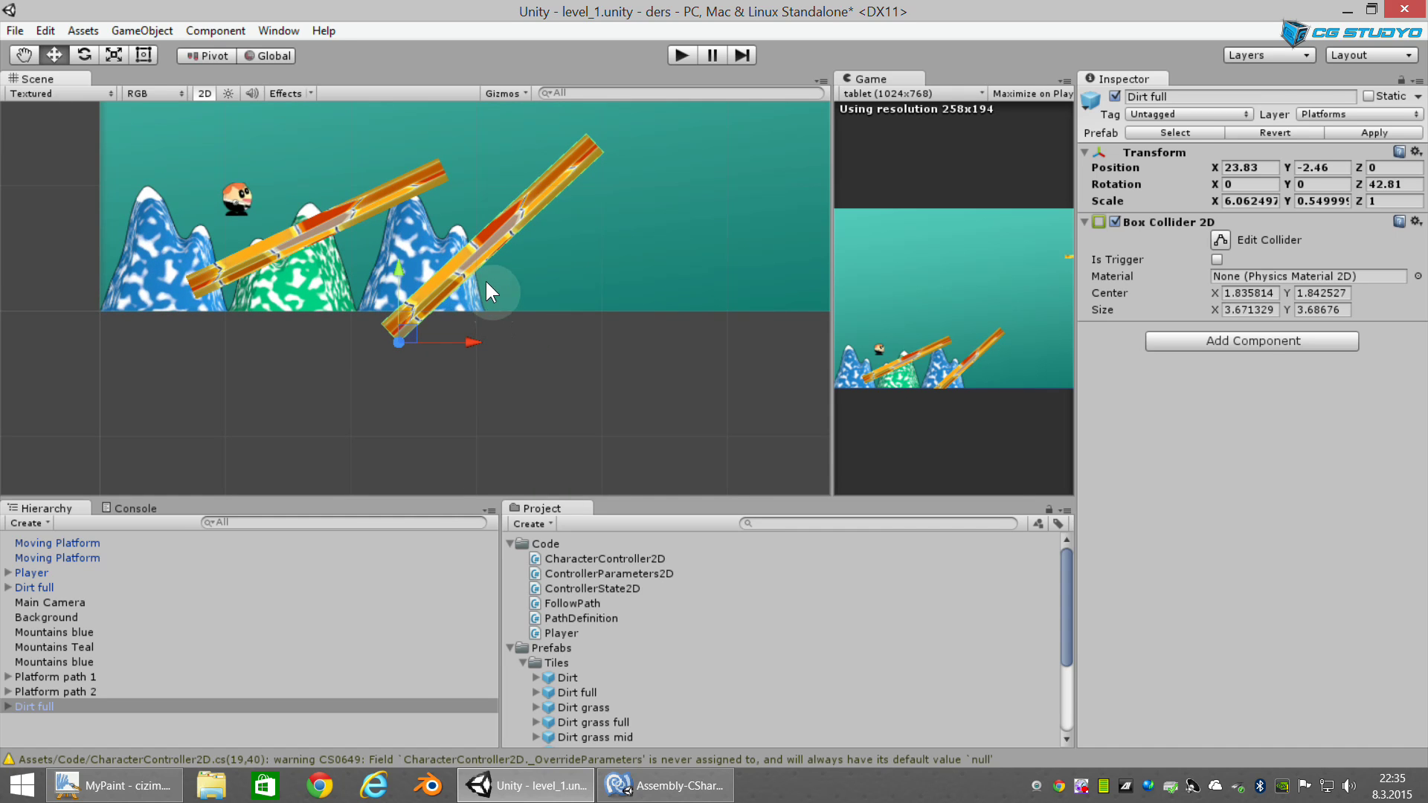
Step: Duplicate the steep platform, rotate it to -16.87°, place it at 16.34, -6.31, and play
key("ctrl+d")
left_click_drag(420, 327, 393, 440)
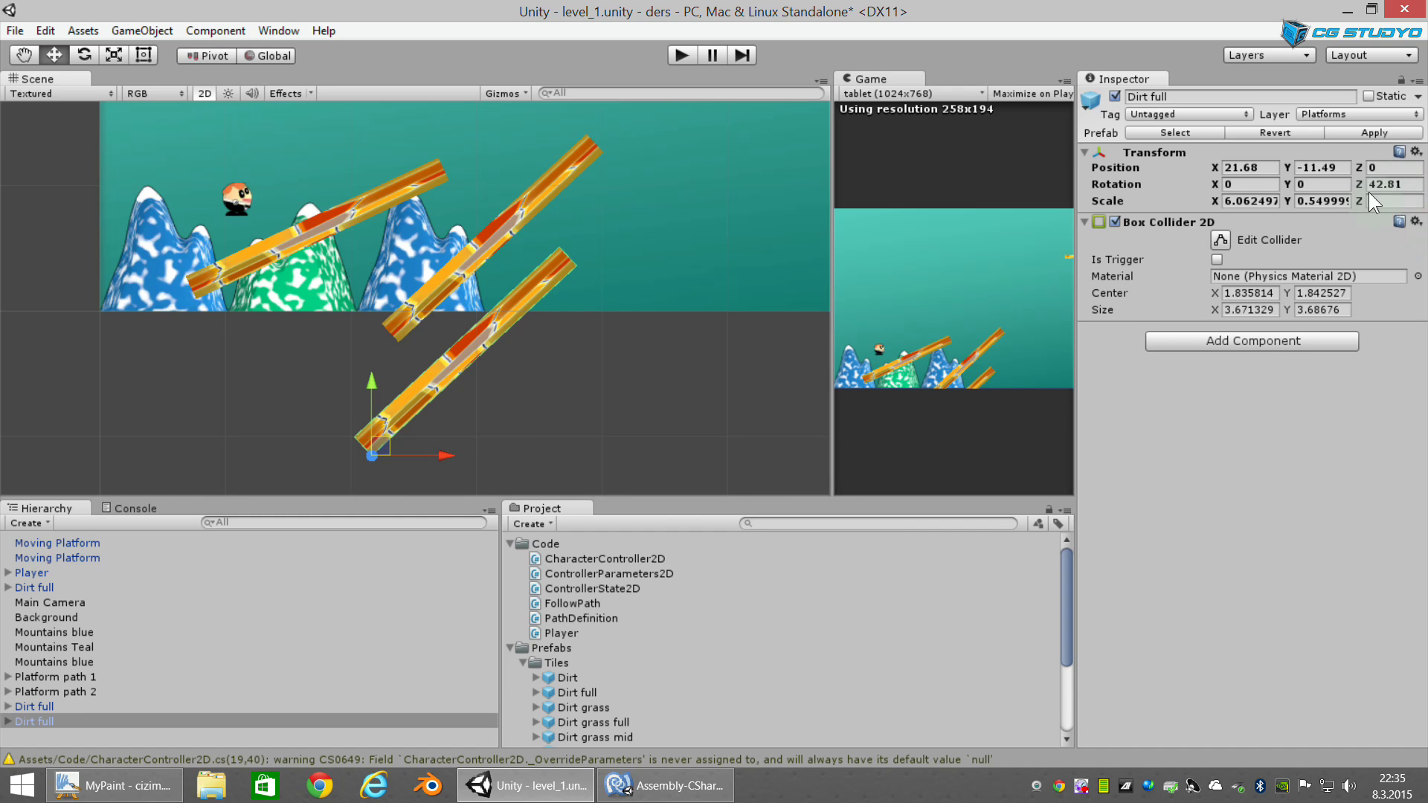
left_click_drag(1358, 189, 929, 437)
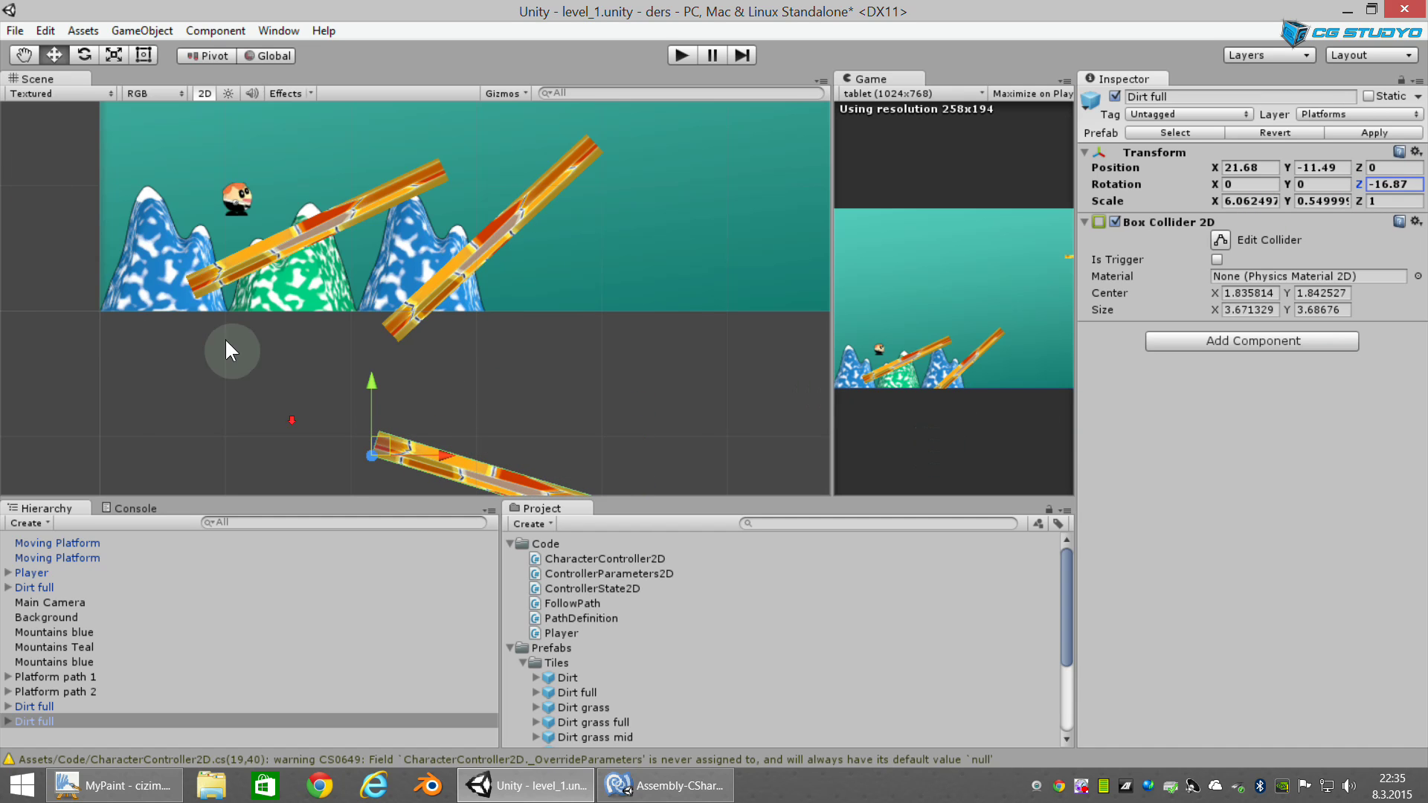
middle_click_drag(225, 337, 269, 285)
mouse_move(399, 380)
left_mouse_down()
mouse_move(334, 332)
mouse_move(345, 312)
left_mouse_up()
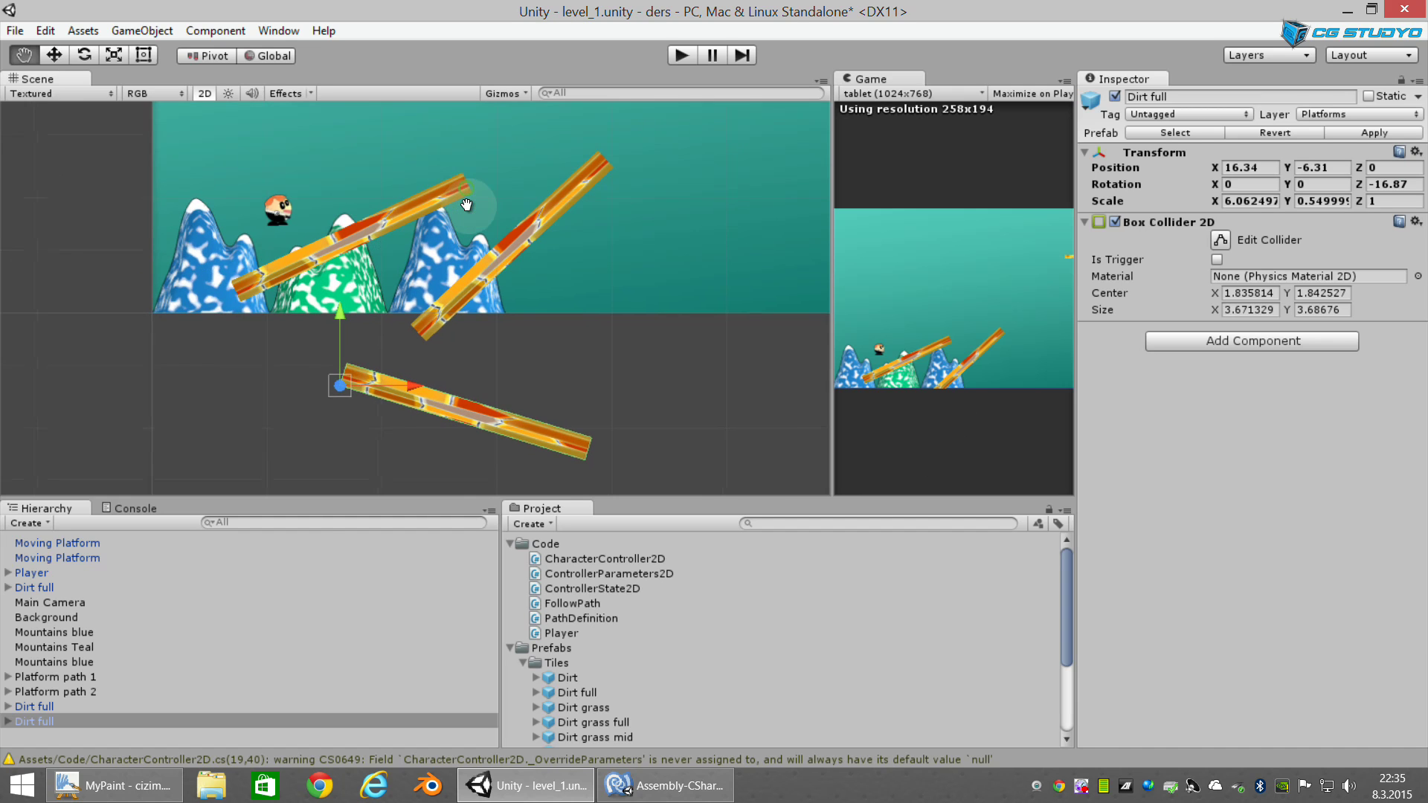
middle_click_drag(440, 193, 473, 213)
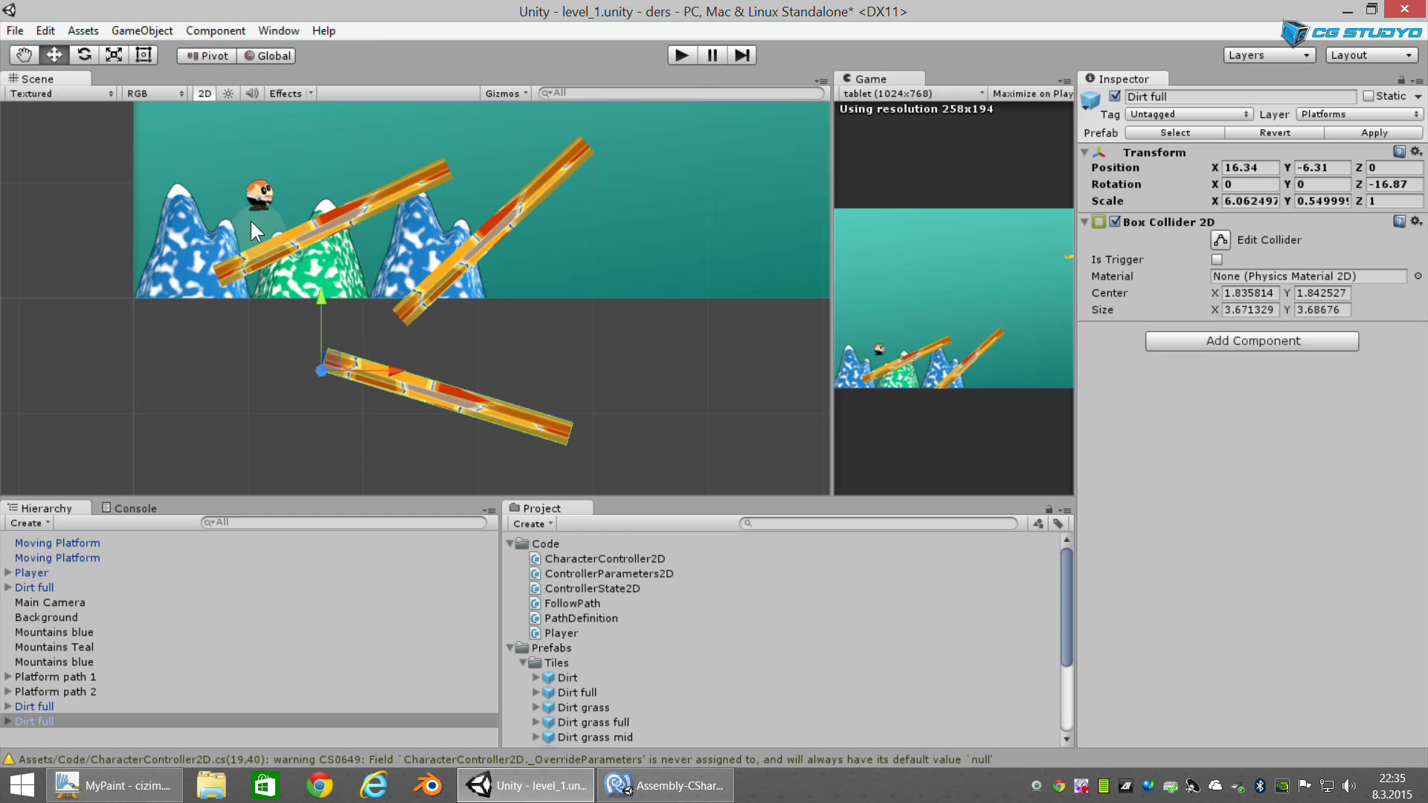
left_click(678, 56)
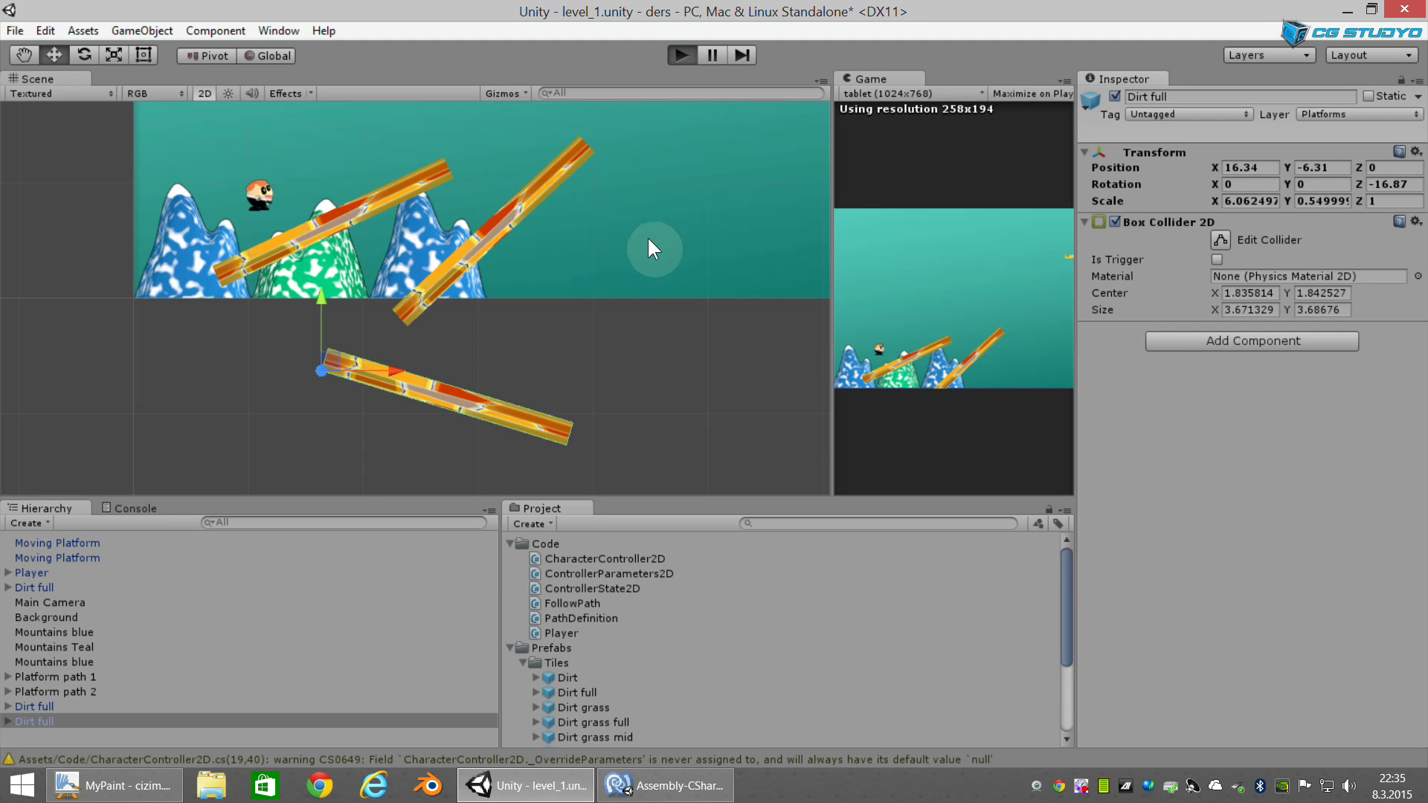
Step: Walk the player right and back left along the lower slanted platform, then stop the test
key("d")
key("d")
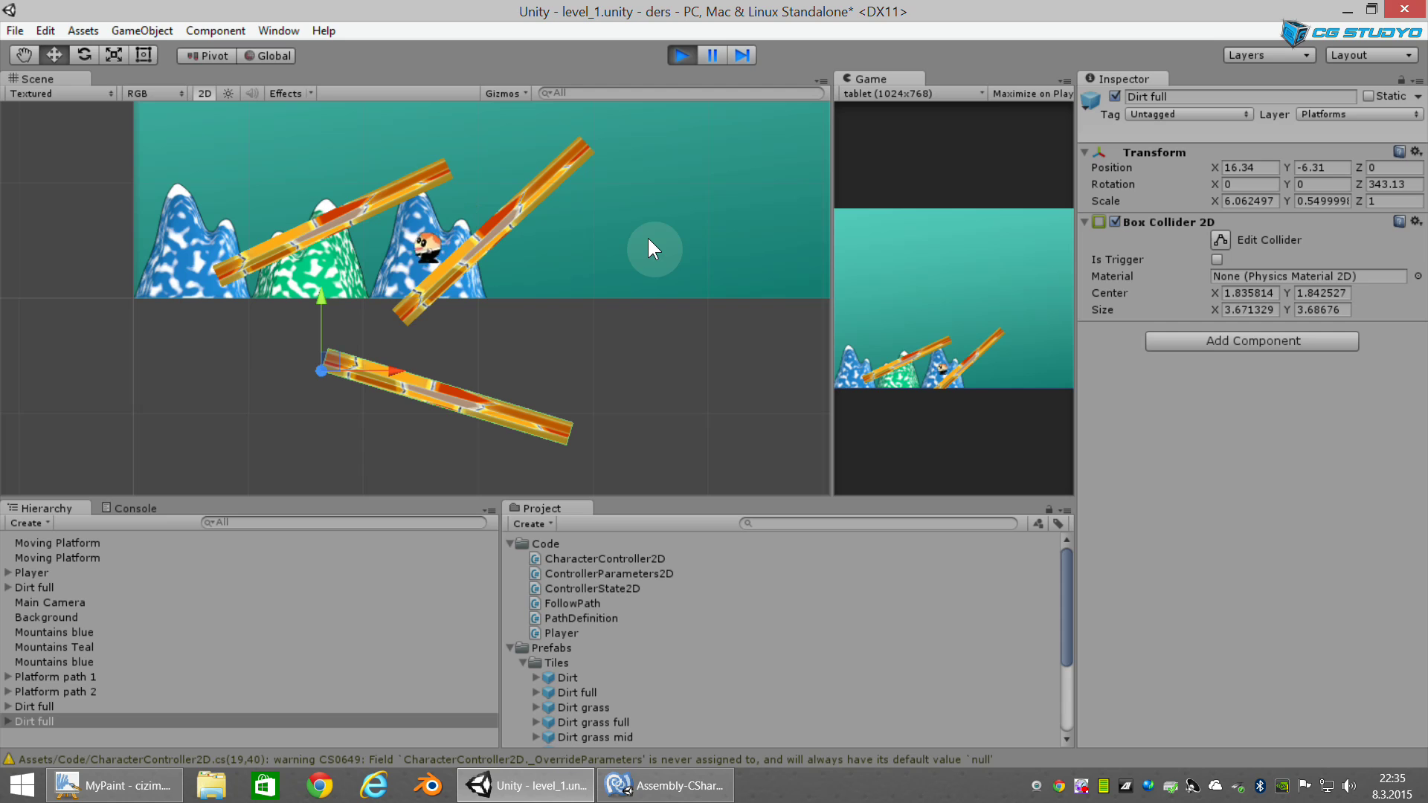
key("d")
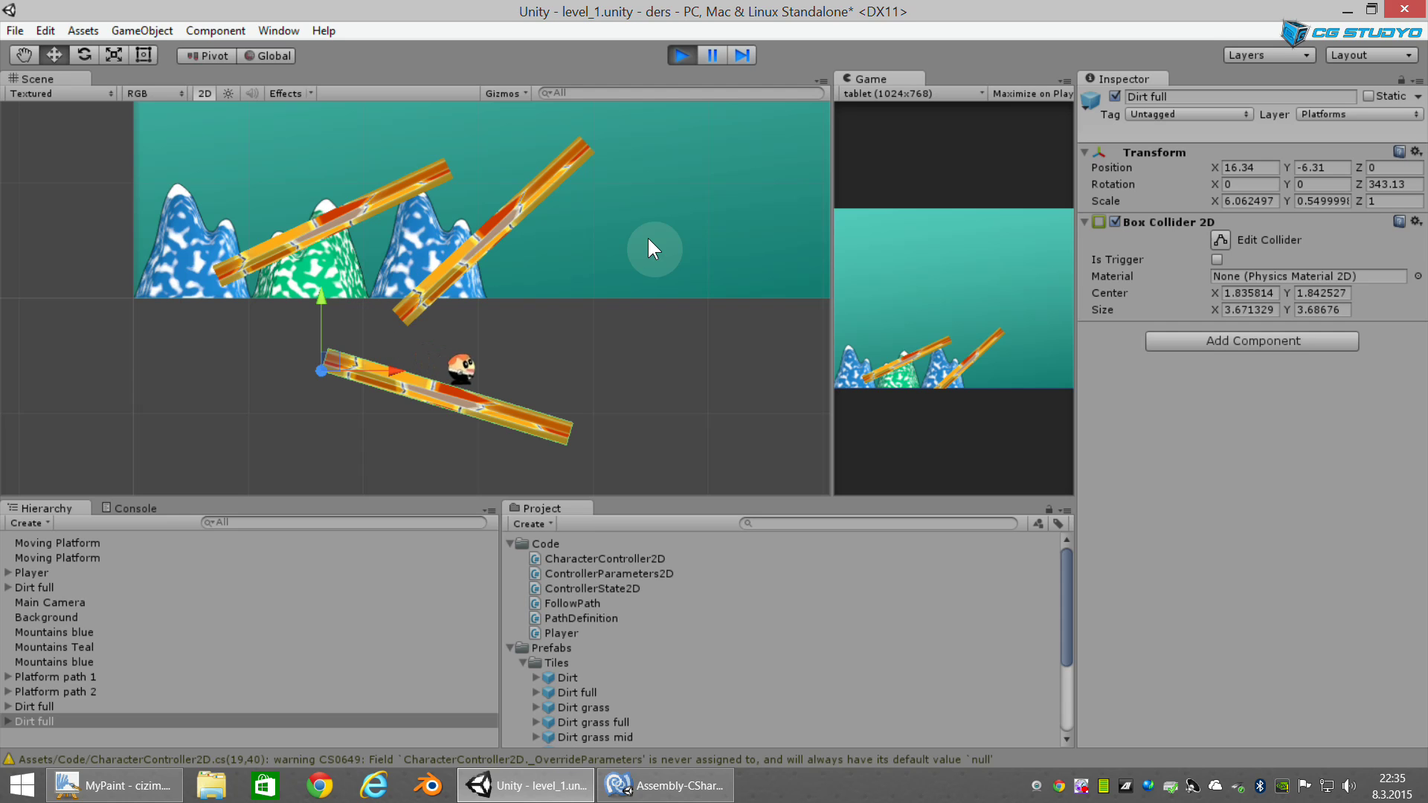
key("a")
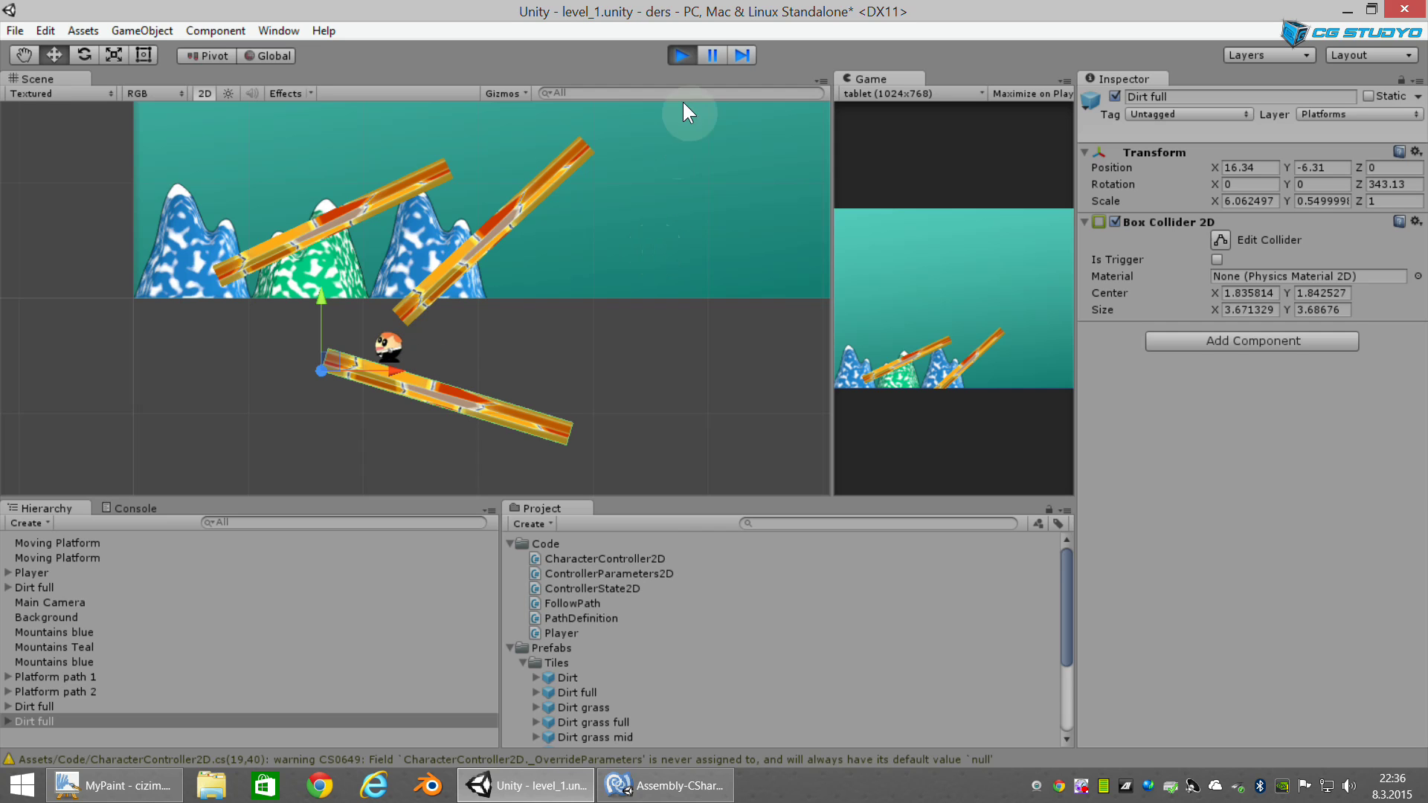
left_click(679, 57)
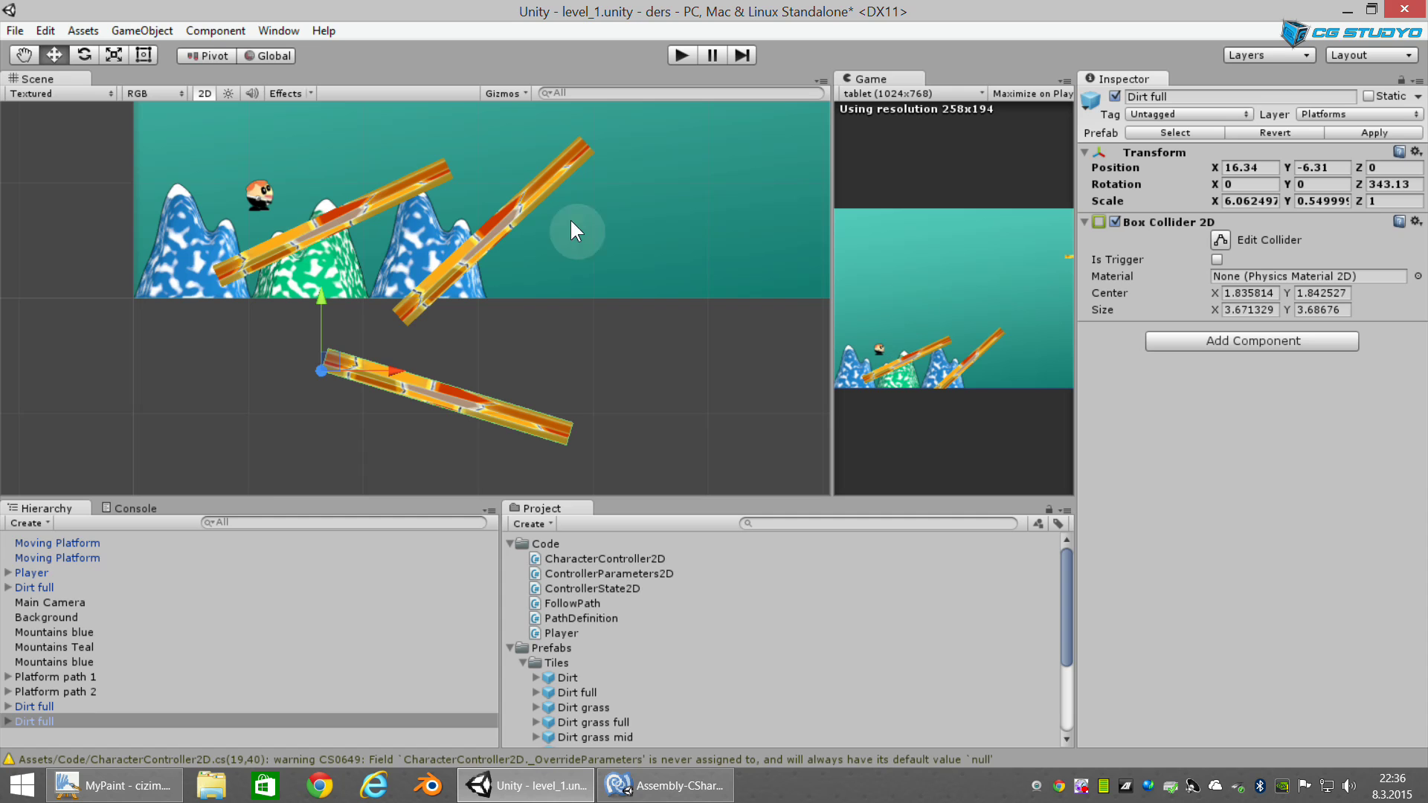
Step: Raise the Player's Slope Limit from 32.7 to 90 and playtest walking and jumping on the slope
left_click(31, 572)
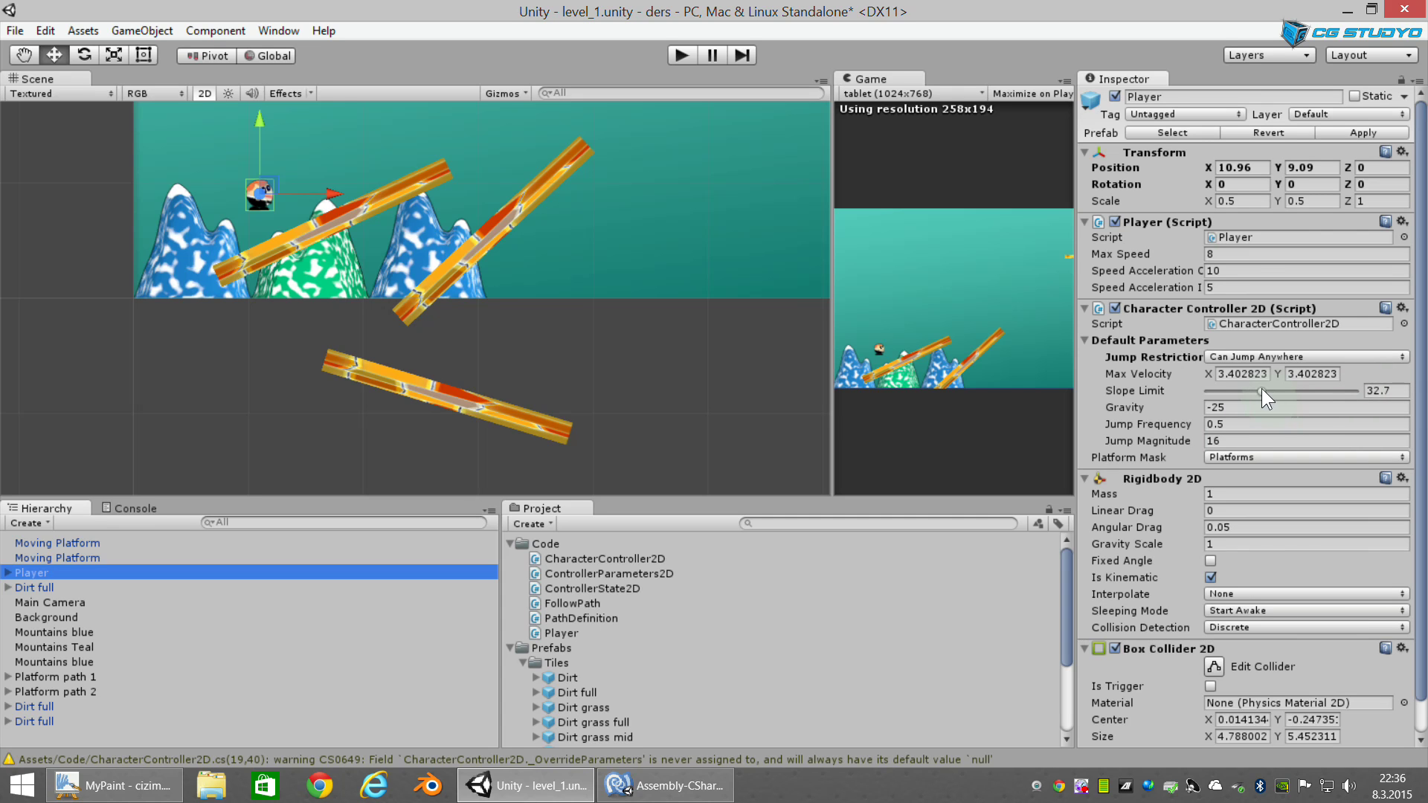
left_click_drag(1261, 389, 1420, 383)
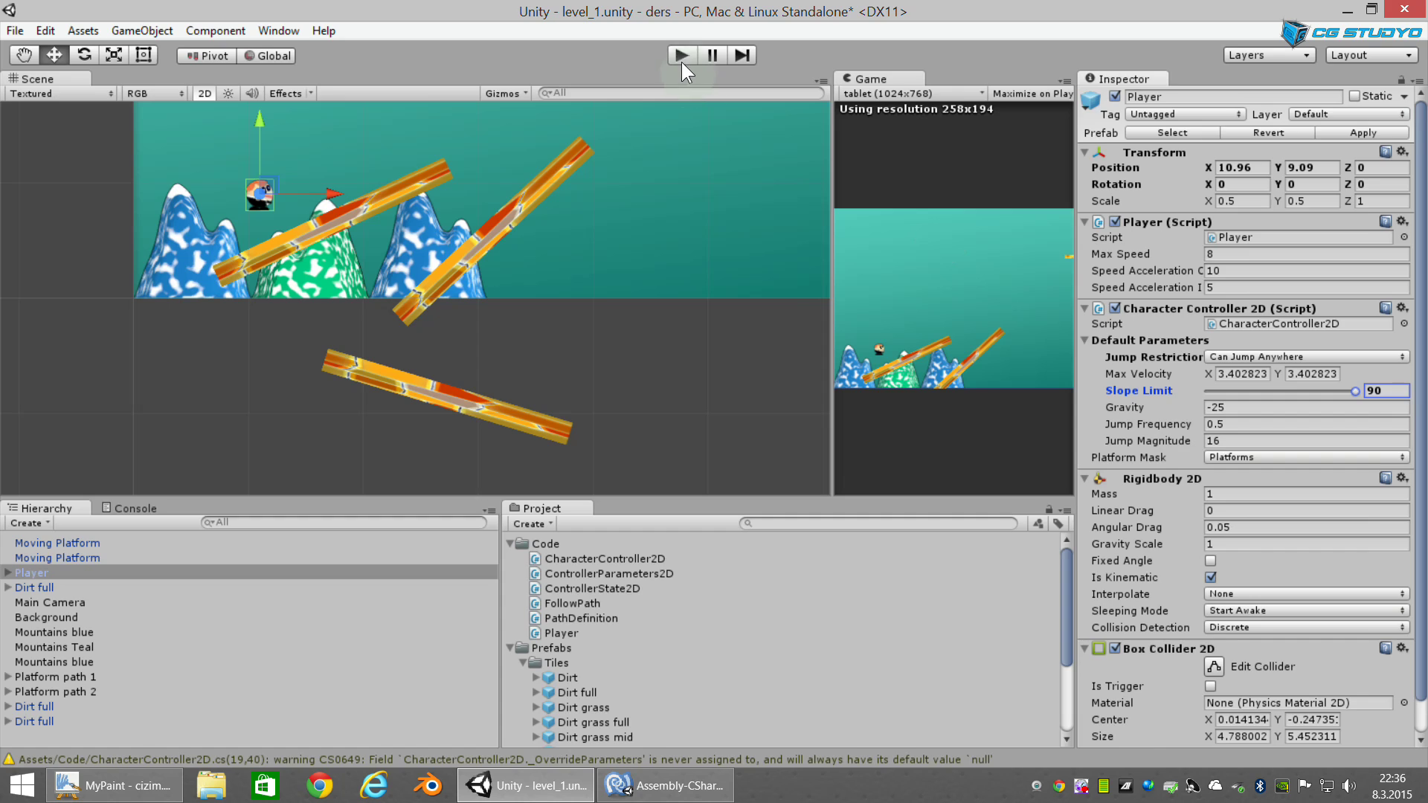
left_click(681, 60)
key("Right")
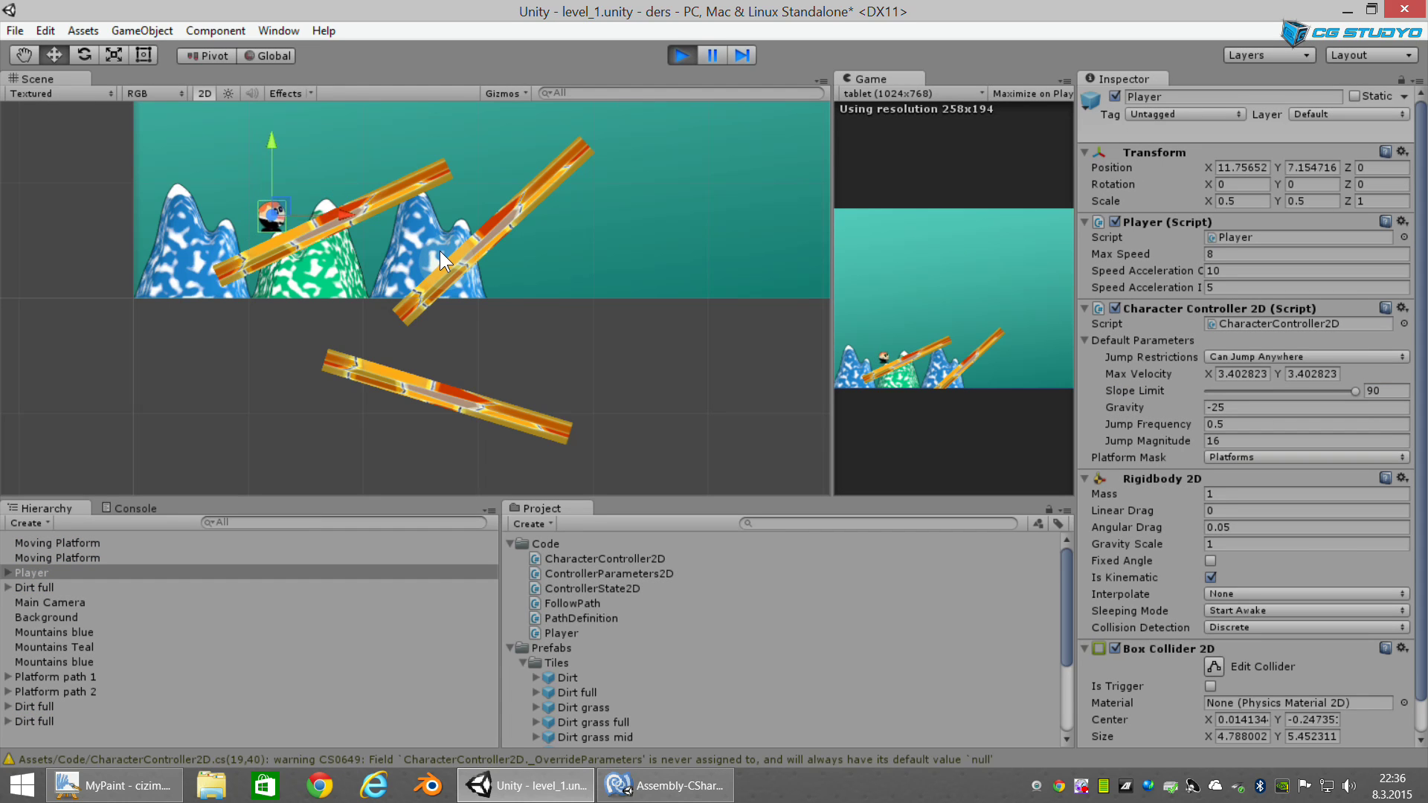
key("space")
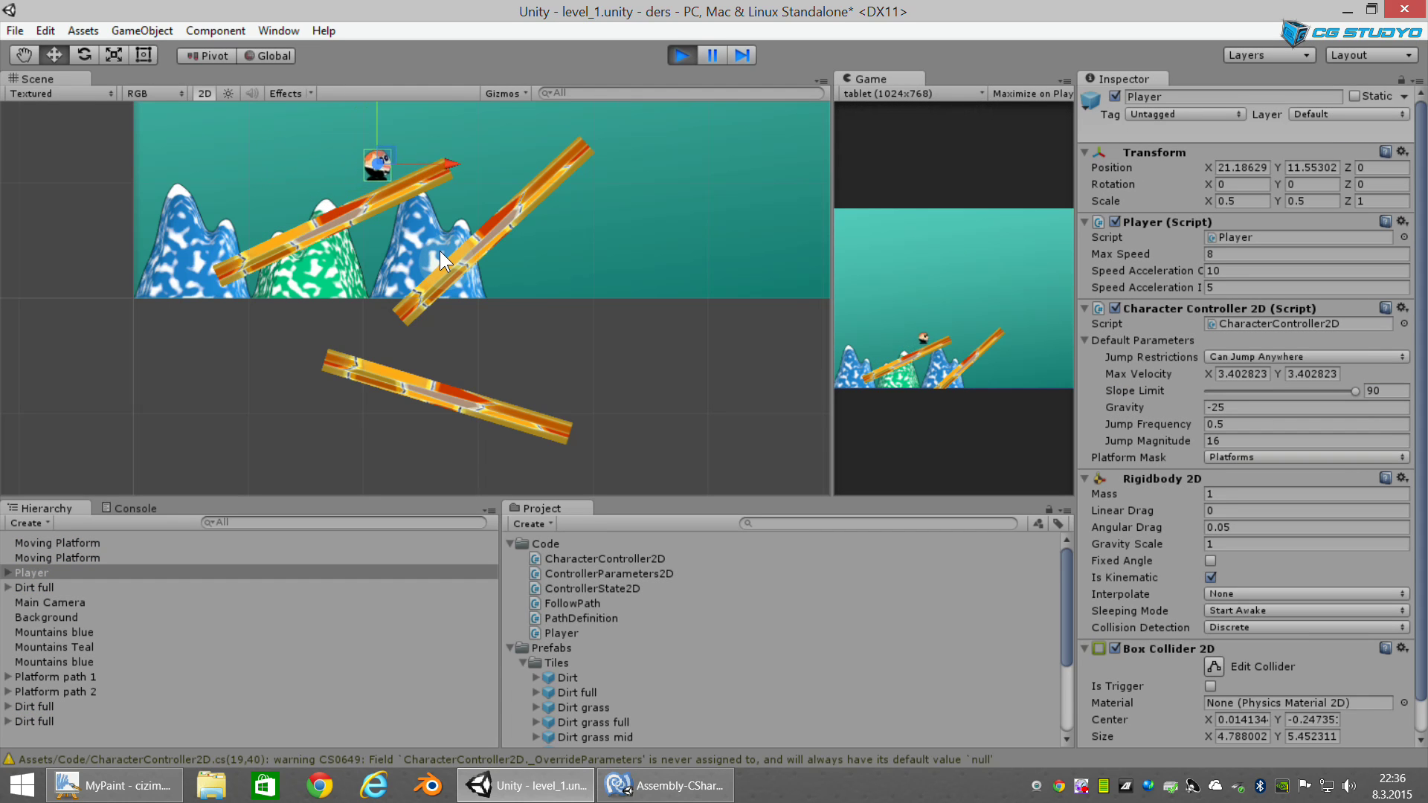
key("Left")
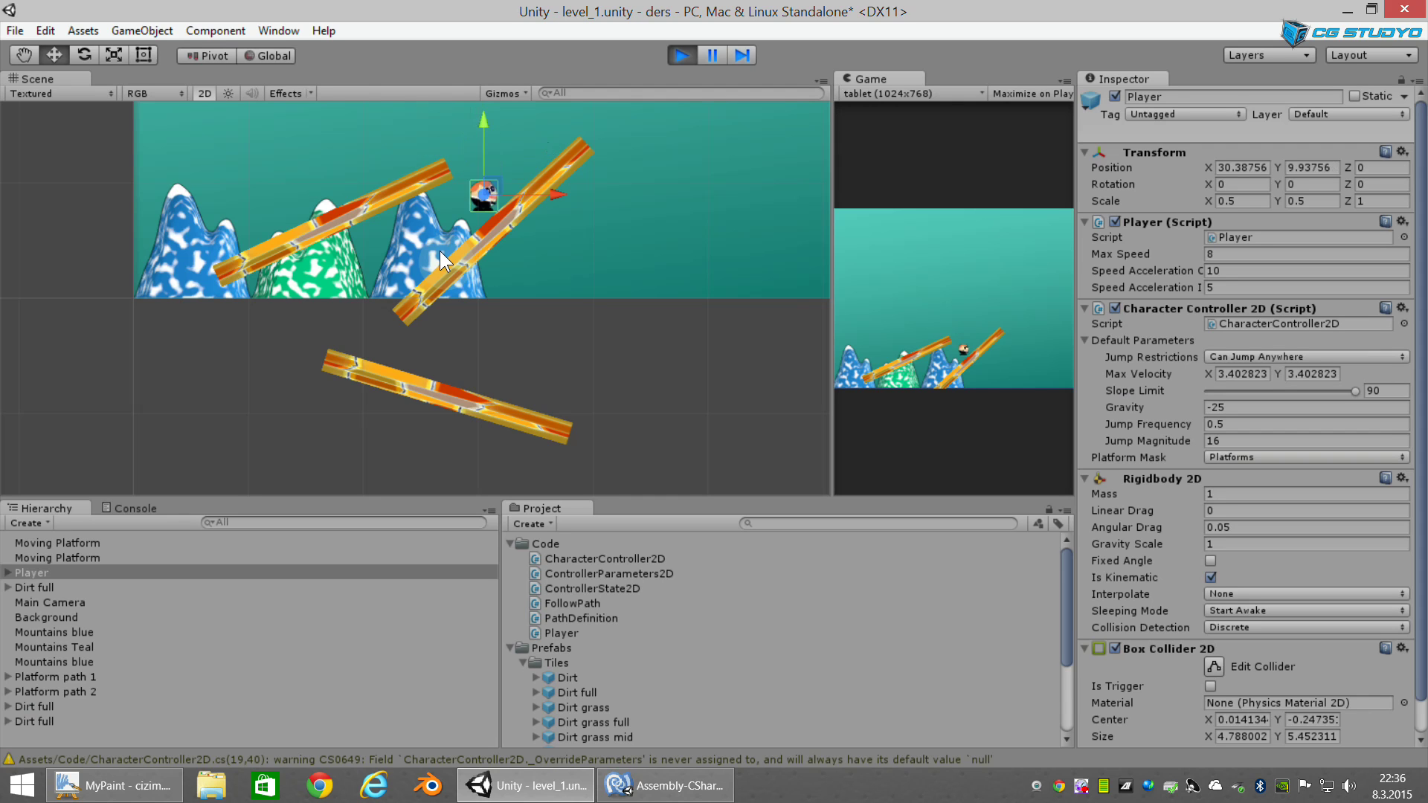
key("Right")
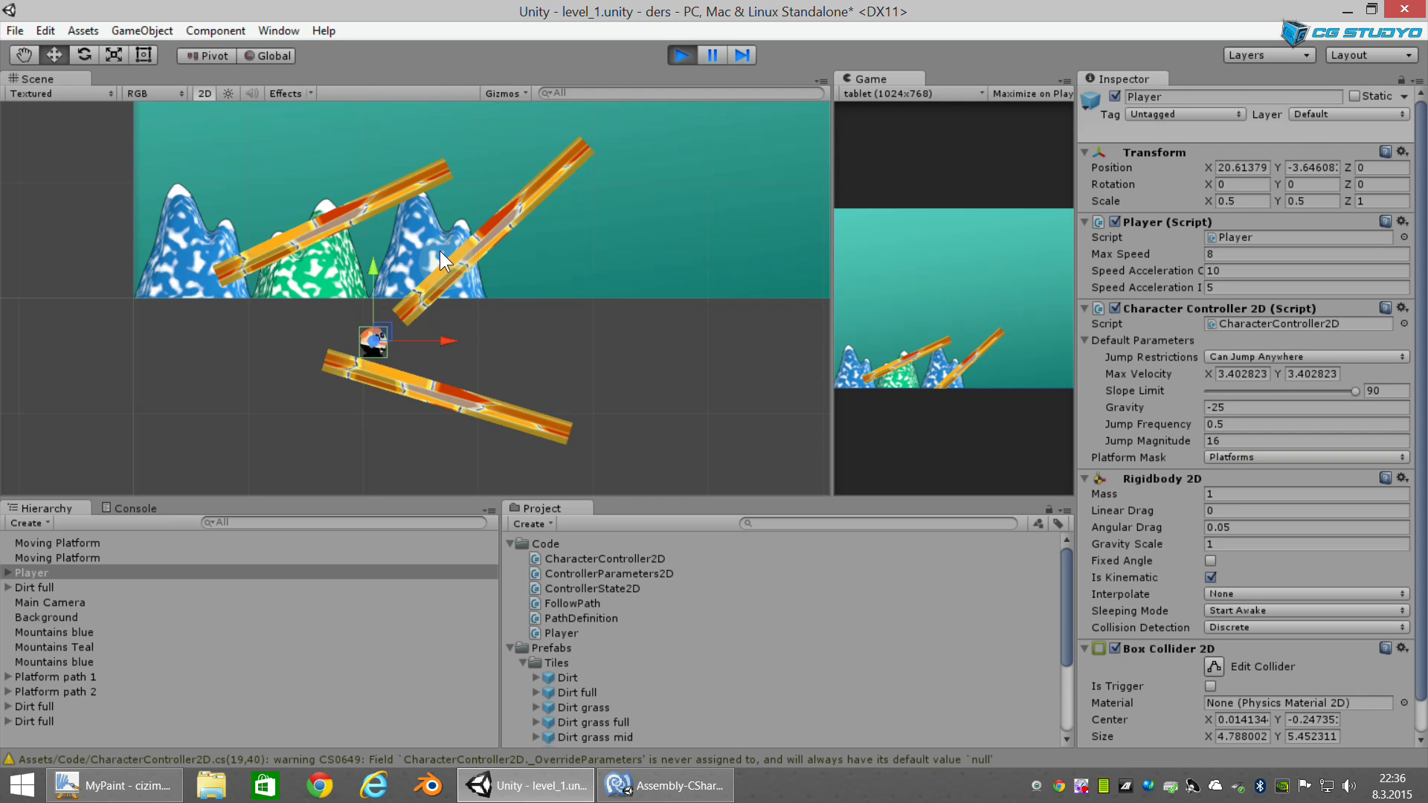
key("Left")
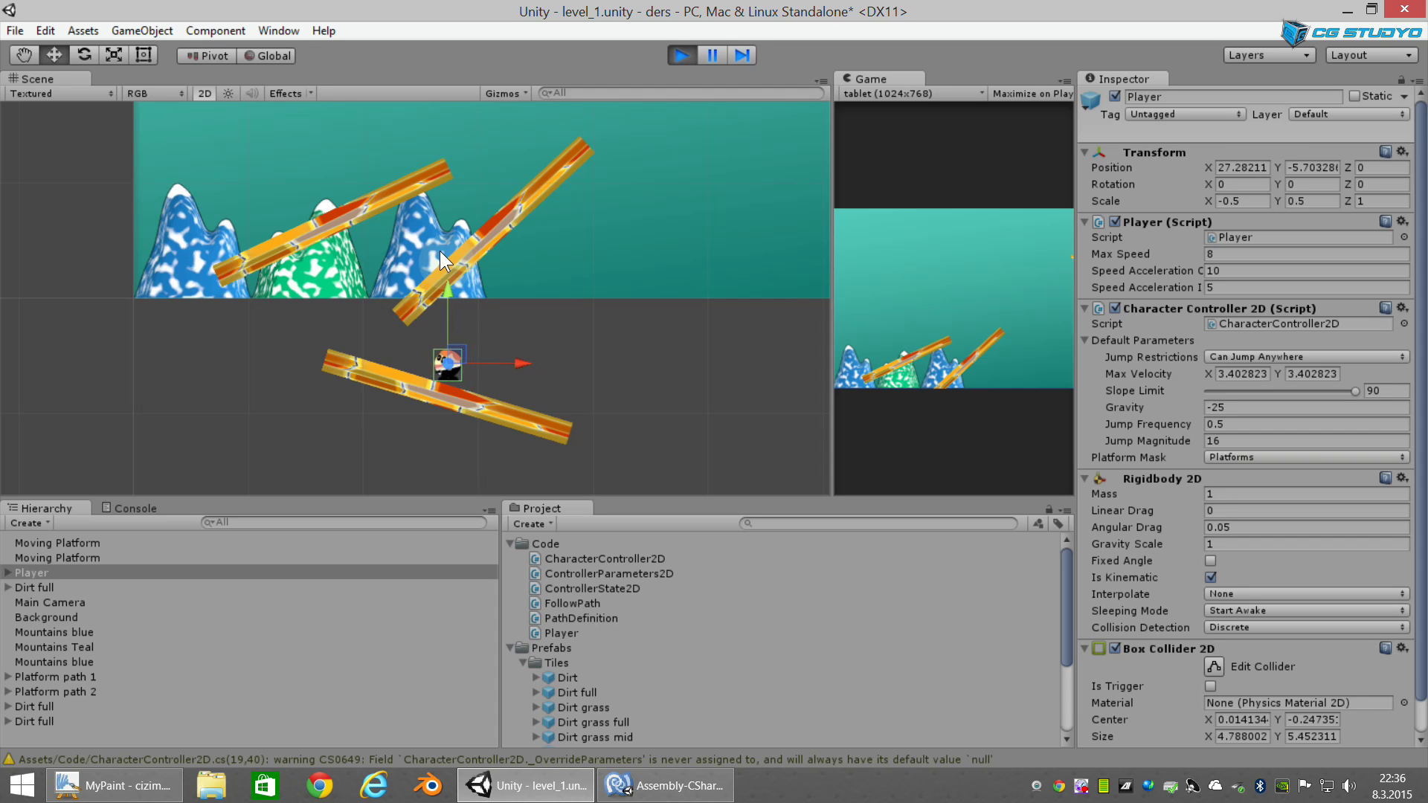
Step: Stop the test, frame the upper platforms in the scene view, and start the game again
left_click(668, 58)
scroll(671, 368, "up", 2)
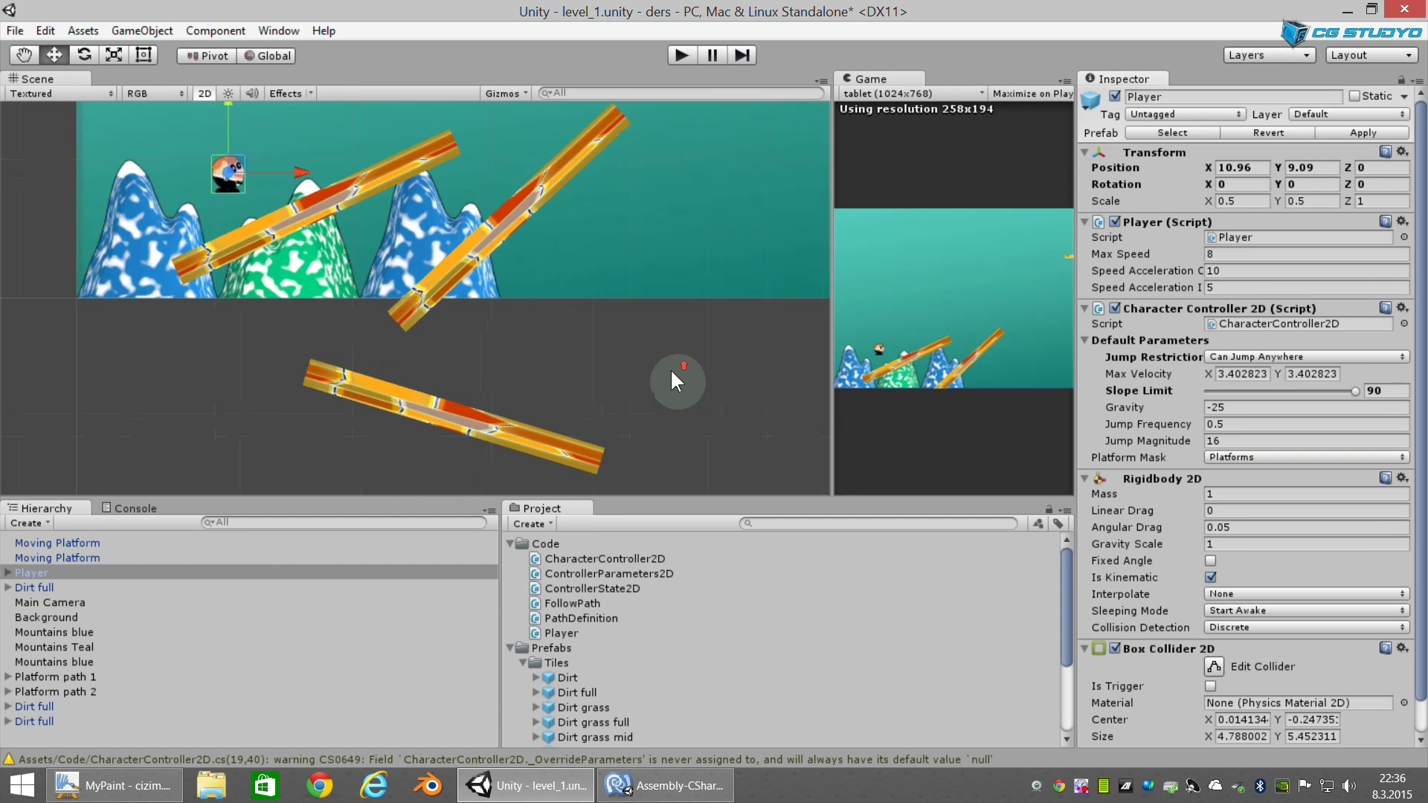
mouse_move(671, 368)
middle_mouse_down()
mouse_move(471, 270)
mouse_move(492, 337)
middle_mouse_up()
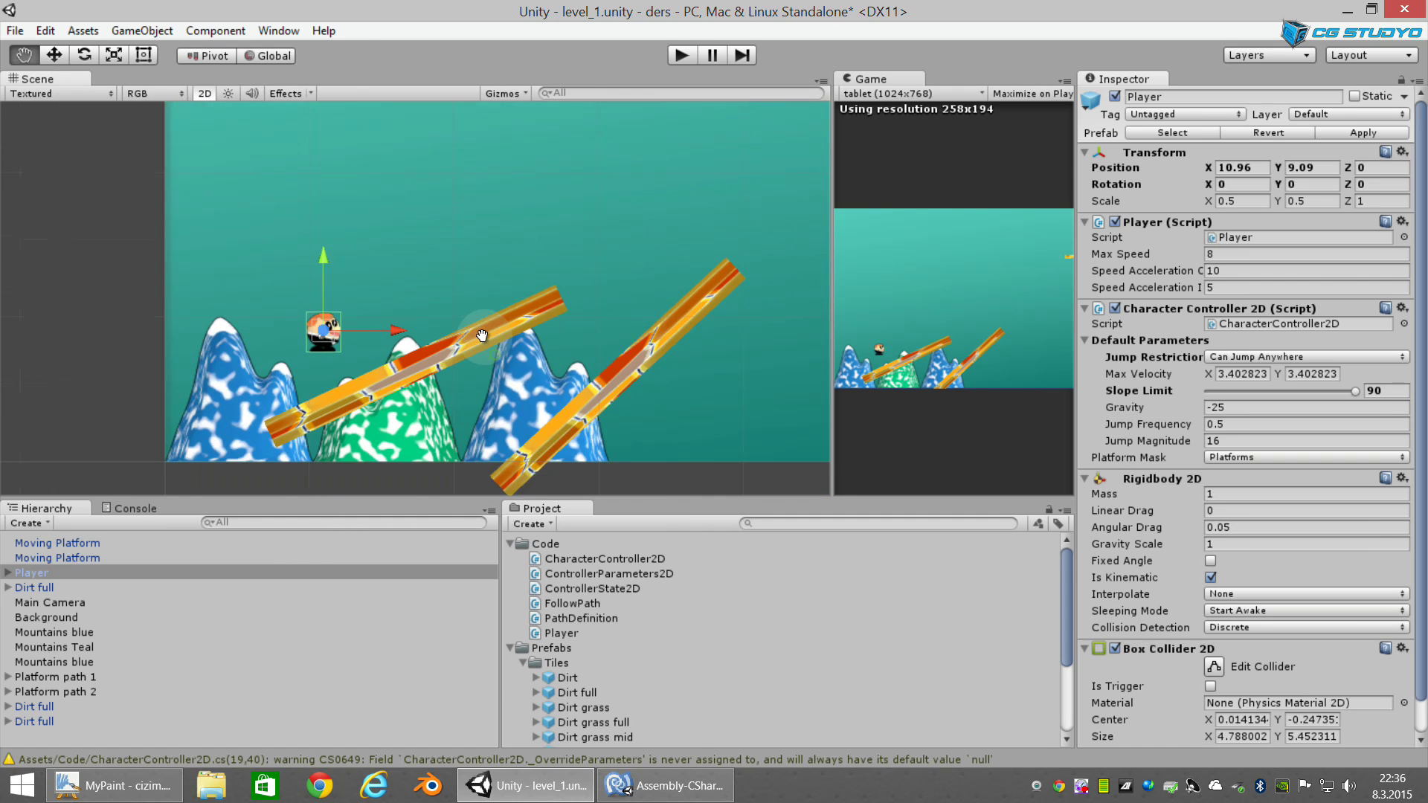
scroll(612, 400, "up", 2)
scroll(521, 283, "up", 2)
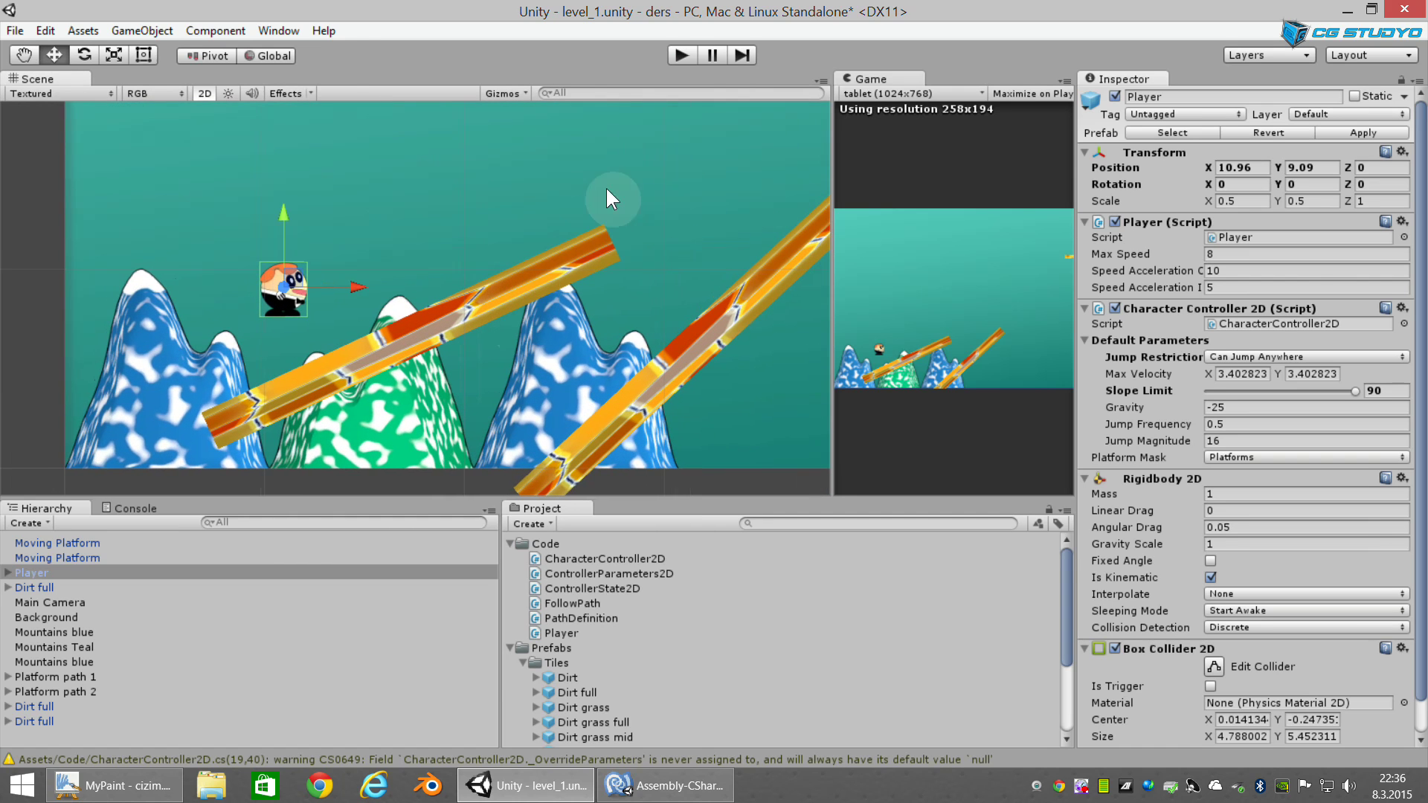
left_click(681, 55)
Step: Walk the player up the slanted Dirt platform, then stop the game
key("d")
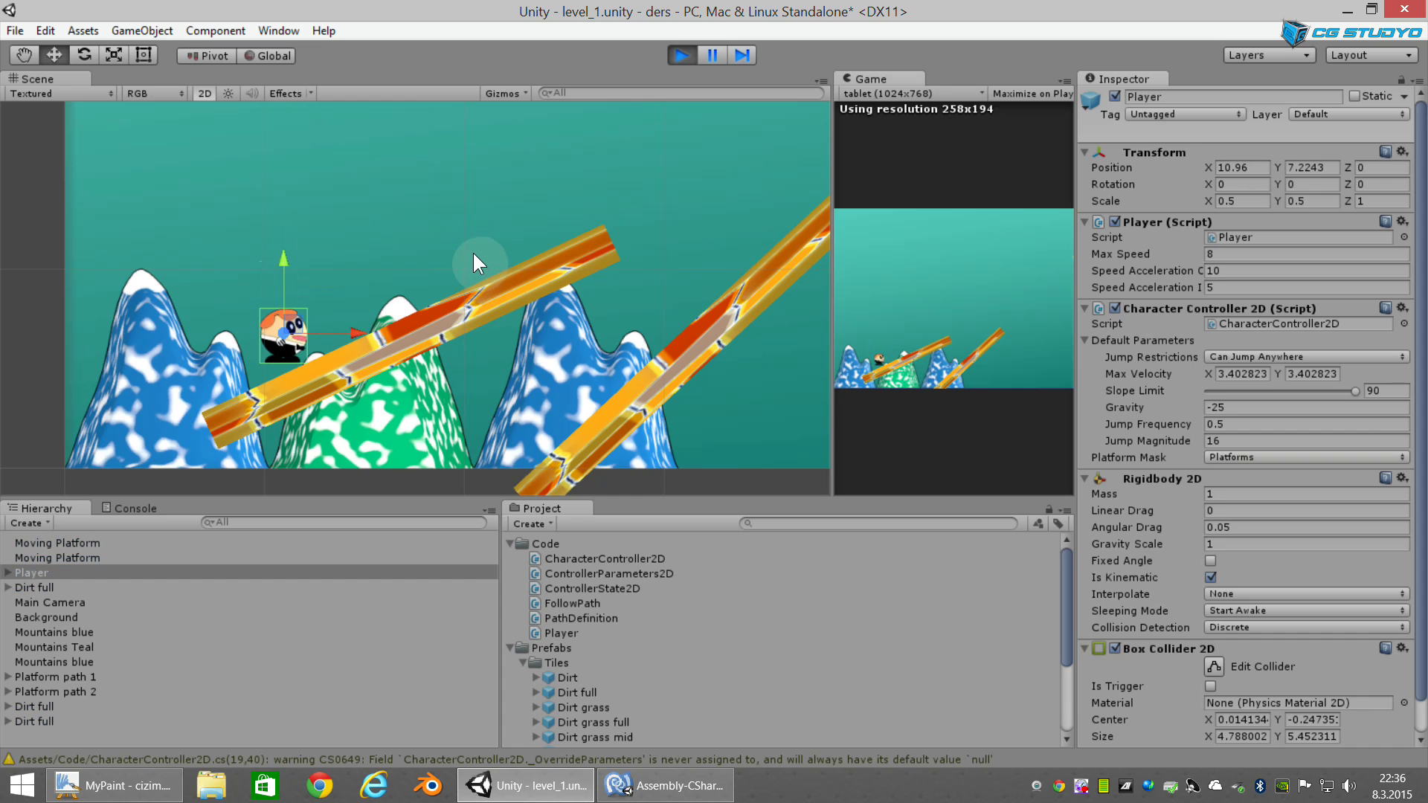
key("d")
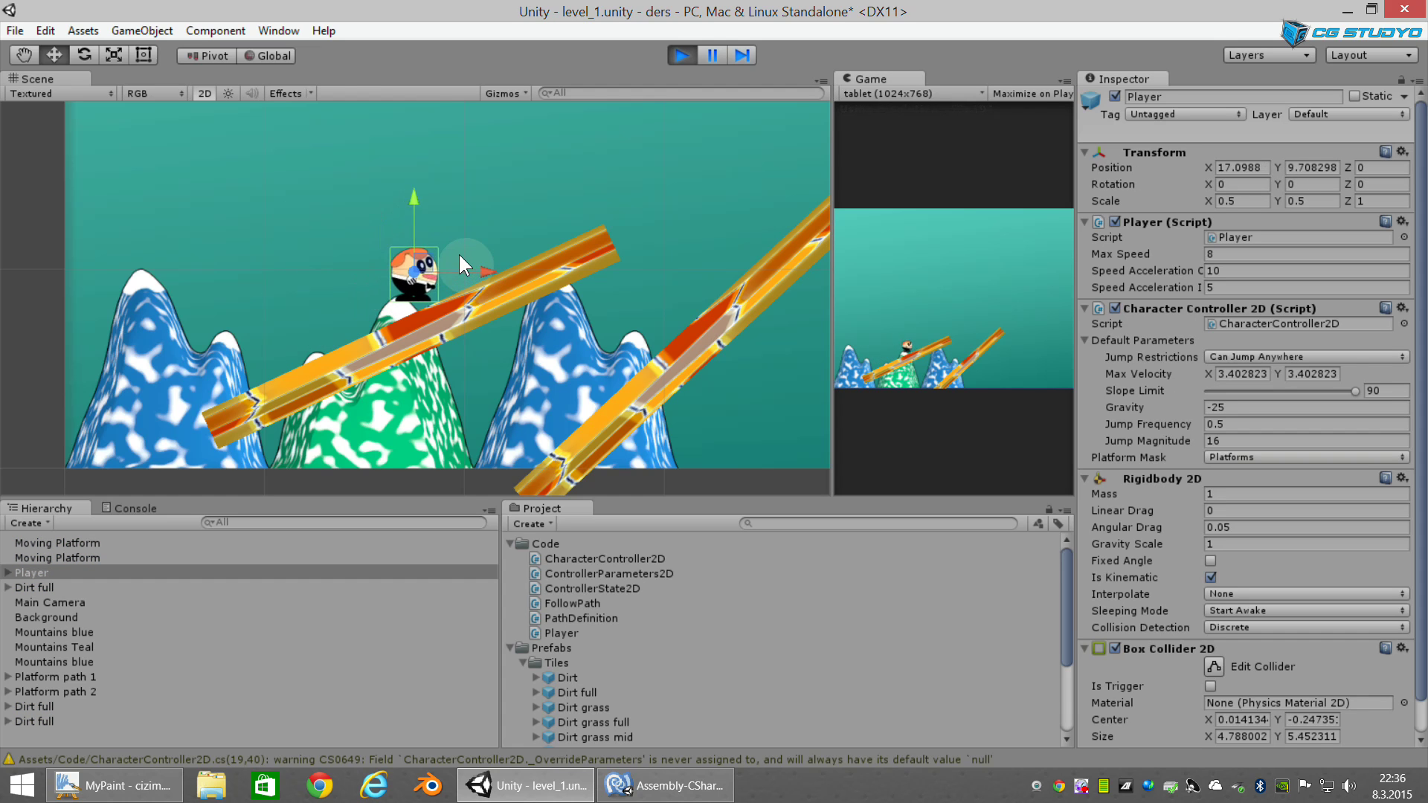
key("d")
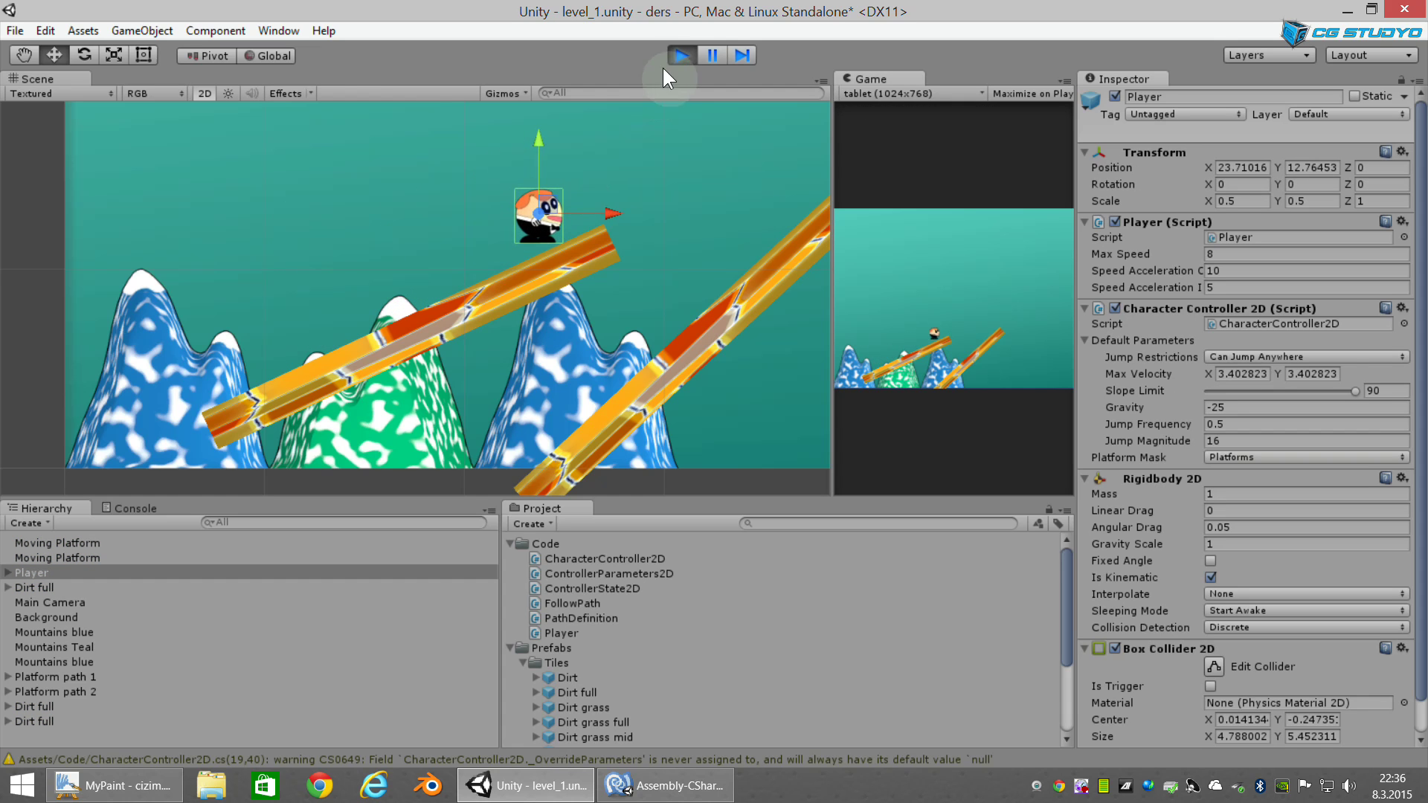
left_click(677, 56)
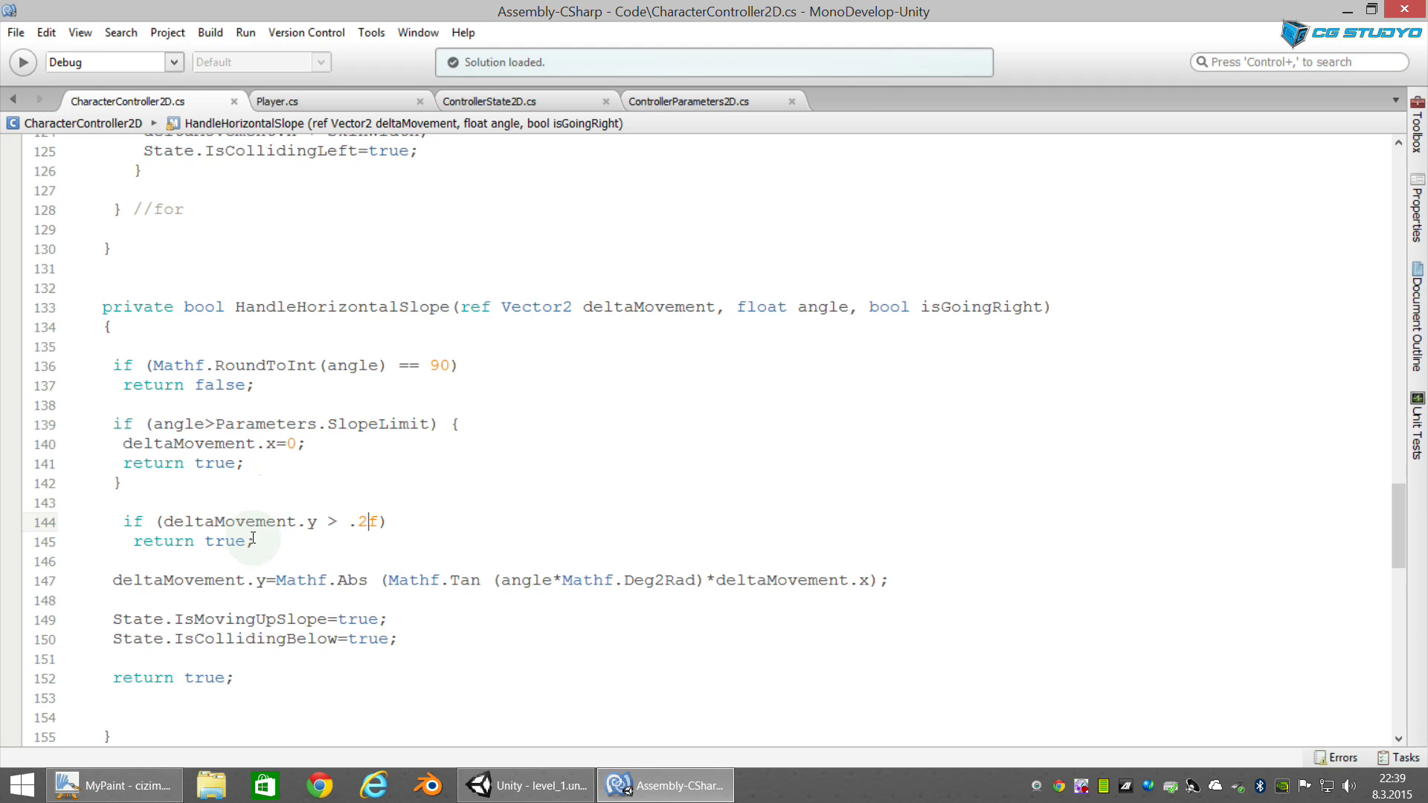
Step: Locate the .2f threshold in the deltaMovement.y condition on line 144
left_click(120, 520)
left_click_drag(130, 523, 292, 535)
left_click(343, 533)
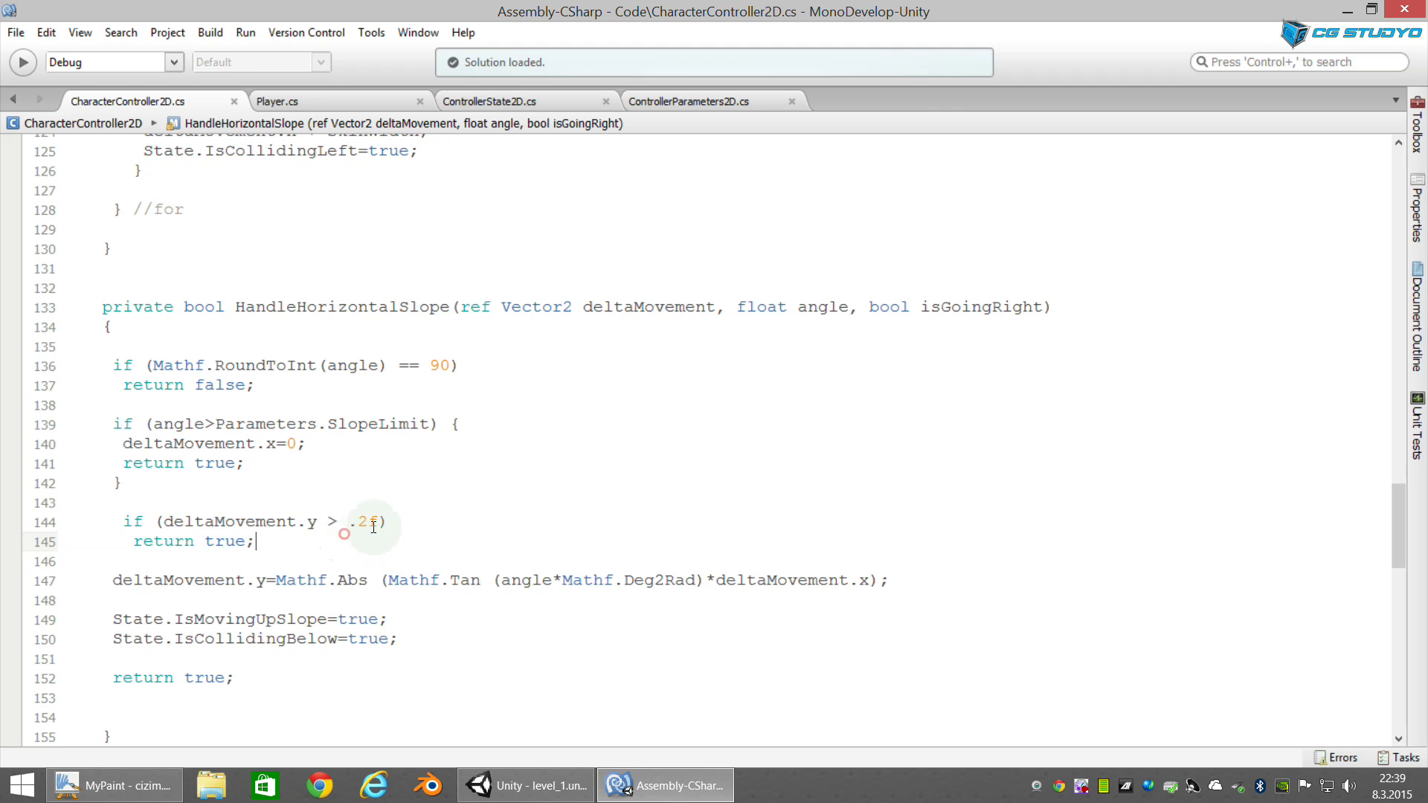
double_click(360, 525)
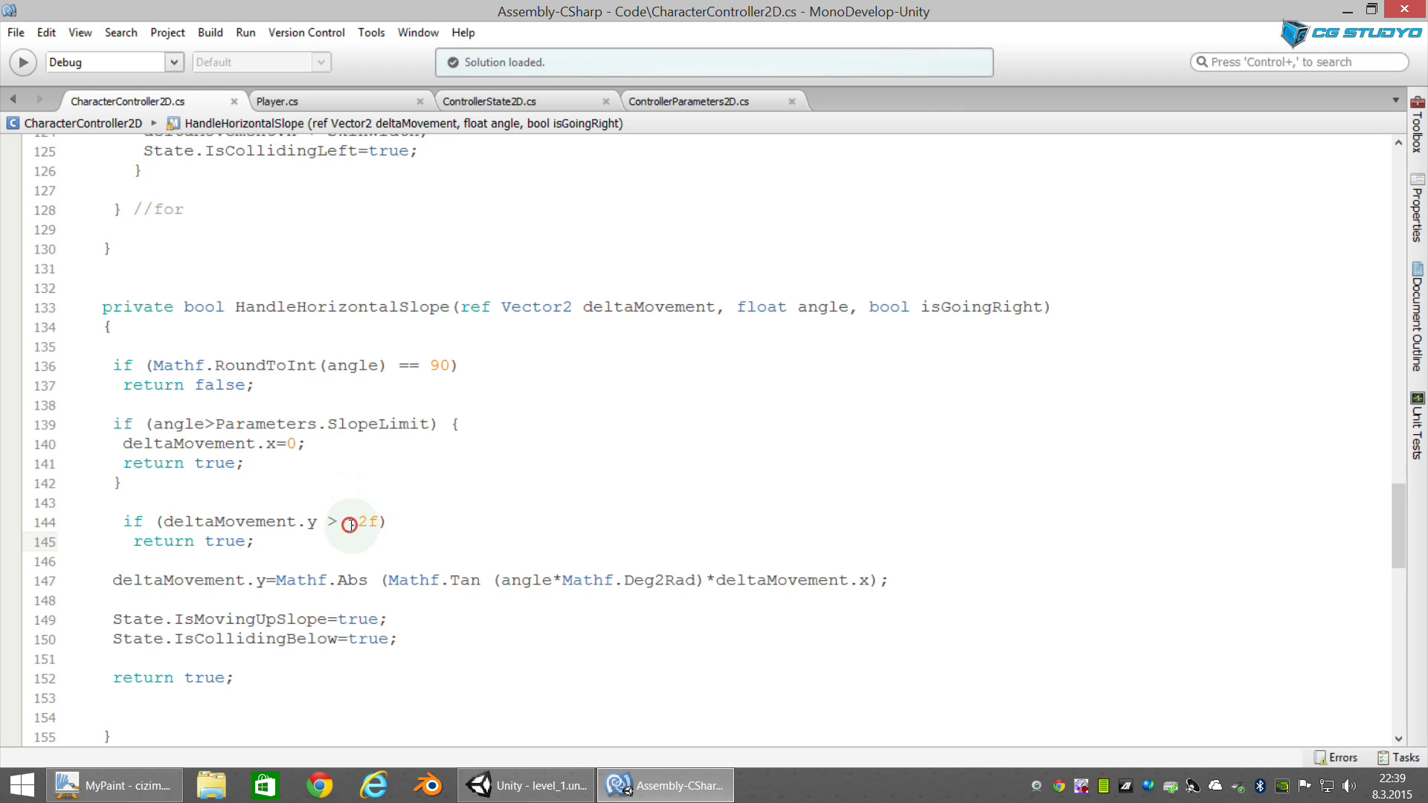
left_click(362, 539)
double_click(362, 520)
left_click(357, 540)
double_click(350, 520)
Step: Insert a leading 0 so the line 144 threshold reads 0.2f
left_click(366, 530)
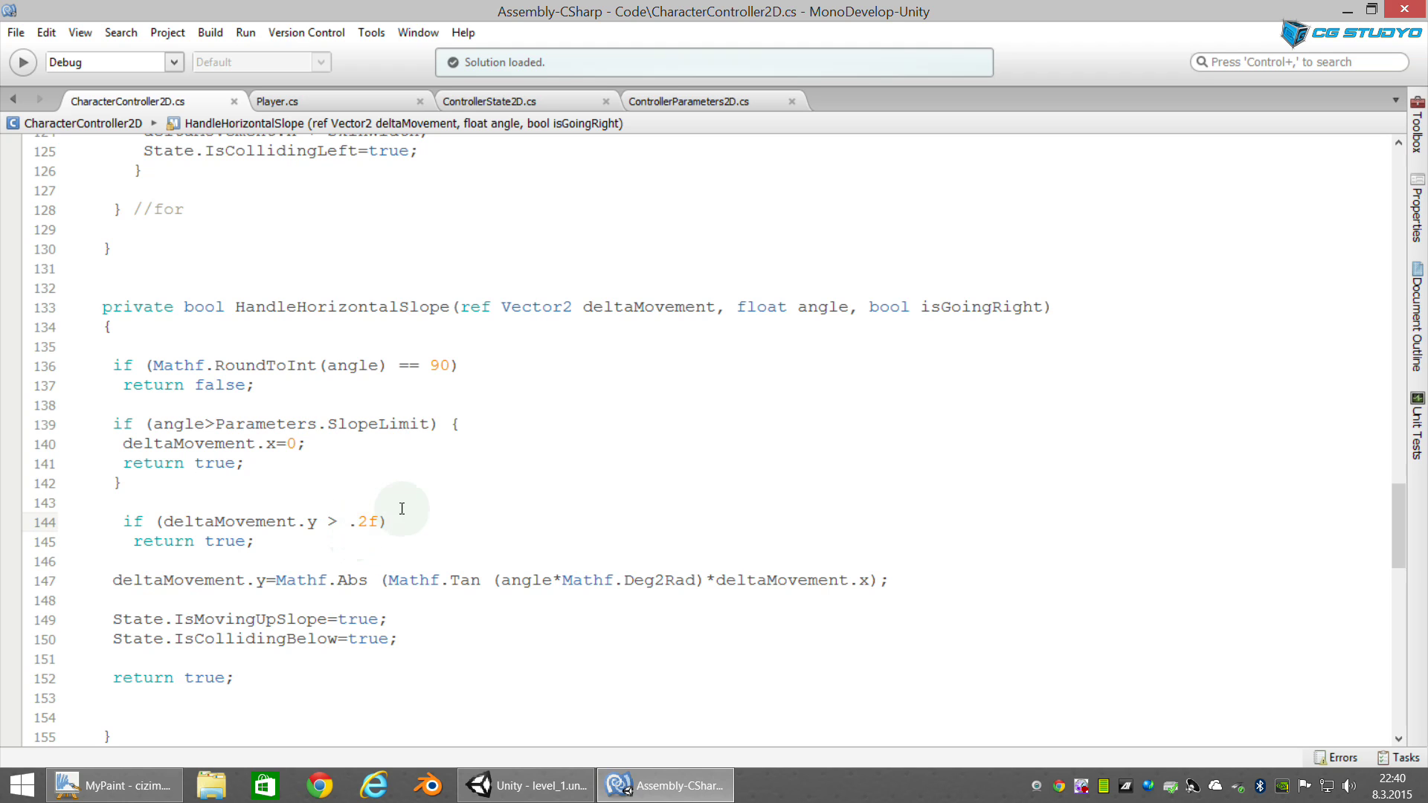
type("0")
left_click(354, 520)
left_click_drag(351, 520, 376, 521)
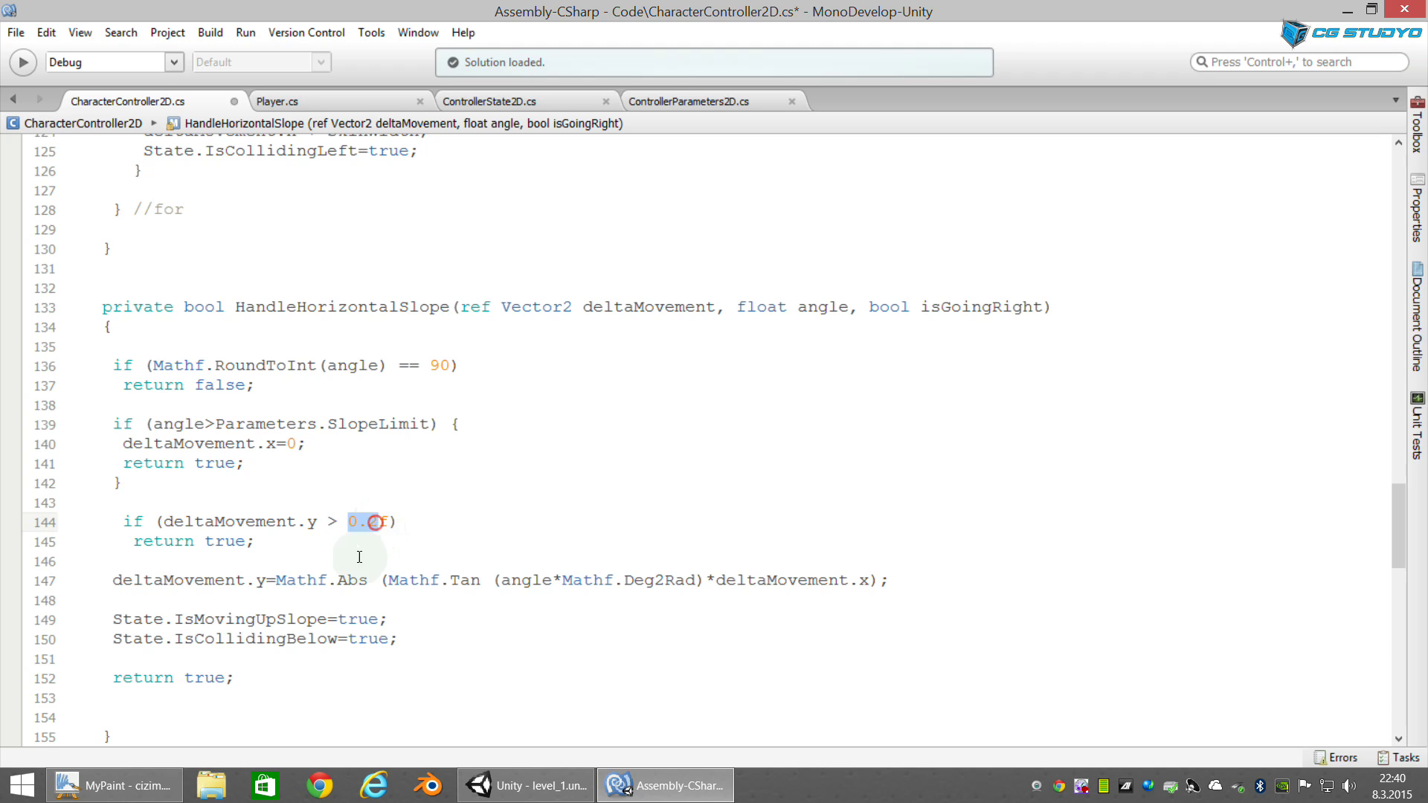
left_click(388, 522)
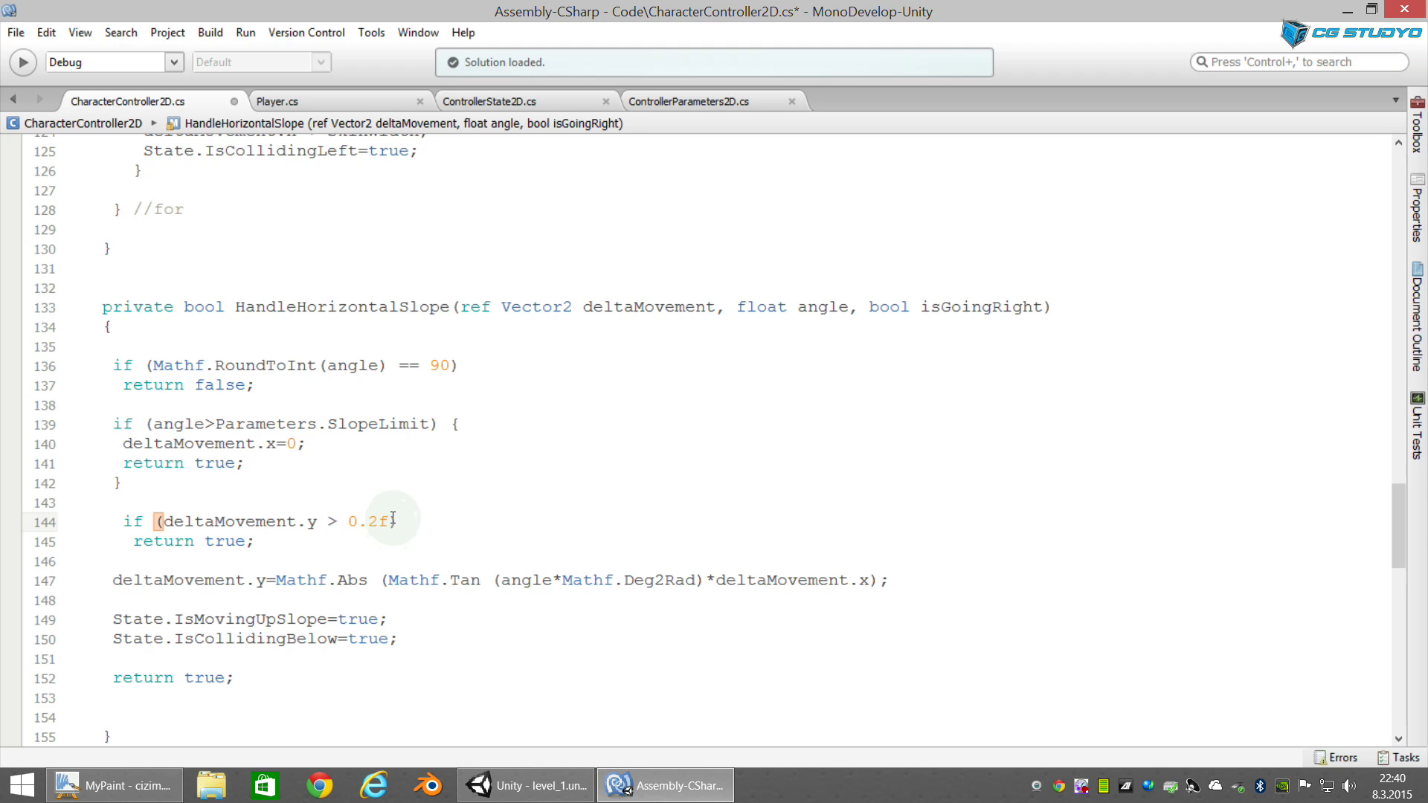
left_click_drag(351, 522, 373, 523)
left_click(236, 541)
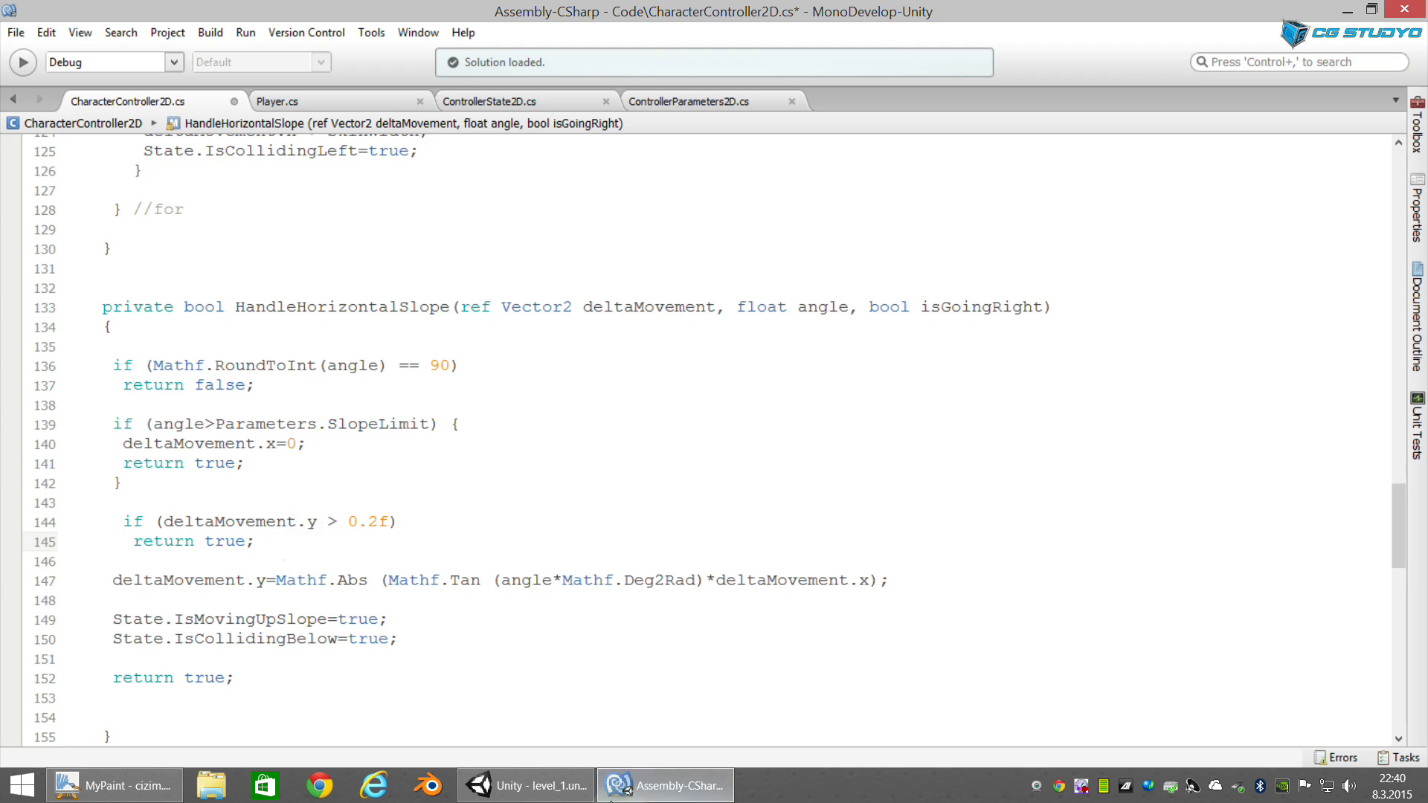
left_click(525, 785)
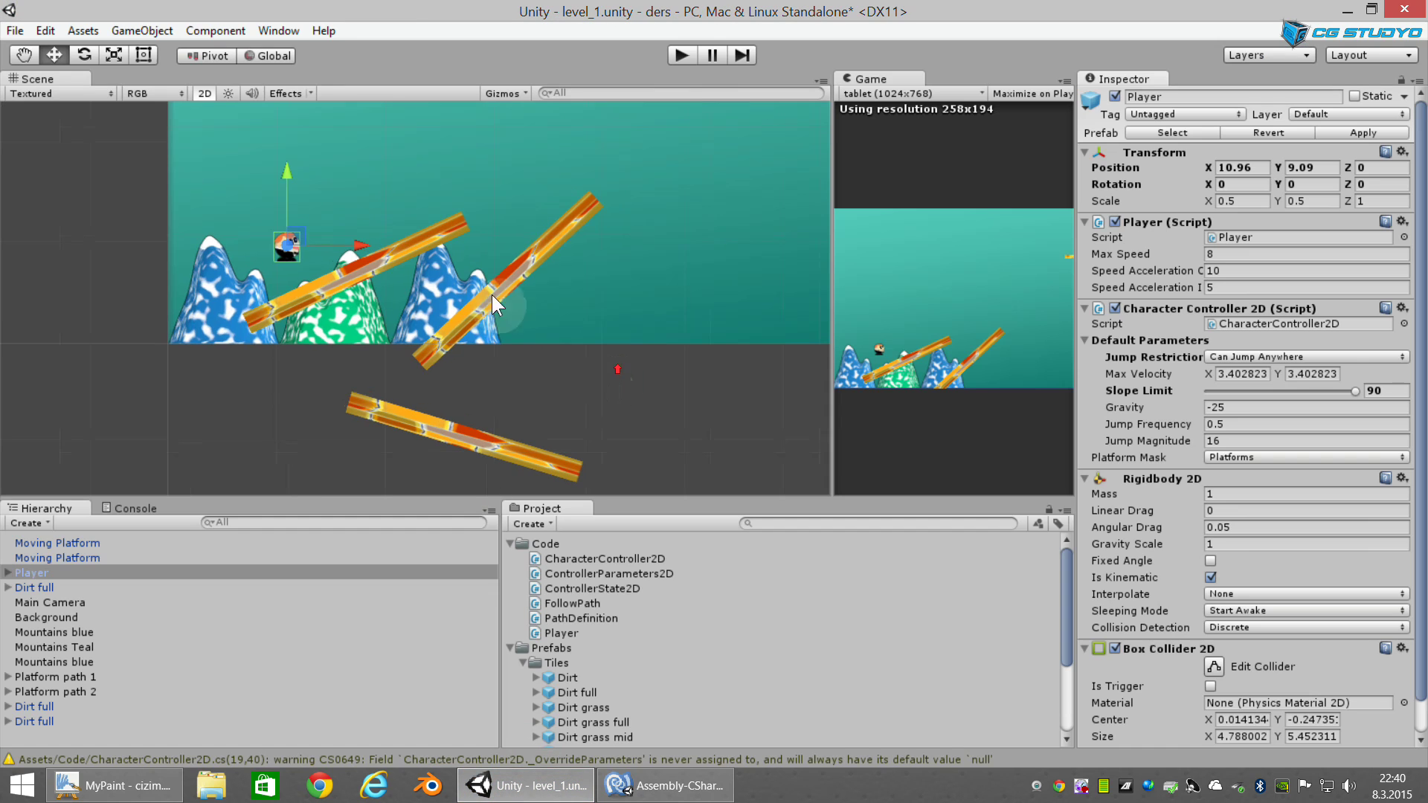
left_click(682, 56)
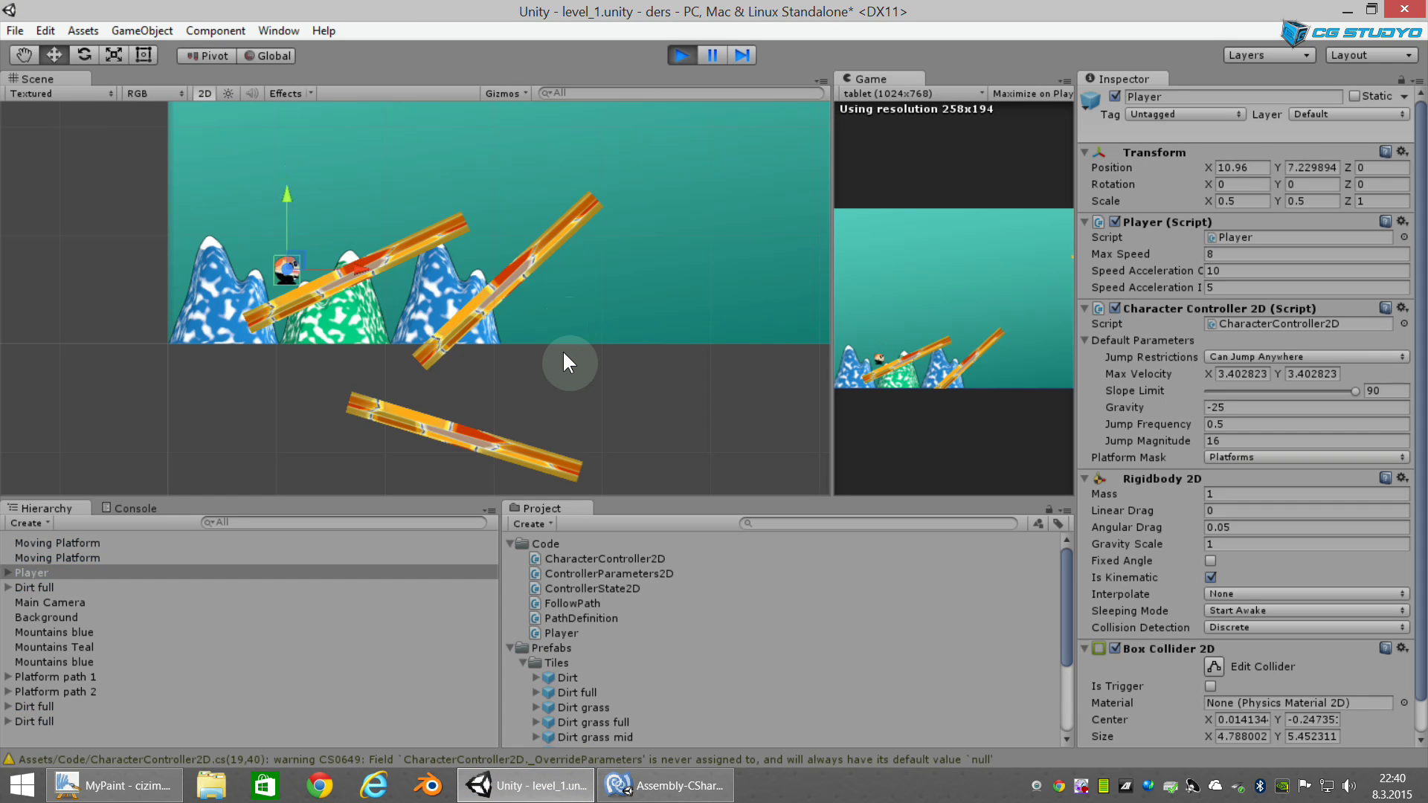
key("Right")
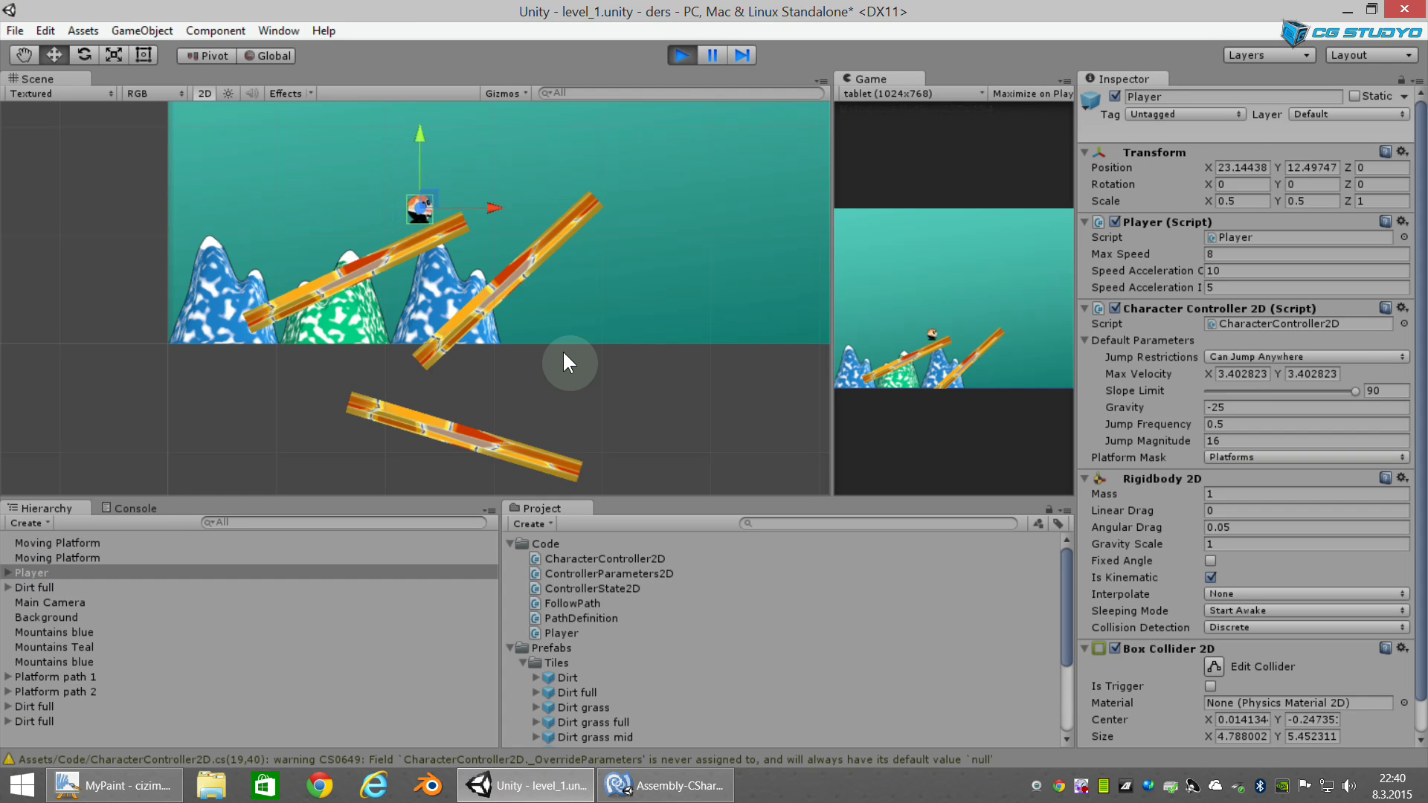
key("Left")
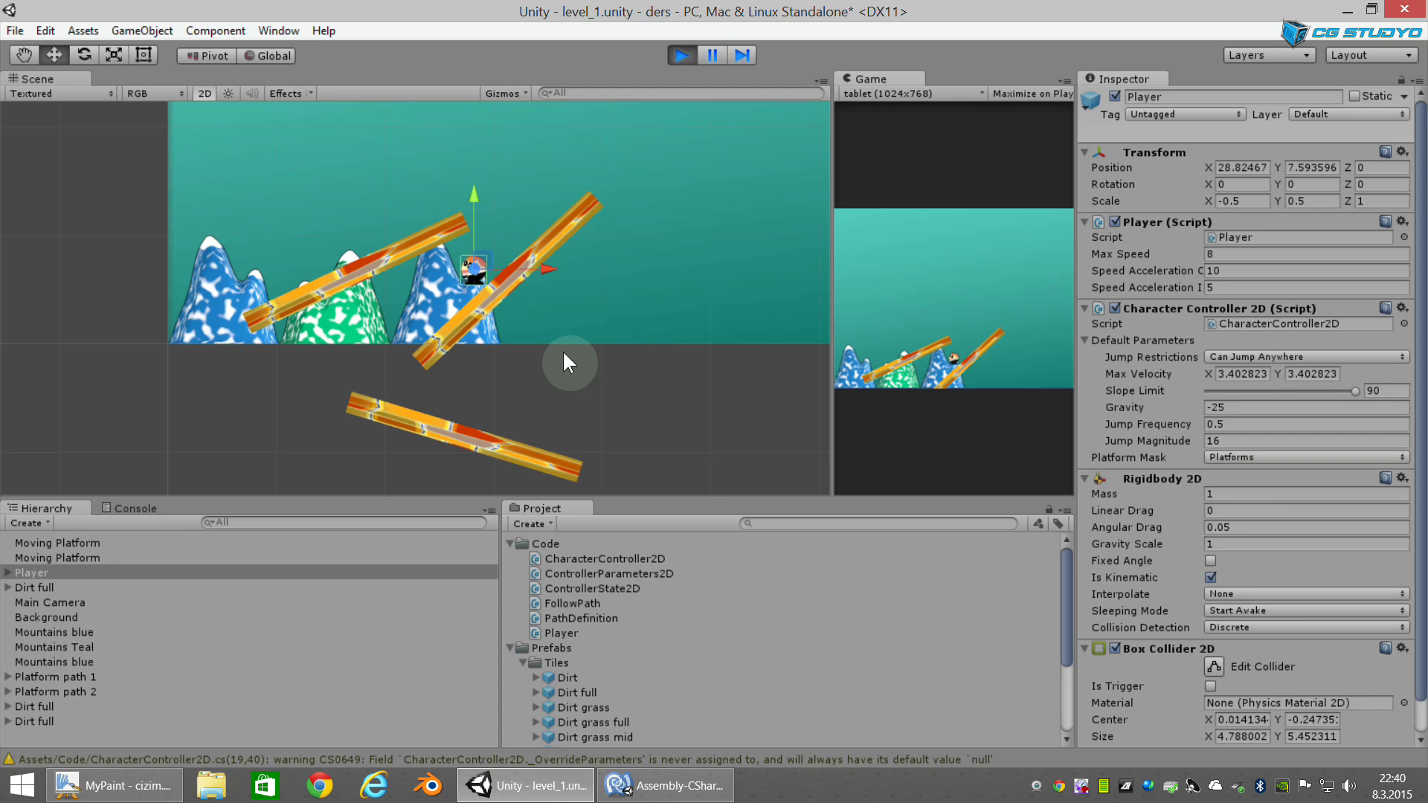
key("space")
key("Right")
key("Right")
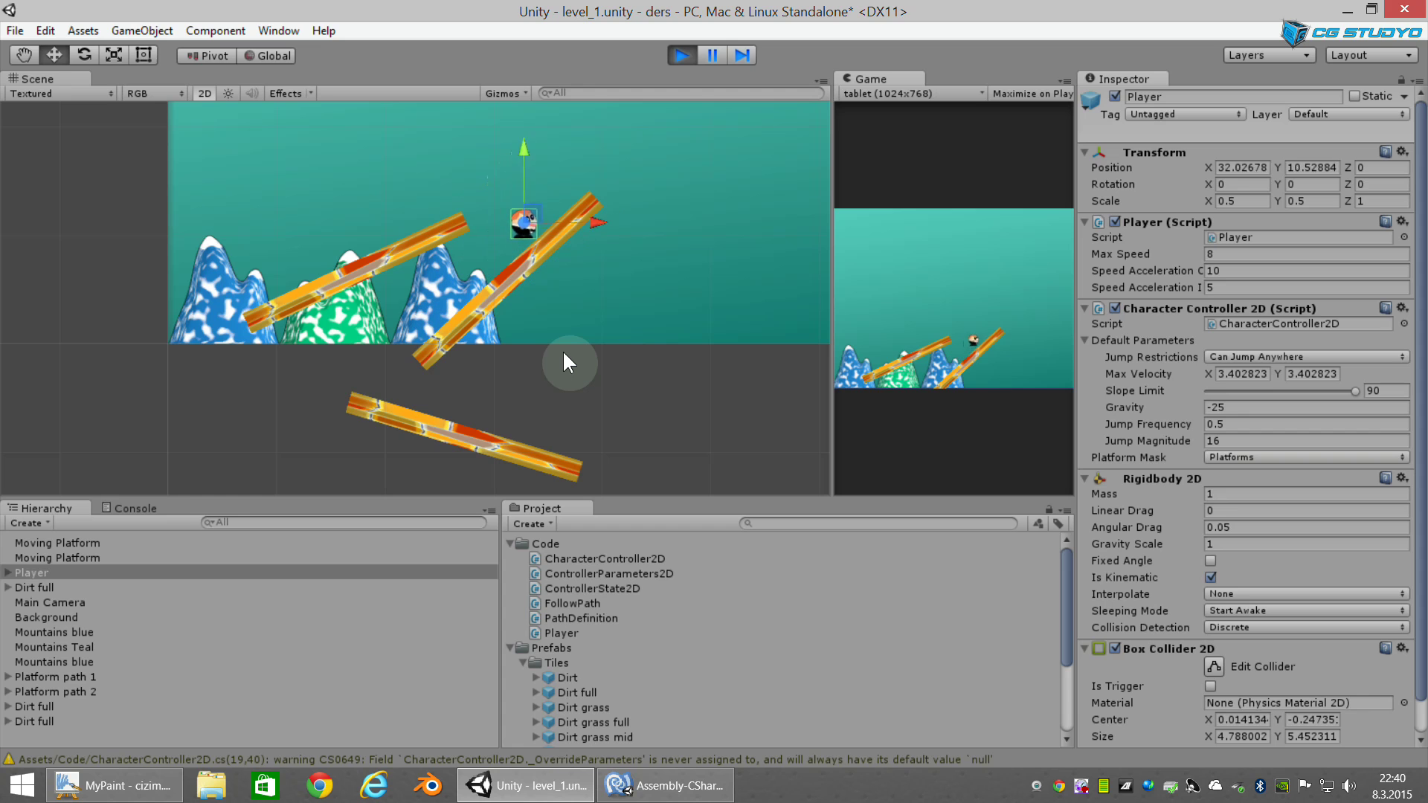
key("Left")
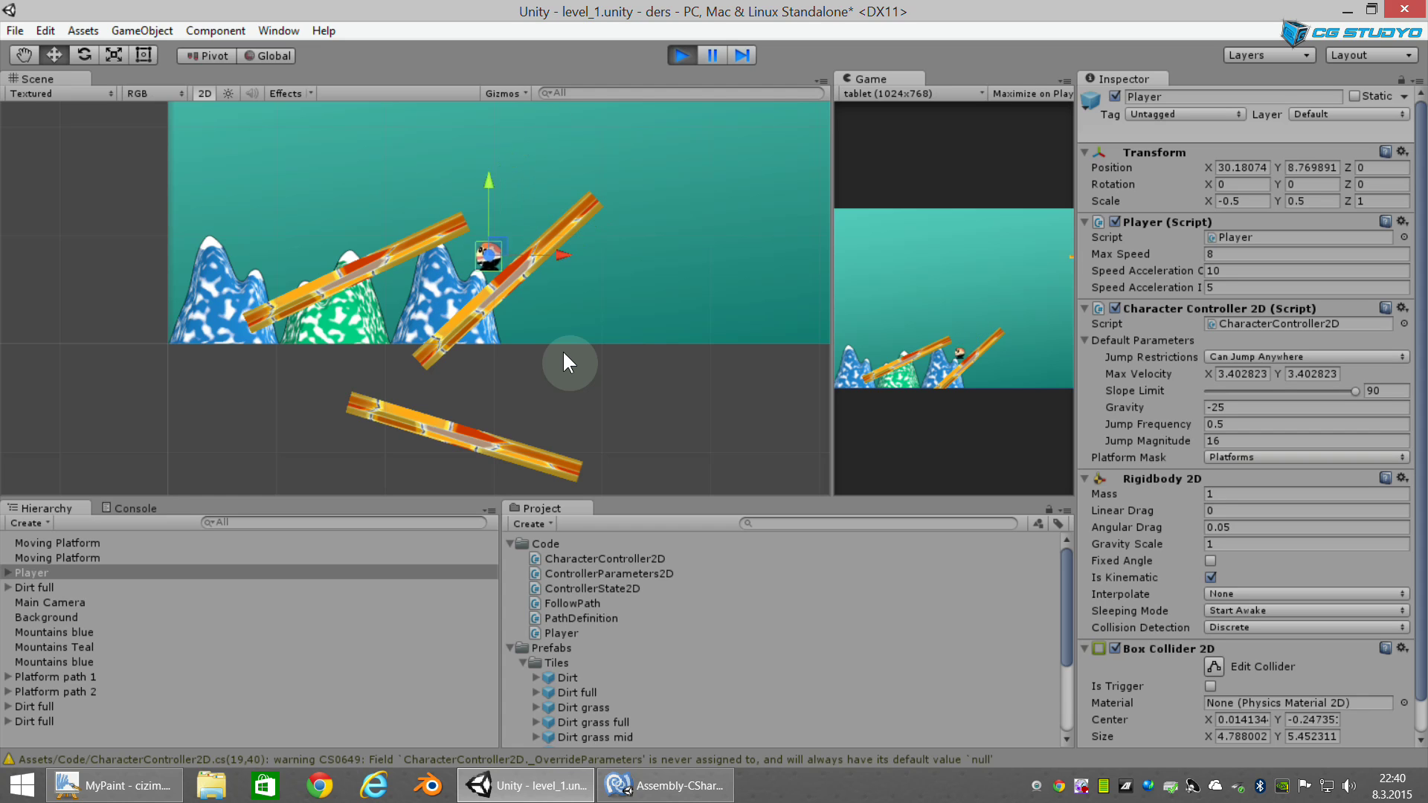
key("Right")
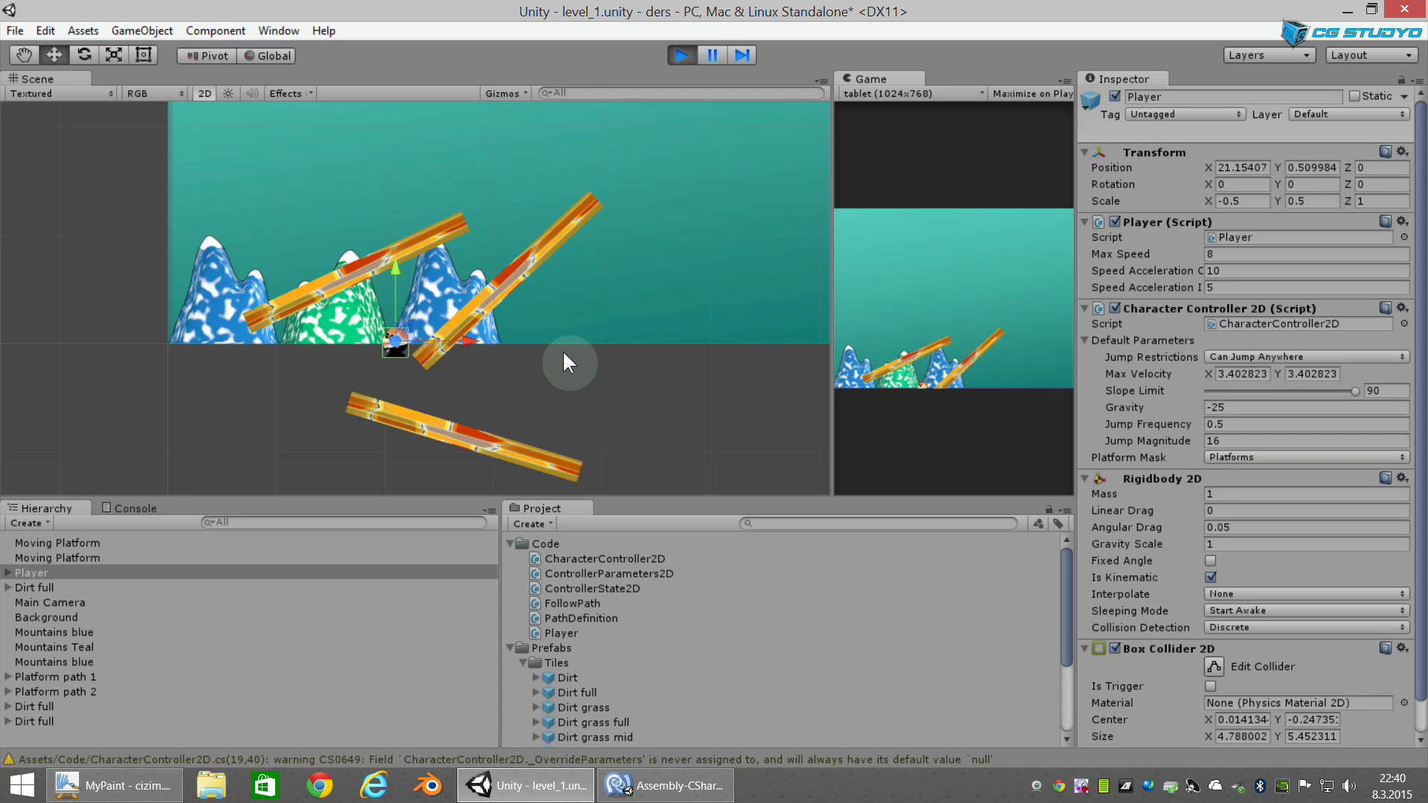
key("Right")
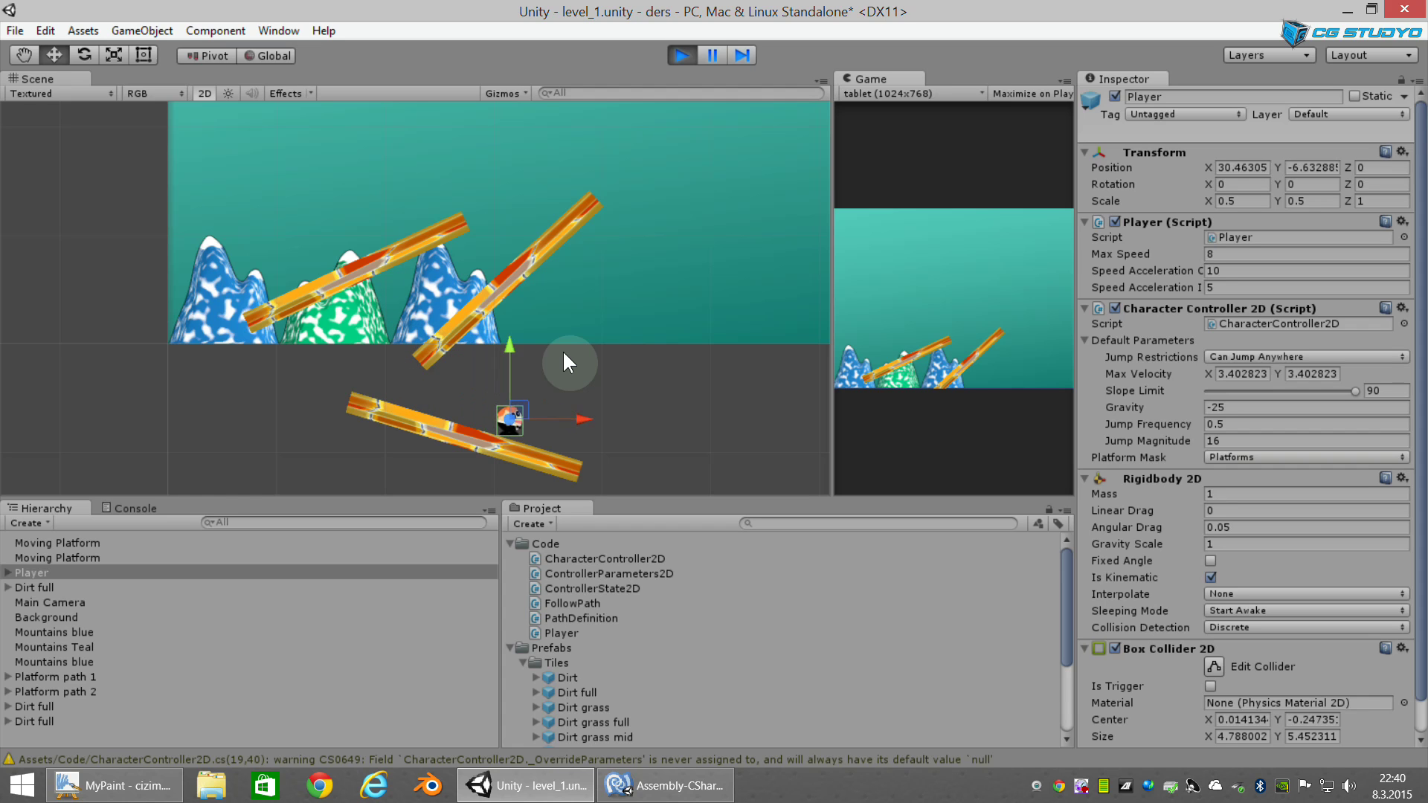
key("Left")
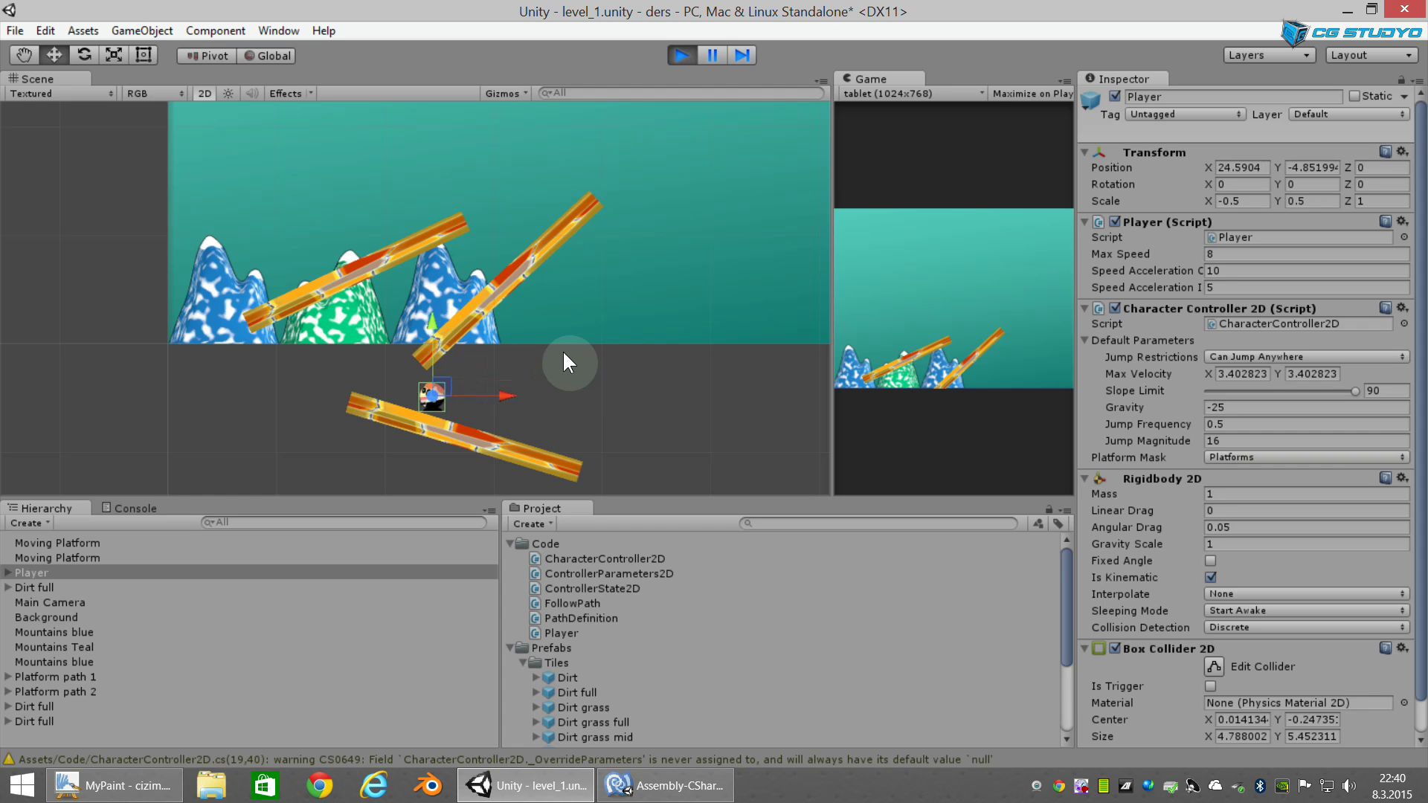
key("Right")
key("space")
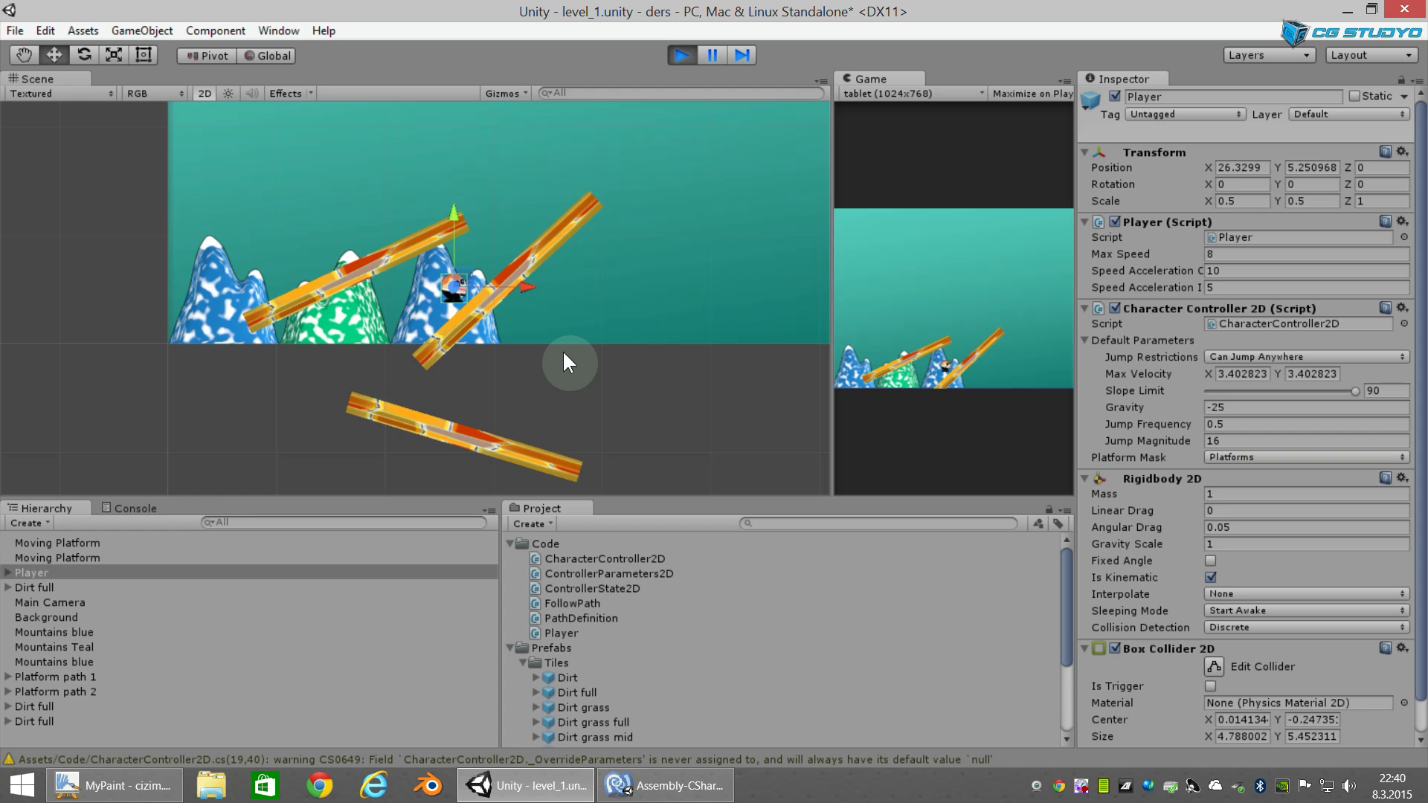
key("Left")
key("space")
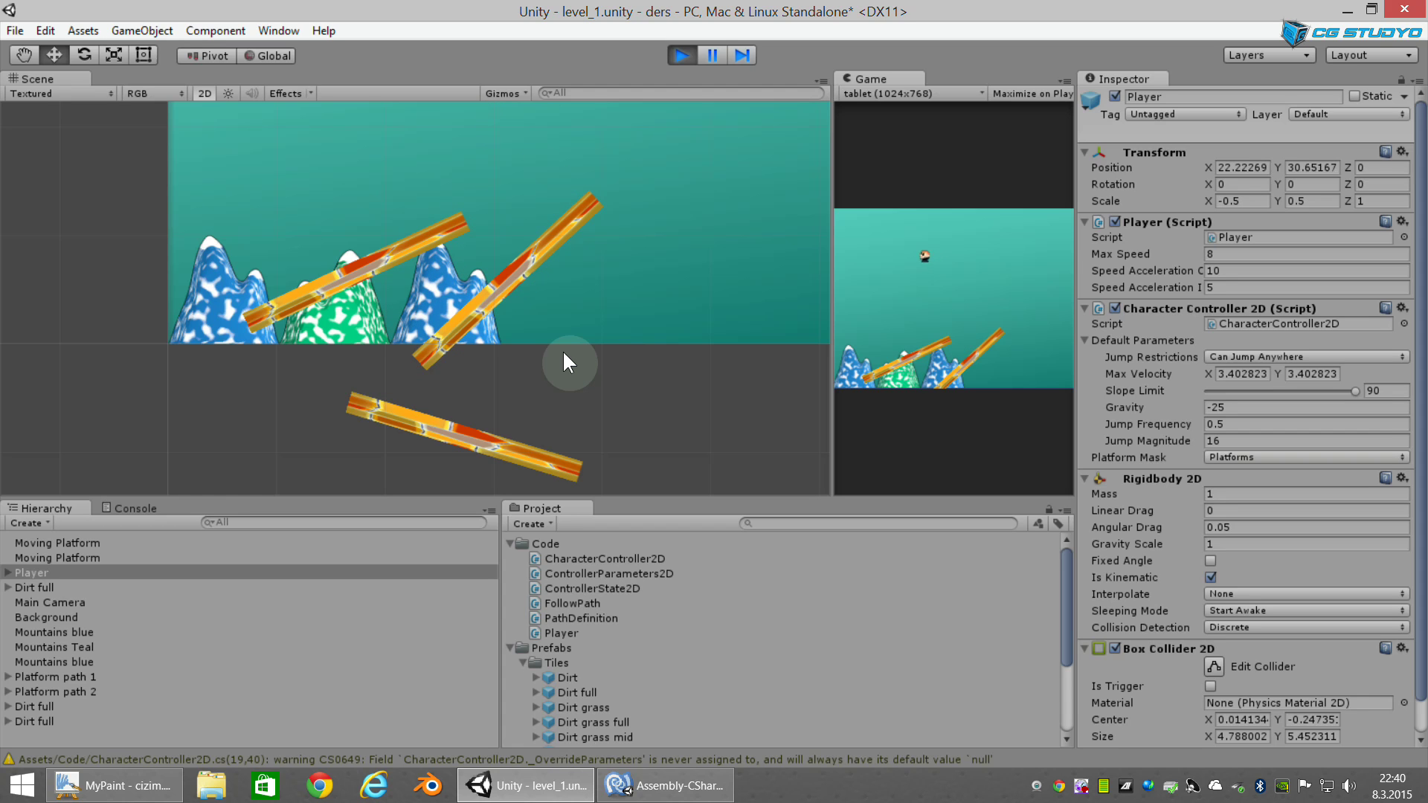
key("Left")
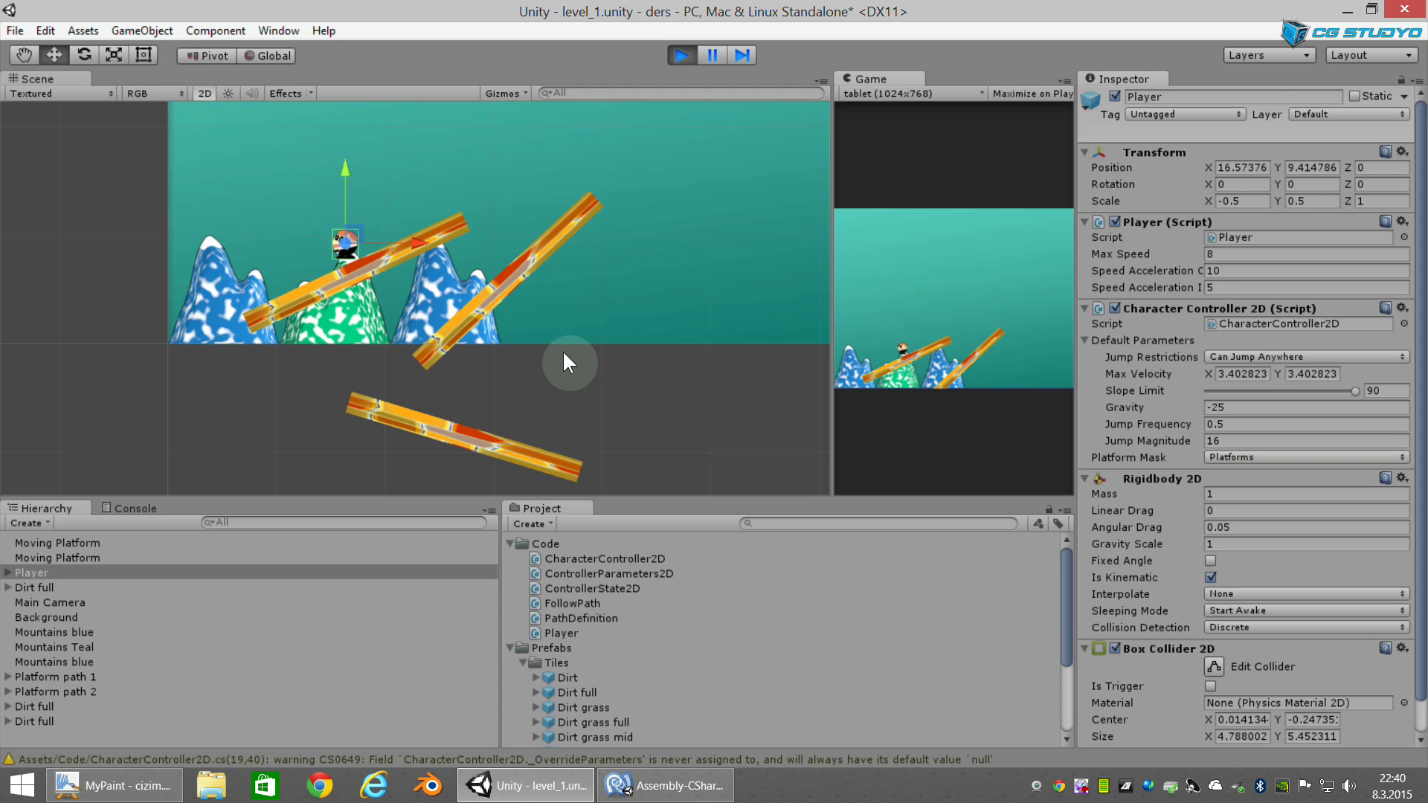
key("Right")
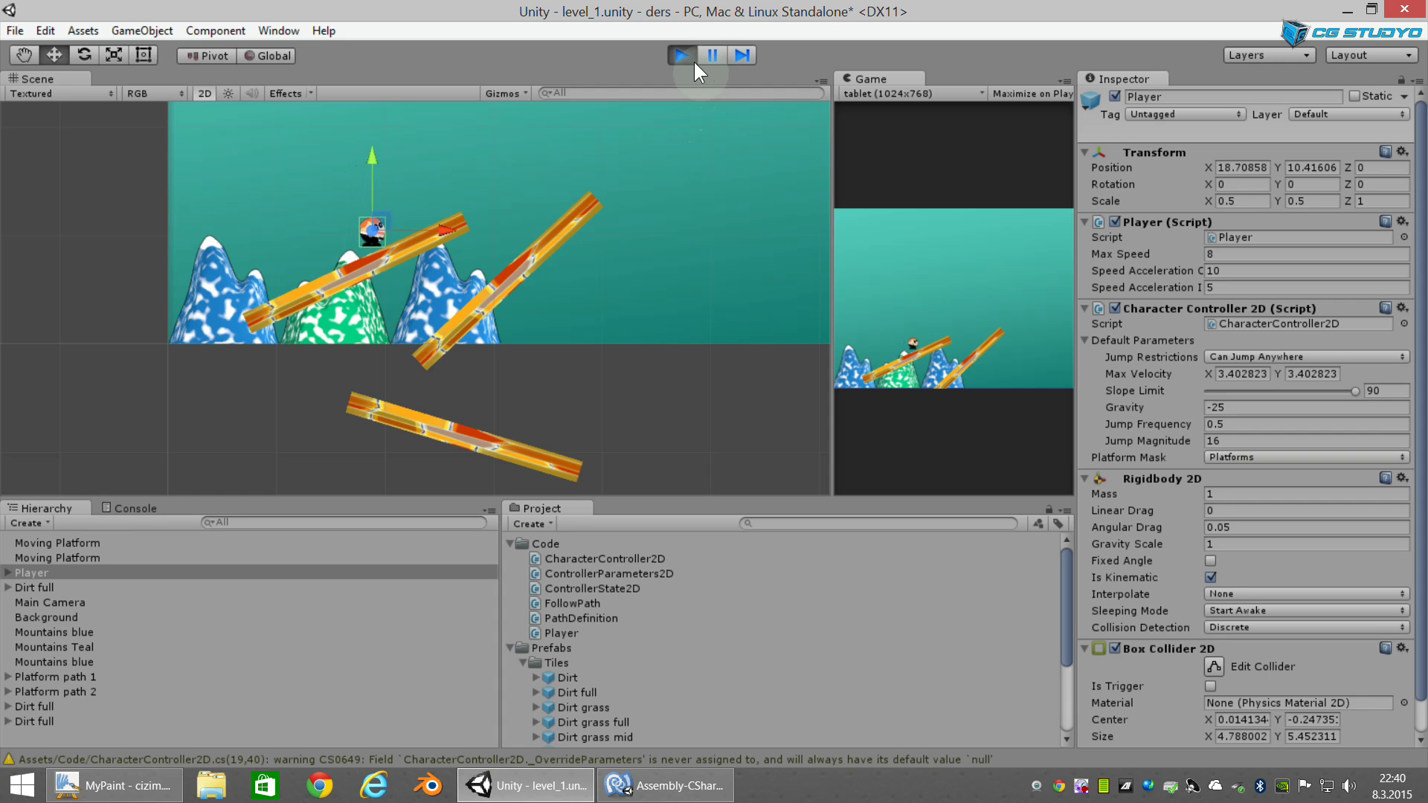
left_click(683, 57)
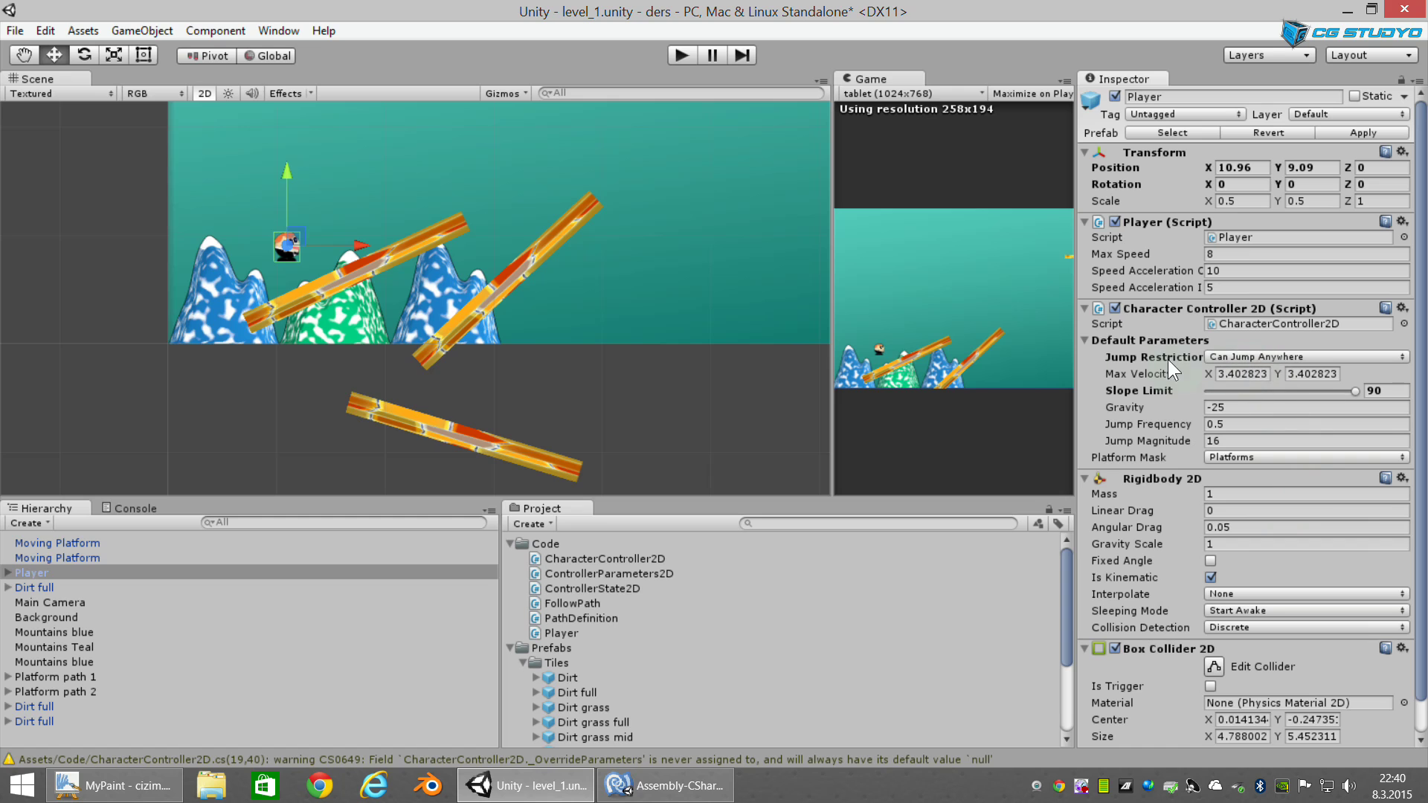
Step: Set Jump Restrictions to Can Jump On Ground and start a playtest
left_click(1228, 355)
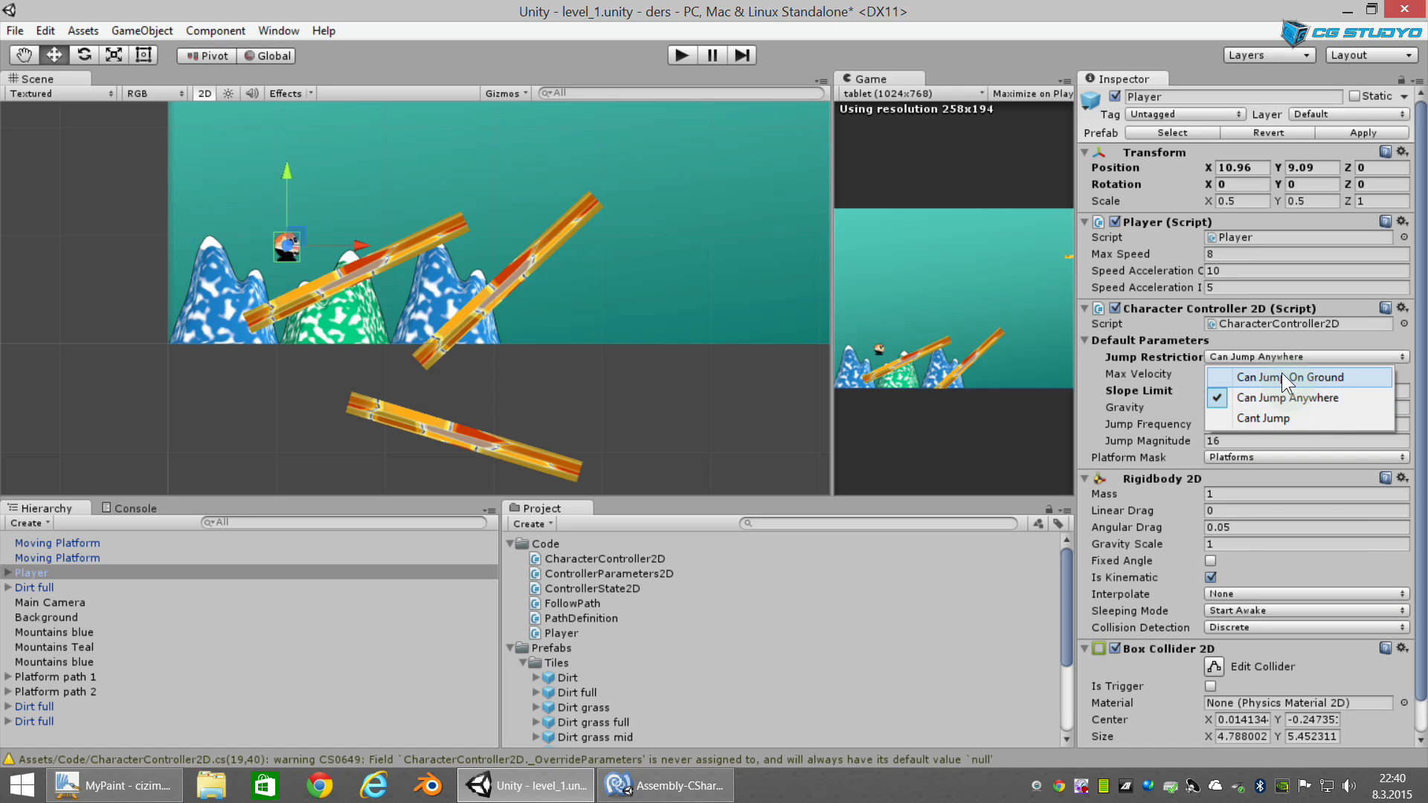
left_click(1287, 376)
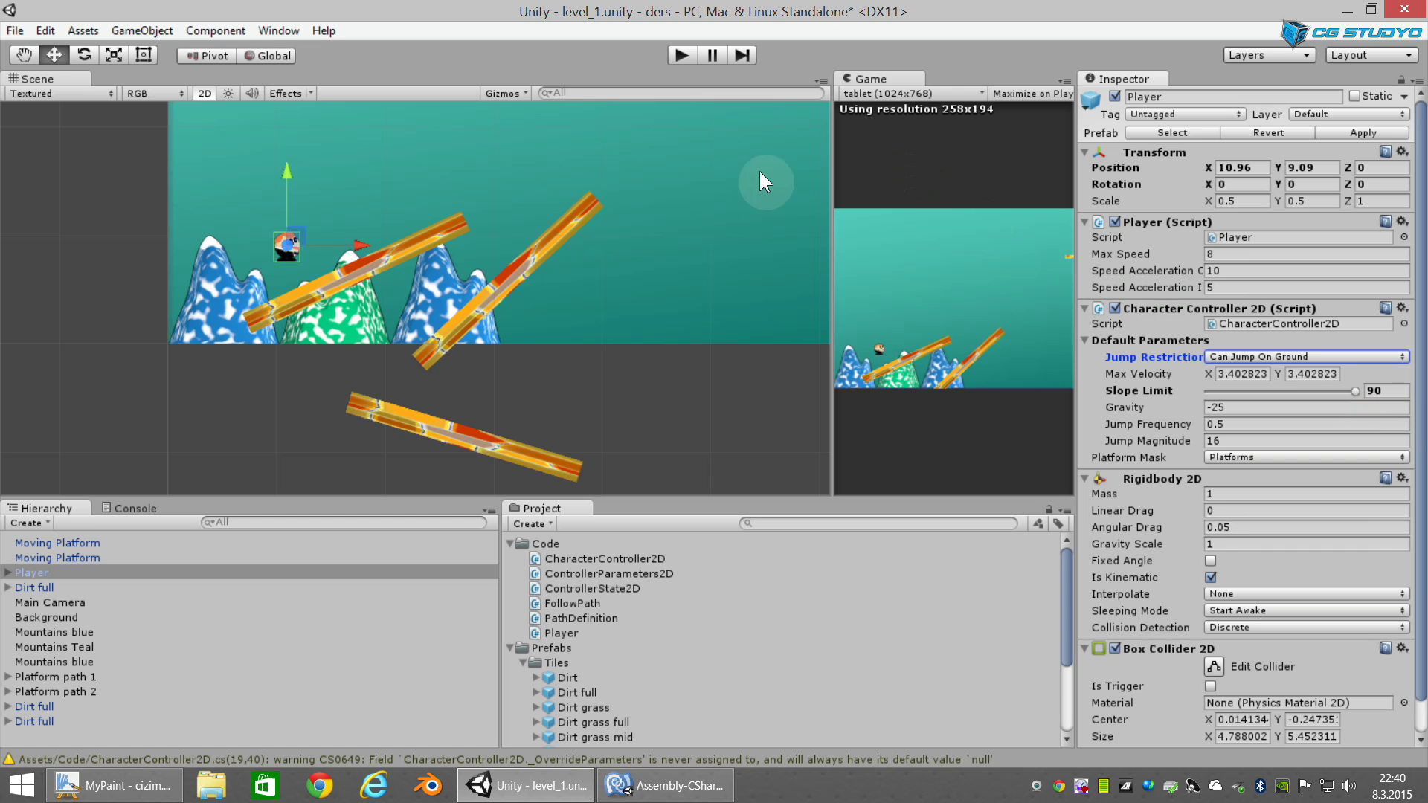
left_click(680, 53)
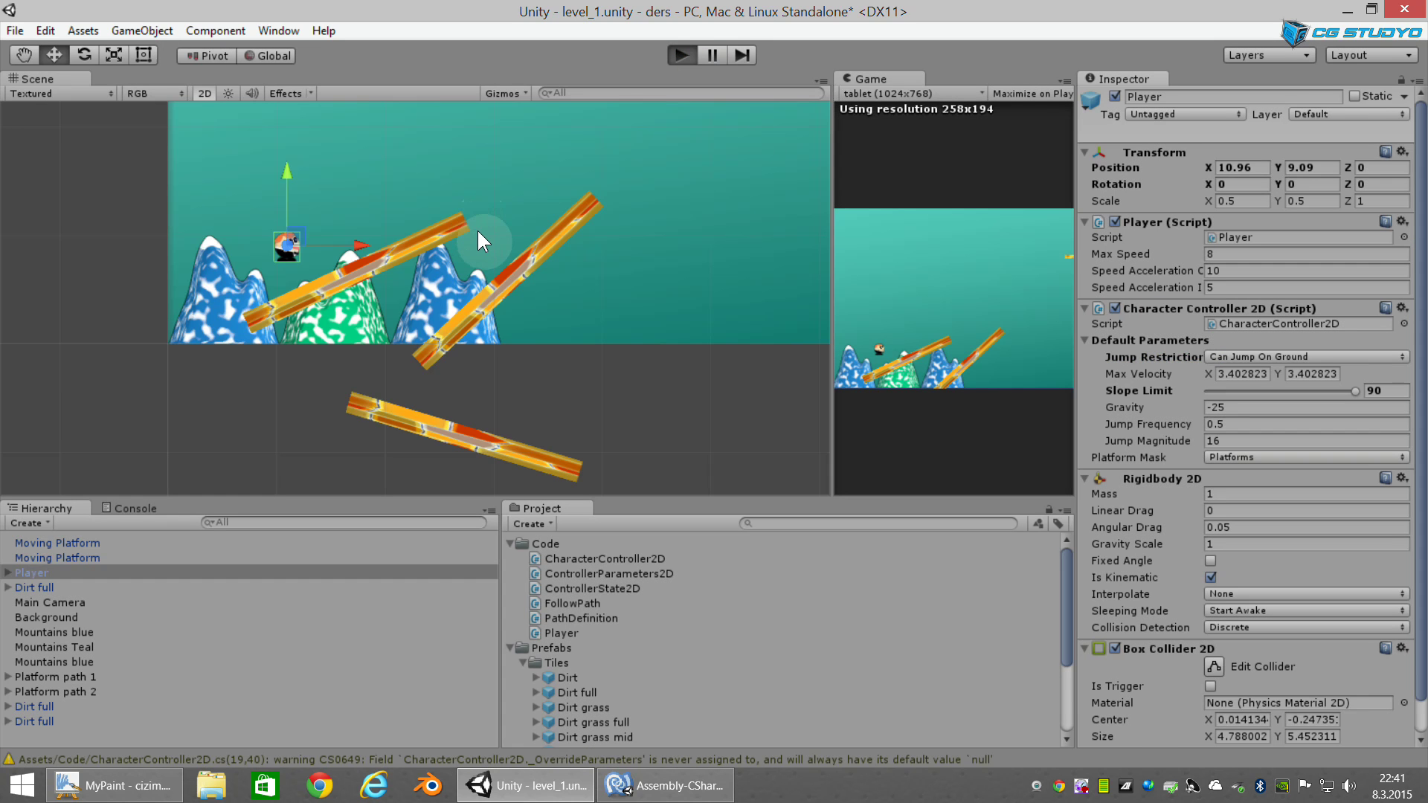
Step: Jump the player left and right along the lower platform and onto the upper one
key("Right")
key("space")
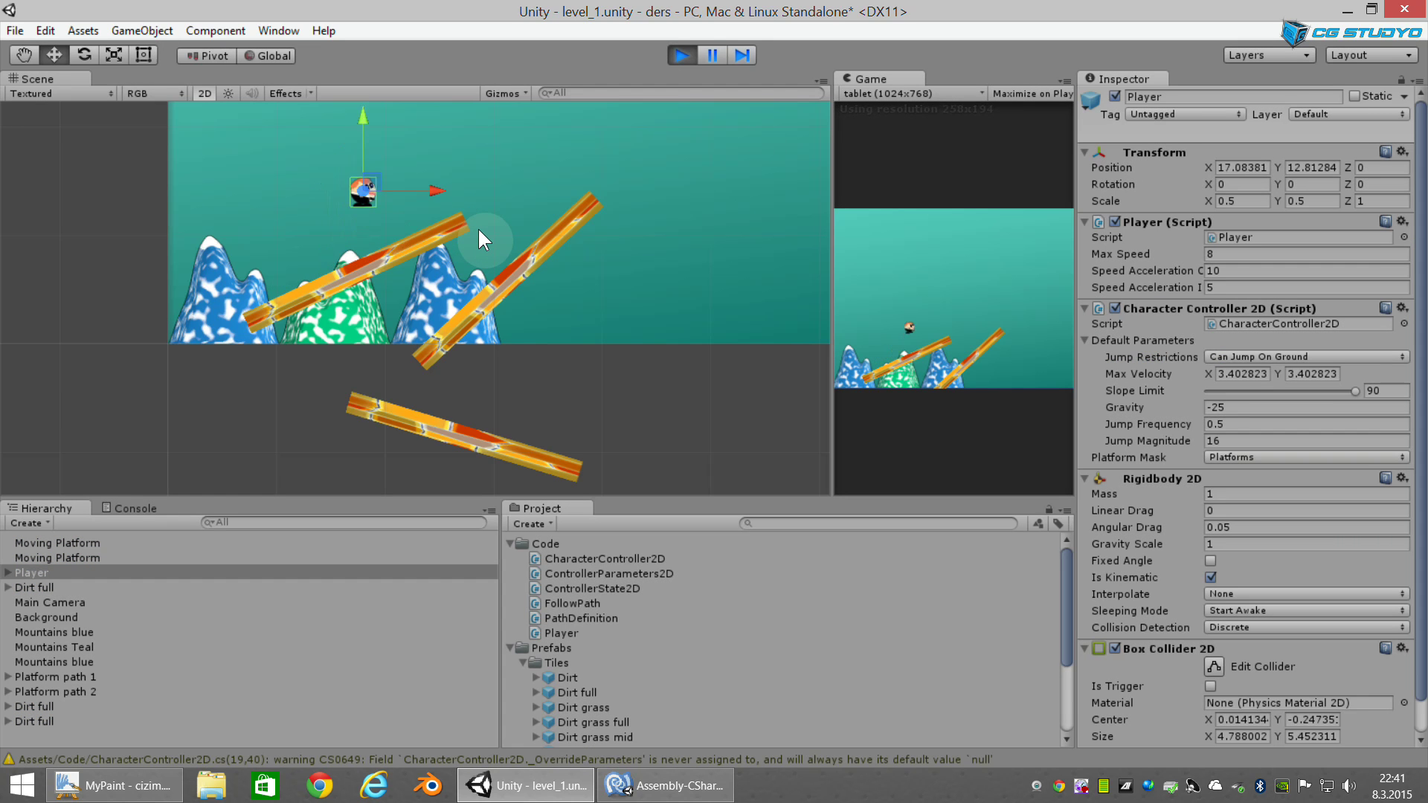
key("space")
key("Left")
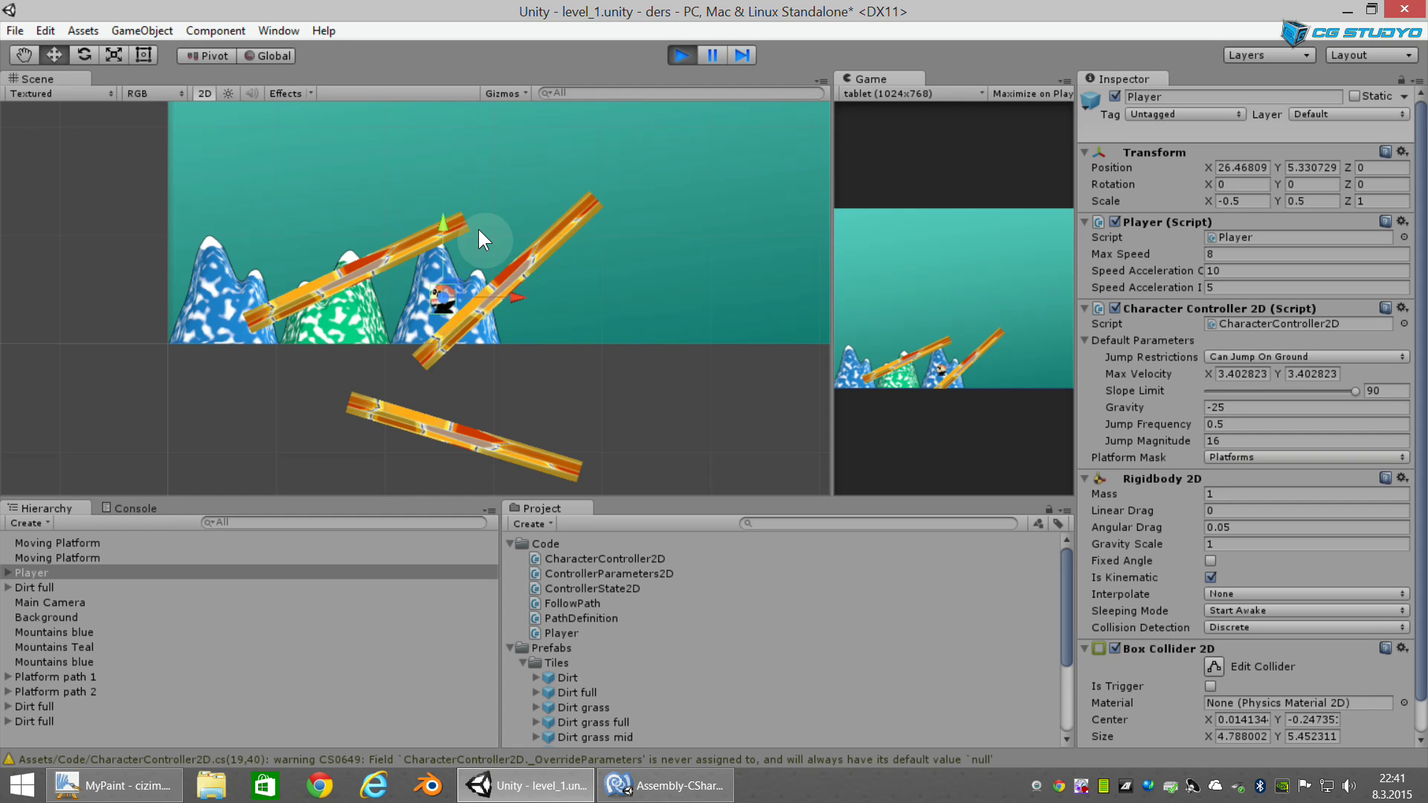
key("Right")
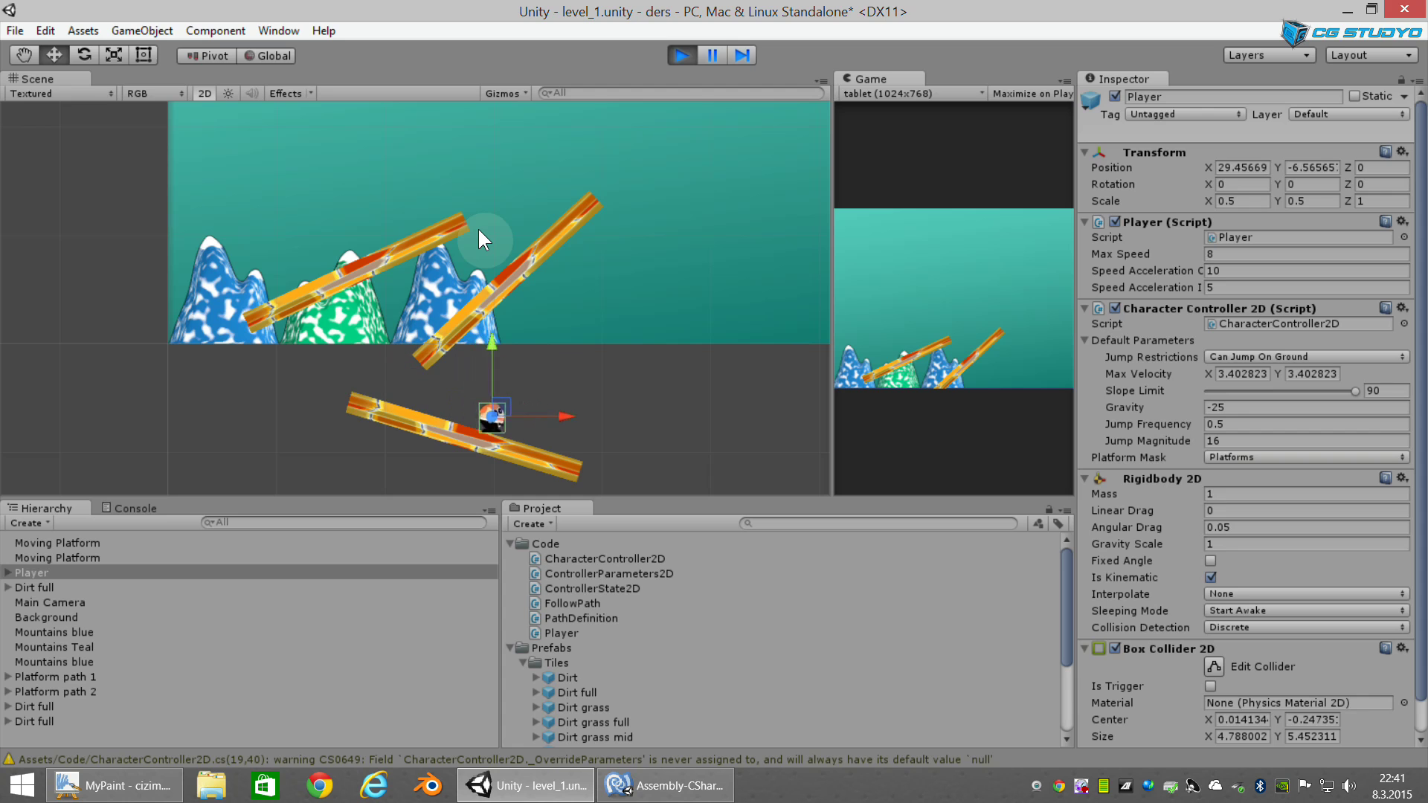
key("Left")
key("space")
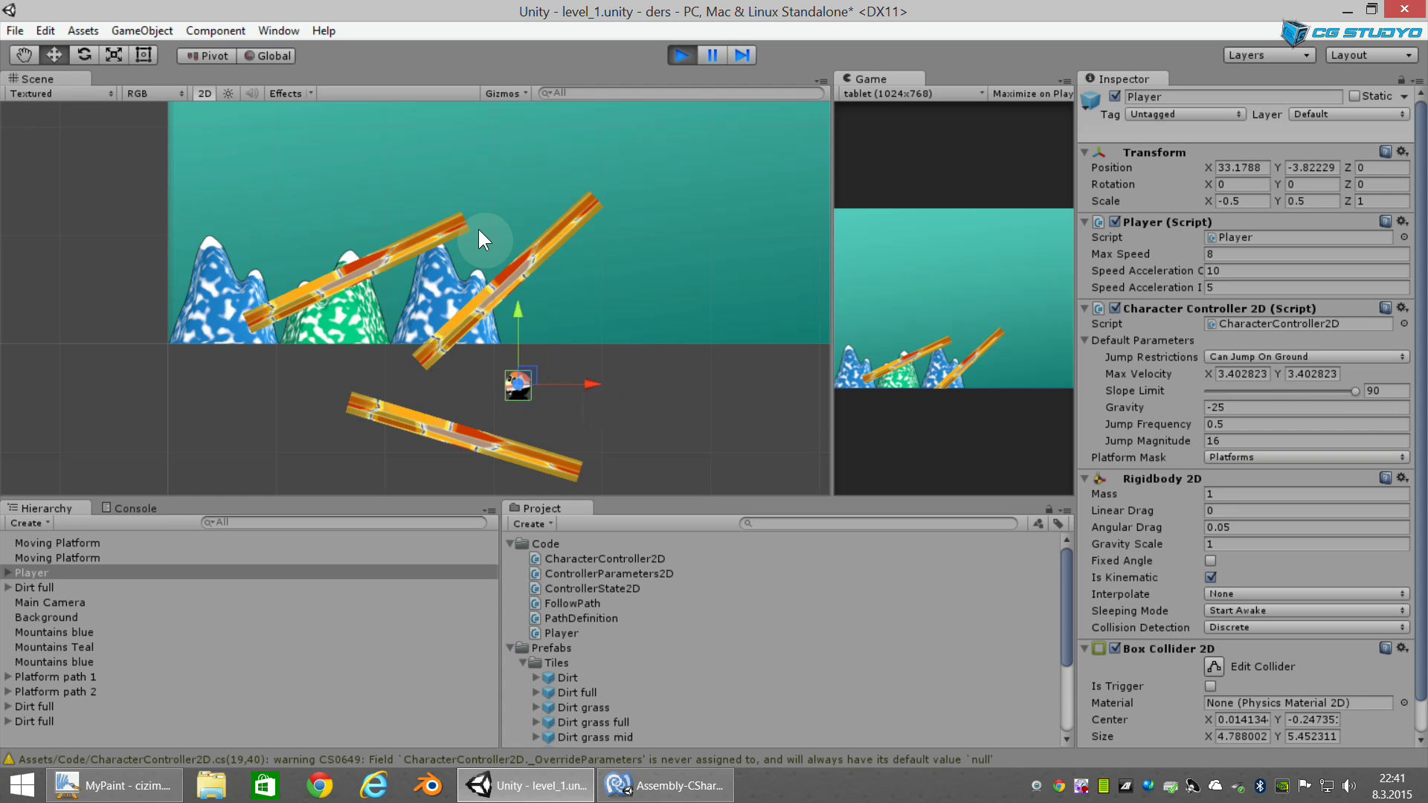
key("Right")
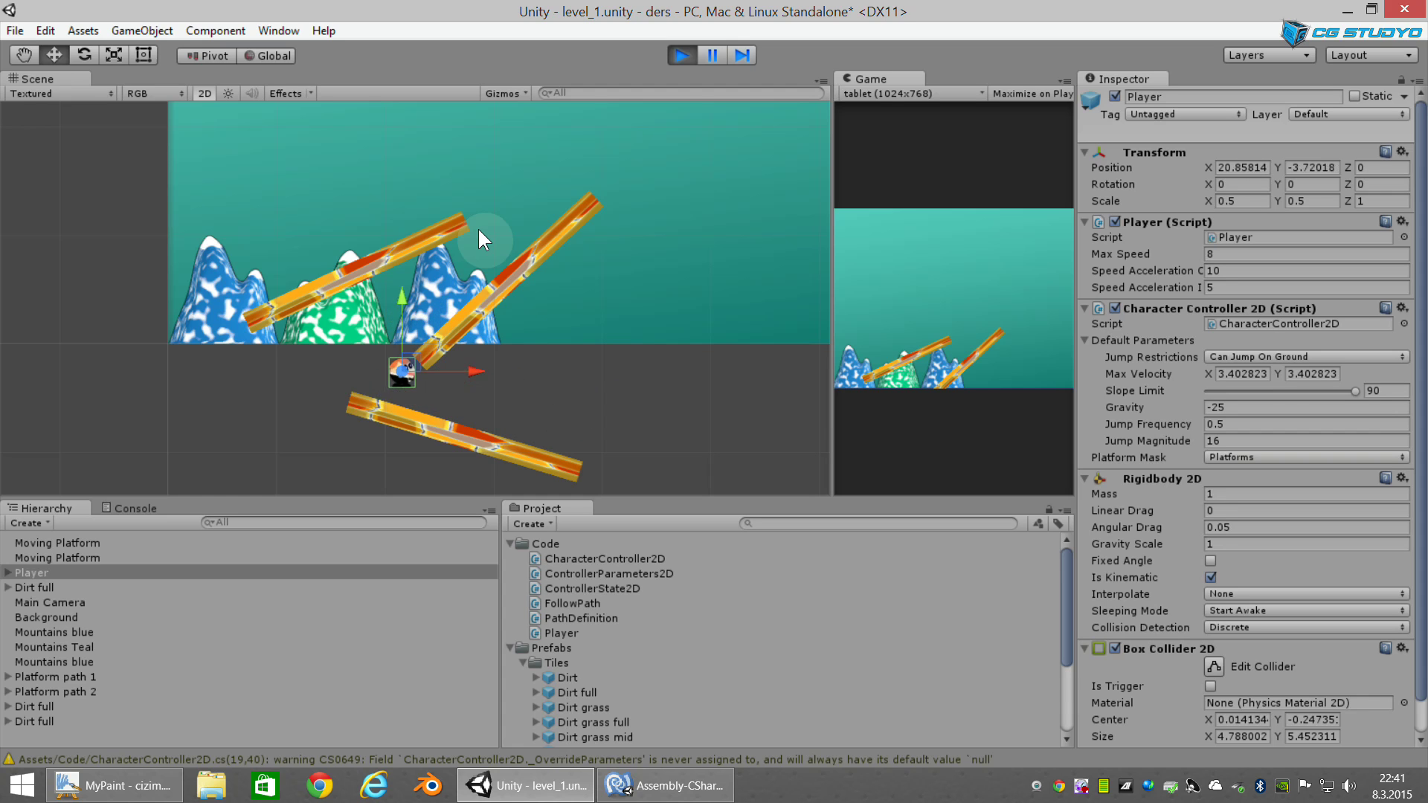
key("space")
key("space")
Step: Climb the player up the steep ramp, then drop onto and walk the lowest sloped platform
key("Left")
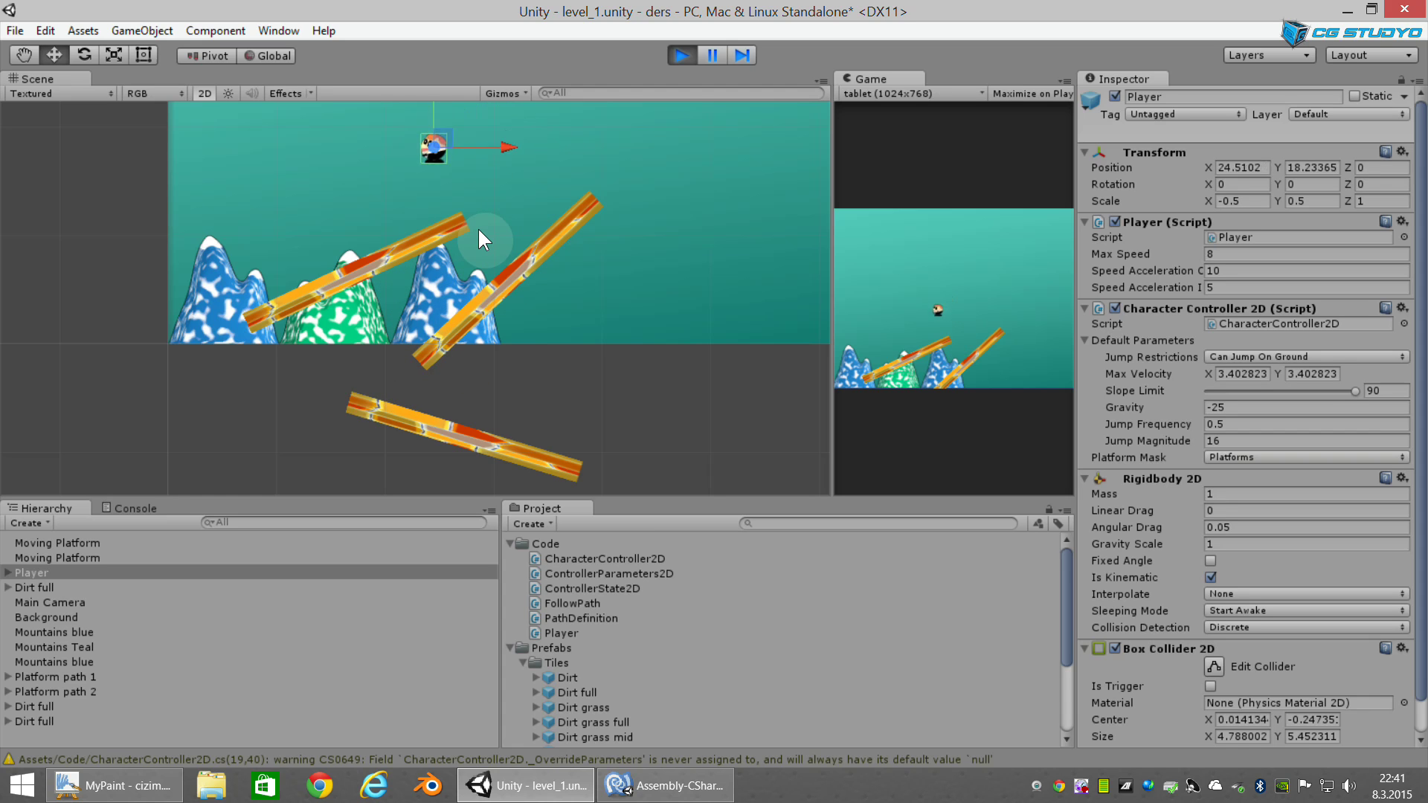
key("Right")
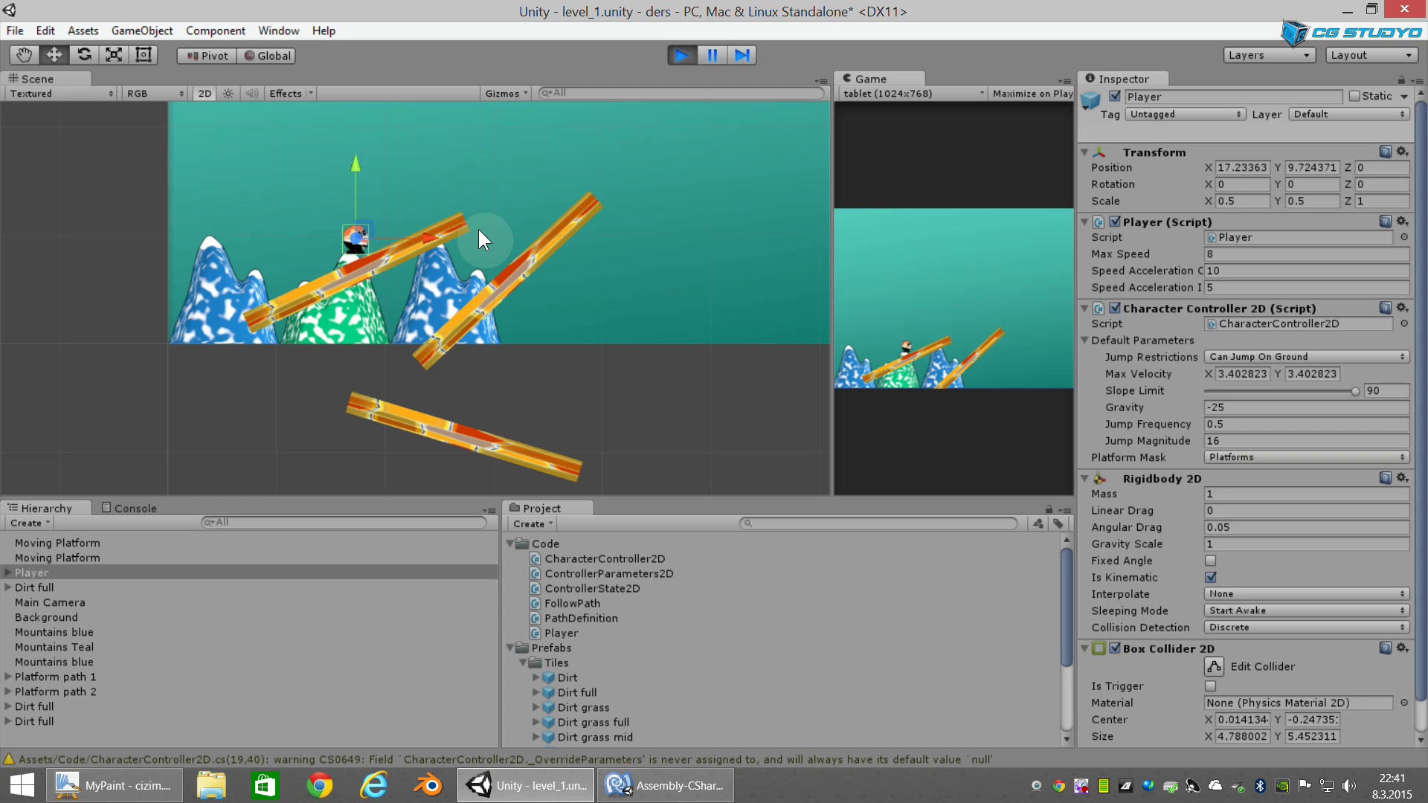
key("Left")
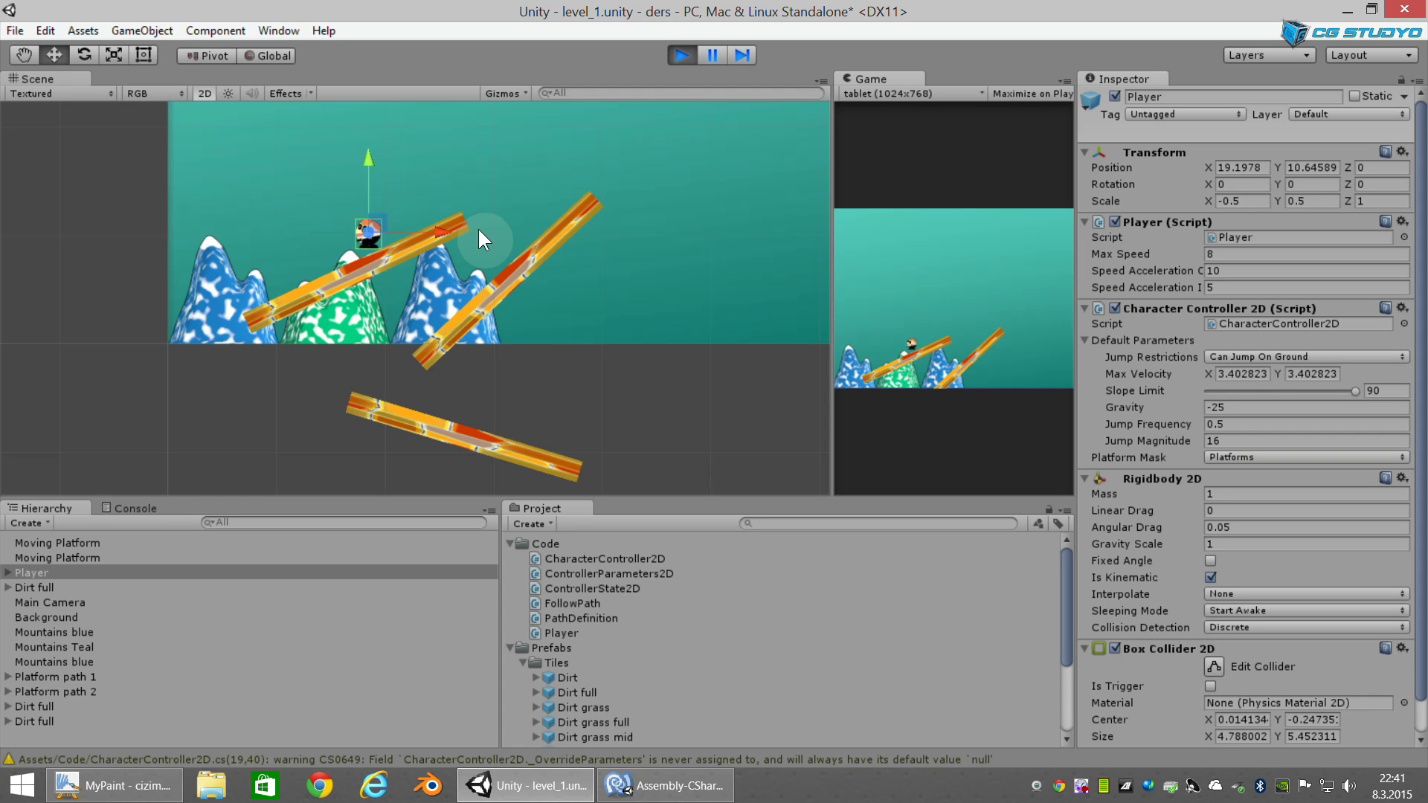
key("Right")
key("space")
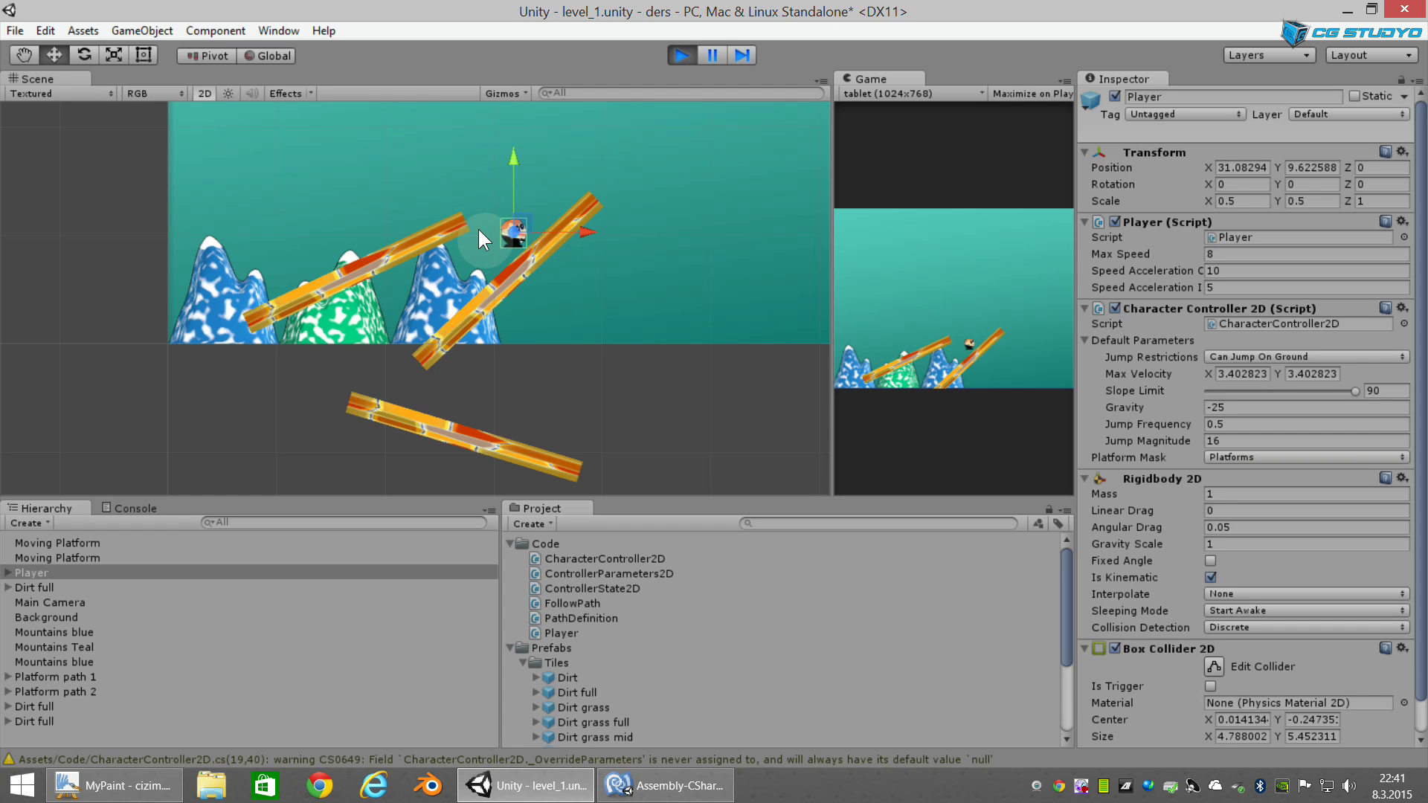
key("Right")
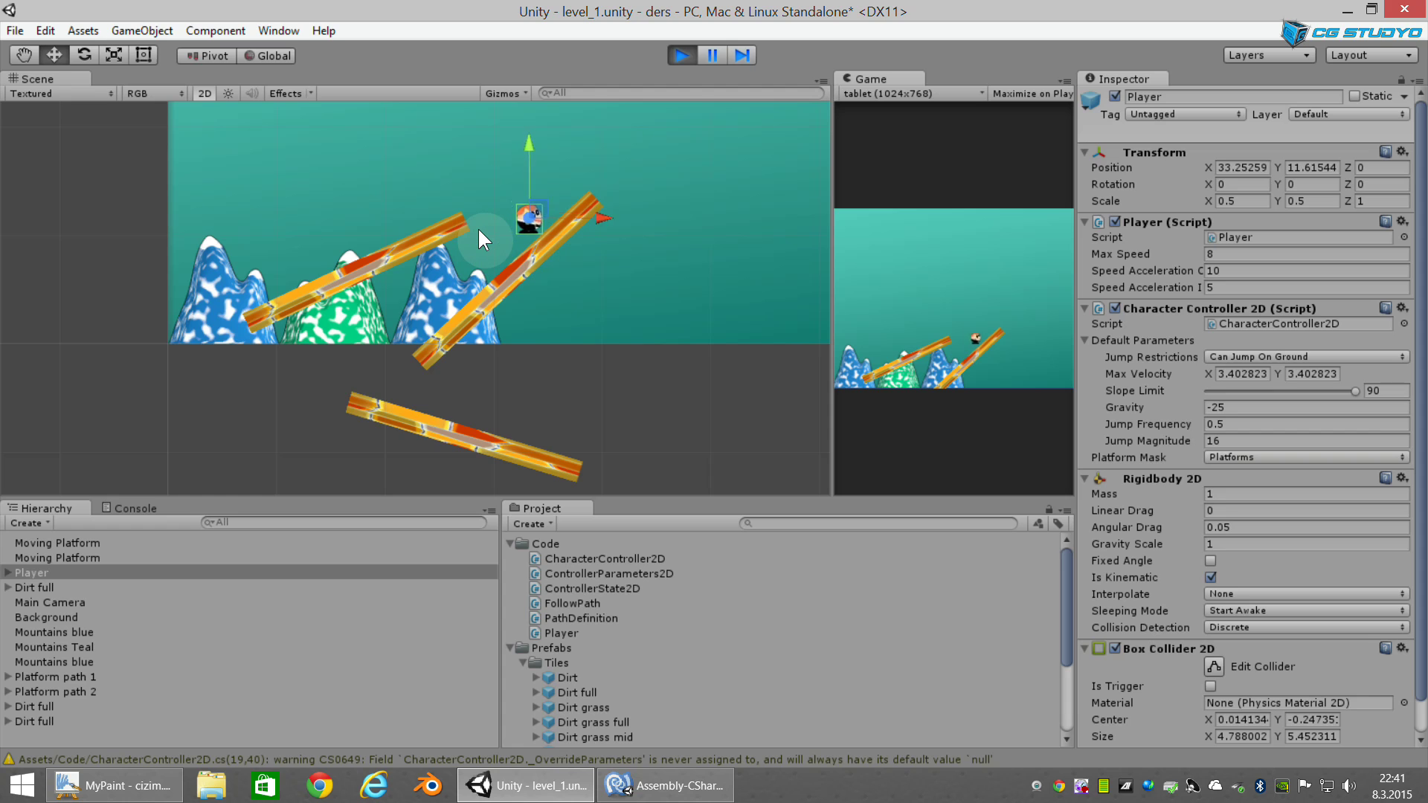
key("Left")
key("Right")
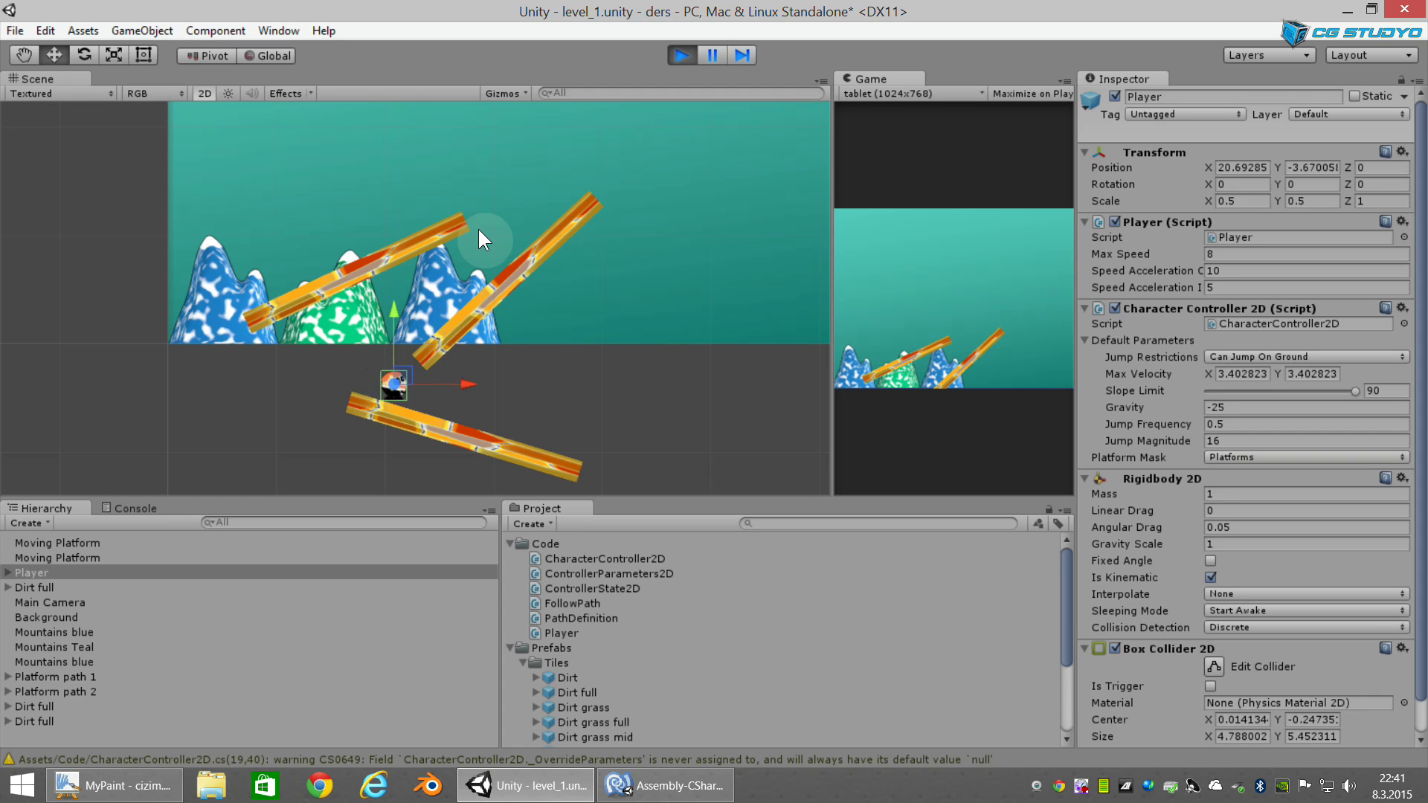
key("Left")
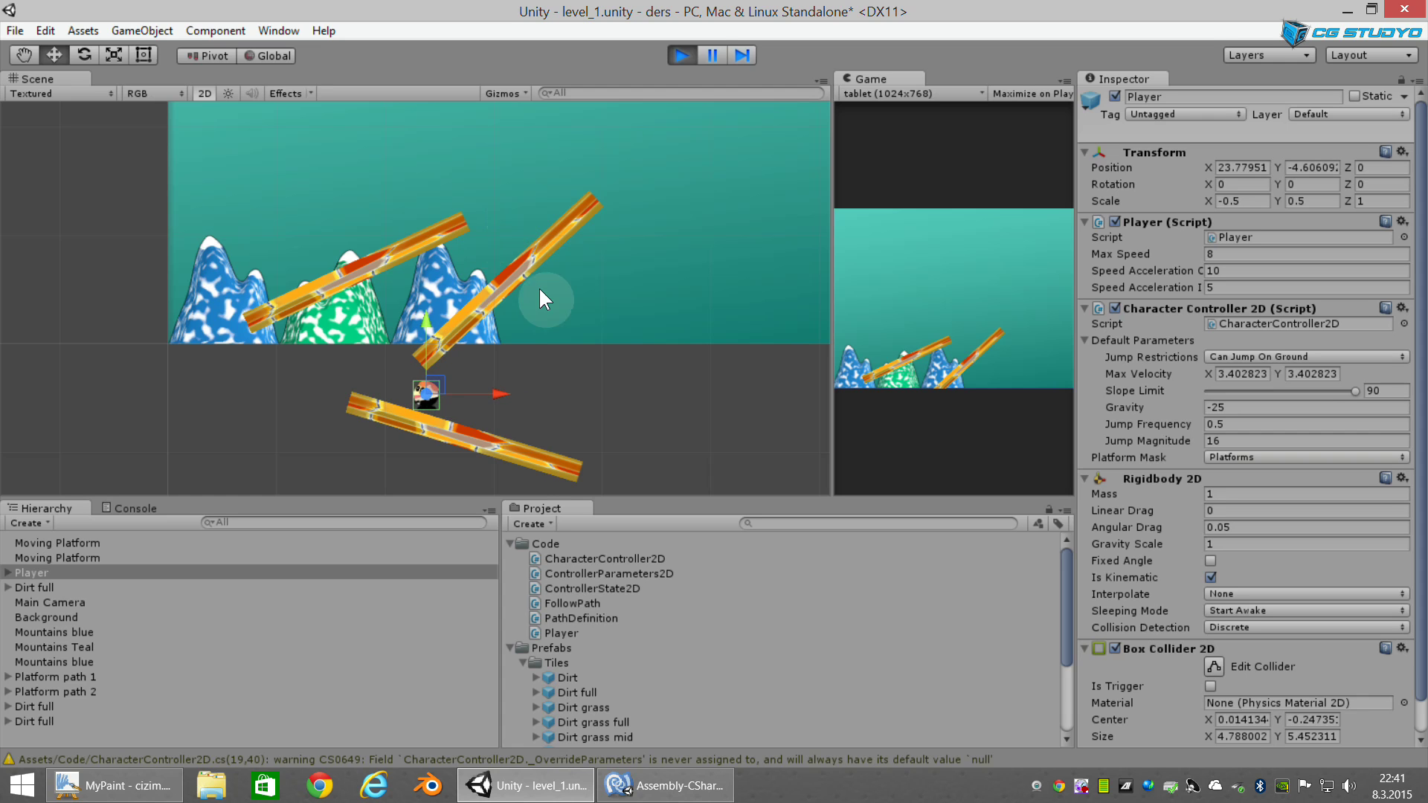
scroll(540, 291, "up", 1)
scroll(536, 338, "up", 1)
scroll(536, 337, "up", 2)
scroll(571, 382, "up", 1)
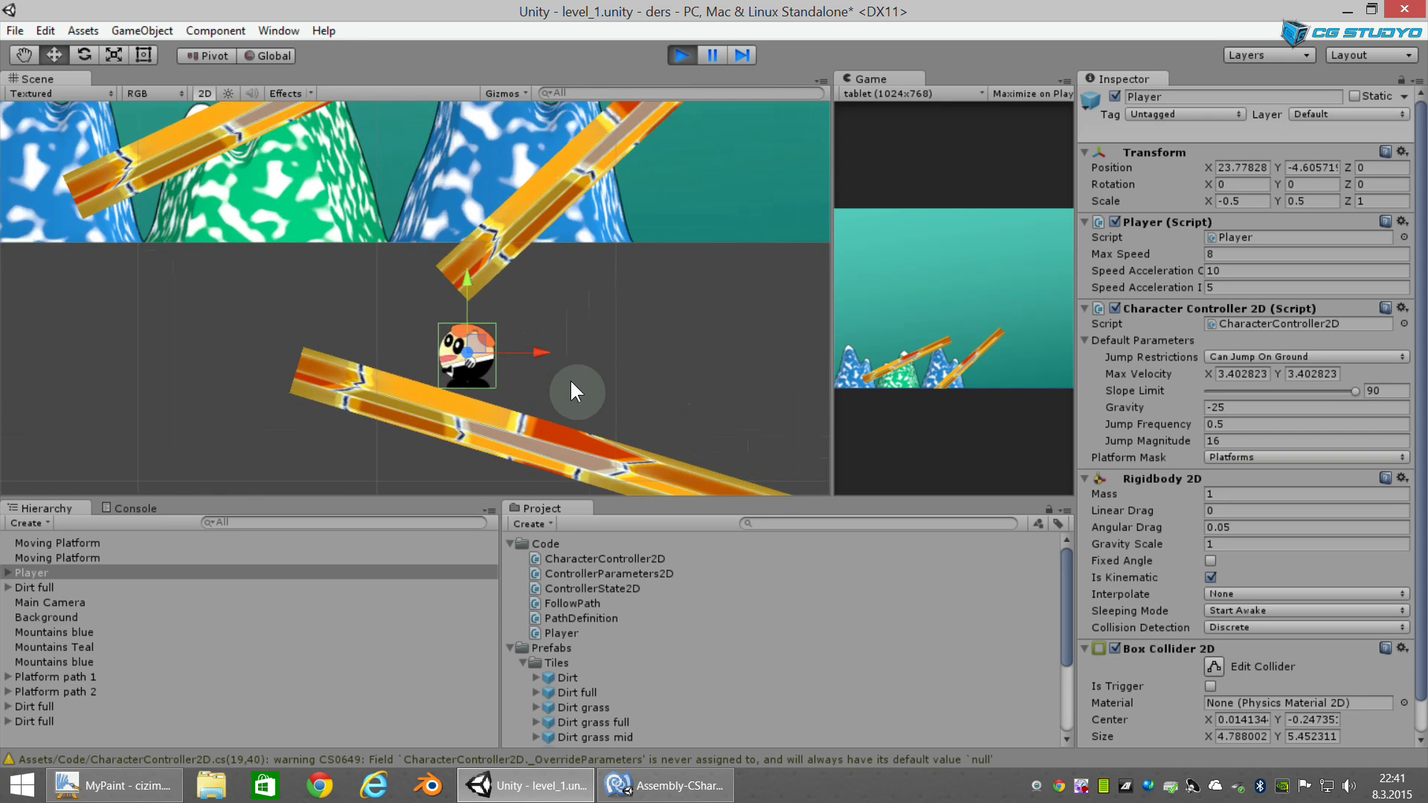
scroll(565, 346, "up", 1)
scroll(535, 327, "up", 1)
scroll(490, 334, "up", 1)
scroll(432, 336, "up", 1)
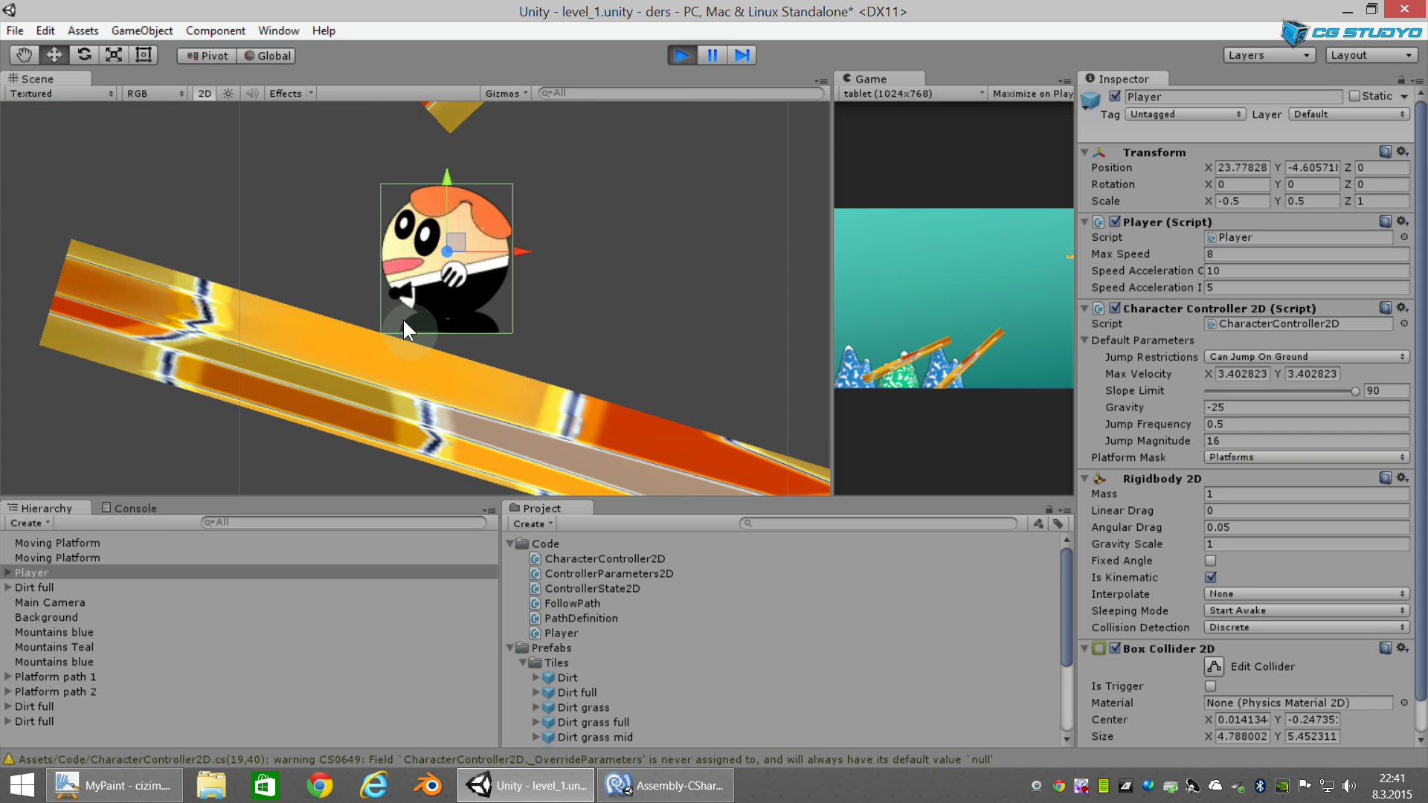
key("Left")
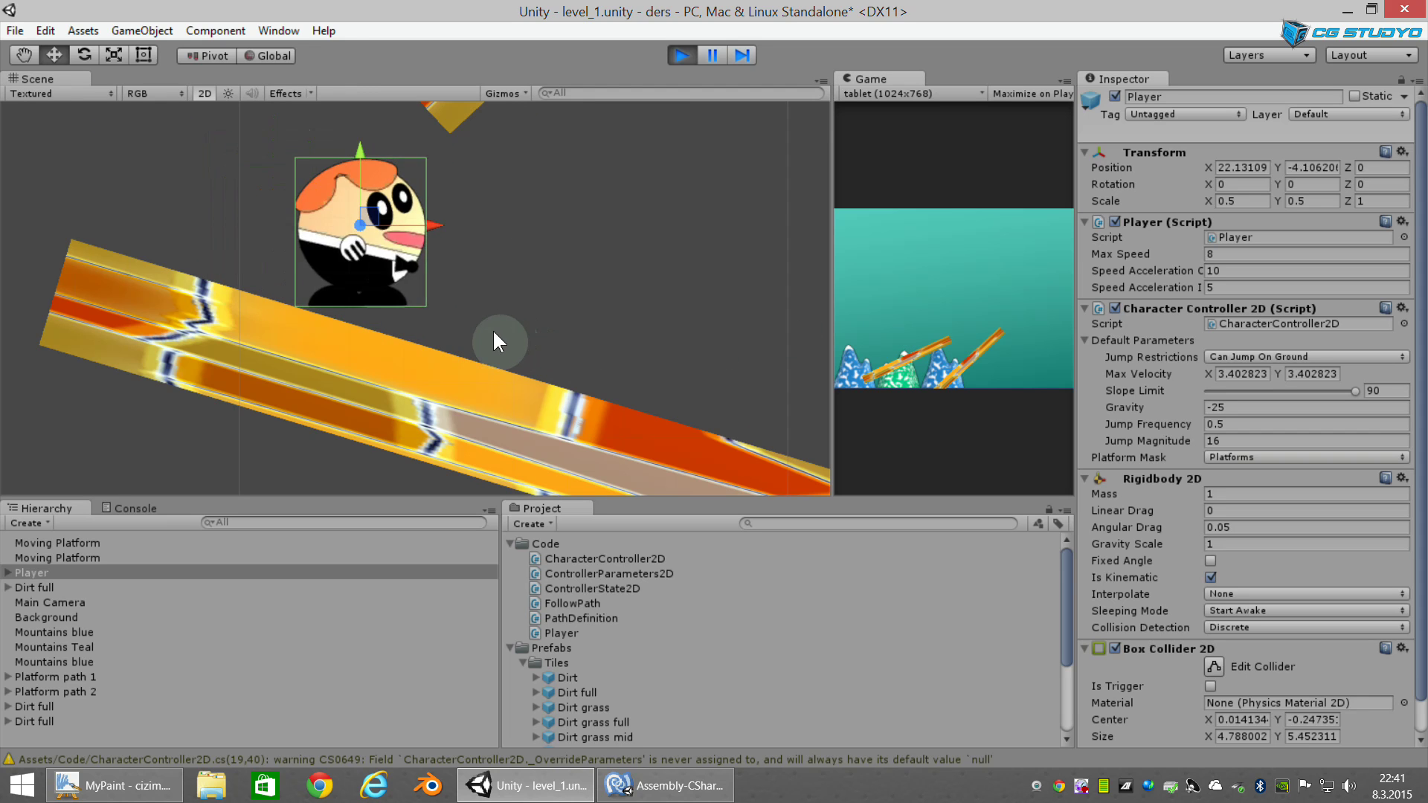
key("Right")
scroll(484, 340, "down", 1)
scroll(577, 359, "down", 1)
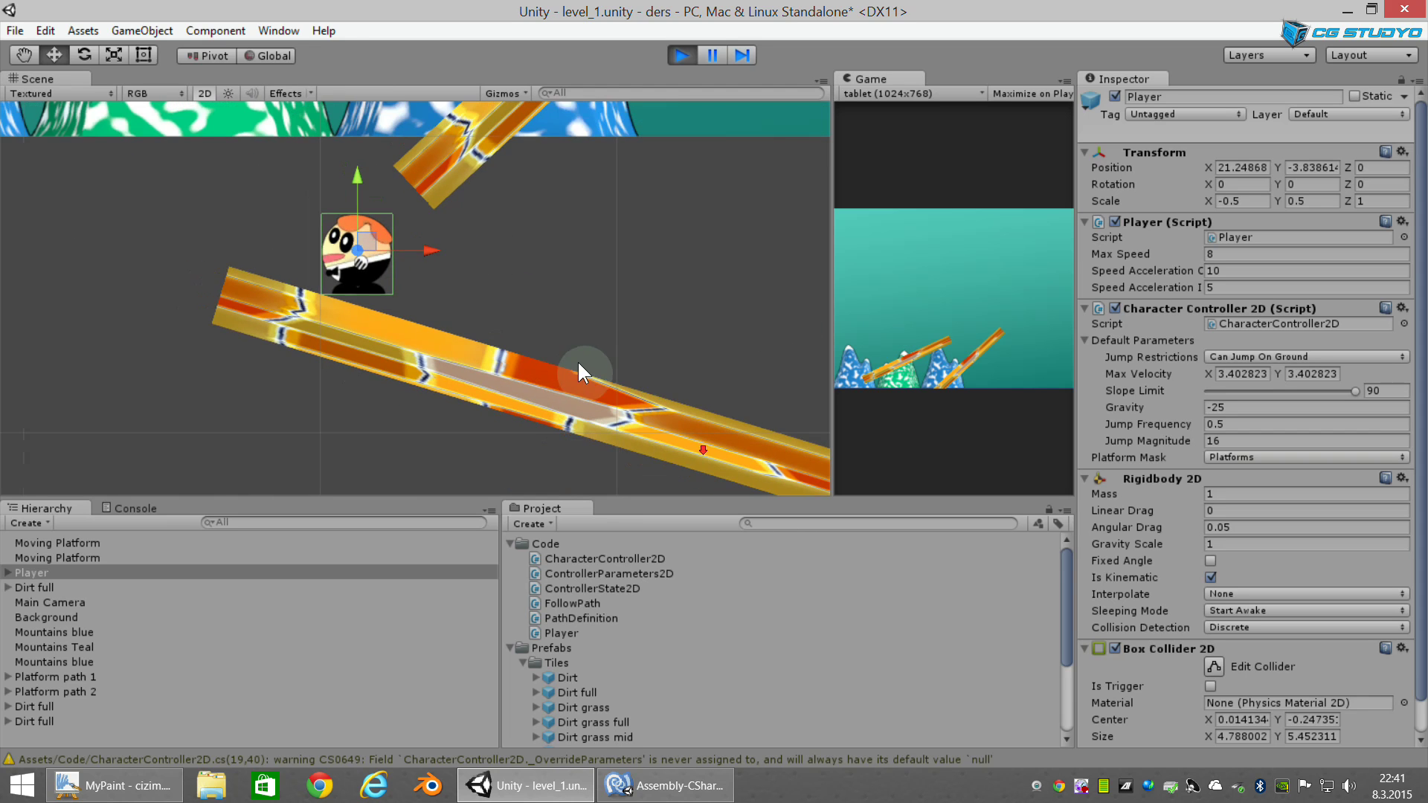
scroll(537, 341, "down", 1)
scroll(546, 366, "down", 1)
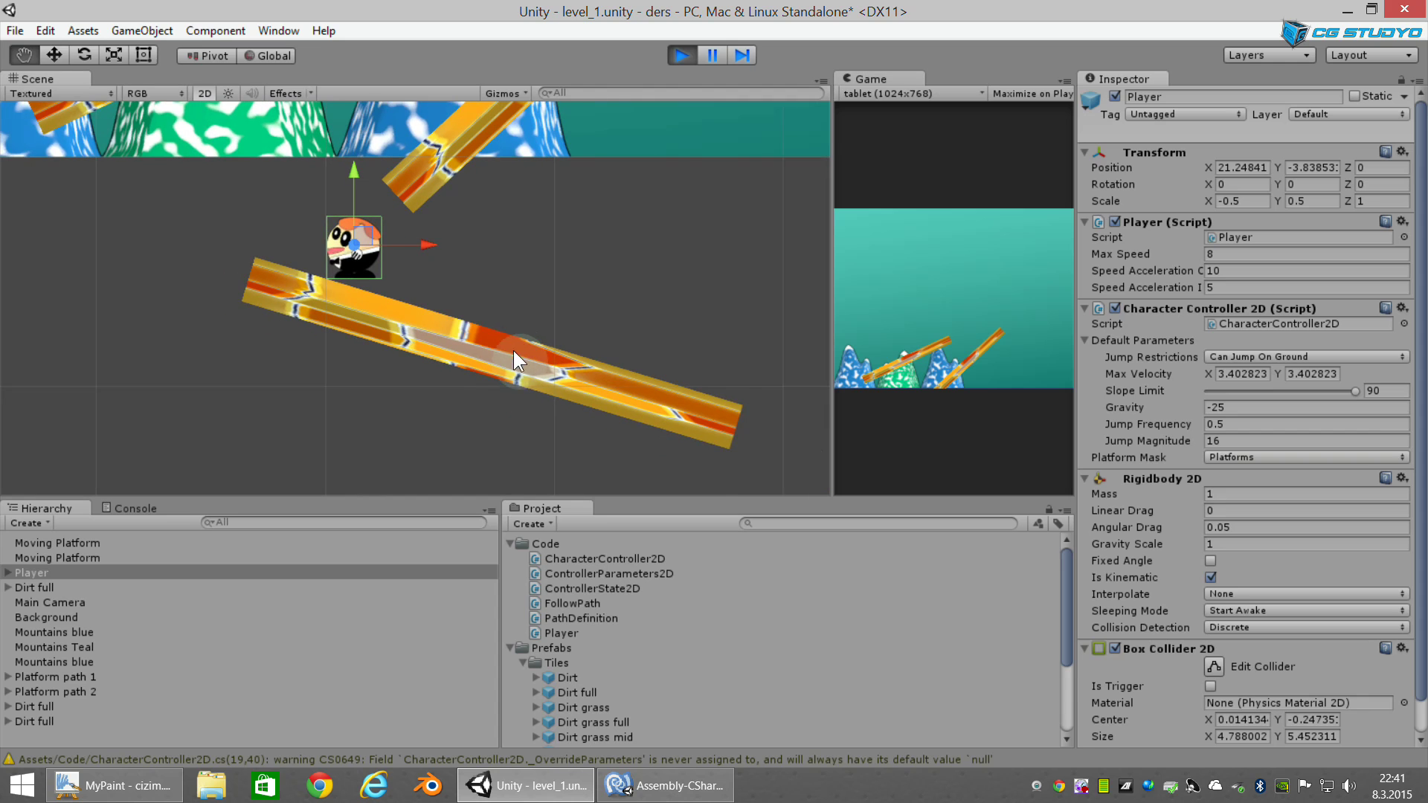
middle_click_drag(513, 350, 430, 313)
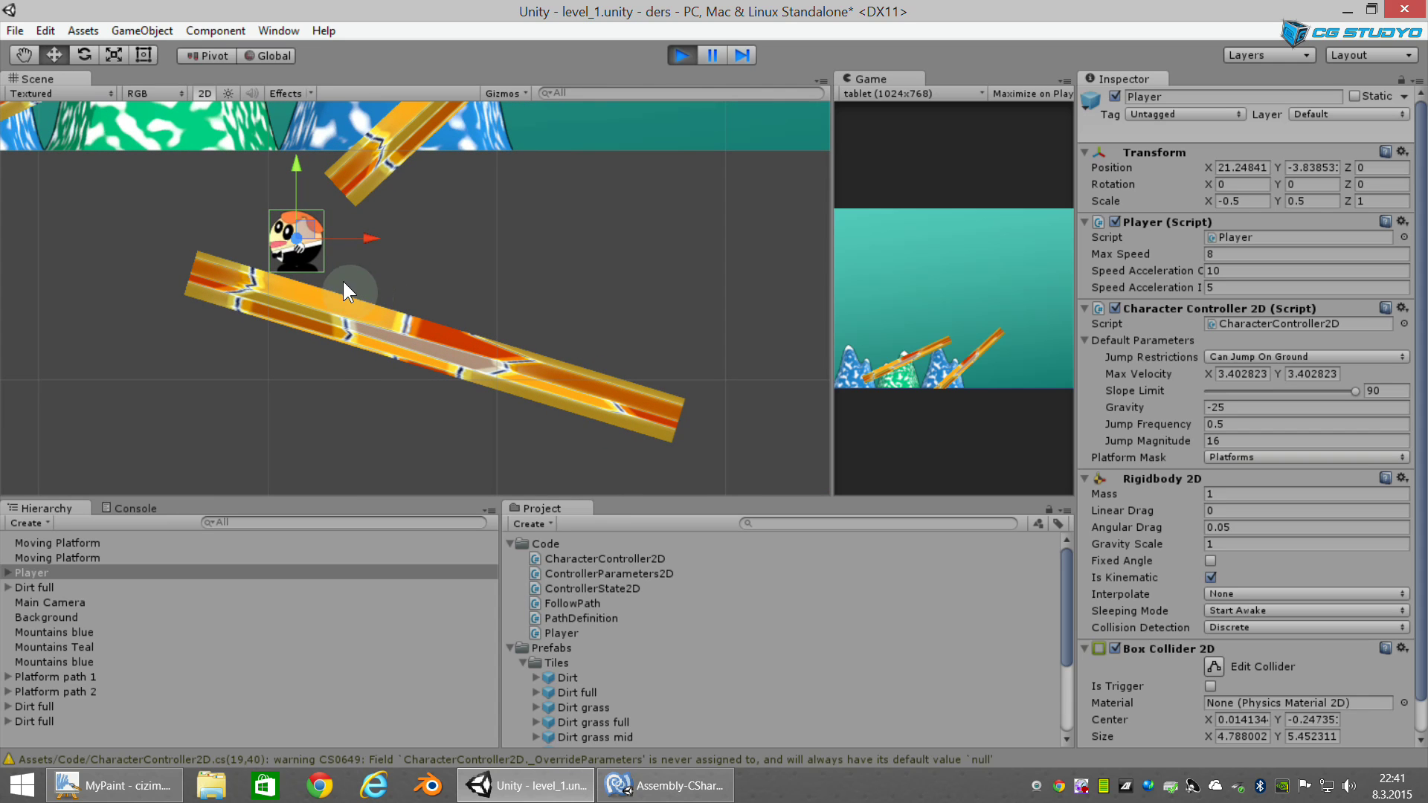
left_click(867, 274)
key("Right")
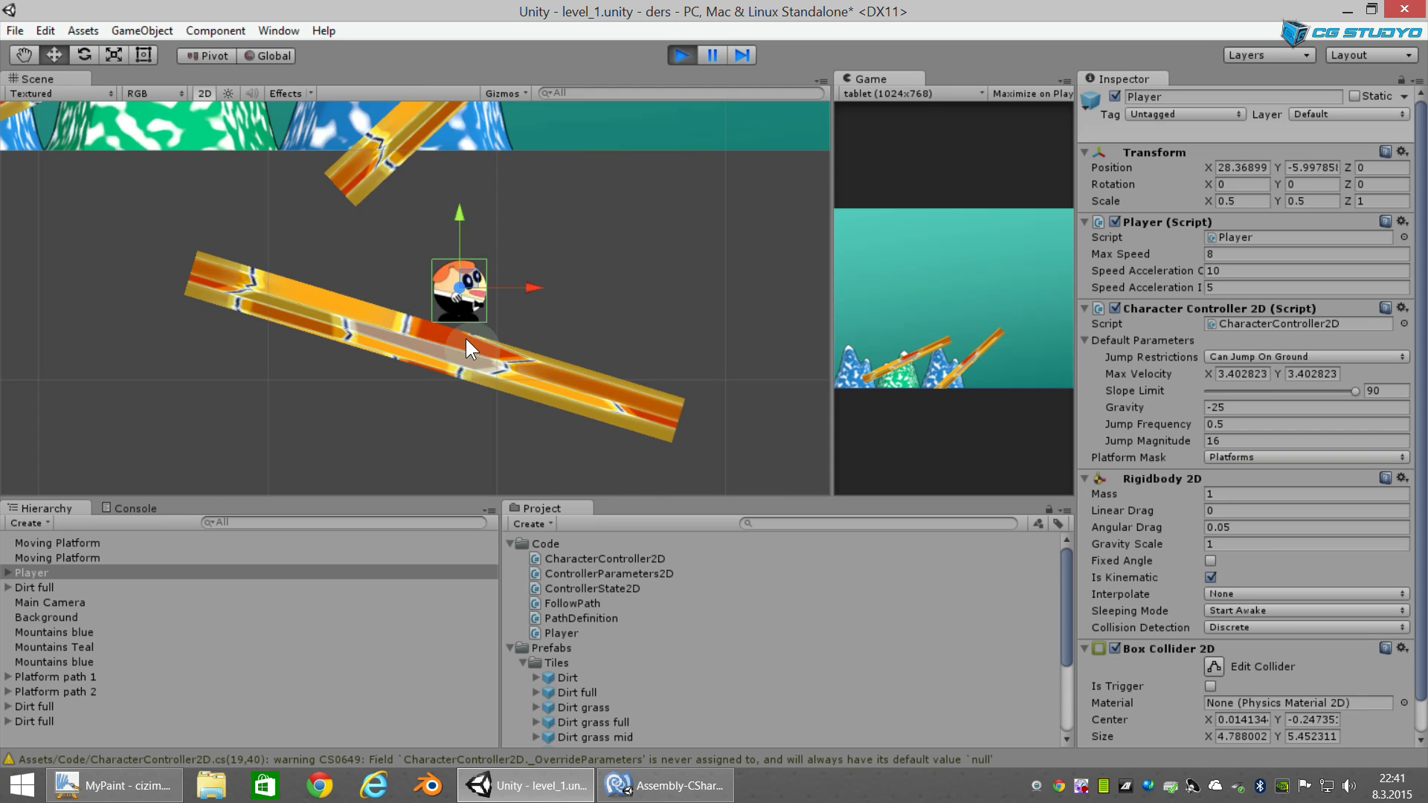
scroll(501, 318, "down", 3)
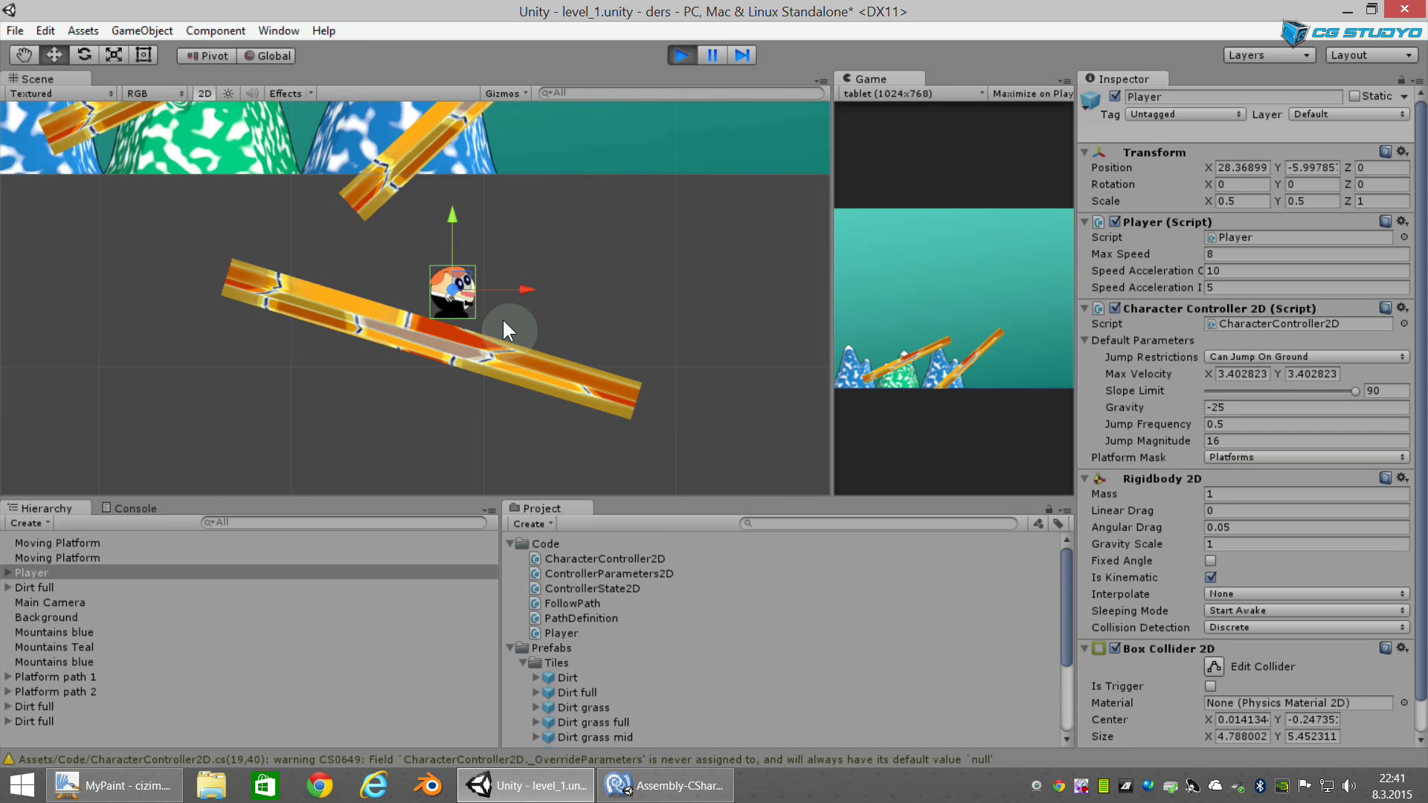
scroll(502, 319, "up", 2)
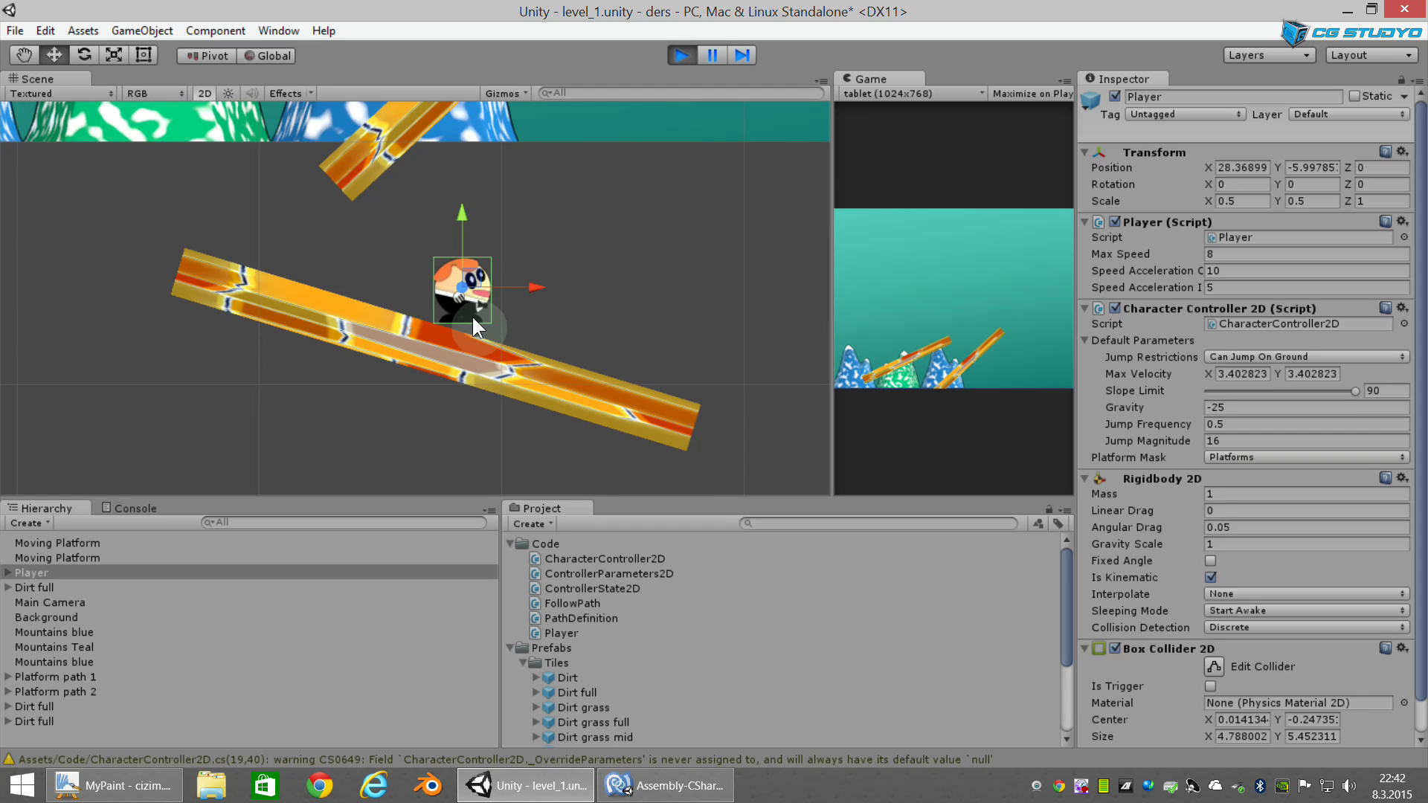
middle_click_drag(391, 241, 450, 373)
scroll(470, 331, "down", 1)
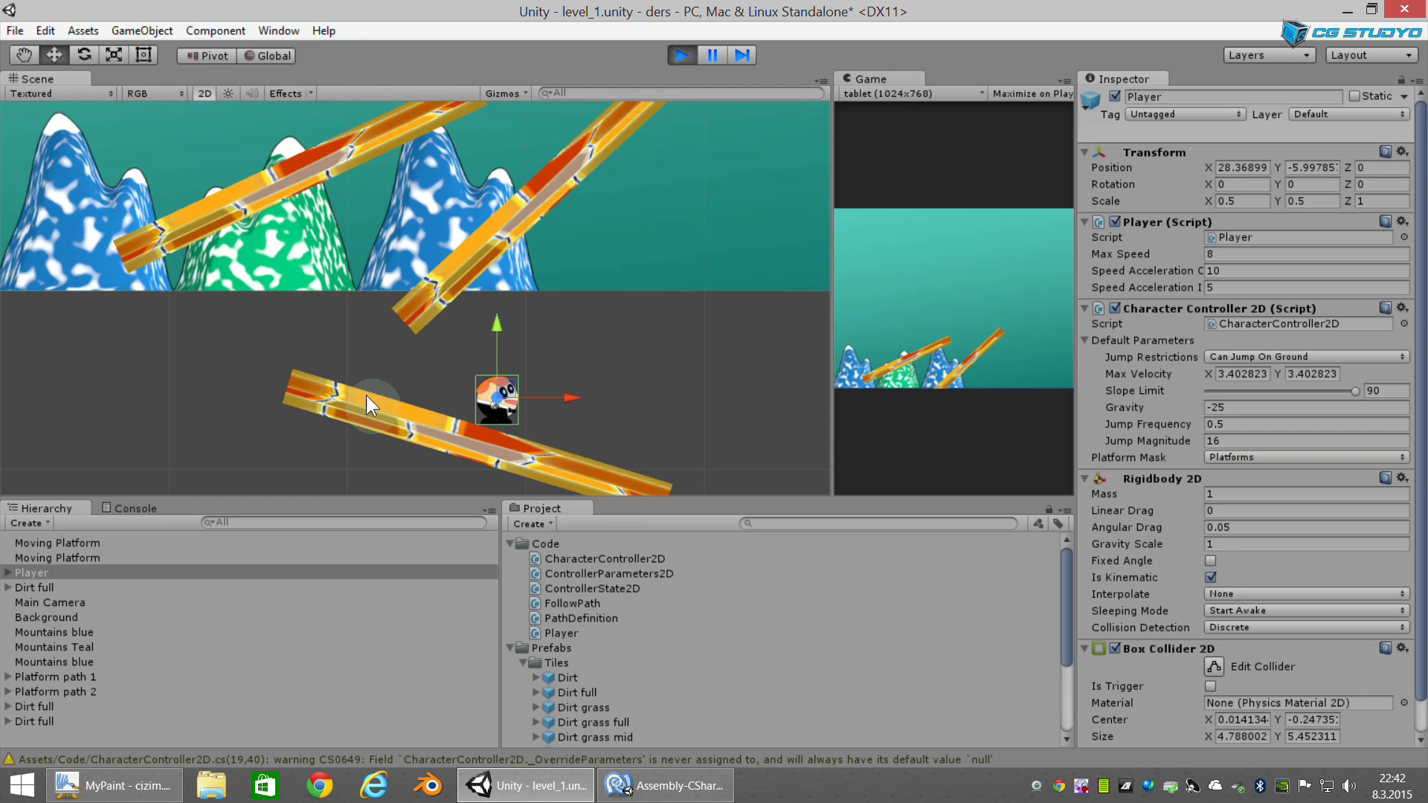
scroll(528, 358, "up", 1)
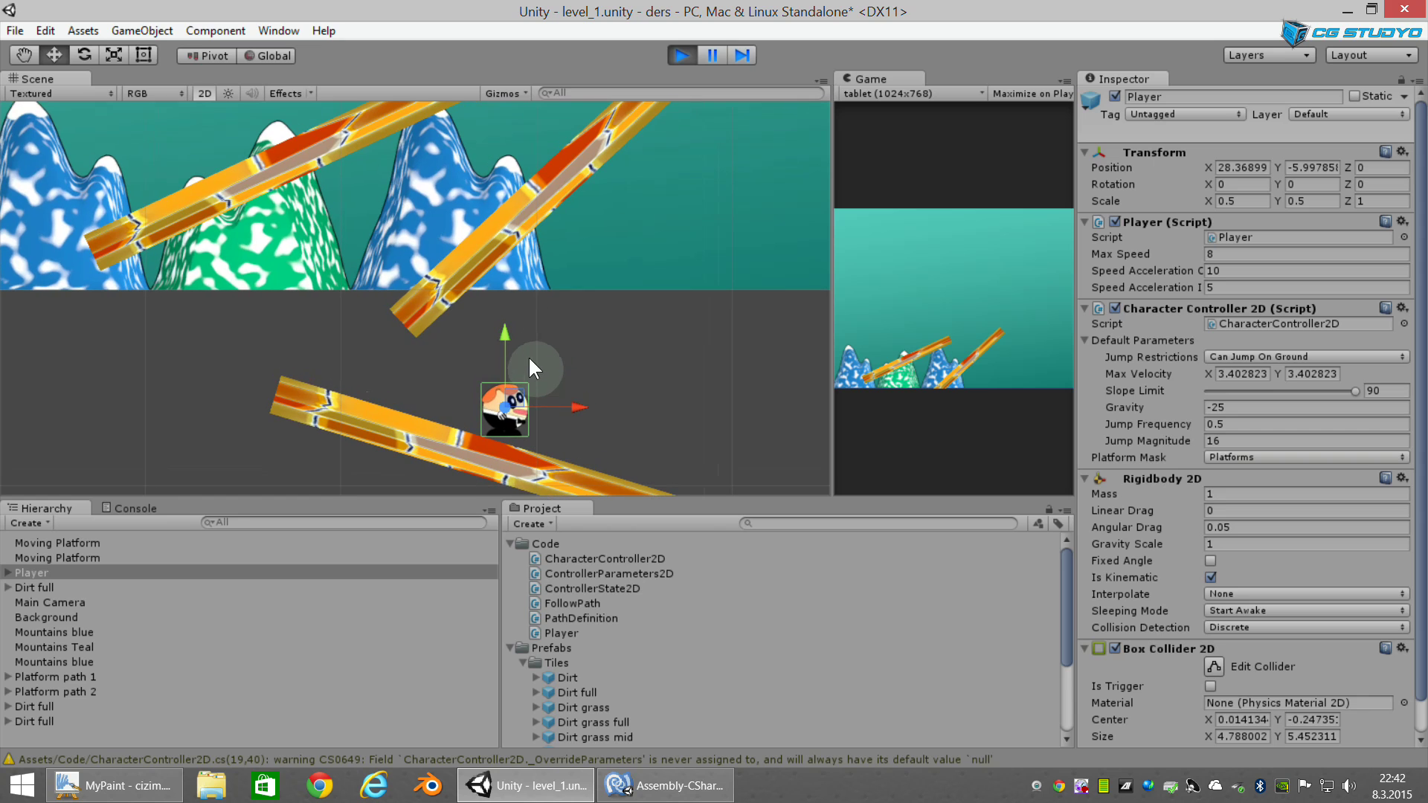